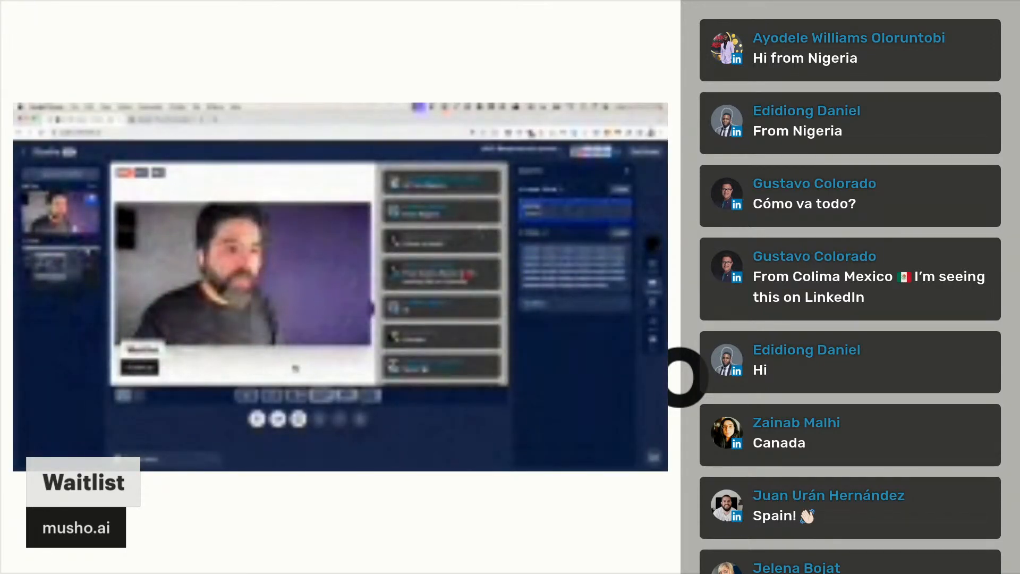
Step: Switch to Figma and examine the wireframe placed above the hero variant with the bento image grid
key("super+Tab")
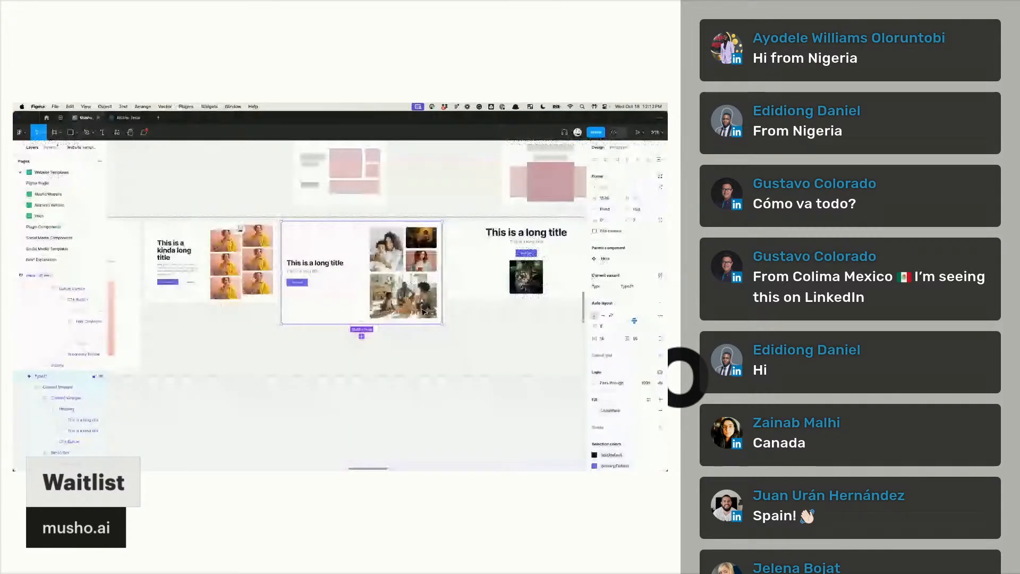
key("super+Tab")
key("super+Tab")
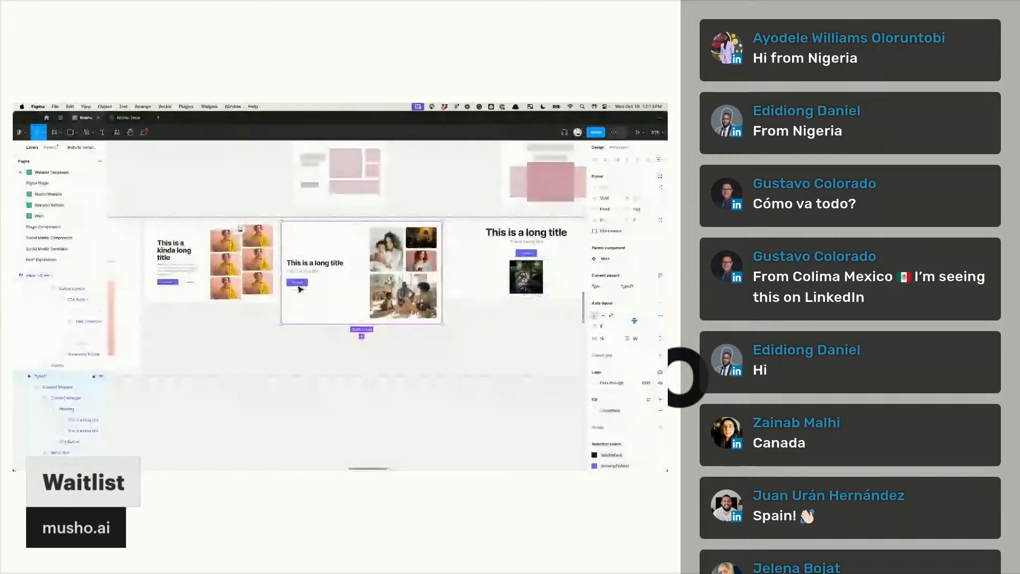
scroll(349, 397, "down", 4)
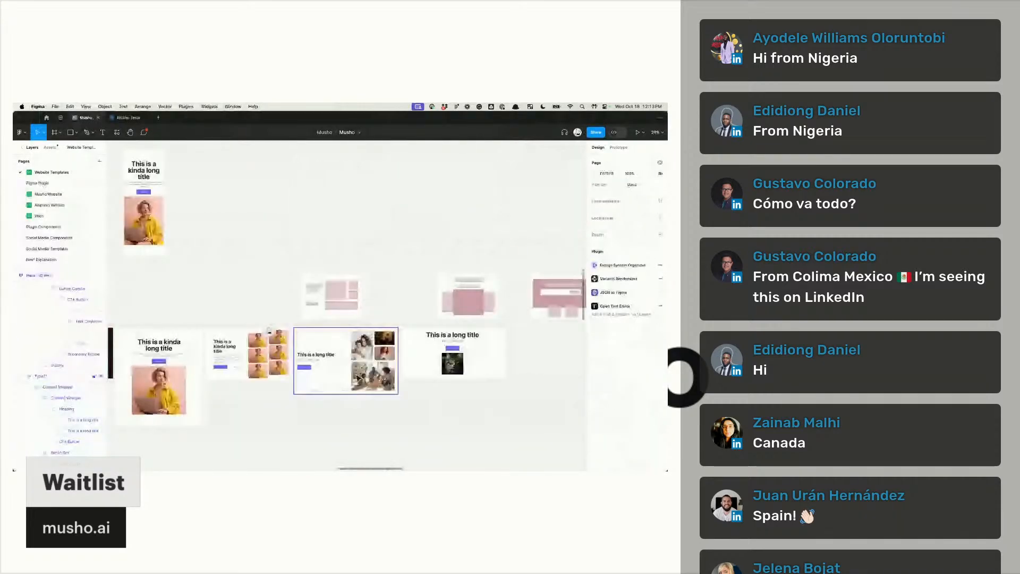
scroll(352, 369, "up", 5)
left_click_drag(401, 199, 283, 254)
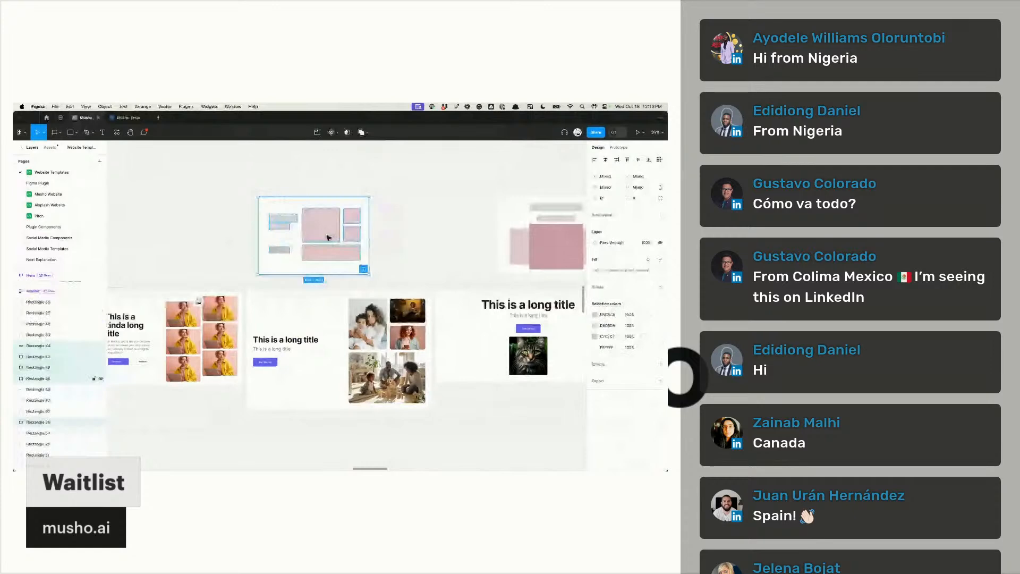
left_click(437, 221)
Step: Place a copy of the bento-grid hero variant in the empty canvas area above its wireframe
scroll(422, 253, "left", 2)
scroll(399, 372, "down", 3)
left_click(400, 371)
scroll(399, 371, "up", 1)
left_click_drag(407, 402, 408, 241)
scroll(409, 240, "up", 3)
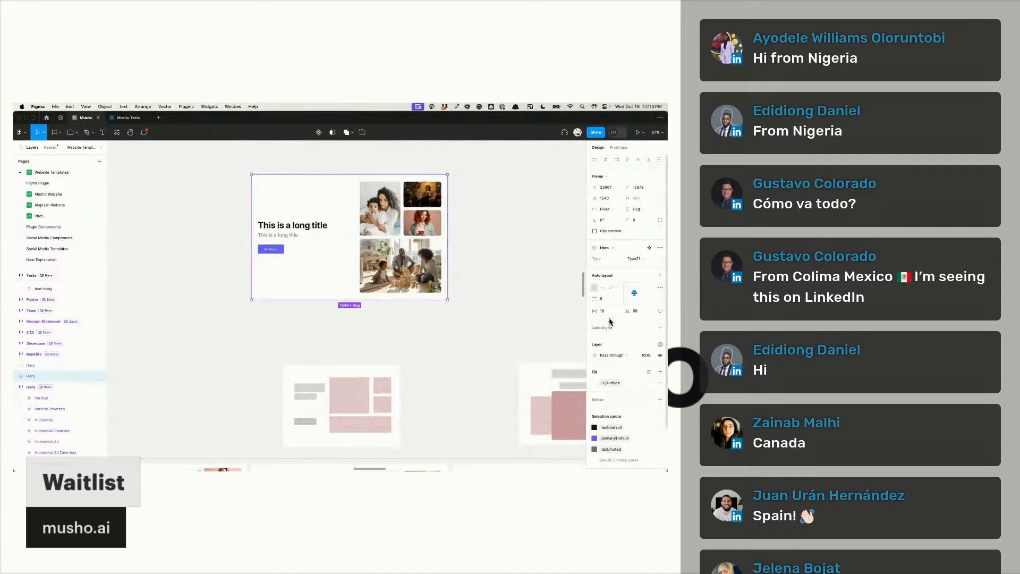
Step: Set the hero copy's vertical padding to 24 and widen its frame to about 1904
left_click(639, 312)
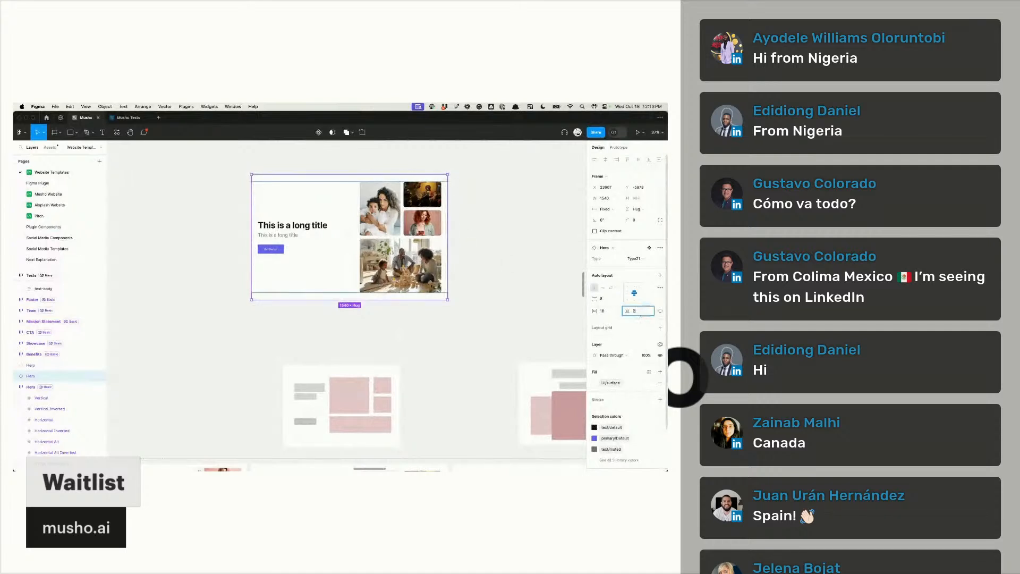
key("Return")
left_click(505, 275)
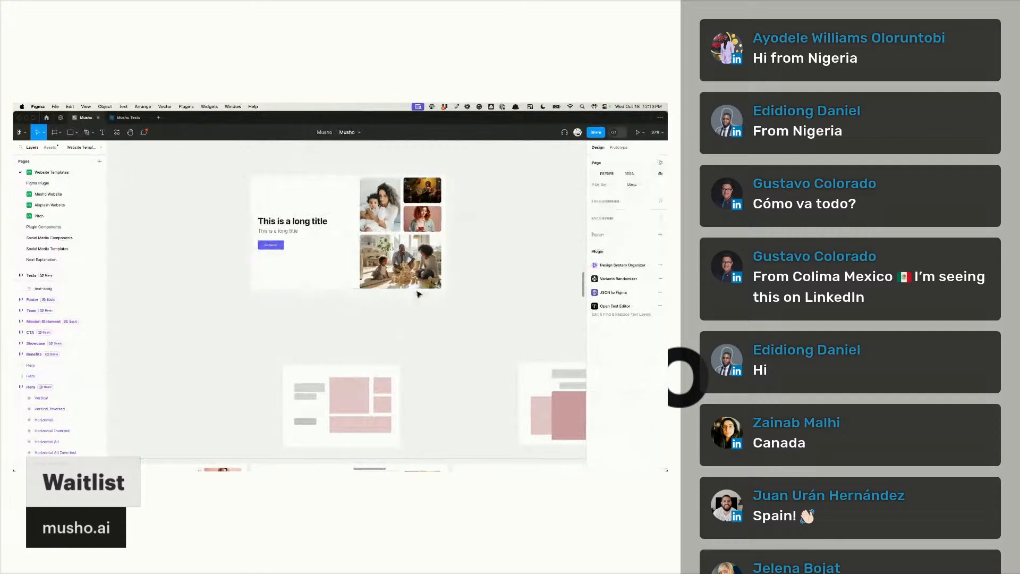
left_click(434, 234)
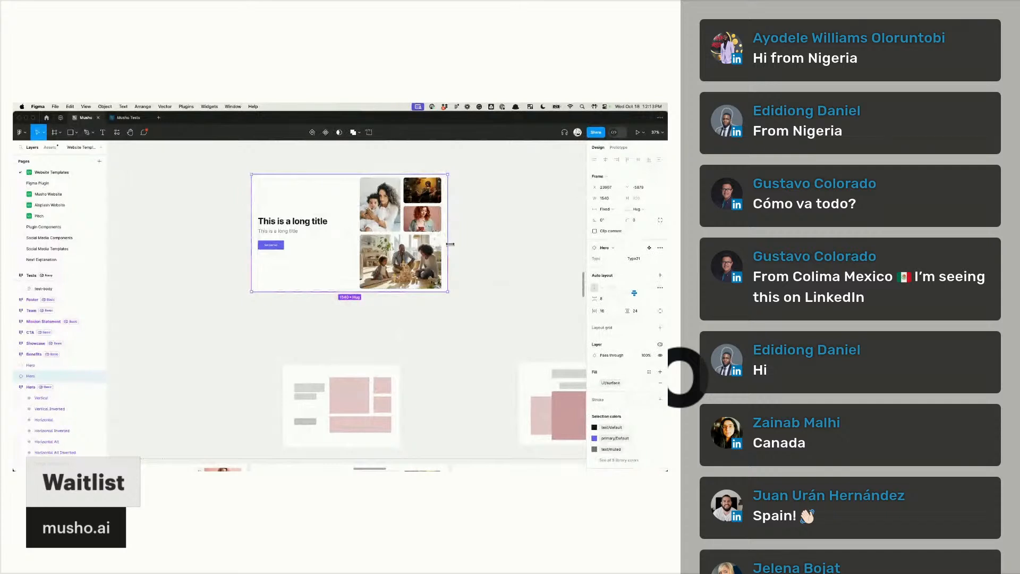
left_click_drag(450, 244, 494, 232)
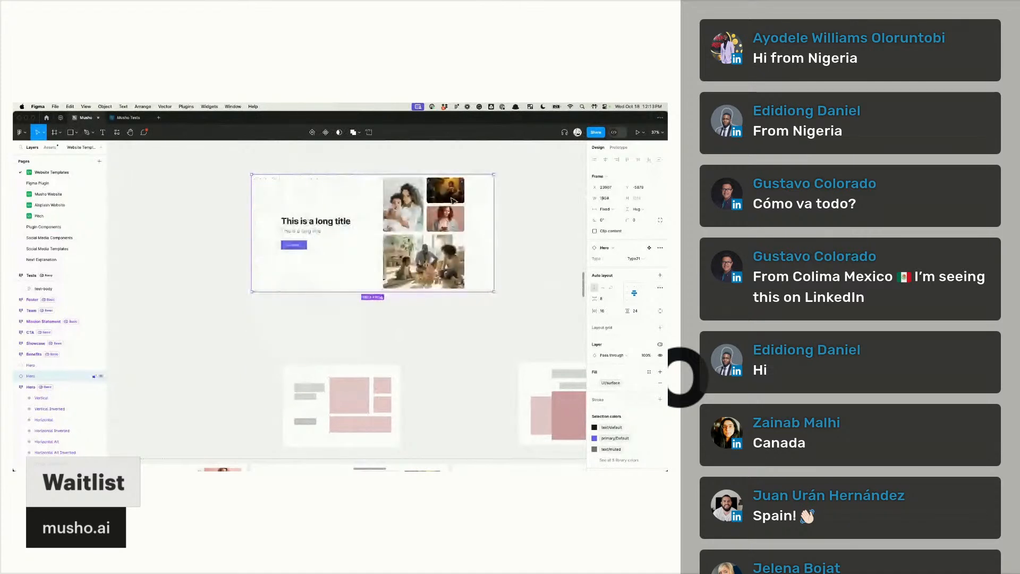
Step: Examine the Bento Box frame and its main image inside the original hero component
scroll(451, 213, "down", 3)
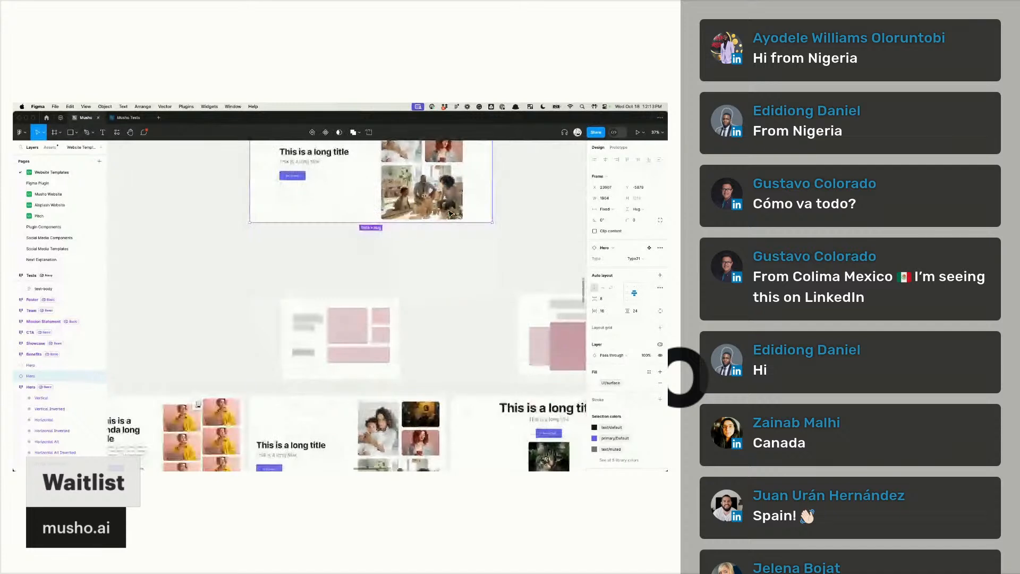
scroll(450, 213, "down", 5)
double_click(374, 291)
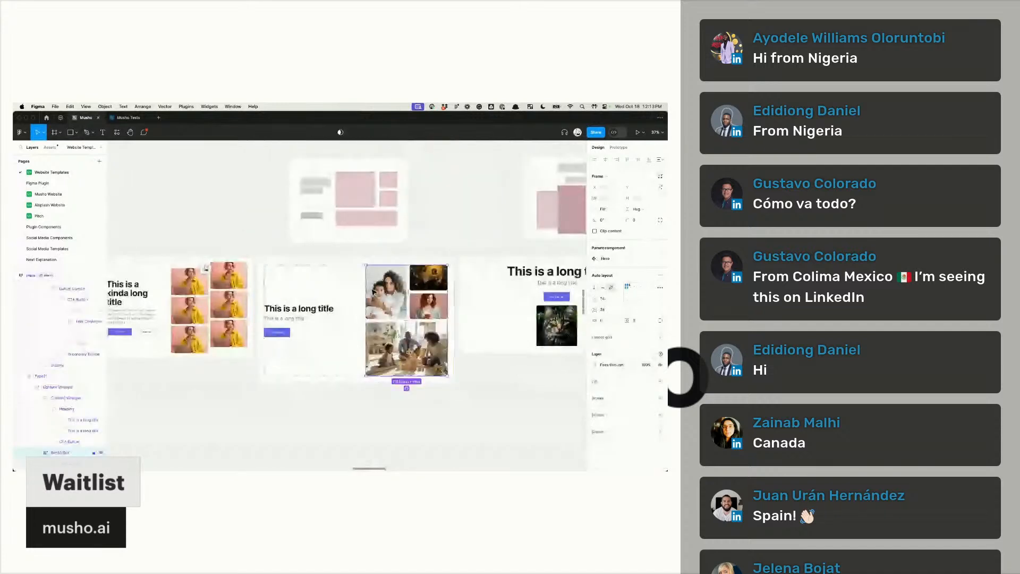
scroll(435, 310, "up", 3)
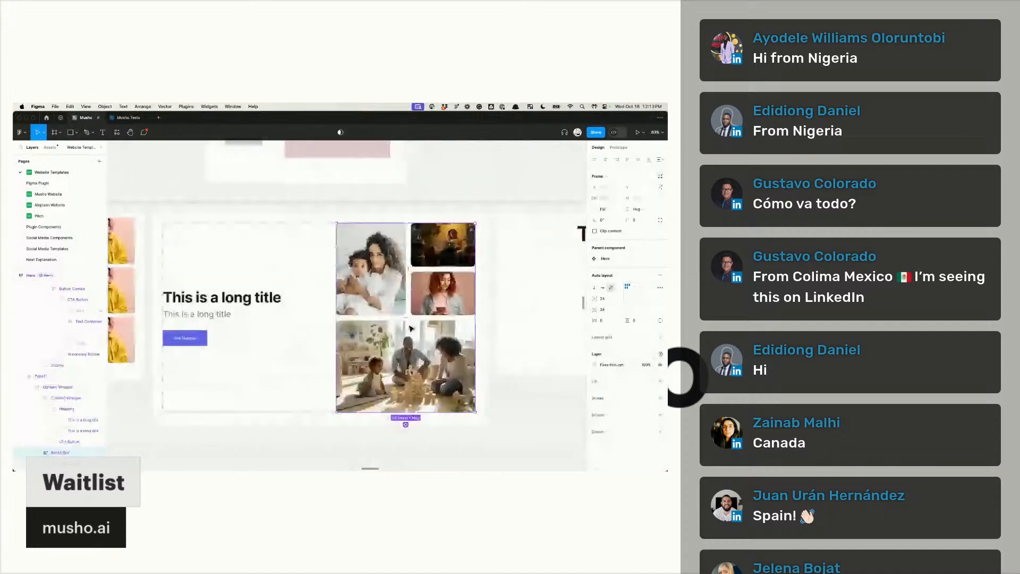
scroll(410, 329, "up", 1)
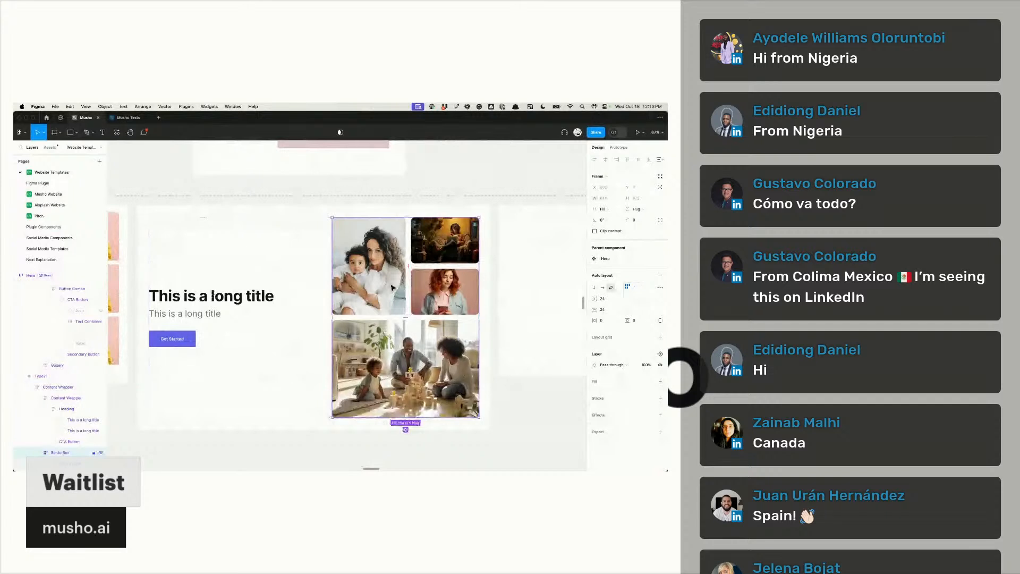
left_click(392, 287)
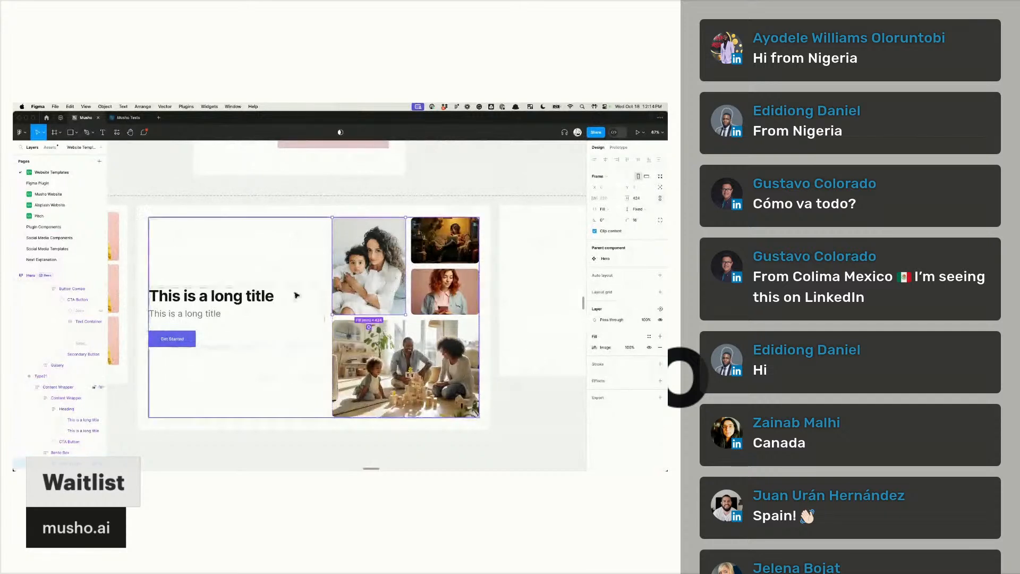
Step: Inspect the Secondary Images frame and the Tertiary Image of the Bento Box, comparing their auto layout and sizing
scroll(53, 367, "down", 3)
left_click(47, 354)
left_click(69, 354)
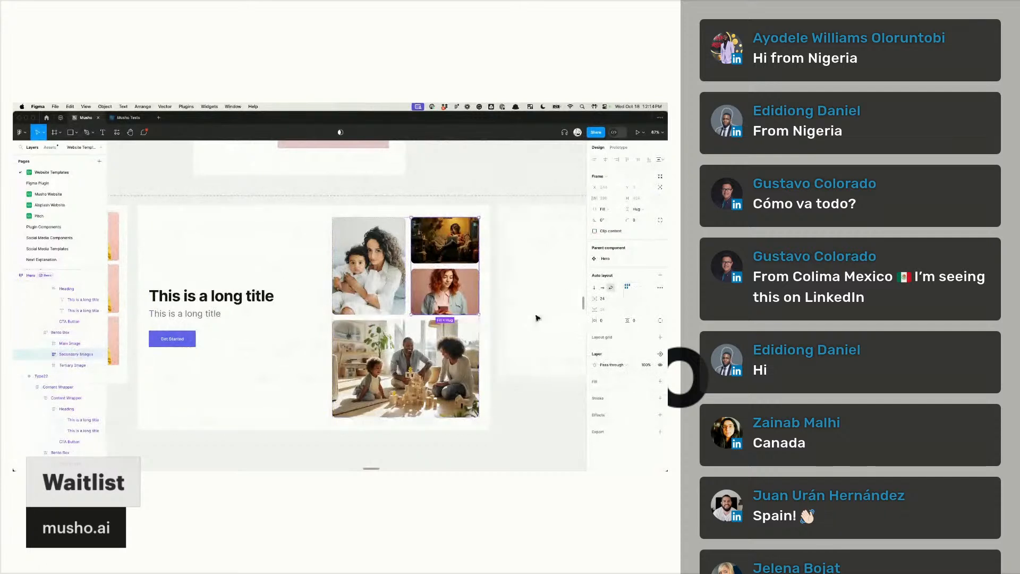
left_click(402, 367)
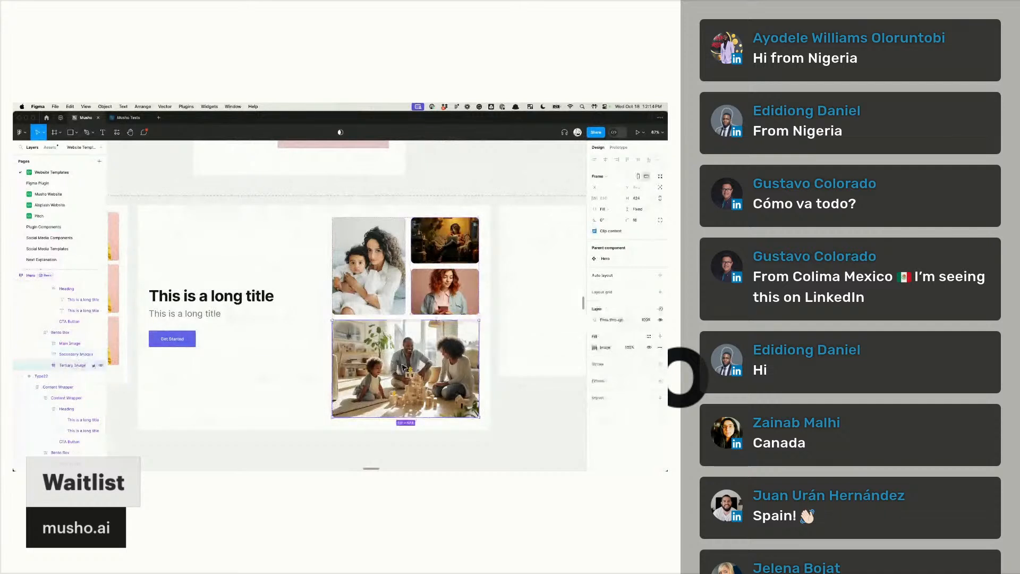
left_click(444, 291)
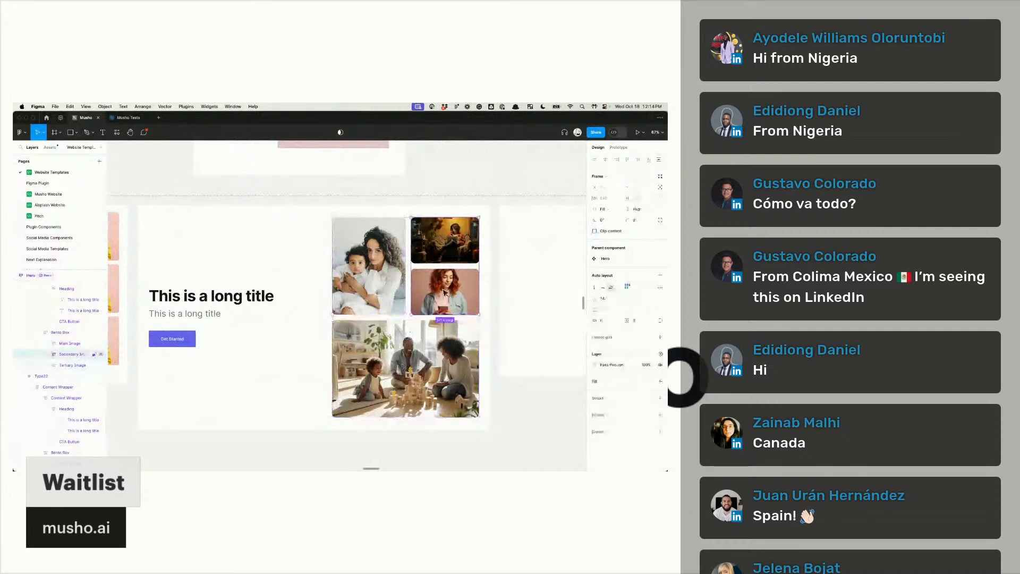
left_click(426, 363)
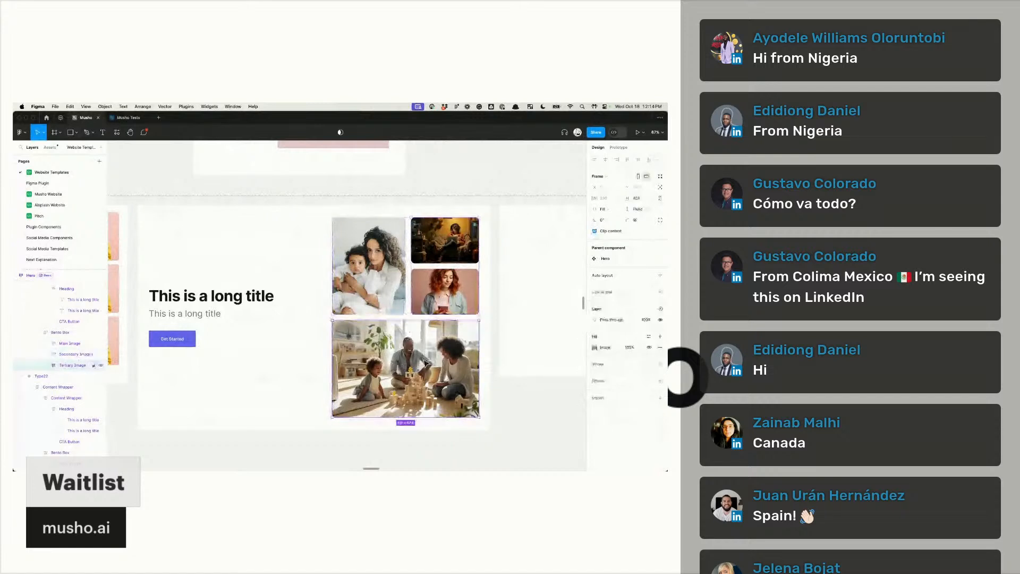
left_click(468, 297)
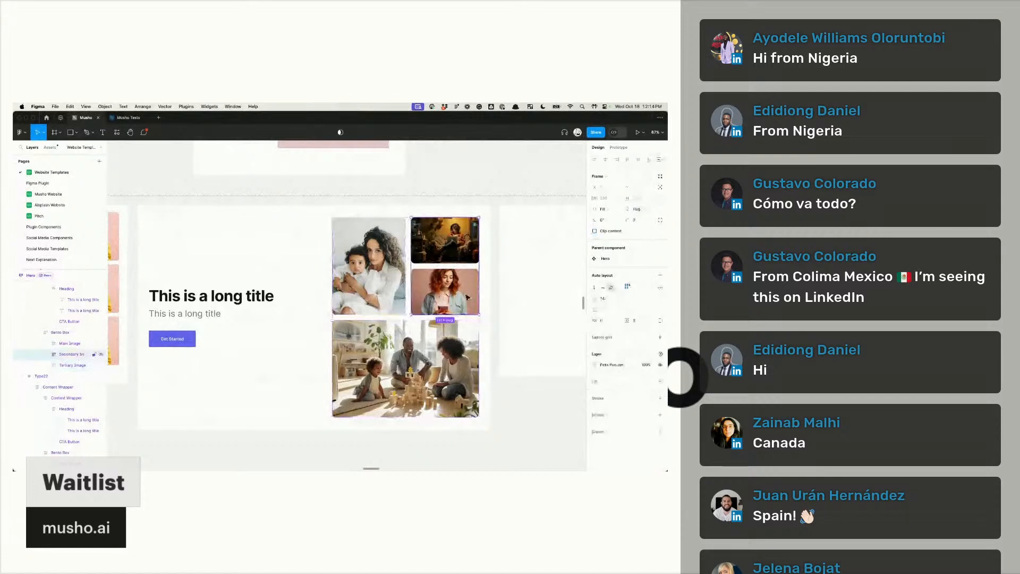
scroll(388, 360, "up", 2)
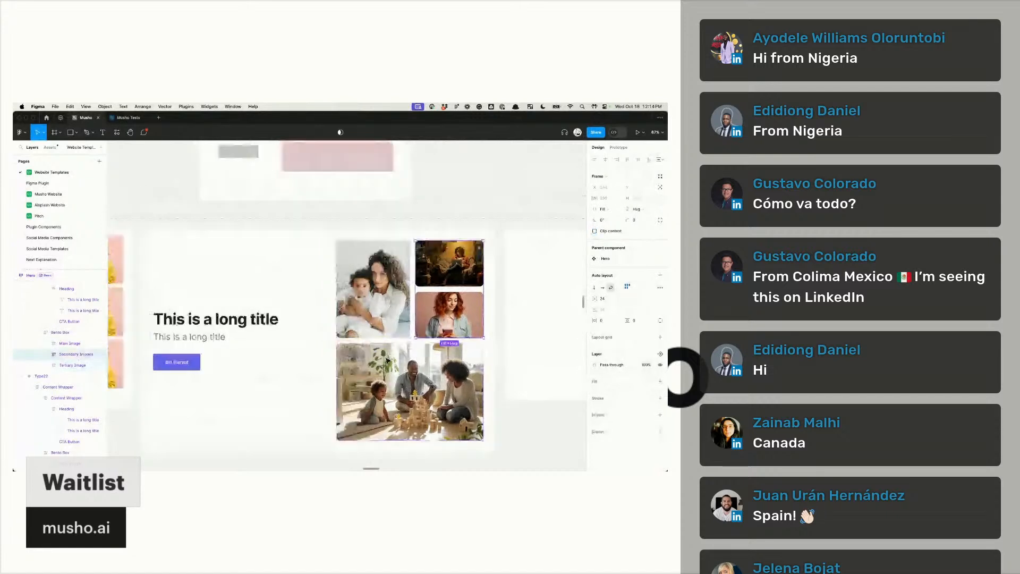
Step: Check the minimum width and fill sizing of the secondary, tertiary and main images in the Bento Box
scroll(387, 361, "down", 3)
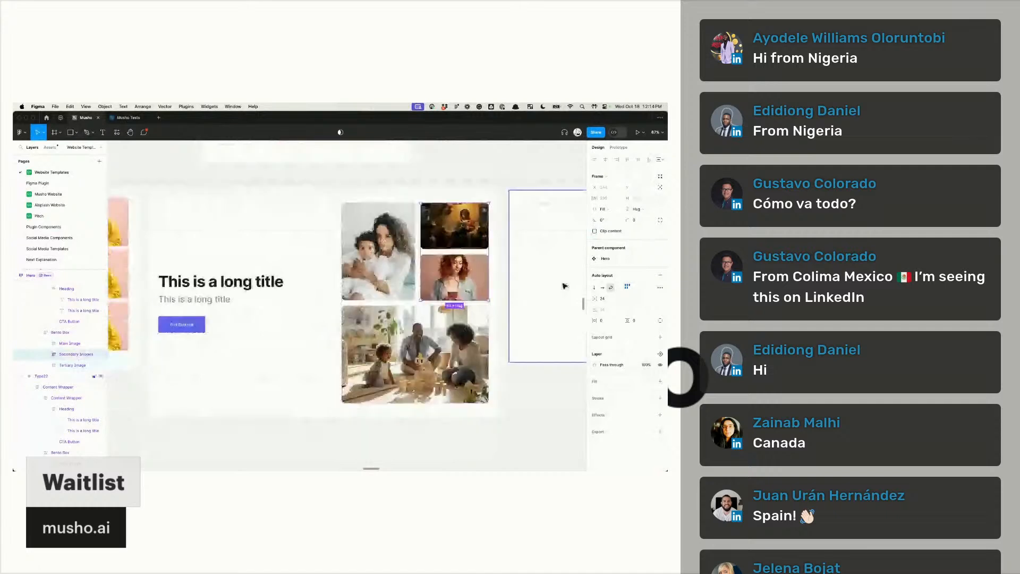
left_click(616, 198)
left_click(619, 200)
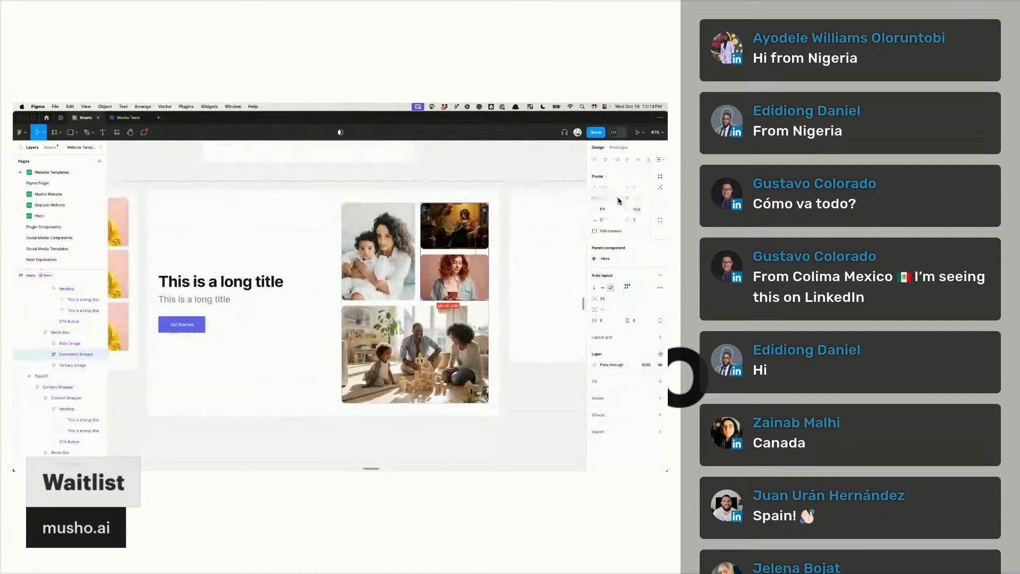
key("Tab")
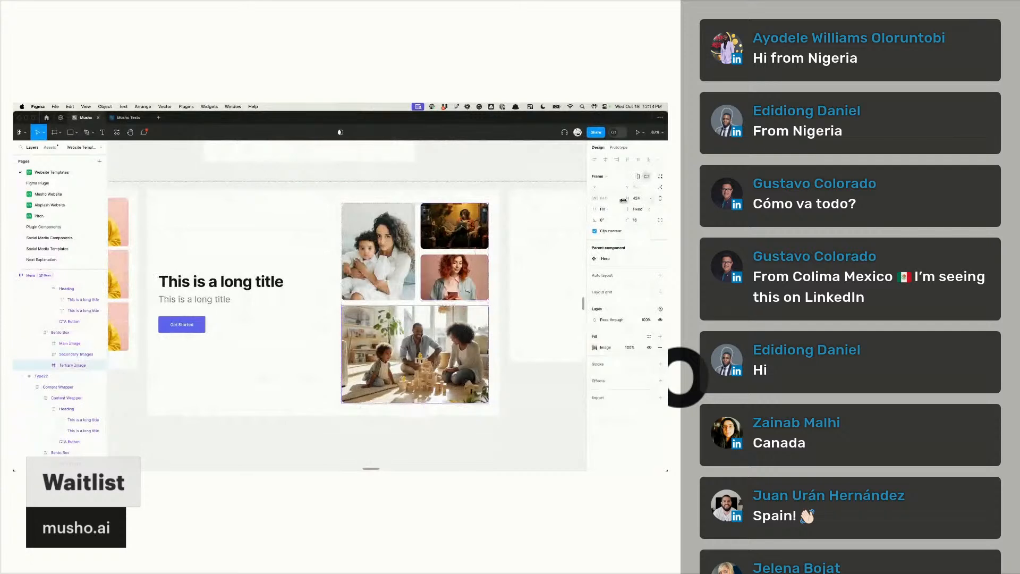
left_click(619, 201)
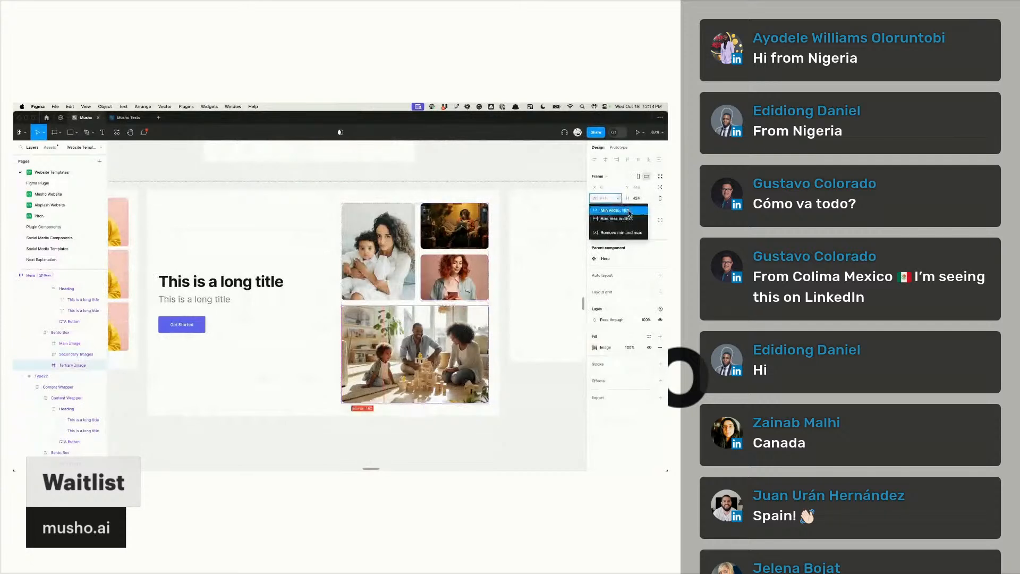
left_click(618, 200)
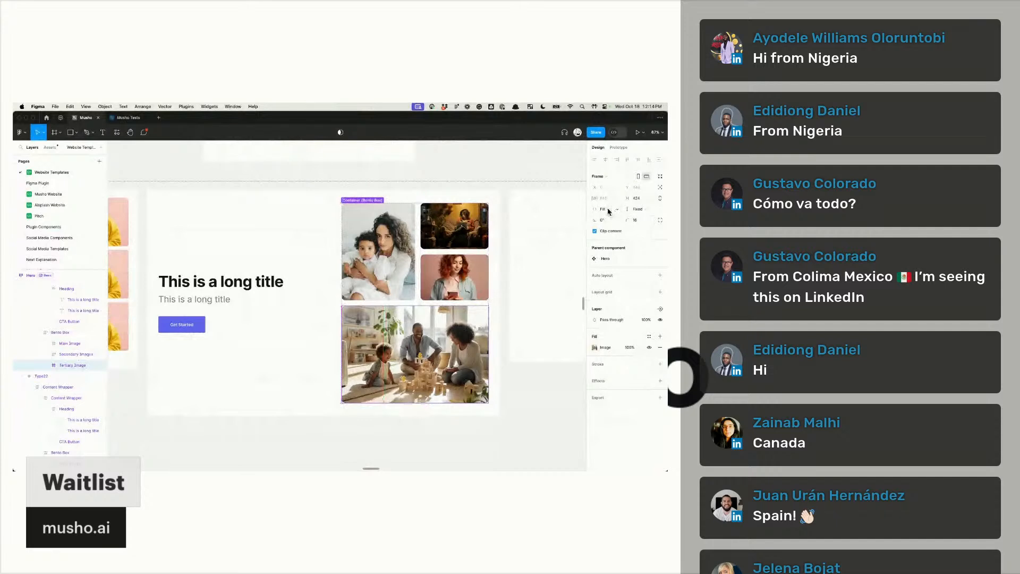
left_click(383, 291)
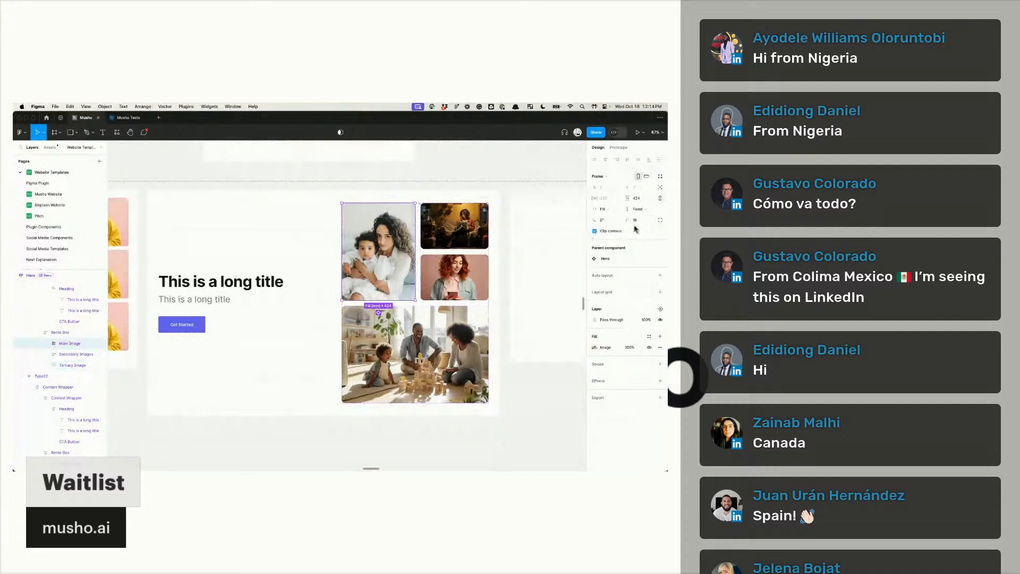
left_click(465, 255)
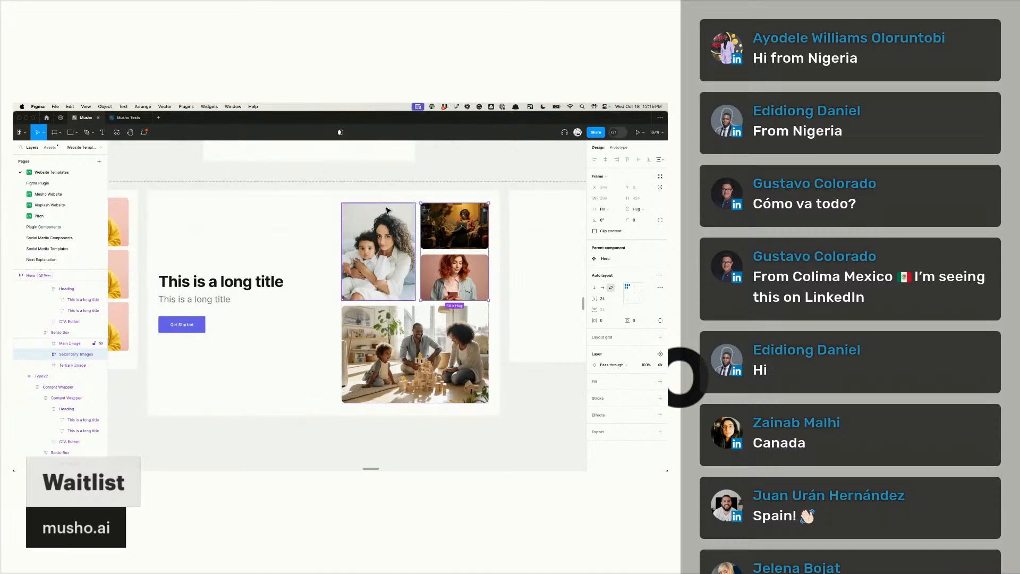
Step: Narrow the hero copy above the wireframe until its title wraps and the bento images rearrange
scroll(387, 210, "down", 5)
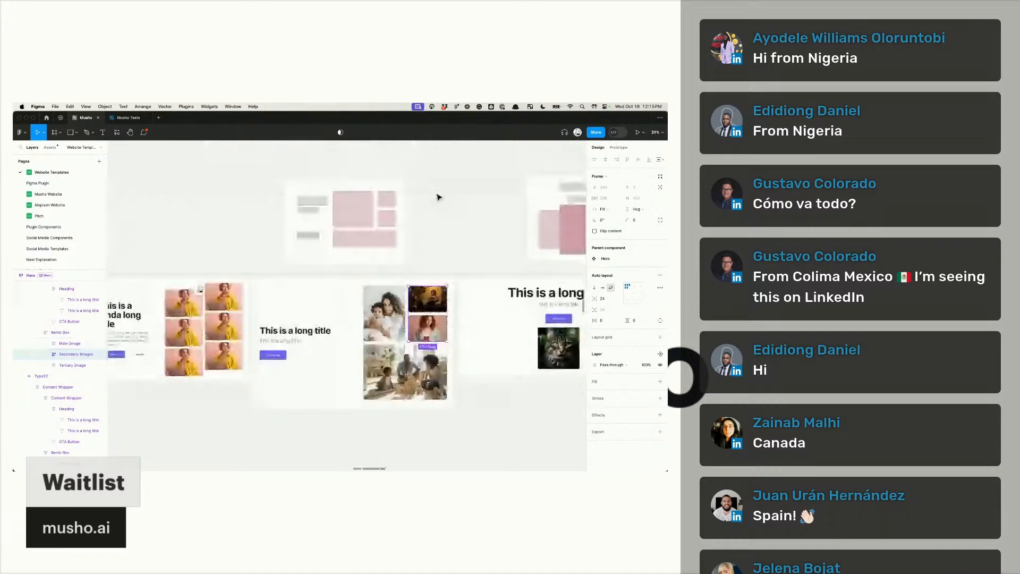
left_click(438, 198)
scroll(439, 198, "up", 3)
scroll(438, 197, "up", 3)
left_click(427, 220)
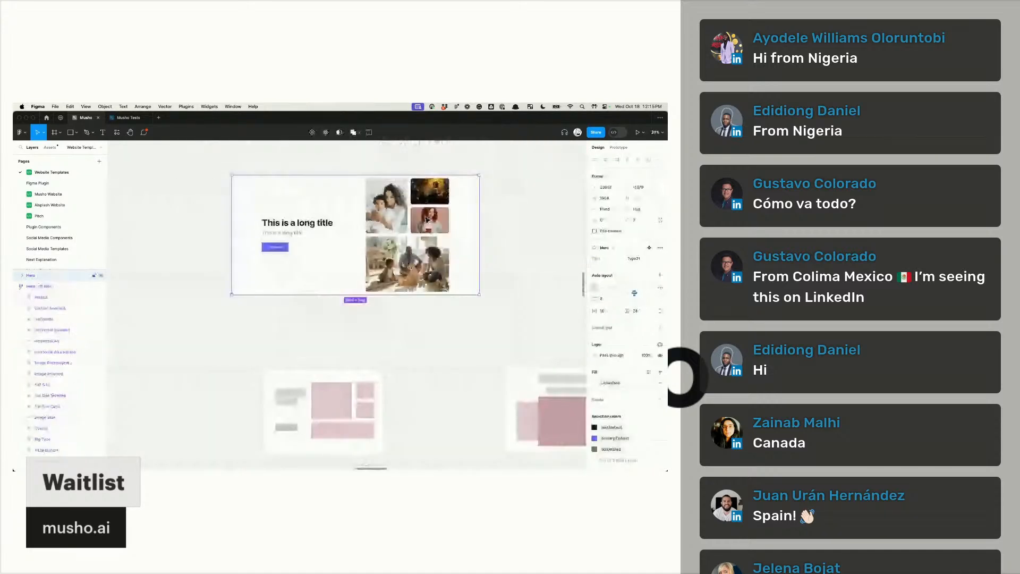
scroll(428, 220, "up", 3)
scroll(453, 208, "down", 3)
left_click_drag(489, 207, 384, 204)
scroll(377, 254, "up", 2)
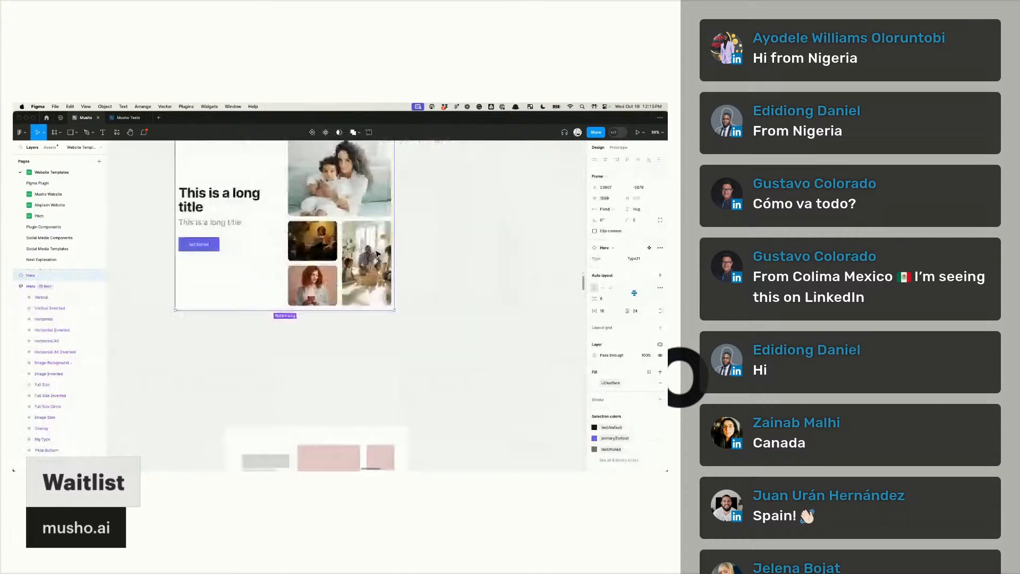
left_click_drag(412, 243, 371, 243)
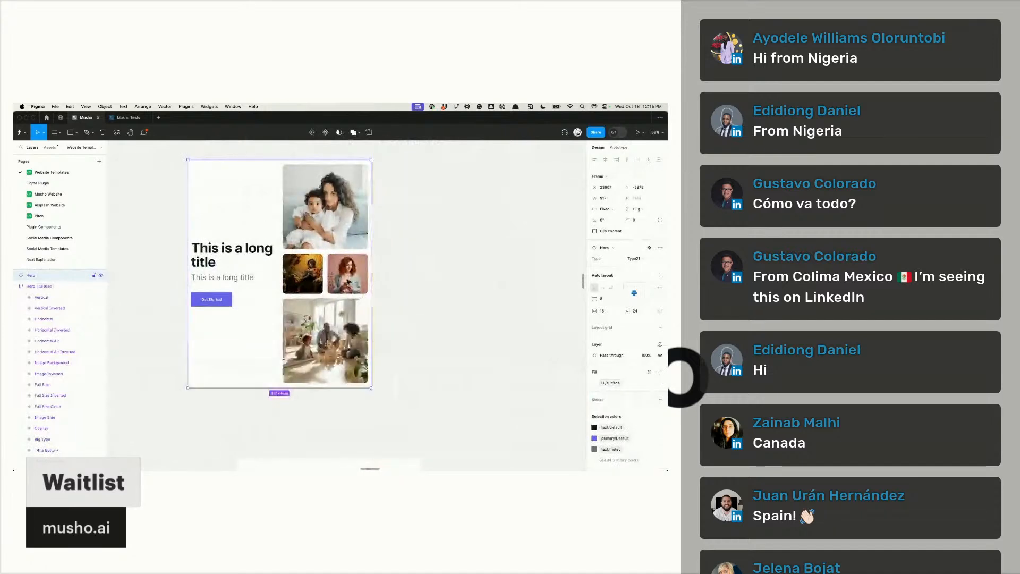
Step: Shrink the hero copy to mobile width so the text sits above a single column of images
left_click_drag(372, 259, 324, 260)
scroll(243, 254, "left", 1)
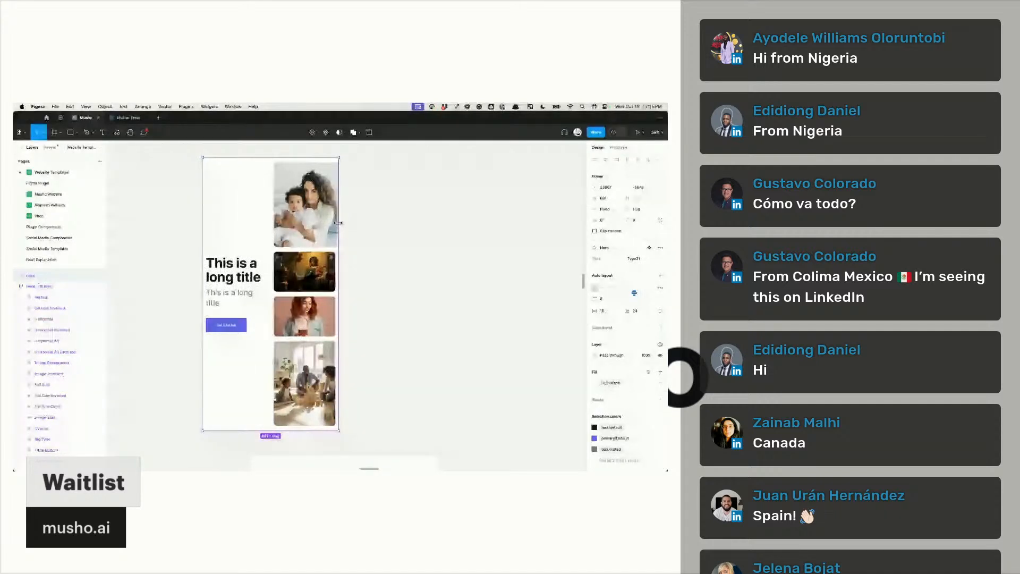
left_click_drag(338, 223, 275, 232)
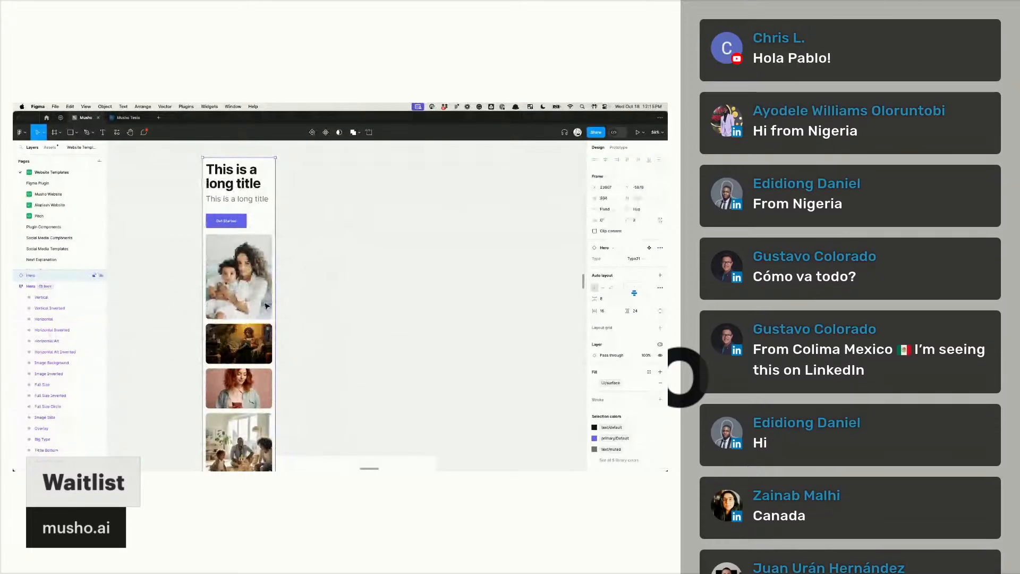
scroll(267, 305, "down", 1)
scroll(267, 306, "down", 4)
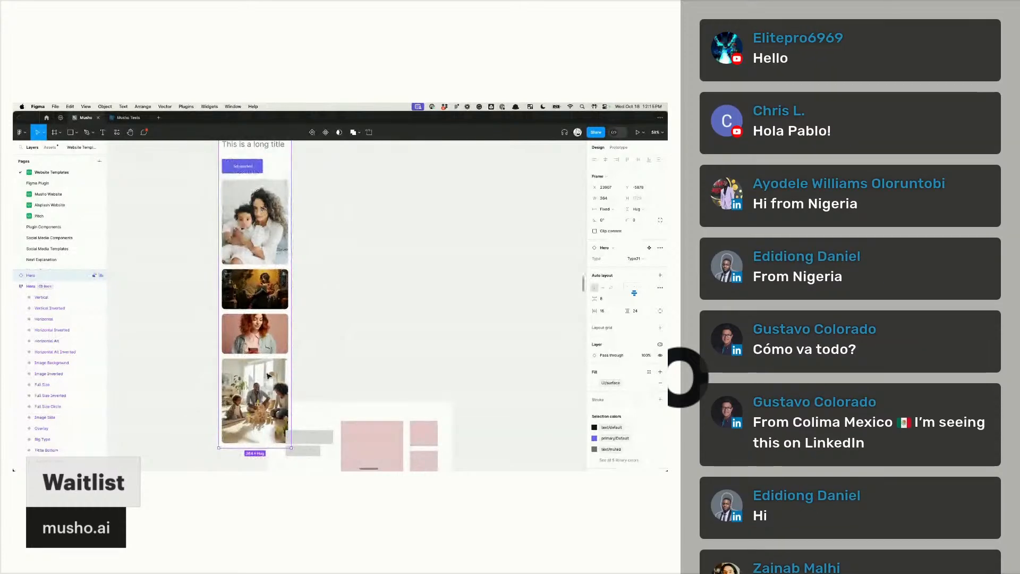
Step: Widen the hero copy back to desktop size, about 1535 wide
scroll(268, 376, "up", 3)
left_click_drag(292, 307, 525, 306)
scroll(526, 308, "up", 10)
scroll(527, 310, "down", 5)
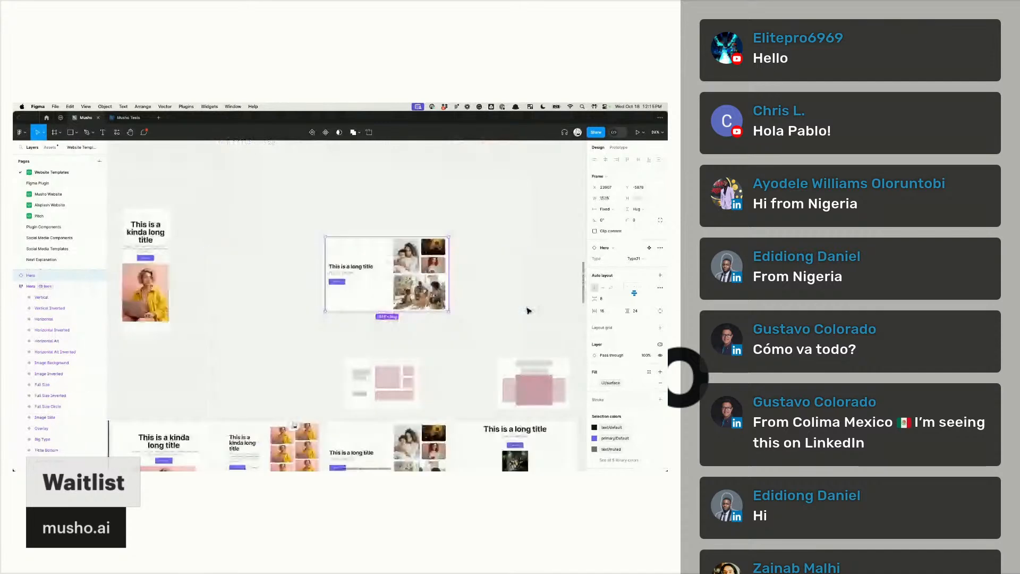
Step: Switch to Chrome, close the AdBlock tab, check the live-stream studio page and return to Figma
scroll(526, 310, "down", 4)
scroll(353, 236, "down", 2)
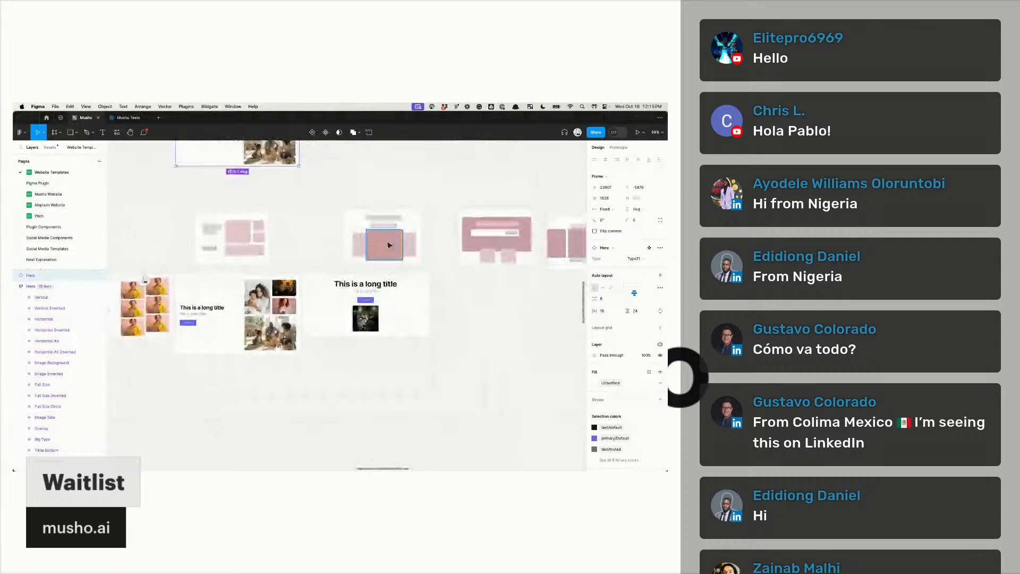
key("super+Tab")
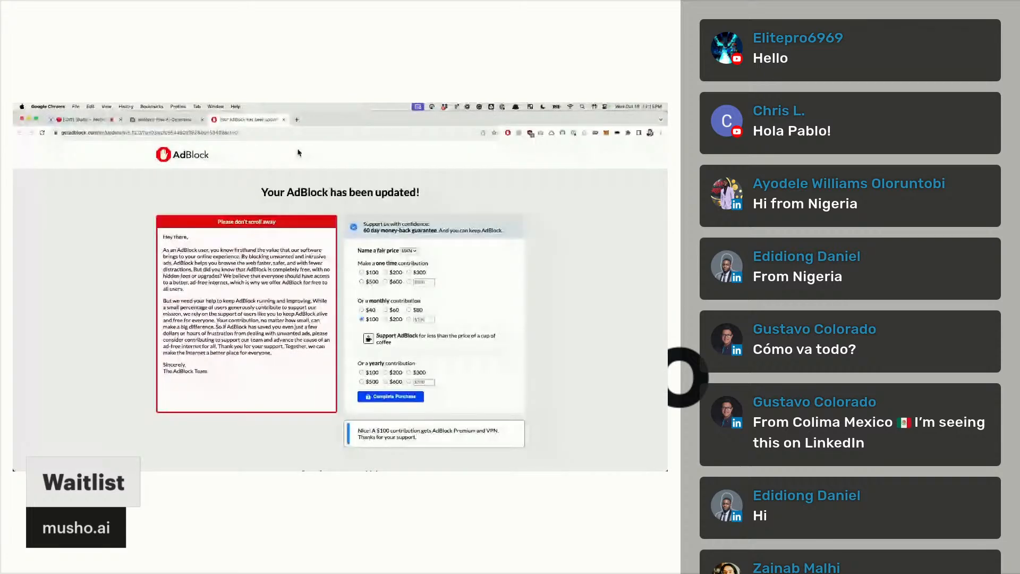
left_click(283, 119)
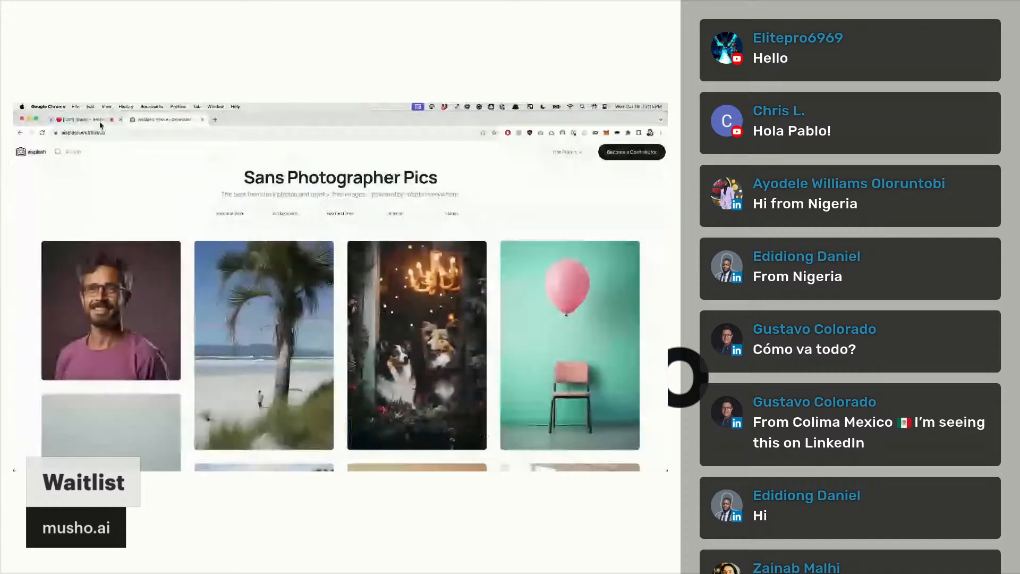
left_click(100, 120)
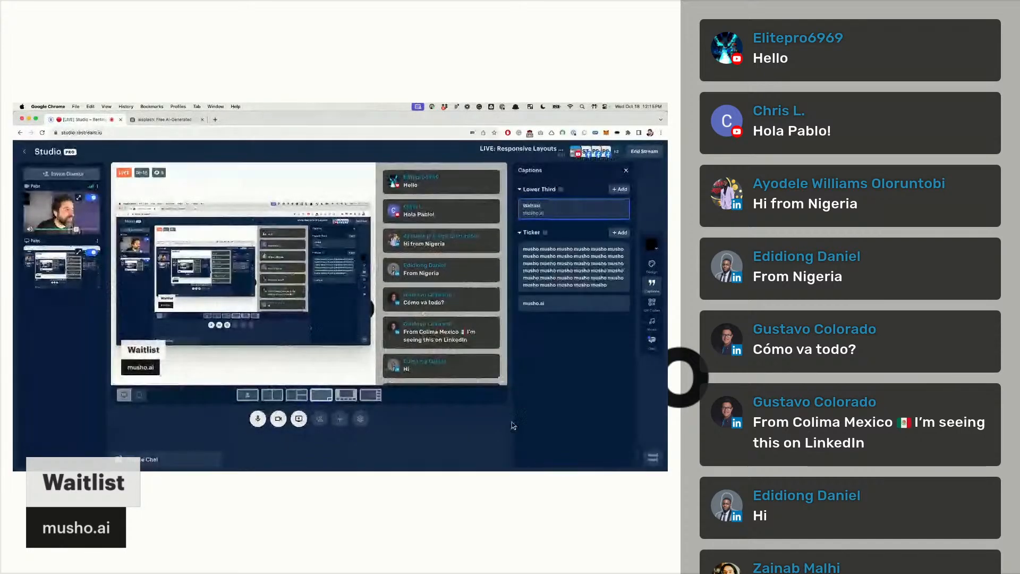
key("super+Tab")
Step: Examine the remaining hero wireframes, comparing the centred three-image layout with the hero variant beneath it
scroll(319, 239, "up", 3)
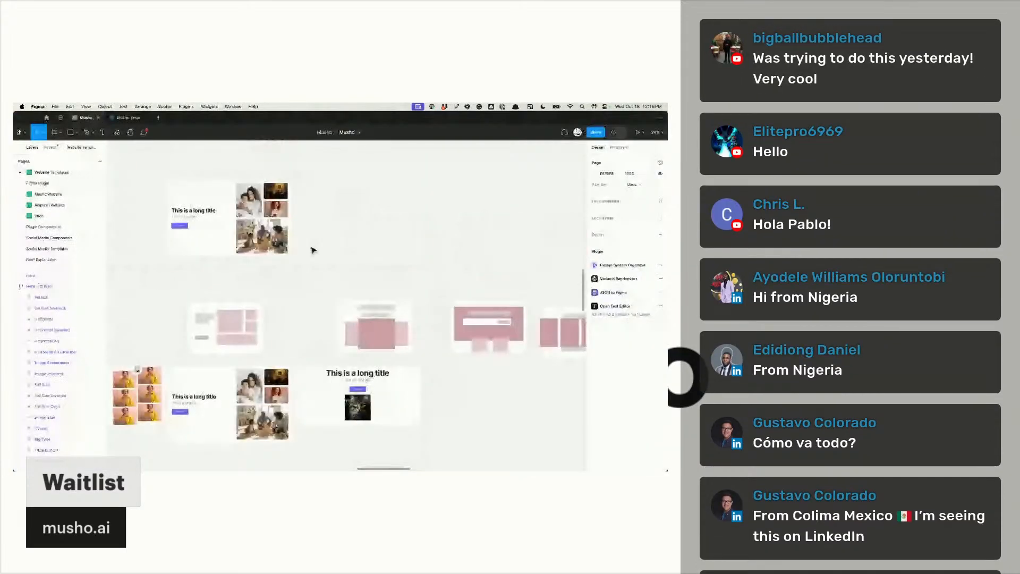
scroll(312, 249, "left", 1)
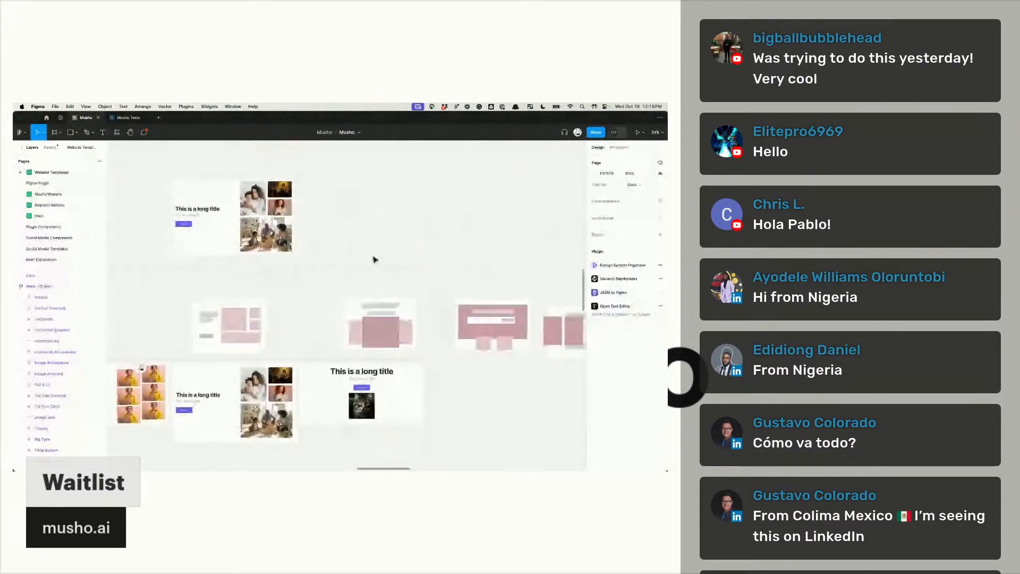
scroll(375, 260, "up", 5)
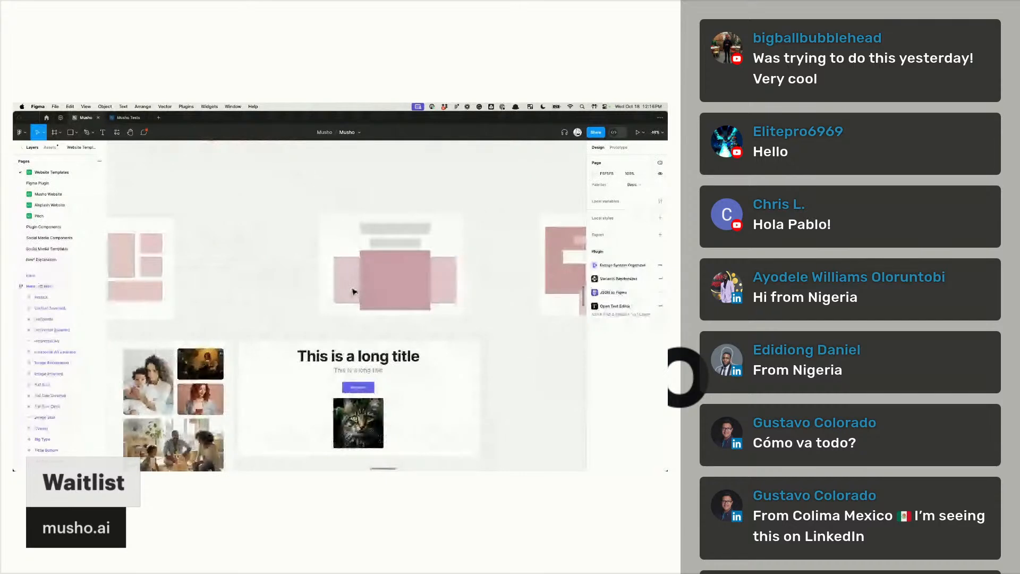
scroll(306, 244, "right", 1)
scroll(305, 244, "down", 1)
left_click(311, 264)
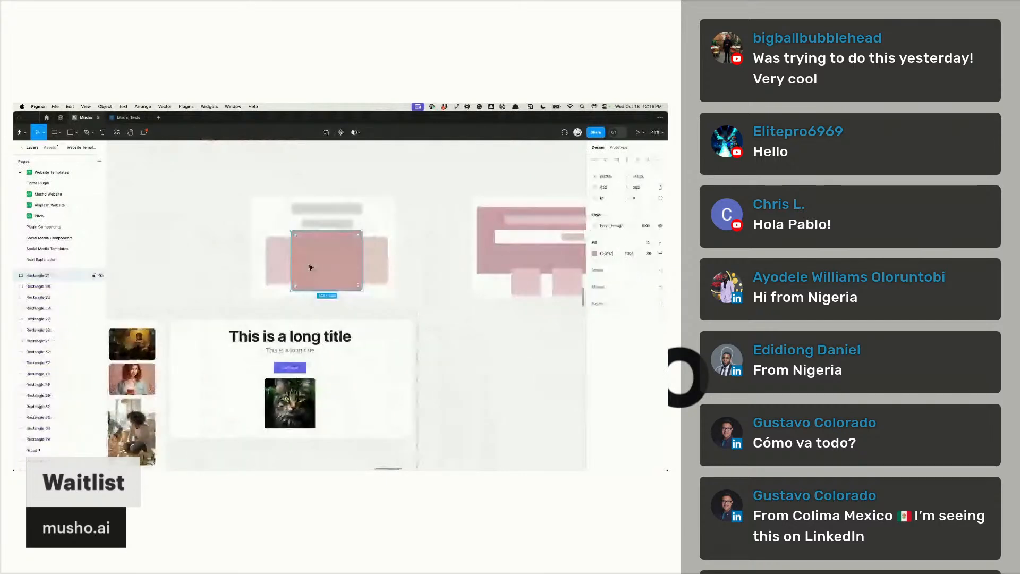
scroll(404, 266, "down", 3)
scroll(401, 278, "right", 4)
scroll(401, 278, "down", 2)
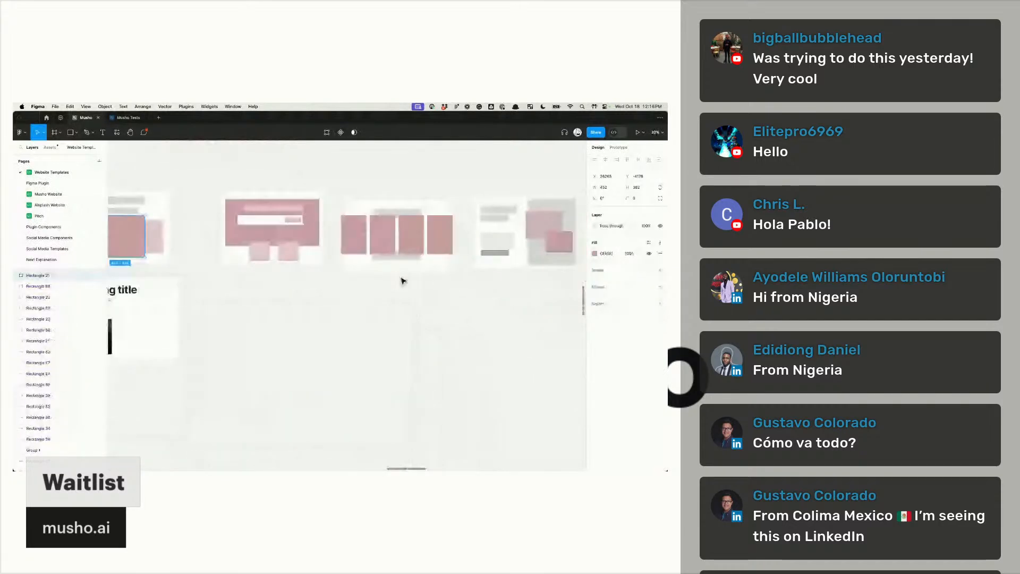
scroll(401, 278, "up", 2)
scroll(401, 279, "right", 4)
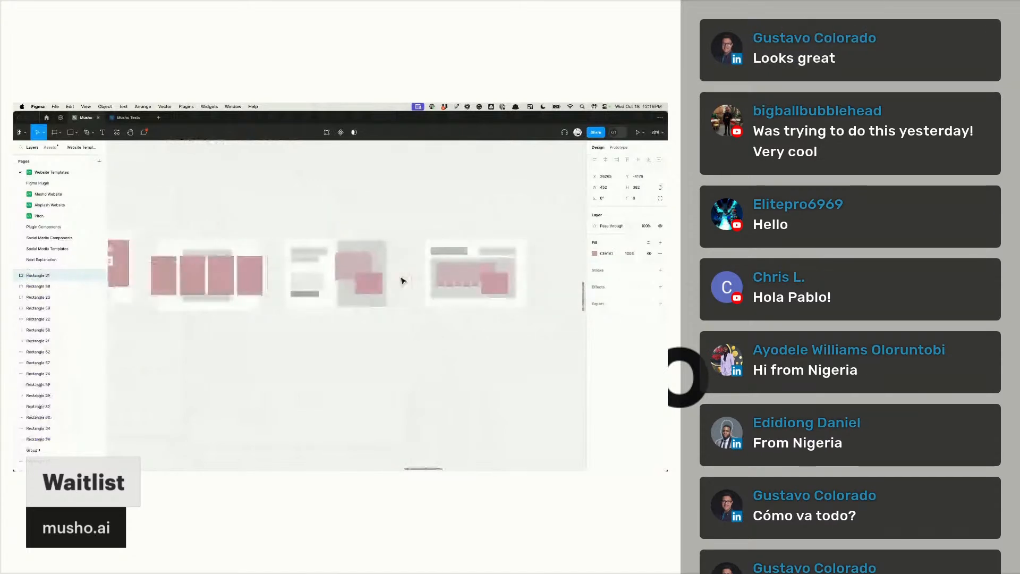
left_click(371, 288)
left_click(378, 338)
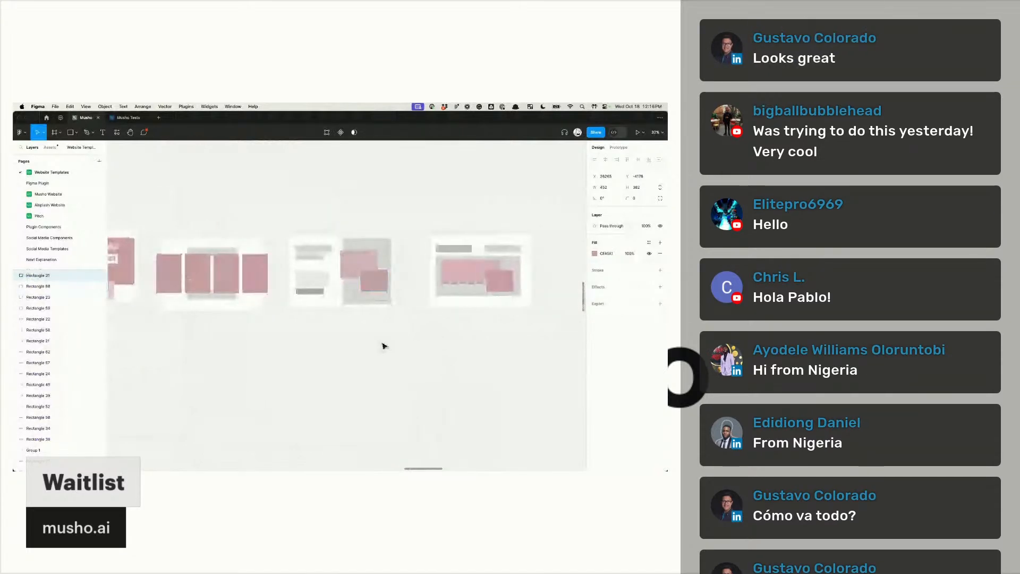
scroll(384, 346, "left", 4)
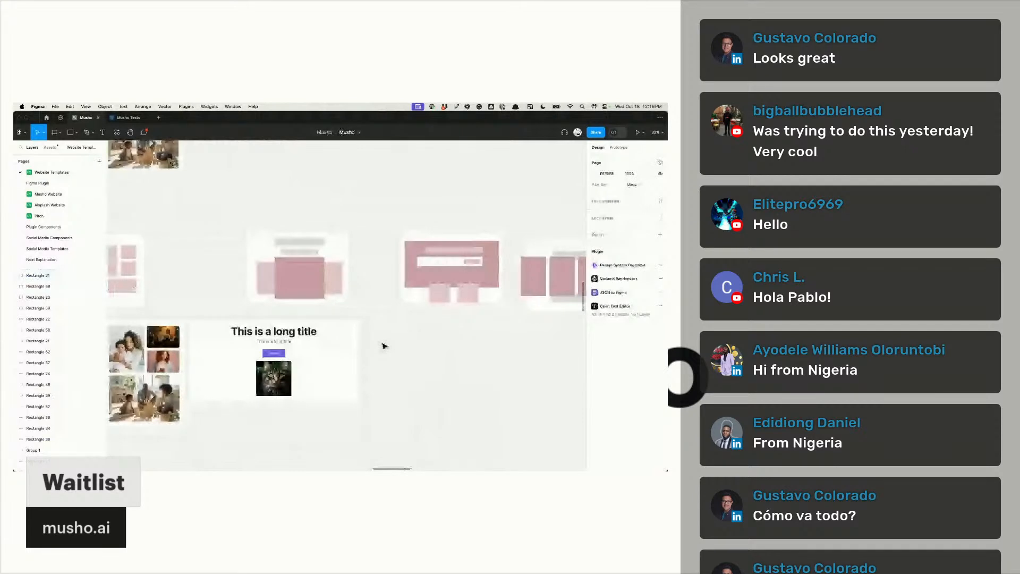
scroll(384, 346, "left", 4)
scroll(406, 250, "left", 4)
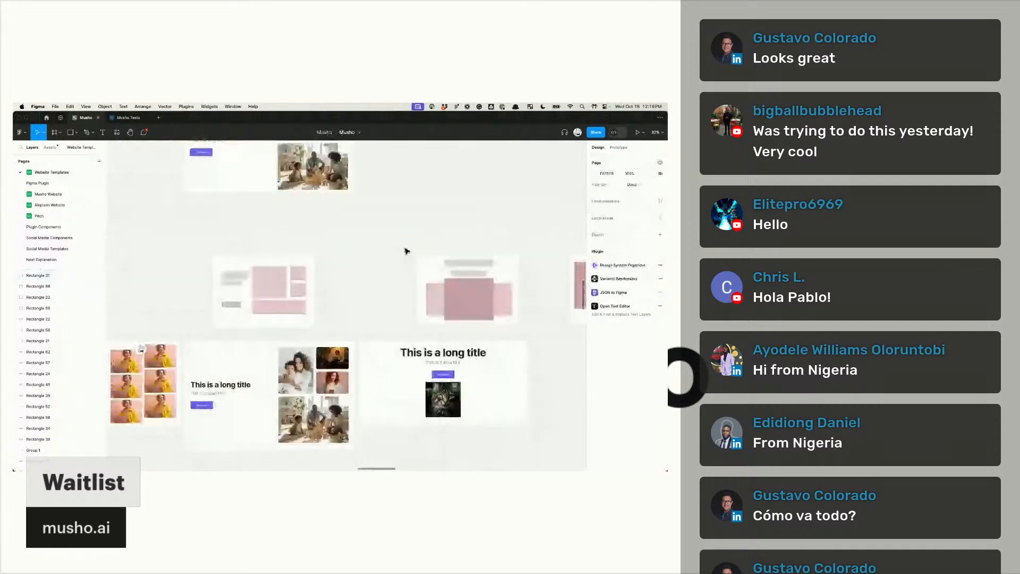
scroll(406, 251, "right", 3)
scroll(407, 251, "right", 3)
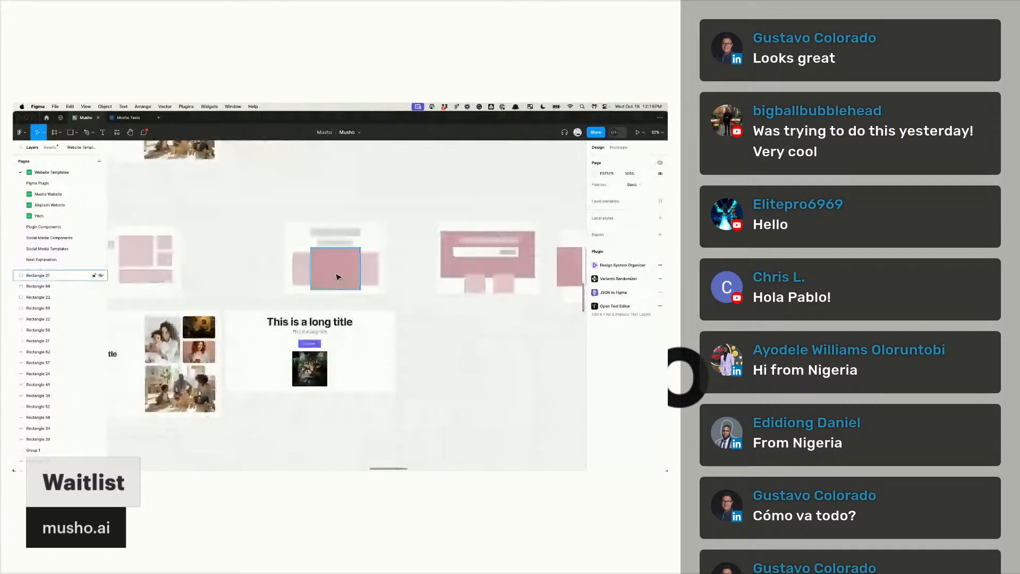
Step: Duplicate the centred three-image wireframe and place the two versions side by side
left_click(299, 276)
left_click(305, 277, "shift")
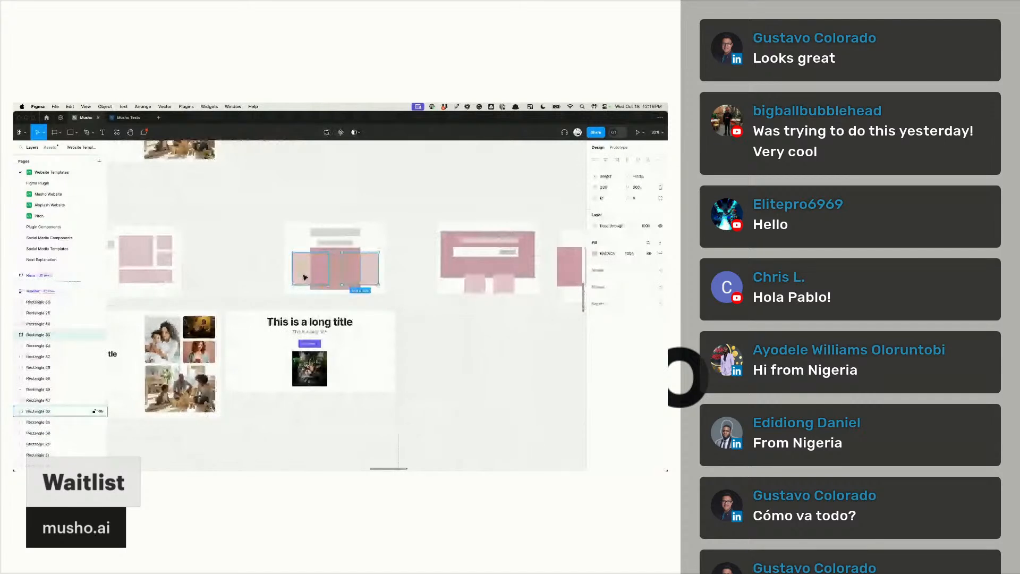
left_click(305, 277)
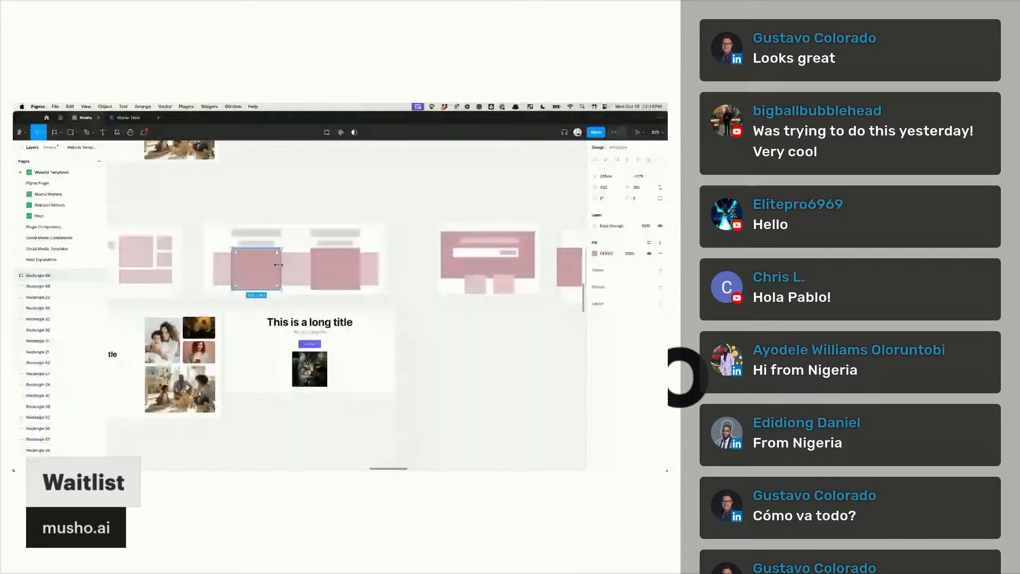
key("super+z")
left_click_drag(352, 258, 392, 256)
key("Escape")
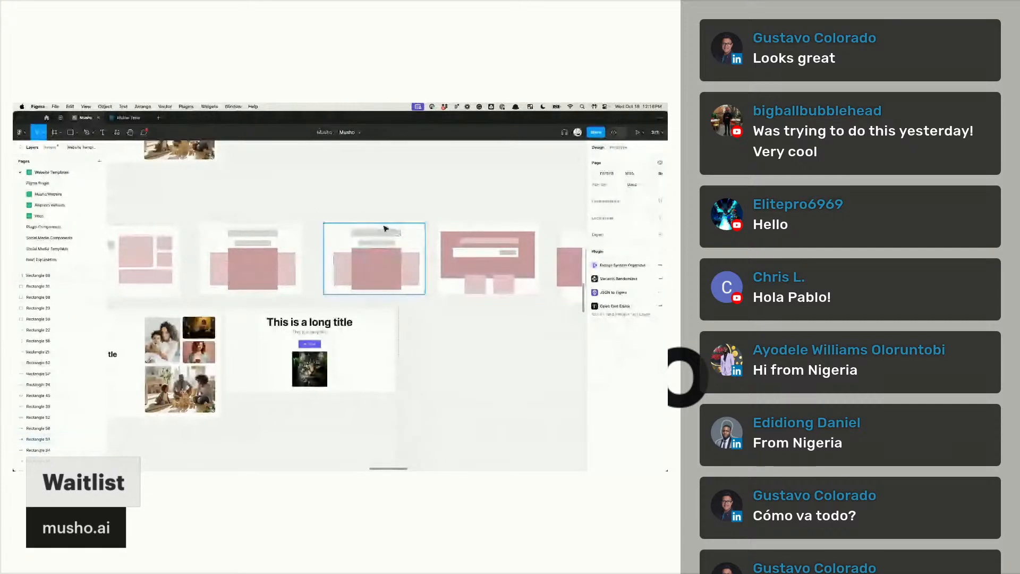
Step: Extend the second three-image wireframe's background upward and move its two text bars up into the new space
left_click(384, 224)
left_click(382, 235)
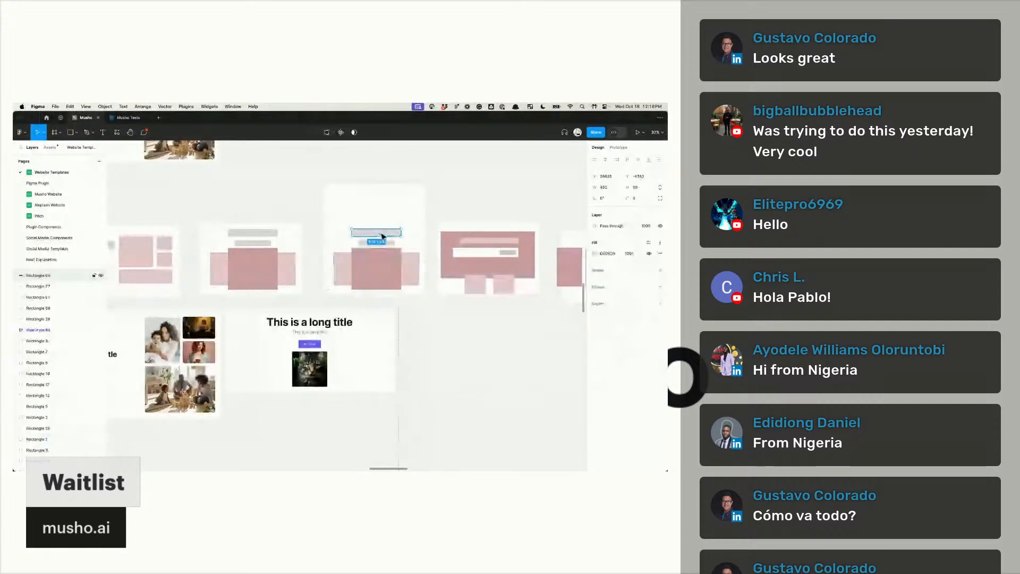
left_click(384, 242, "shift")
left_click_drag(383, 242, 392, 207)
Step: Stack the wireframe's side images above and below the main image and resize its background to a narrow mobile shape
left_click_drag(346, 279, 389, 287)
left_click(409, 212)
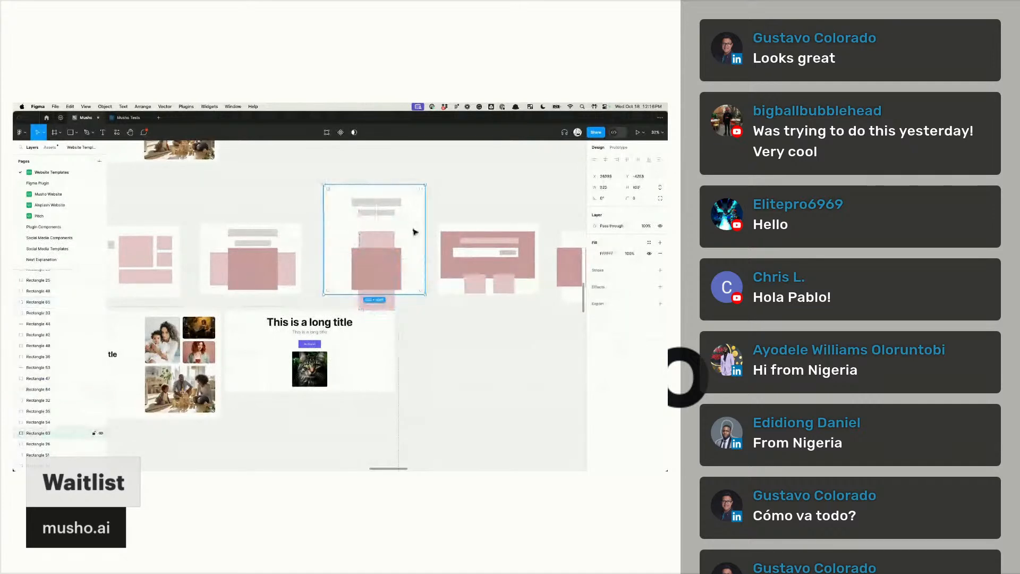
left_click_drag(425, 245, 407, 245)
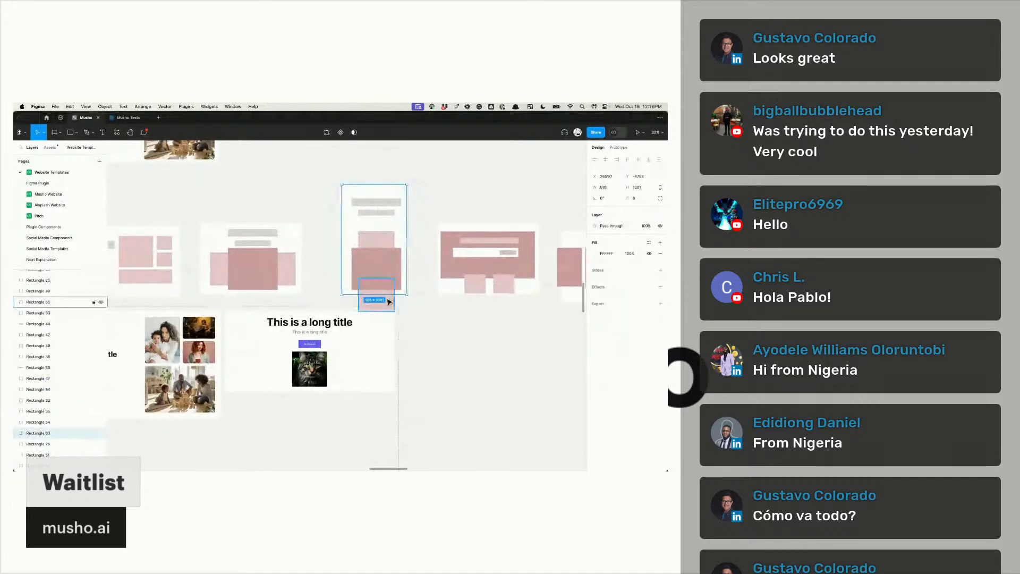
left_click_drag(396, 295, 397, 317)
Step: Move the mobile wireframe next to its desktop version and position the pair above the cat-image hero variant
left_click_drag(417, 168, 356, 255)
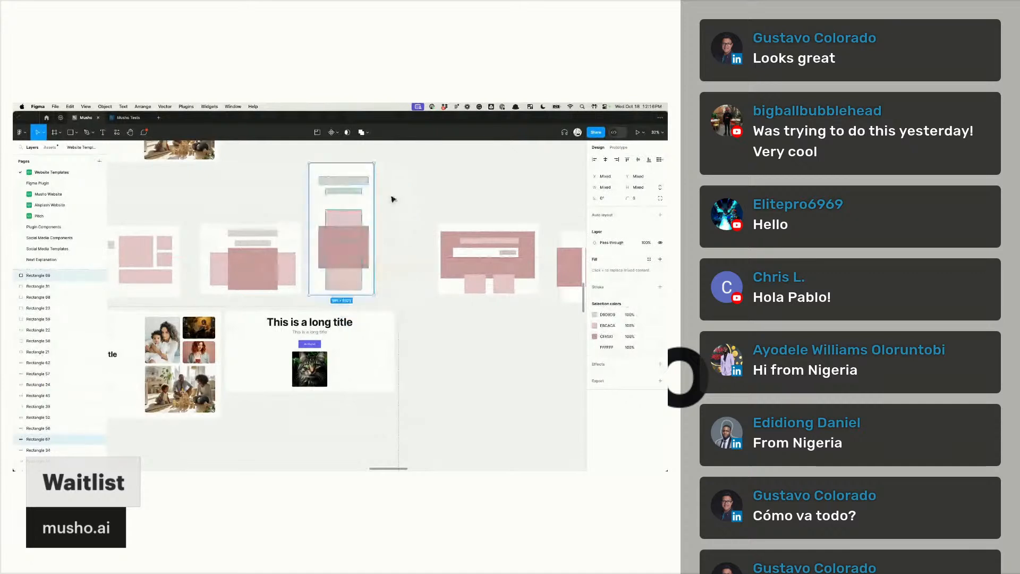
left_click_drag(210, 201, 284, 297)
left_click_drag(284, 262, 319, 261)
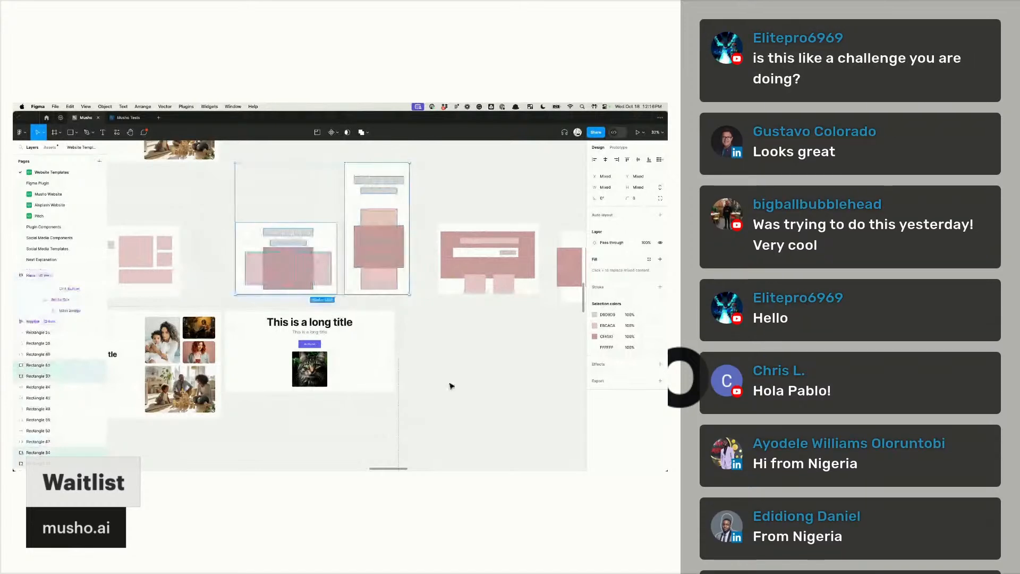
left_click(450, 386)
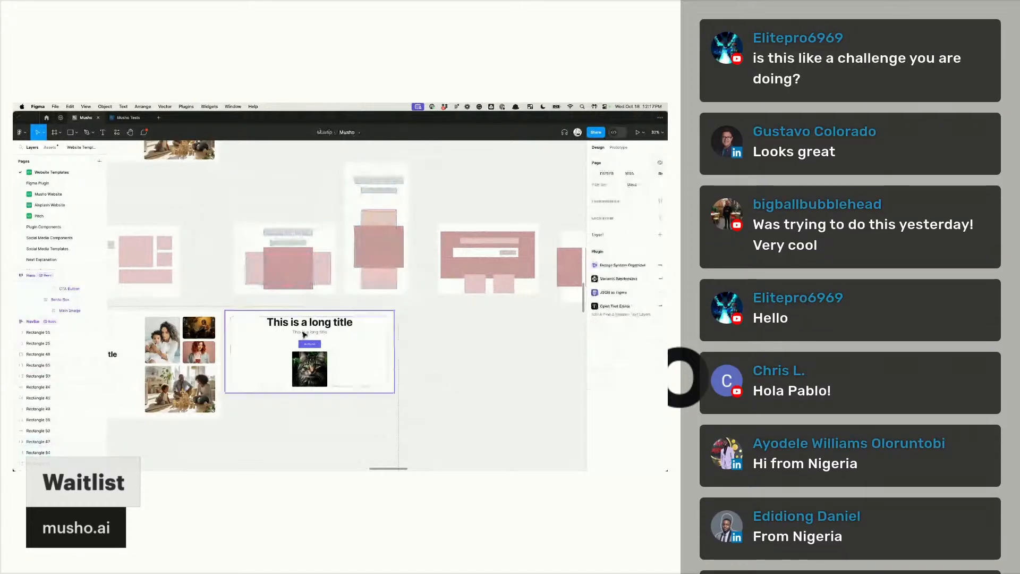
Step: Set the width of the centred hero variant with the cat image to 1280
left_click(303, 333)
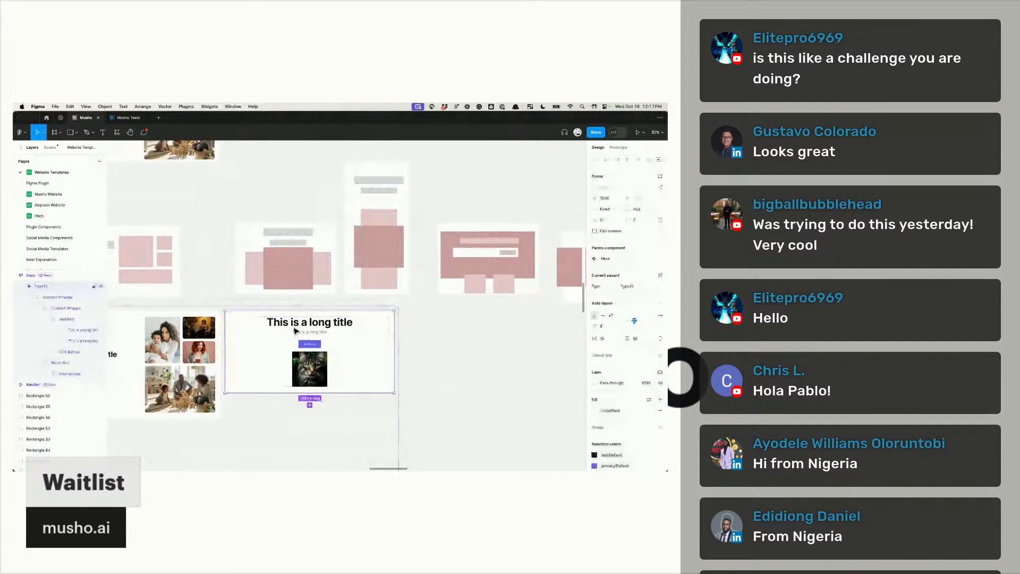
scroll(297, 330, "left", 3)
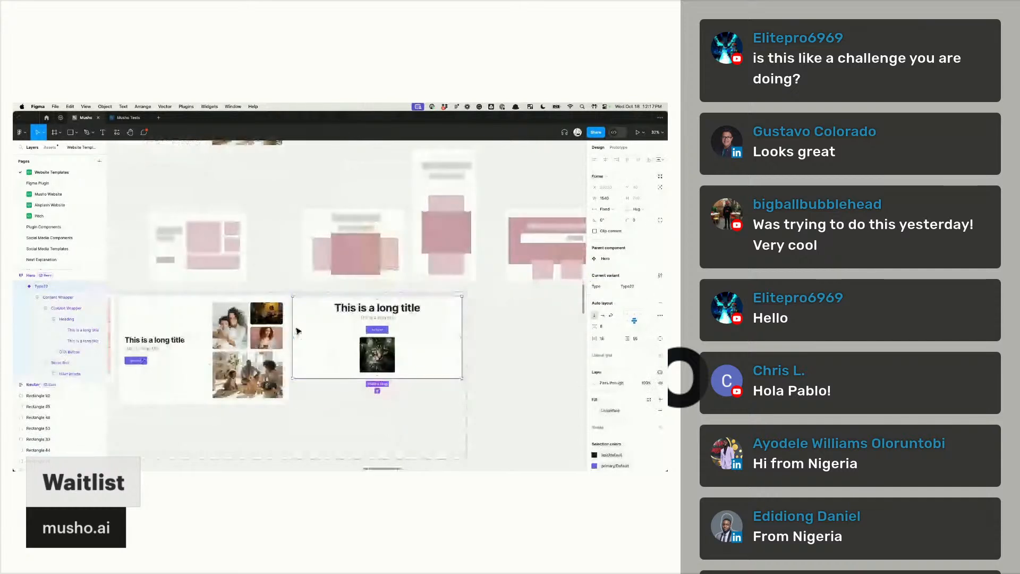
scroll(297, 331, "down", 2)
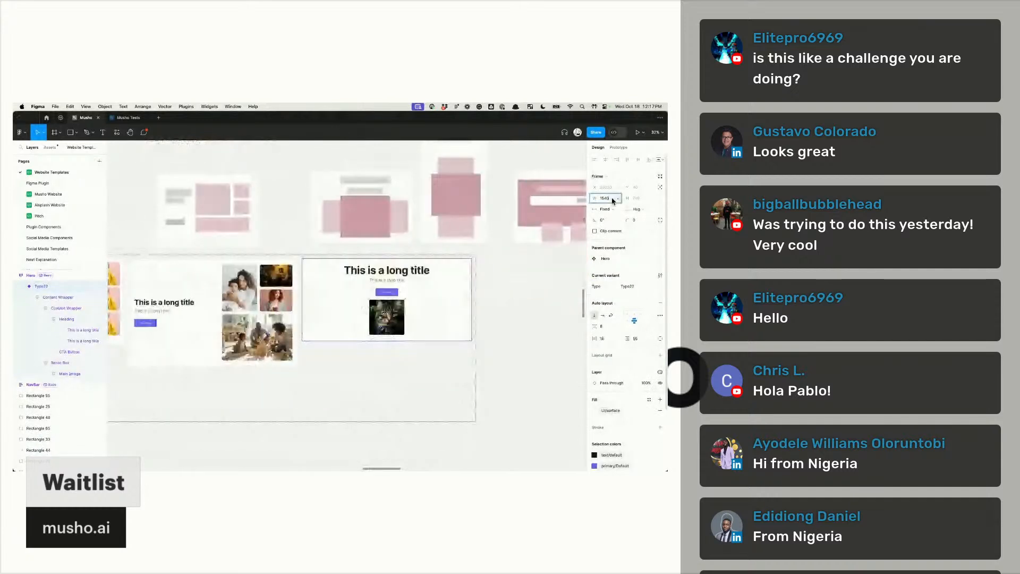
type("1280")
key("Return")
Step: Set the width of the bento-grid hero variant to 1280
scroll(400, 328, "left", 4)
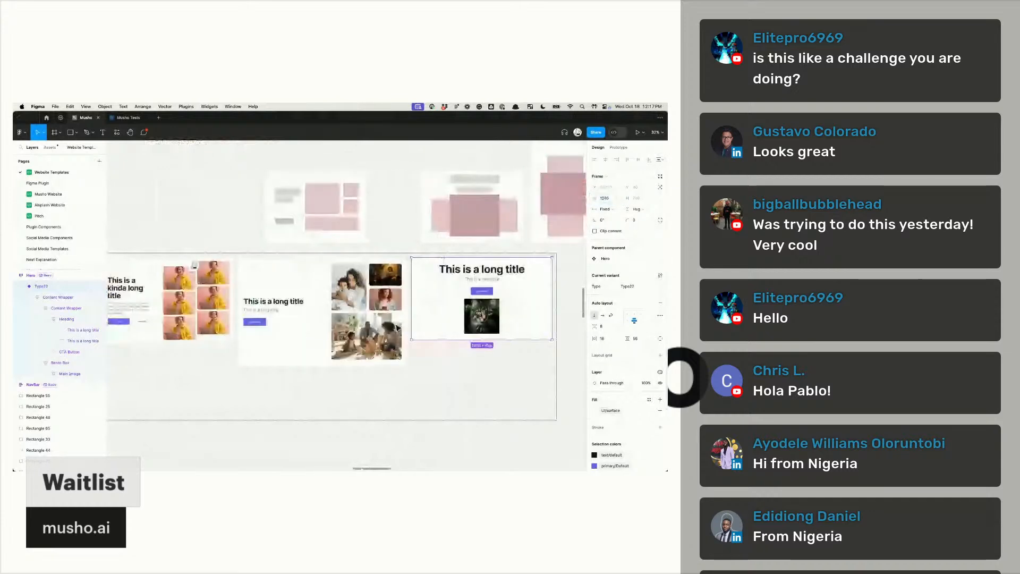
left_click(398, 328)
left_click(606, 200)
type("1280")
key("Return")
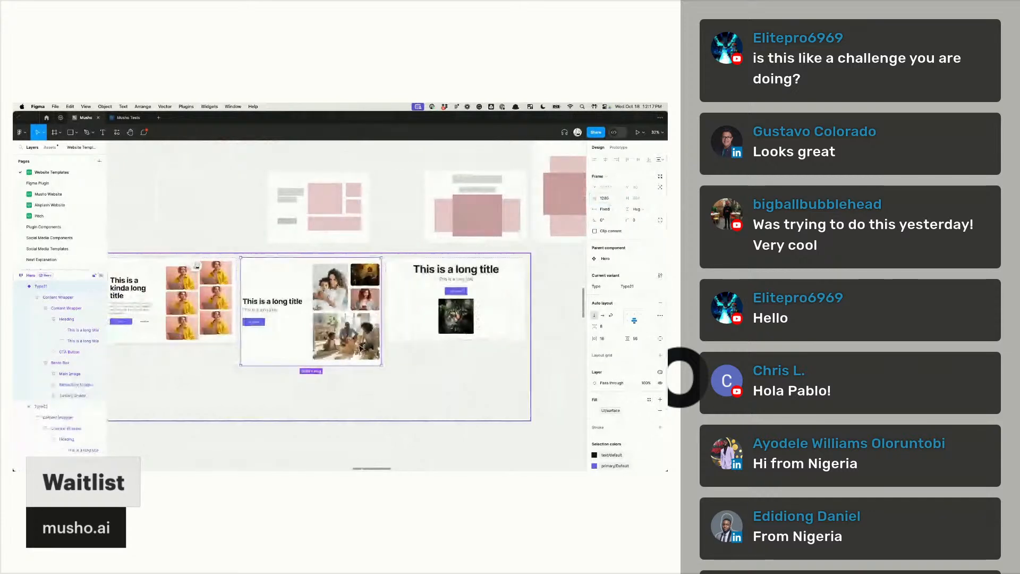
Step: Set the cat image in the centred hero variant to fill its container's width
scroll(428, 324, "right", 1)
scroll(428, 324, "left", 5)
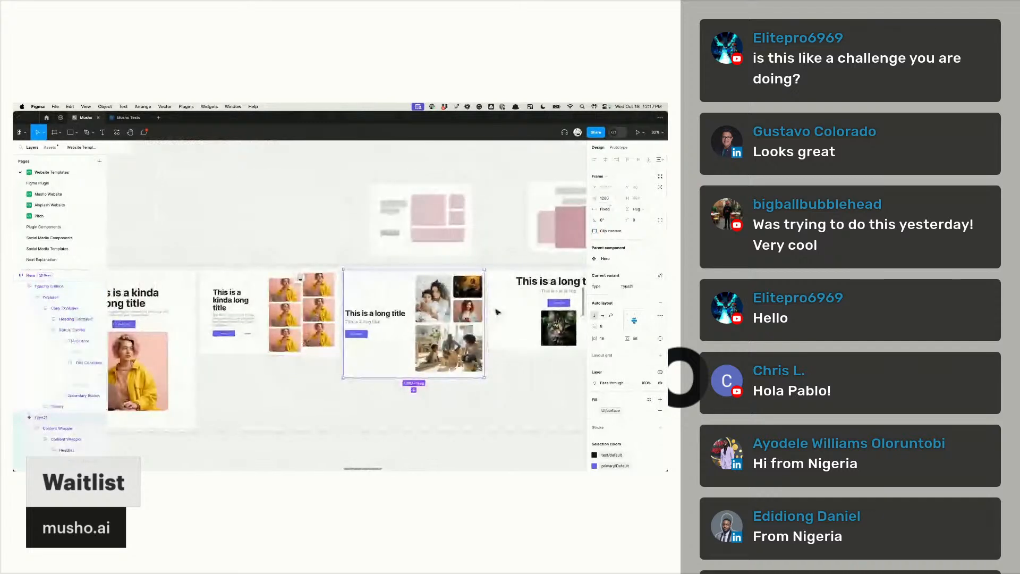
scroll(497, 311, "right", 10)
left_click(287, 321)
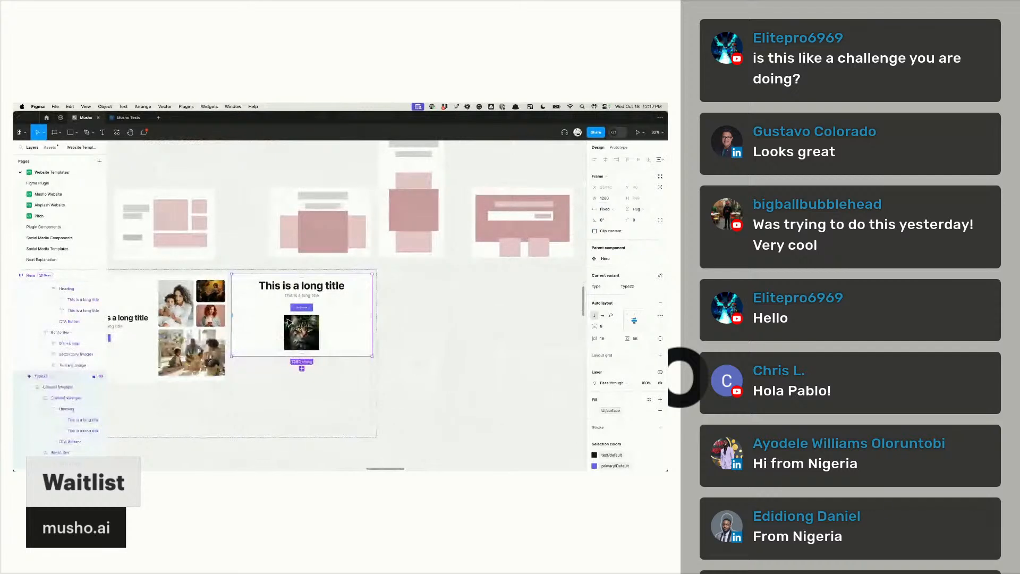
double_click(296, 339)
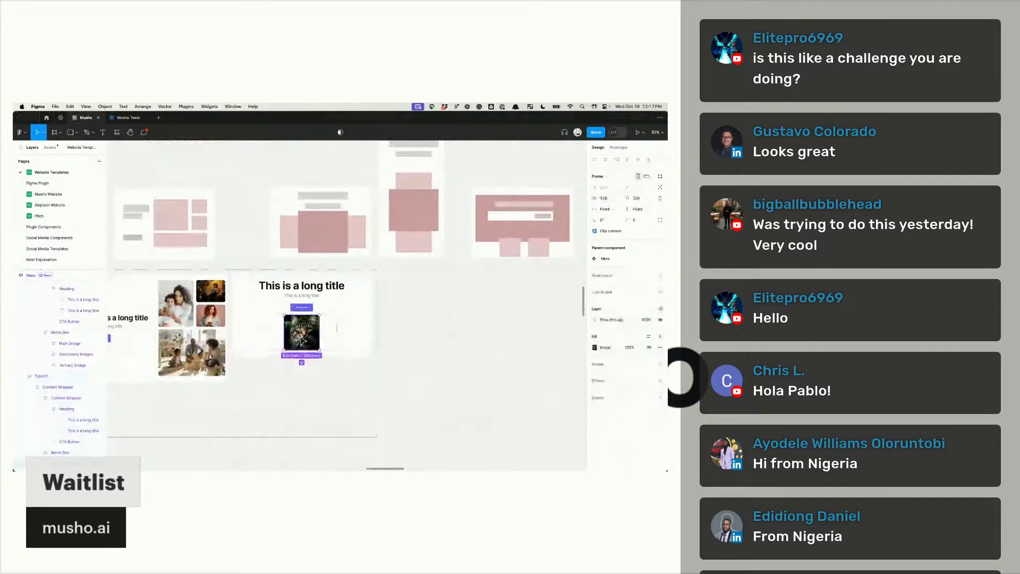
left_click(607, 209)
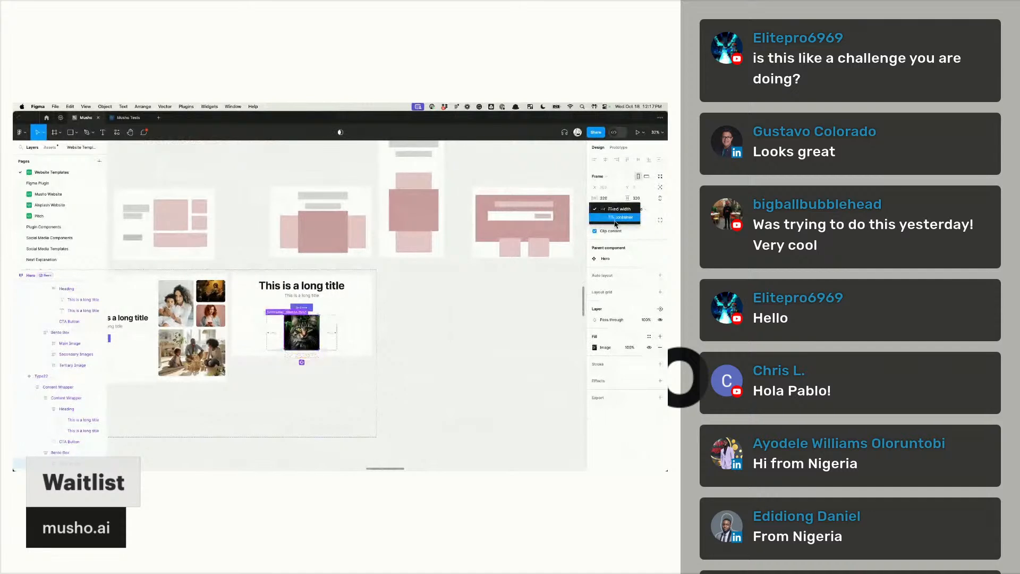
left_click(616, 218)
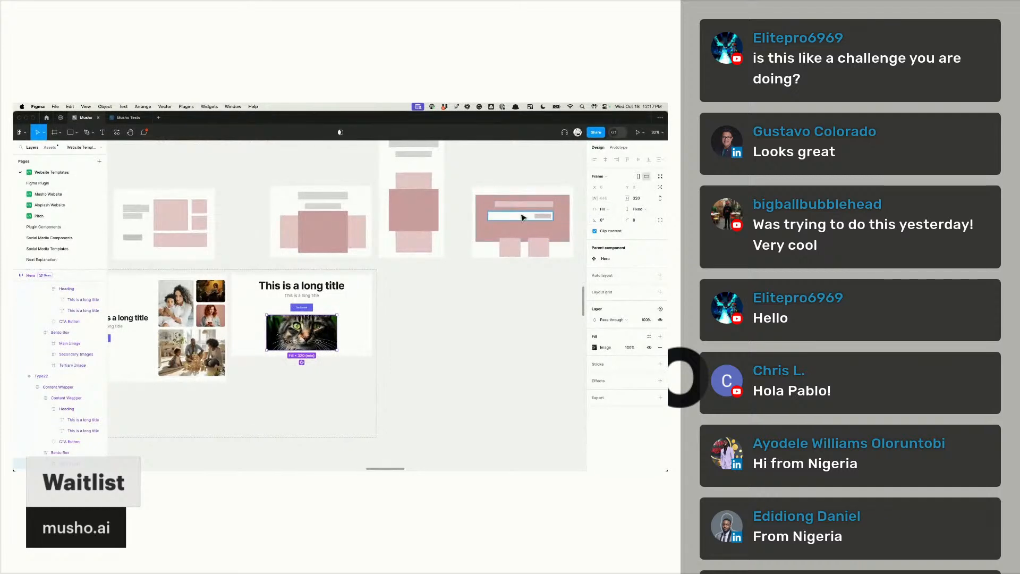
Step: Examine the side and centre image blocks in the three-image desktop wireframe against the centred hero's image container
key("shift+Return")
left_click(405, 359)
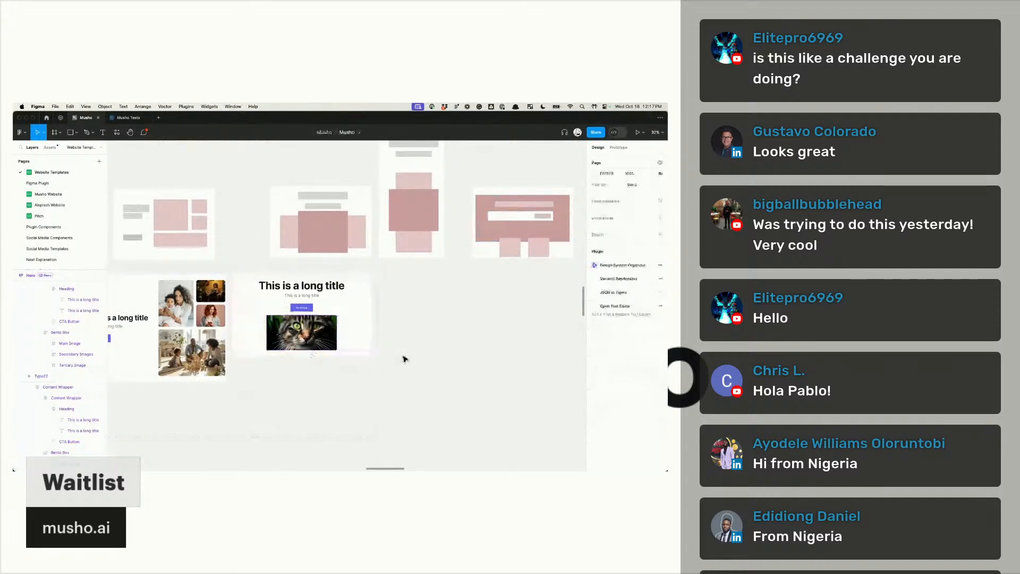
double_click(296, 336)
double_click(295, 336)
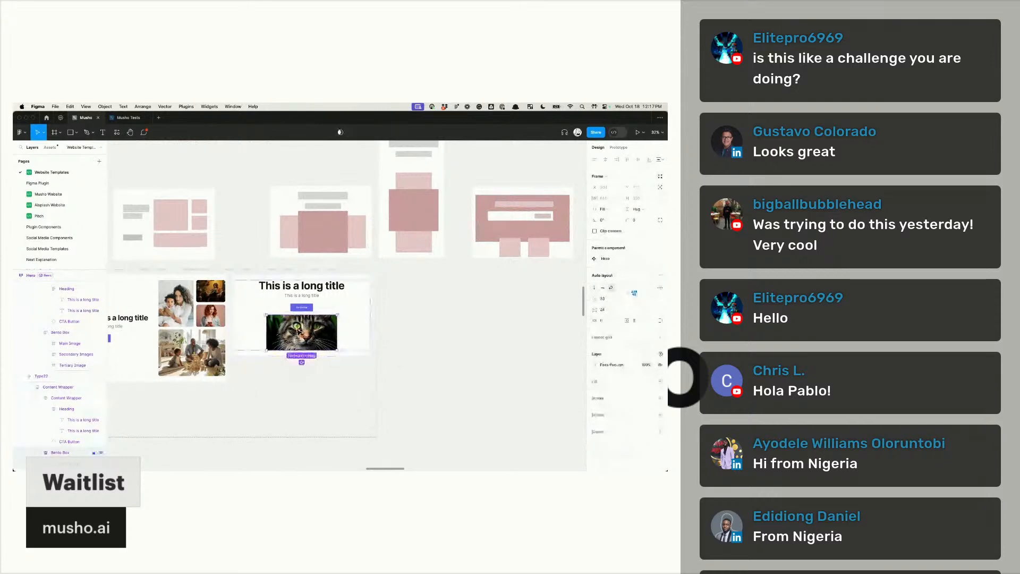
scroll(69, 401, "down", 4)
left_click(446, 320)
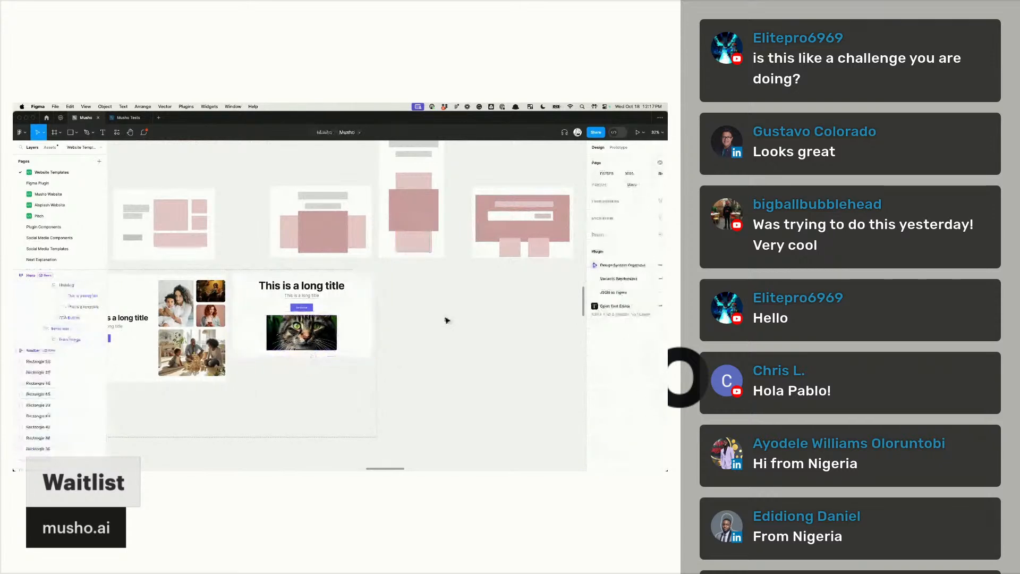
left_click(359, 233)
left_click(321, 239)
left_click(294, 238)
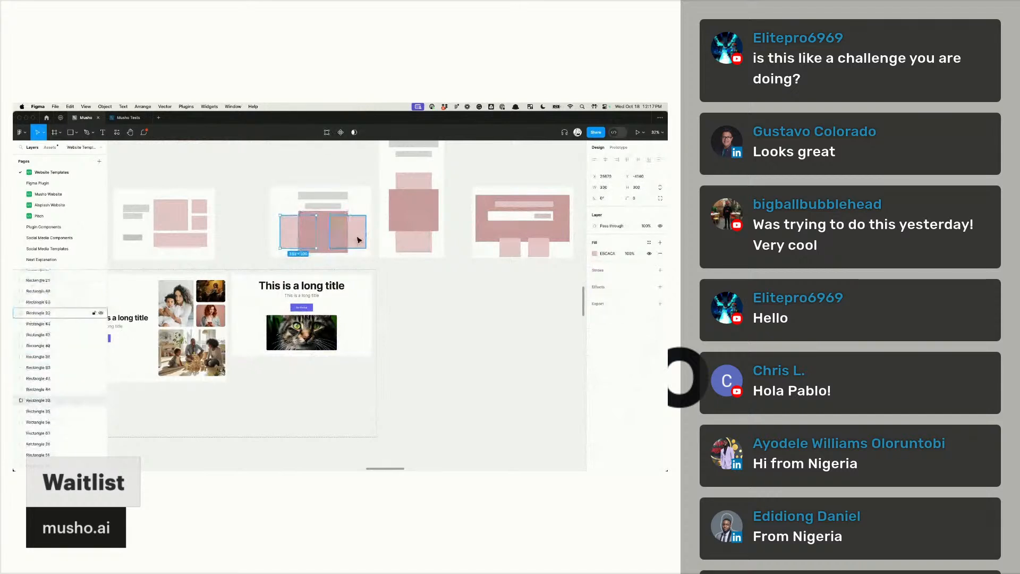
left_click(346, 234)
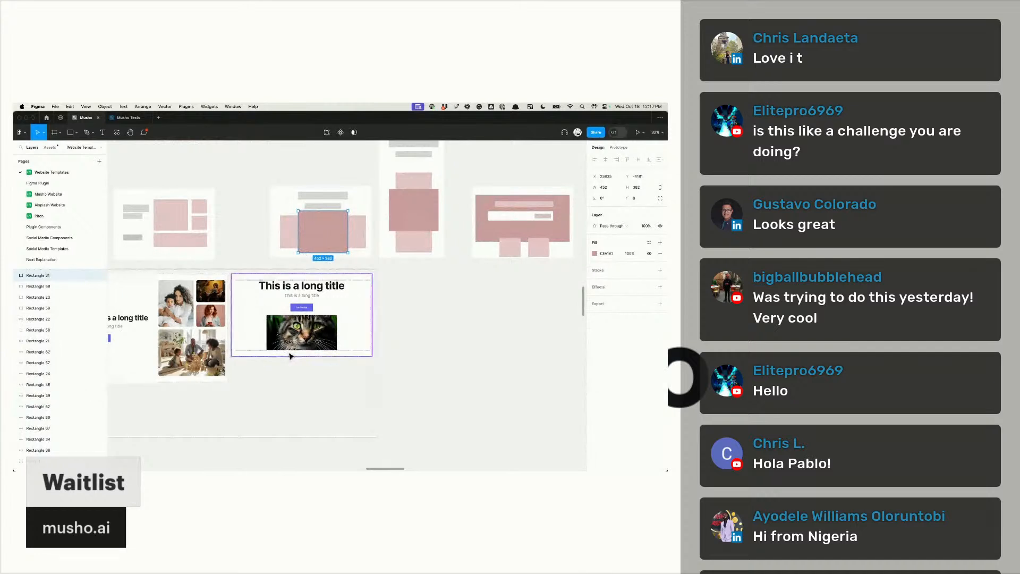
Step: Copy the properties of the mother-and-child photo in the bento-grid variant and paste them onto the cat image
left_click(317, 336)
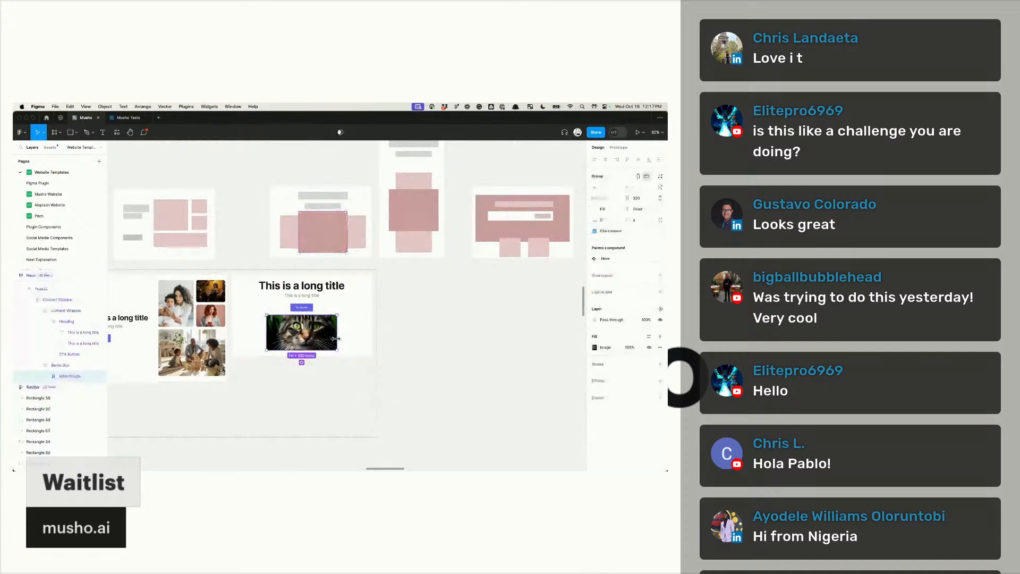
scroll(335, 338, "left", 3)
left_click(234, 311, "super")
left_click(389, 345)
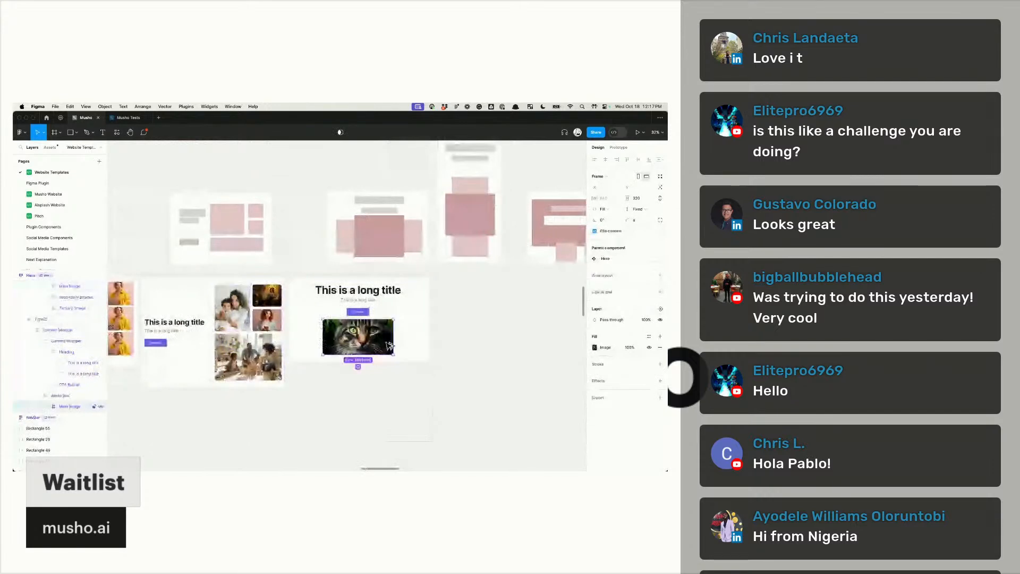
key("alt+super+v")
left_click(525, 353)
scroll(356, 333, "up", 1)
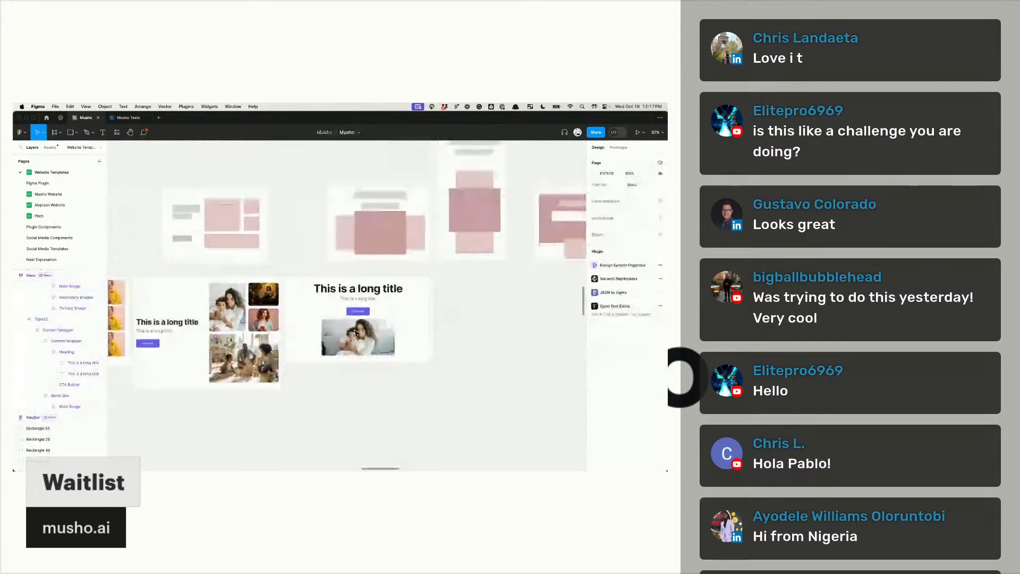
Step: Narrow the centred hero's main image to an almost square frame about 490 px wide
scroll(357, 333, "up", 5)
left_click(362, 354)
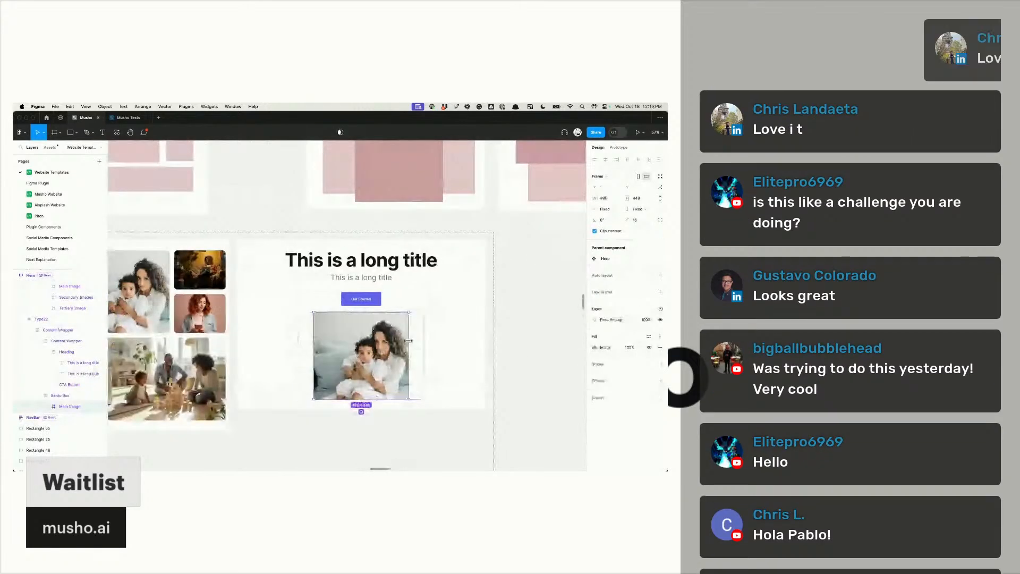
left_click_drag(408, 340, 413, 340)
key("super+z")
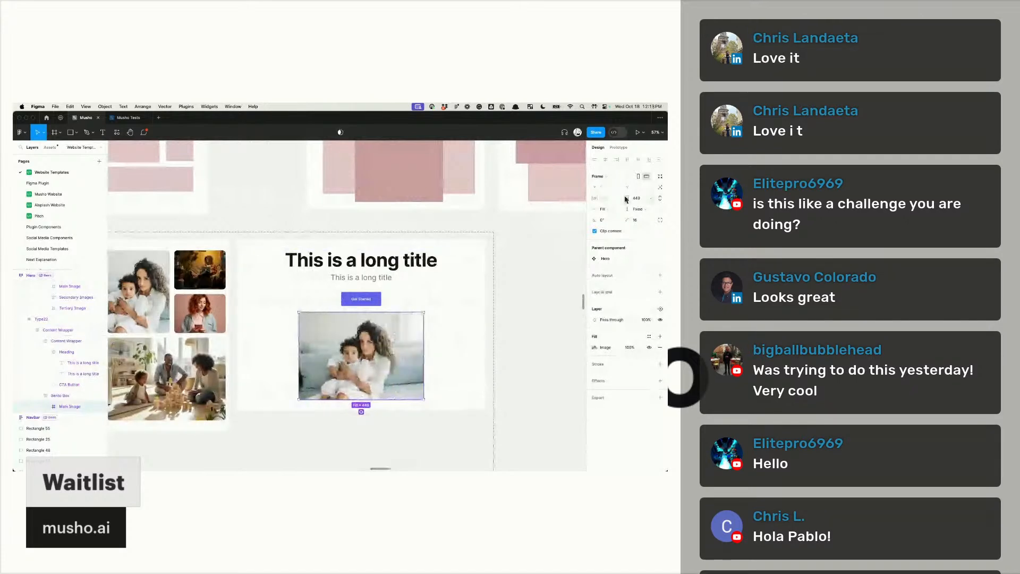
left_click_drag(424, 346, 409, 345)
right_click(412, 343, "super")
left_click(387, 345)
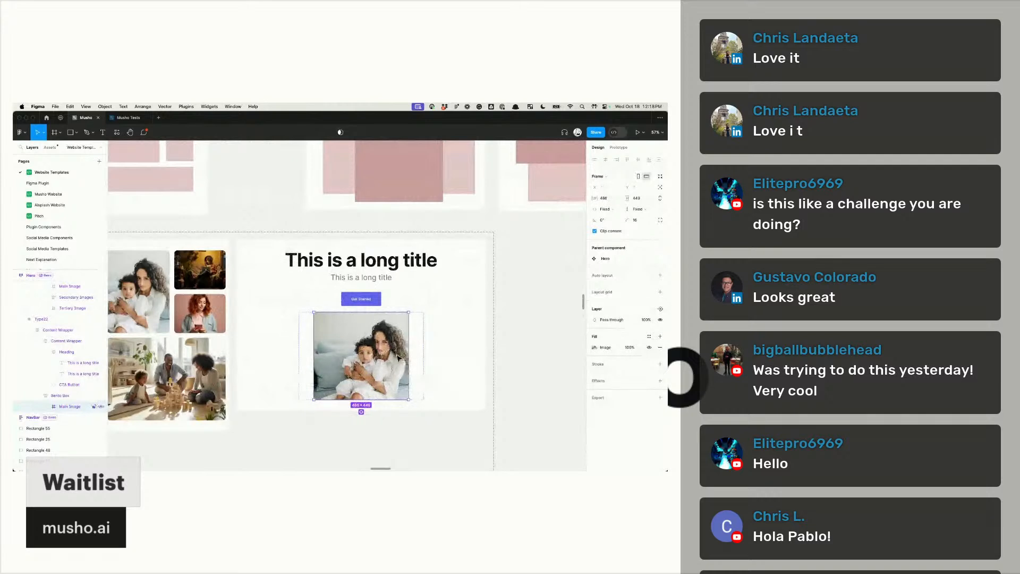
Step: Switch the main image's fill from Crop to Fill mode
left_click(595, 348)
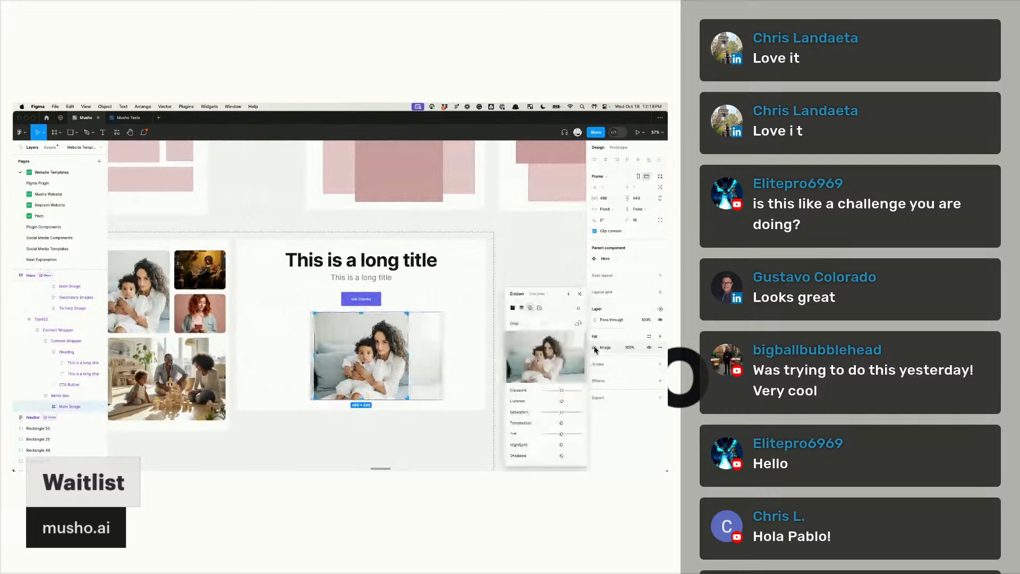
left_click(514, 323)
left_click(513, 306)
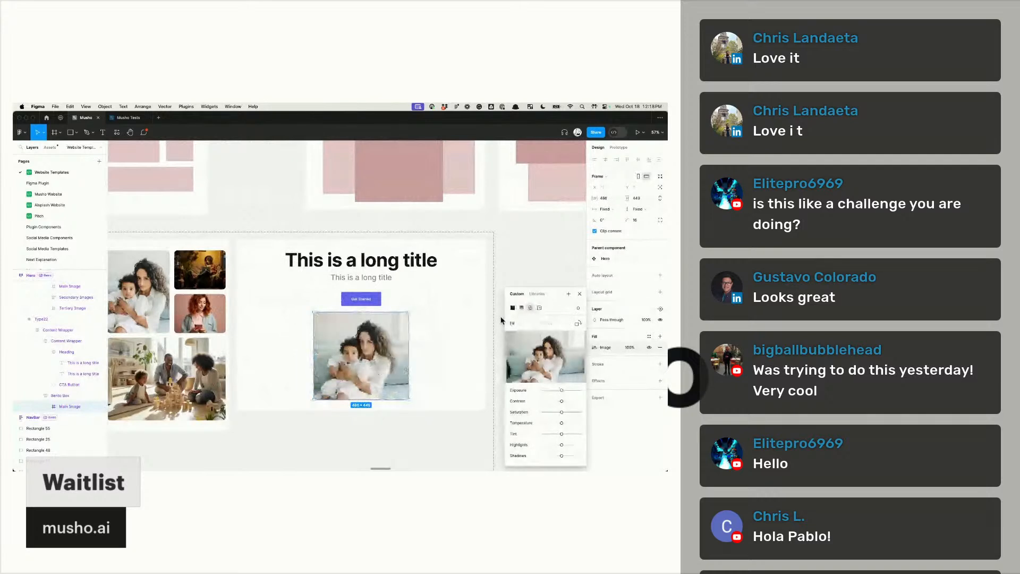
left_click(387, 348)
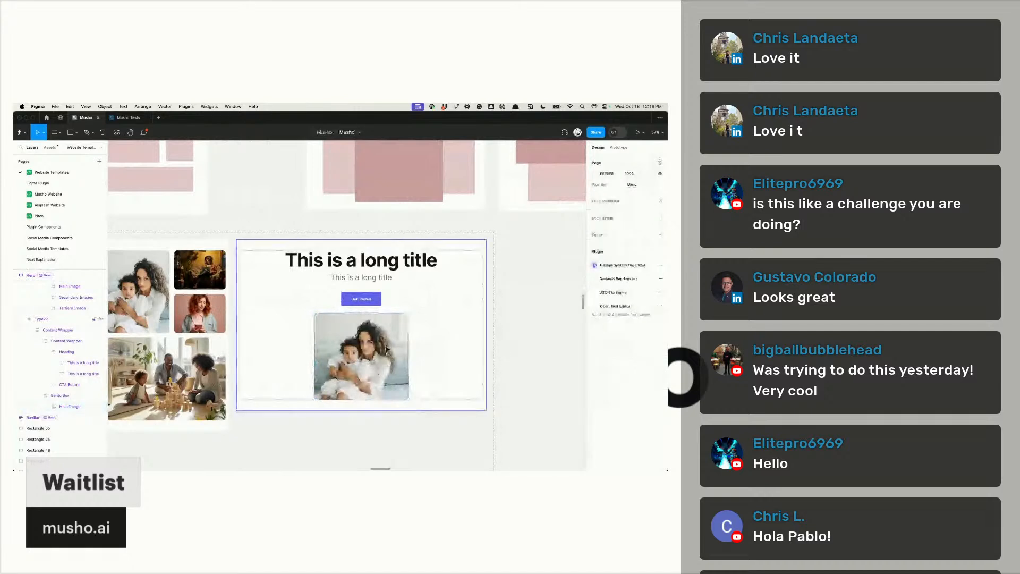
Step: Duplicate the main image twice so the centred hero's bento box holds three images
left_click(387, 347)
key("super+d")
scroll(390, 347, "down", 1)
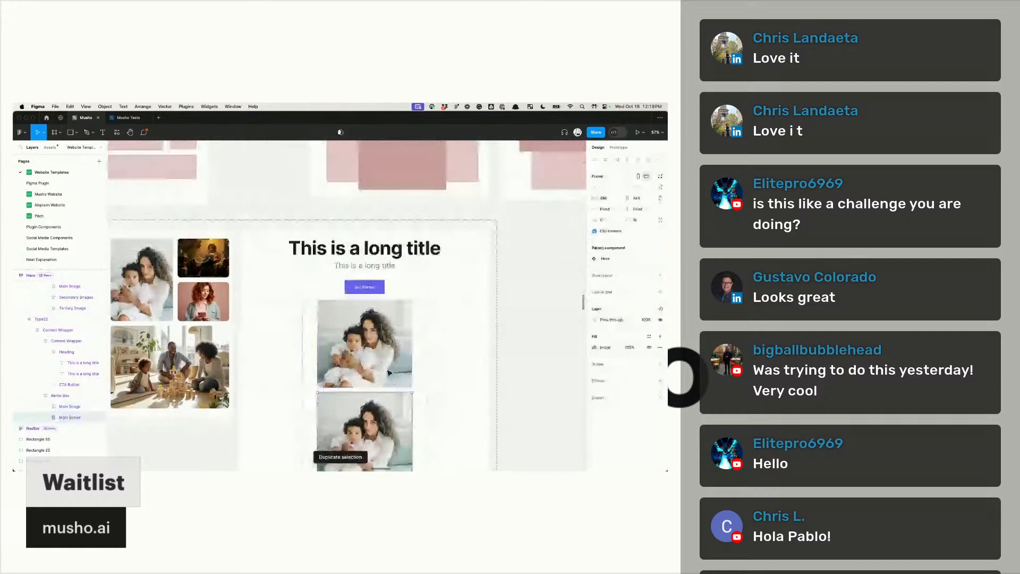
key("super+d")
scroll(388, 373, "down", 5)
scroll(380, 399, "up", 5)
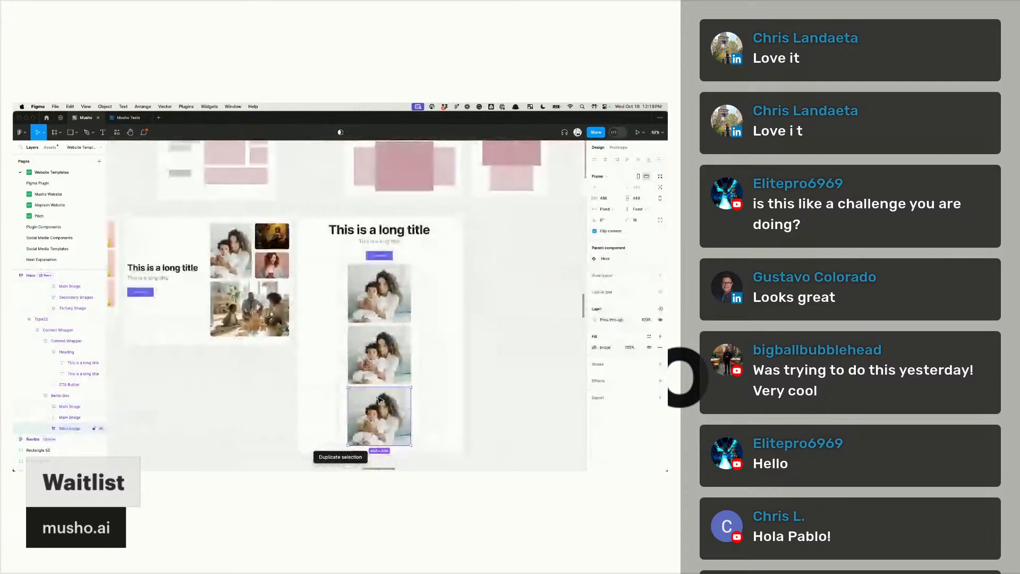
Step: Enlarge the second image to about 670 × 620 px and remove the bento box's minimum and maximum width
left_click(396, 361)
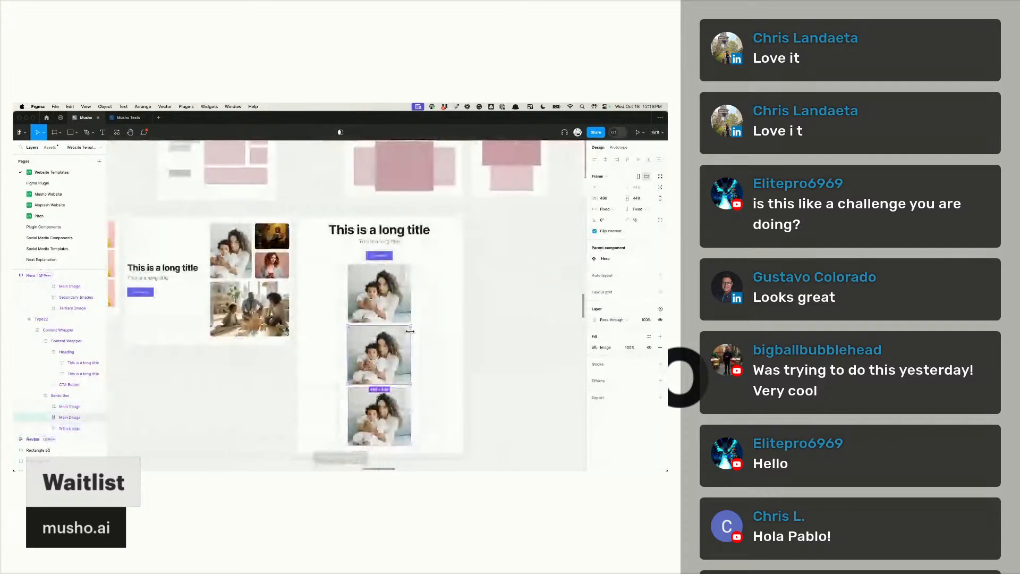
left_click_drag(410, 325, 422, 315)
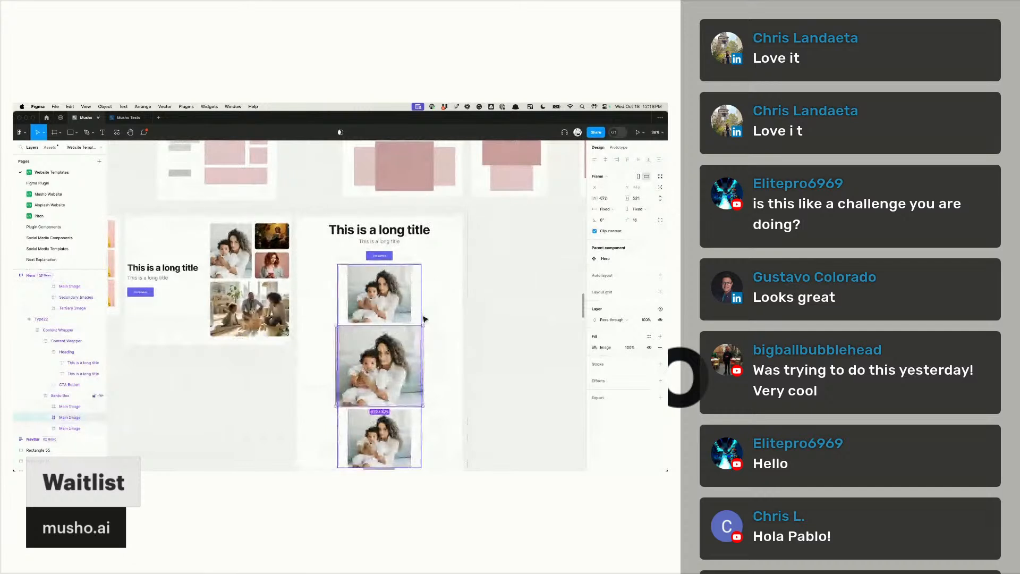
left_click(423, 318)
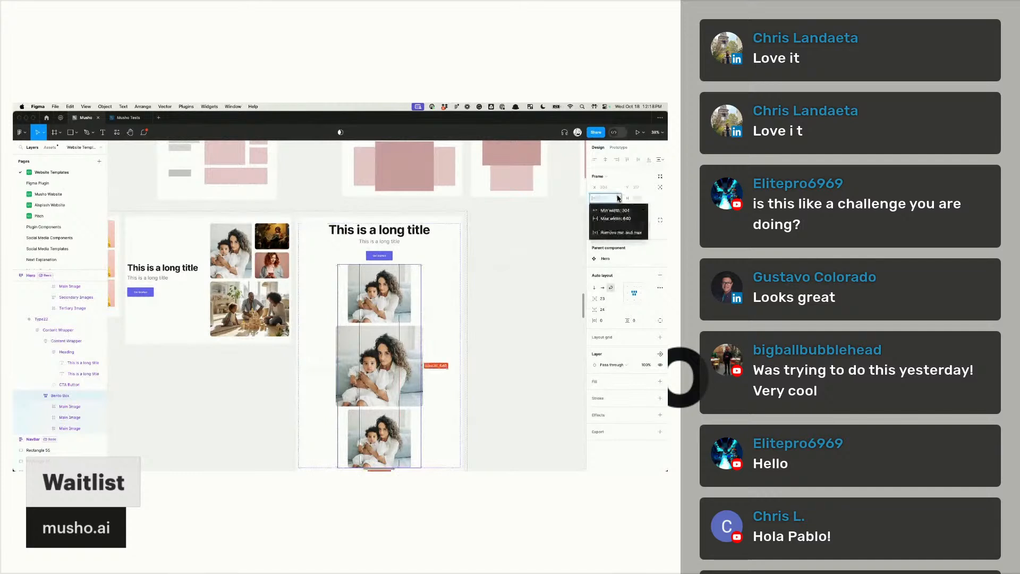
left_click(620, 232)
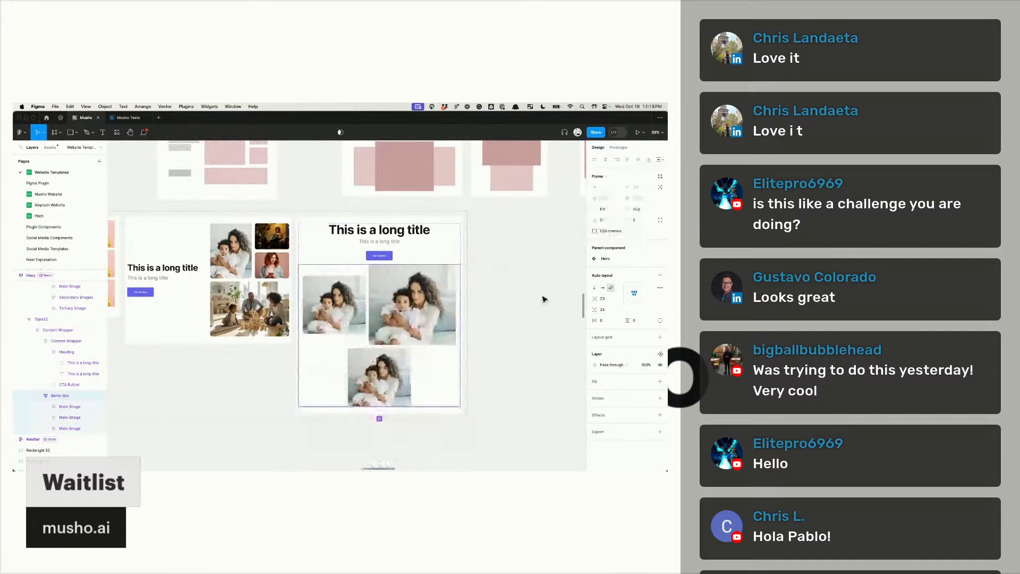
Step: Try an Auto horizontal gap on the bento box while narrowing the container, and undo the narrowing
left_click(618, 301)
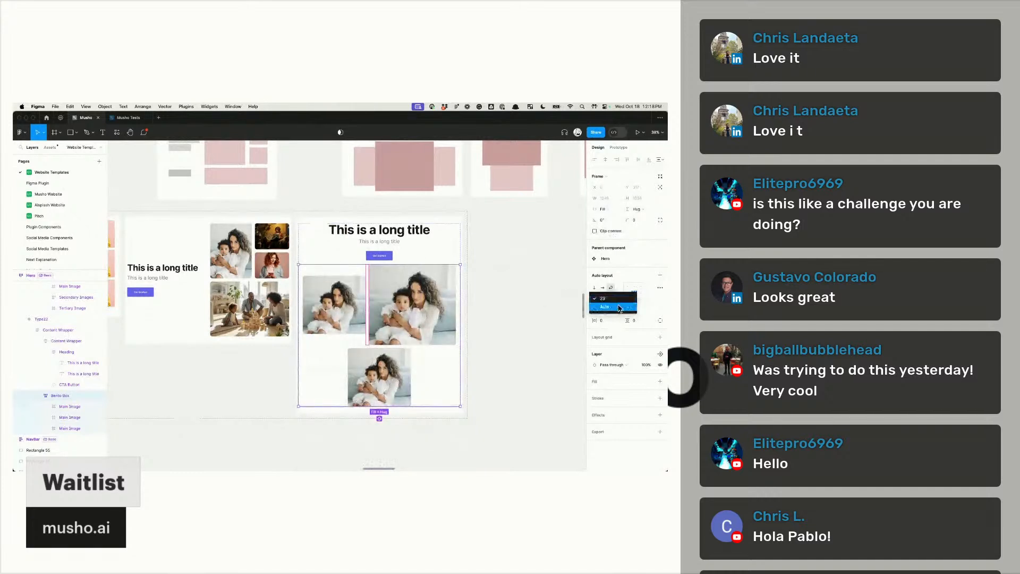
left_click(618, 308)
left_click_drag(460, 334, 369, 321)
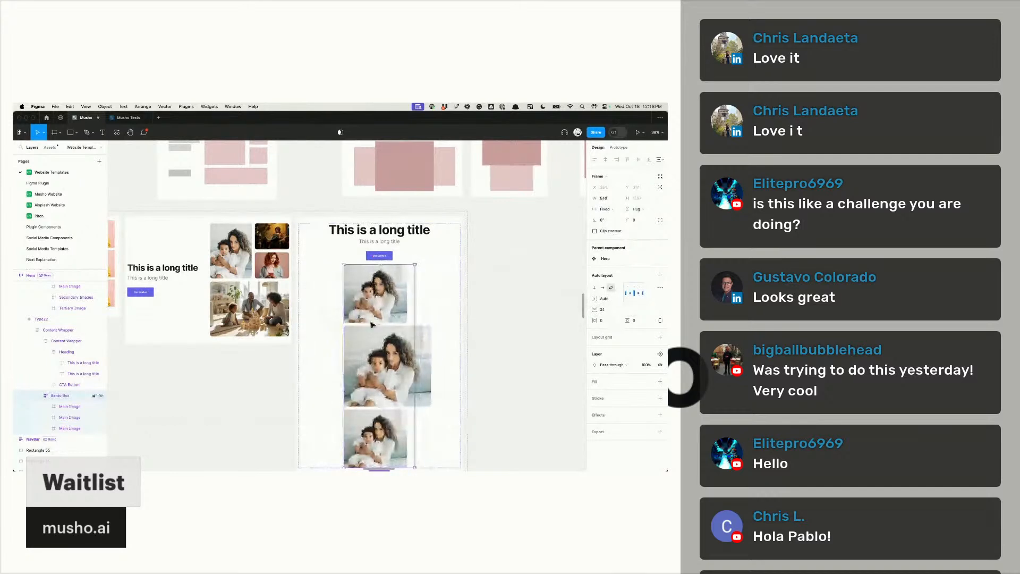
key("super+z")
key("super+z")
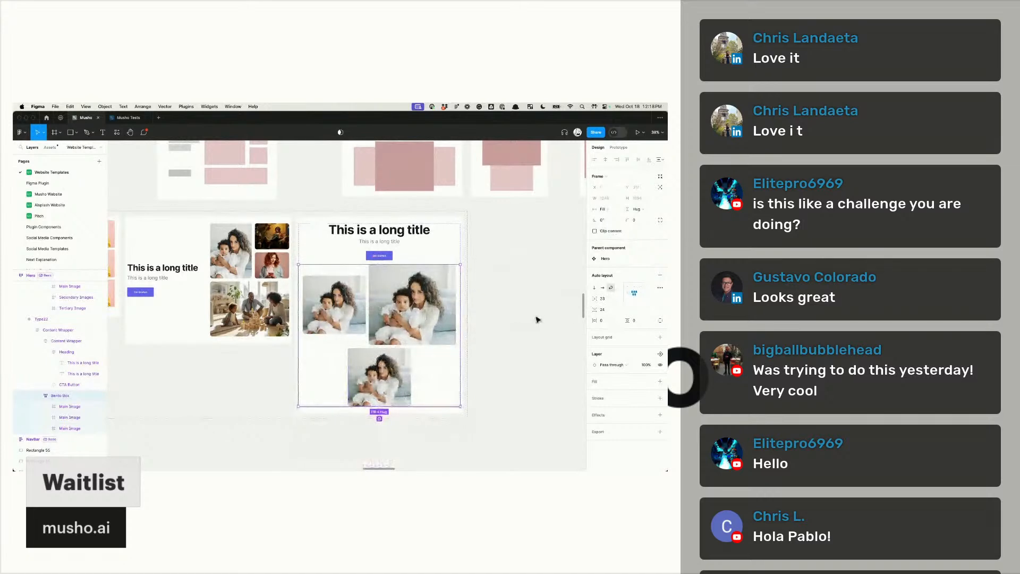
left_click(616, 299)
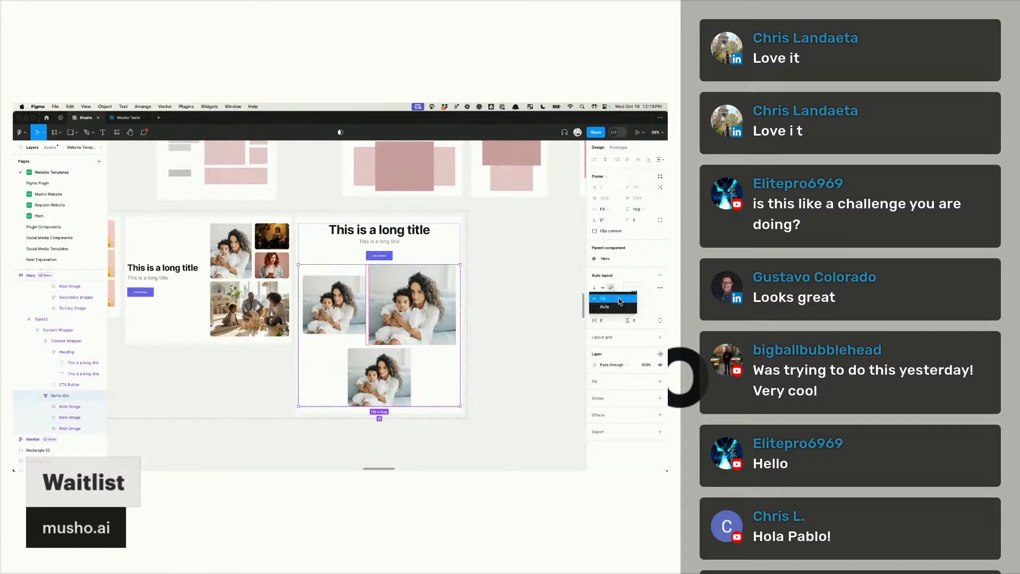
left_click(617, 308)
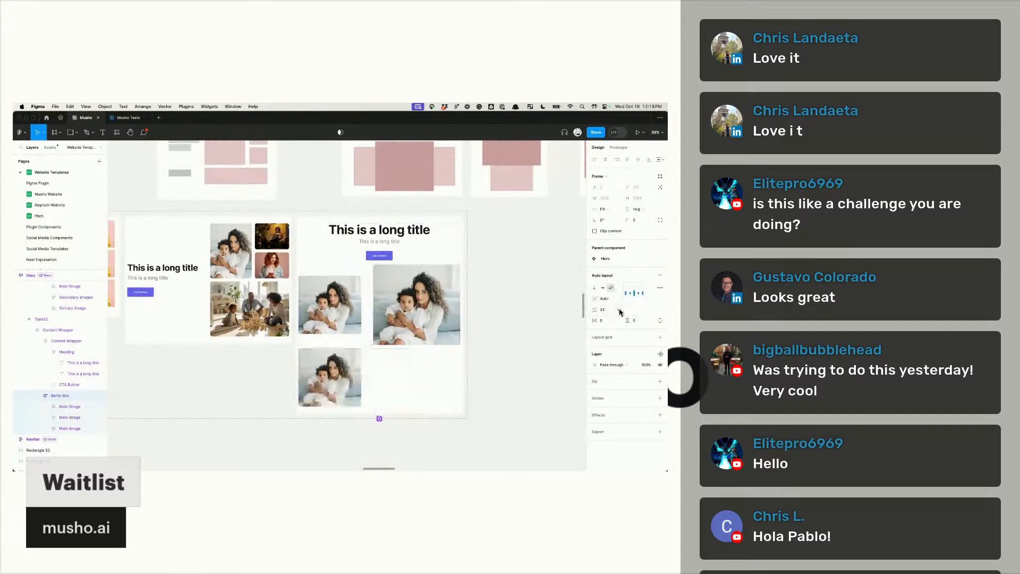
left_click_drag(459, 298, 373, 302)
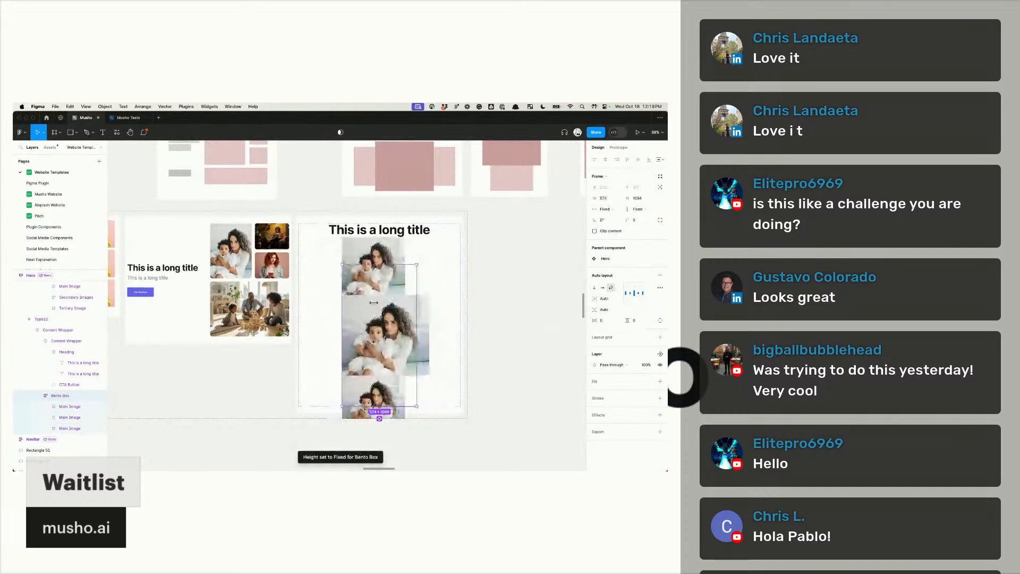
key("super+z")
Step: Set the bento box's vertical gap to 0 and its horizontal gap to -56
left_click(612, 310)
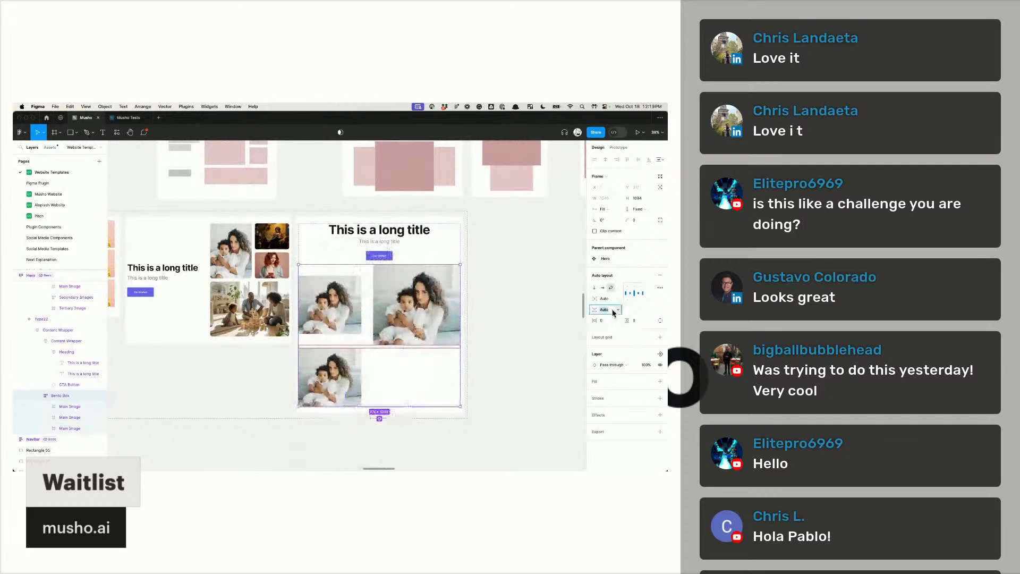
key("BackSpace")
type("0")
key("Return")
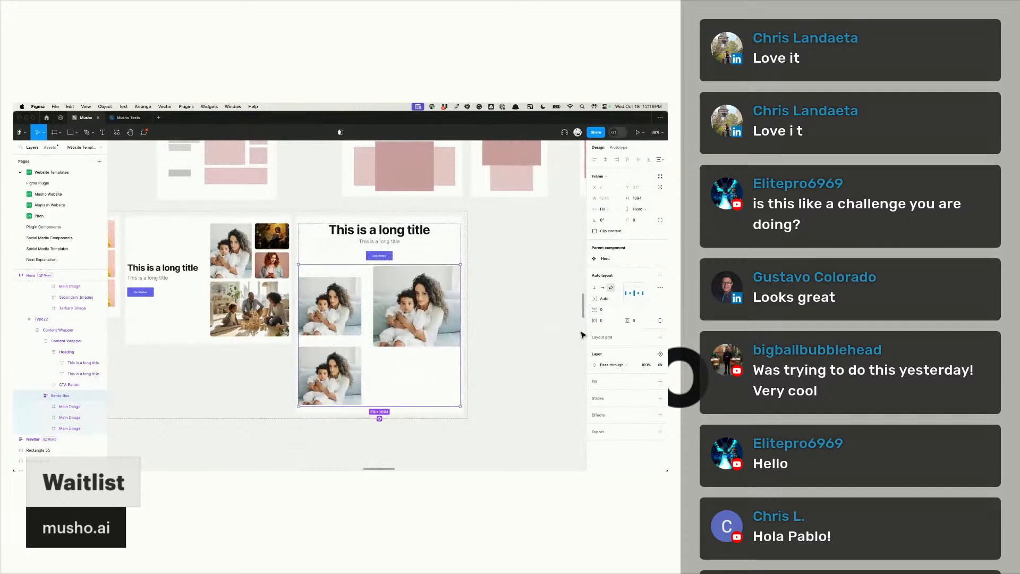
left_click(617, 299)
left_click(620, 315)
type("-56")
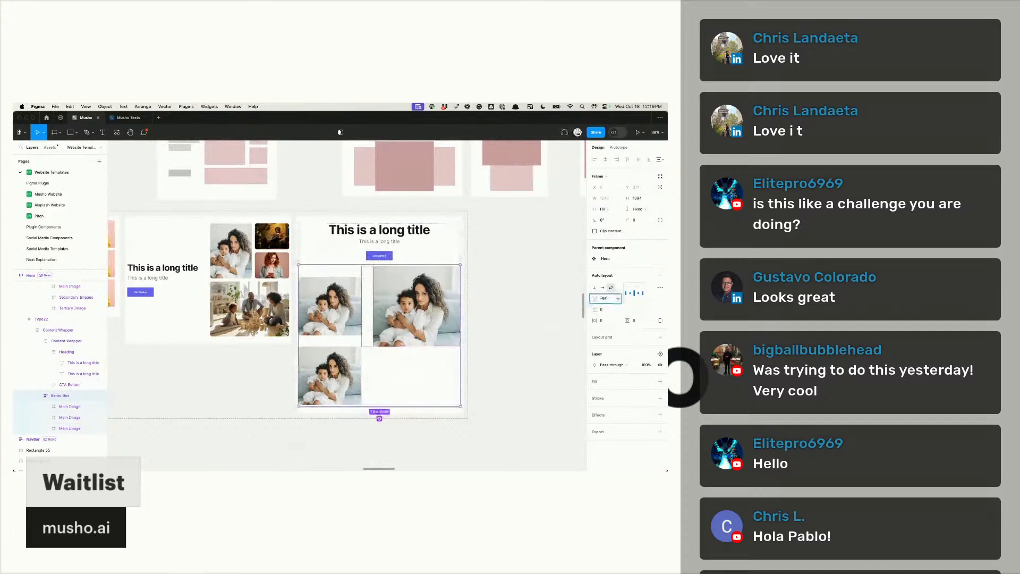
key("Return")
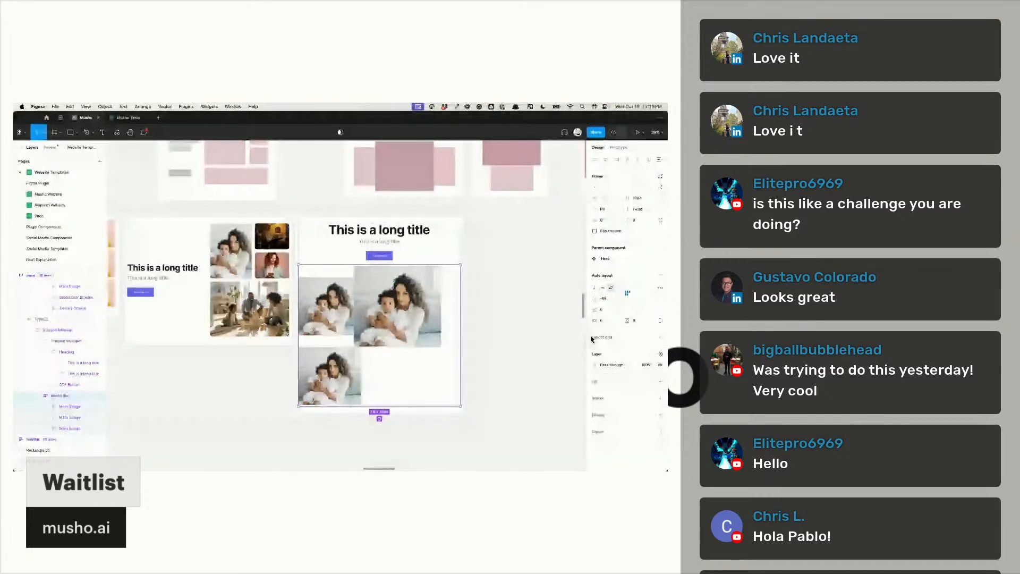
left_click(603, 298)
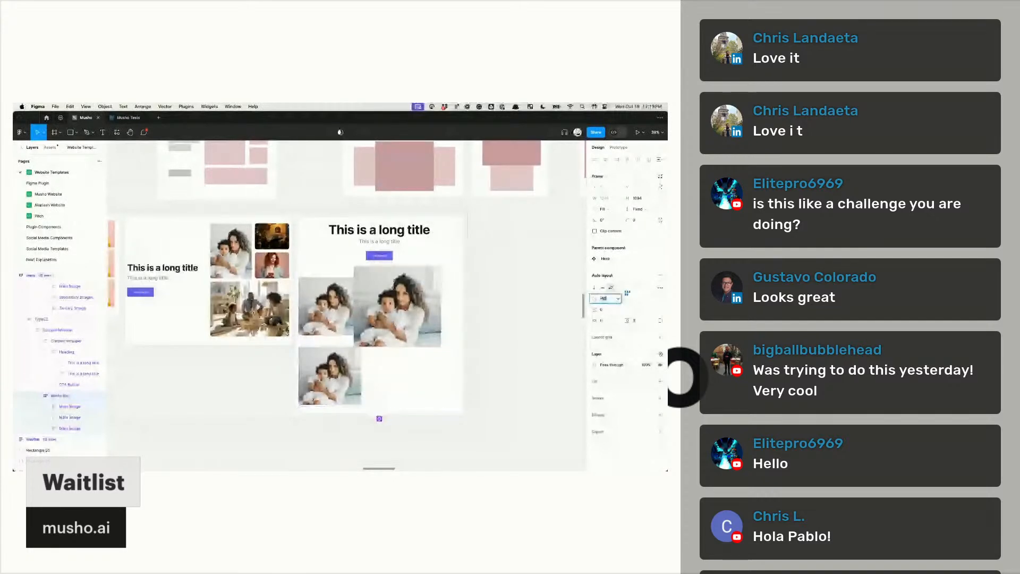
left_click(530, 348)
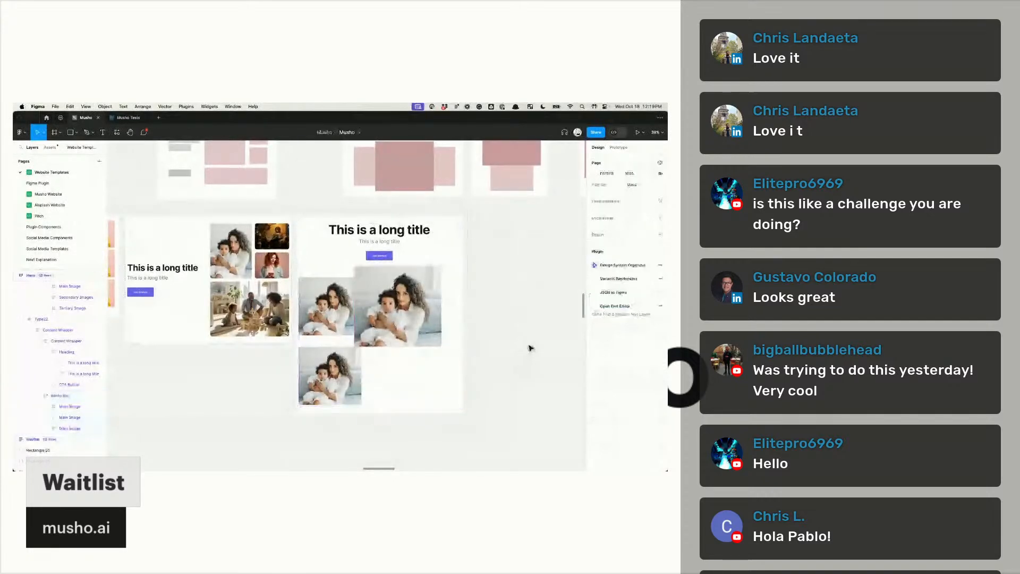
Step: Check the centre image block in the three-image desktop wireframe against the centred hero's layout
left_click(403, 322)
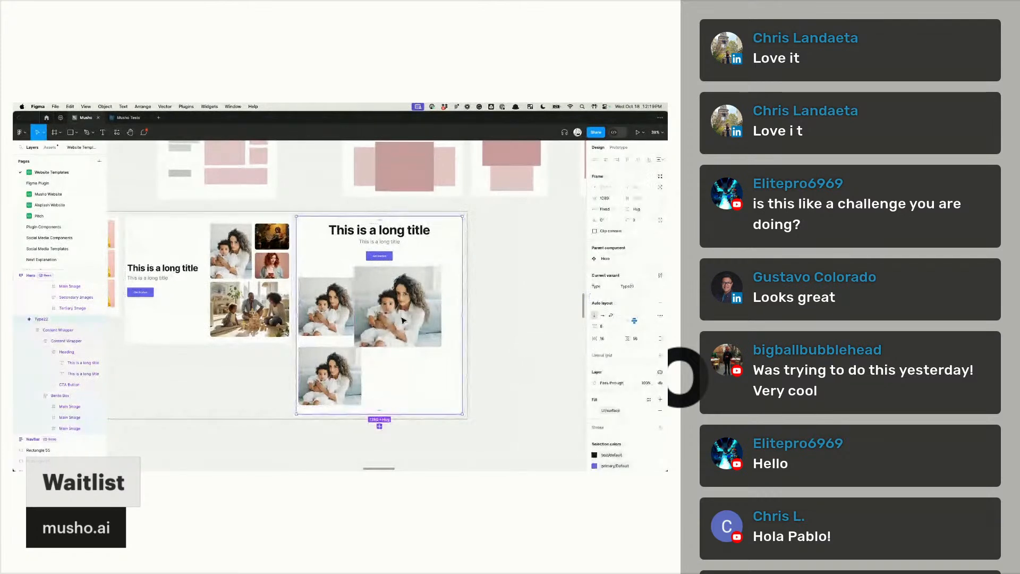
scroll(403, 322, "up", 1)
scroll(402, 321, "up", 1)
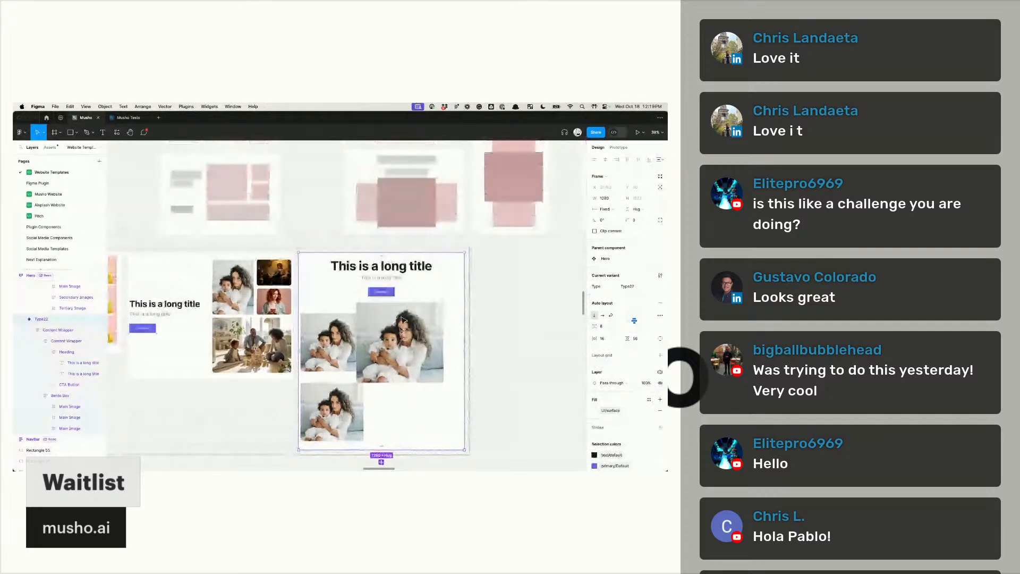
scroll(404, 266, "up", 1)
left_click(411, 208)
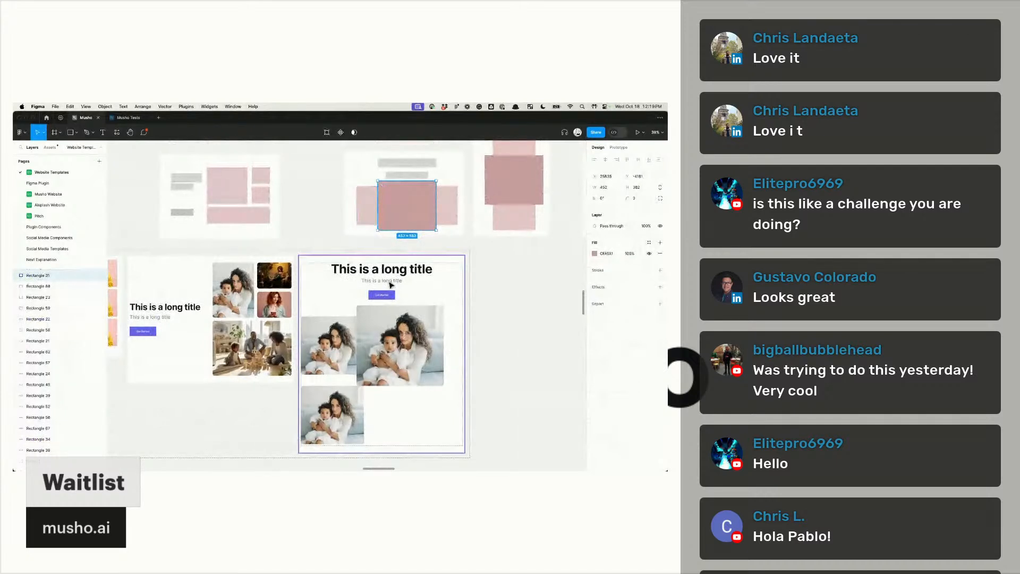
Step: Shrink the second image to about 548 × 508 px so the three images overlap in a single row
left_click(335, 351)
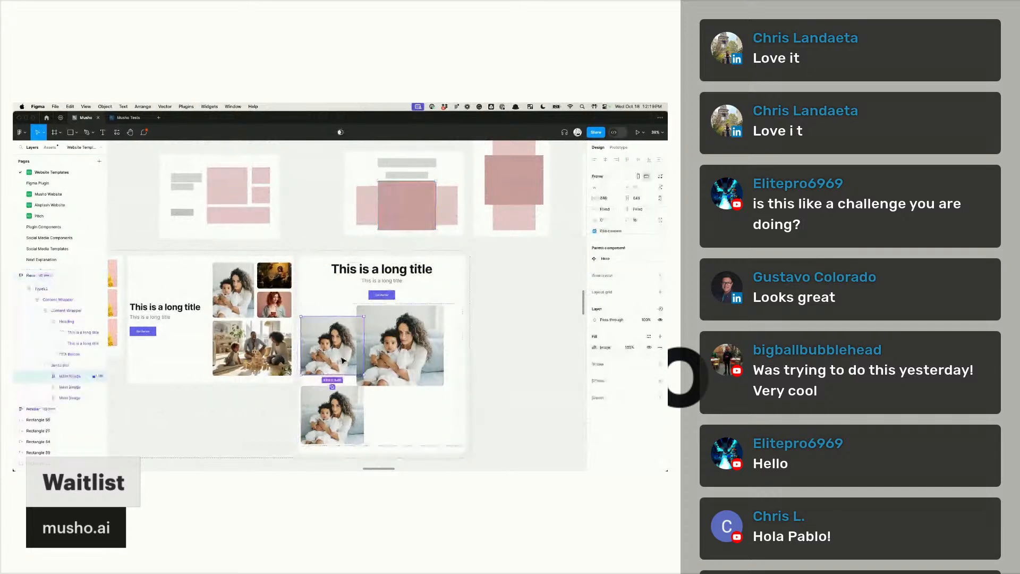
left_click_drag(361, 375, 415, 377)
key("super+d")
left_click(539, 364)
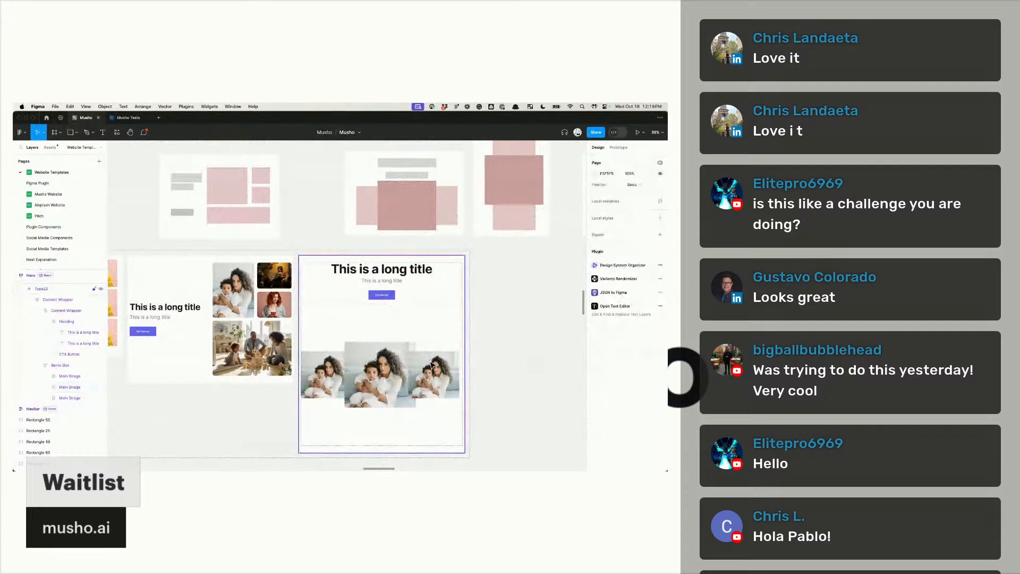
left_click(367, 400)
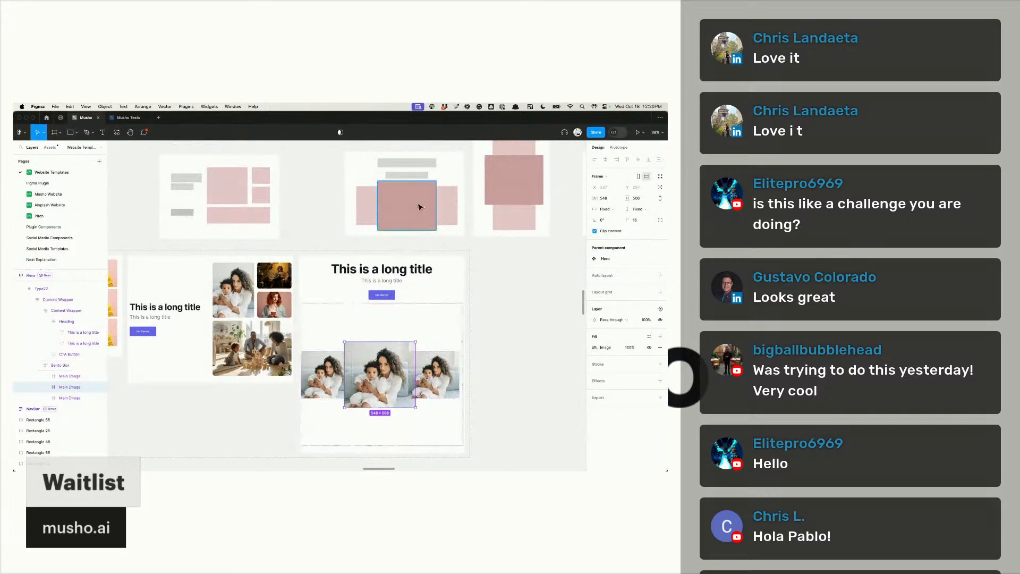
Step: Bring the wireframe's right image block in front of the middle block, and send it back behind it
left_click(454, 199)
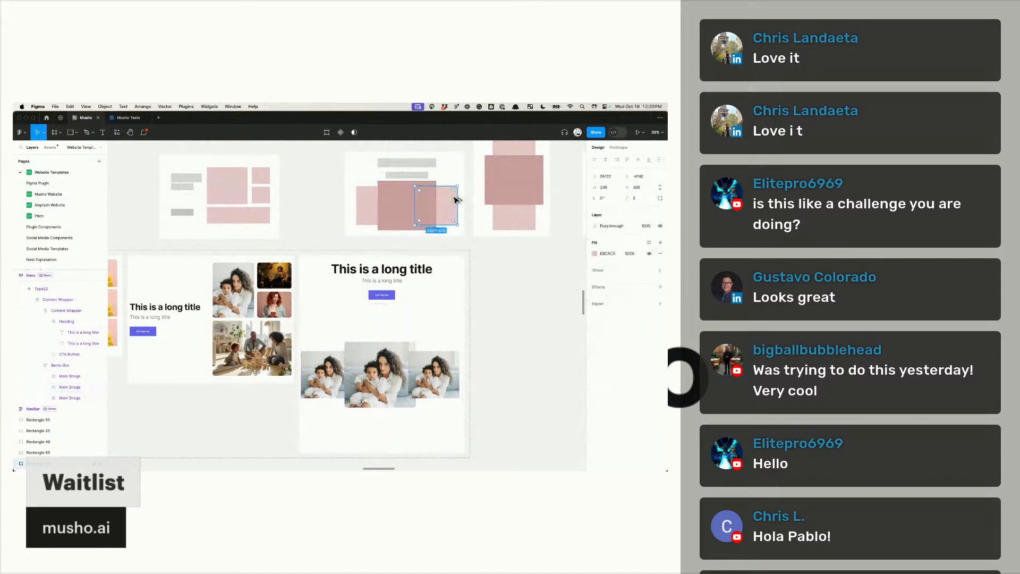
key("]")
left_click(526, 310)
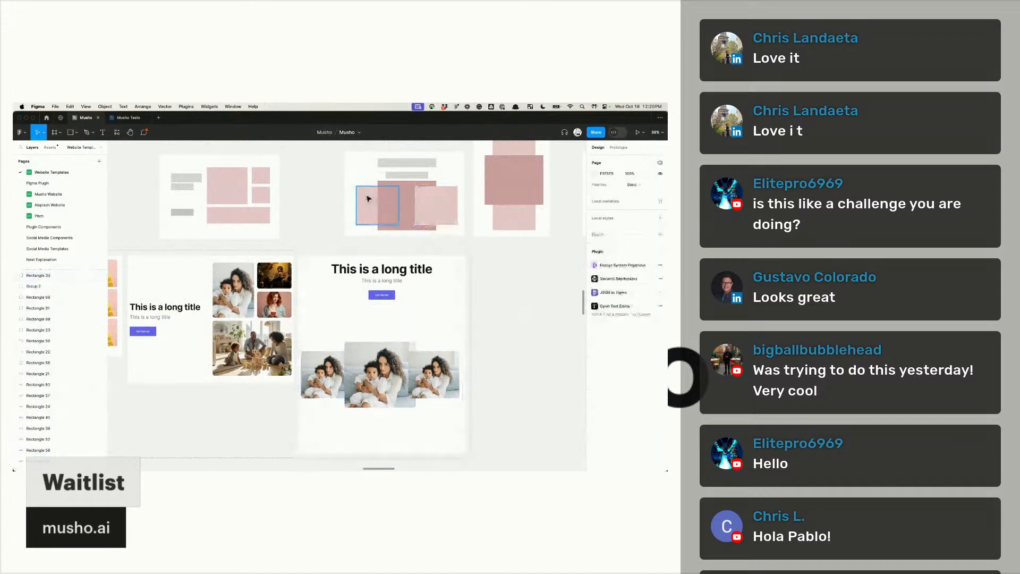
left_click(395, 206)
left_click(442, 209)
left_click(507, 292)
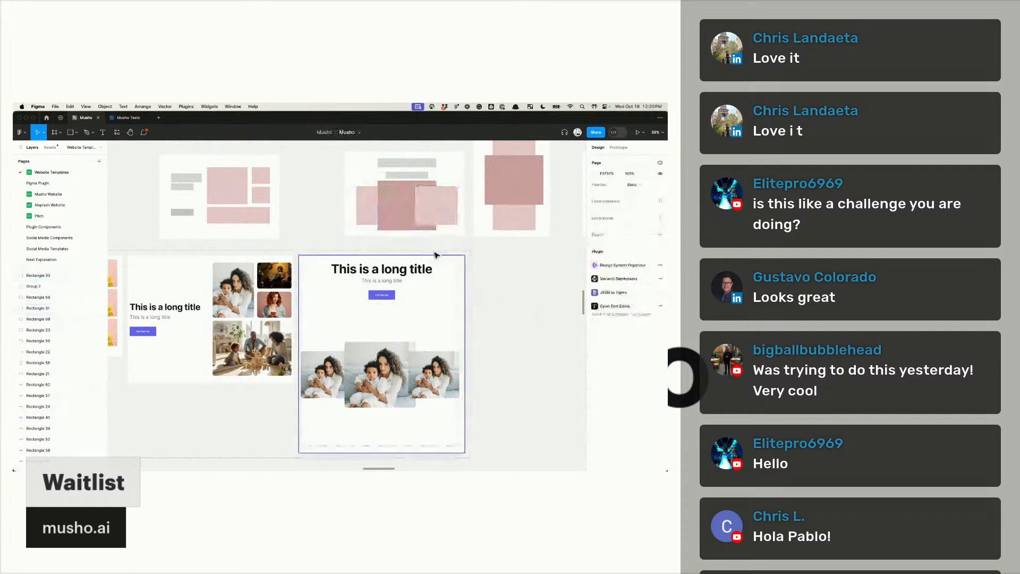
scroll(435, 240, "up", 3)
left_click(446, 195)
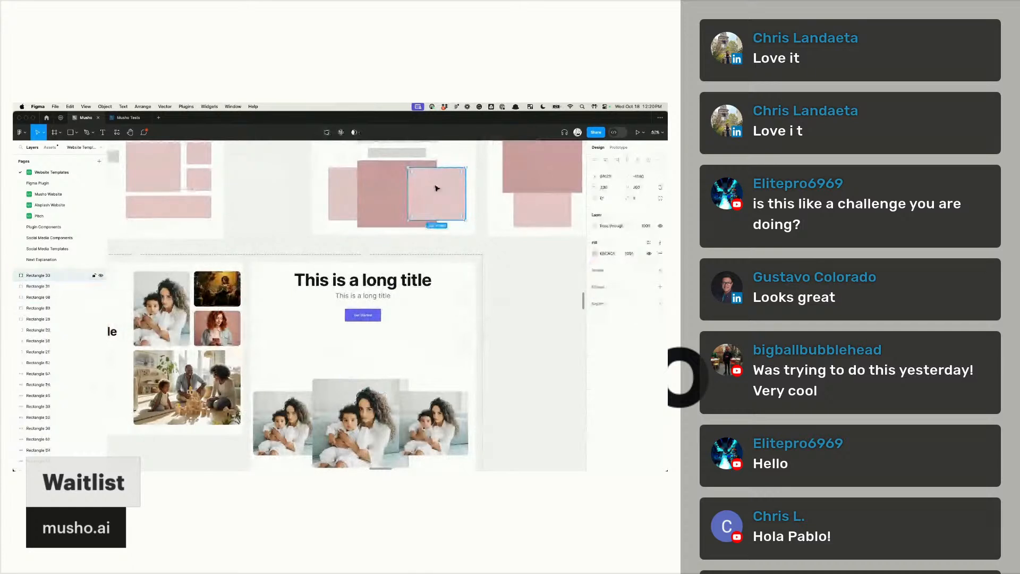
key("Delete")
scroll(519, 337, "down", 1)
scroll(519, 338, "down", 3)
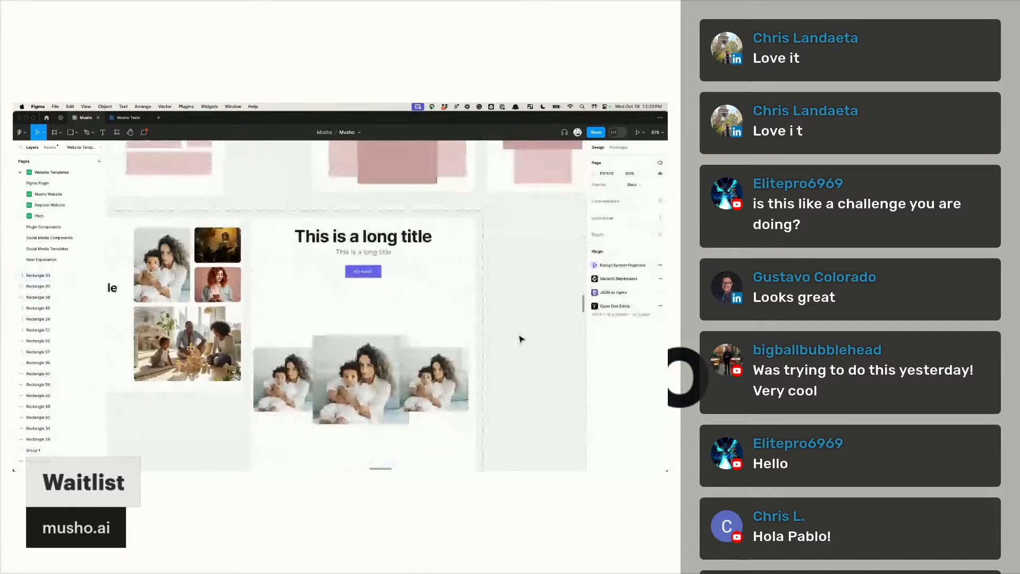
Step: Add a black inside stroke with a weight of 8 to all three hero images
scroll(418, 376, "left", 2)
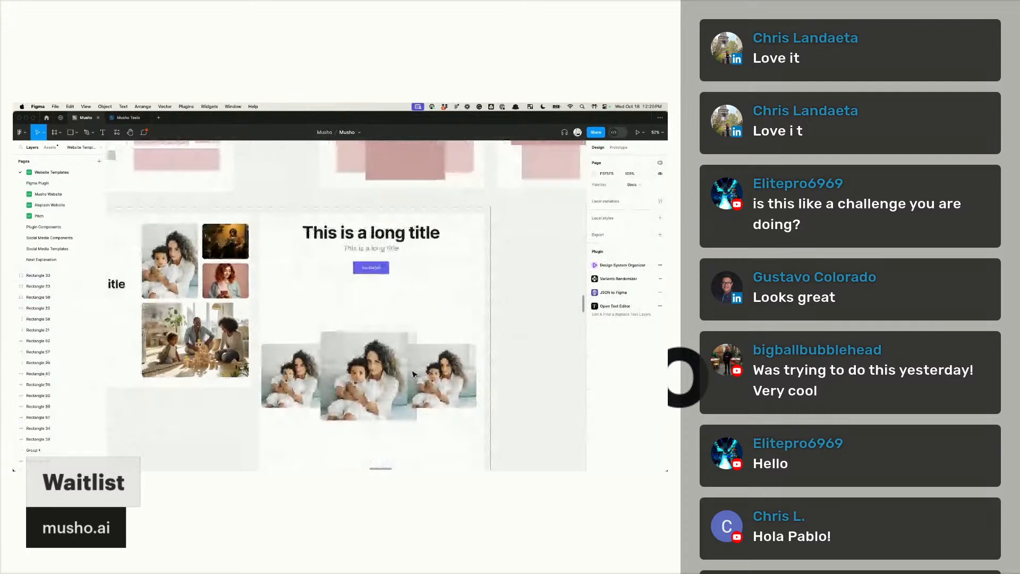
left_click(370, 371)
left_click(292, 374, "shift")
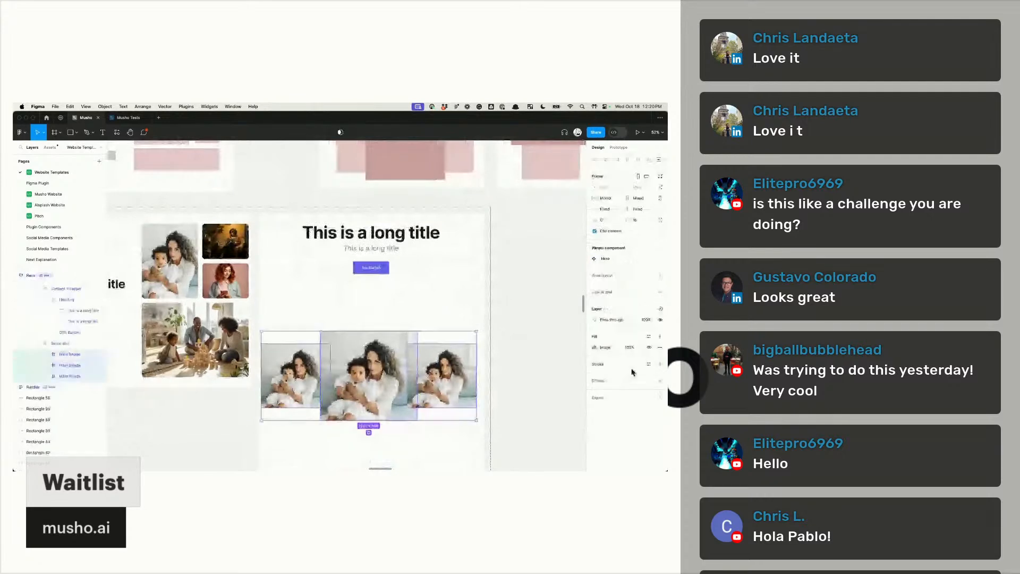
left_click(660, 364)
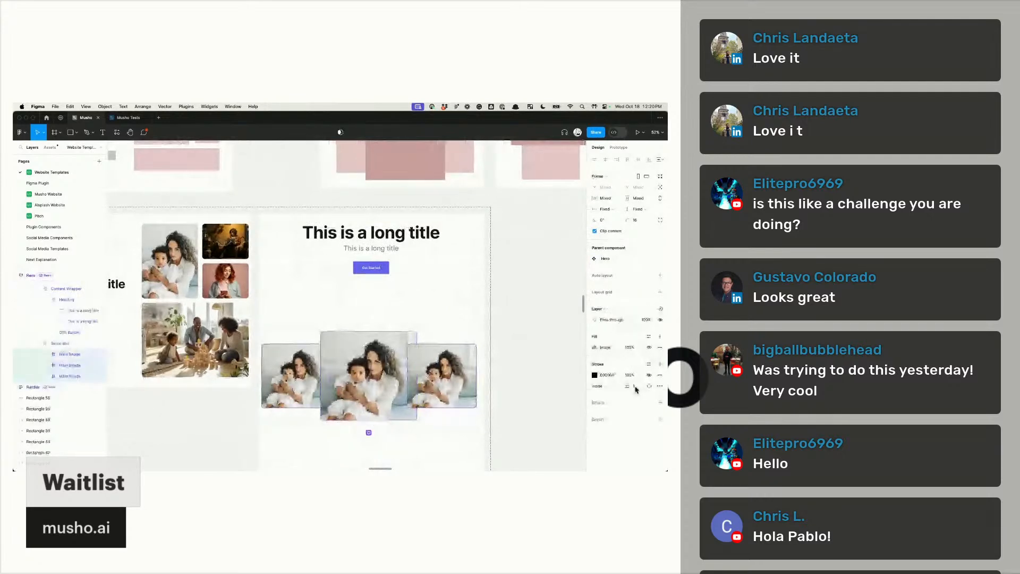
left_click(634, 387)
type("8")
key("Return")
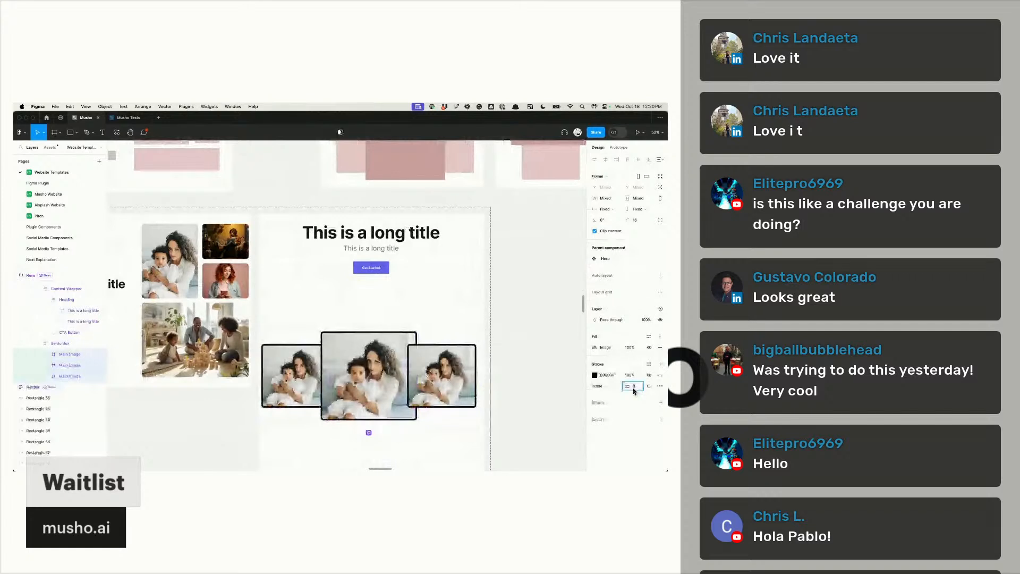
left_click(531, 382)
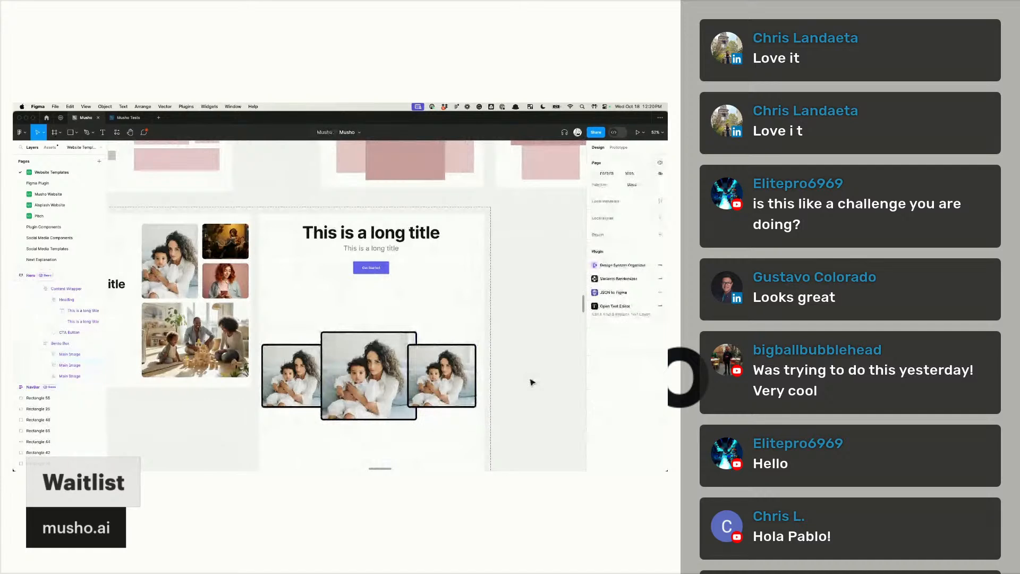
Step: Wrap the two side images in a horizontal auto layout frame with an Auto gap and Fill width
left_click(445, 366)
left_click(287, 392, "shift")
key("shift+a")
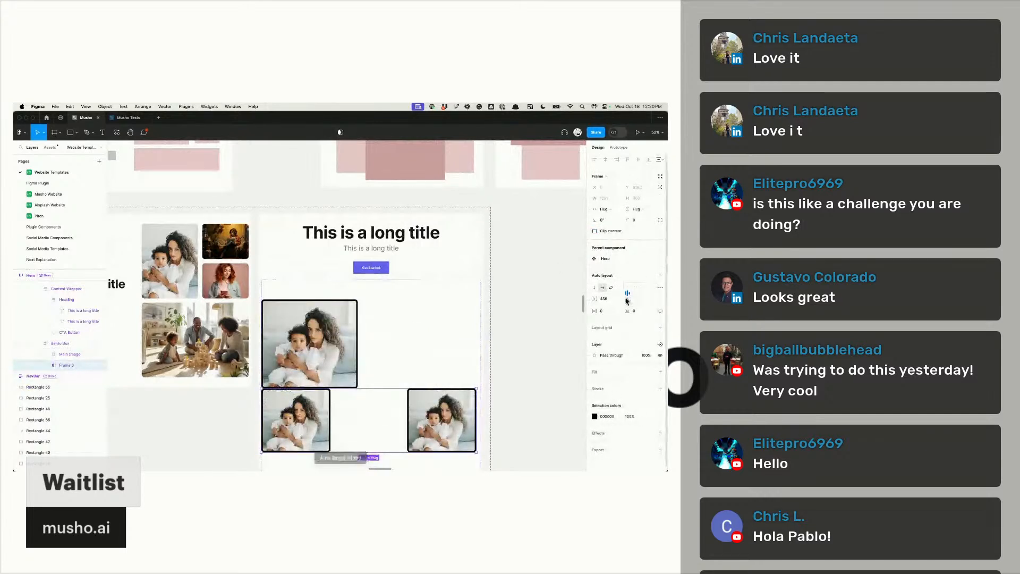
left_click(603, 299)
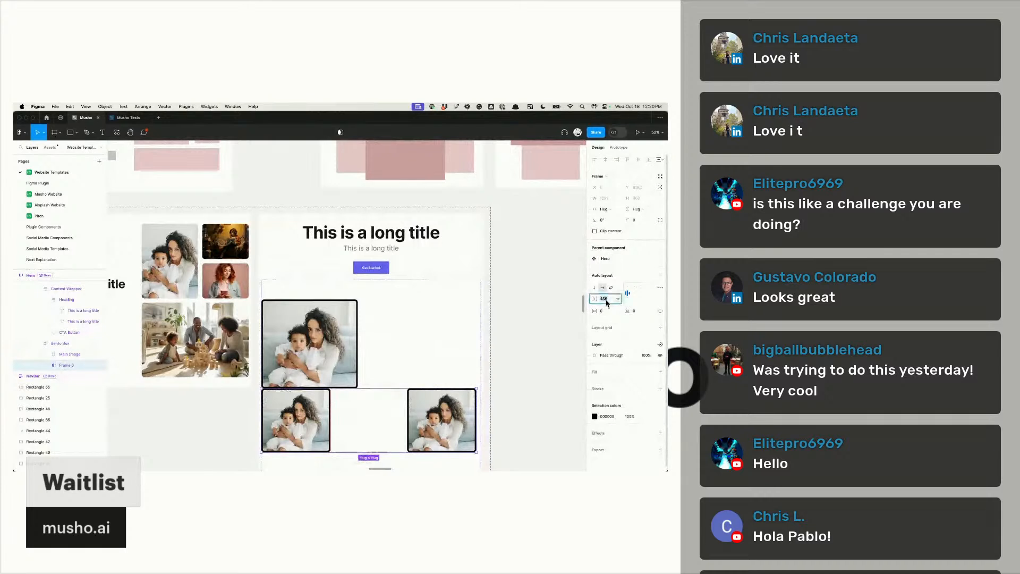
type("auto")
key("Return")
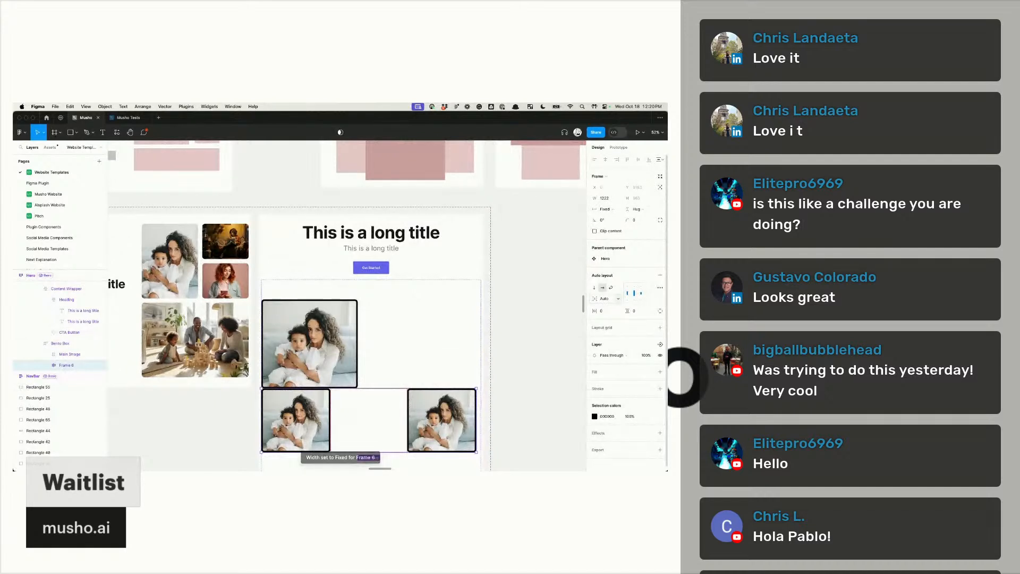
left_click(607, 209)
left_click(616, 219)
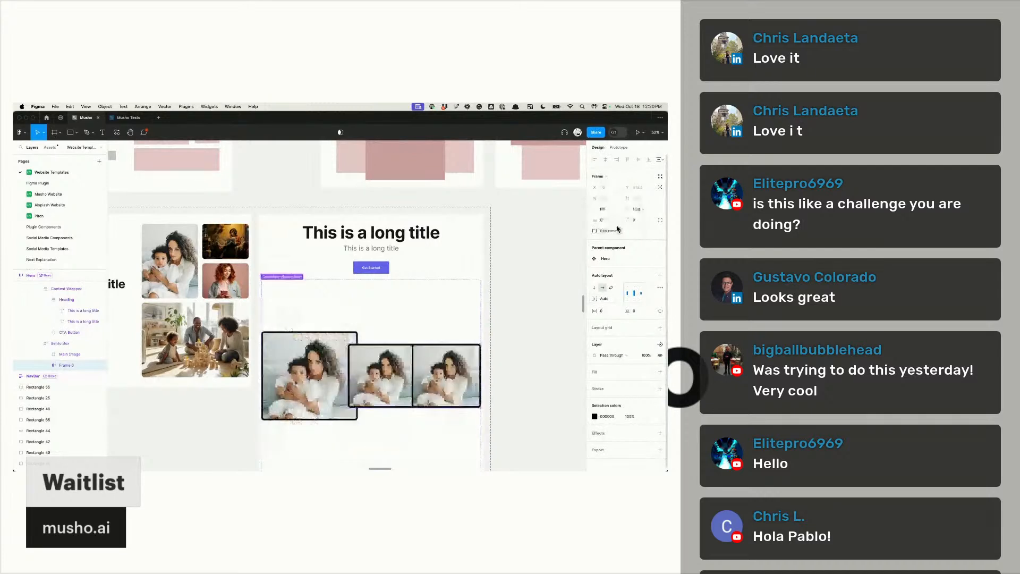
Step: Give the large image absolute position and centre it horizontally and vertically in the bento box
scroll(429, 358, "down", 2)
left_click(329, 340)
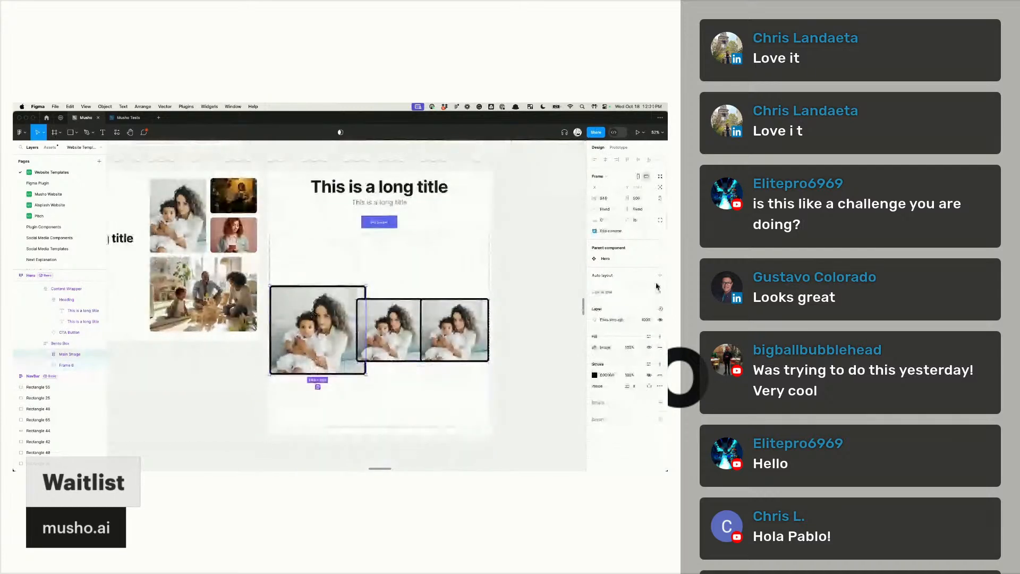
left_click(659, 187)
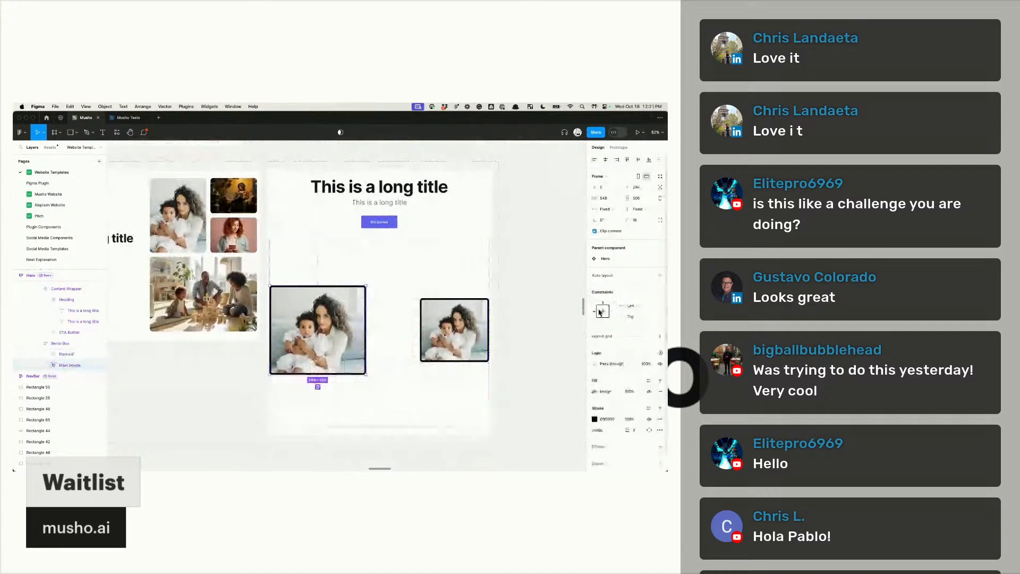
left_click(638, 160)
left_click(605, 160)
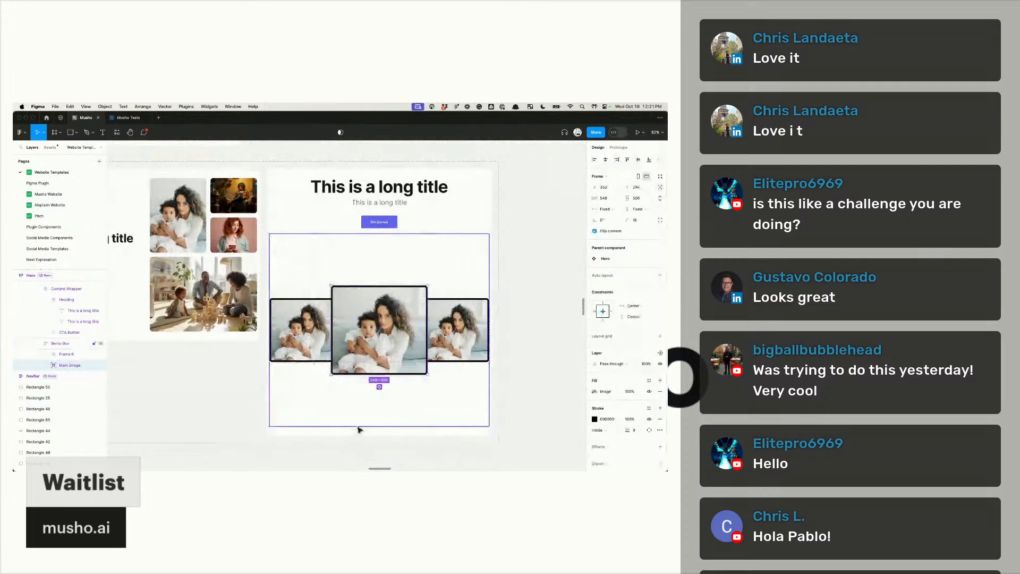
left_click(536, 363)
Step: Set the side images' auto layout frame to wrap
left_click(471, 341)
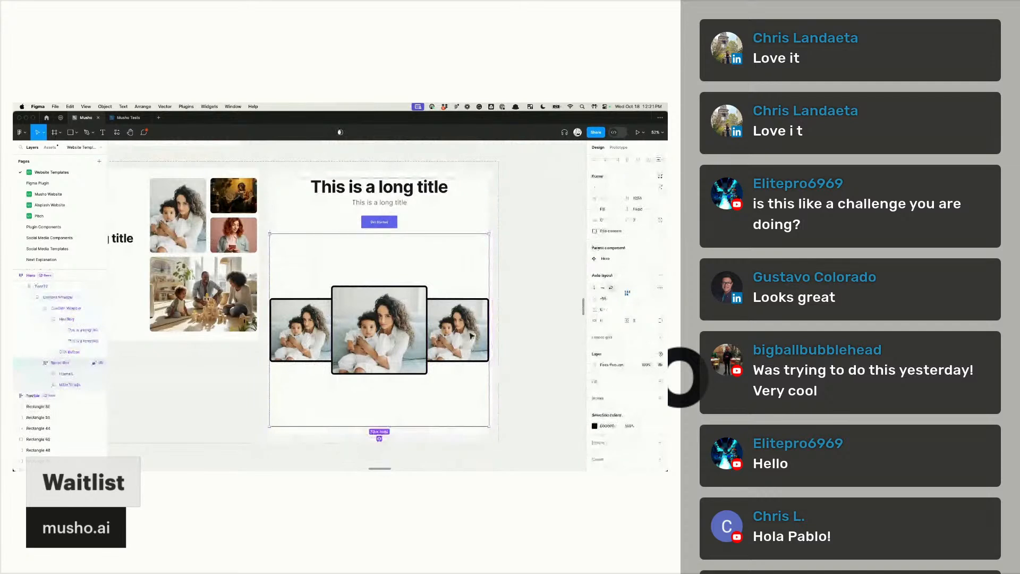
double_click(470, 336)
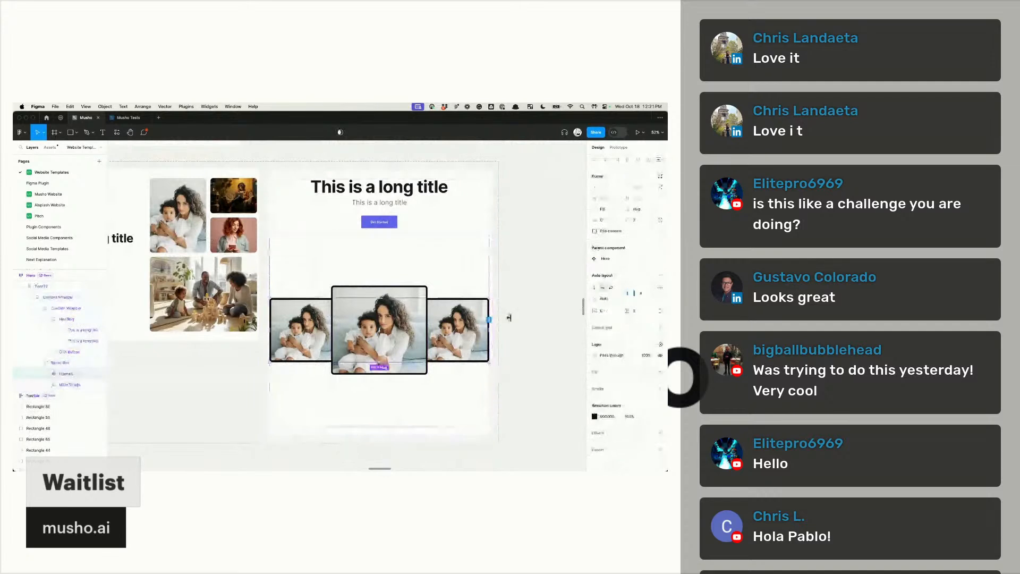
left_click(611, 288)
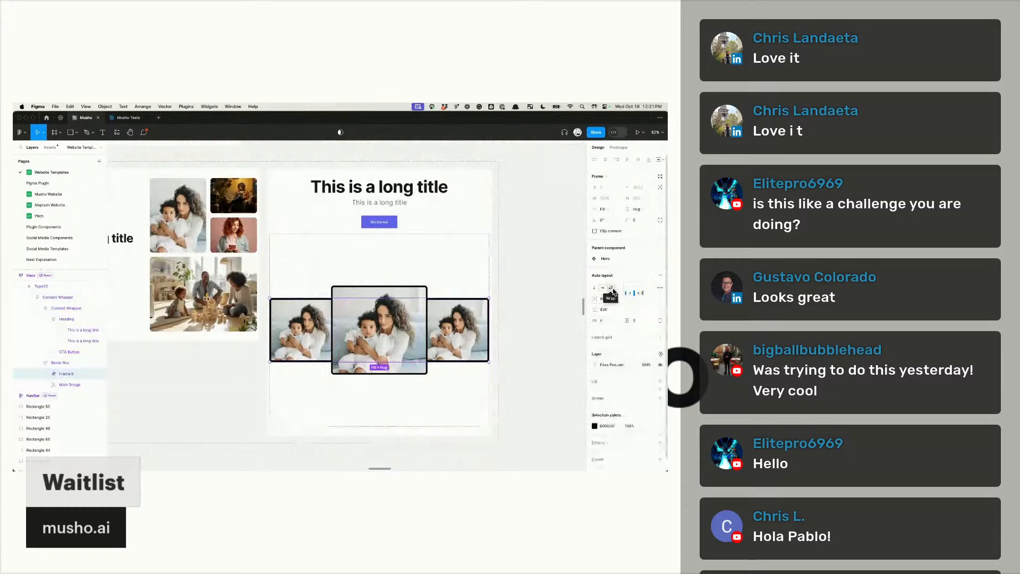
left_click(537, 354)
Step: Place an instance of the three-image hero beside the component set and narrow it to test the stacked layout
scroll(537, 355, "down", 5)
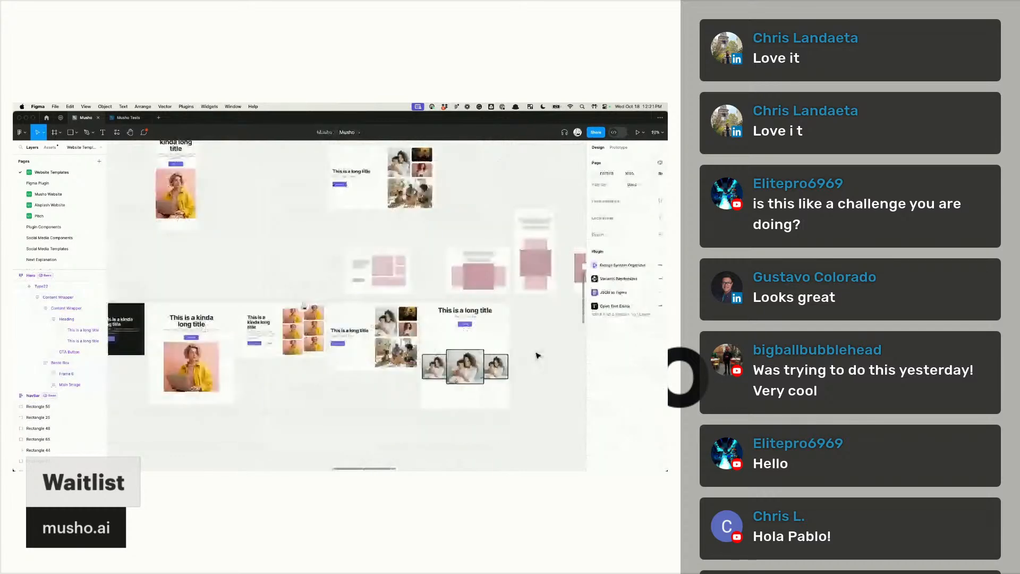
scroll(538, 355, "right", 1)
scroll(469, 348, "down", 5)
scroll(469, 348, "right", 4)
scroll(347, 250, "up", 1)
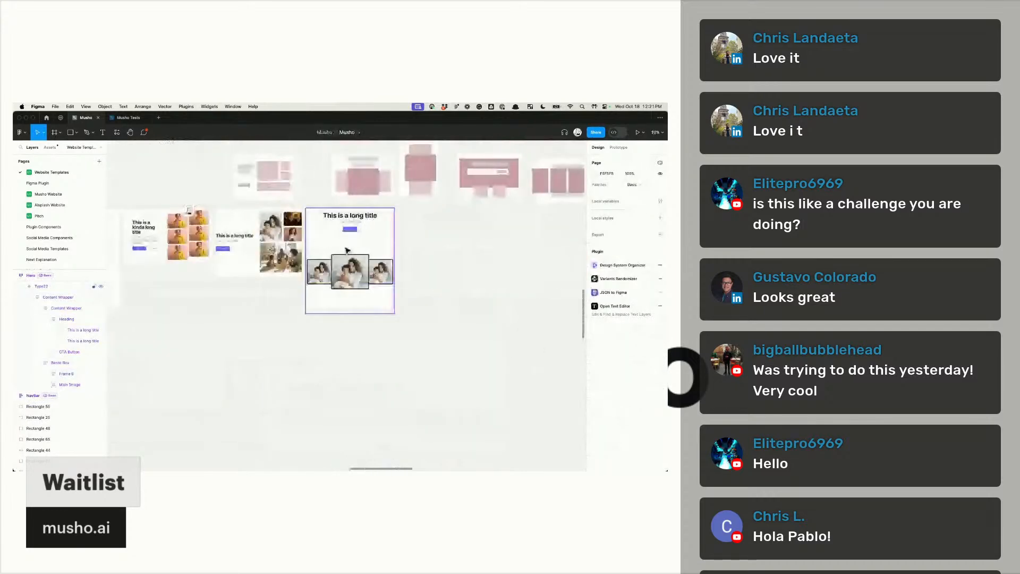
left_click_drag(346, 250, 491, 283)
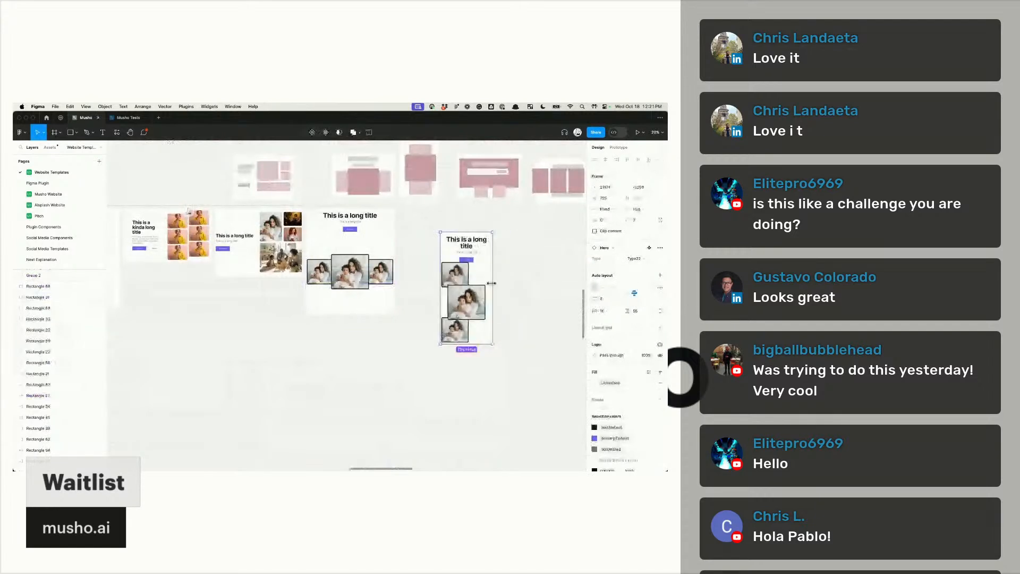
Step: Align the bento box's content to the horizontal and vertical centre in the main hero variant
left_click(365, 278)
left_click(365, 278)
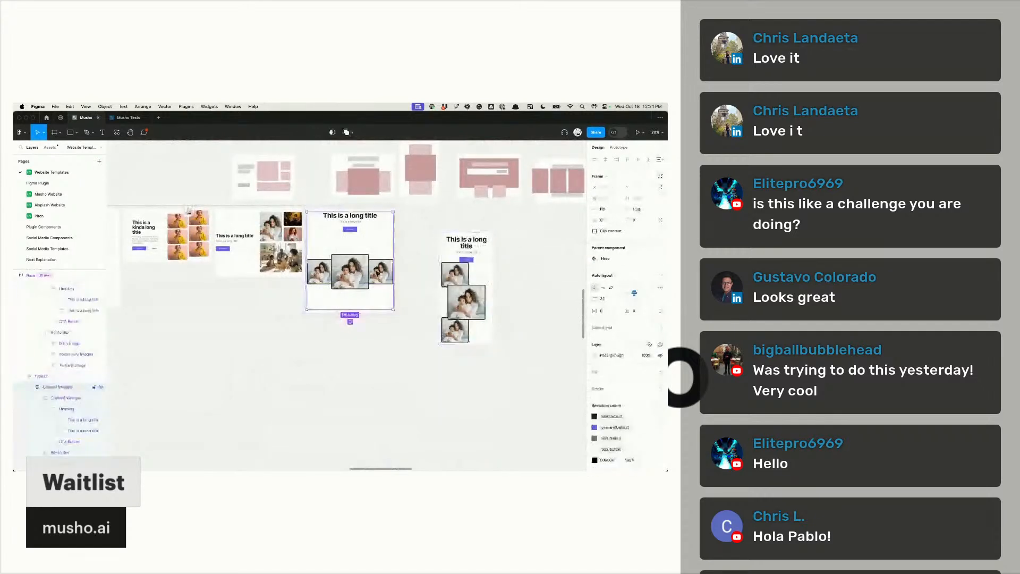
double_click(377, 274)
left_click(634, 293)
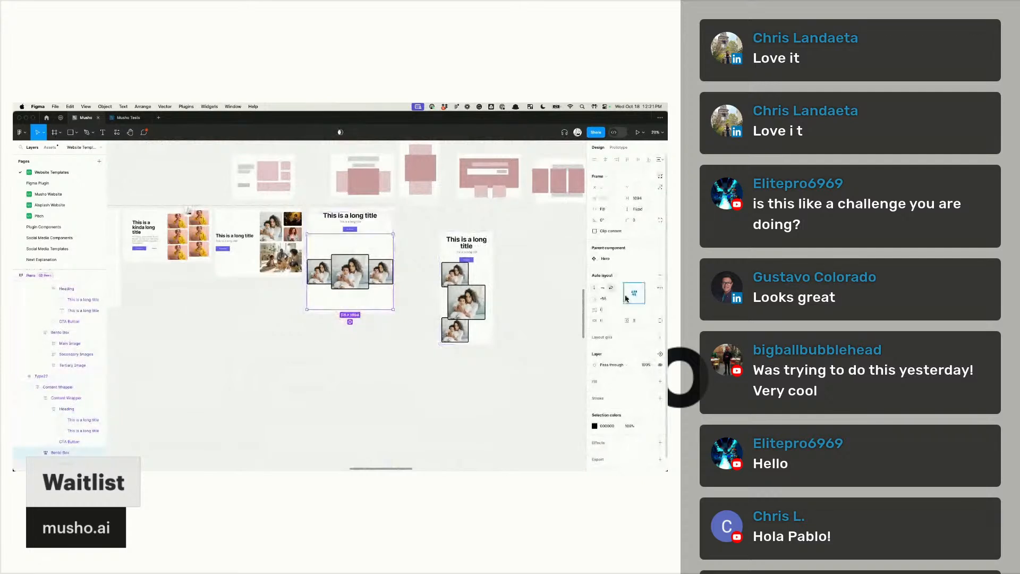
Step: Inspect the side image frame's auto layout and height sizing options against the narrowed instance
double_click(382, 269)
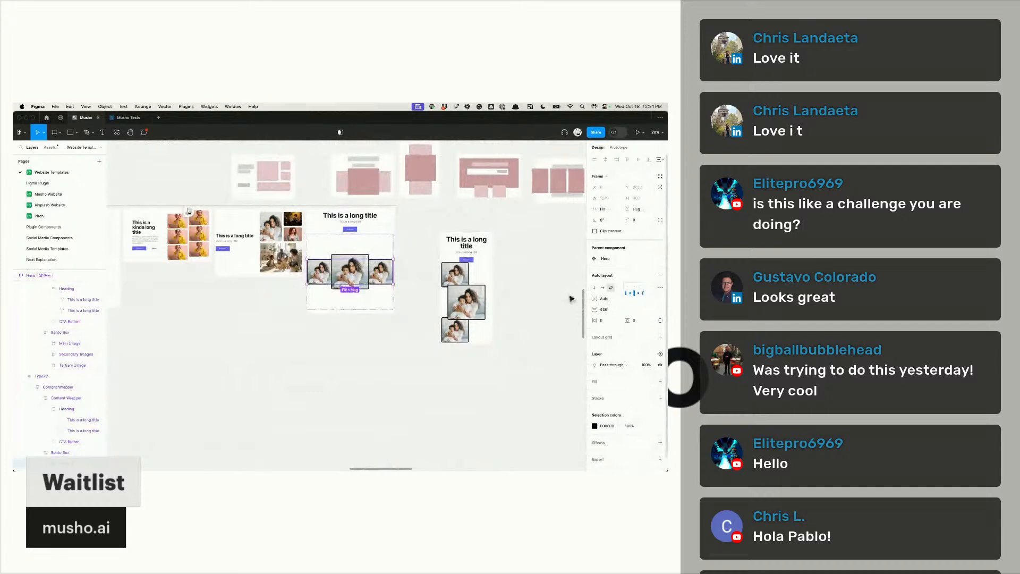
left_click(470, 298)
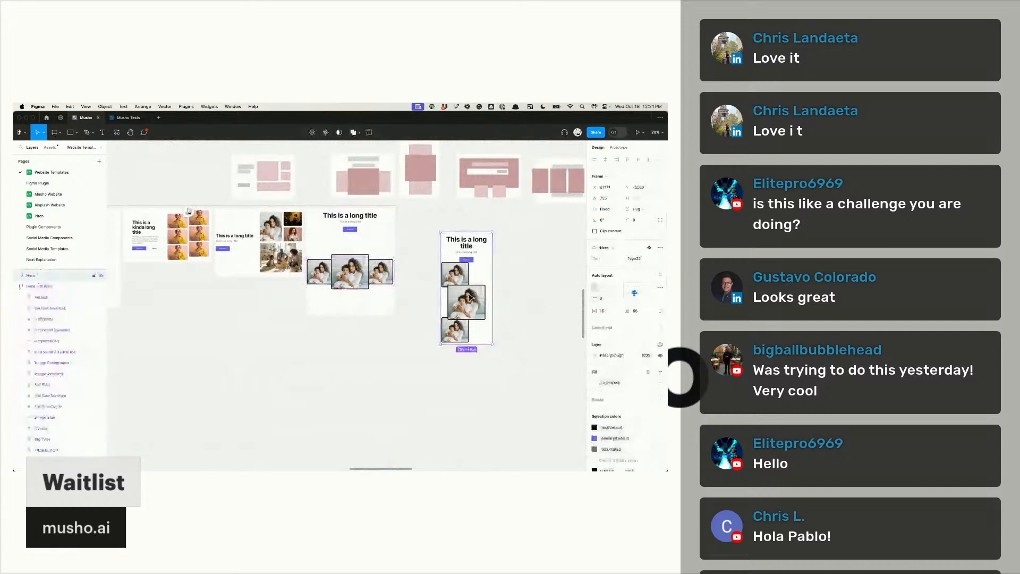
left_click(473, 298)
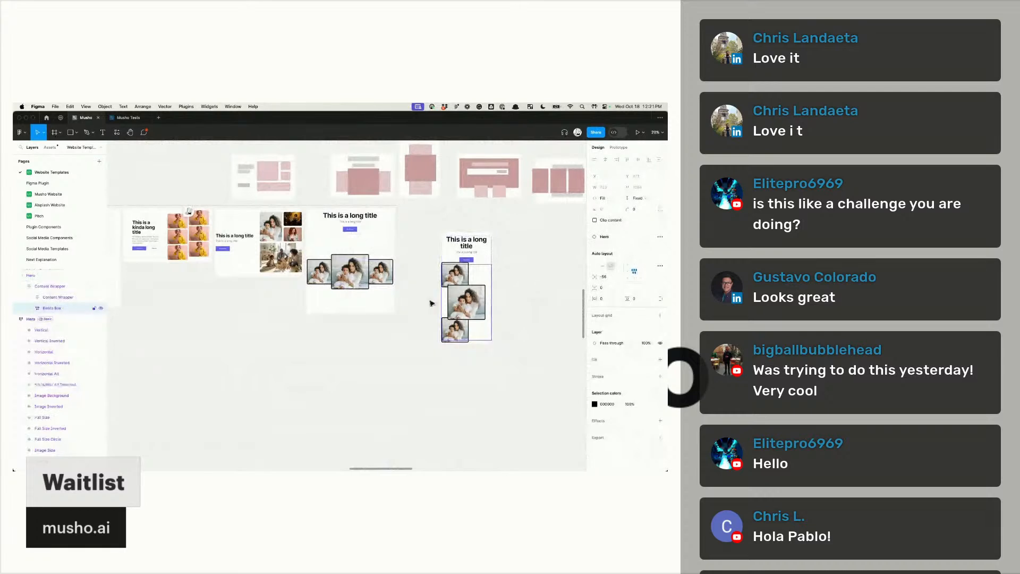
left_click(323, 275)
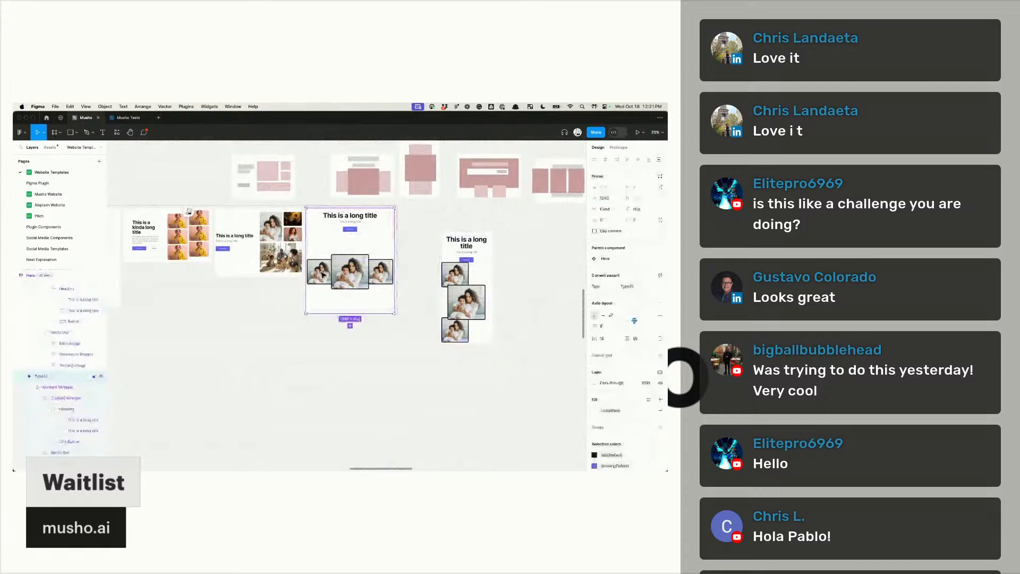
left_click(323, 275)
double_click(322, 275)
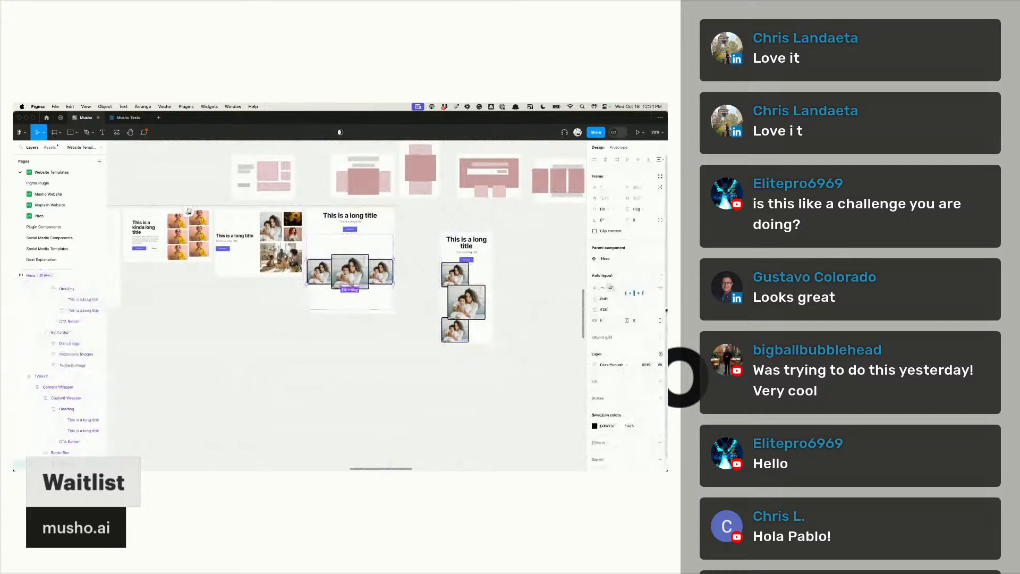
left_click(637, 210)
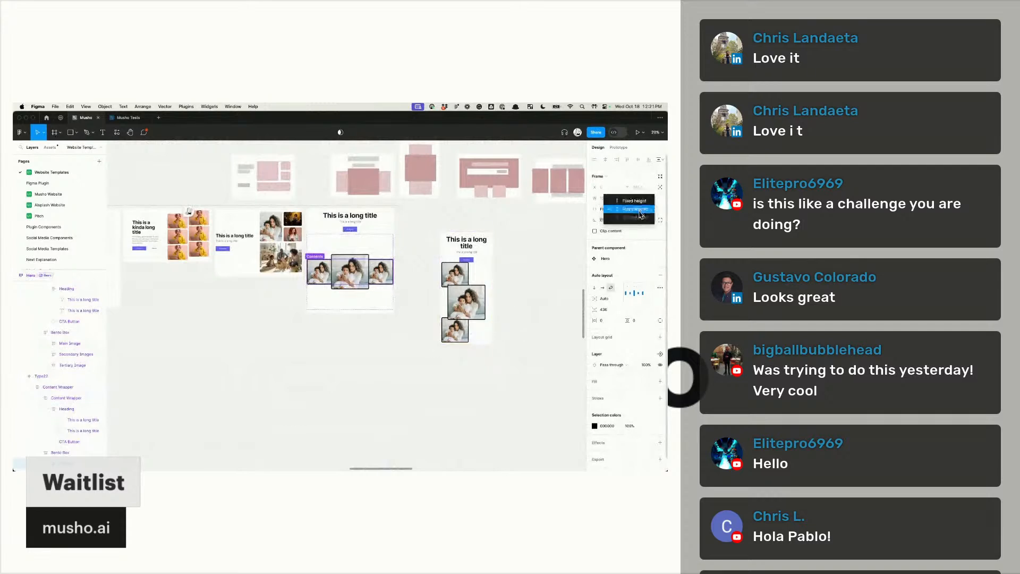
left_click(539, 314)
left_click(470, 280)
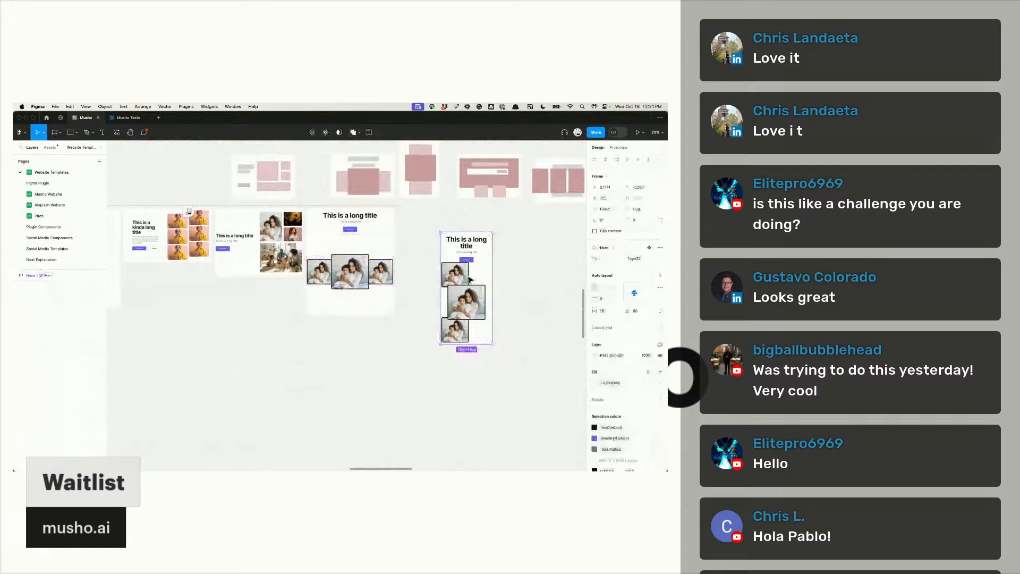
double_click(470, 280)
left_click(456, 285)
left_click(456, 284)
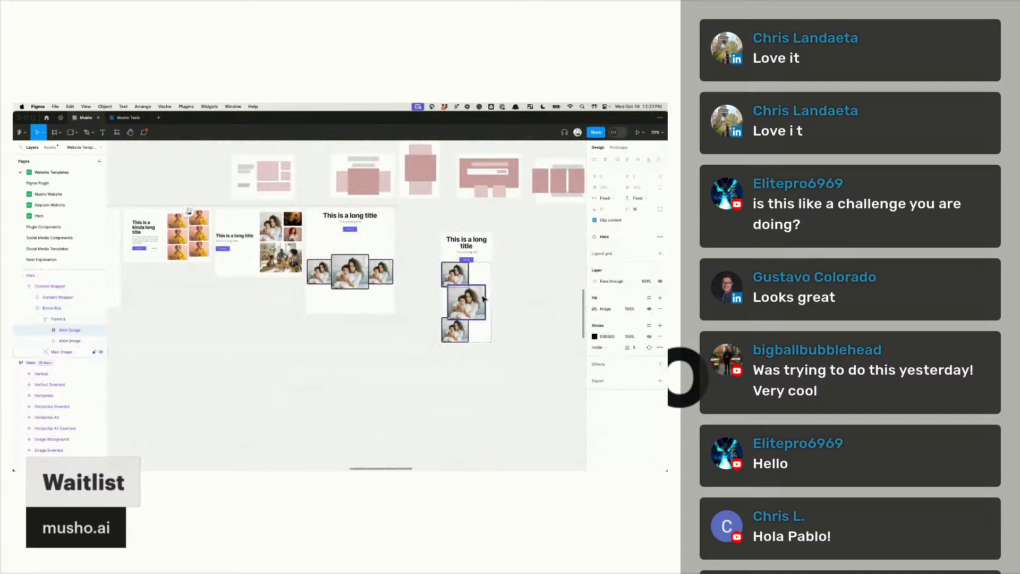
left_click(490, 277)
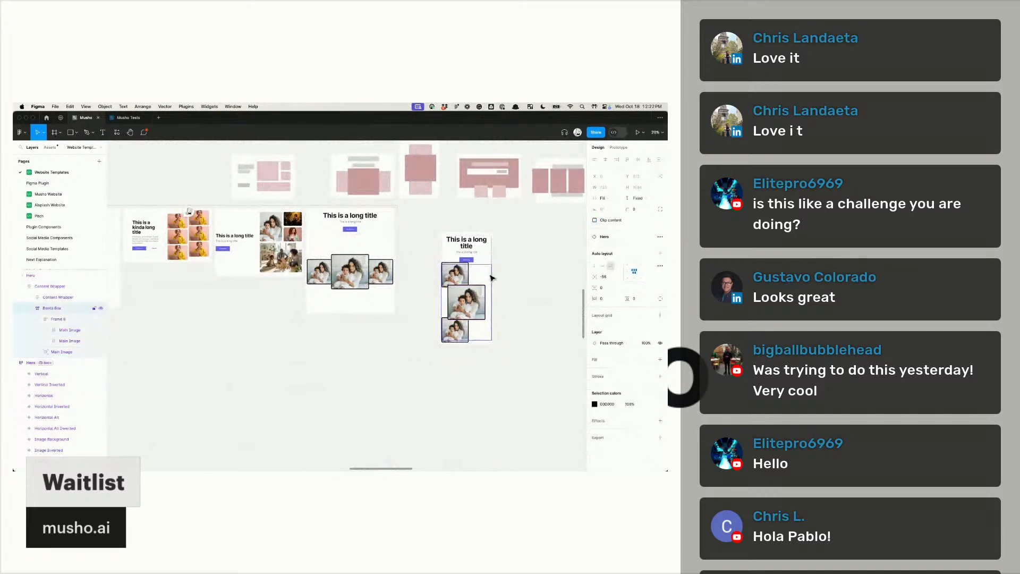
left_click(359, 255)
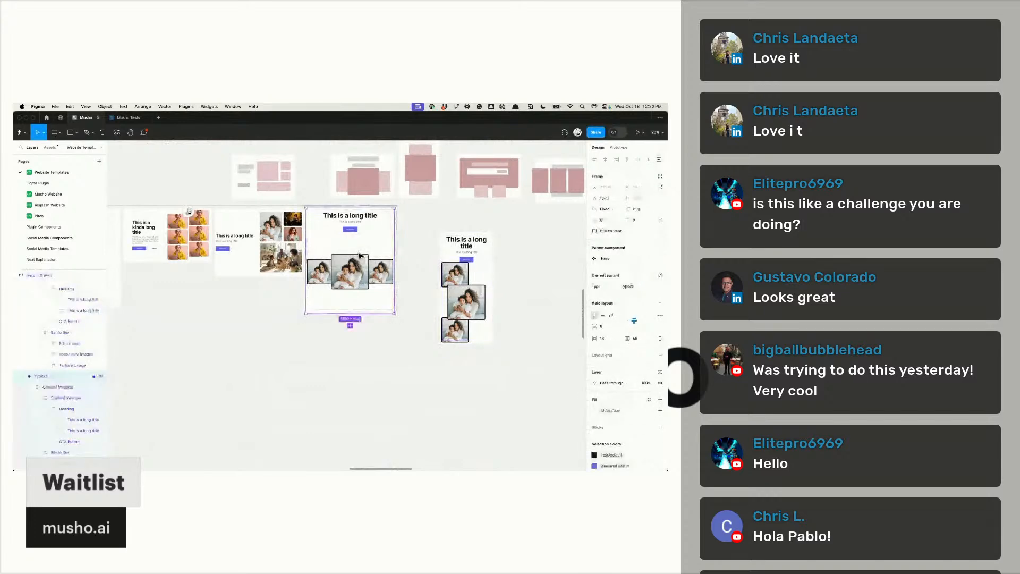
Step: Switch to Restream Studio in the browser, turn off the chat overlay, and return to Figma
key("super+Tab")
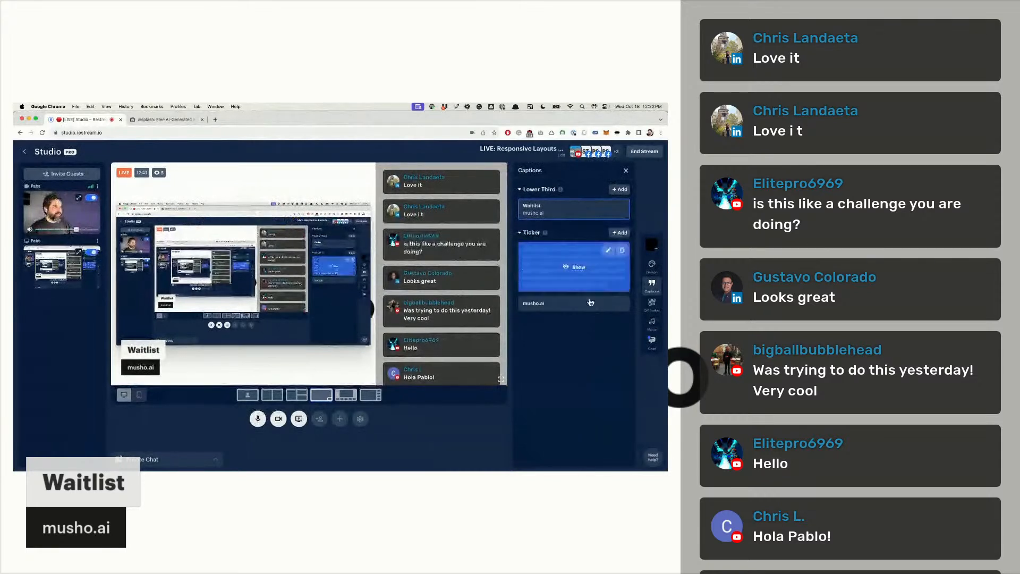
left_click(651, 285)
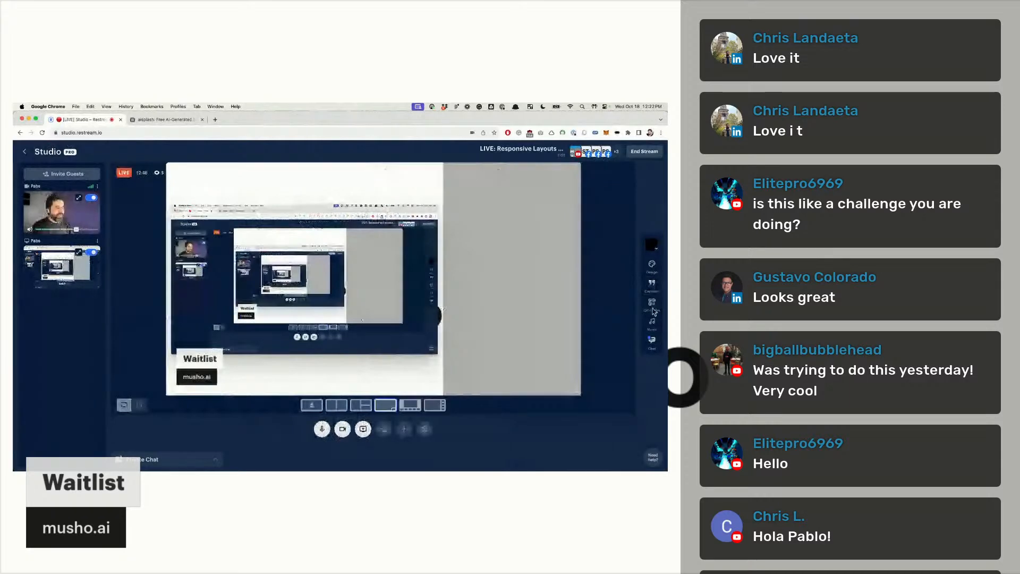
left_click(653, 282)
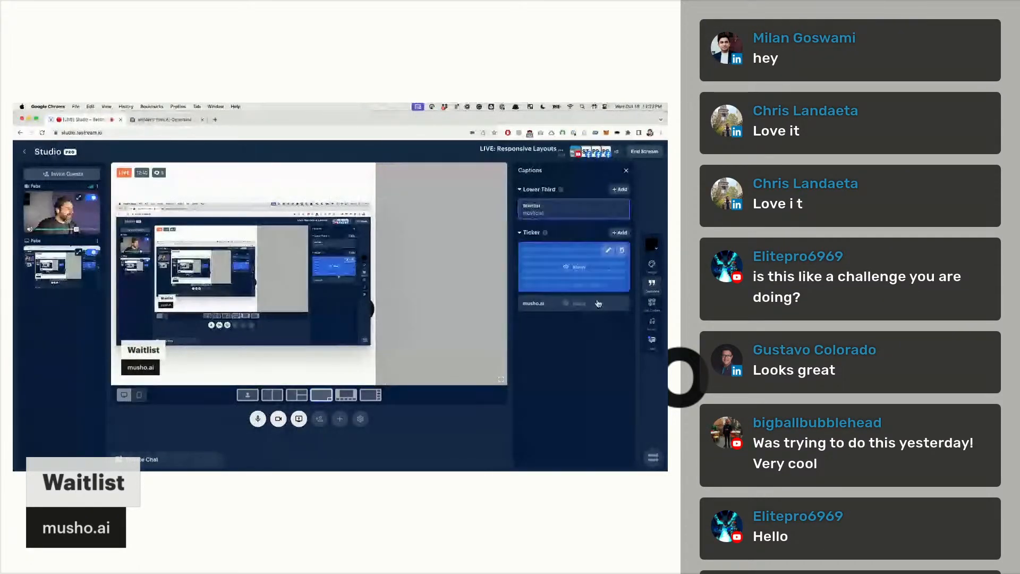
left_click(652, 339)
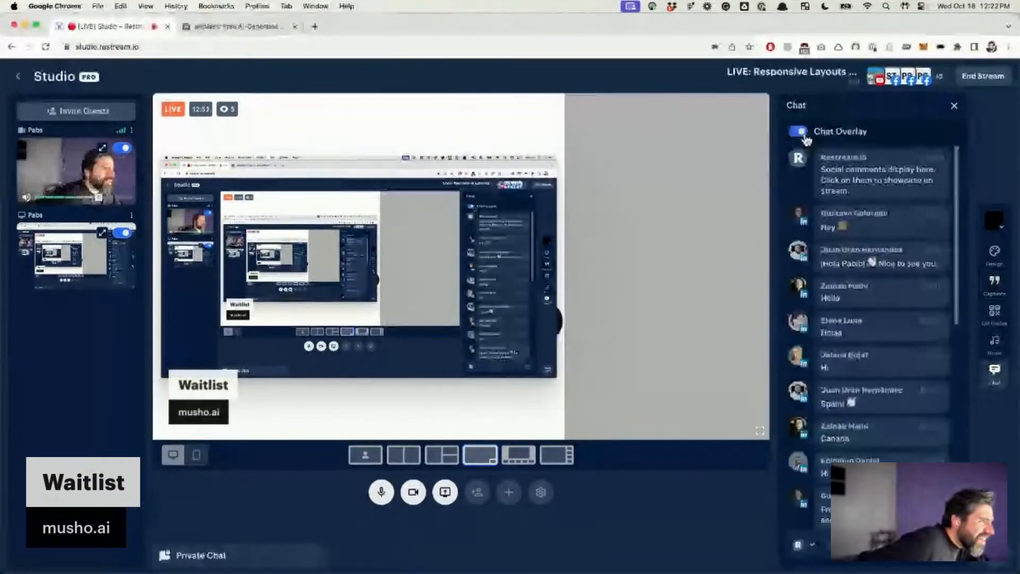
left_click(798, 132)
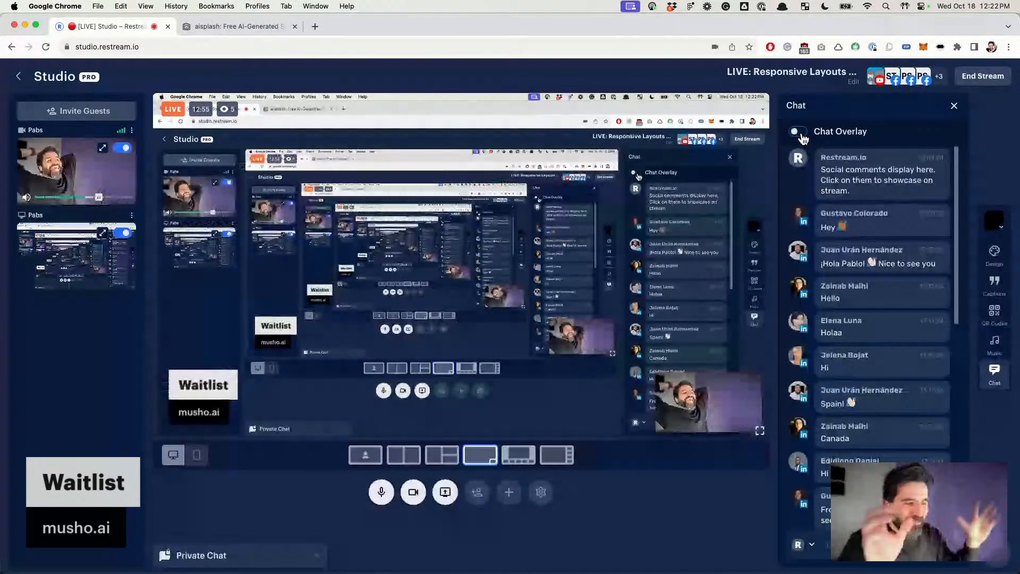
key("super+Tab")
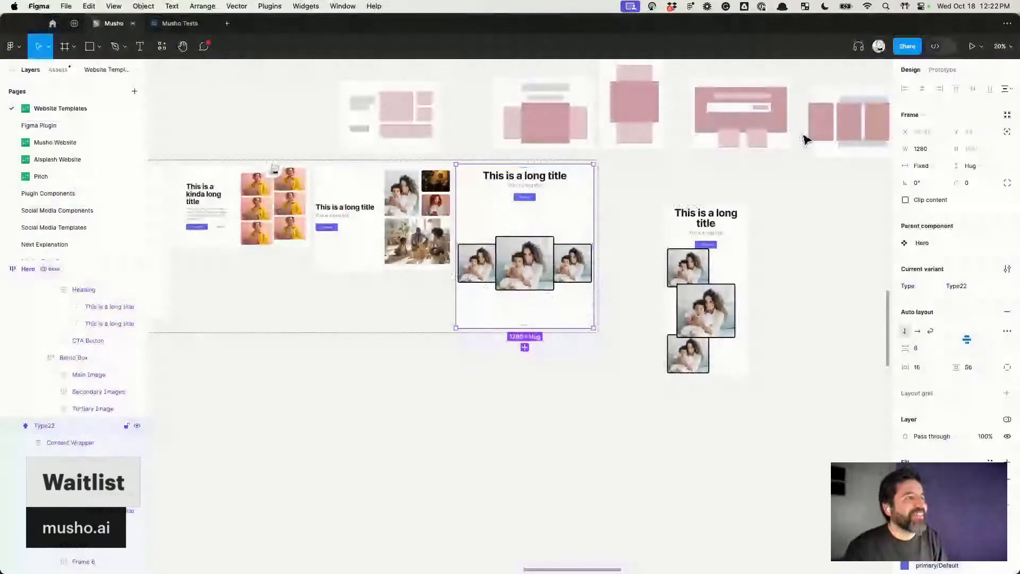
key("super+Tab")
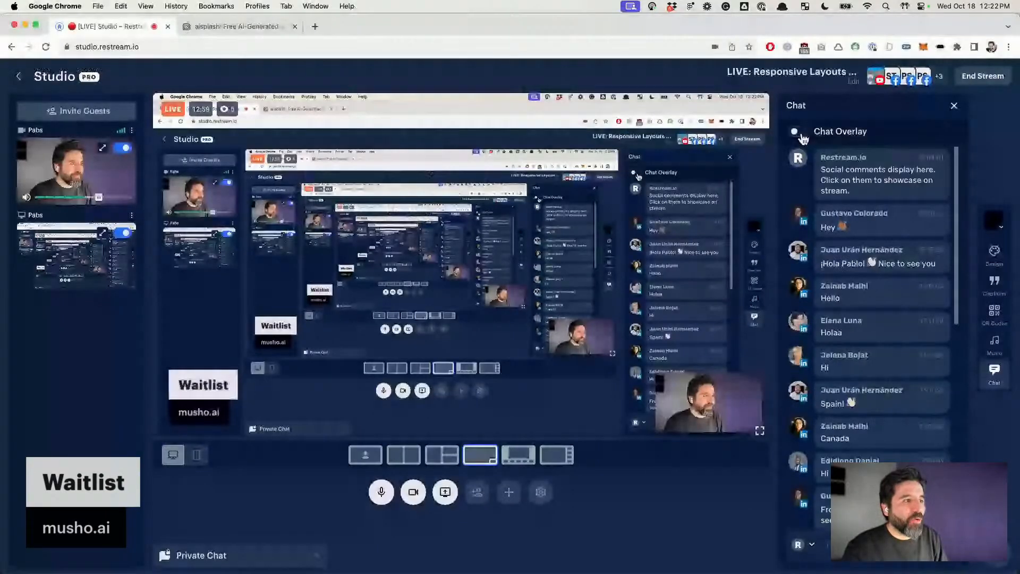
key("super+Tab")
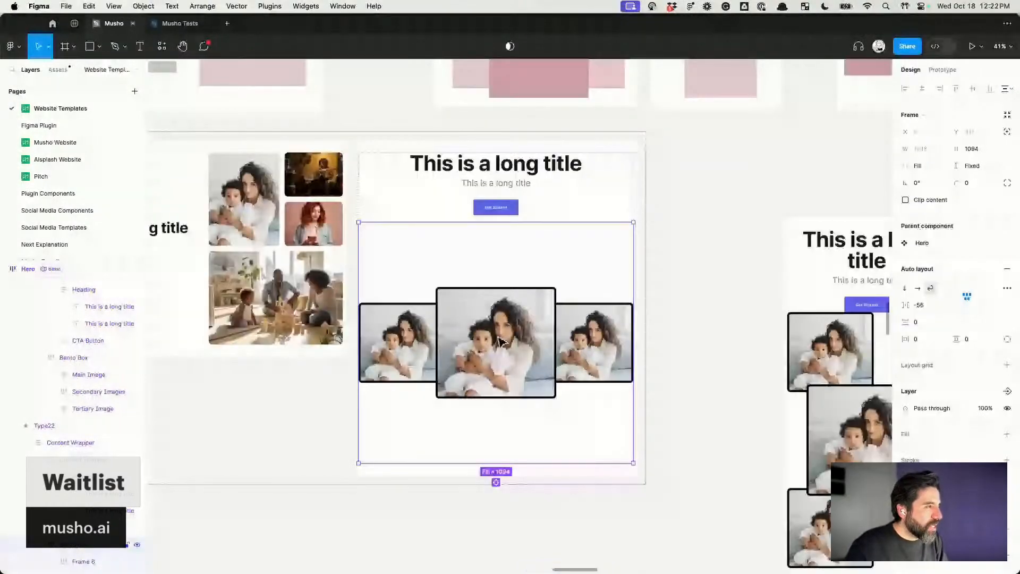
Step: Set the bento box's horizontal gap to Auto in the main hero variant
left_click(935, 308)
left_click(931, 304)
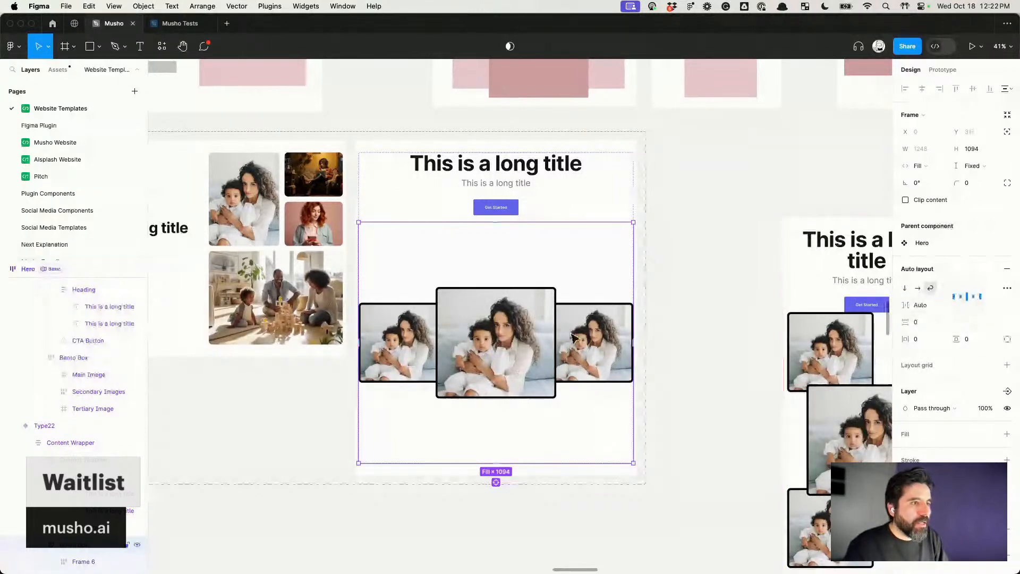
scroll(574, 337, "down", 2)
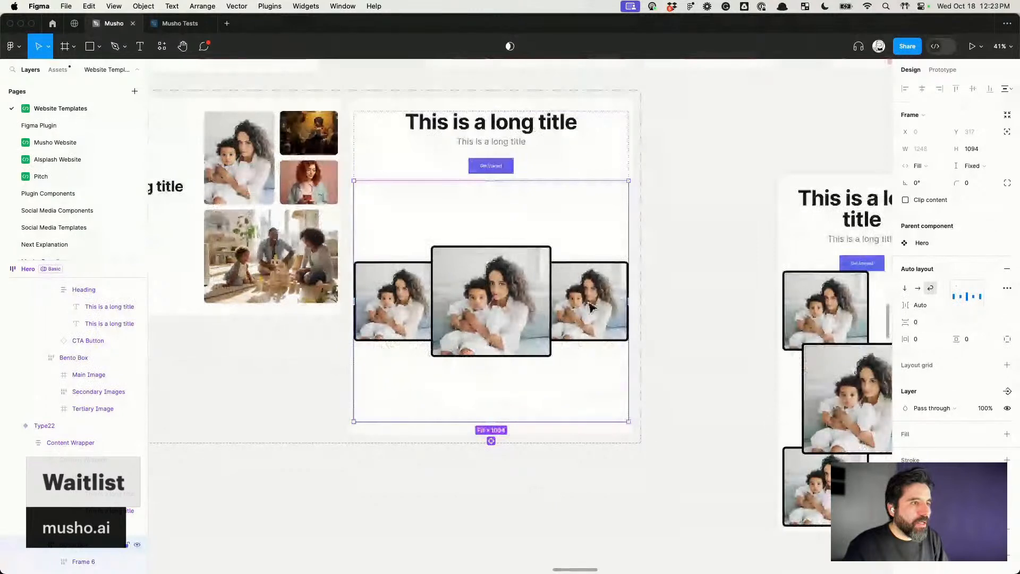
Step: Set the vertical gap of the side images' frame to Auto and check the narrowed instance
left_click(591, 307)
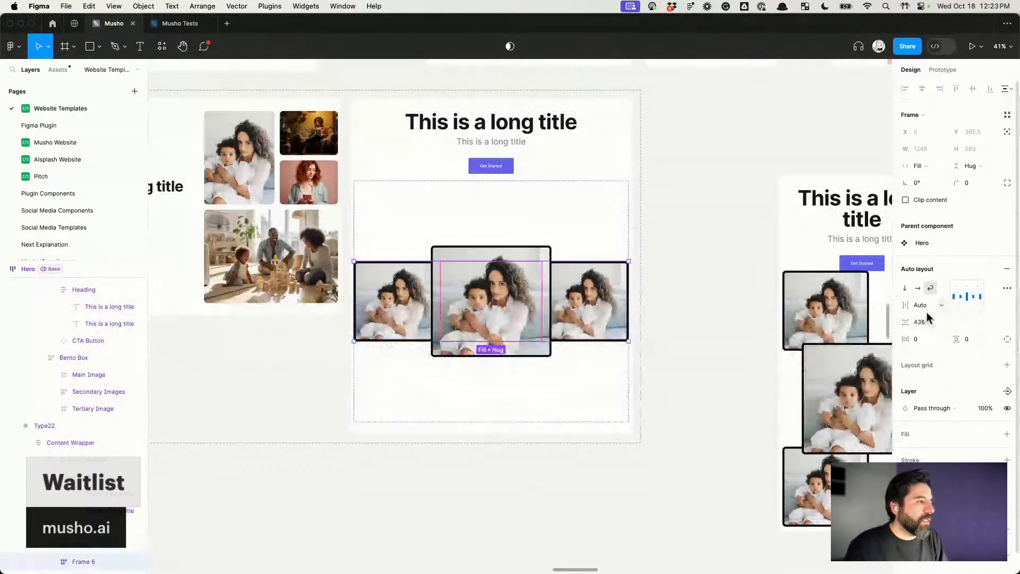
left_click(928, 322)
type("auto")
key("Return")
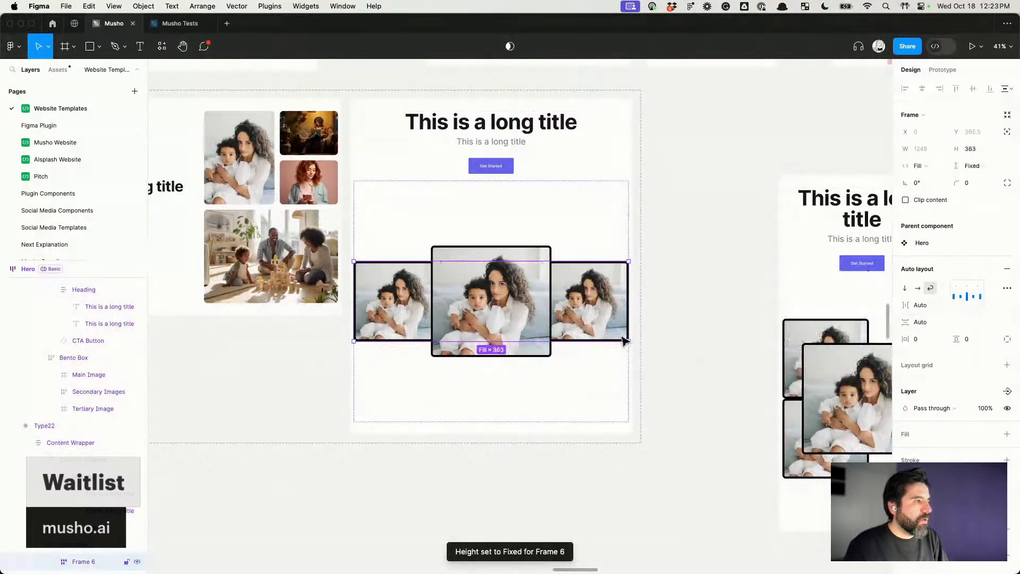
scroll(625, 341, "right", 3)
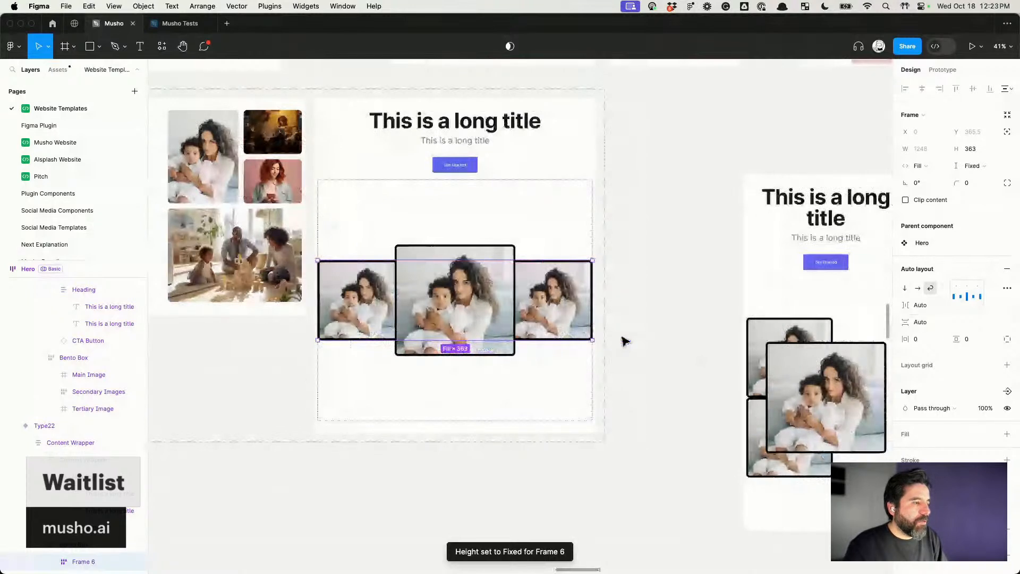
scroll(625, 341, "right", 6)
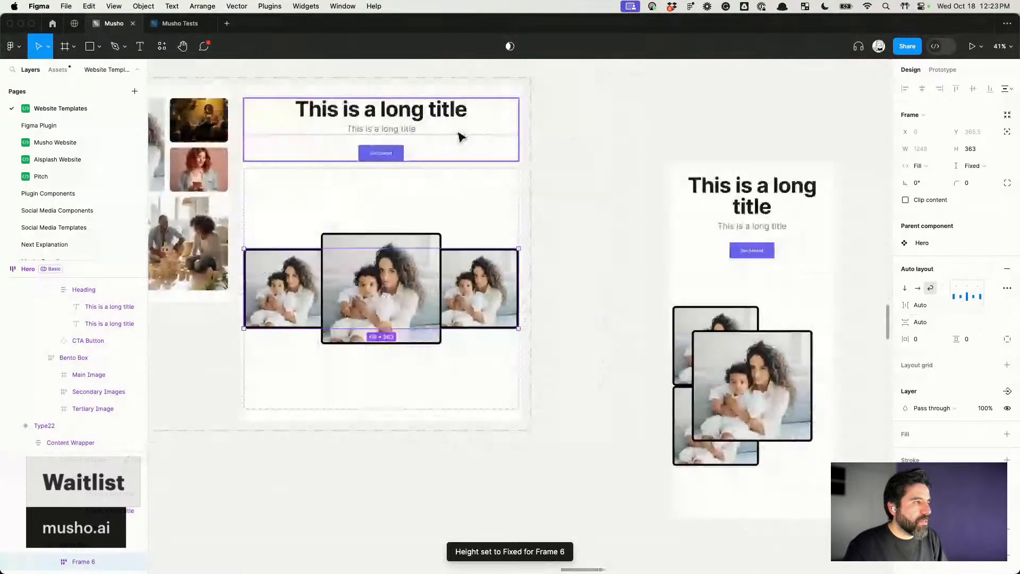
left_click(929, 324)
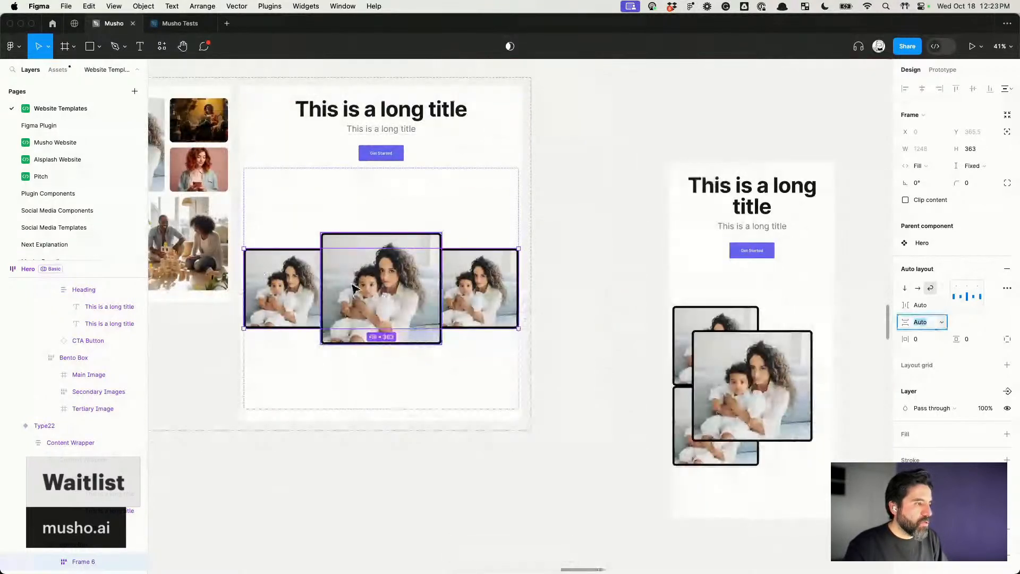
Step: Set the height of the central main image in the hero variant to 540
left_click(354, 287)
left_click(977, 149)
type("540")
key("Return")
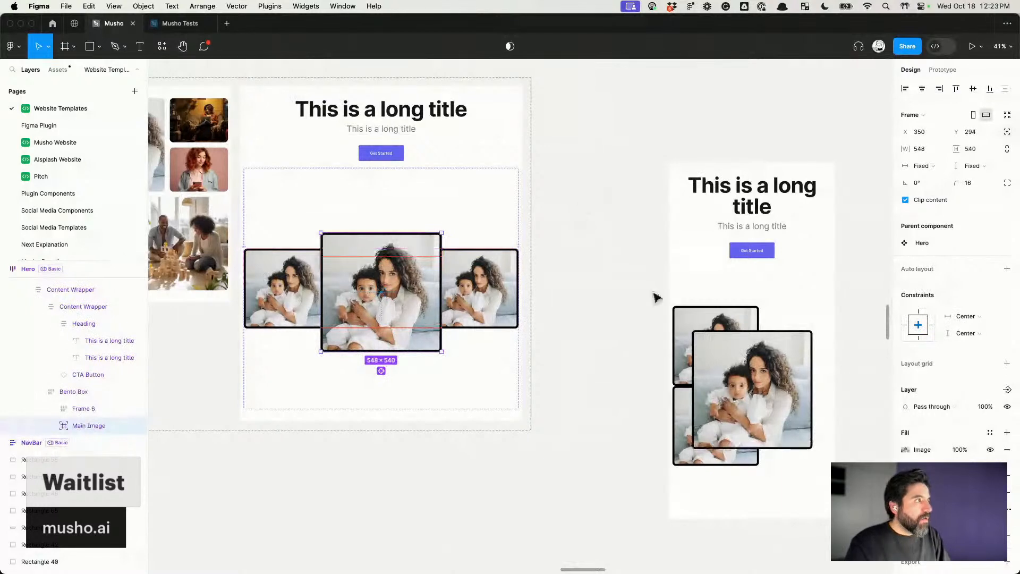
left_click(979, 166)
left_click(980, 166)
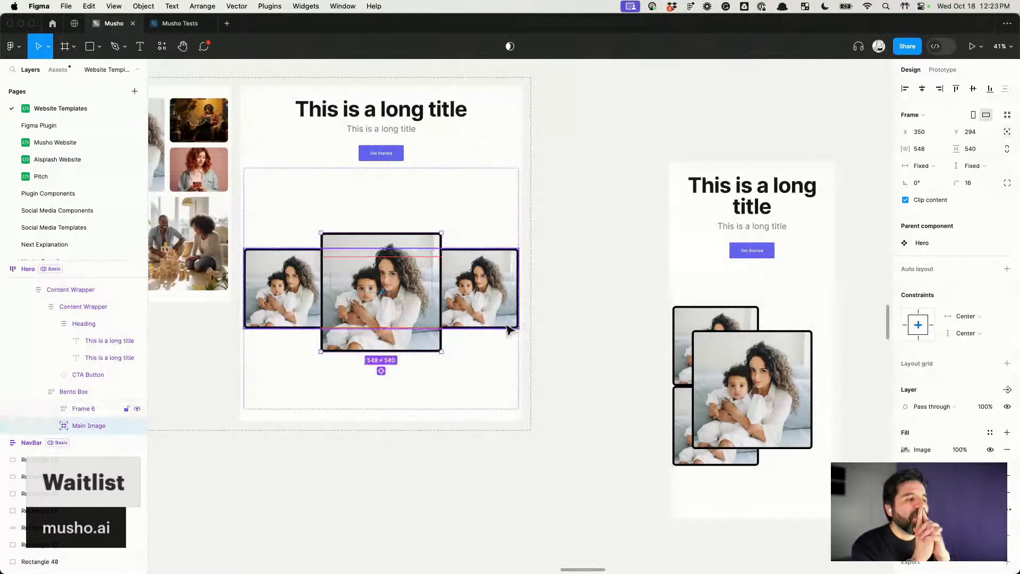
Step: Set the vertical gap of the side images' frame to 588
left_click(494, 294)
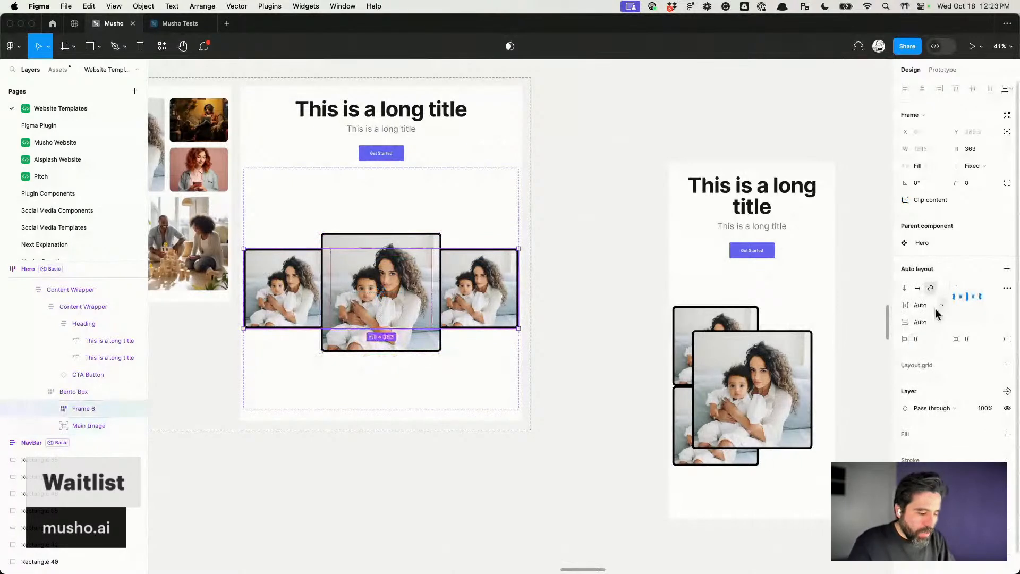
left_click(931, 325)
type("540--48")
key("Return")
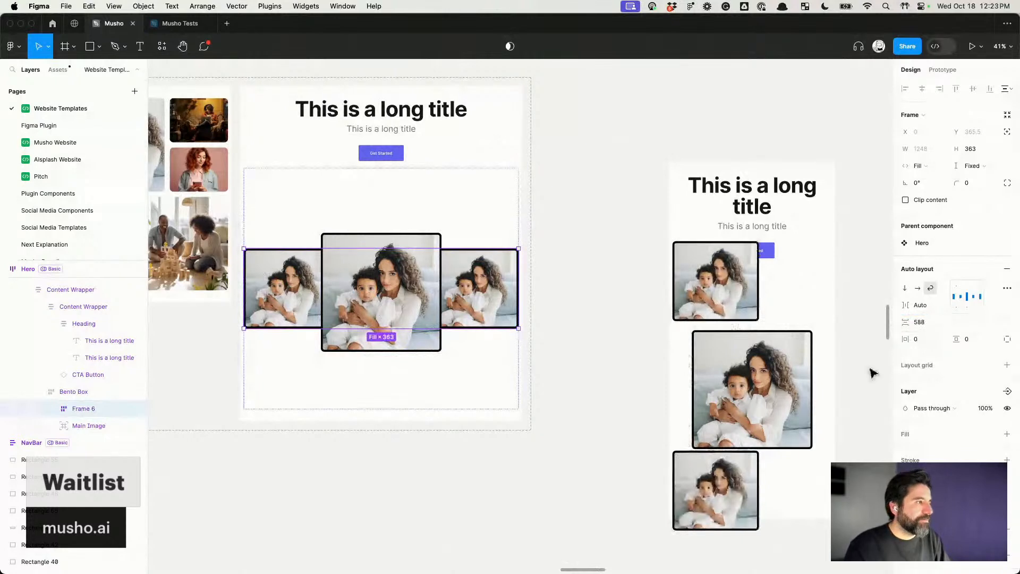
Step: Reduce the side images' vertical gap to 420 so they overlap the main image in the narrow instance
left_click(925, 322)
key("shift+Down")
key("shift+Down")
key("shift+Down")
key("shift+Down")
key("shift+Down")
key("shift+Down")
key("shift+Down")
key("shift+Down")
key("shift+Down")
key("shift+Down")
key("shift+Down")
key("shift+Down")
key("shift+Down")
key("shift+Down")
key("shift+Down")
key("shift+Down")
key("shift+Down")
key("shift+Down")
key("shift+Down")
key("shift+Down")
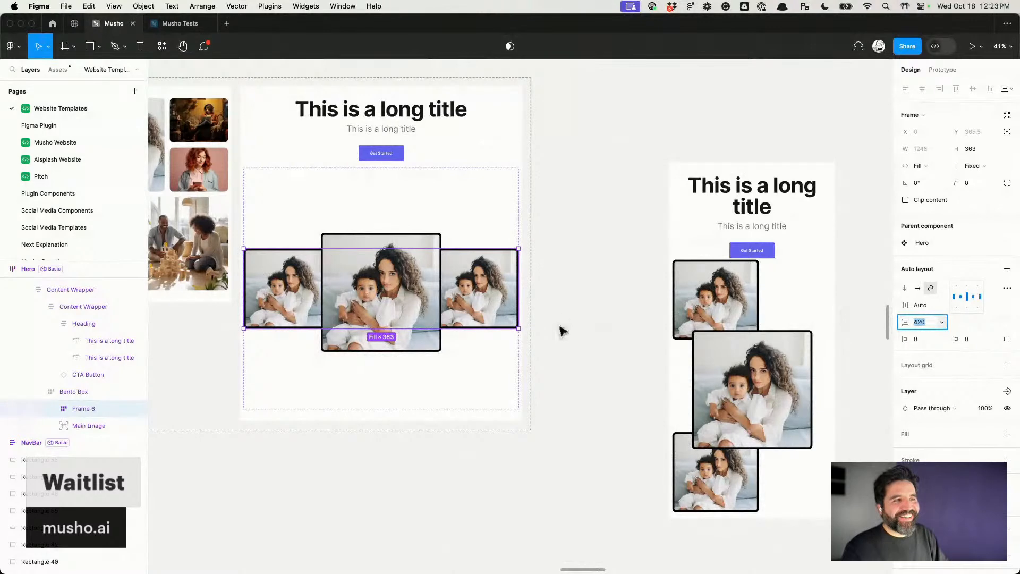
left_click(589, 228)
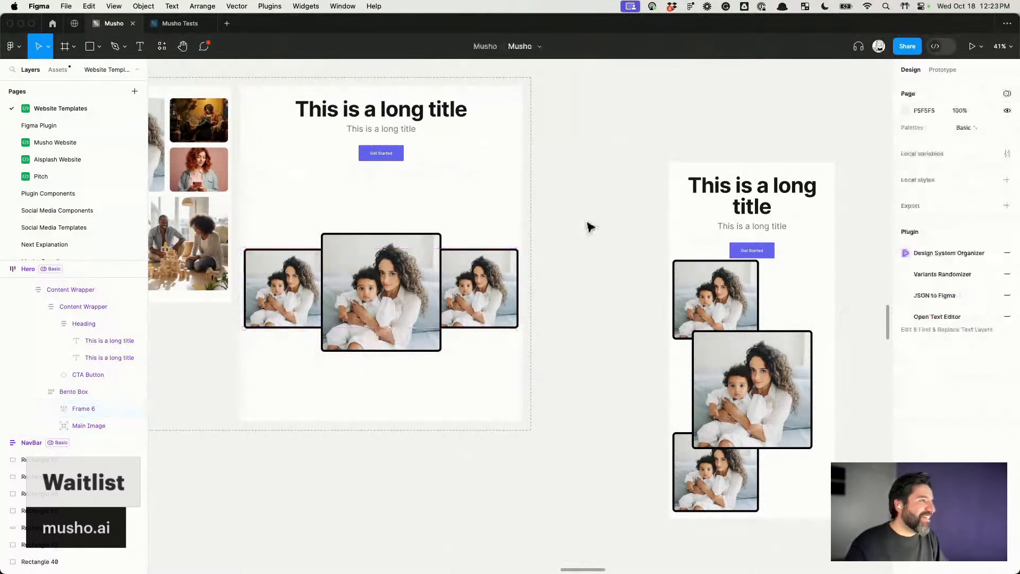
Step: Try aligning the bento box's content to the top, and restore its vertical centring
scroll(508, 301, "left", 3)
scroll(507, 301, "up", 1)
left_click(506, 302)
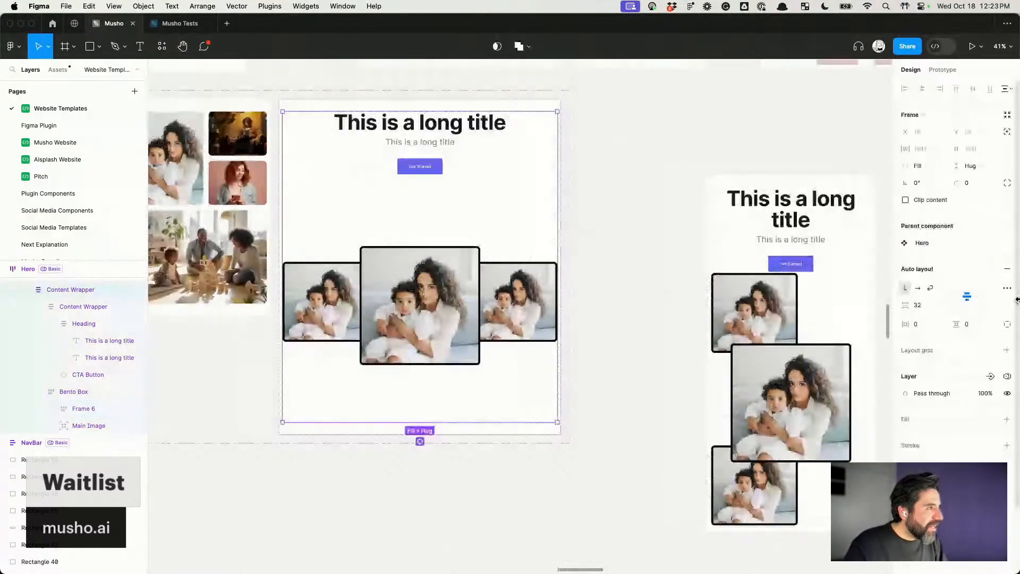
left_click(475, 210)
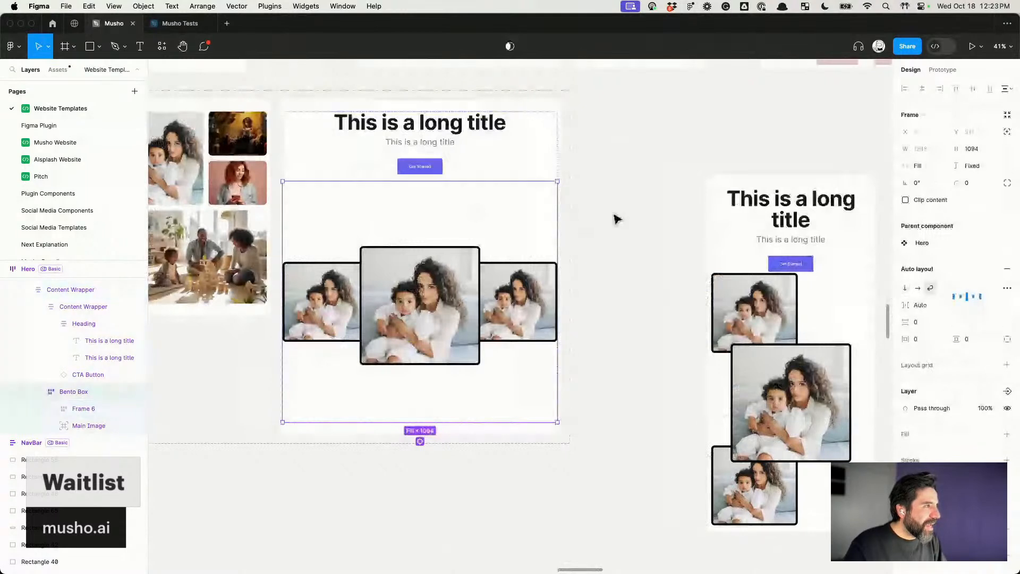
left_click(968, 304)
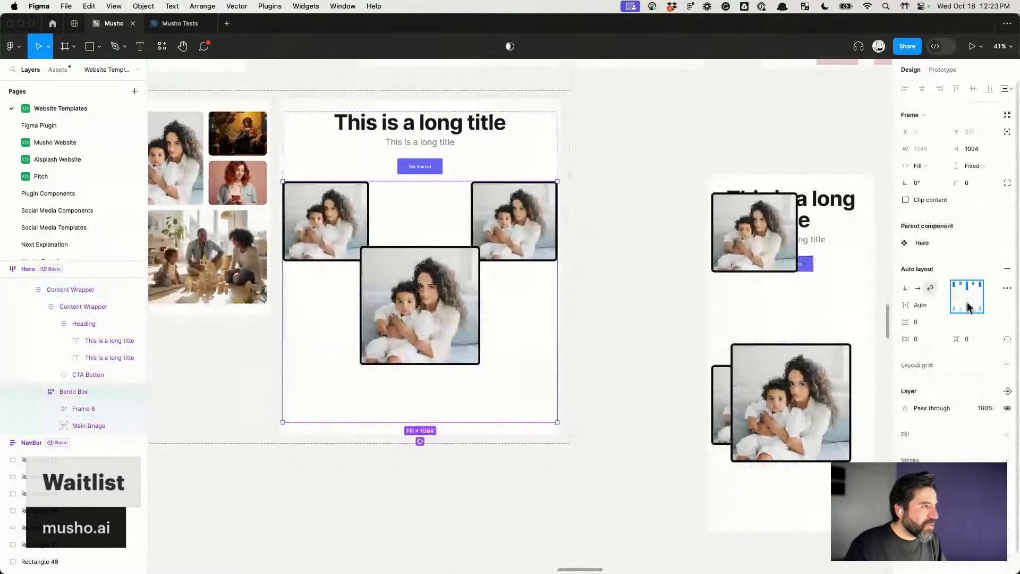
left_click(966, 296)
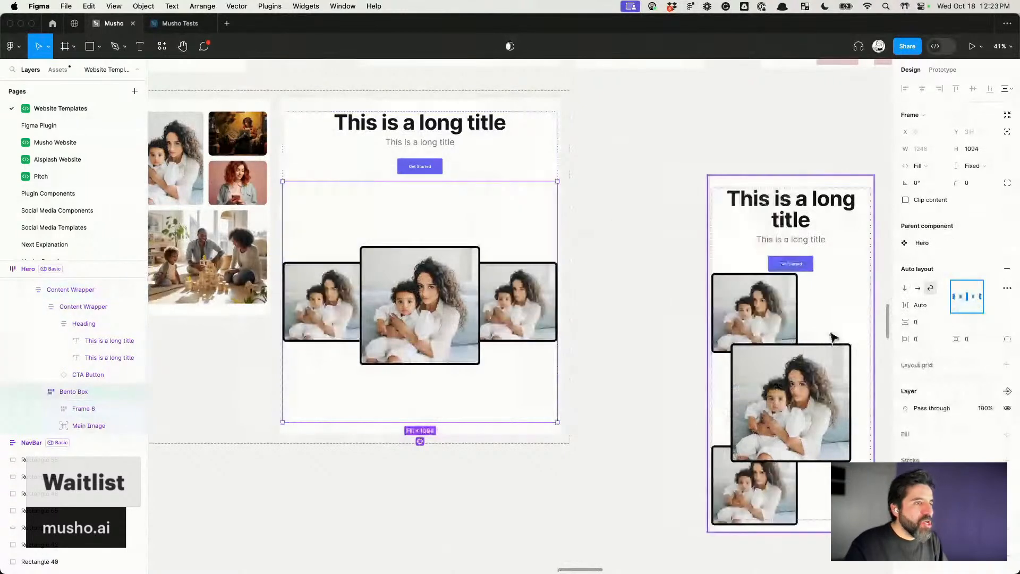
Step: Set the bento box's height in the main hero variant to hug contents
left_click(419, 287)
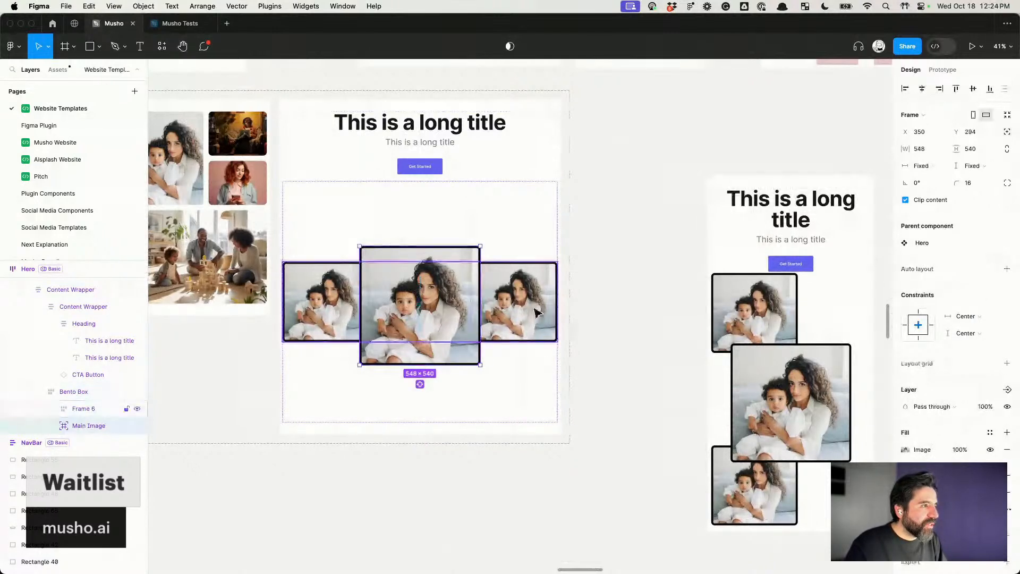
scroll(537, 312, "down", 5)
left_click(503, 244)
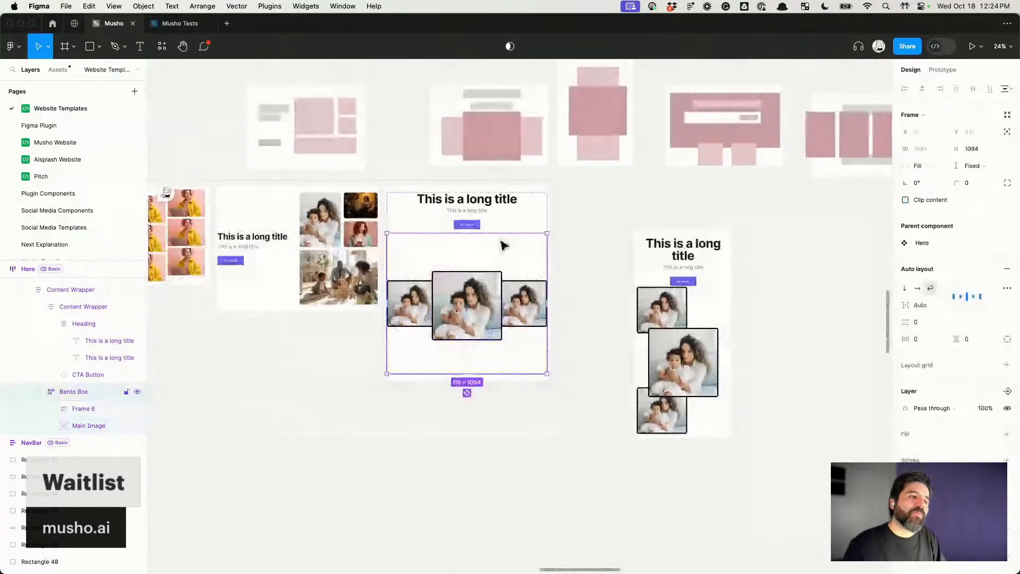
left_click(972, 166)
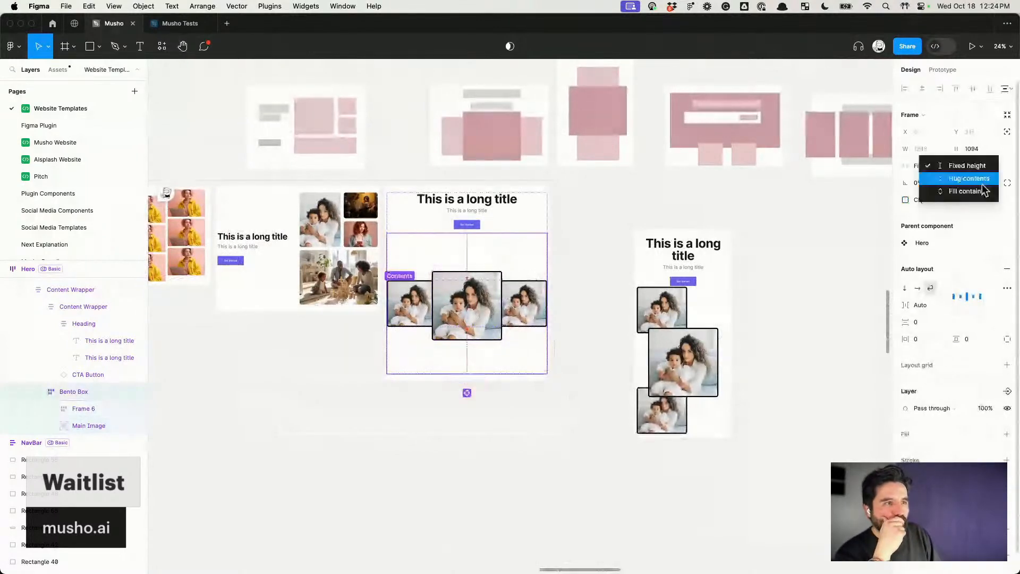
left_click(953, 178)
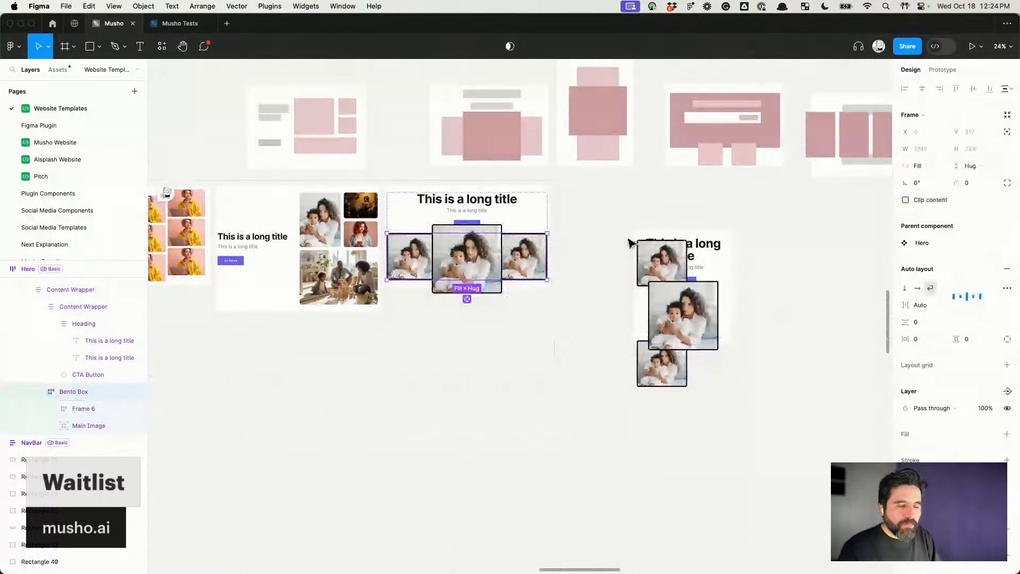
Step: Enlarge the bento box in the three-image hero variant to a fixed height of 816
left_click(508, 218)
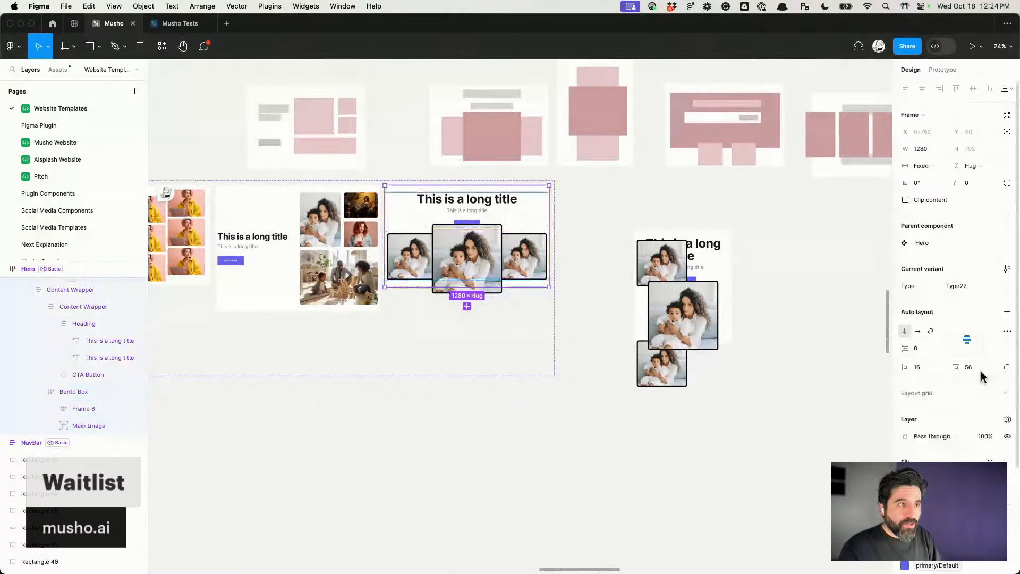
left_click(518, 256)
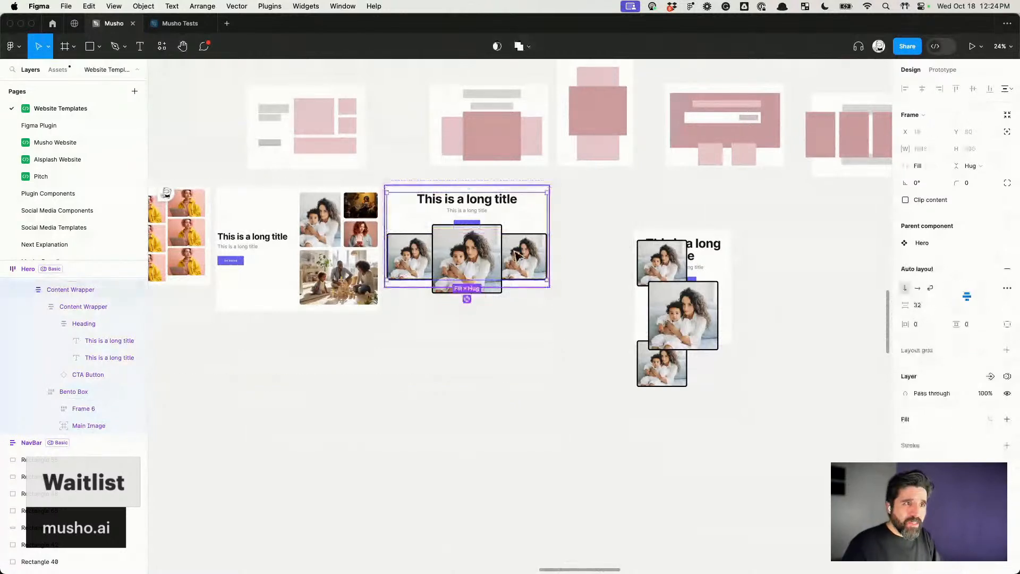
left_click(493, 250)
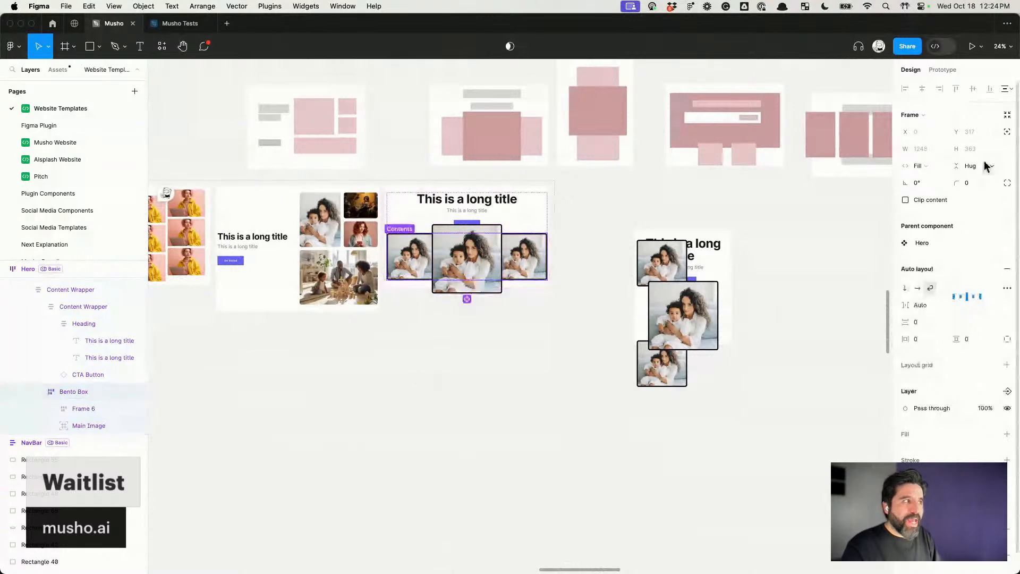
left_click_drag(498, 280, 562, 337)
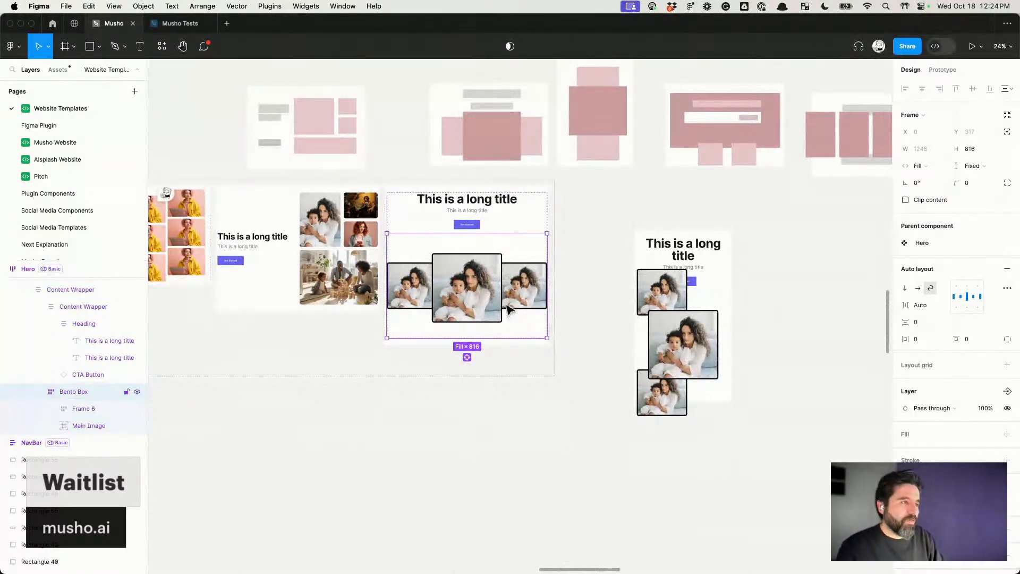
left_click(485, 301)
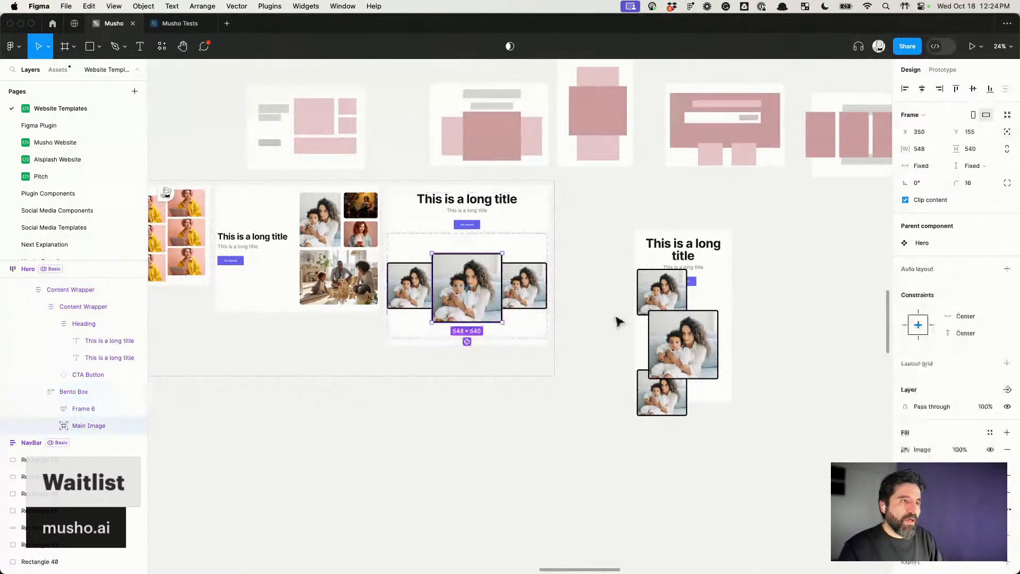
left_click(577, 332)
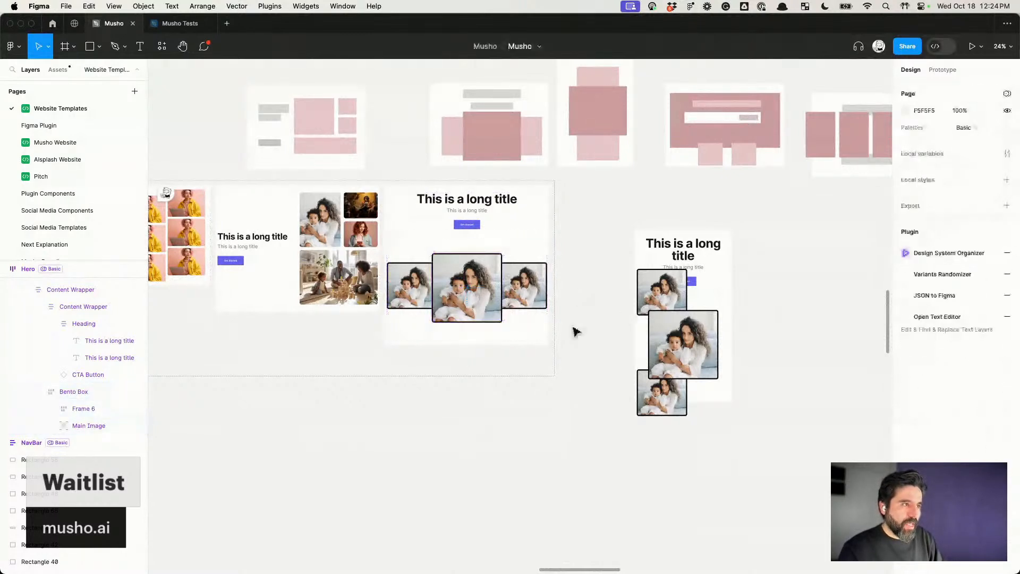
Step: Duplicate the three-image hero variant beside the original, and move the narrow instance down below the variants
left_click(500, 260)
key("super+d")
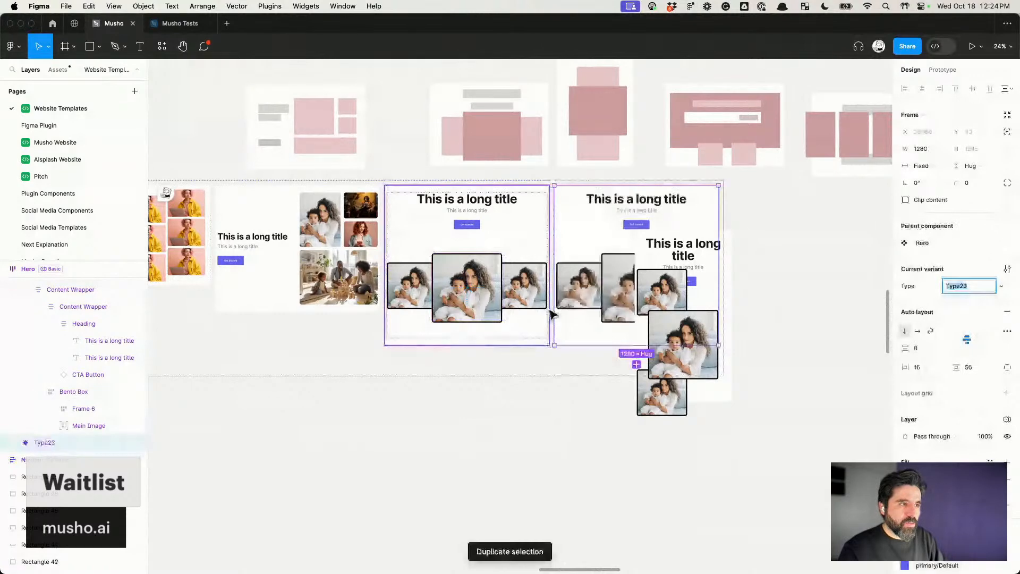
scroll(687, 304, "right", 2)
left_click_drag(687, 304, 510, 513)
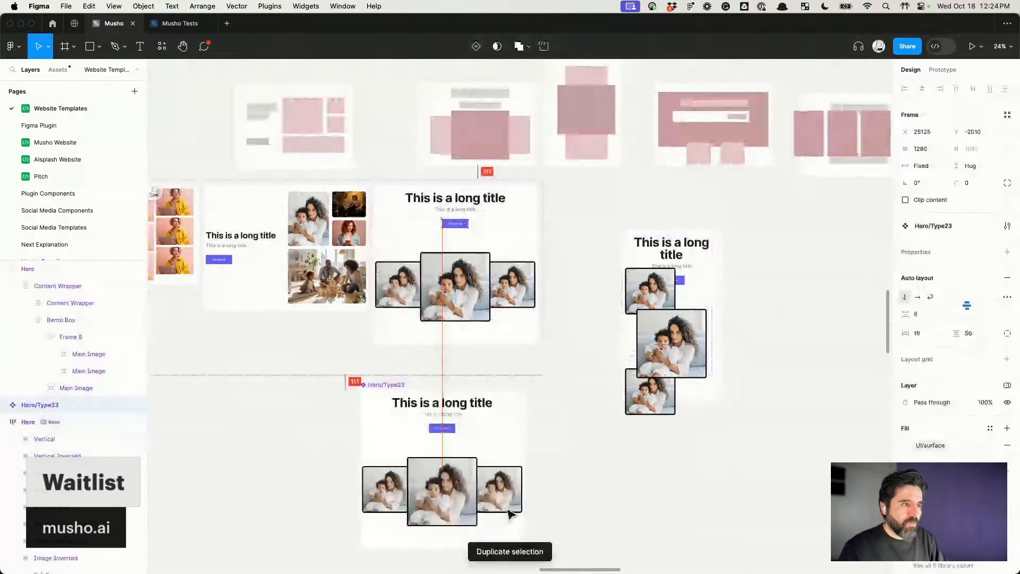
key("super+z")
left_click(827, 373)
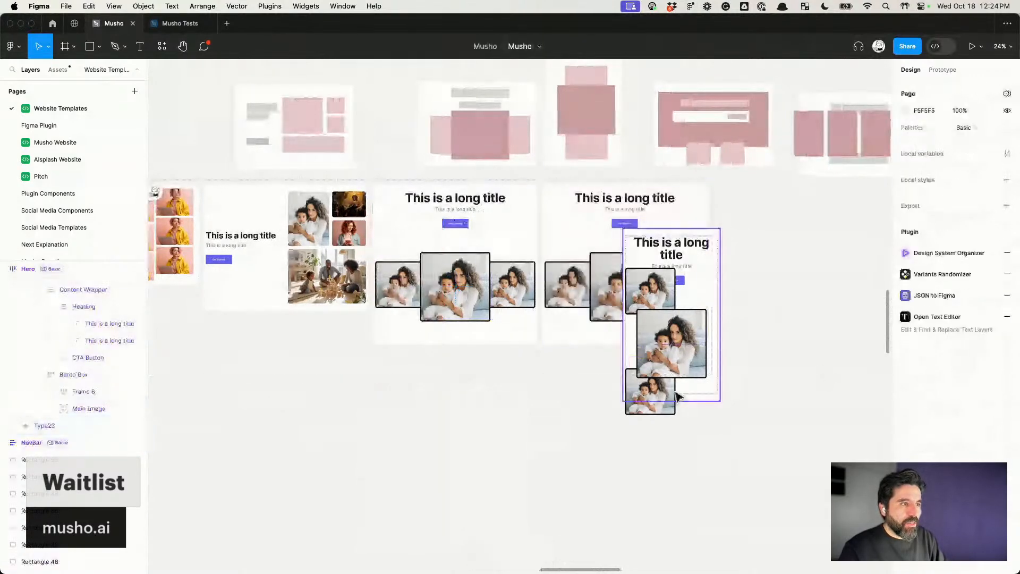
left_click_drag(678, 396, 458, 526)
scroll(457, 527, "up", 2)
Step: Turn off absolute positioning for the large main image in the duplicated hero variant
left_click(593, 304)
double_click(611, 299)
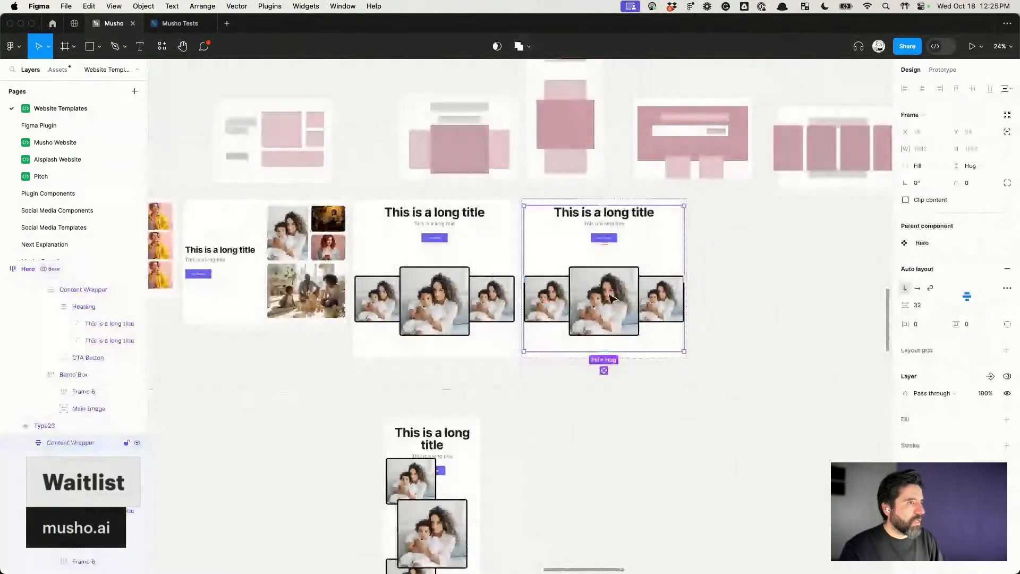
double_click(611, 299)
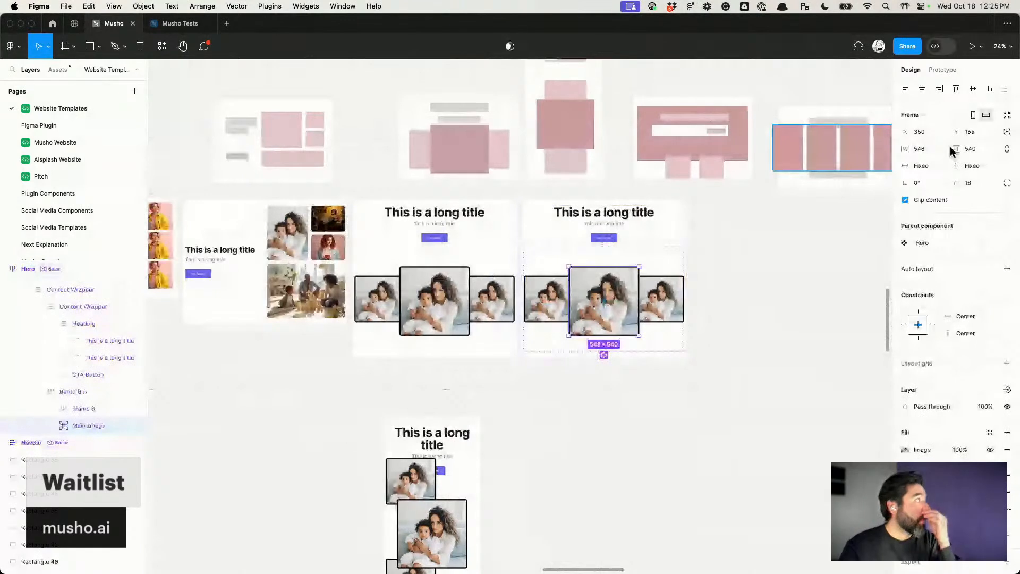
left_click(1007, 133)
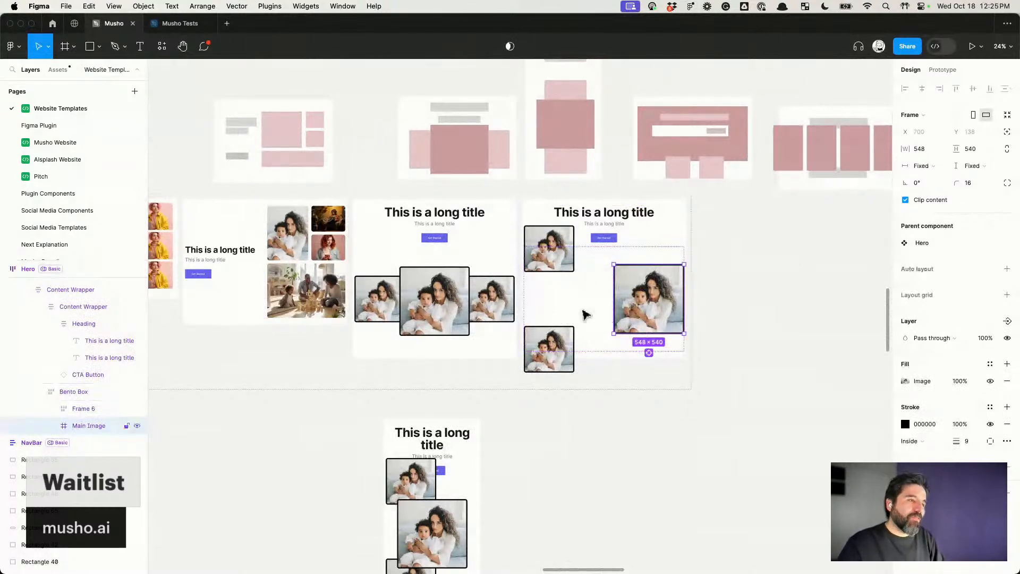
Step: Give the side images' frame in the duplicated variant absolute positioning within the bento box
left_click(567, 264)
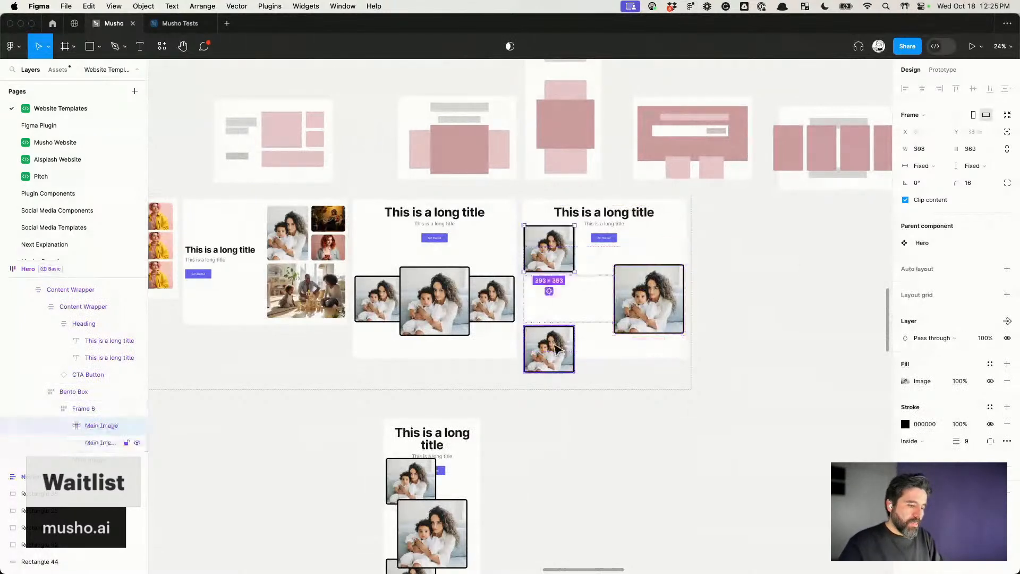
left_click(562, 349, "shift")
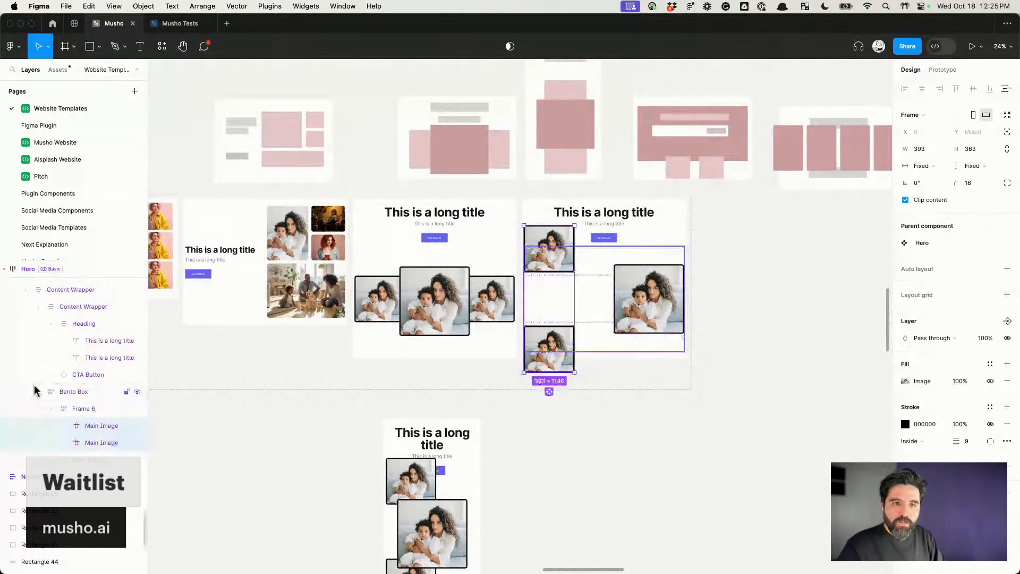
left_click(84, 408)
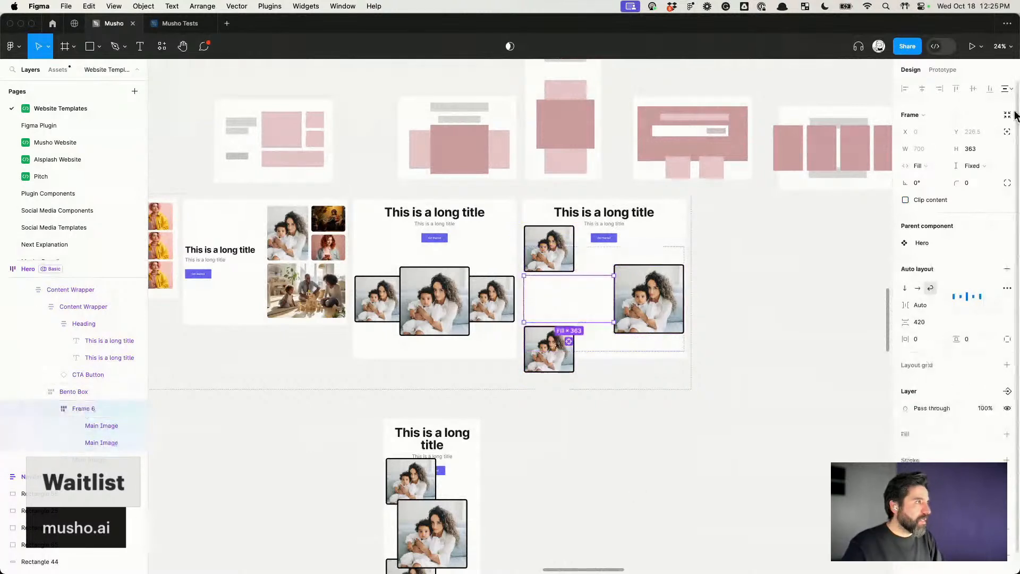
left_click(1005, 131)
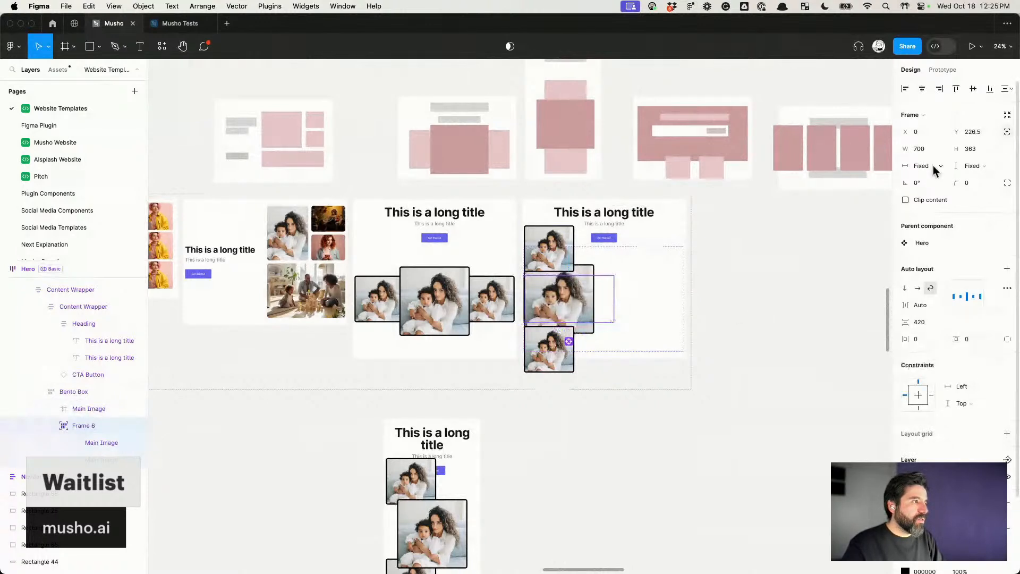
Step: Constrain the side images' frame left and right, top and bottom, and stretch it to the bento box's full width of 1248
left_click(931, 395)
left_click(905, 395, "shift")
left_click(918, 408, "shift")
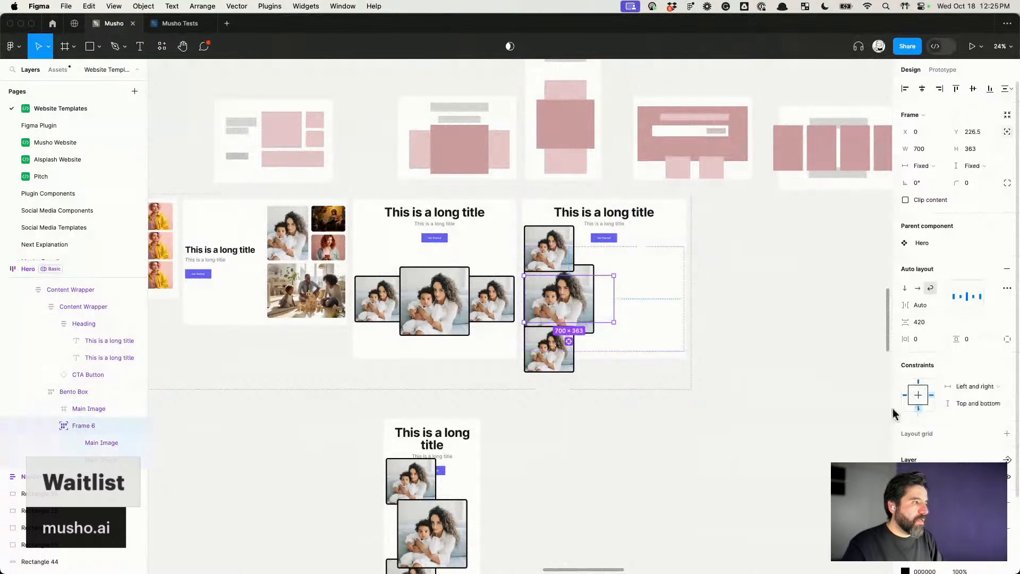
left_click_drag(612, 292, 683, 301)
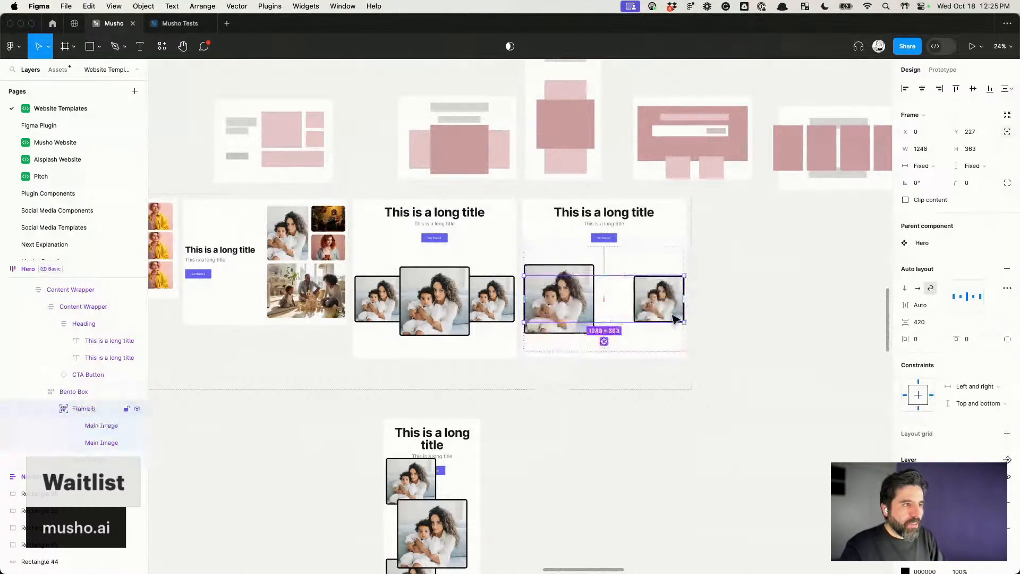
left_click(674, 400)
Step: Switch the duplicated variant's bento box to a vertical auto layout with its content centred
left_click(568, 290)
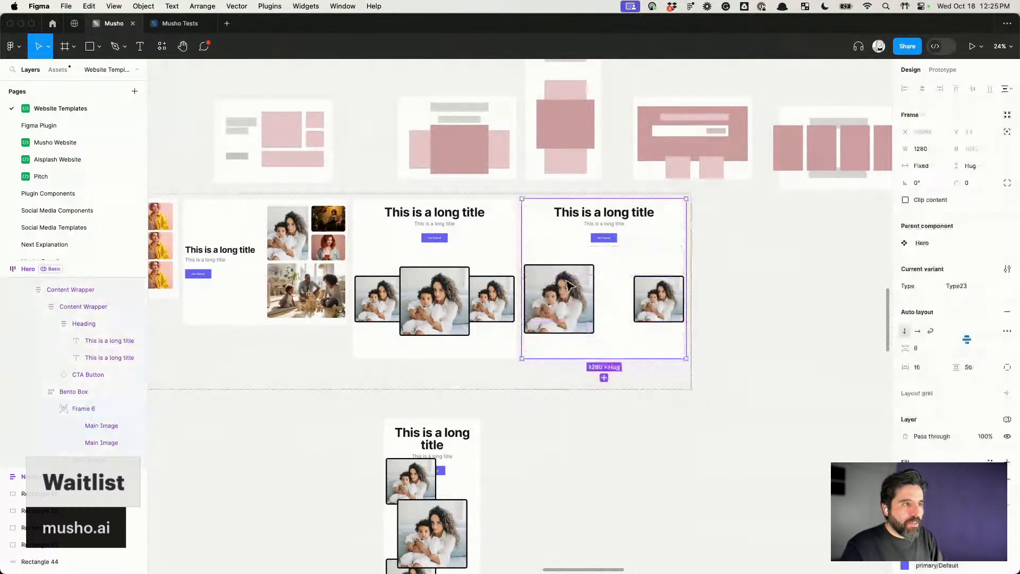
left_click(579, 282)
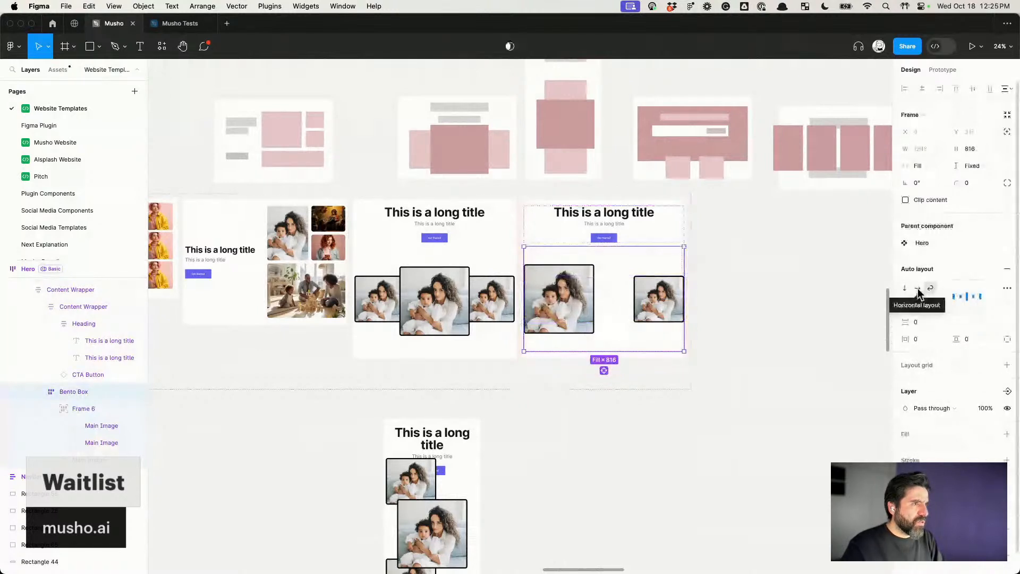
left_click(905, 288)
left_click(967, 301)
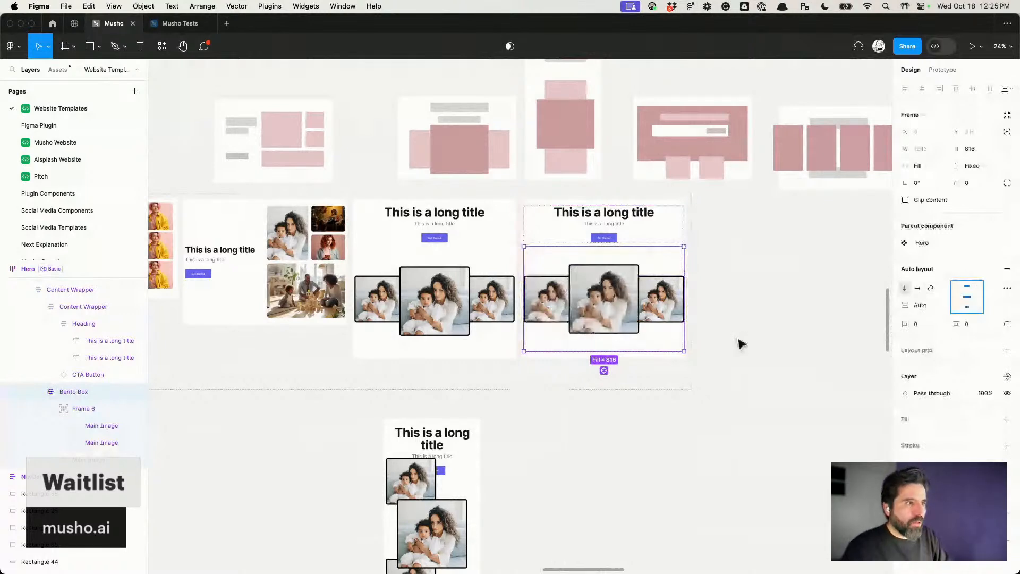
left_click(765, 335)
Step: Place an instance of the duplicated variant below the originals and resize it to a width of 803
left_click(590, 279)
left_click_drag(583, 282, 613, 489, "alt")
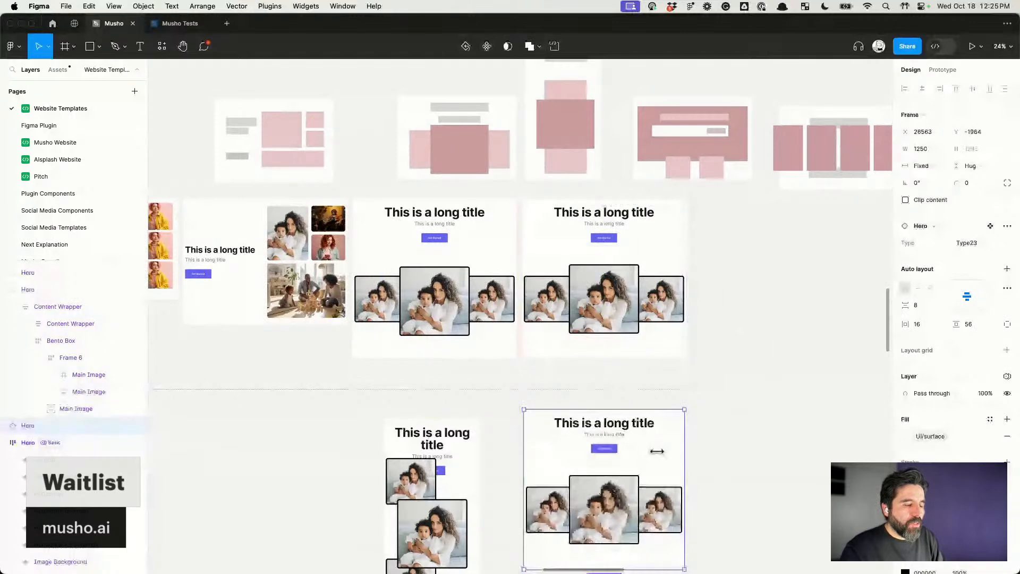
left_click_drag(657, 451, 601, 461)
scroll(607, 471, "down", 2)
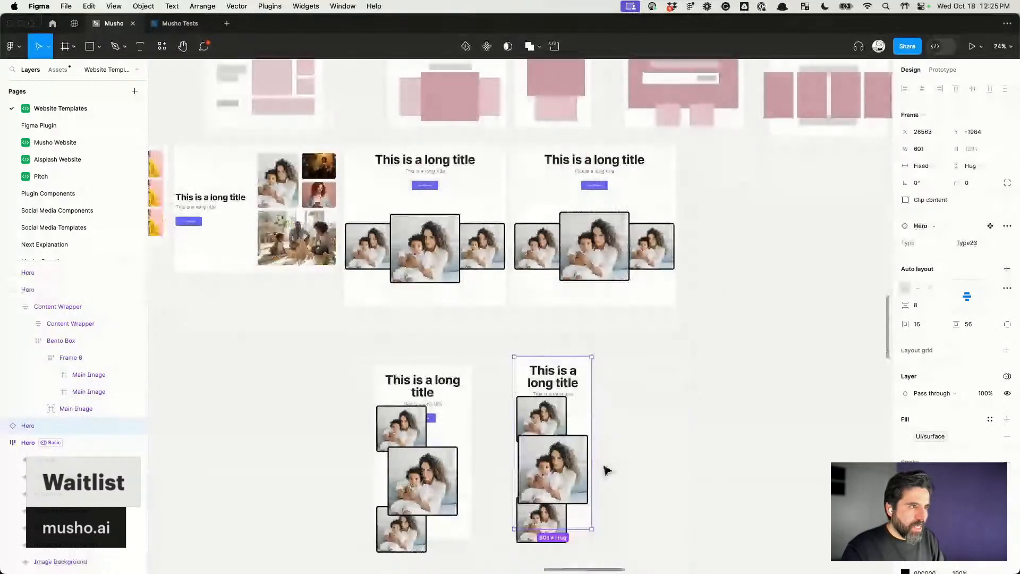
scroll(607, 471, "right", 2)
left_click_drag(571, 428, 597, 428)
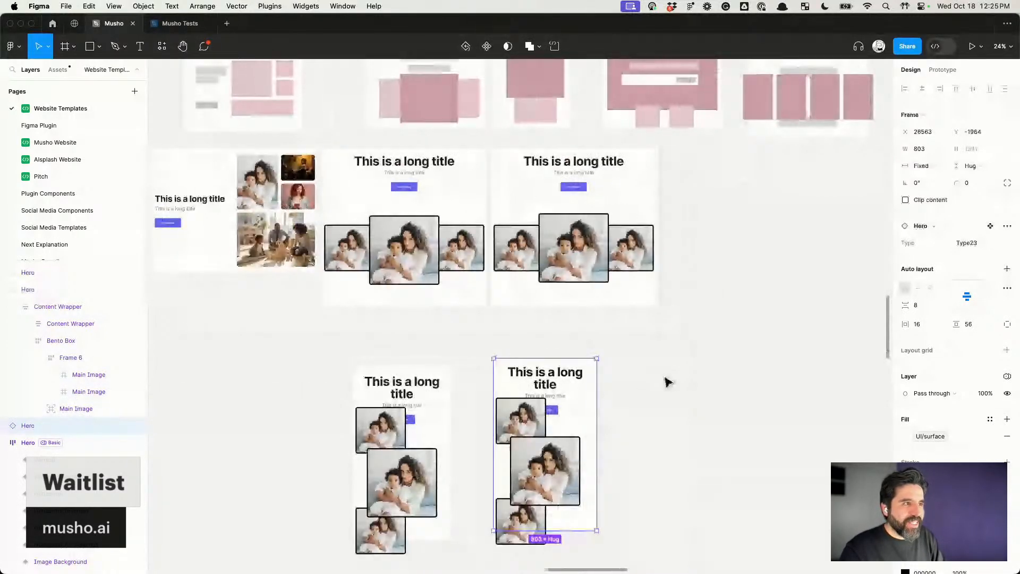
Step: Try centre constraints on the side images' frame in the duplicated variant, and restore its left-and-right, top-and-bottom constraints
left_click(650, 303)
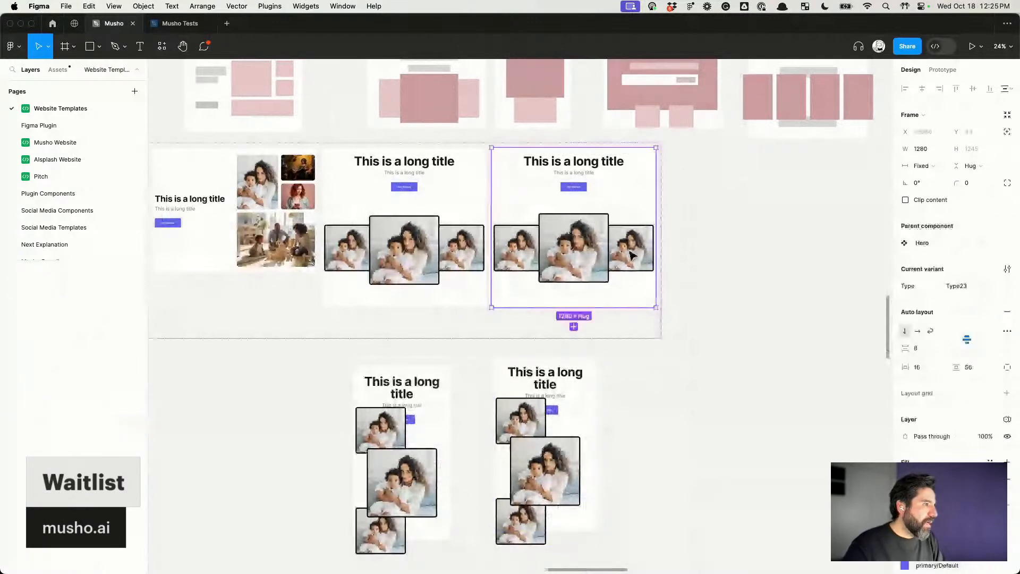
double_click(632, 256)
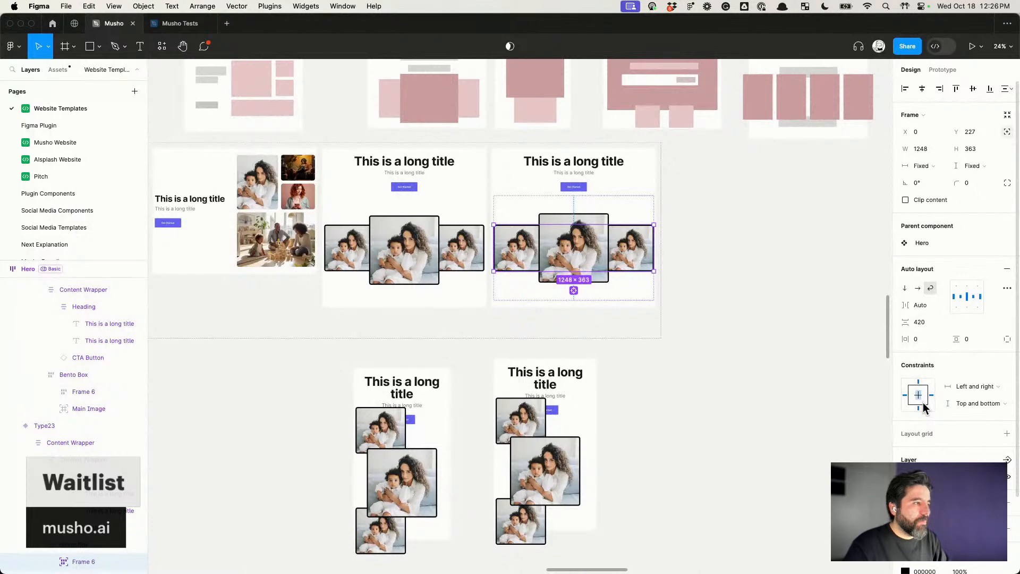
left_click(922, 403)
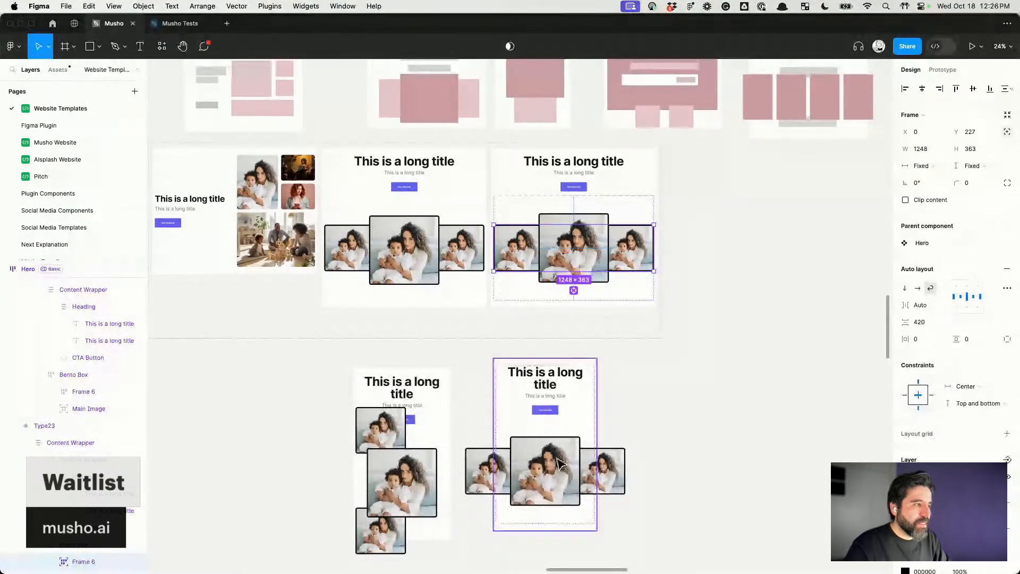
key("cmd+z")
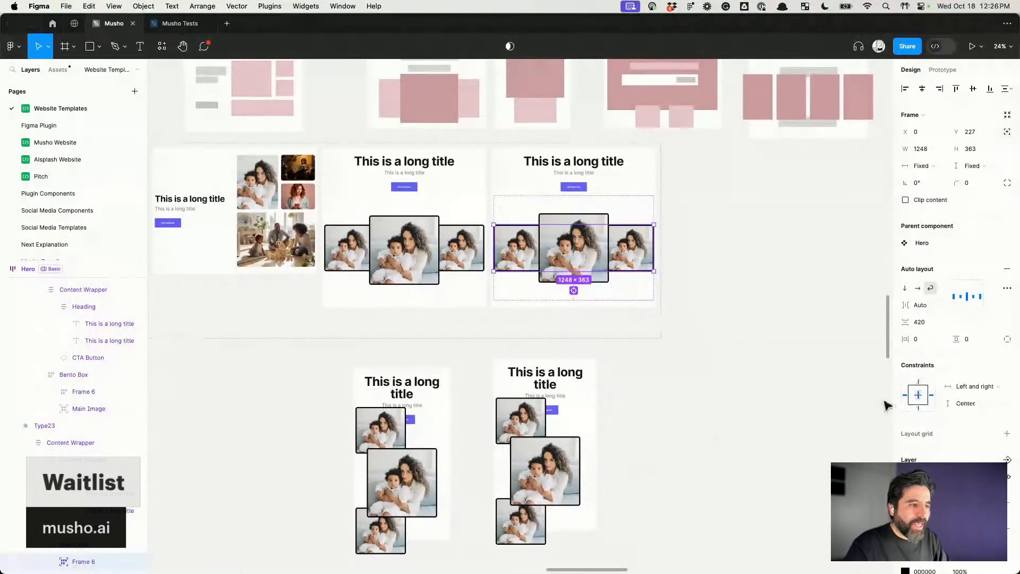
key("super+z")
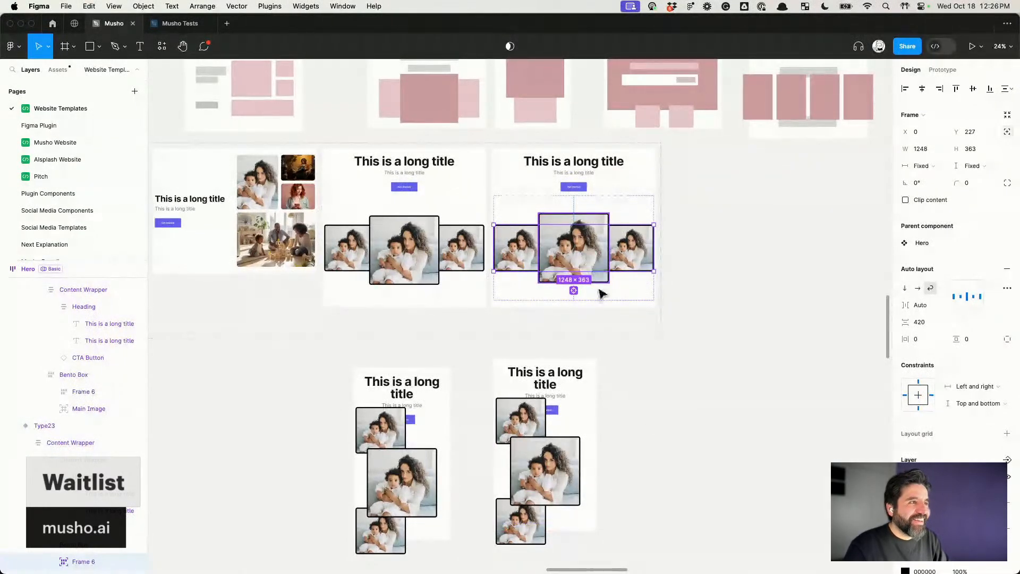
Step: Set the width of both side images in the duplicated variant to fill container
left_click(632, 253)
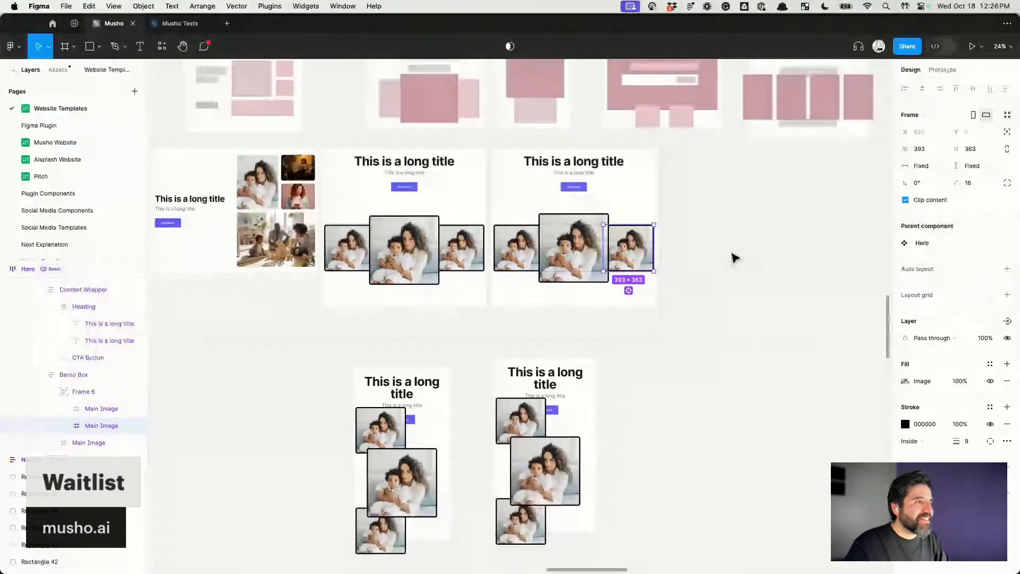
left_click(494, 262, "shift")
left_click(921, 166)
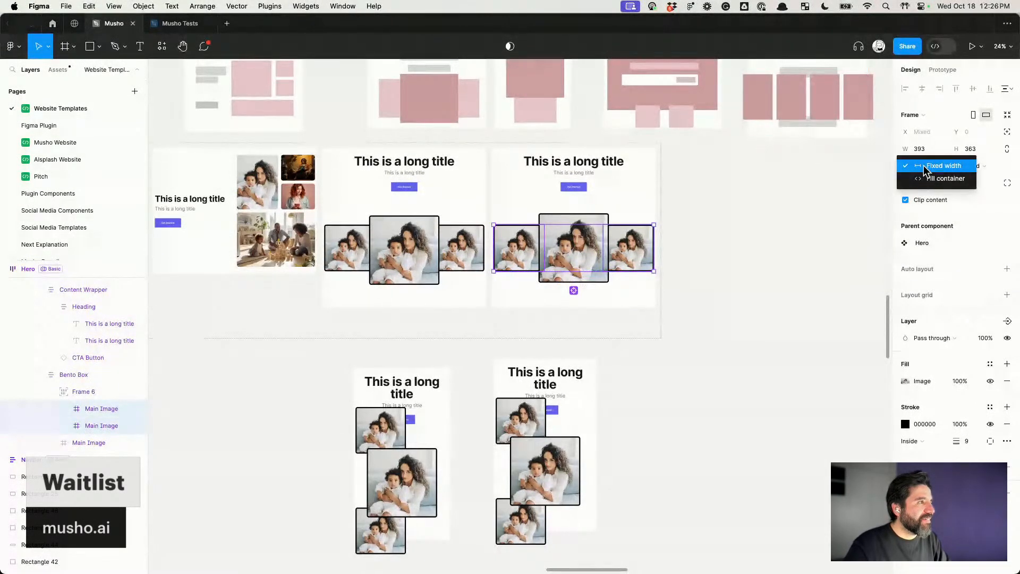
left_click(946, 179)
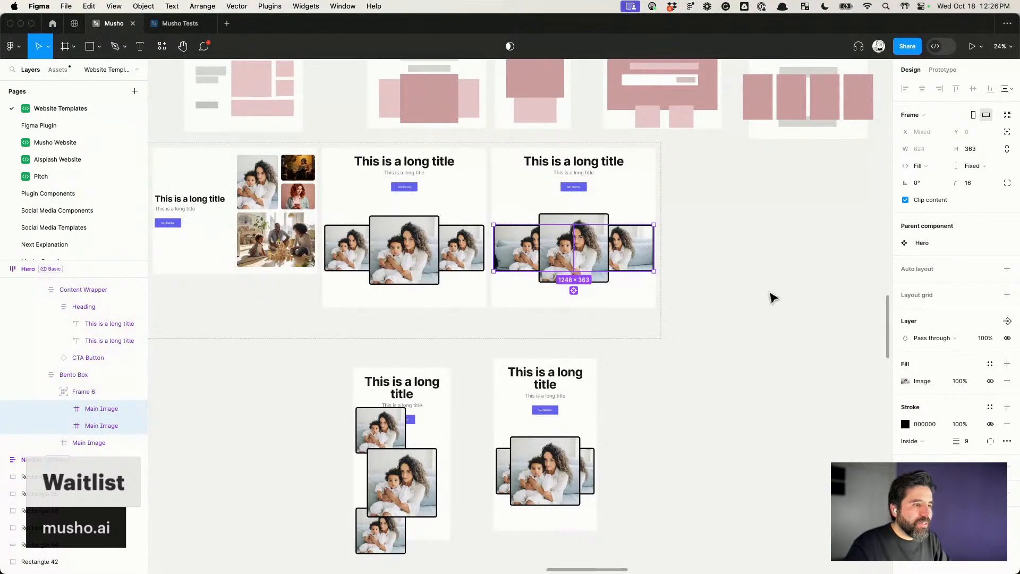
Step: Add a maximum width of 180 to both side images in the duplicated variant
left_click(942, 149)
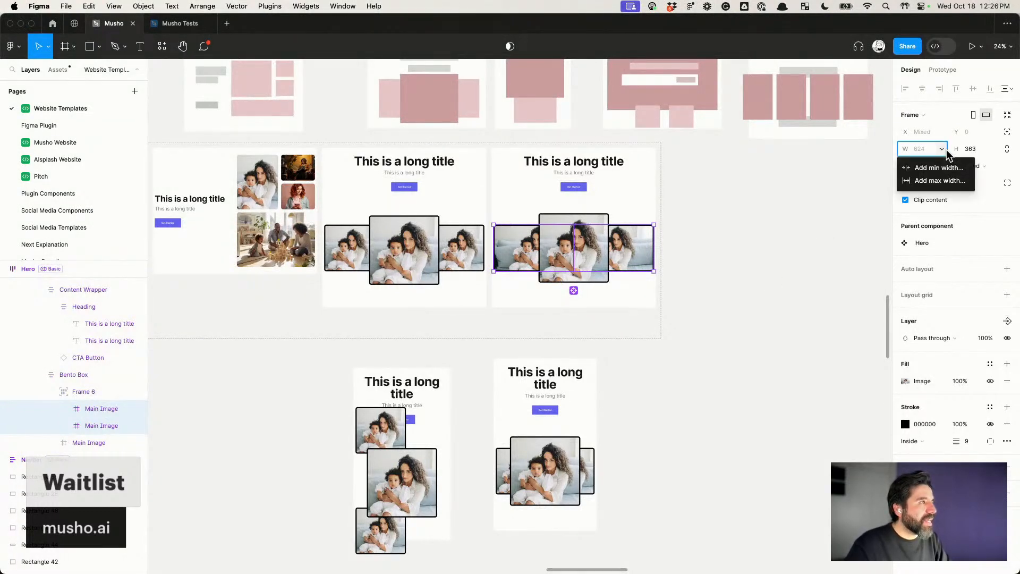
left_click(946, 180)
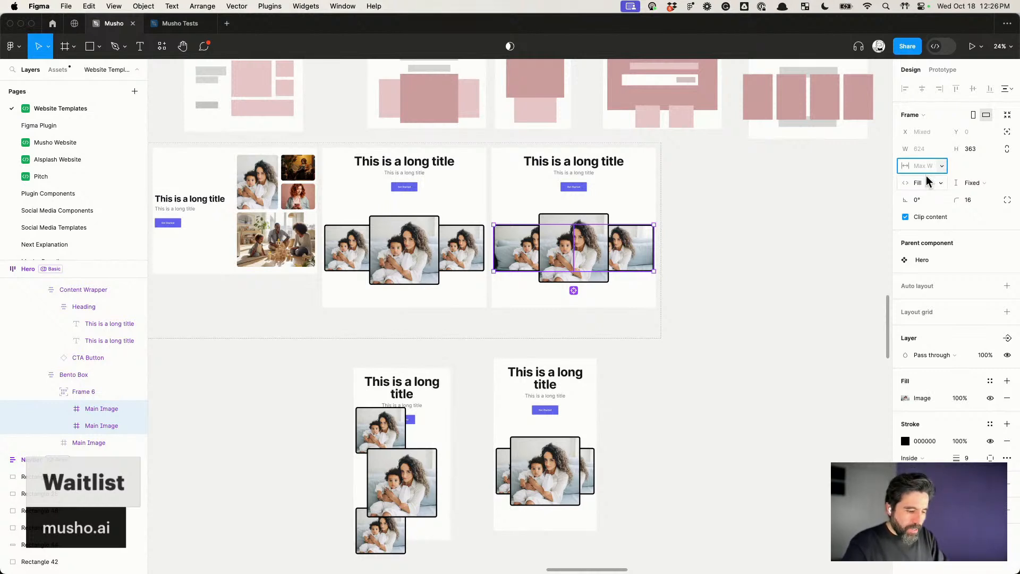
type("180")
key("Return")
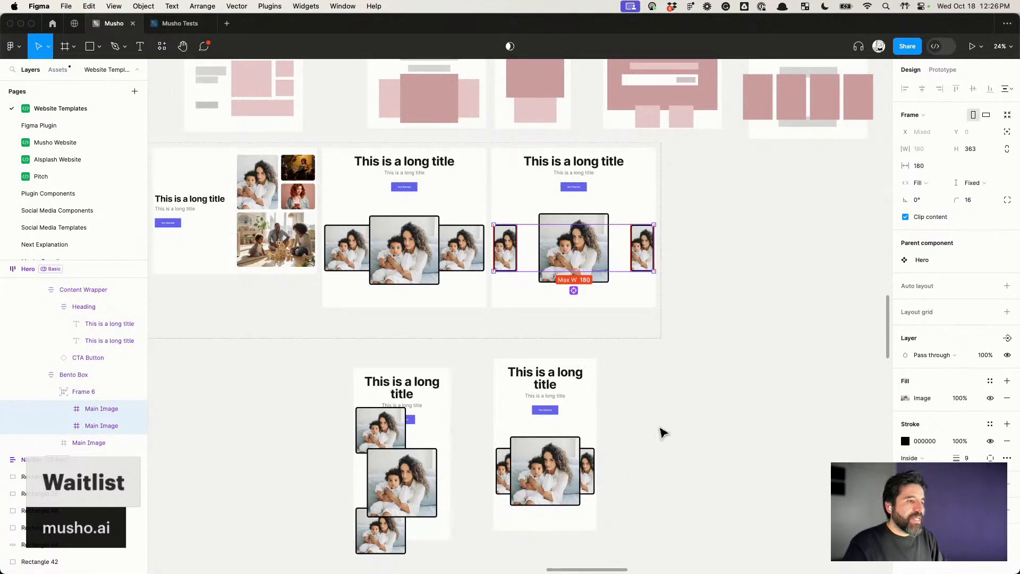
Step: Try a maximum width of 540 on the frame holding the side images in the duplicated variant
scroll(664, 433, "down", 2)
left_click(678, 380)
left_click(562, 434)
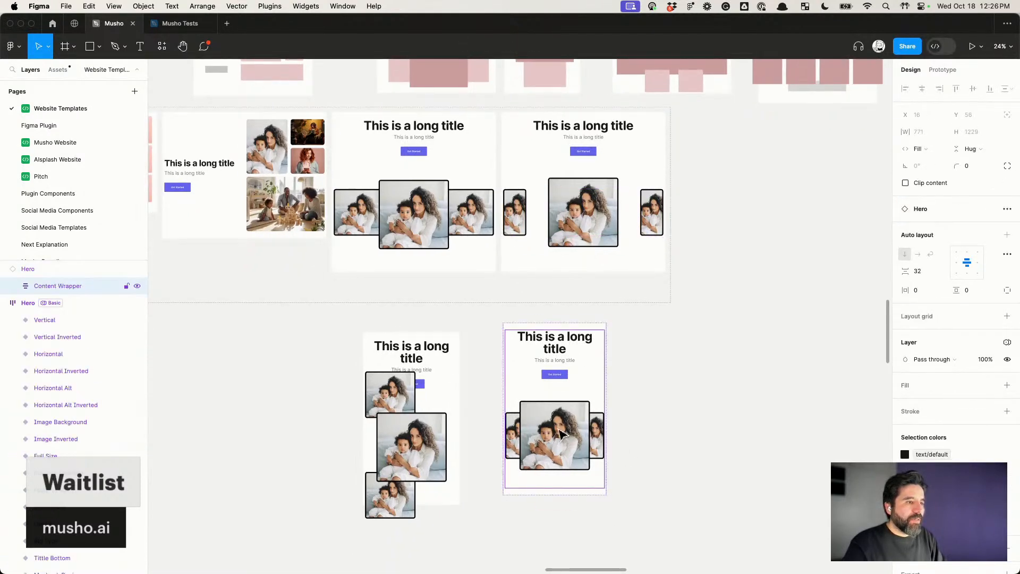
left_click(604, 425)
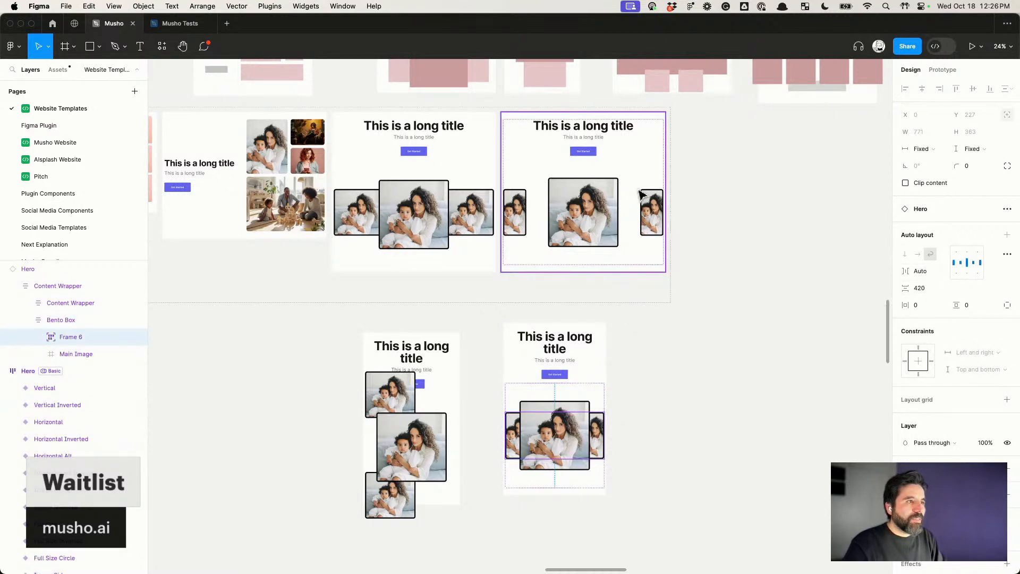
left_click(652, 210)
left_click(652, 211)
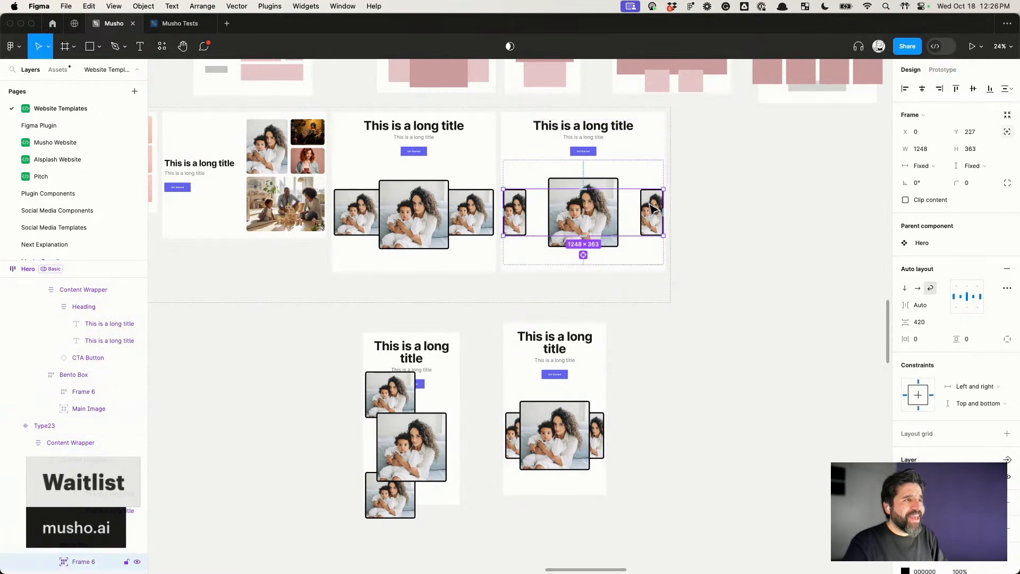
scroll(652, 211, "up", 5)
scroll(652, 208, "up", 1)
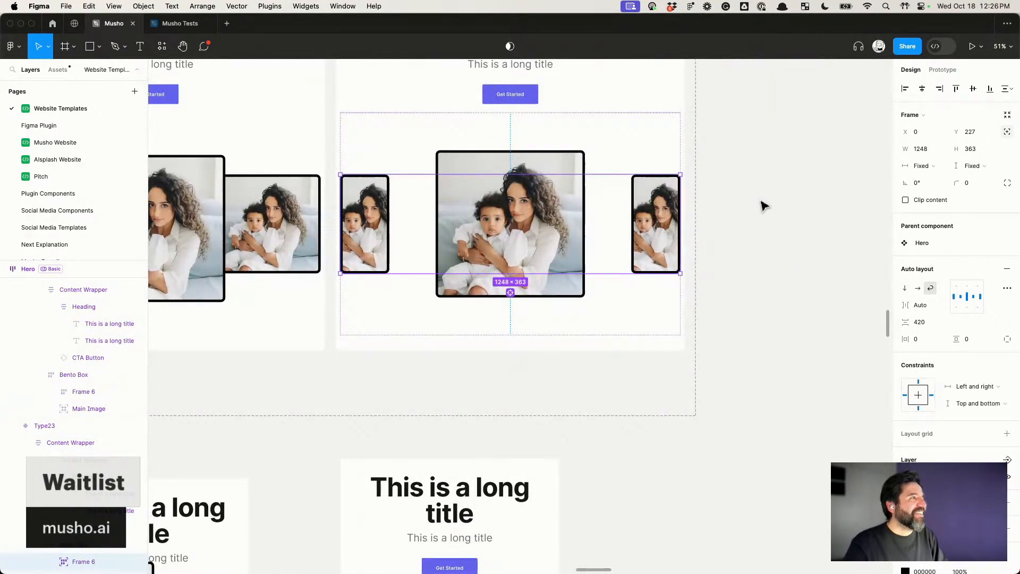
left_click(942, 149)
left_click(955, 181)
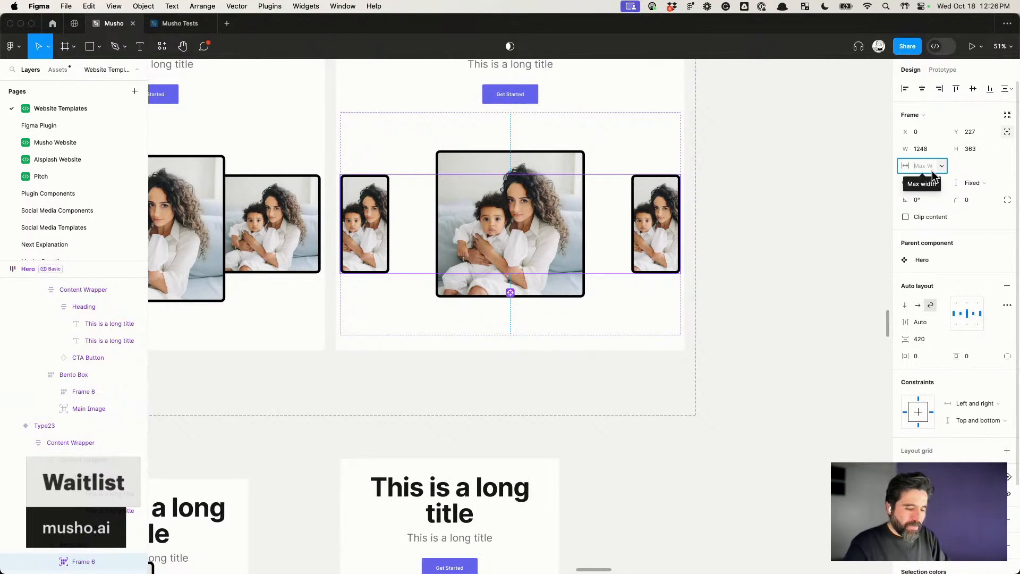
type("54")
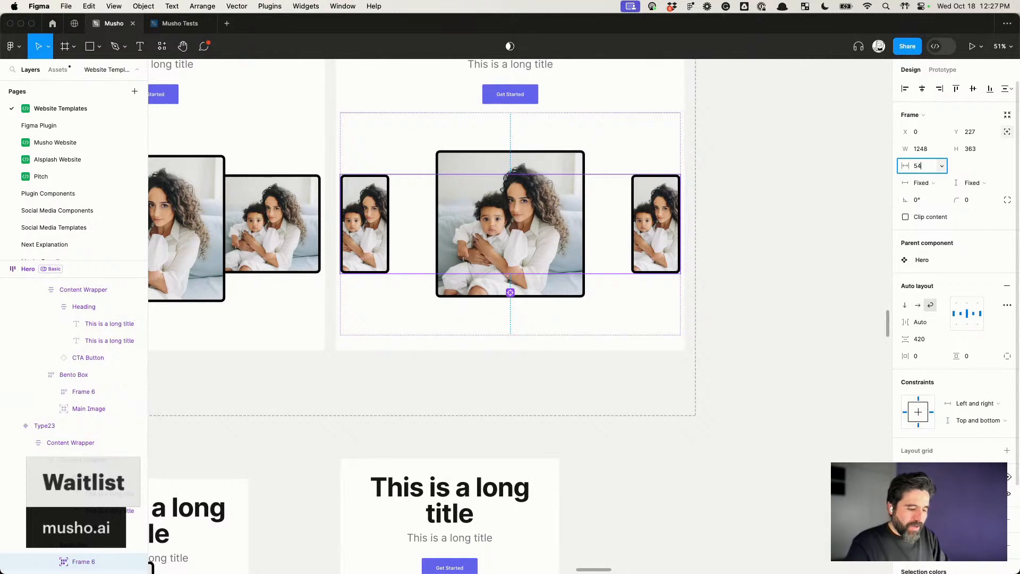
type("0")
key("Return")
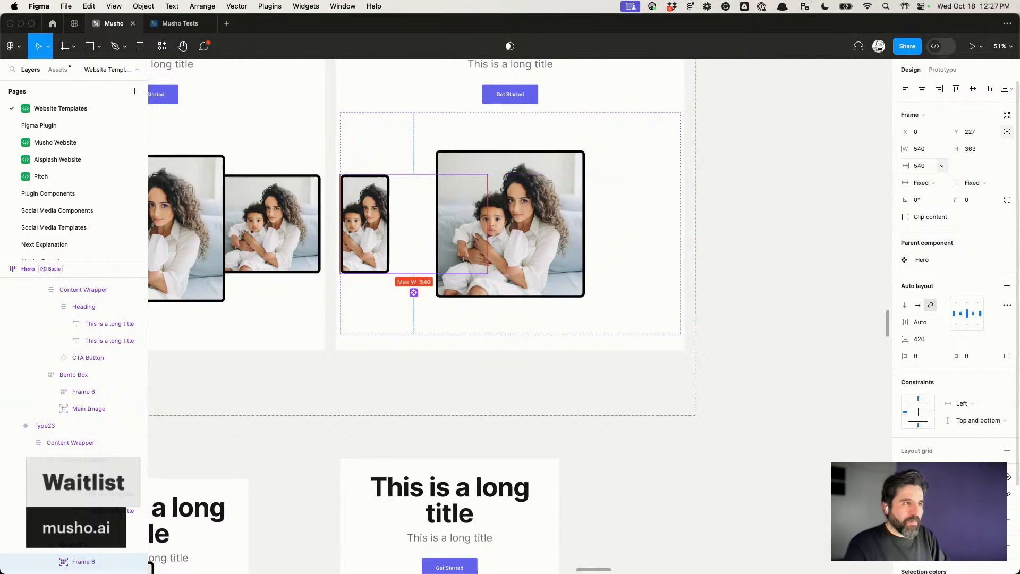
Step: Remove the maximum width from the side images' frame and add a minimum width of 180
left_click(943, 167)
left_click(946, 186)
left_click(944, 152)
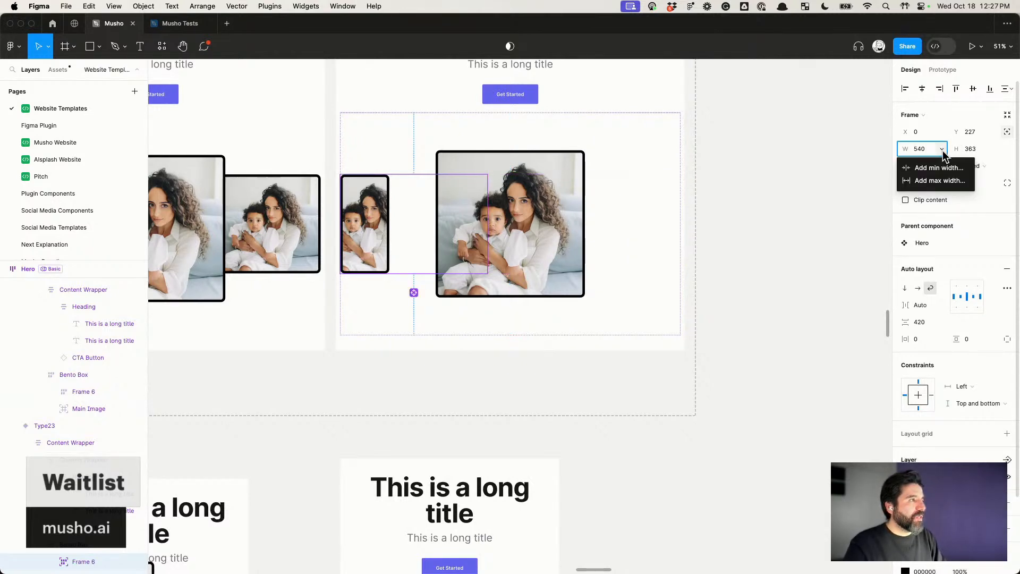
left_click(954, 169)
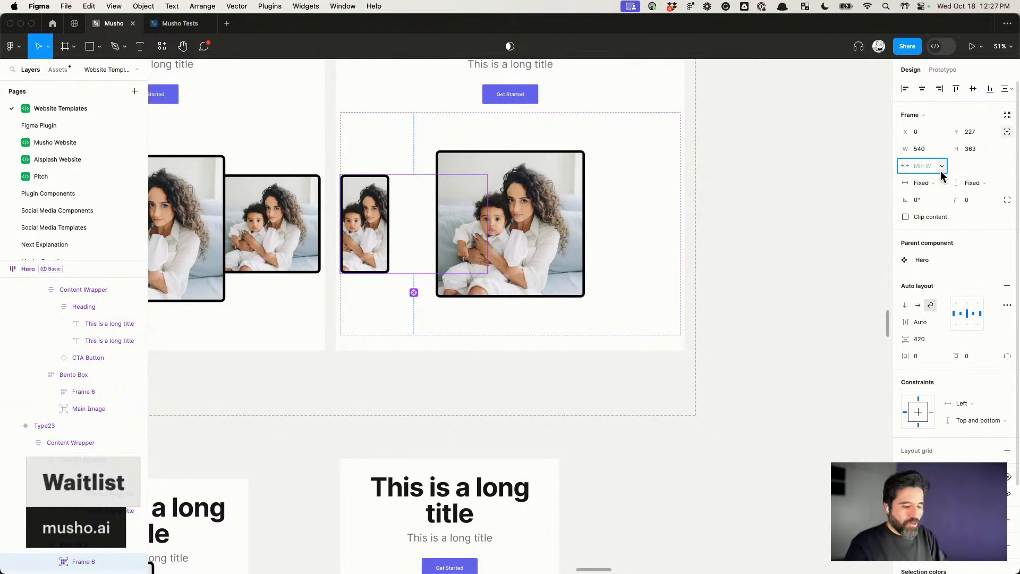
type("180")
key("Return")
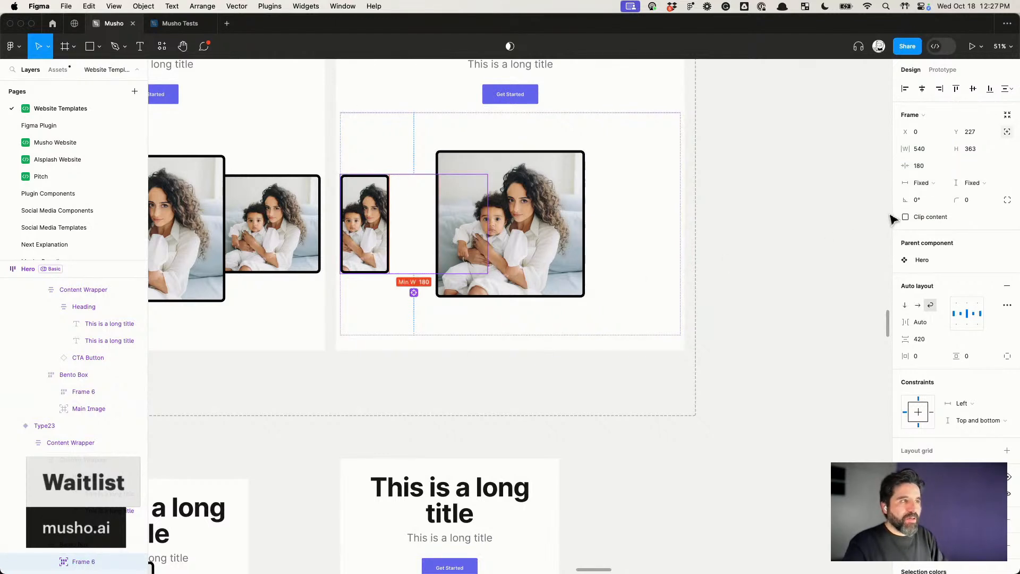
left_click(942, 167)
left_click(943, 167)
left_click(945, 149)
left_click(949, 181)
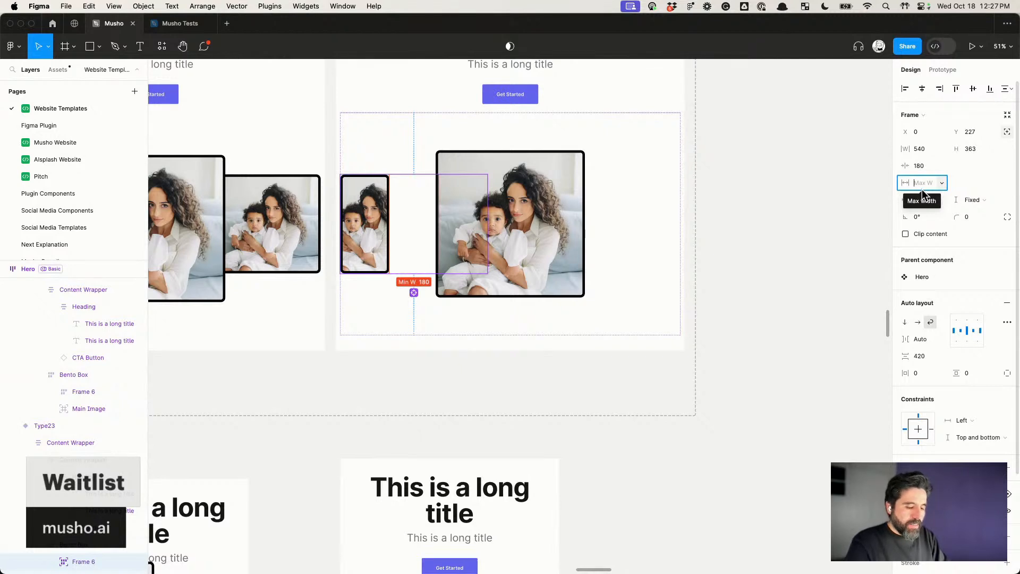
left_click(533, 199)
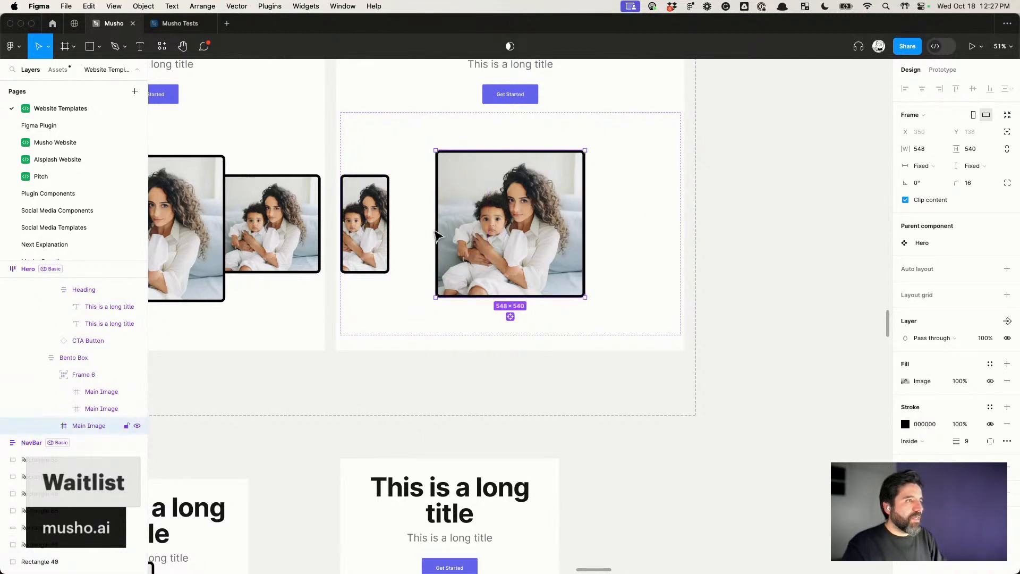
Step: Set the maximum width of both side images in the duplicated variant to 420
left_click(376, 225, "super")
key("super+a")
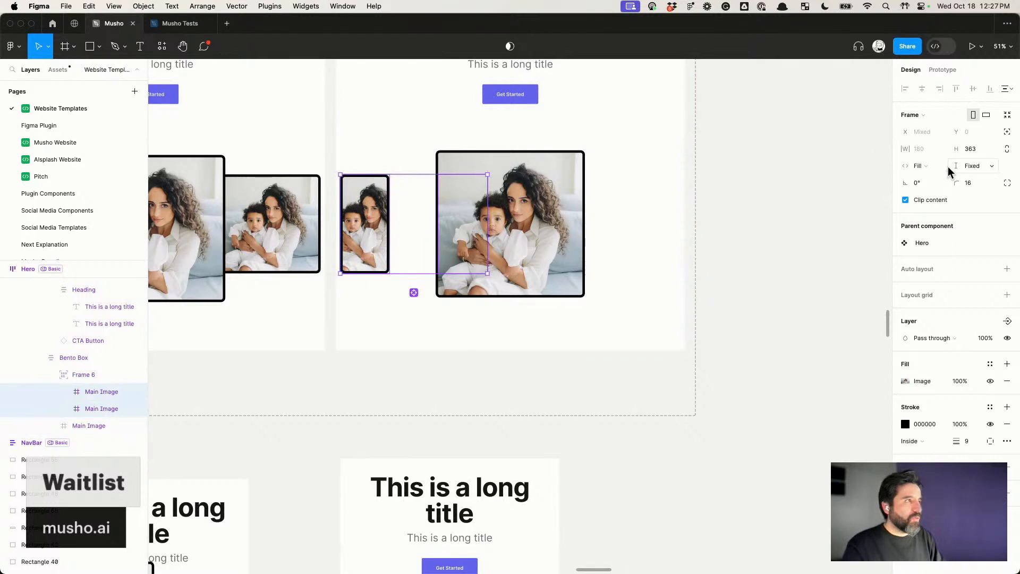
left_click(942, 150)
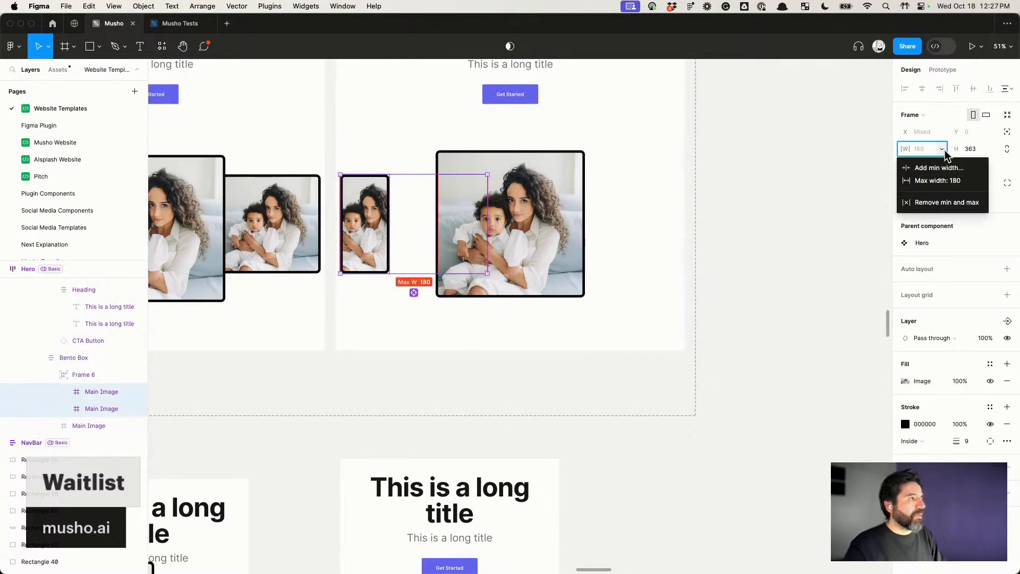
left_click(959, 181)
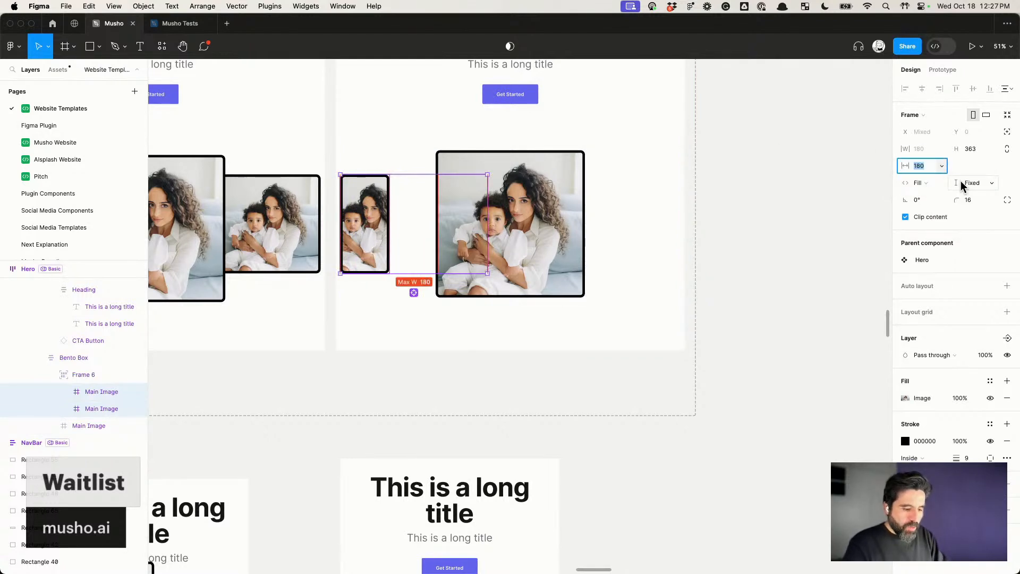
type("420")
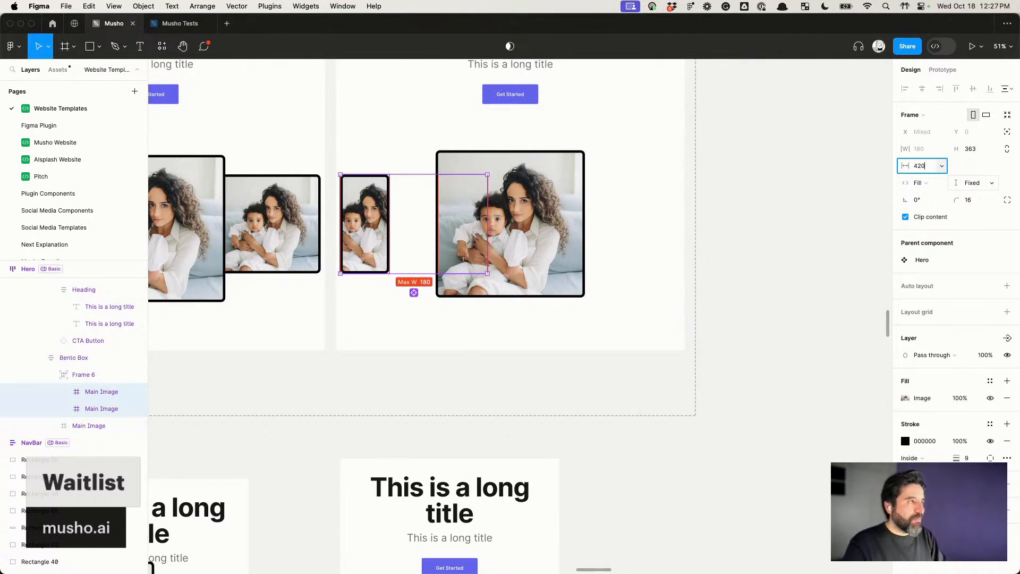
key("Return")
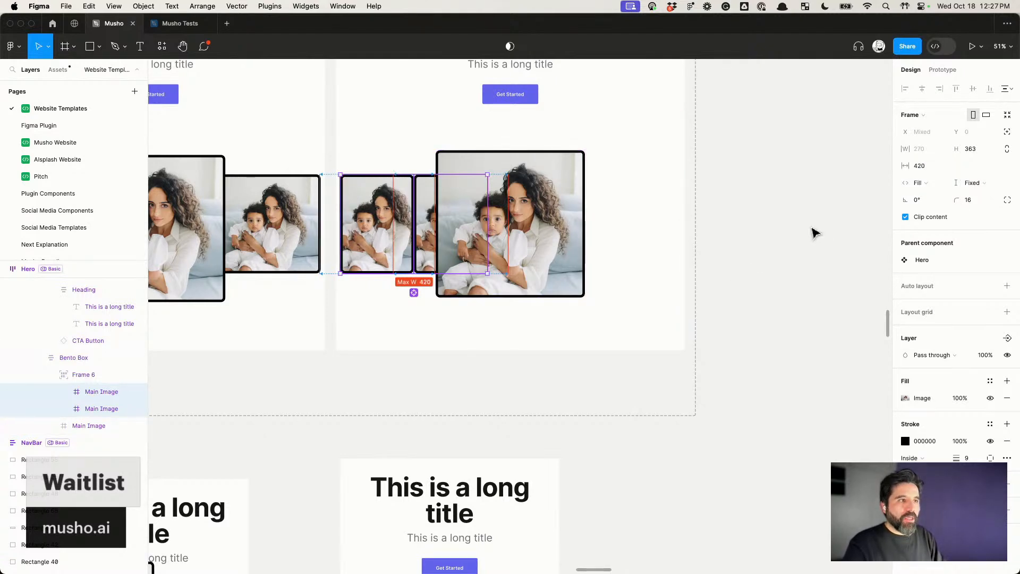
Step: Resize the side images' frame to 1248 by 816 so it covers the whole image area of the duplicated variant
scroll(772, 205, "down", 5)
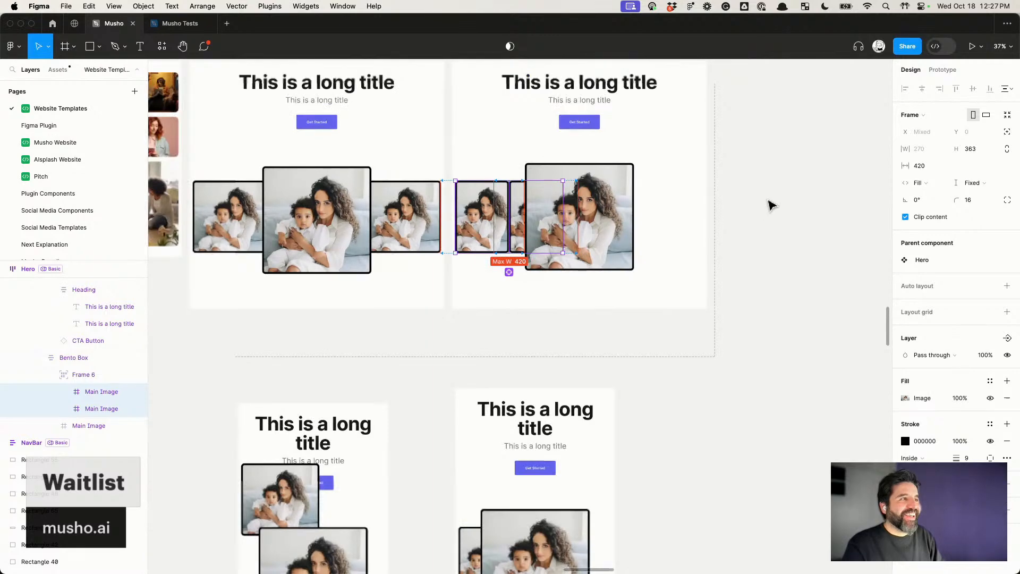
scroll(772, 205, "down", 2)
key("shift+a")
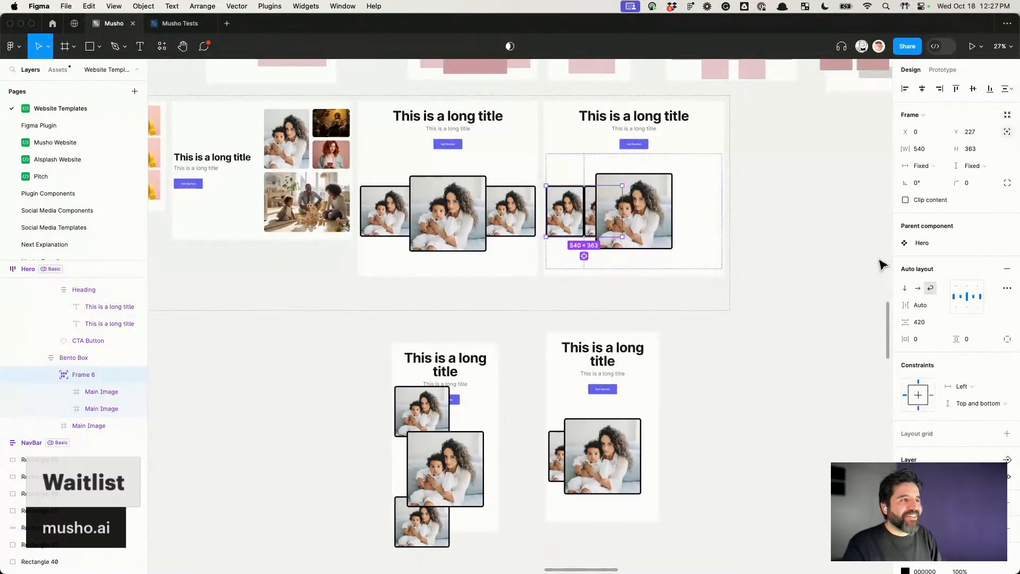
left_click(929, 165)
left_click(779, 260)
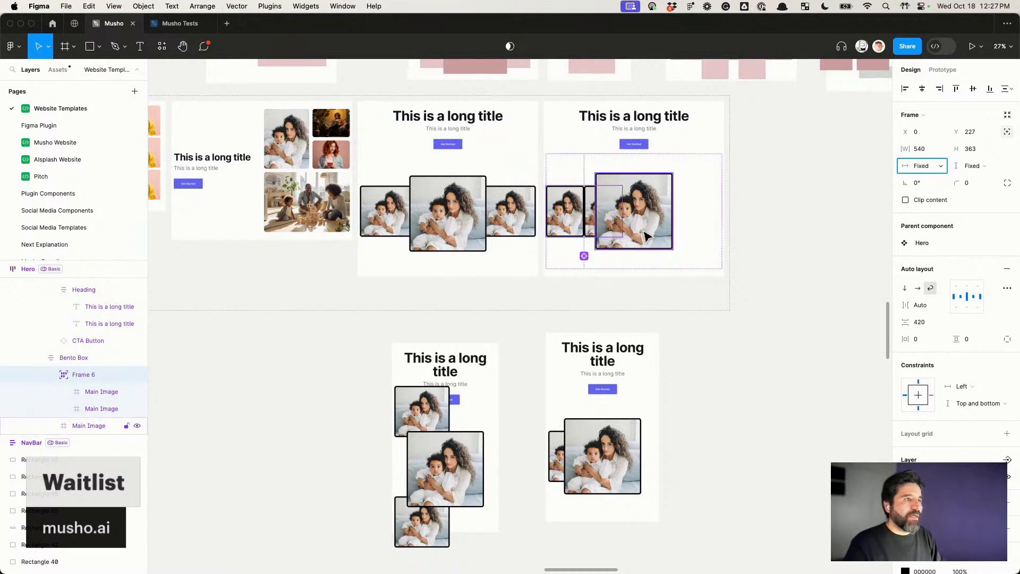
double_click(589, 214)
key("Escape")
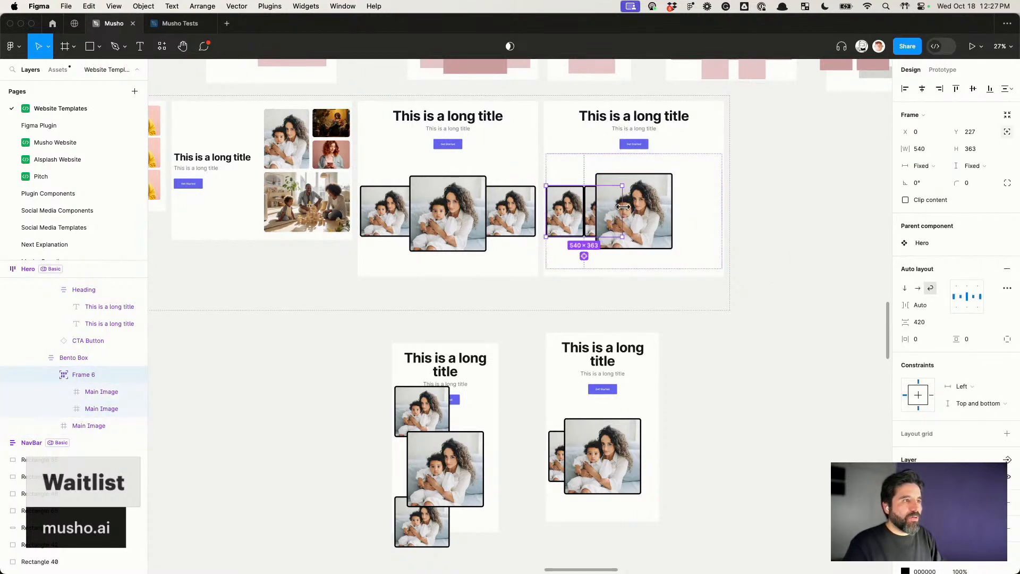
left_click_drag(622, 207, 737, 221)
mouse_move(648, 186)
left_mouse_down()
mouse_move(647, 154)
mouse_move(648, 173)
left_mouse_up()
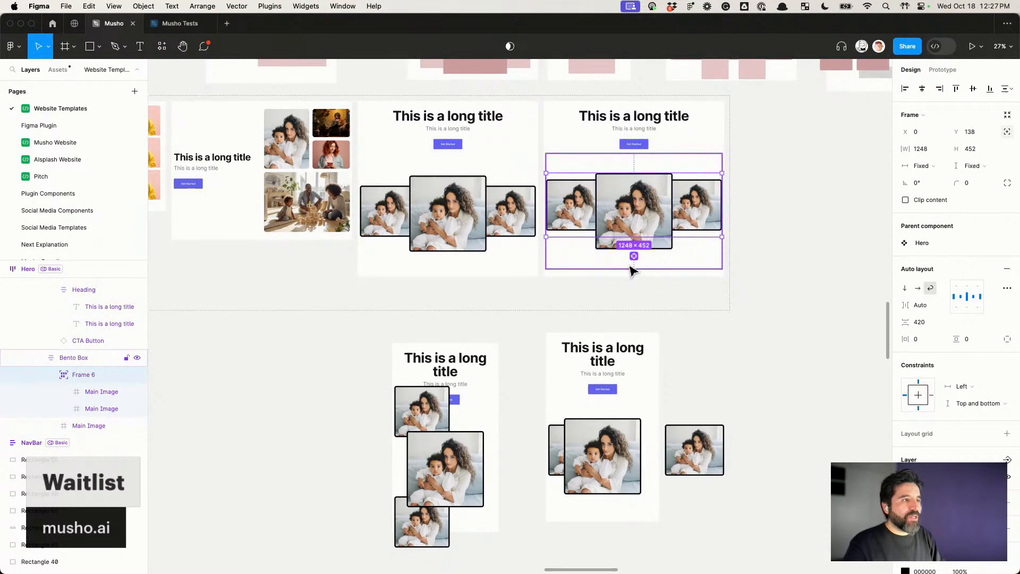
left_click_drag(626, 238, 627, 270)
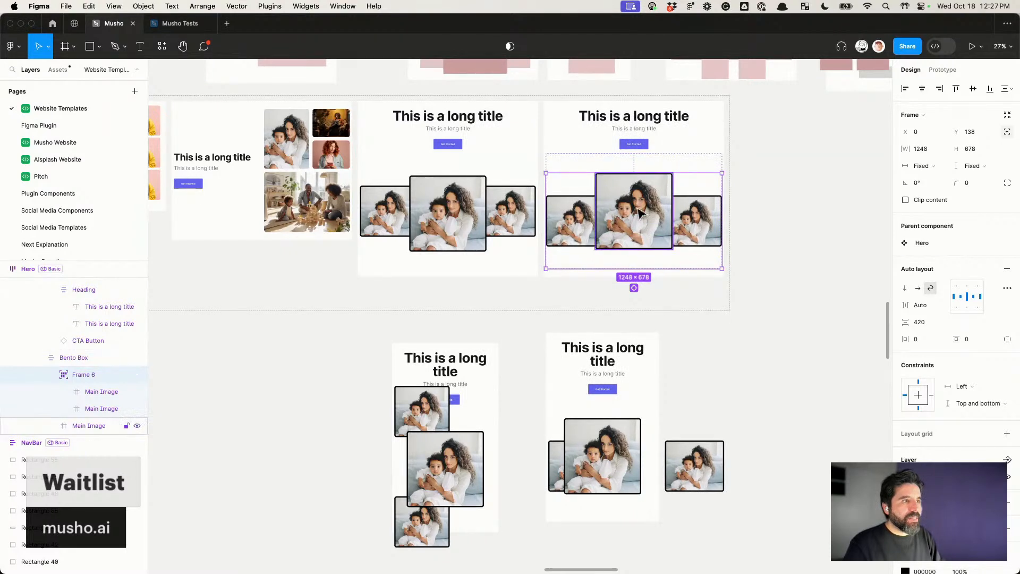
left_click_drag(637, 172, 637, 155)
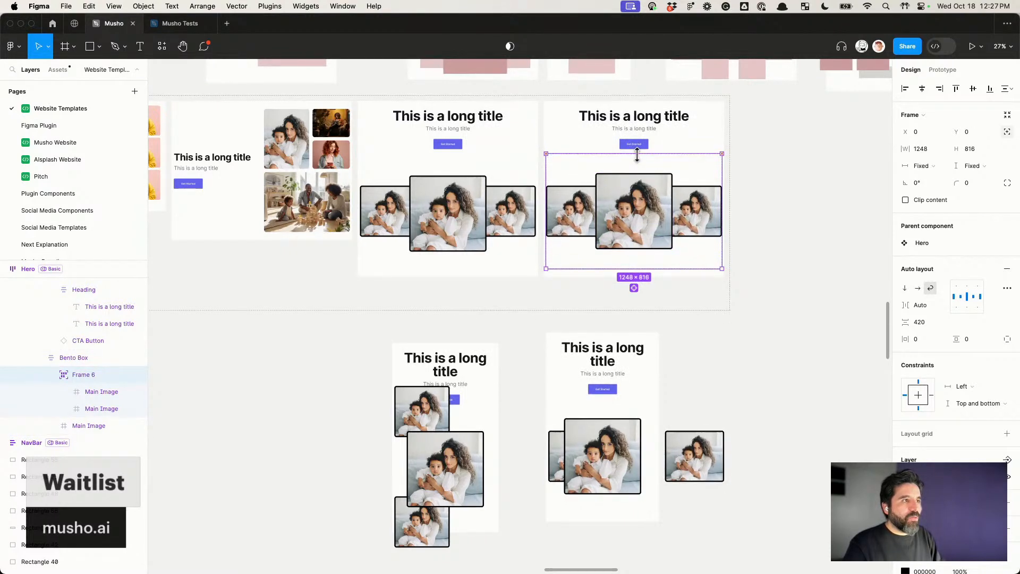
left_click(827, 308)
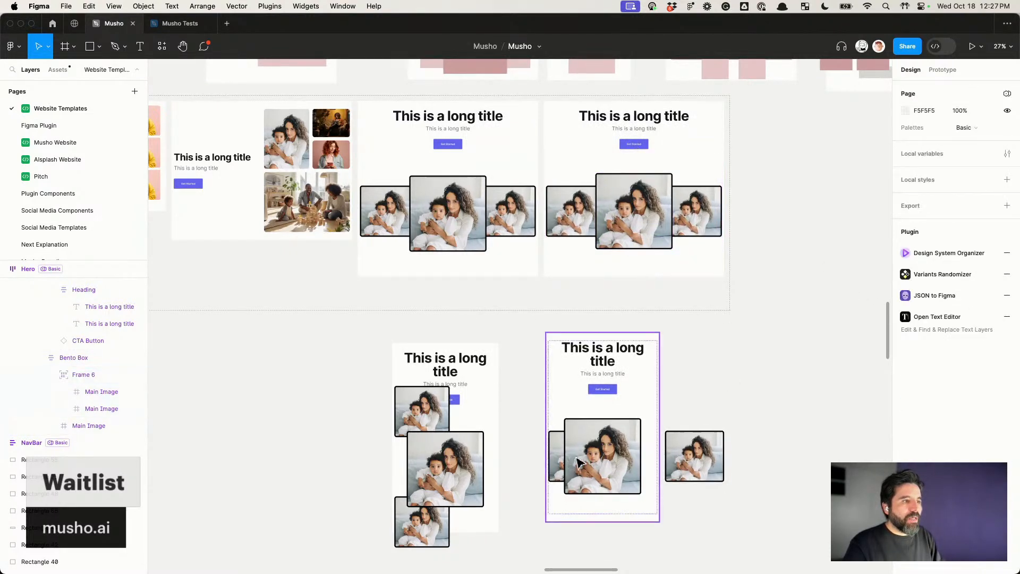
Step: Compare Left and Right horizontal constraints on the side images' frame in the duplicated variant, and leave it set to Right
left_click(702, 228)
left_click(714, 215)
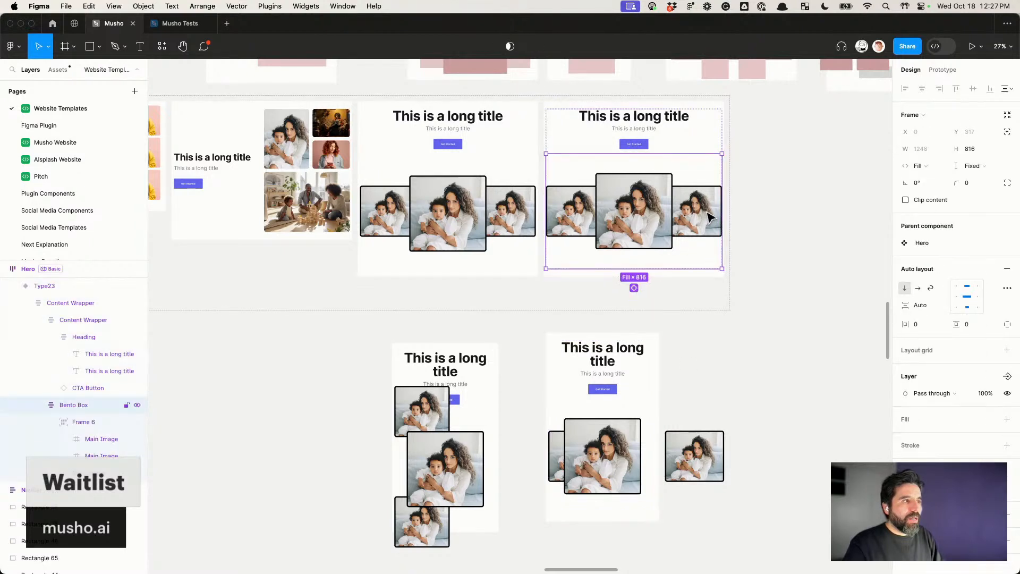
left_click(713, 215)
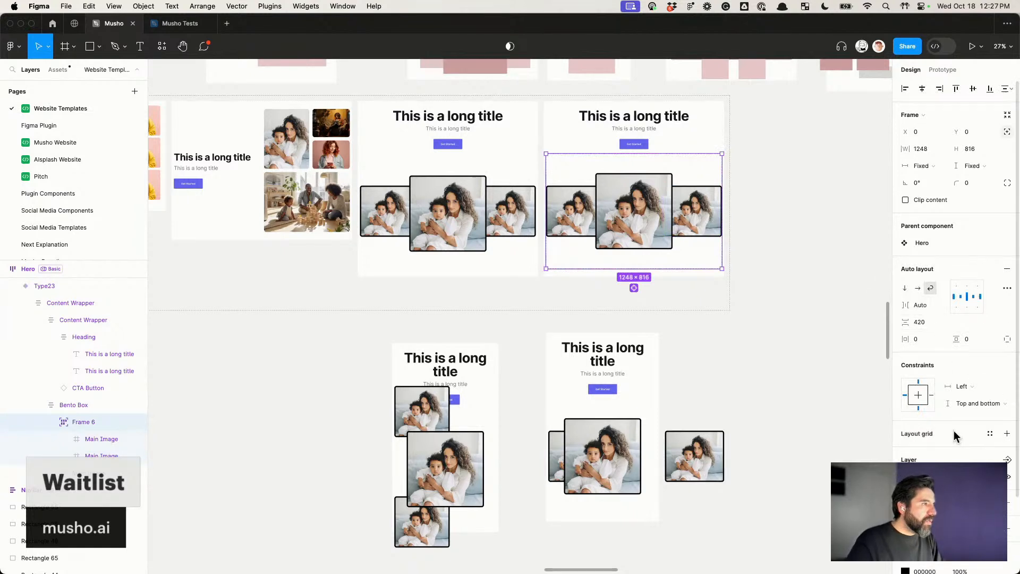
left_click(931, 394)
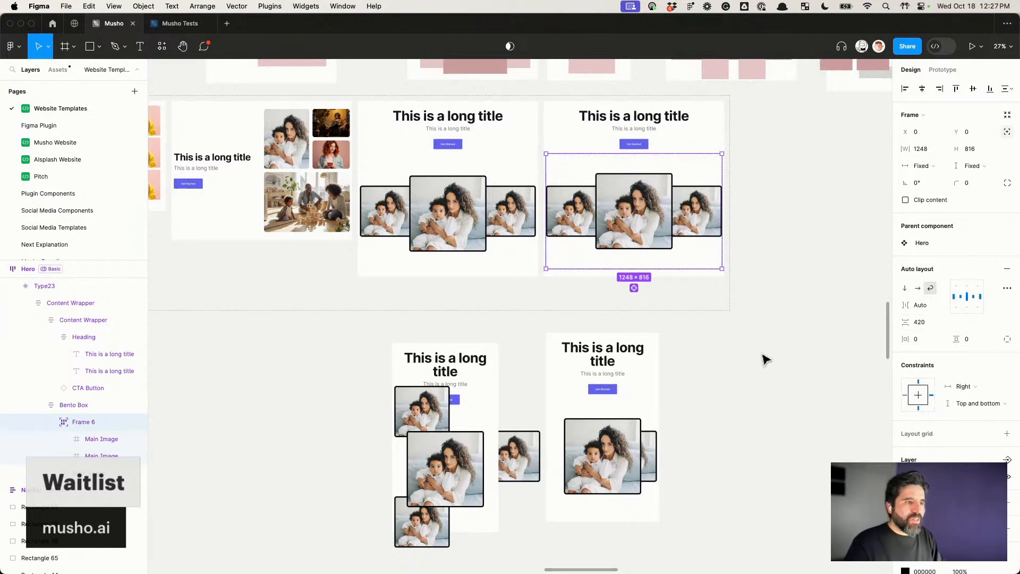
left_click(905, 396)
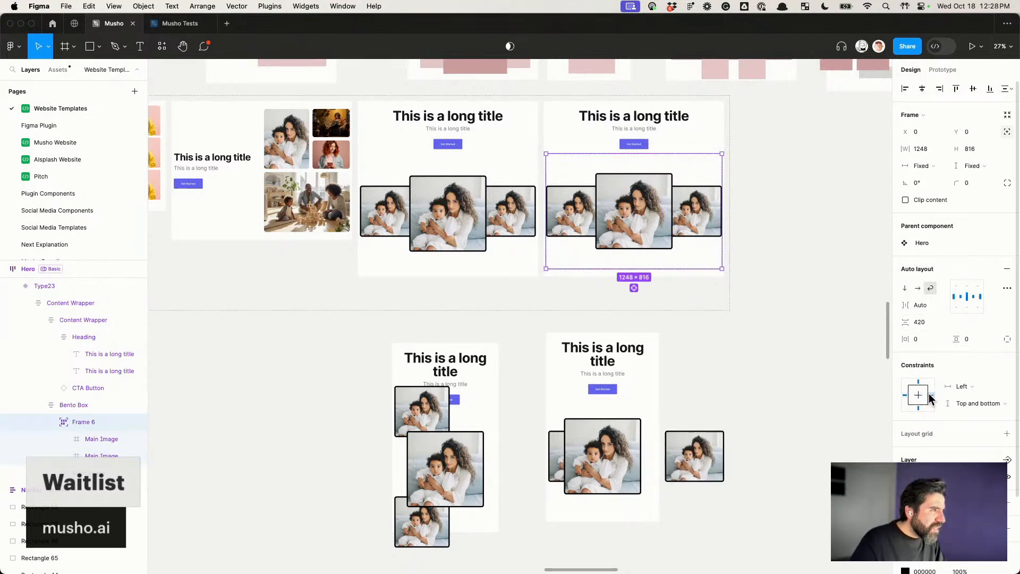
left_click(931, 394)
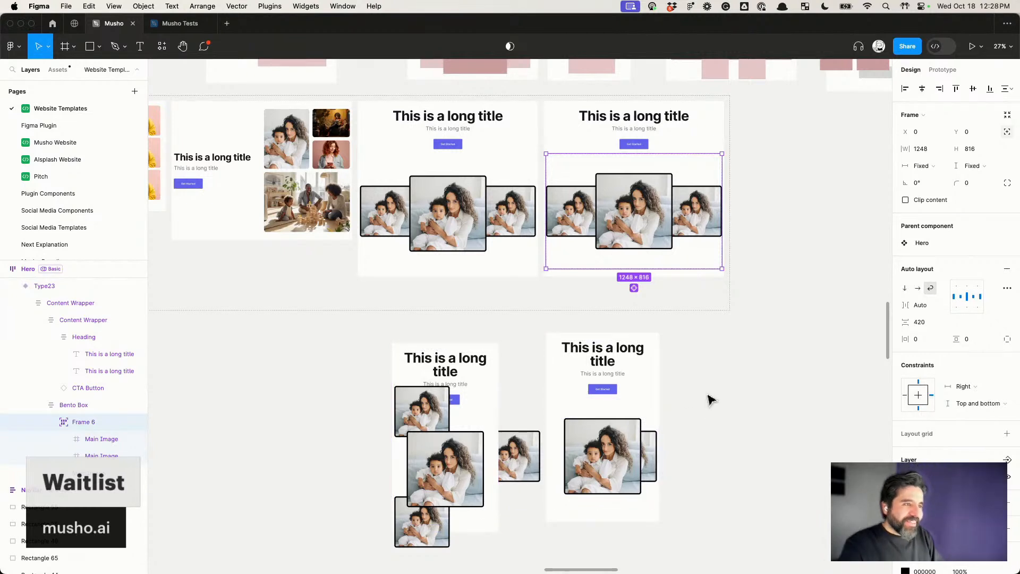
left_click(710, 212)
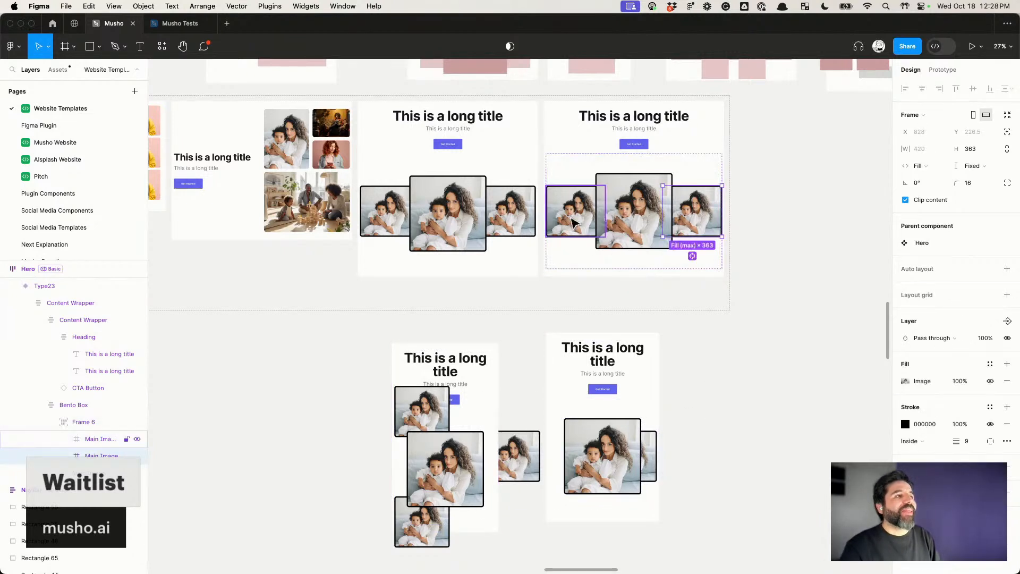
left_click(575, 222, "shift")
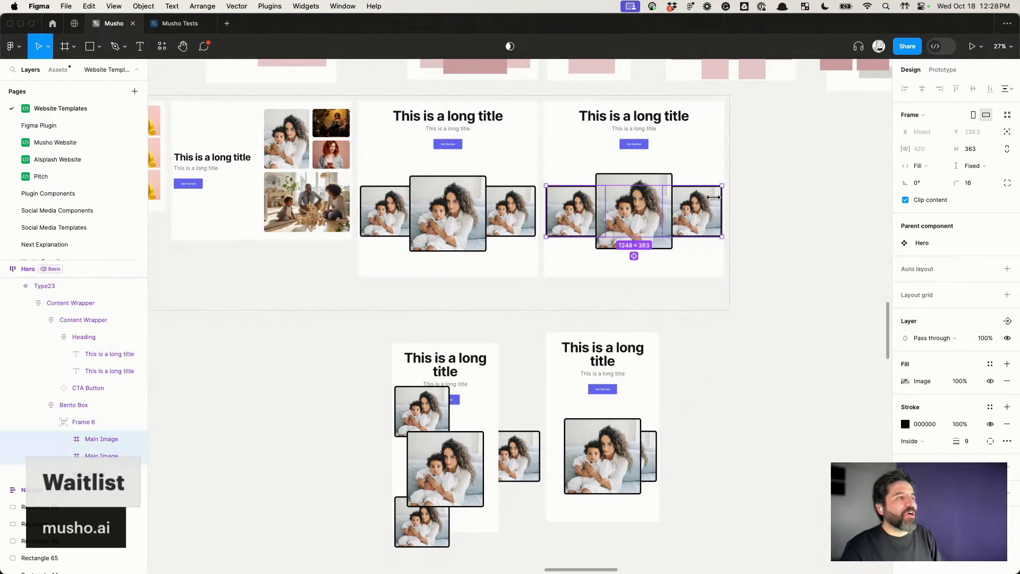
left_click(704, 183)
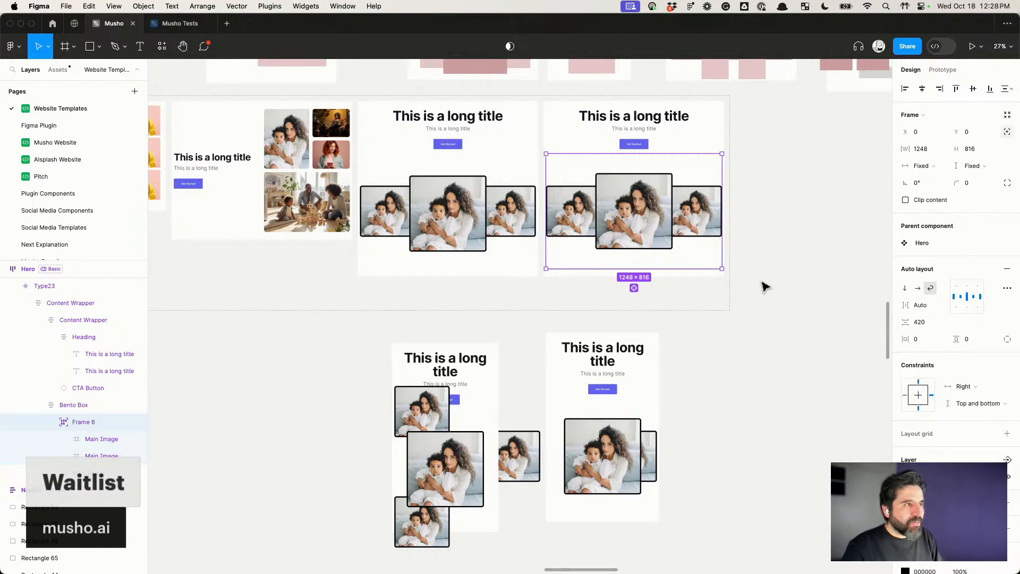
left_click(710, 217)
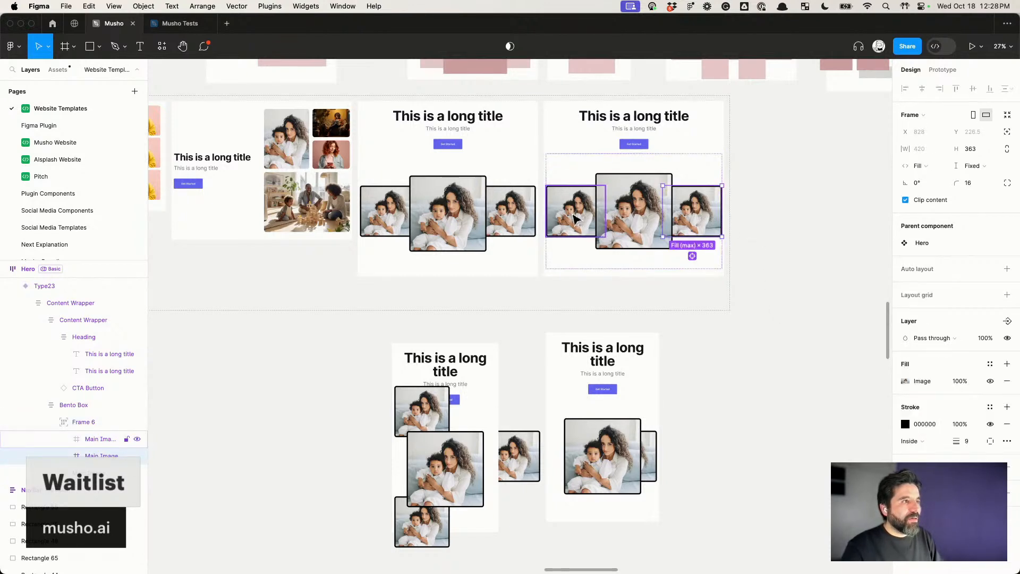
key("Escape")
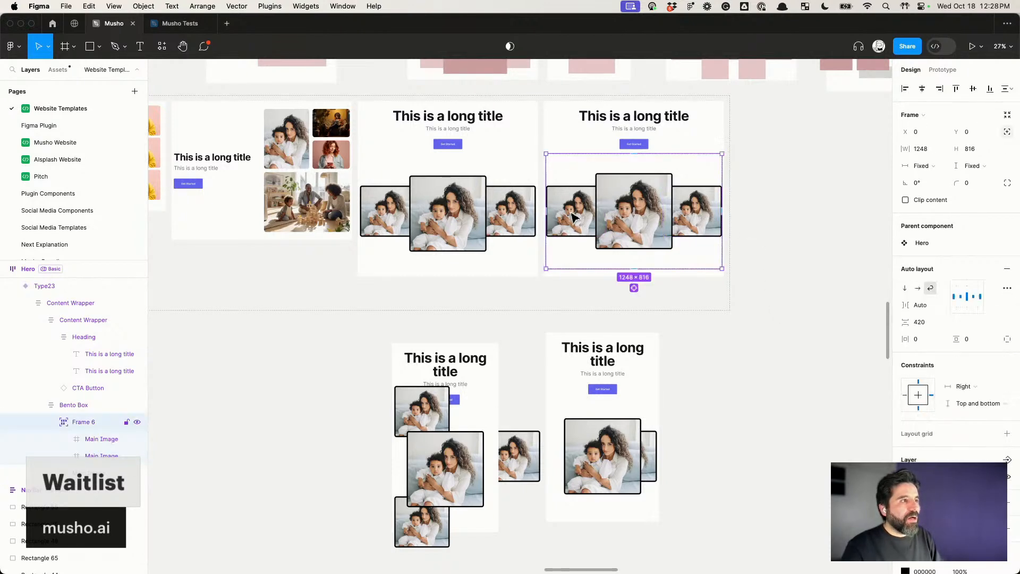
Step: Raise the minimum width of the side images' frame in the duplicated variant to 304
left_click(945, 151)
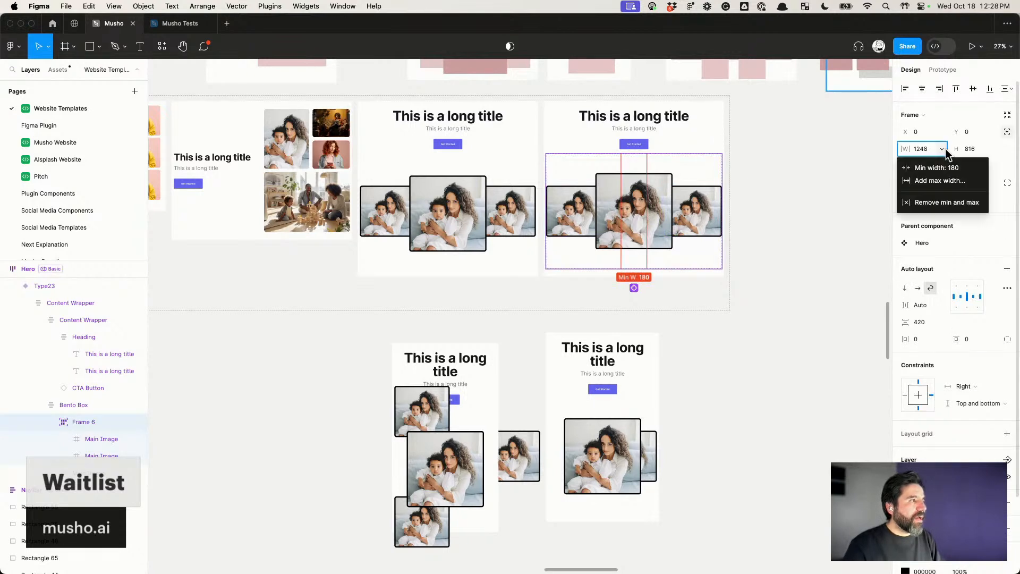
left_click(970, 170)
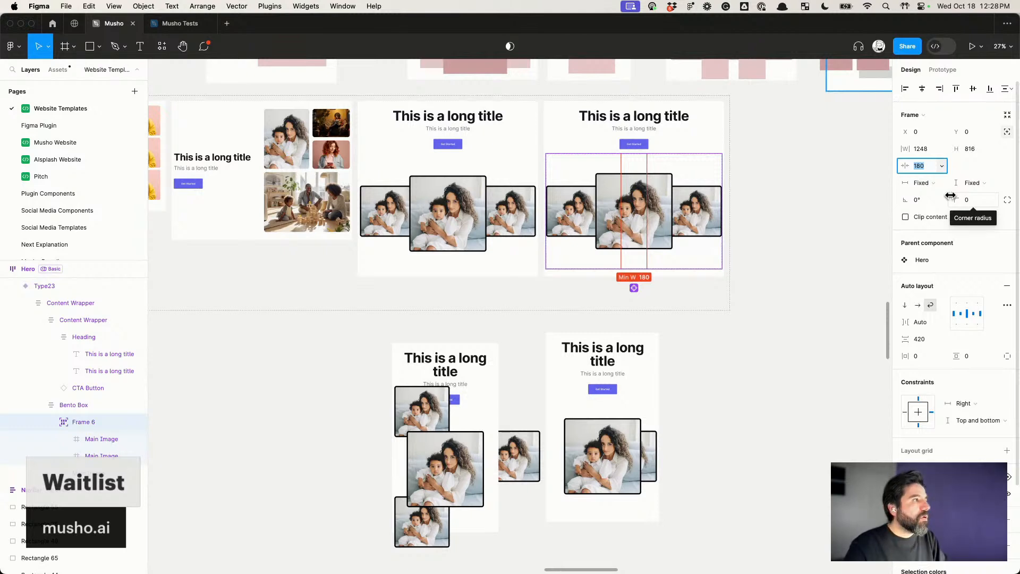
type("240")
key("Return")
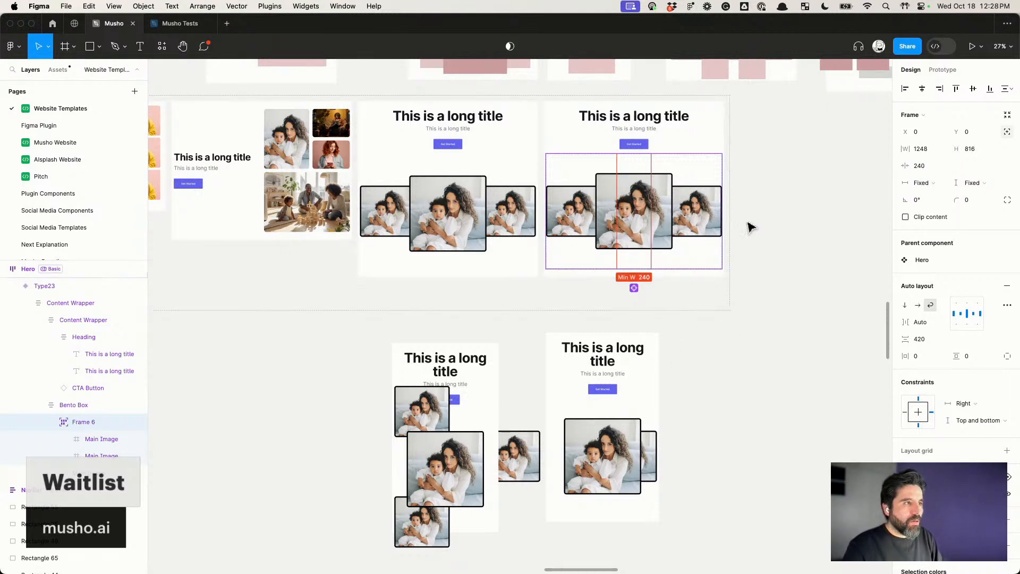
key("shift+Up")
key("shift+Up")
key("shift+Up")
key("shift+Up")
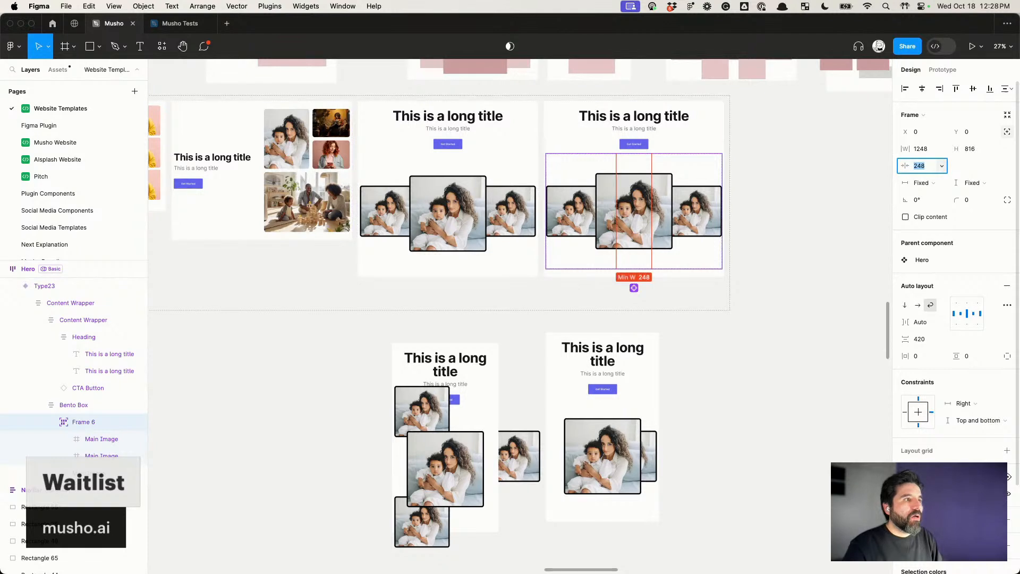
key("shift+Up")
key("shift+Up")
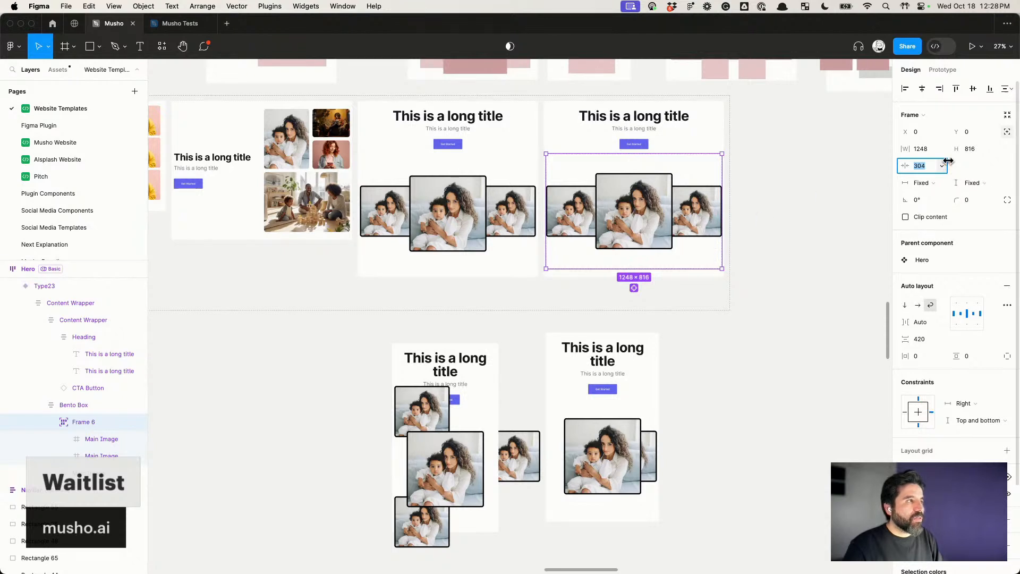
left_click(943, 150)
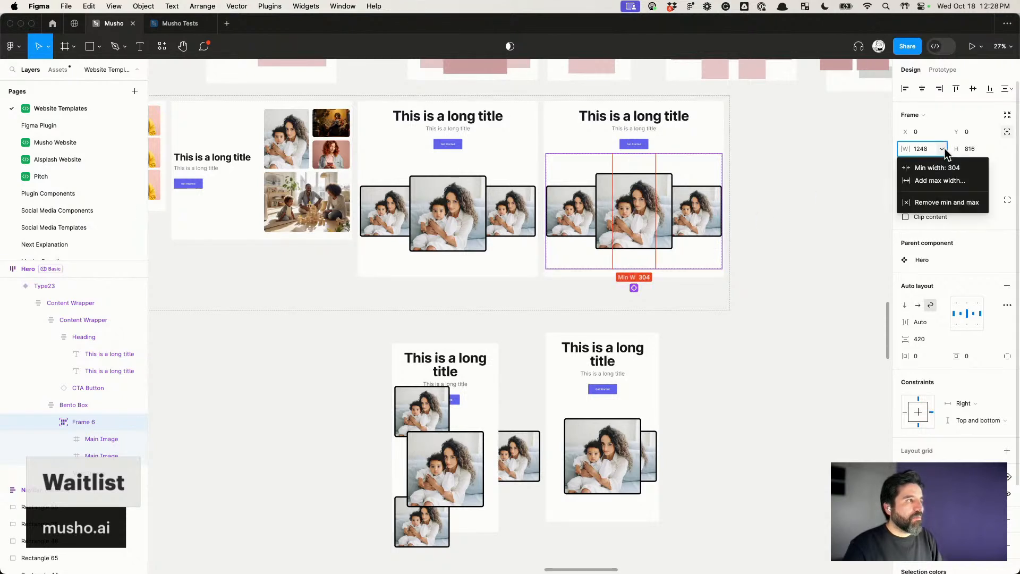
left_click(943, 151)
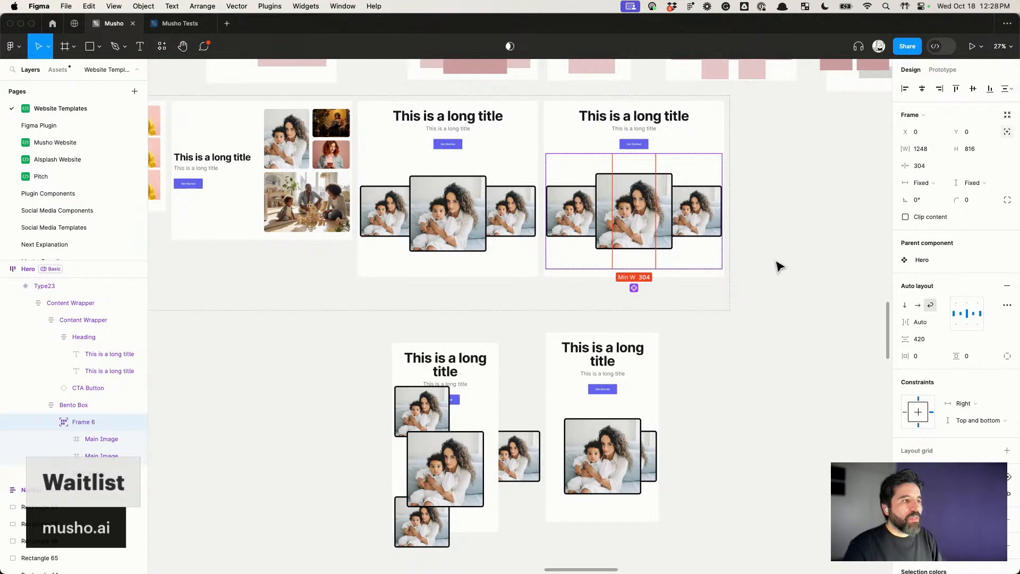
left_click(939, 186)
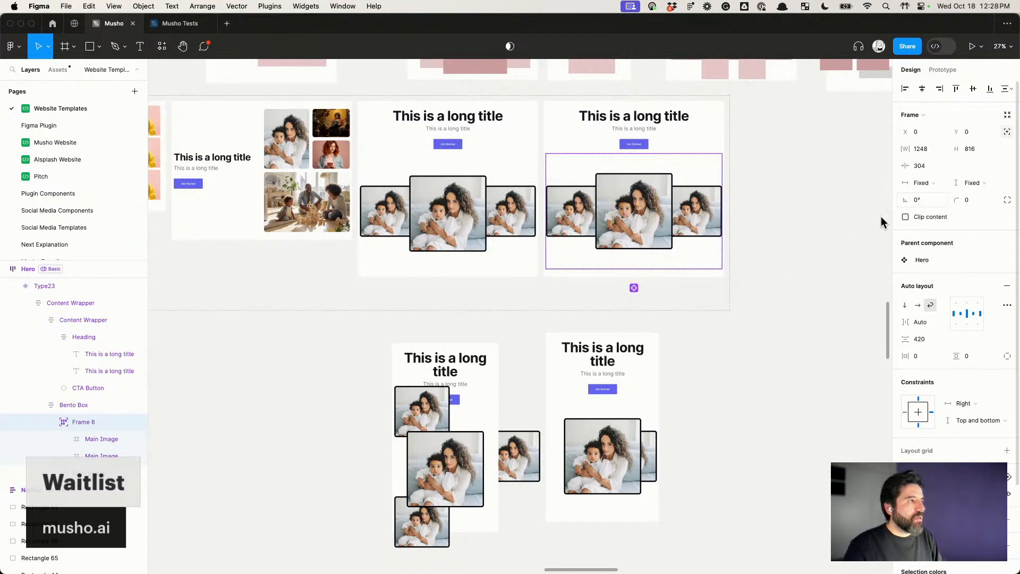
left_click(943, 182)
Step: Move the duplicated variant's narrow test instance to X 27121, Y -2073, away from the other instance
left_click(790, 287)
scroll(738, 262, "down", 2)
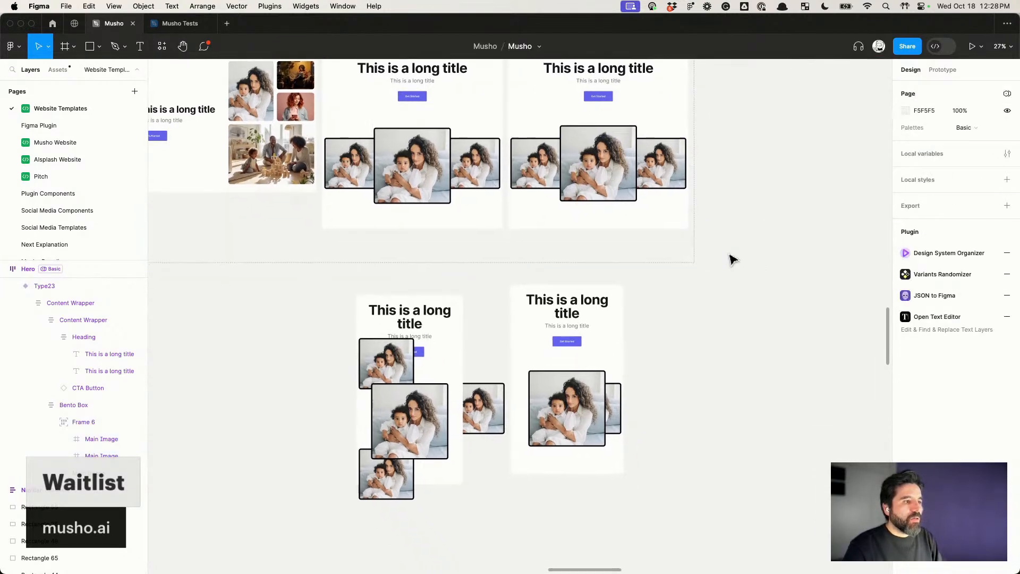
left_click(564, 346)
left_click_drag(577, 373, 657, 358)
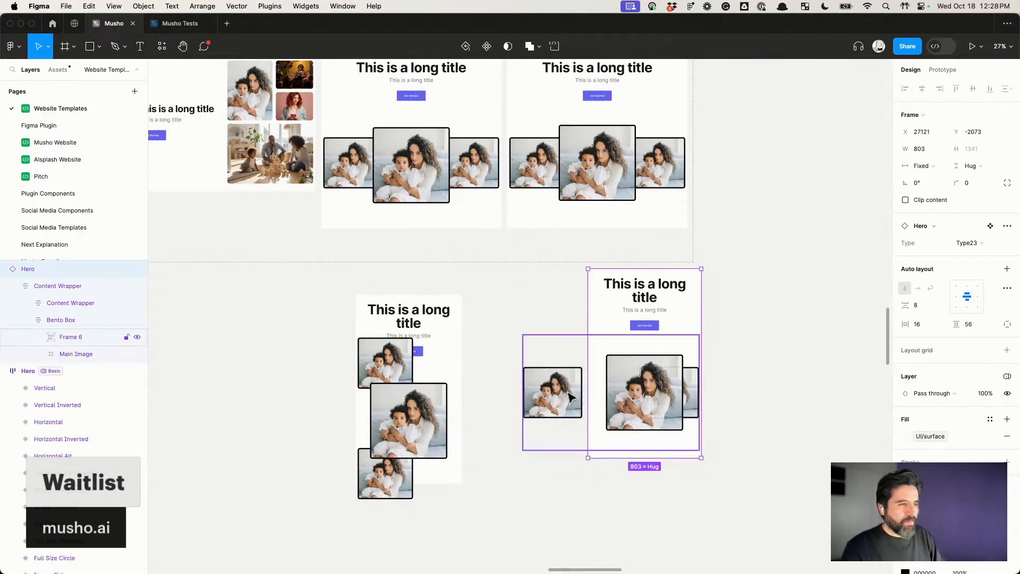
left_click(562, 394, "super")
key("shift+Return")
left_click(631, 379)
left_click(797, 190)
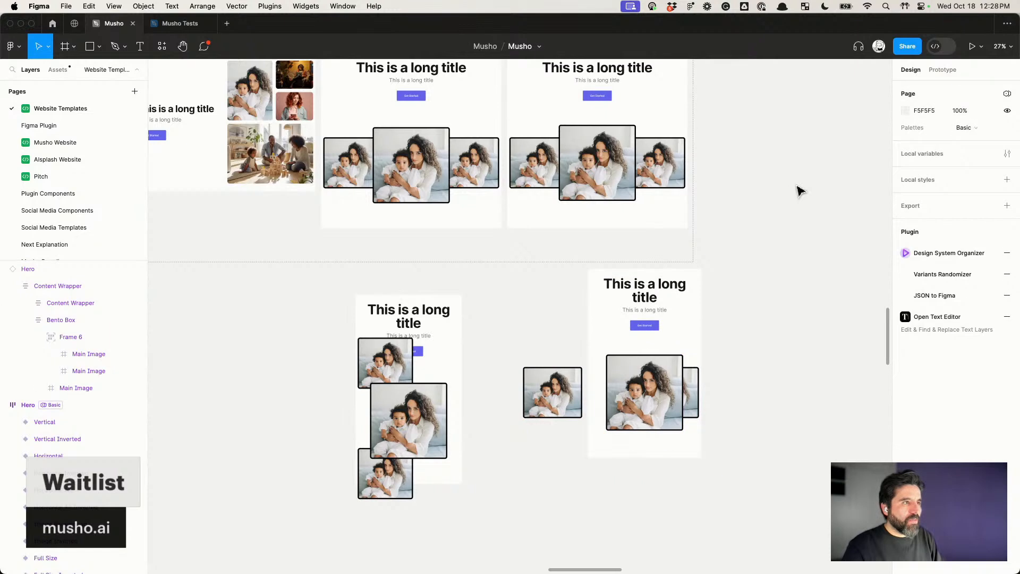
Step: Compare Center, Left and Right horizontal constraints on the side images' frame in the duplicated variant, and leave it set to Left
scroll(791, 194, "up", 2)
double_click(690, 219)
left_click(673, 230)
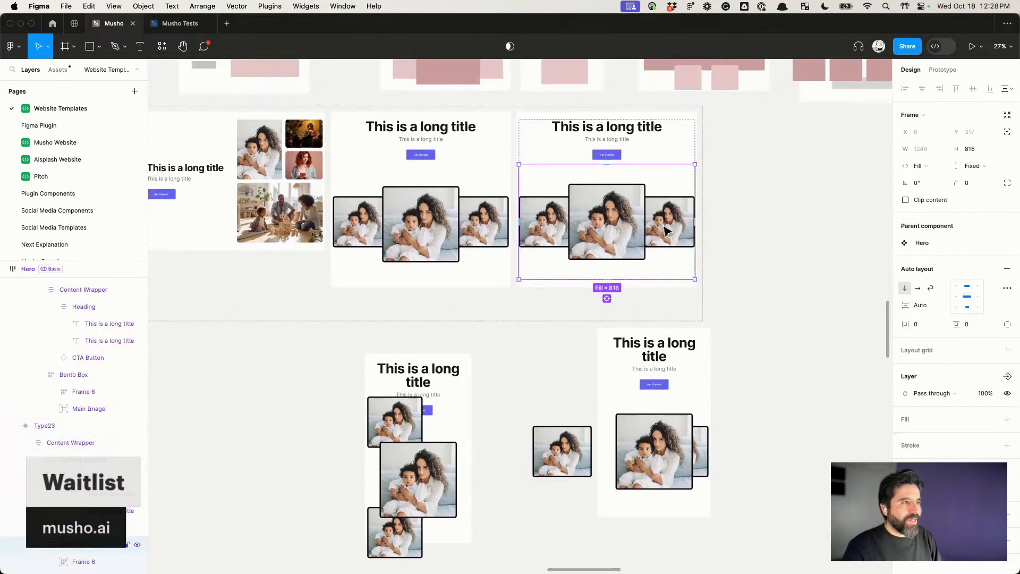
left_click(552, 227)
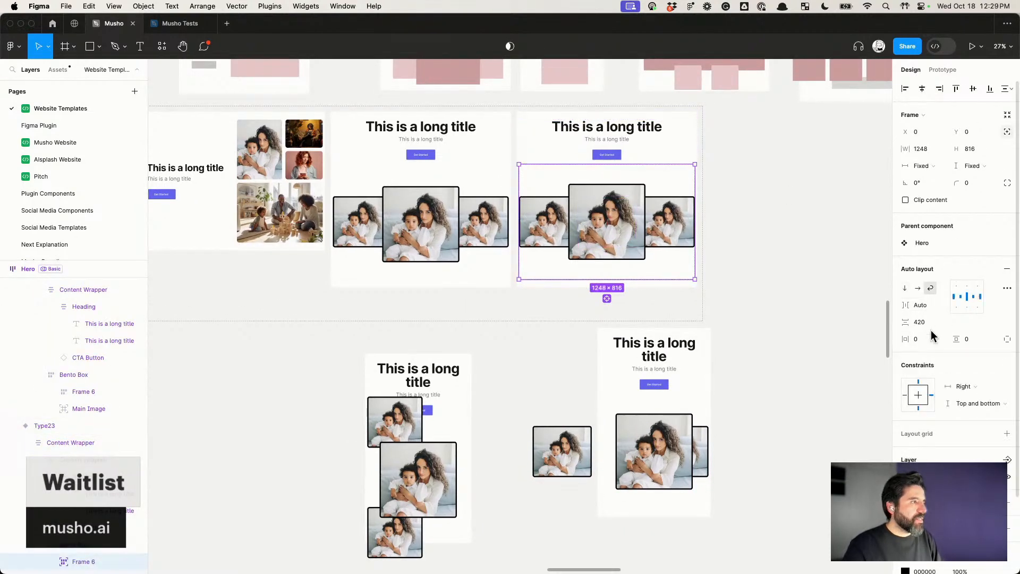
left_click(919, 399)
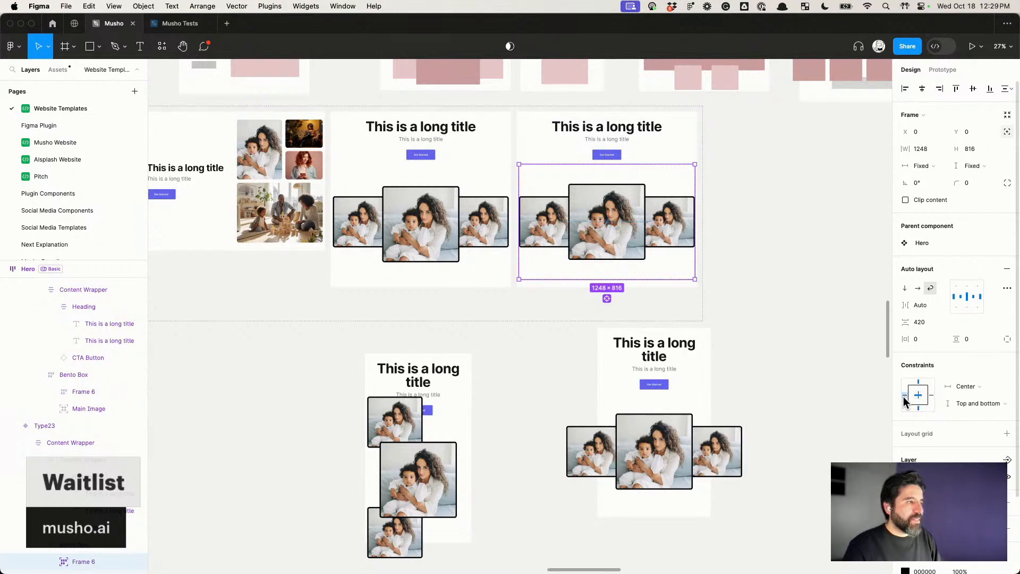
left_click(905, 396)
left_click(932, 397)
left_click(905, 397)
left_click(933, 397)
left_click(906, 398)
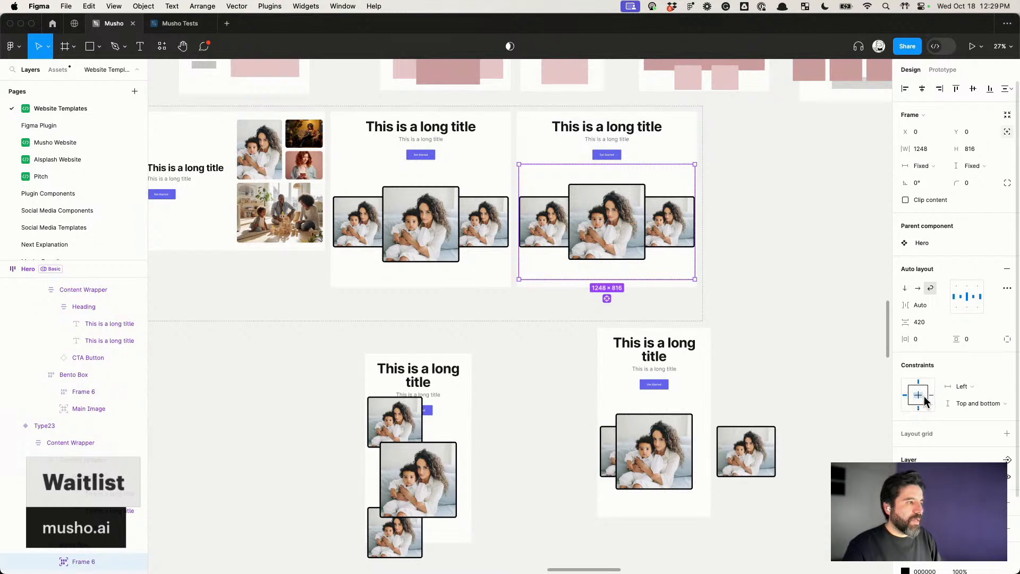
Step: Set the side images' frame to hug its contents horizontally, and try the Right constraint before returning it to Left
left_click(934, 167)
left_click(945, 178)
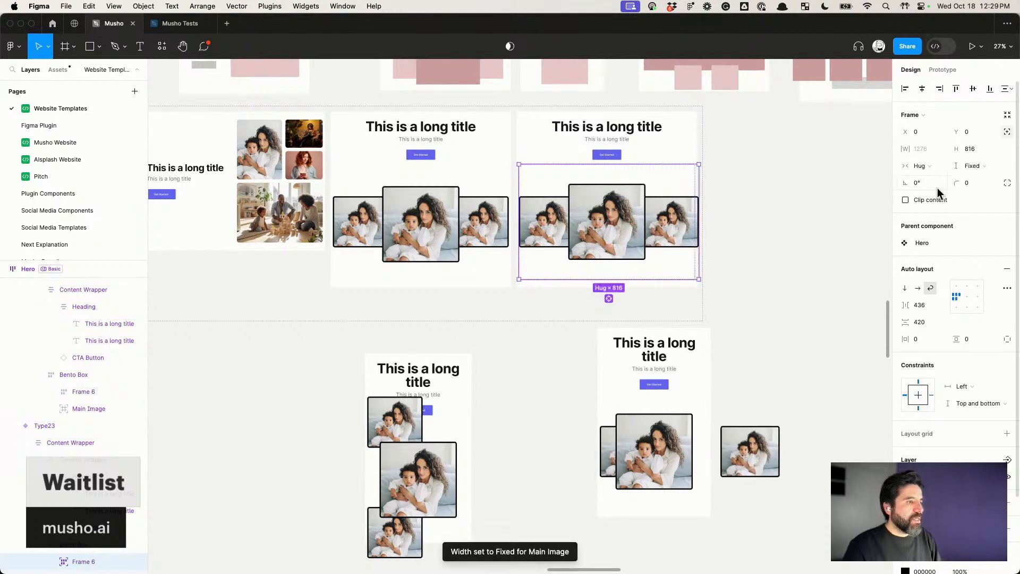
left_click(933, 399)
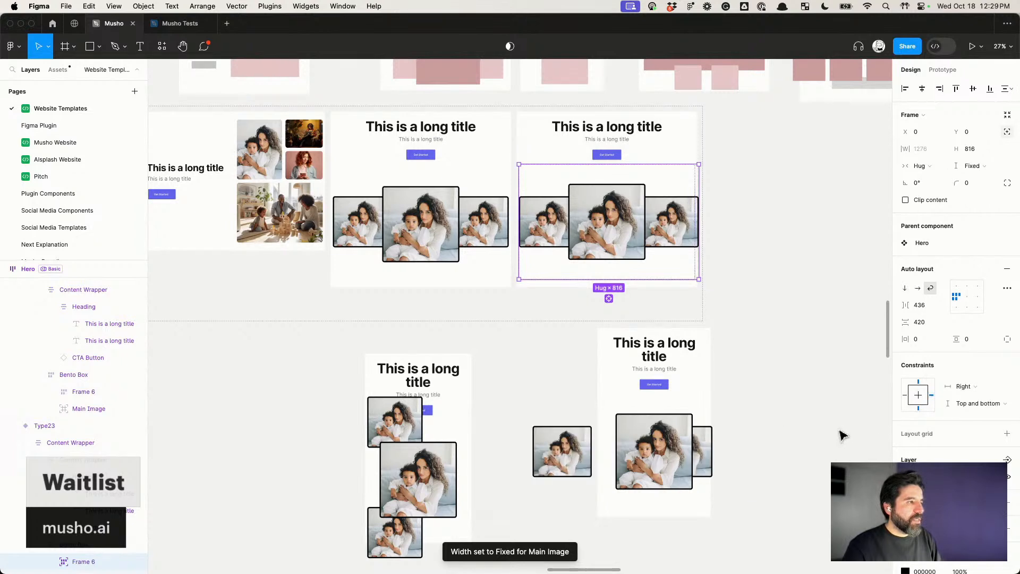
left_click(905, 397)
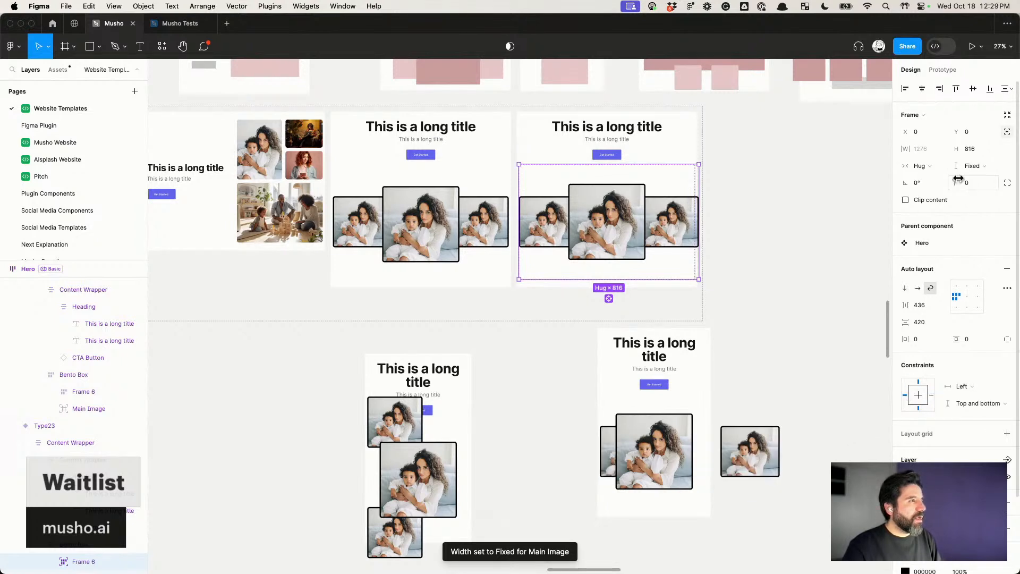
Step: Remove the minimum and maximum width from the side images' frame and constrain it horizontally to Left and right
left_click(942, 150)
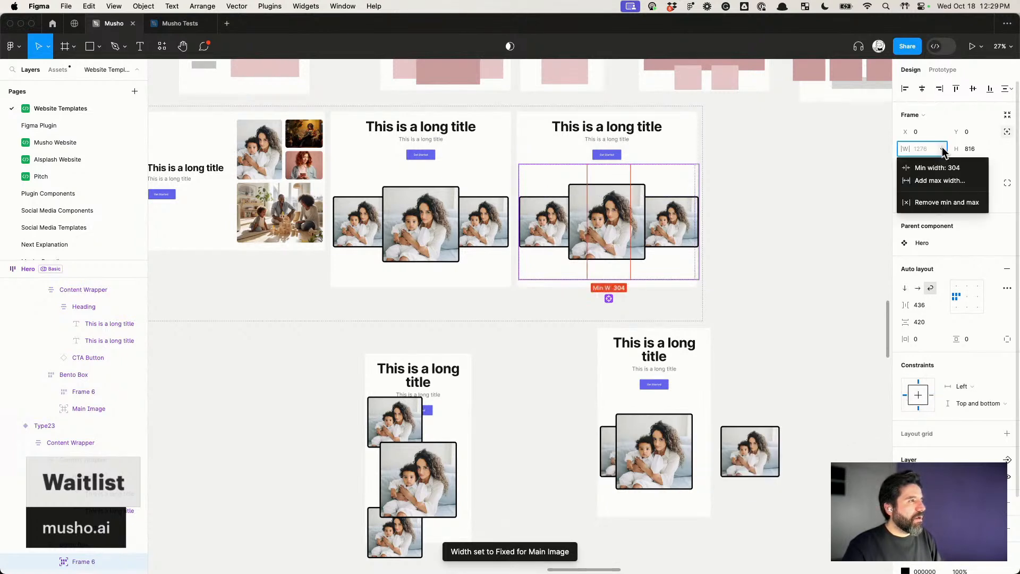
left_click(950, 203)
left_click(932, 395, "shift")
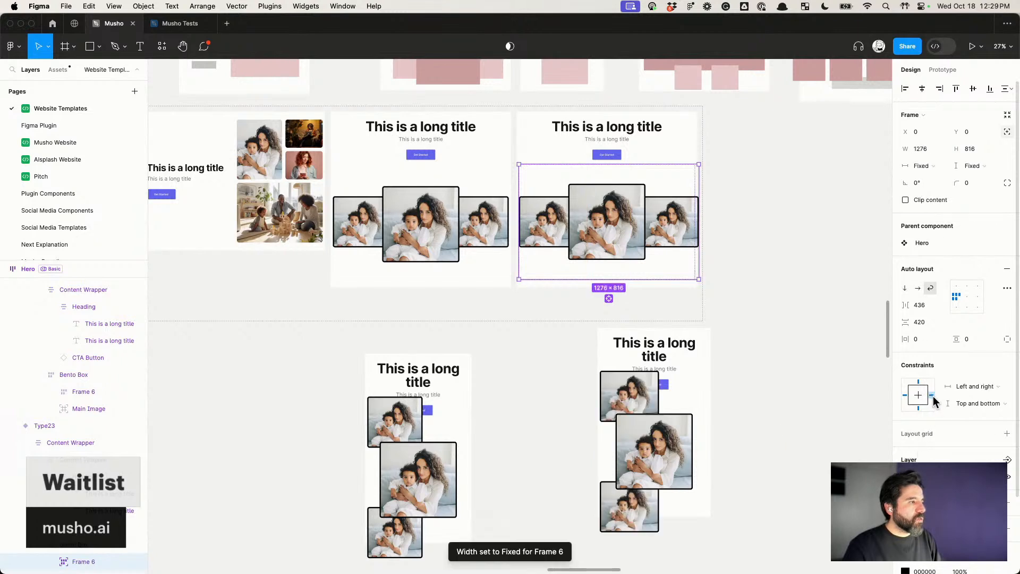
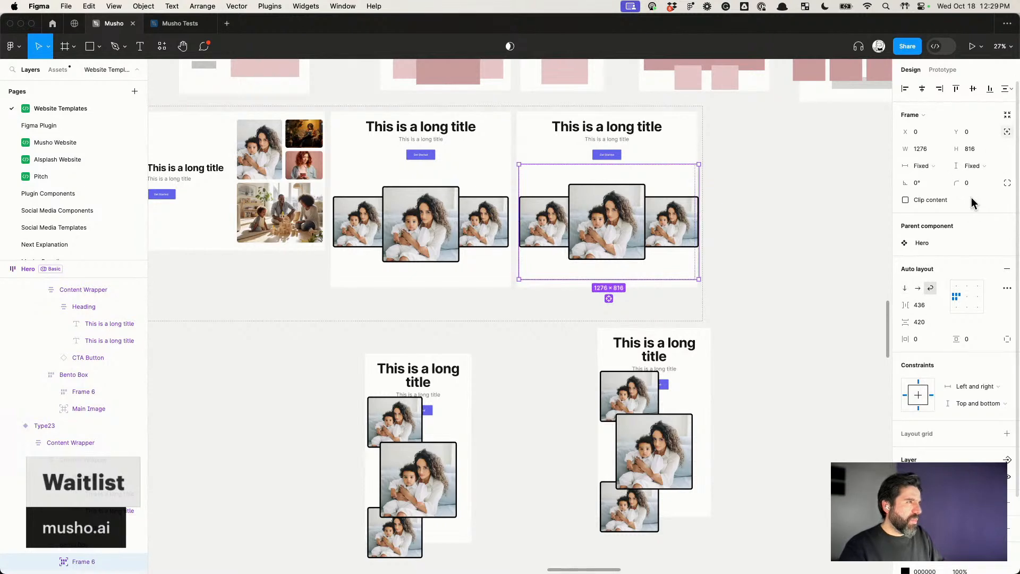
Step: Center the auto layout alignment of the side images' frame in the duplicated variant
left_click(786, 218)
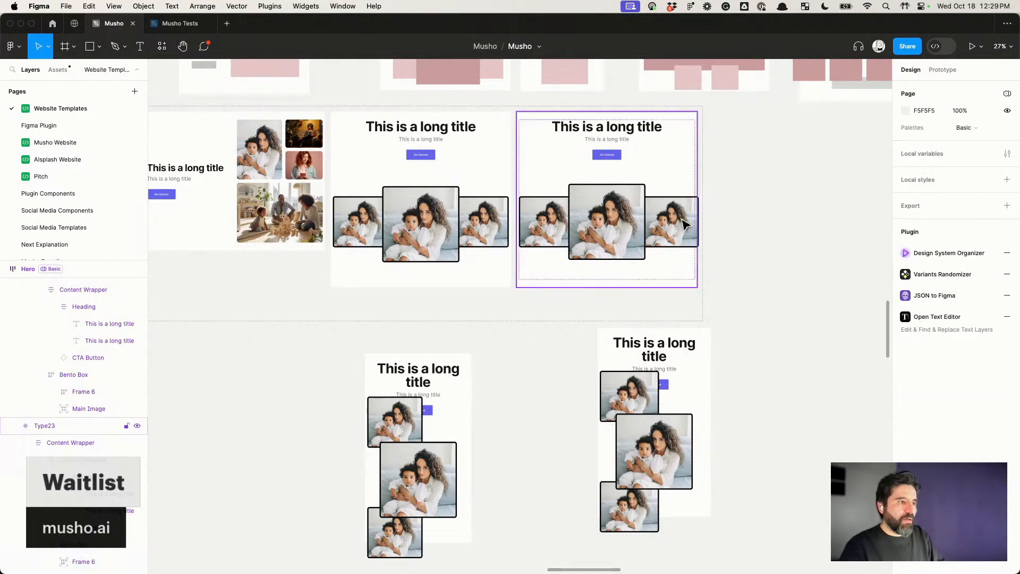
left_click(654, 399)
double_click(654, 399)
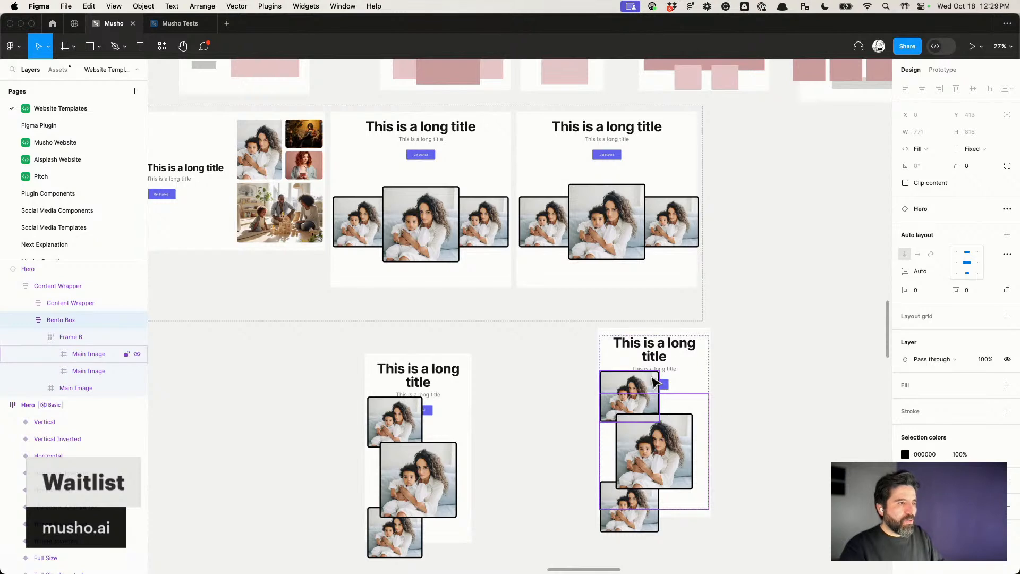
left_click(655, 382, "super")
key("shift+Return")
left_click(788, 410)
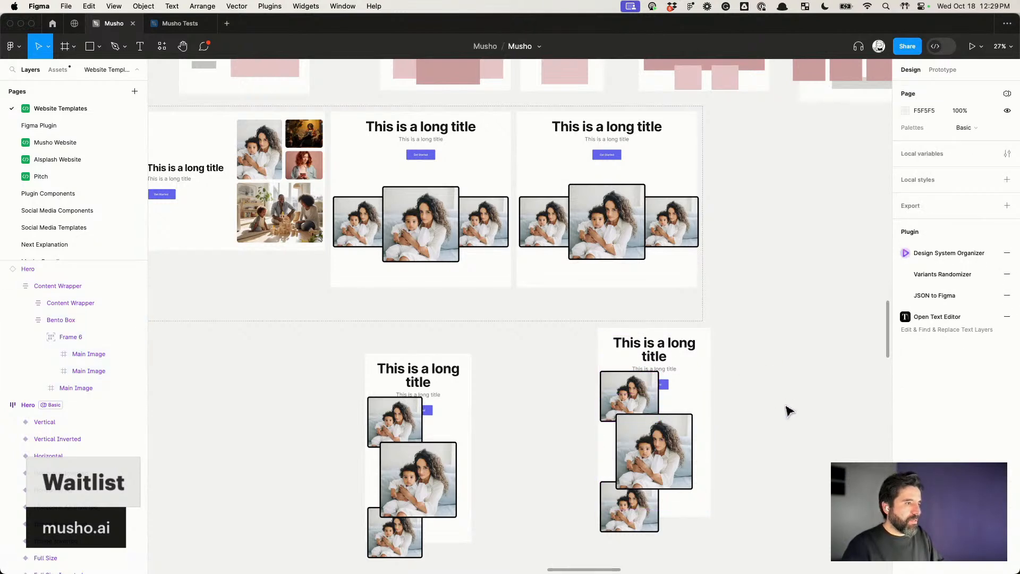
left_click(680, 222, "super")
key("shift+Return")
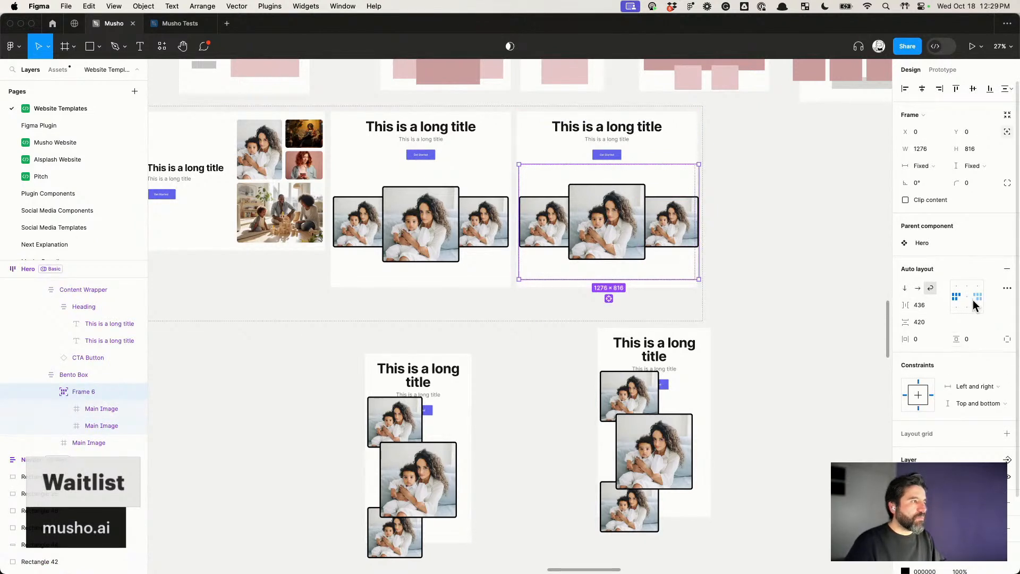
left_click(967, 298)
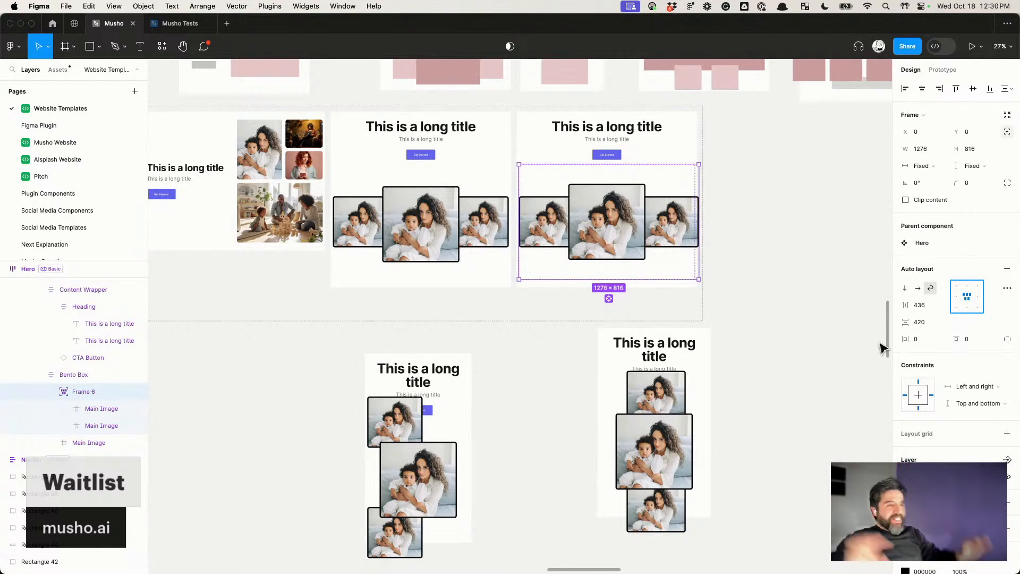
Step: Increase the height of the duplicated variant's Bento Box image area to 1036
left_click(660, 408)
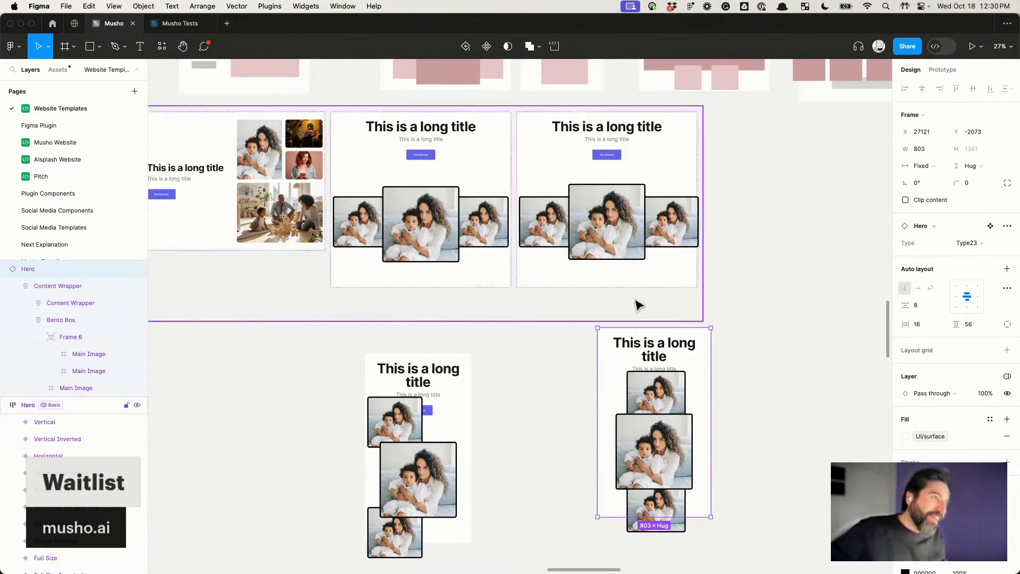
left_click(609, 200)
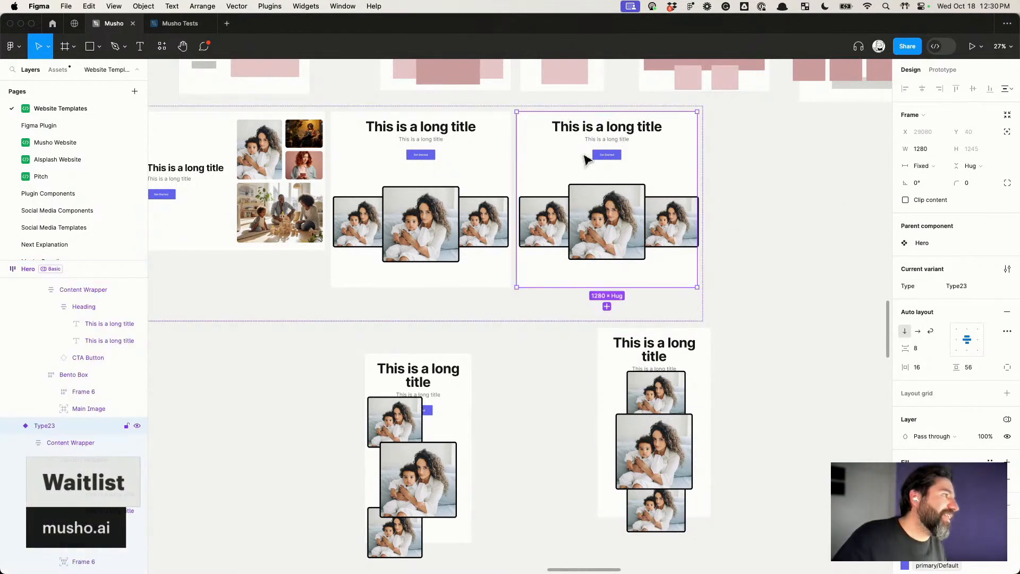
double_click(622, 154)
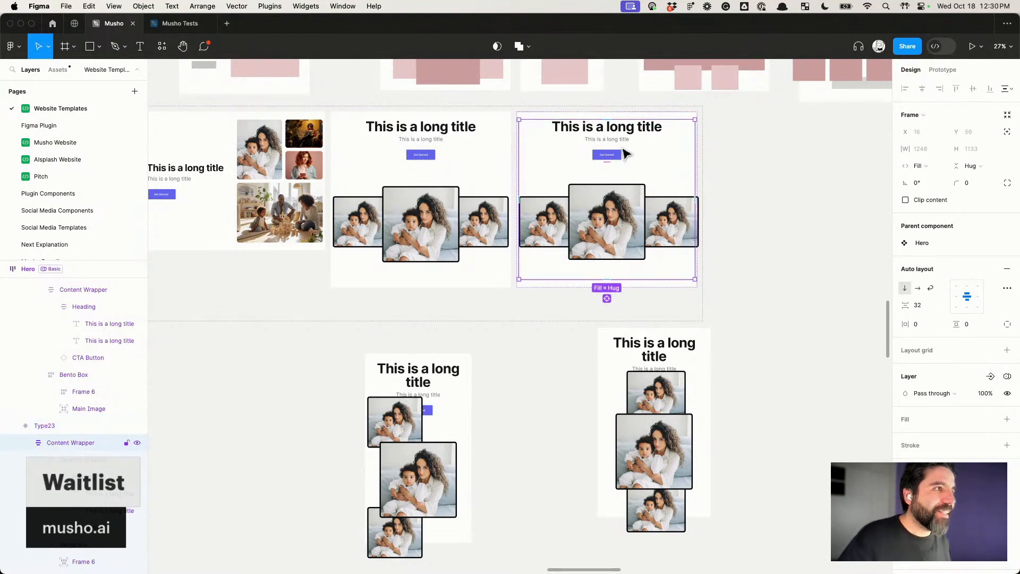
left_click(627, 180)
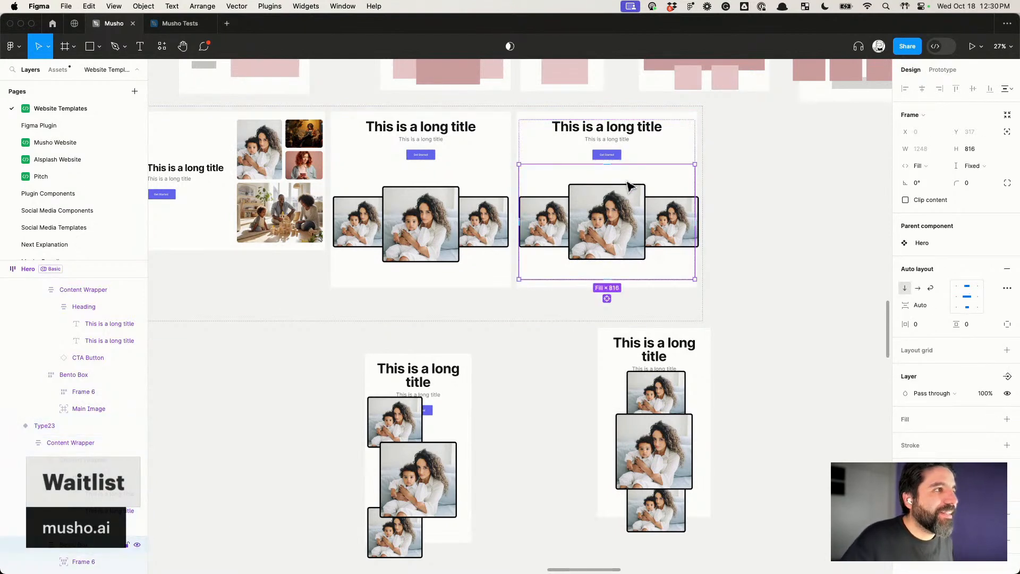
left_click_drag(619, 279, 617, 309)
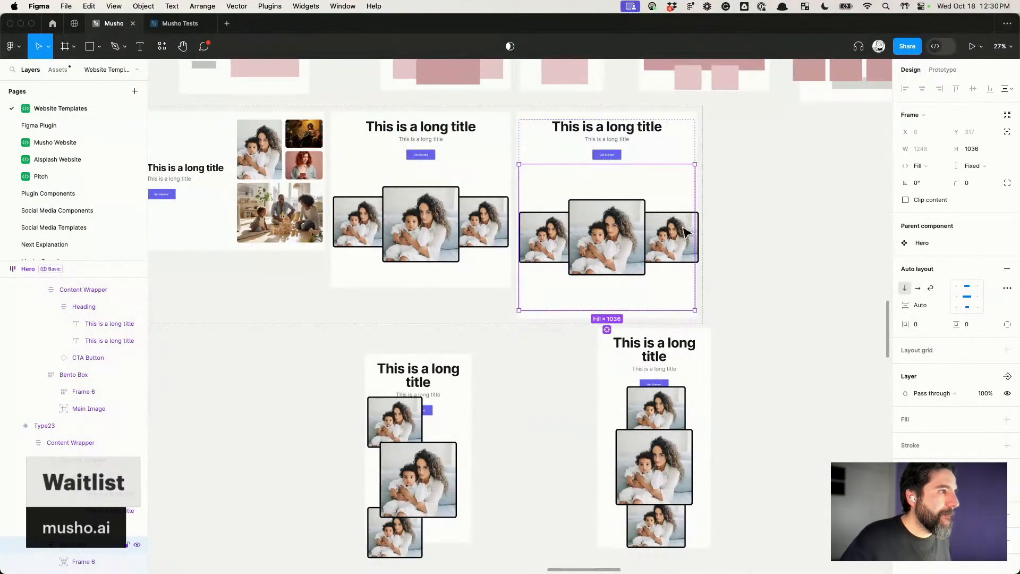
Step: Narrow the side images' frame to 1248 wide so it matches the image area and its two images wrap vertically
left_click(685, 232)
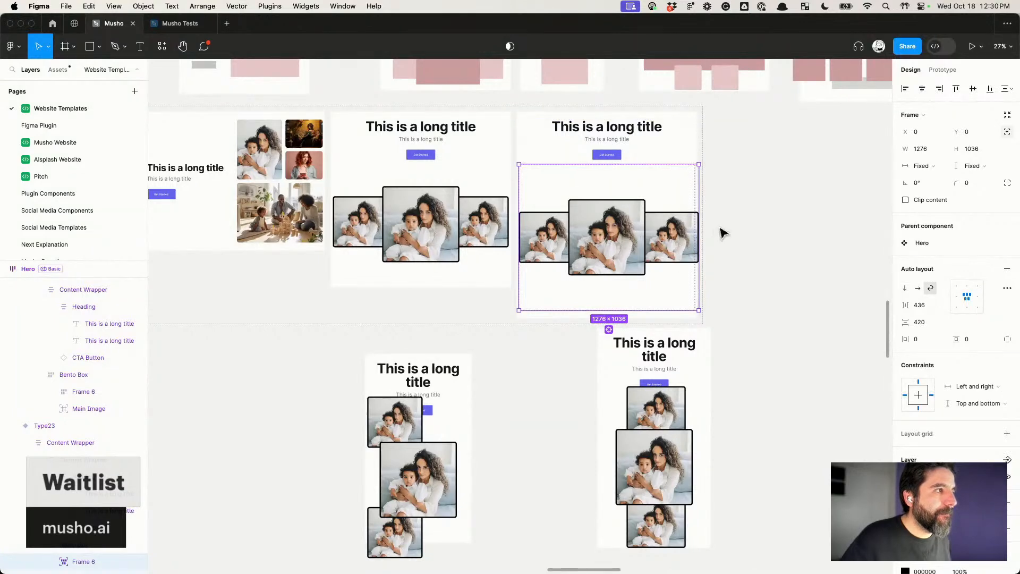
scroll(699, 222, "up", 3)
left_click_drag(698, 222, 687, 223)
scroll(687, 223, "down", 3)
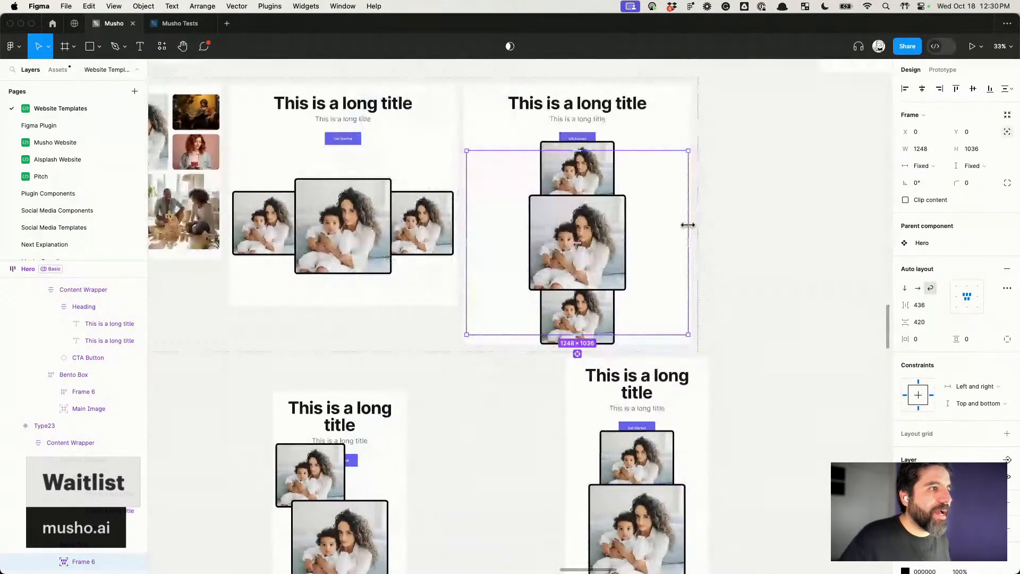
scroll(544, 181, "up", 3)
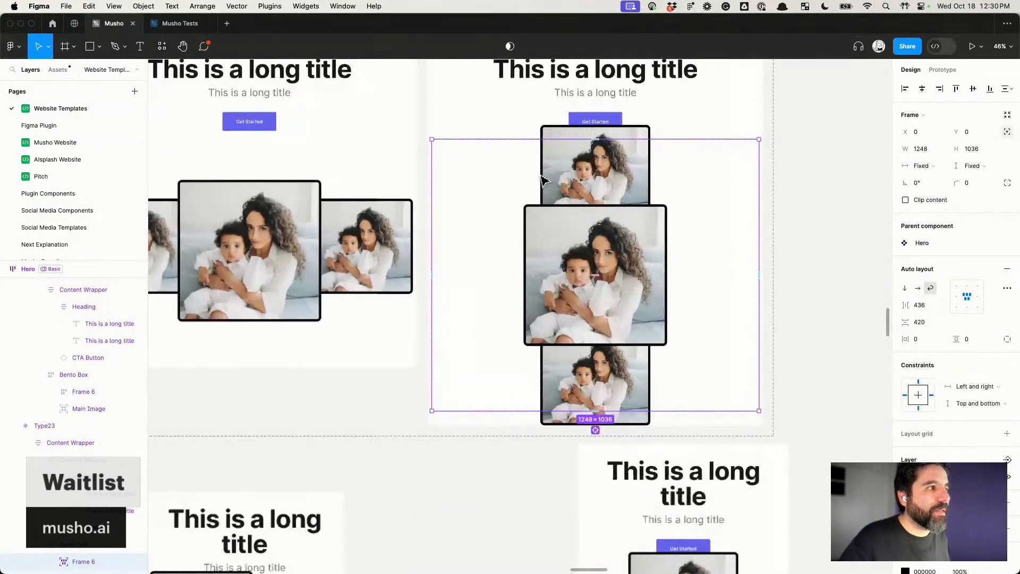
scroll(544, 181, "up", 3)
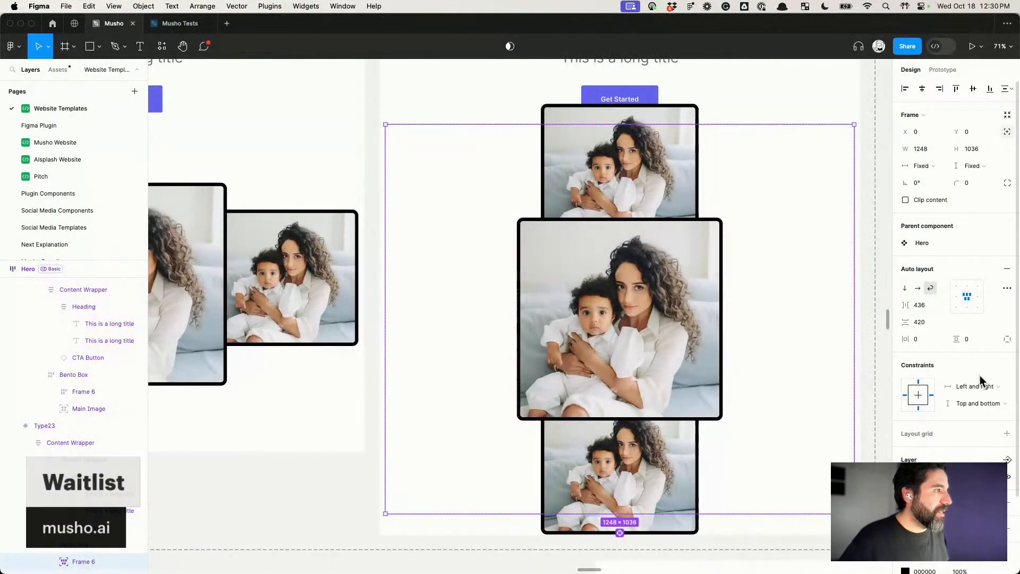
Step: Reduce the side images' frame's horizontal gap to 388 so both images sit in one row beside the main image
left_click(926, 304)
key("Down")
key("Down")
key("Down")
key("Down")
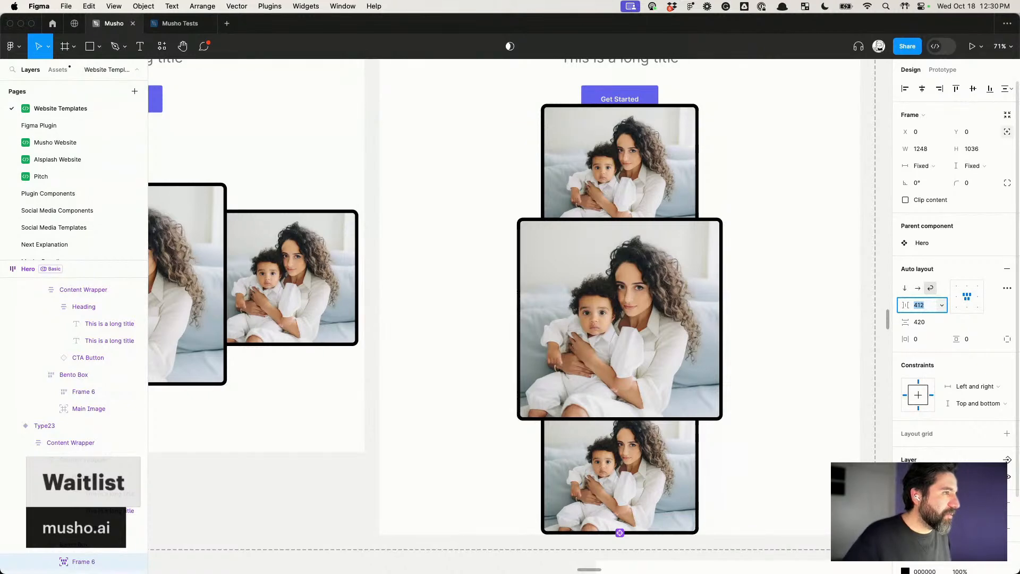
key("Down")
key("Down")
key("Down")
key("Down")
key("Down")
key("Down")
key("Down")
key("Down")
key("Down")
key("Down")
key("Down")
key("Down")
key("Down")
key("Down")
key("Down")
key("Down")
key("Down")
key("Down")
key("Down")
key("Down")
key("Down")
key("Down")
key("Down")
key("Down")
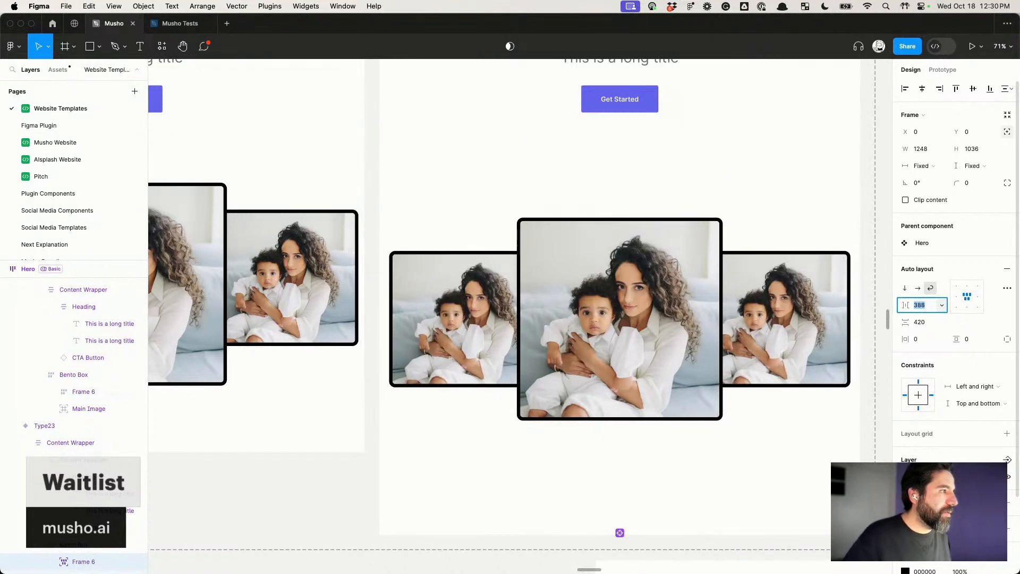
scroll(691, 275, "down", 5)
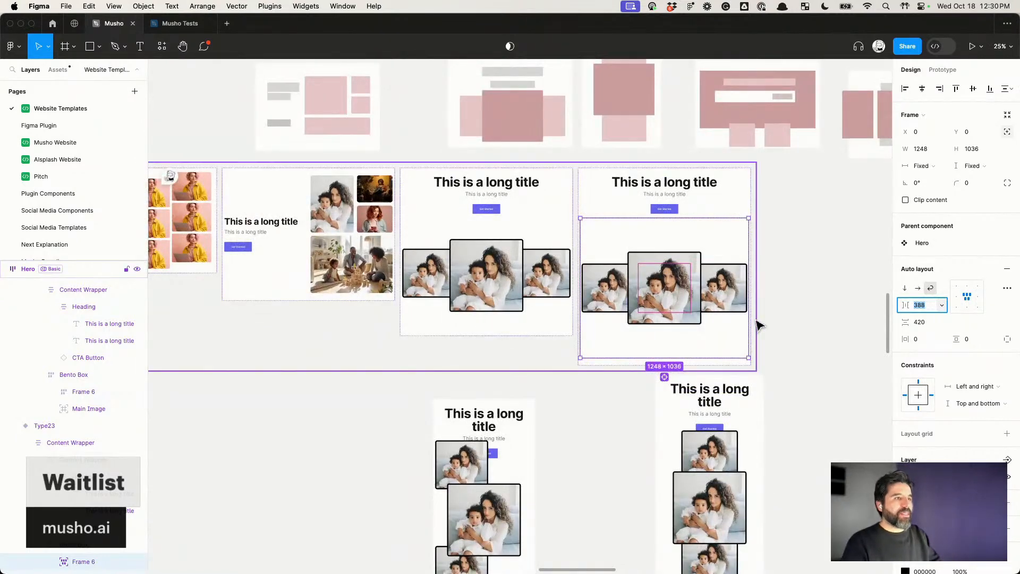
key("shift+Up")
key("shift+Down")
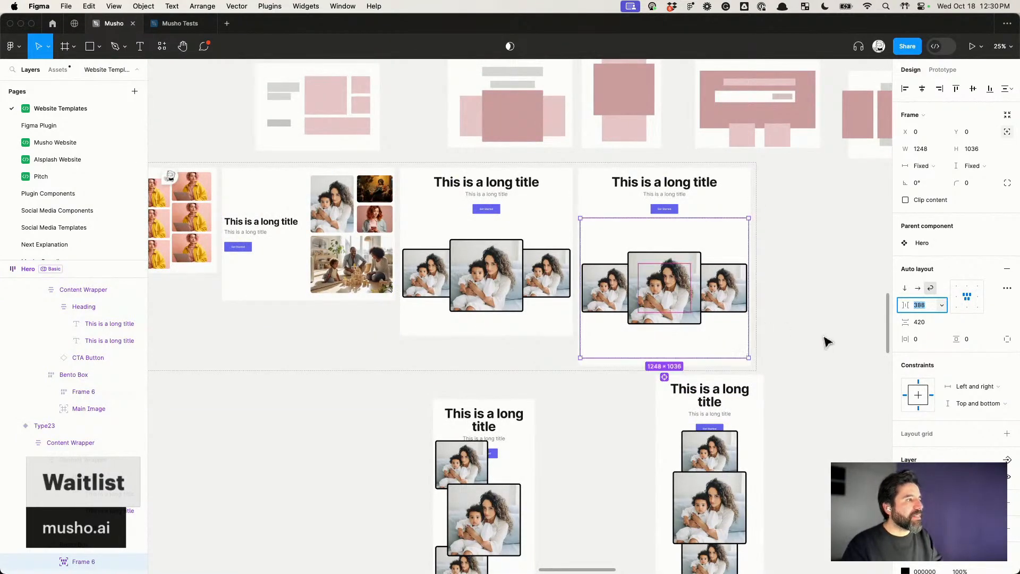
Step: Reduce the vertical gap between the wrapped rows of the side images' frame to 342
left_click(923, 324)
type("348")
key("Return")
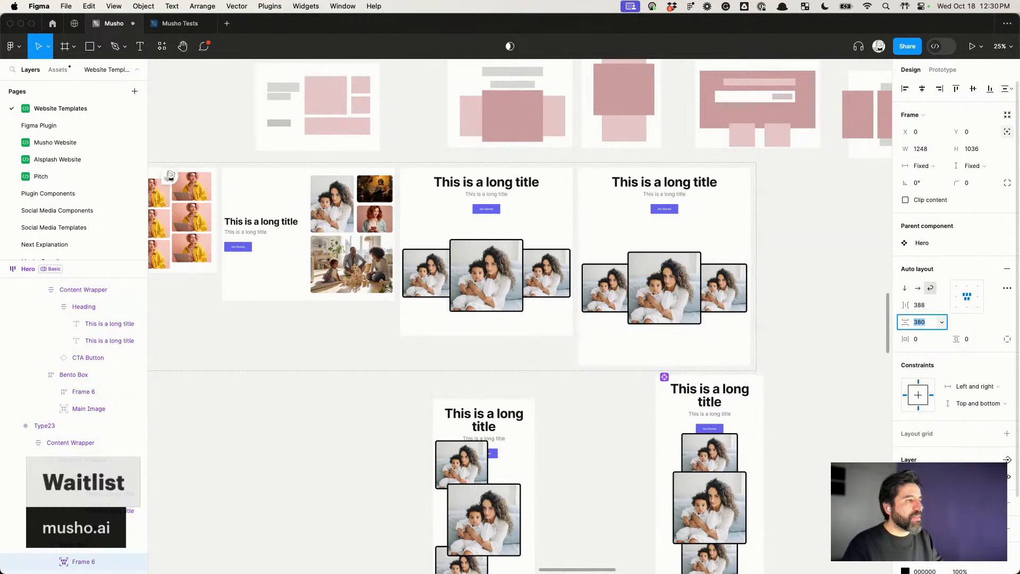
key("shift+Up")
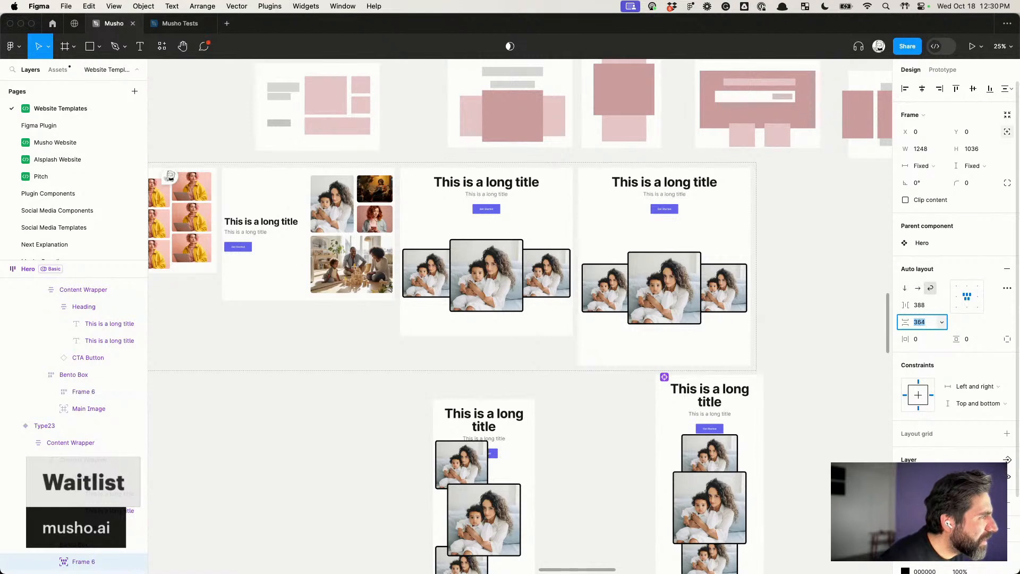
left_click(794, 303)
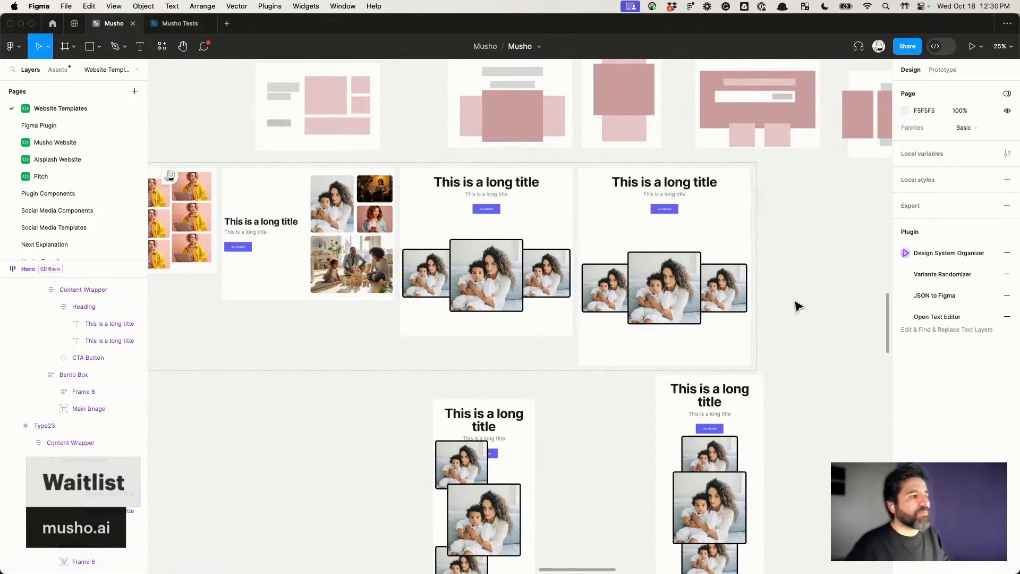
Step: Set the height of the duplicated variant's Bento Box image area to Hug contents
scroll(794, 303, "down", 2)
scroll(794, 303, "right", 2)
double_click(632, 233)
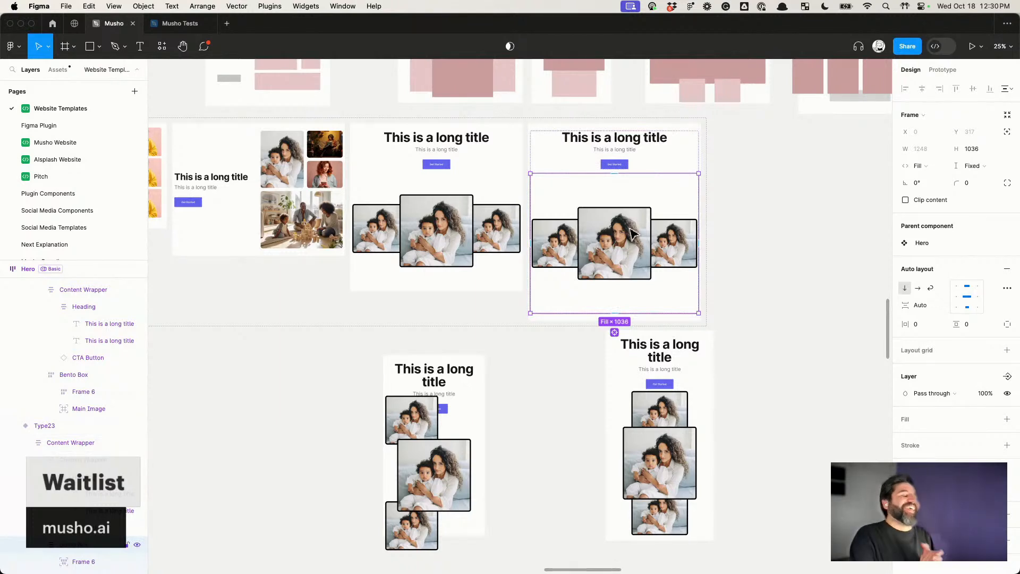
left_click(969, 165)
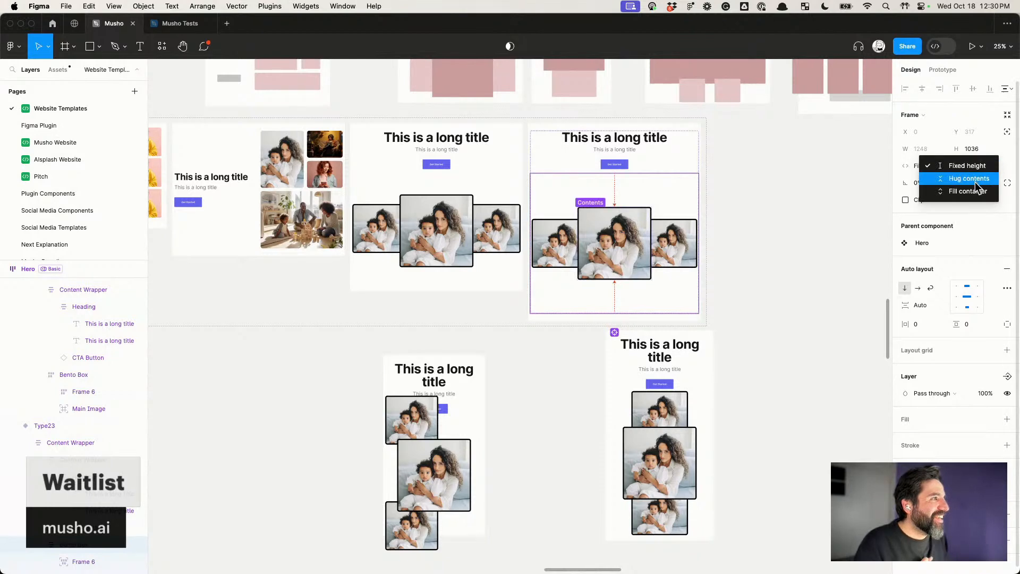
left_click(956, 175)
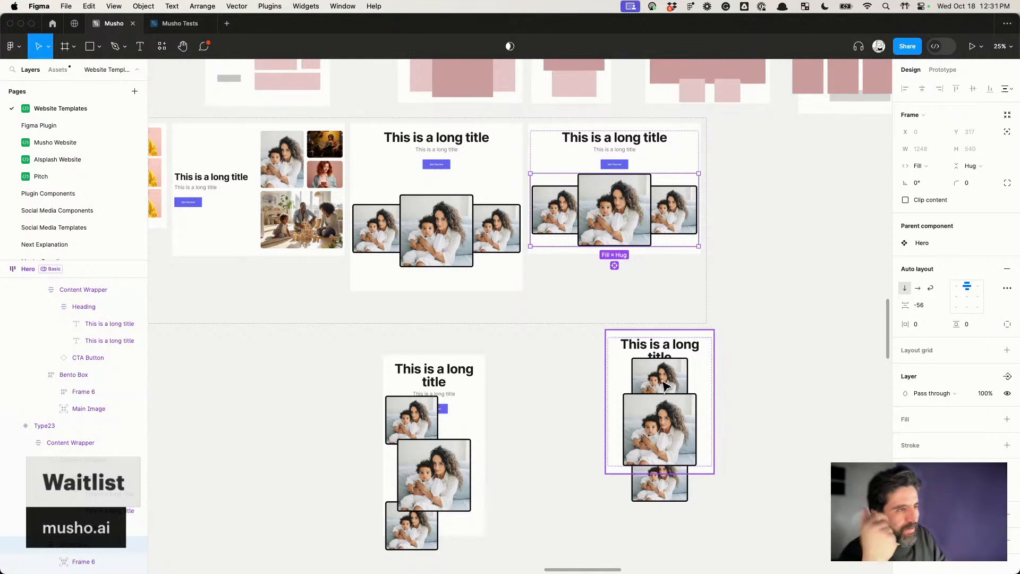
left_click(665, 383)
left_click(656, 368)
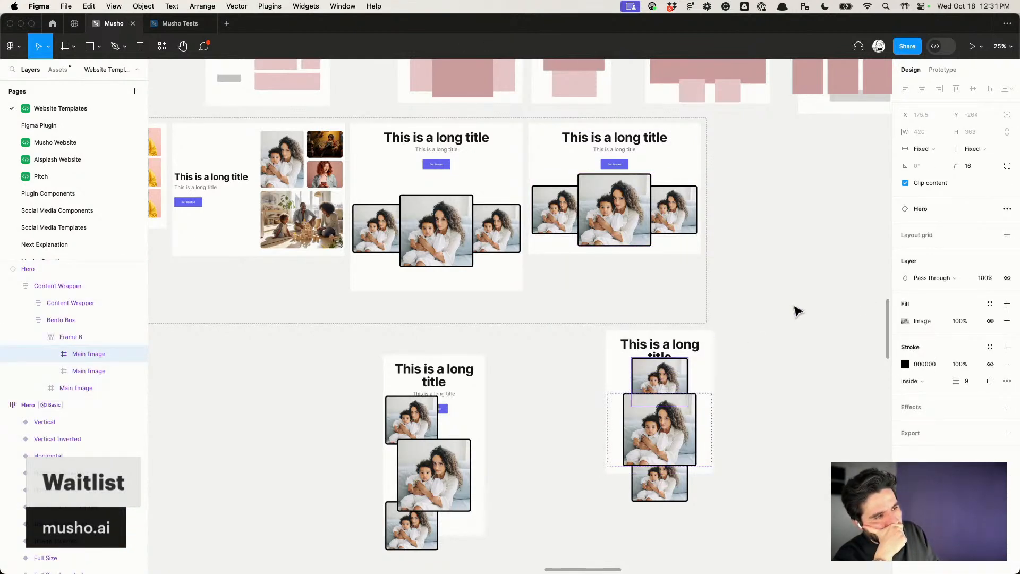
left_click(794, 306)
Step: Tighten the vertical gap of the side images' frame in the duplicated variant to 158
double_click(681, 227)
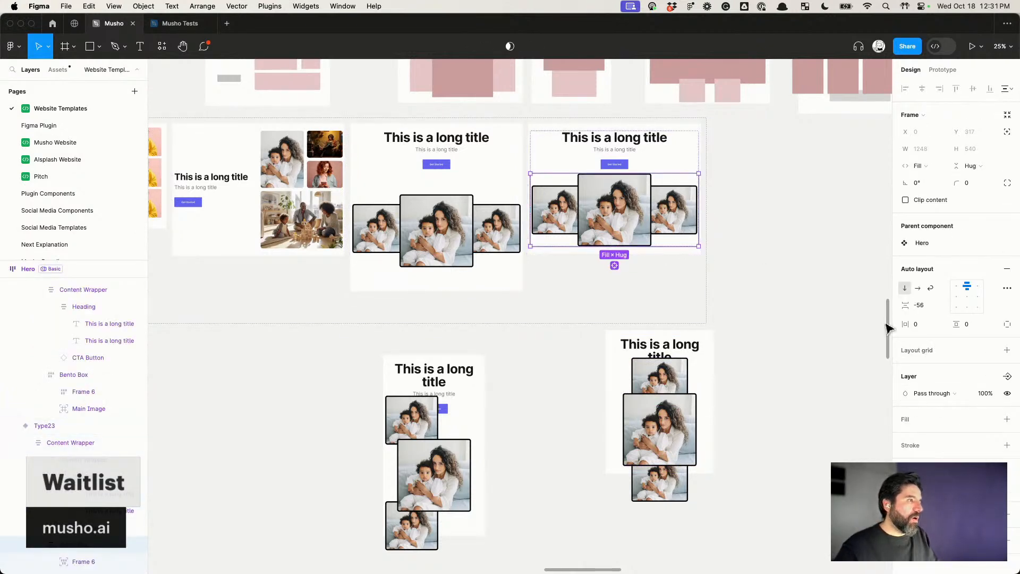
left_click(676, 215)
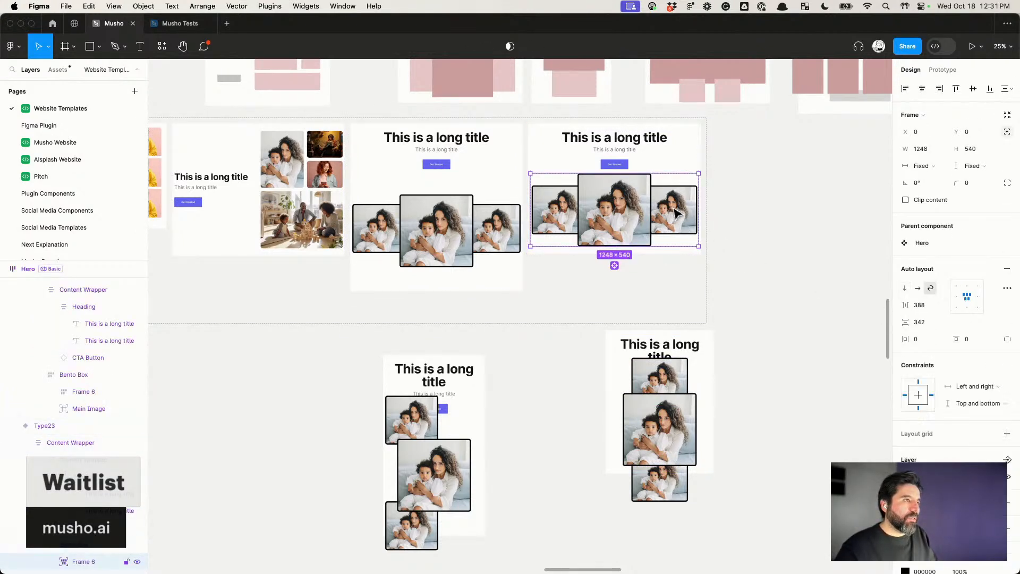
left_click(918, 321)
type("326")
key("Return")
key("shift+Down")
key("shift+Down")
key("shift+Down")
key("shift+Down")
key("shift+Down")
key("shift+Down")
key("shift+Down")
key("shift+Down")
key("shift+Down")
key("shift+Down")
key("shift+Down")
key("shift+Down")
key("shift+Down")
key("shift+Down")
key("shift+Down")
key("shift+Down")
key("shift+Down")
key("shift+Down")
key("shift+Down")
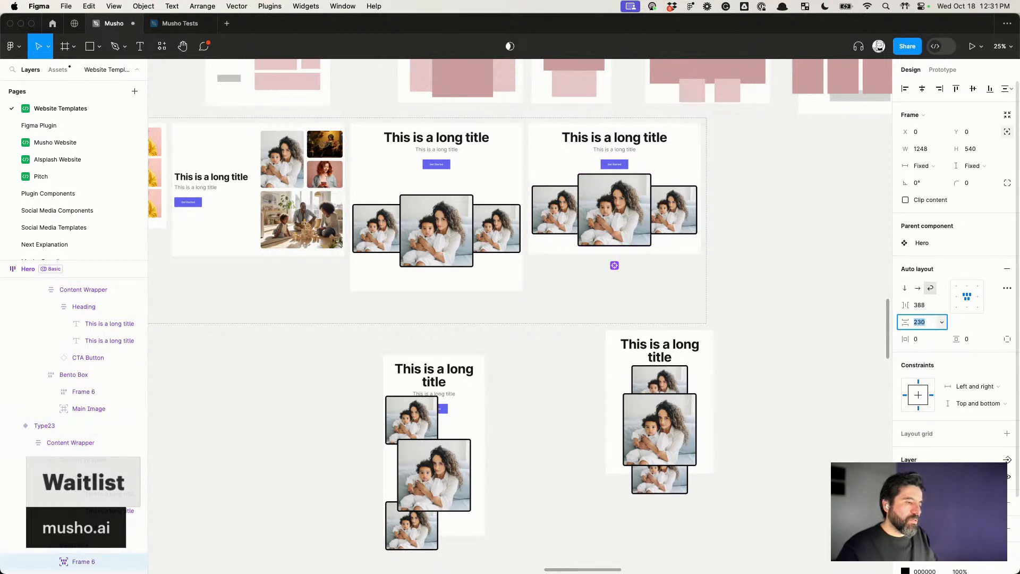
key("shift+Down")
key("shift+Down")
left_click(771, 263)
Step: Set the vertical padding of the duplicated variant's Bento Box image area to 80
double_click(634, 207)
left_click(641, 207)
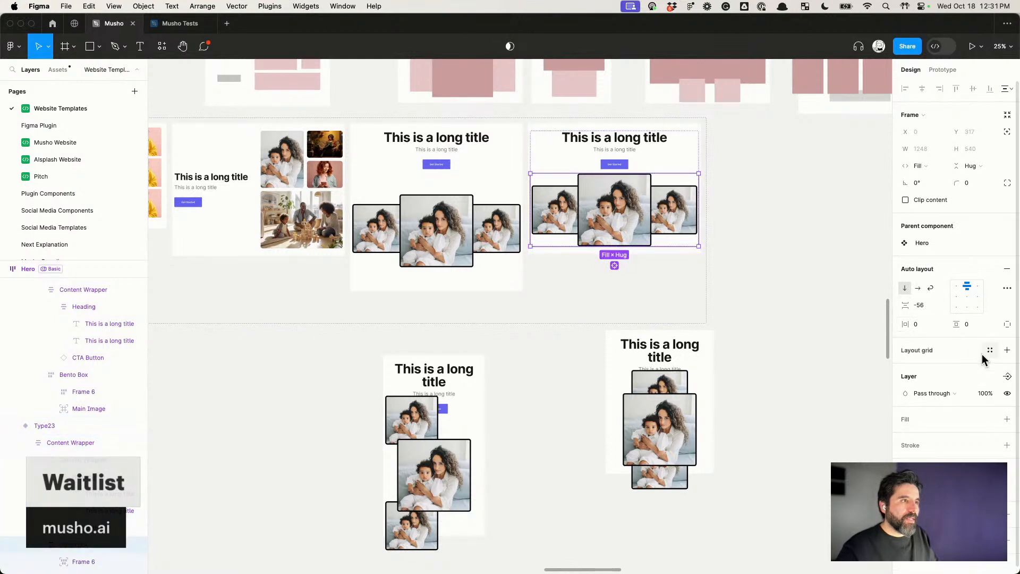
left_click(972, 324)
type("8")
key("Return")
key("shift+Up")
key("shift+Up")
key("shift+Up")
key("shift+Up")
key("shift+Up")
key("shift+Up")
key("shift+Up")
key("shift+Up")
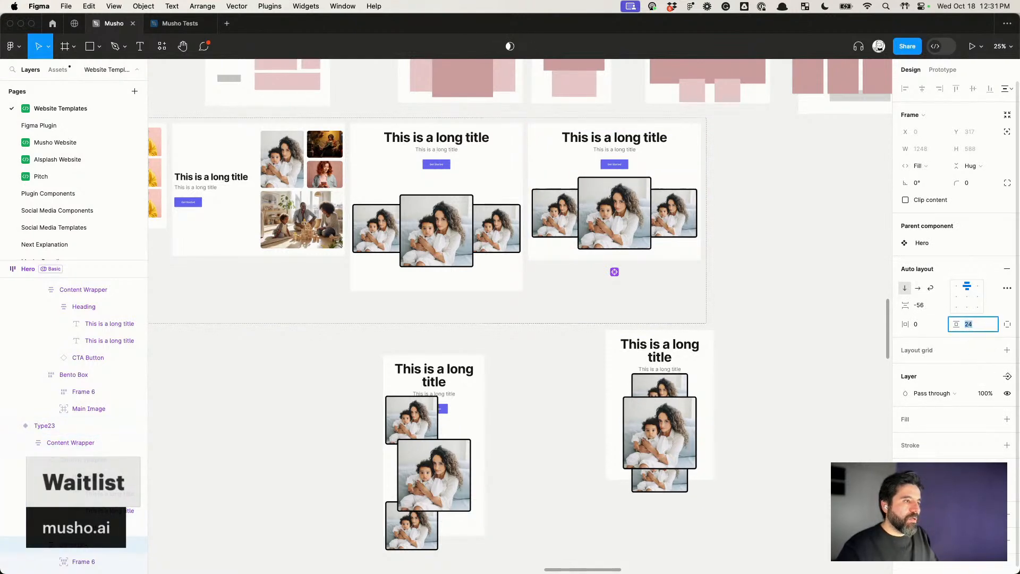
key("shift+Up")
key("shift+Up")
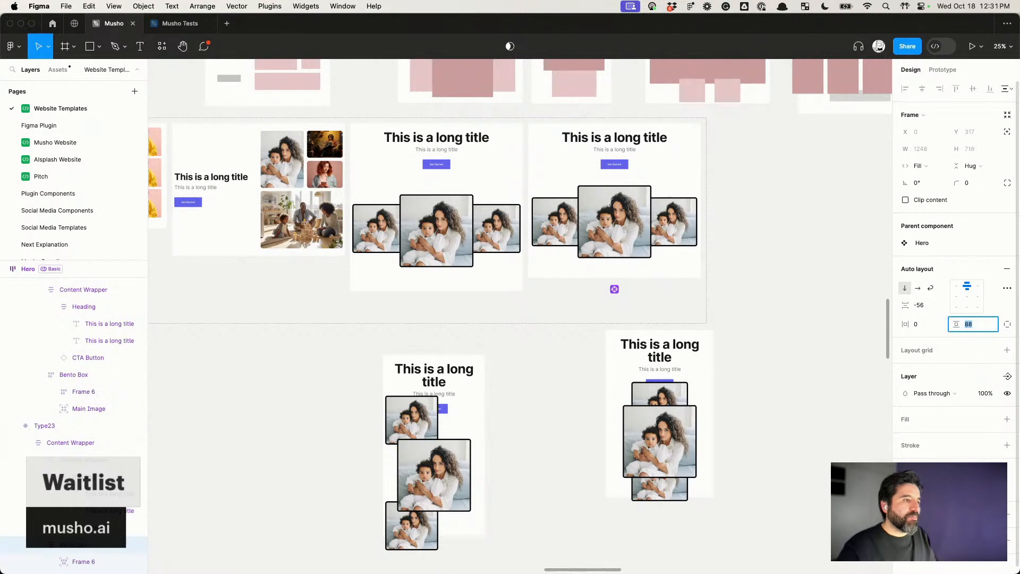
key("shift+Down")
key("shift+Down")
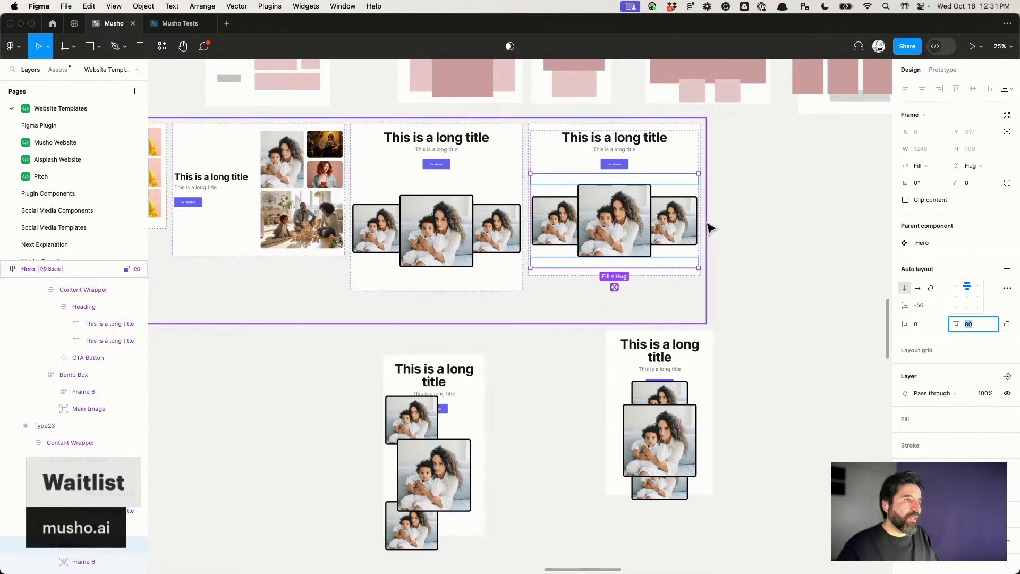
Step: Lower the vertical gap of the side images' frame in the duplicated variant to 110
left_click(685, 242)
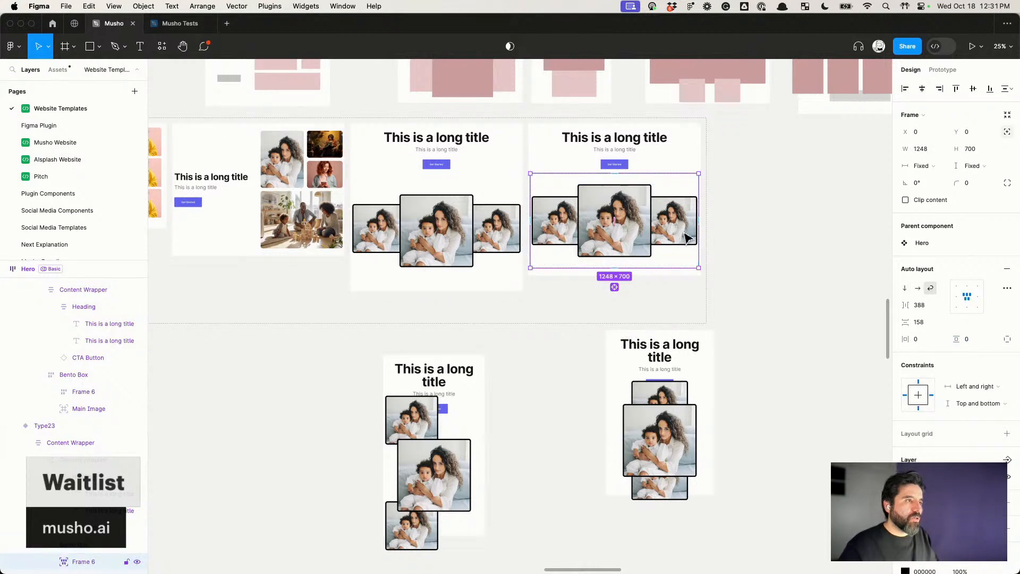
left_click(697, 238)
key("shift+Return")
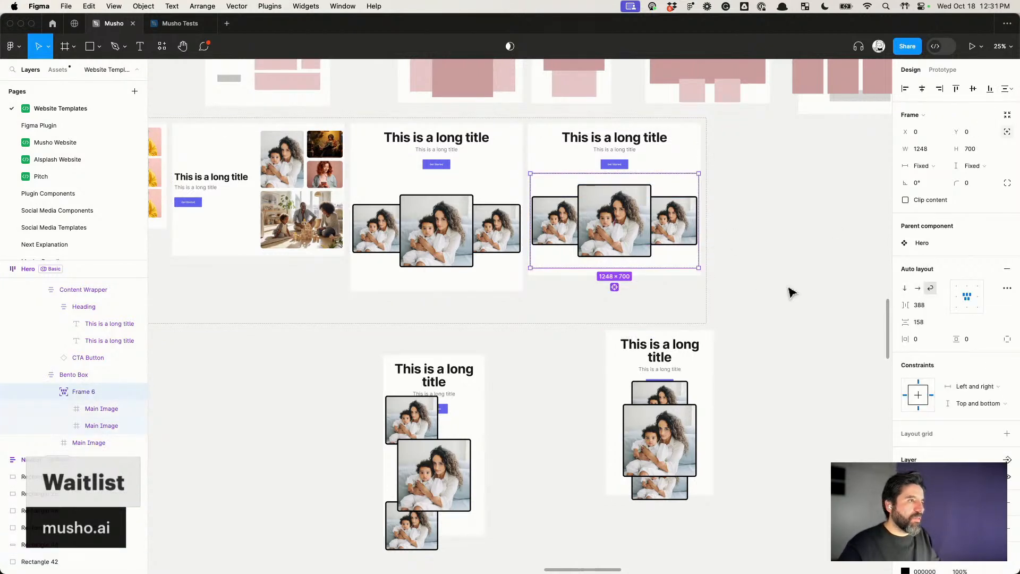
left_click(926, 322)
key("shift+Down")
key("shift+Down")
key("shift+Down")
key("shift+Down")
key("shift+Down")
key("shift+Down")
key("shift+Down")
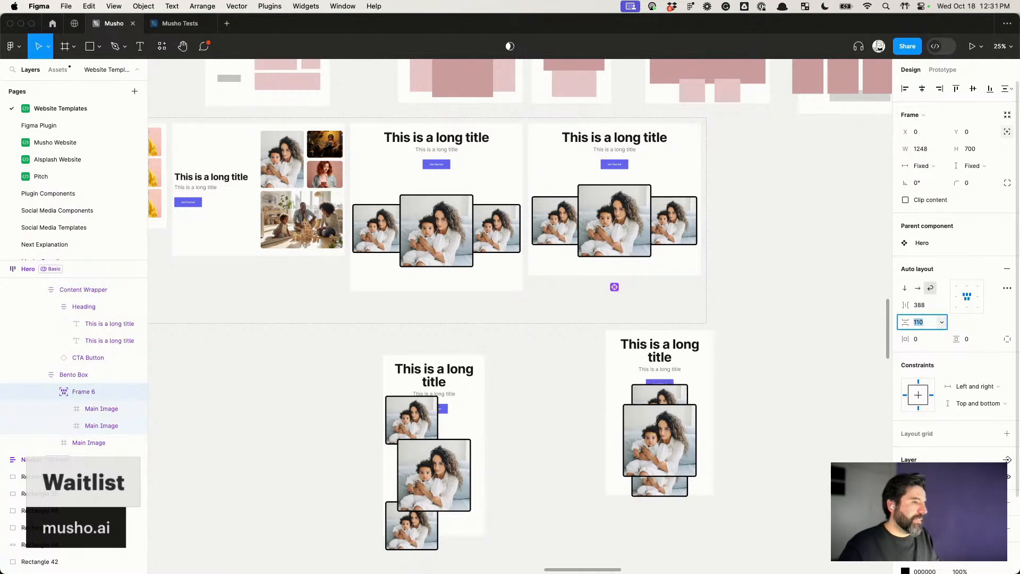
key("shift+Up")
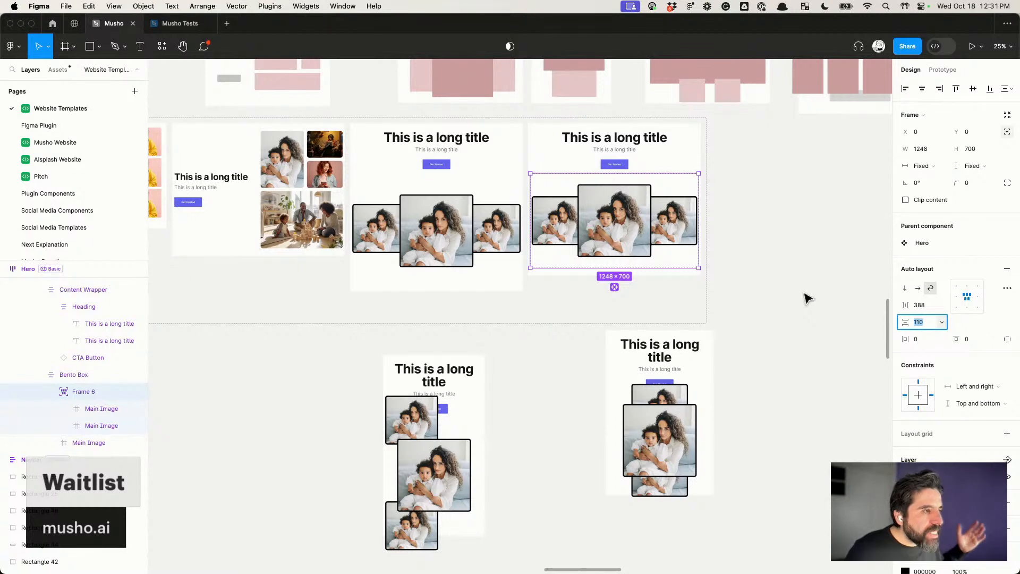
Step: Set the vertical auto layout gap of the Type23 hero variant to 40
left_click(785, 248)
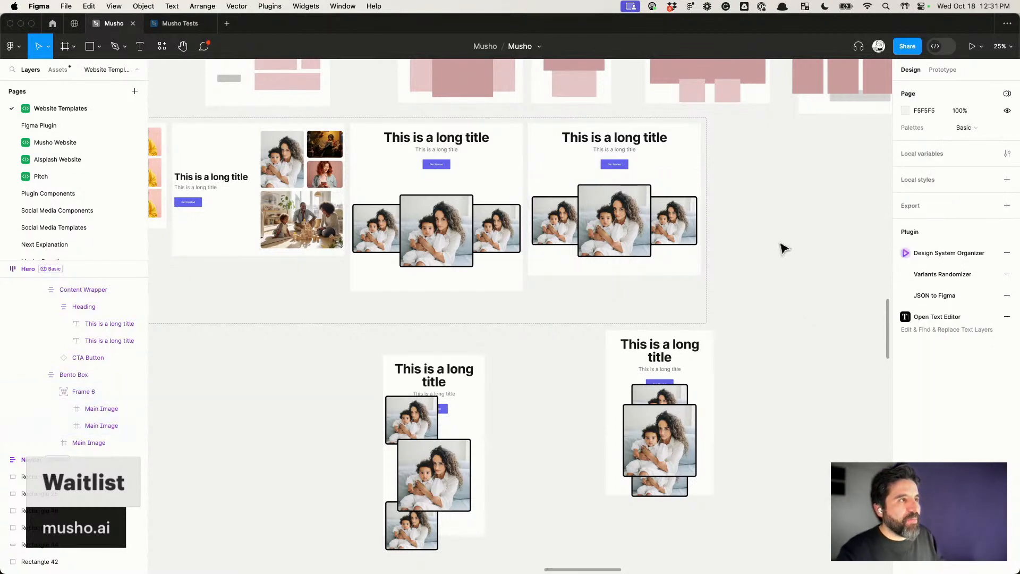
left_click(687, 171)
left_click(921, 351)
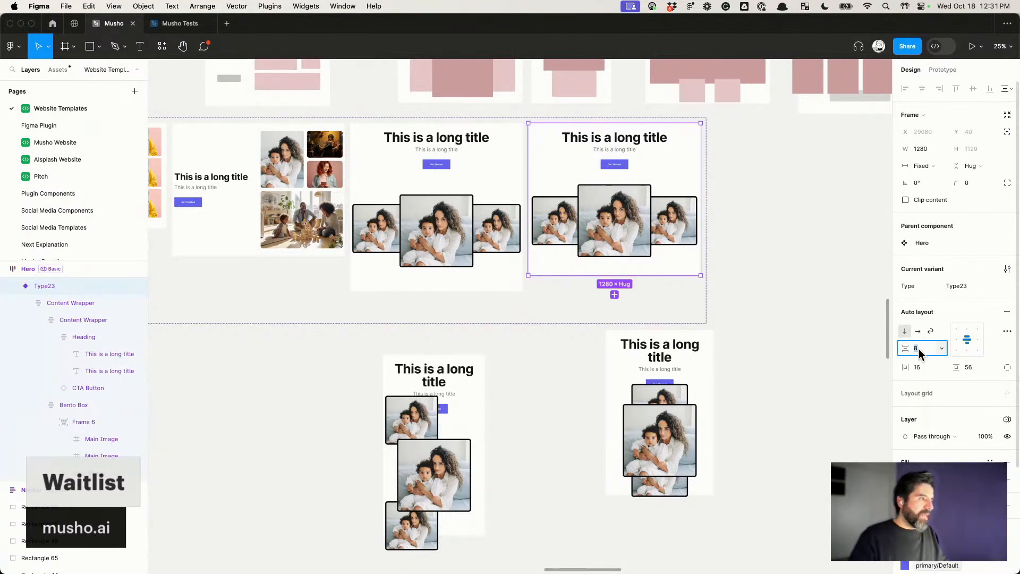
type("40")
key("Return")
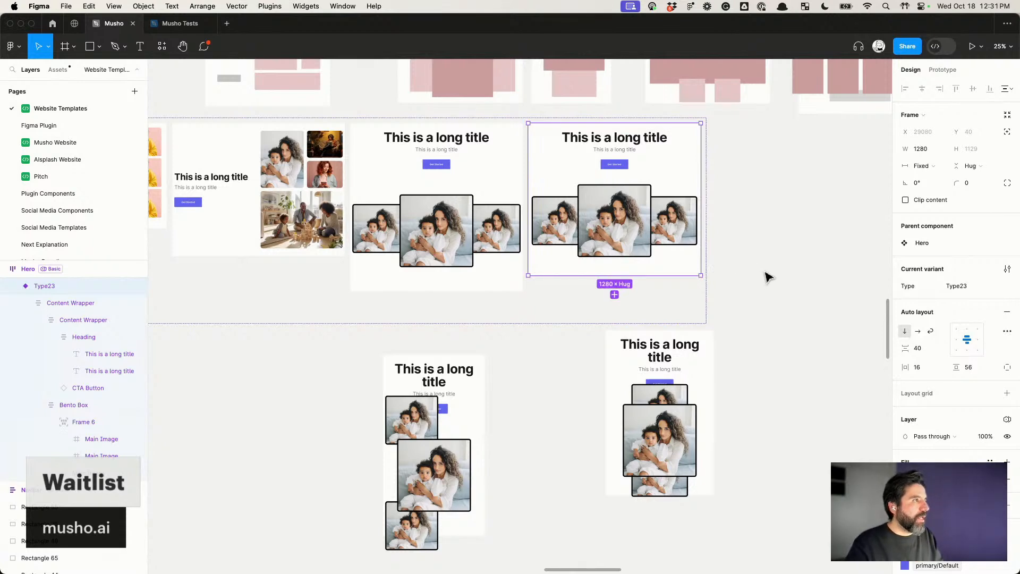
Step: Widen the narrow instance of the Type23 hero to about 919
left_click(683, 376)
mouse_move(712, 382)
left_mouse_down()
mouse_move(794, 392)
mouse_move(697, 397)
mouse_move(835, 374)
mouse_move(729, 376)
left_mouse_up()
left_click(781, 335)
Step: Switch to Restream Studio in Chrome and read the viewers' messages in the live chat
key("super+Tab")
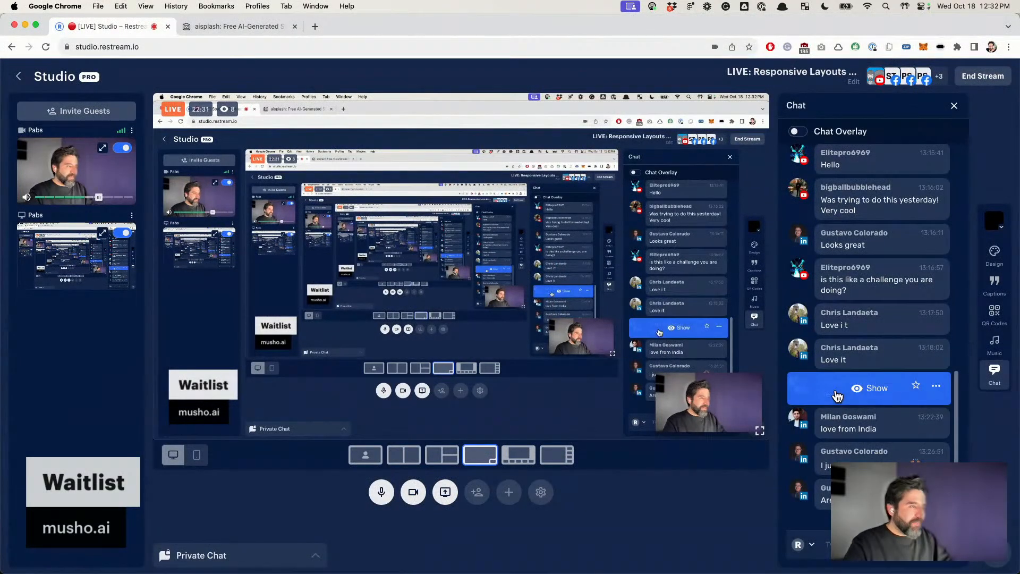
mouse_move(897, 432)
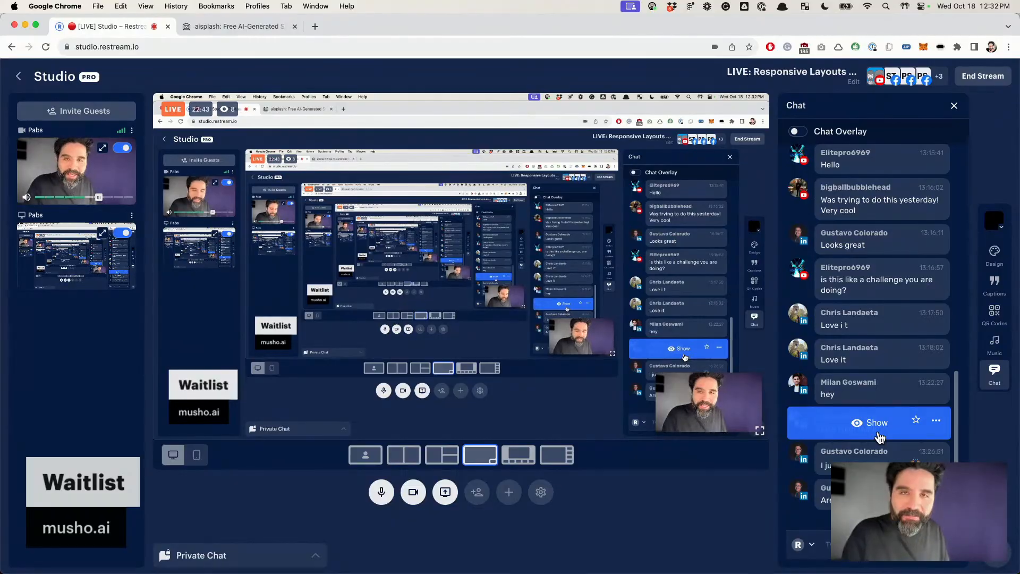
Step: Switch back to Figma and compare the wireframe sketches with the three-image hero variants and their instances
key("super+Tab")
scroll(781, 315, "up", 3)
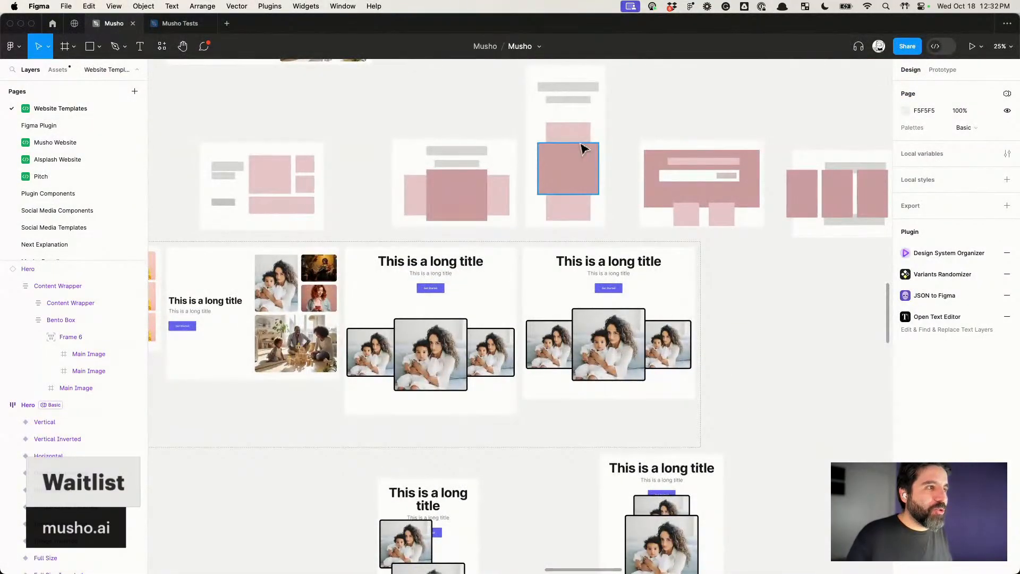
scroll(576, 154, "up", 2)
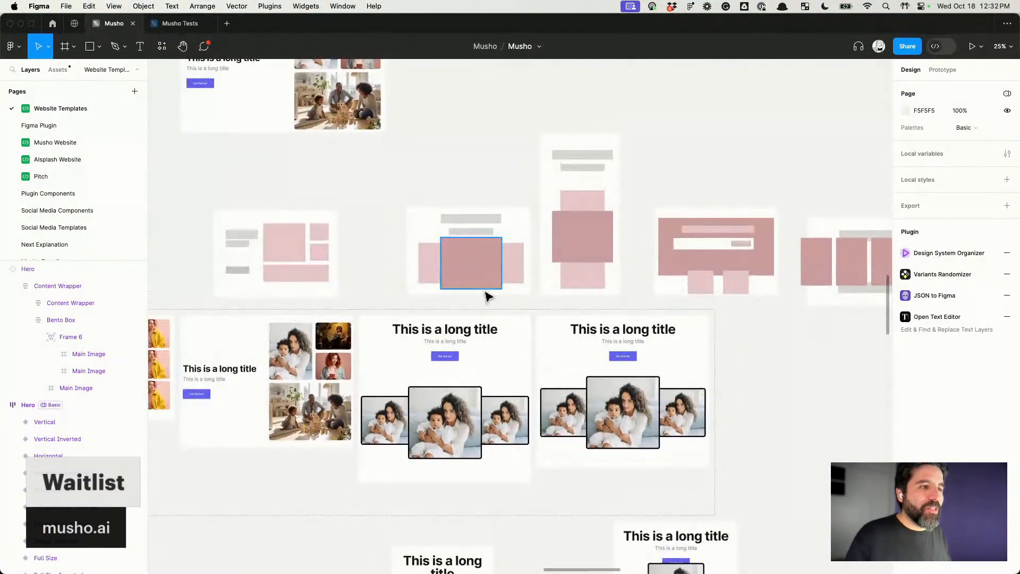
scroll(469, 196, "up", 3)
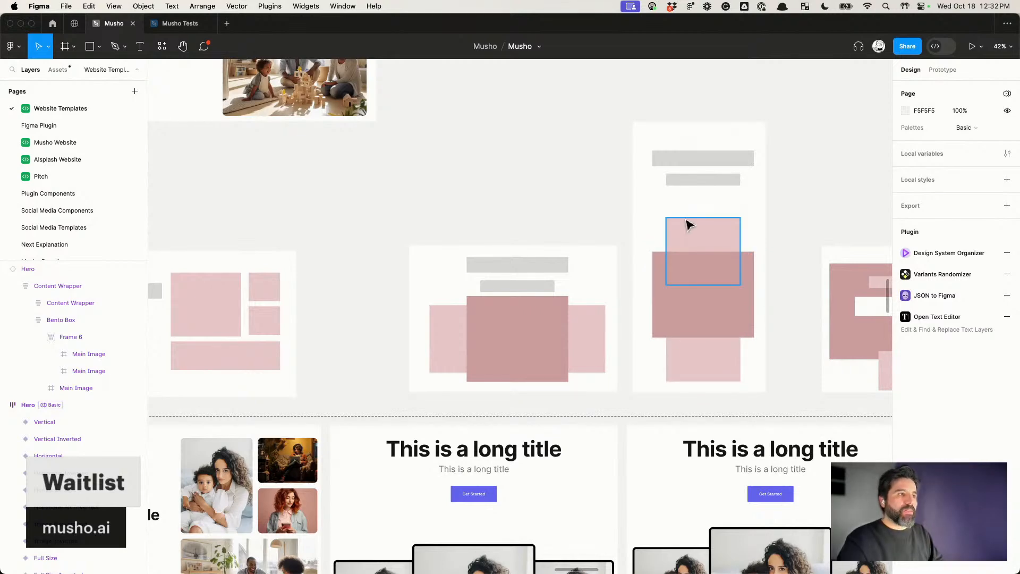
scroll(589, 187, "right", 5)
scroll(589, 186, "down", 2)
scroll(593, 187, "down", 6)
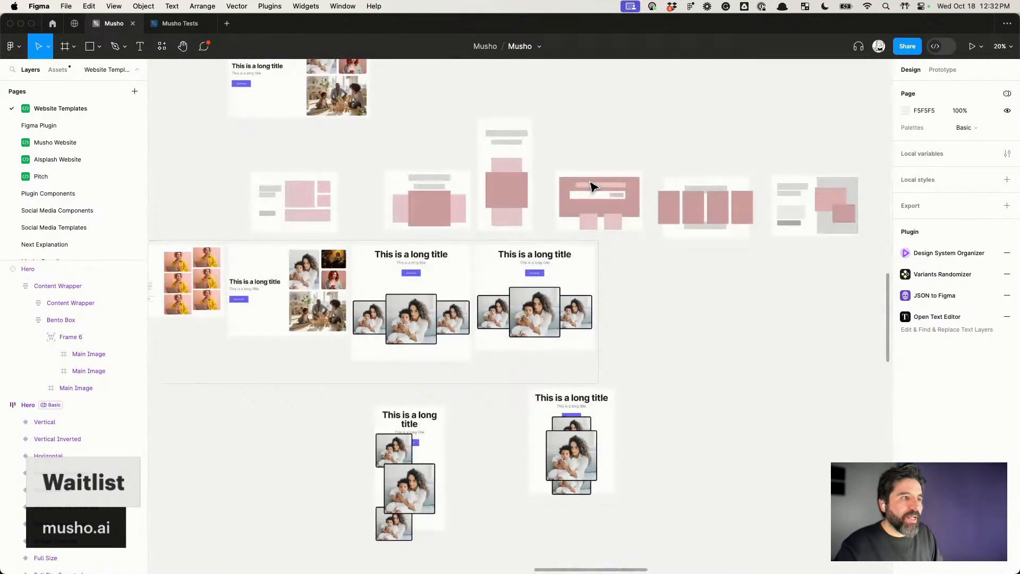
scroll(593, 187, "up", 1)
scroll(584, 213, "down", 4)
left_click(577, 242)
scroll(576, 242, "up", 2)
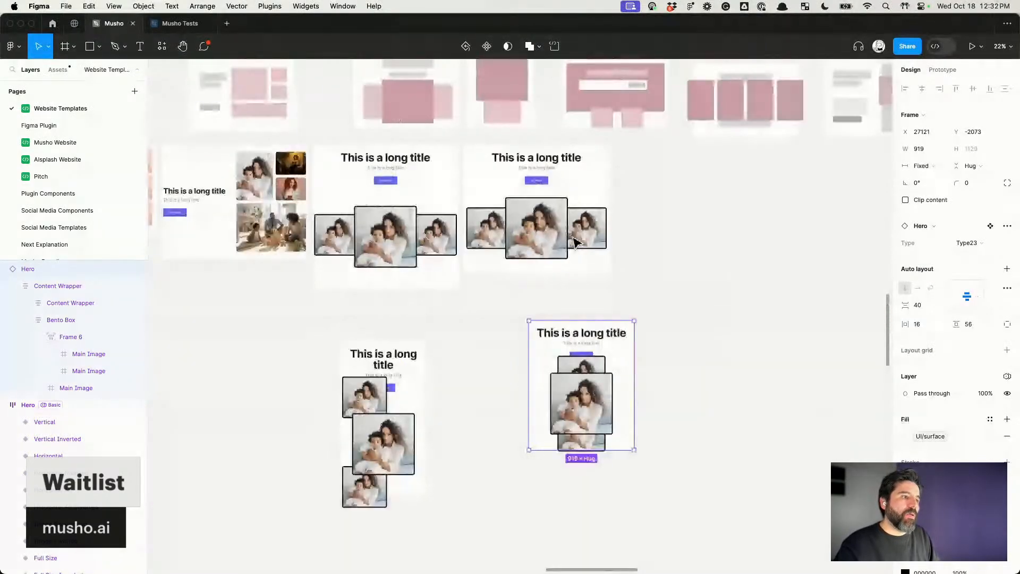
left_click(491, 232)
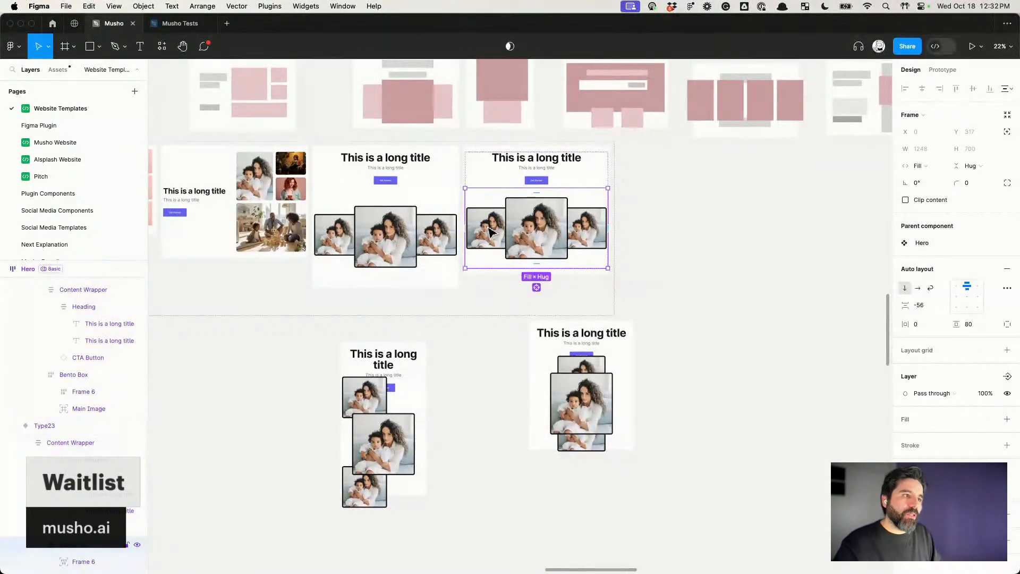
scroll(490, 230, "up", 3)
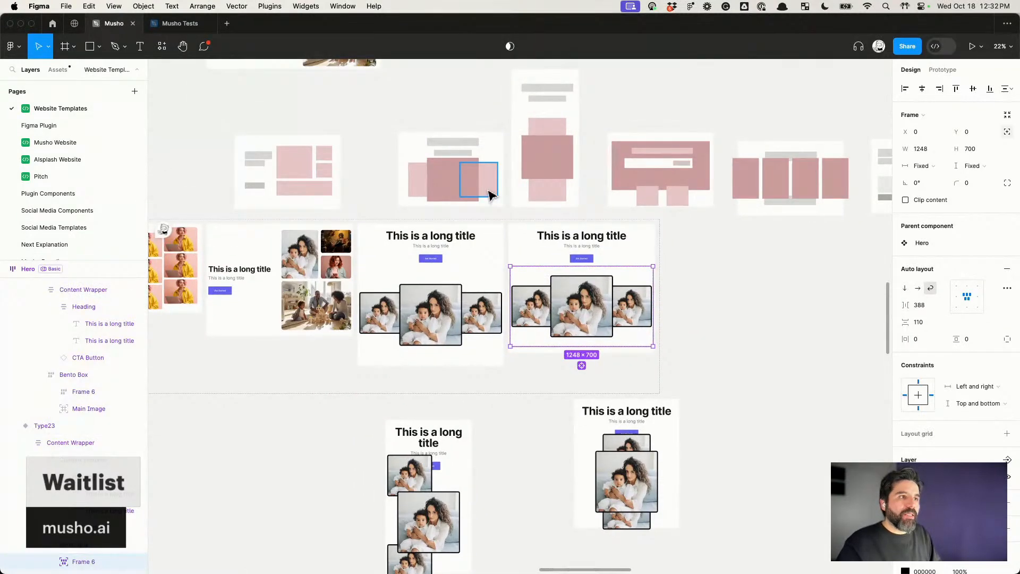
Step: Measure how far the right side rectangle overlaps and is offset from the central rectangle in the three-image wireframe
left_click(467, 189)
scroll(462, 189, "up", 3)
key("alt")
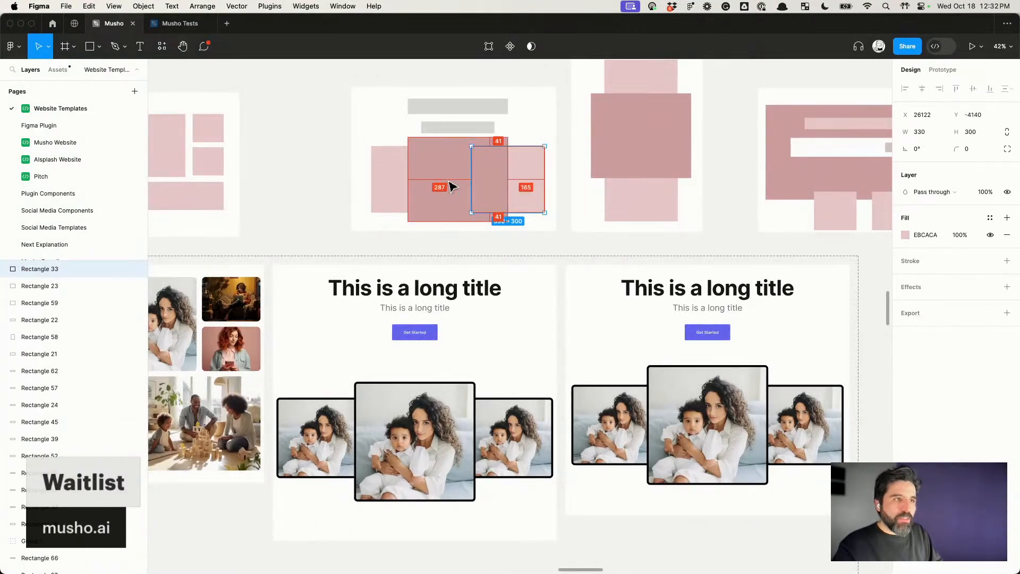
Step: Send the right side rectangle of the three-image wireframe behind the central one, keeping the white background rectangle at the very back
key("[")
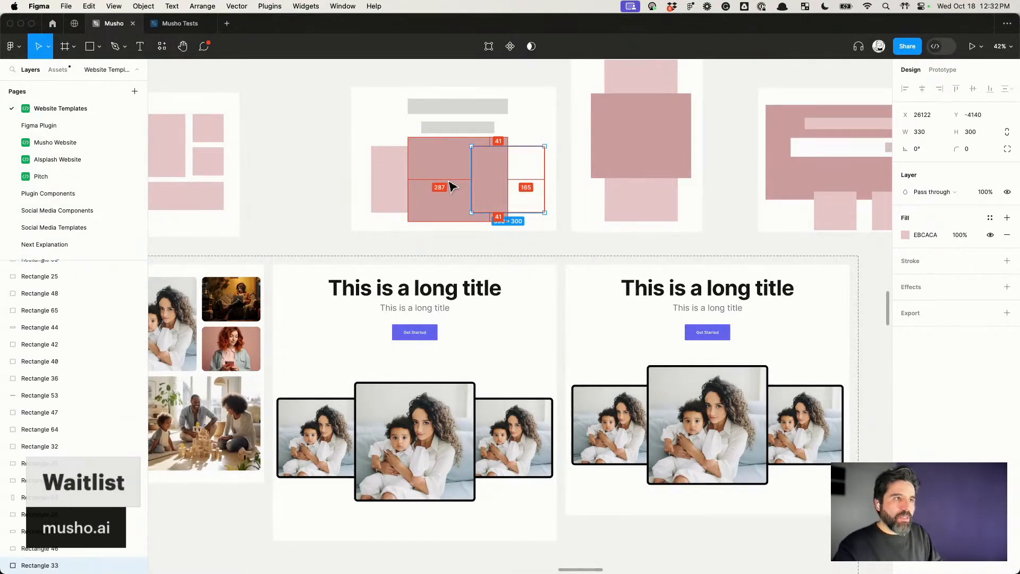
left_click(547, 102)
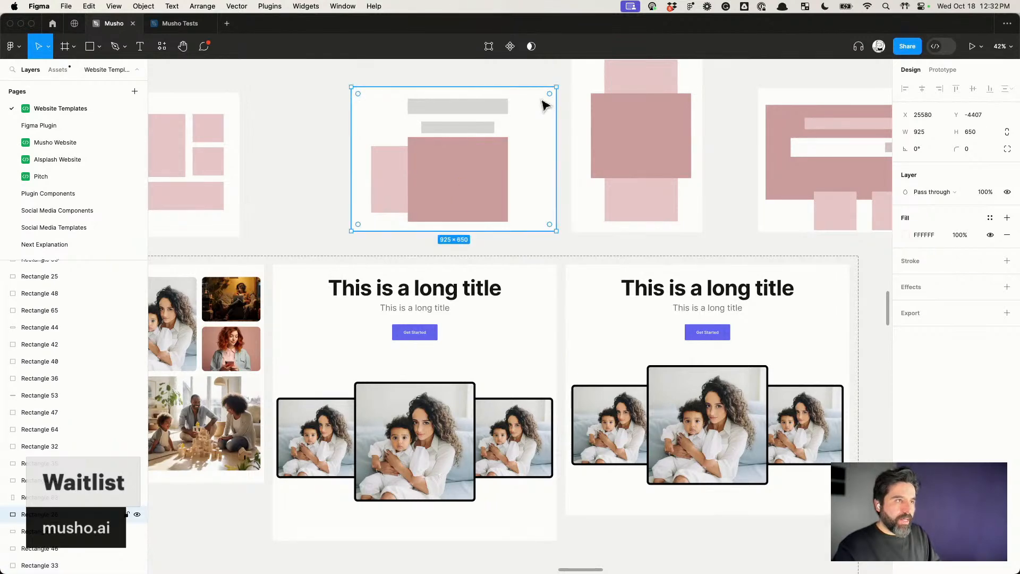
scroll(584, 275, "down", 5)
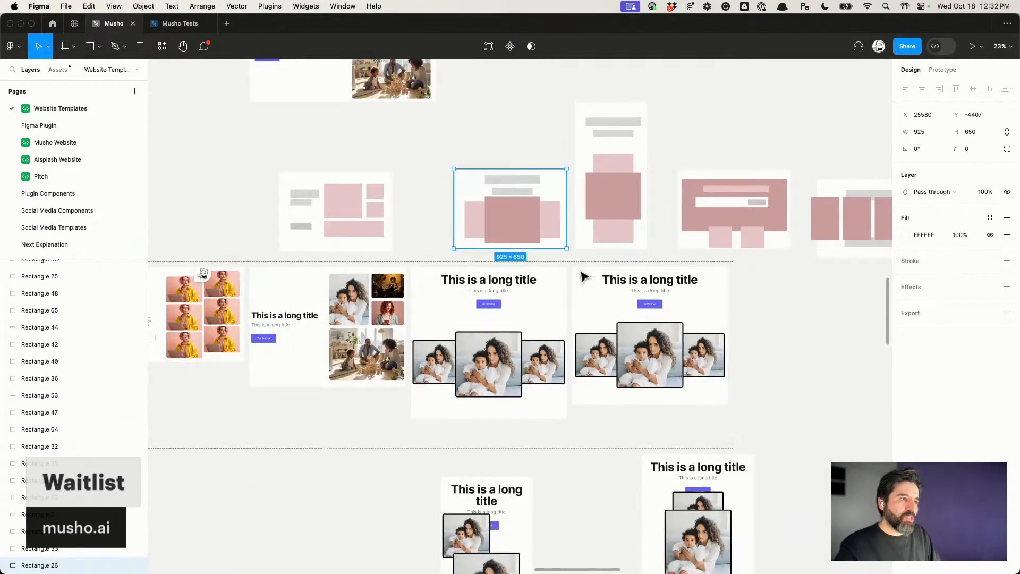
scroll(584, 275, "right", 2)
left_click(804, 407)
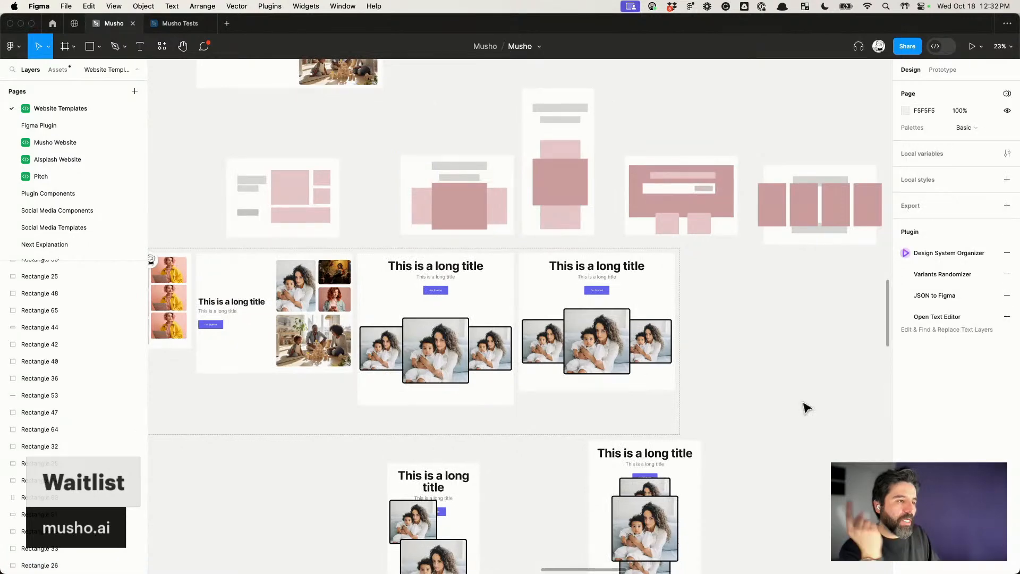
Step: Compare the Type23 hero variant with its stacked instance and widen that instance slightly
left_click(660, 357)
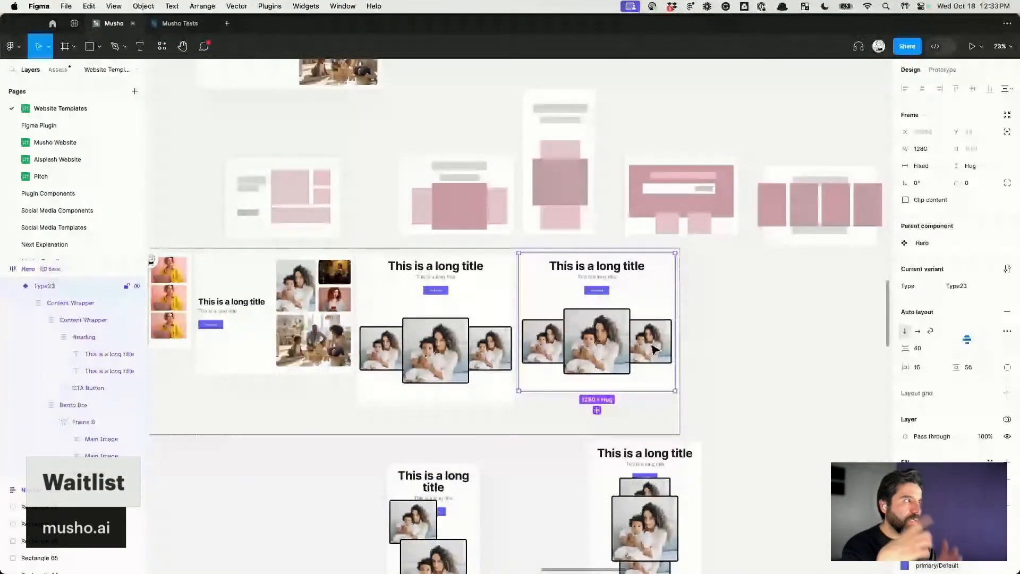
scroll(733, 360, "down", 2)
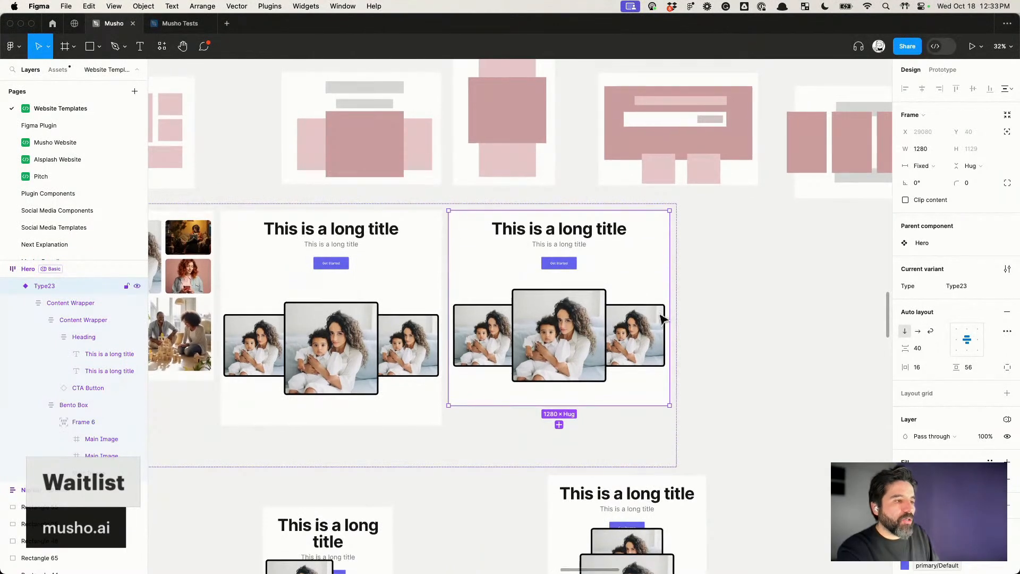
scroll(673, 279, "up", 3)
left_click(640, 497)
scroll(645, 473, "down", 5)
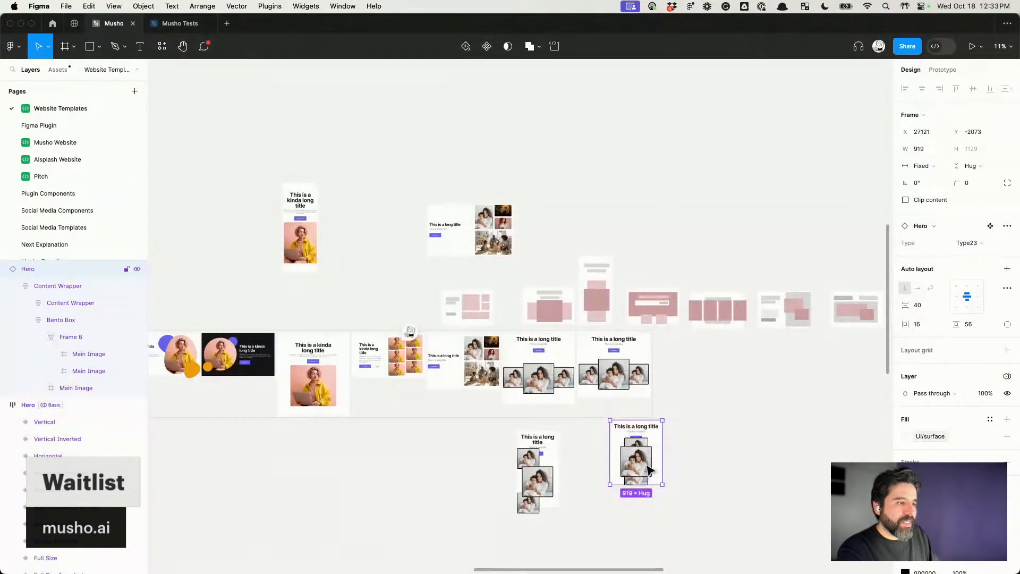
scroll(650, 470, "up", 4)
left_click_drag(715, 409, 692, 409)
Step: Make the Type23 variant's central image fill its container with a maximum width of 540, and narrow the instance to 937
double_click(579, 280)
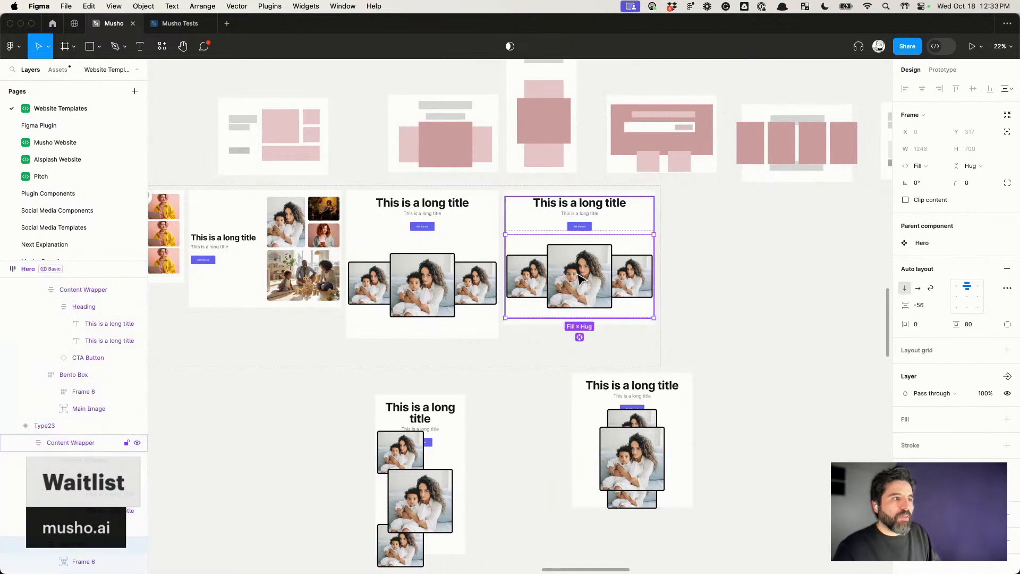
double_click(579, 280)
double_click(579, 280)
left_click(936, 167)
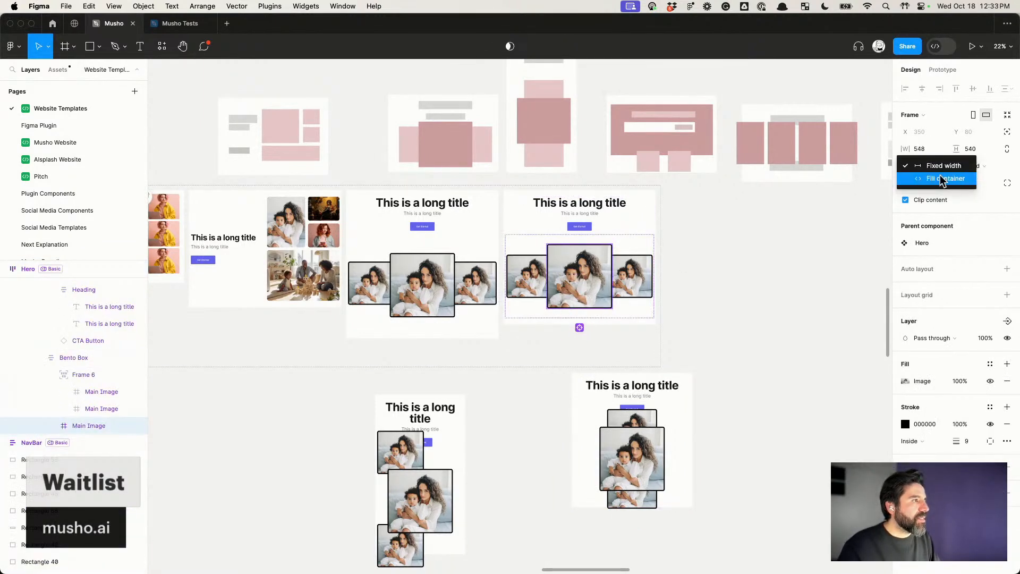
left_click(942, 179)
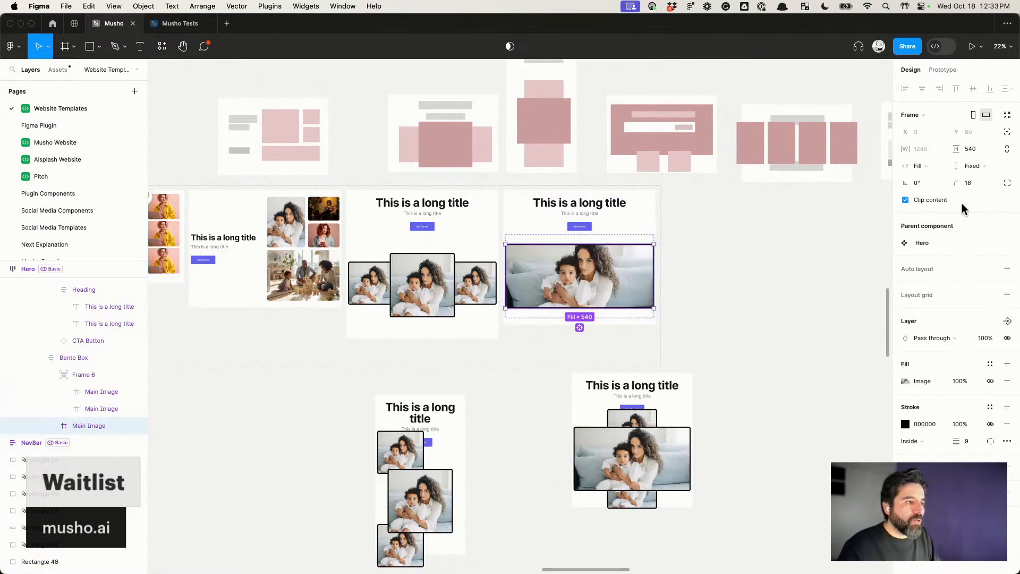
left_click(942, 149)
left_click(959, 182)
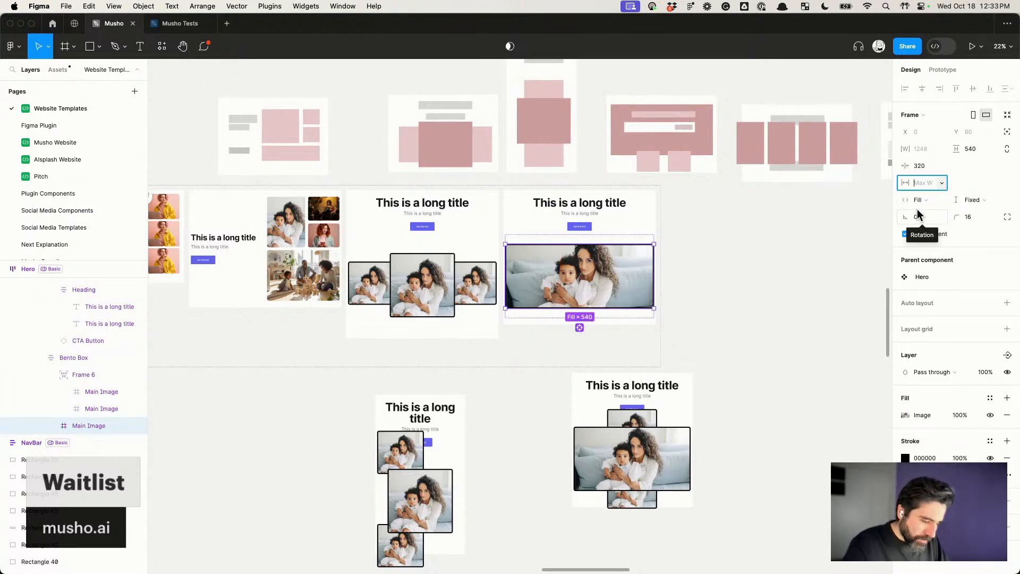
type("540")
key("Return")
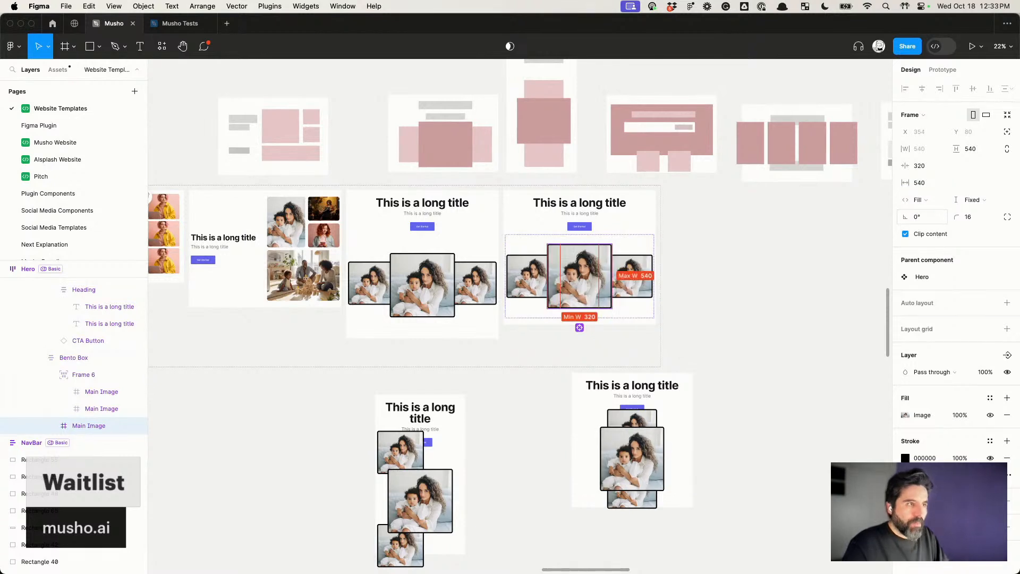
left_click(664, 402)
mouse_move(691, 421)
left_mouse_down()
mouse_move(783, 416)
mouse_move(674, 426)
mouse_move(683, 419)
left_mouse_up()
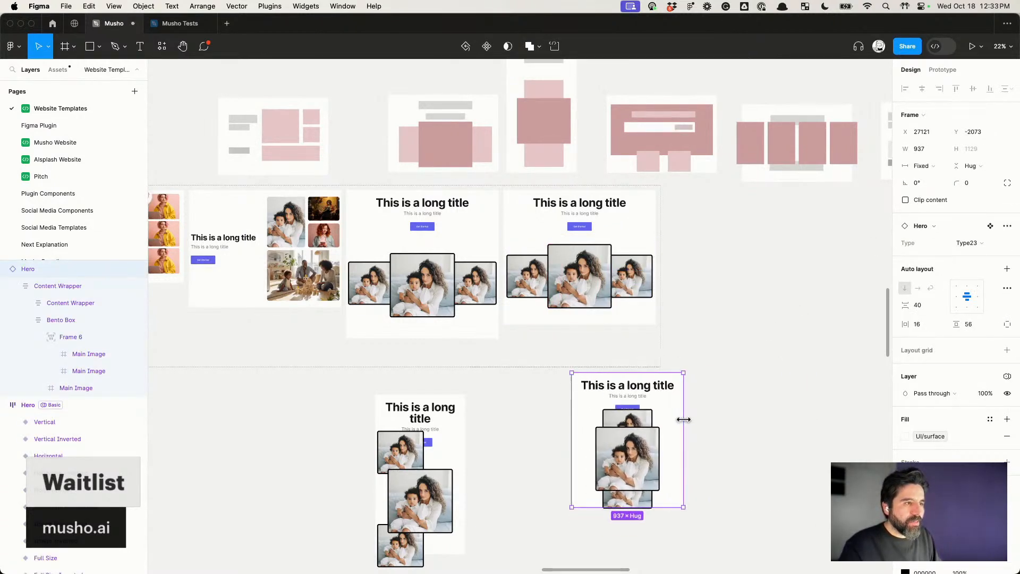
Step: Raise the maximum width of the Type23 variant's central image to 800
double_click(587, 287)
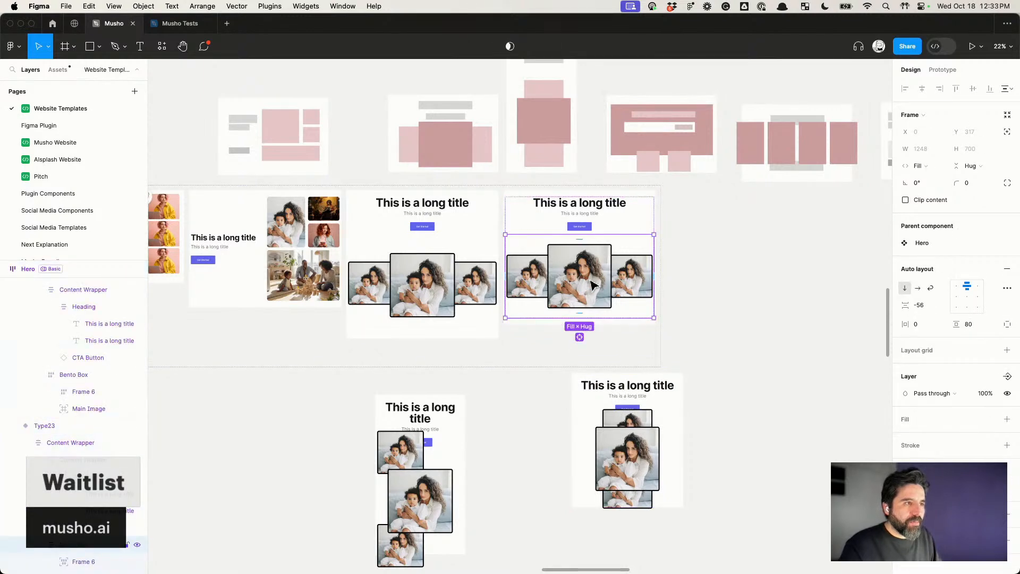
left_click(594, 285)
left_click(942, 150)
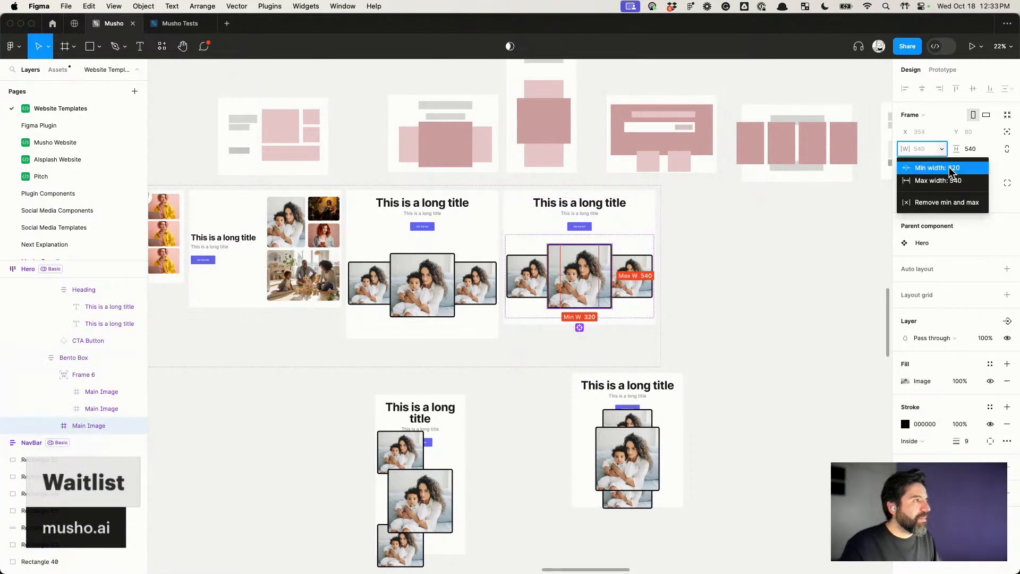
left_click(938, 181)
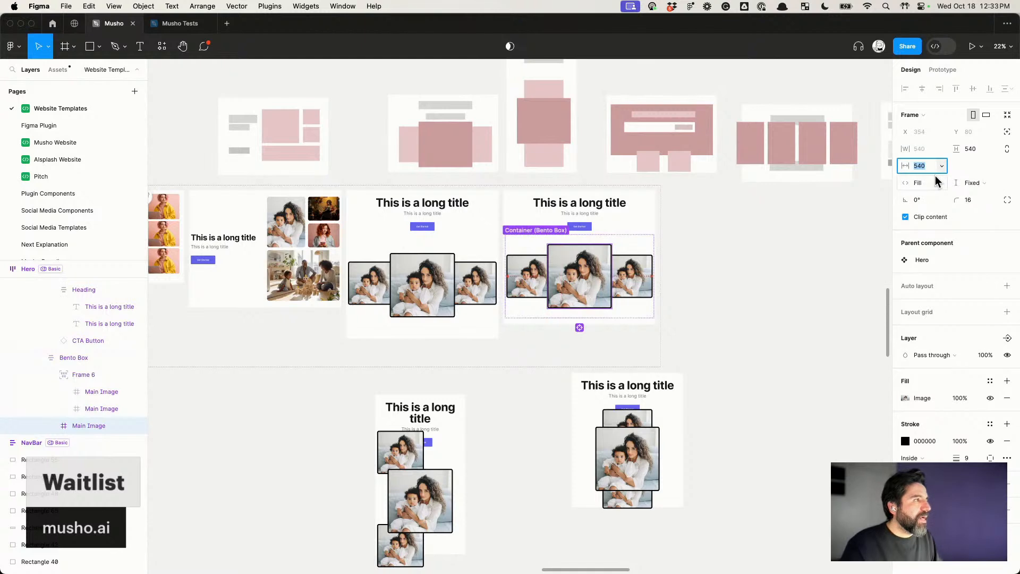
key("shift+Up")
key("shift+Up")
key("shift+Up")
key("shift+Up")
key("shift+Up")
key("shift+Up")
key("shift+Up")
key("shift+Up")
key("shift+Up")
key("shift+Up")
key("shift+Up")
key("shift+Up")
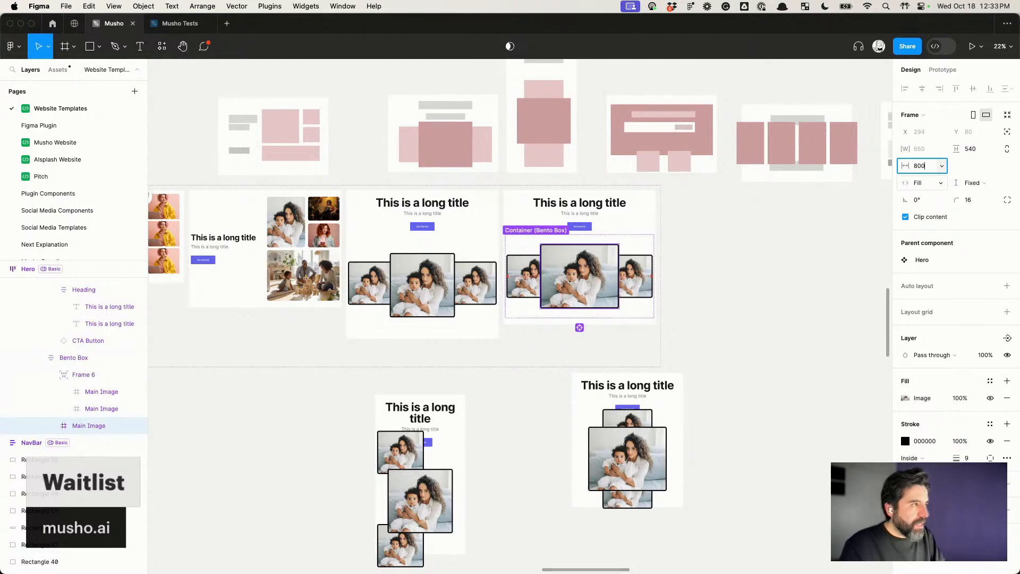
key("Return")
left_click(745, 276)
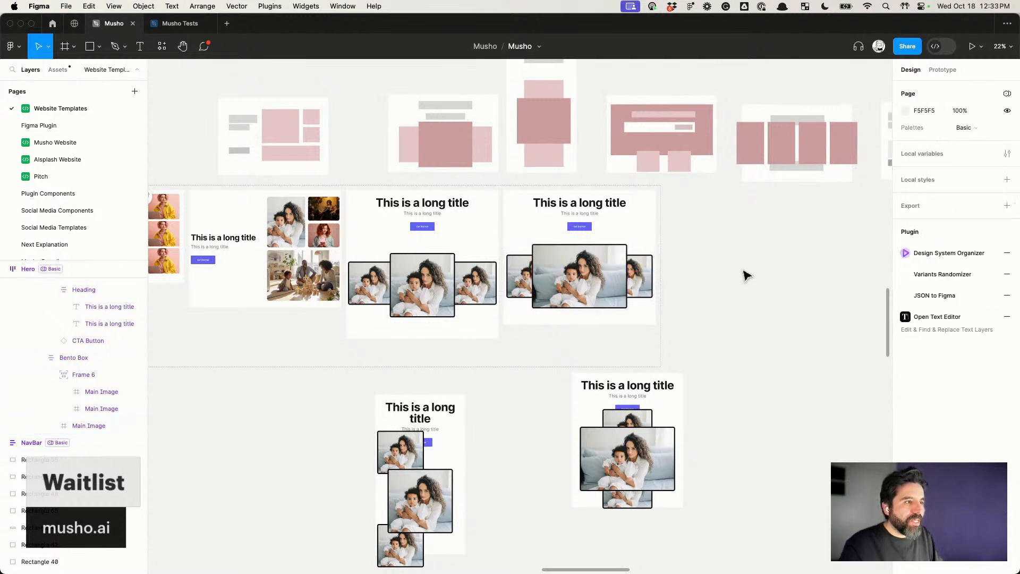
Step: Set both side images of the Type23 variant to fill their container, testing the instance at widths of 441 and 746
left_click(631, 409)
left_click_drag(685, 503, 624, 503)
left_click(511, 293, "super")
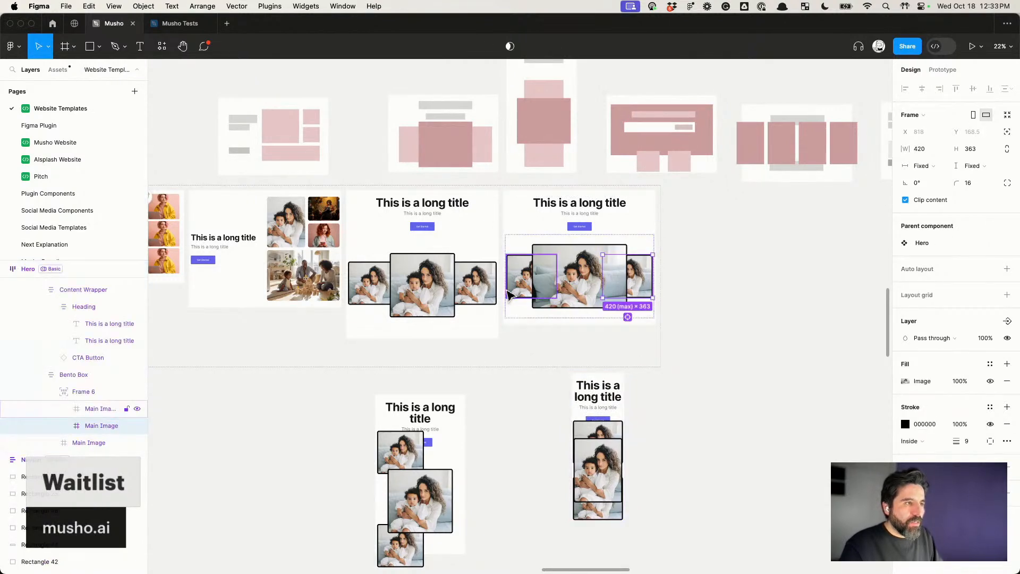
left_click(945, 169)
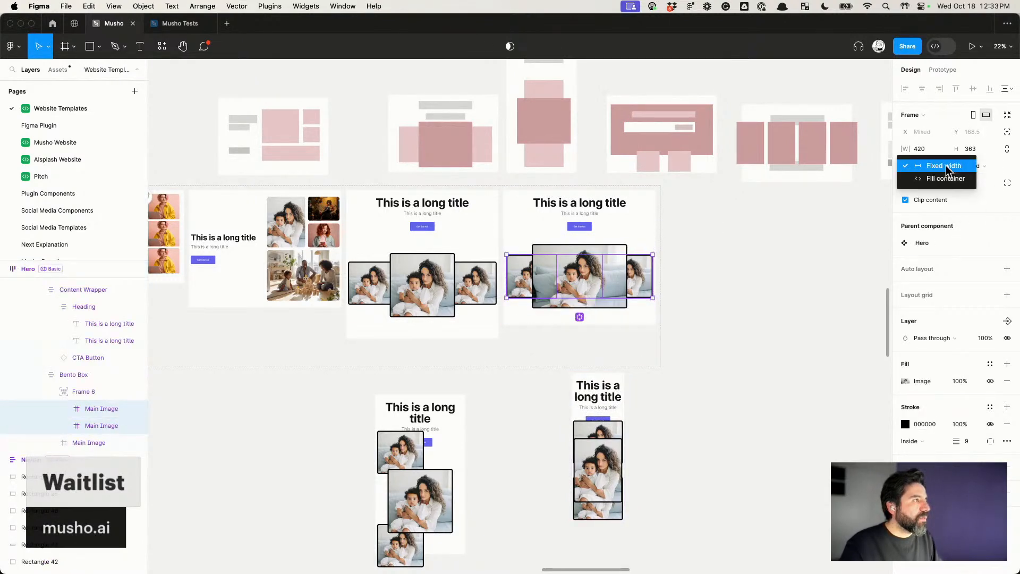
left_click(946, 181)
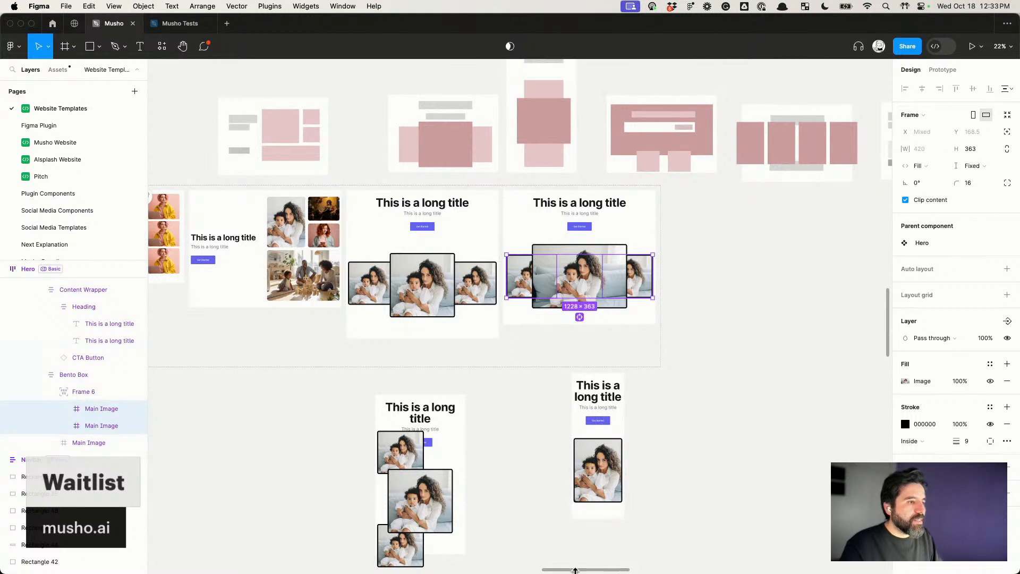
left_click(621, 428)
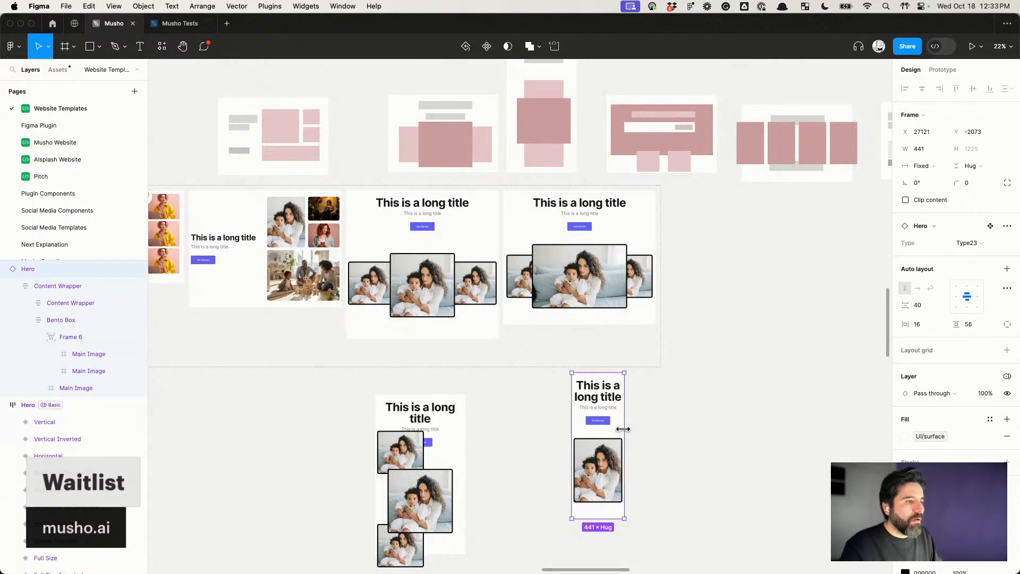
left_click_drag(628, 430, 660, 419)
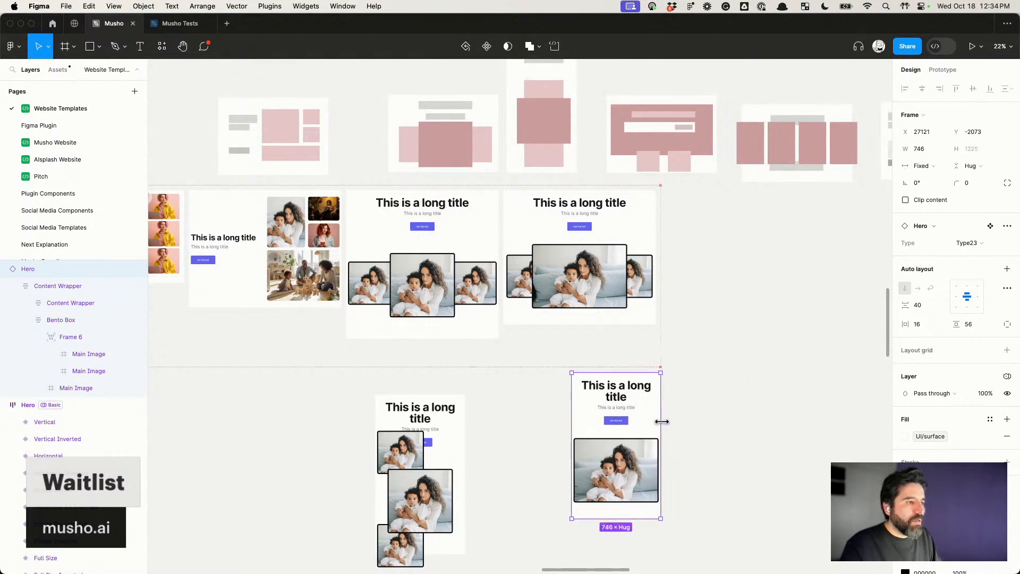
Step: Give both Type23 side images a minimum width of 200 and fine-tune it to 184
left_click(639, 298)
left_click(515, 272, "shift")
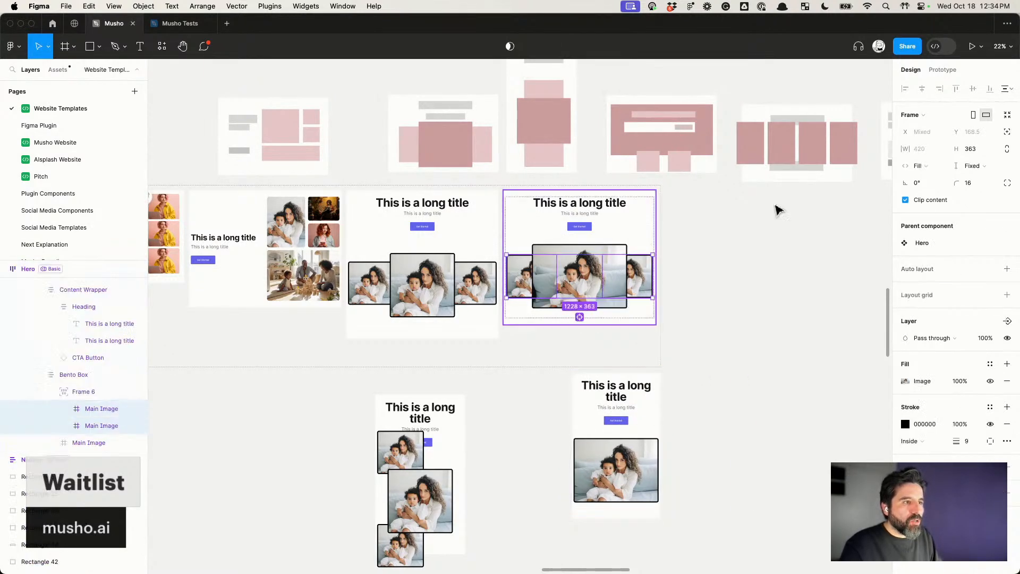
left_click(943, 150)
left_click(964, 169)
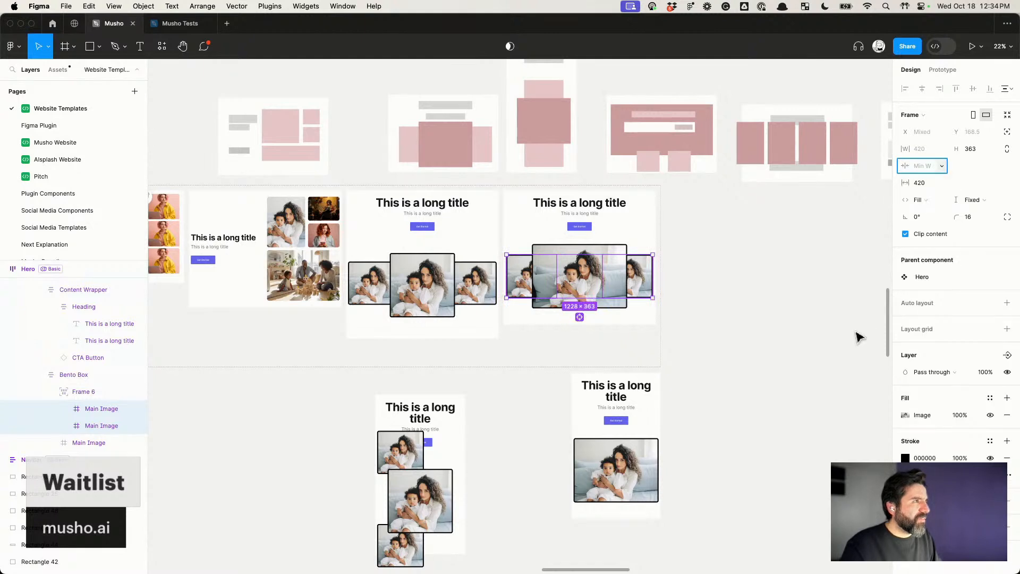
type("200")
key("Return")
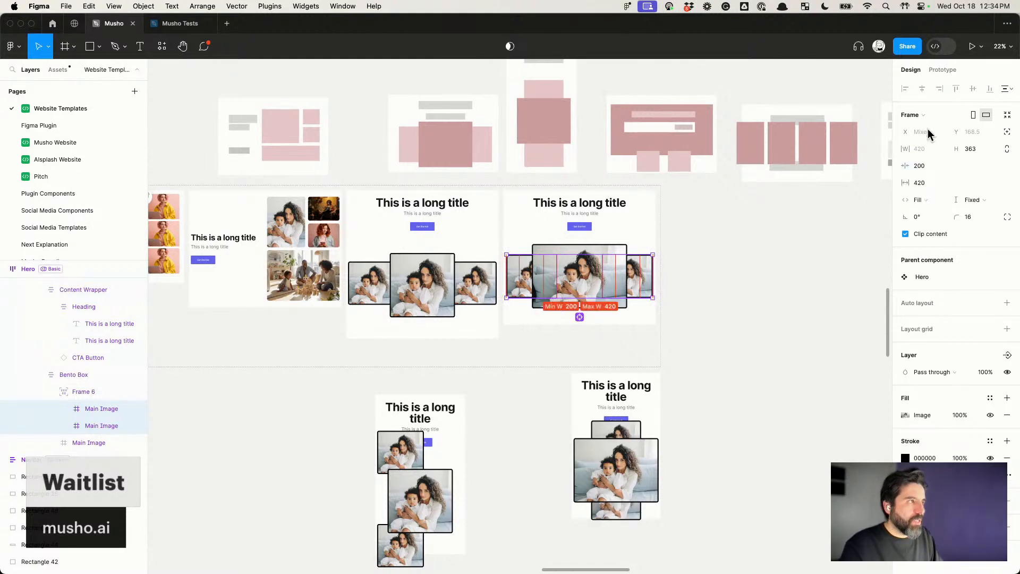
key("shift+Down")
key("shift+Down")
key("shift+Down")
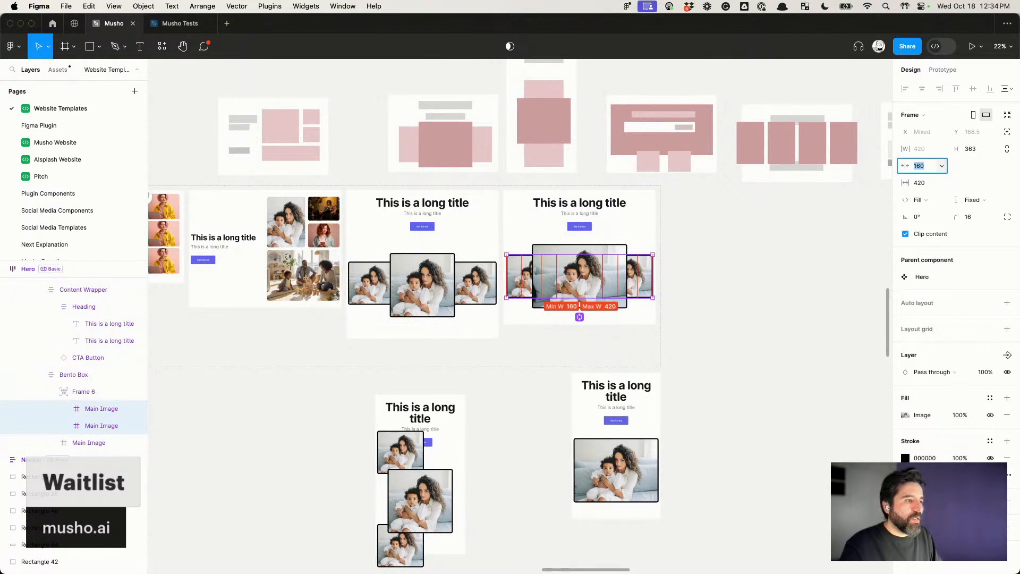
key("shift+Up")
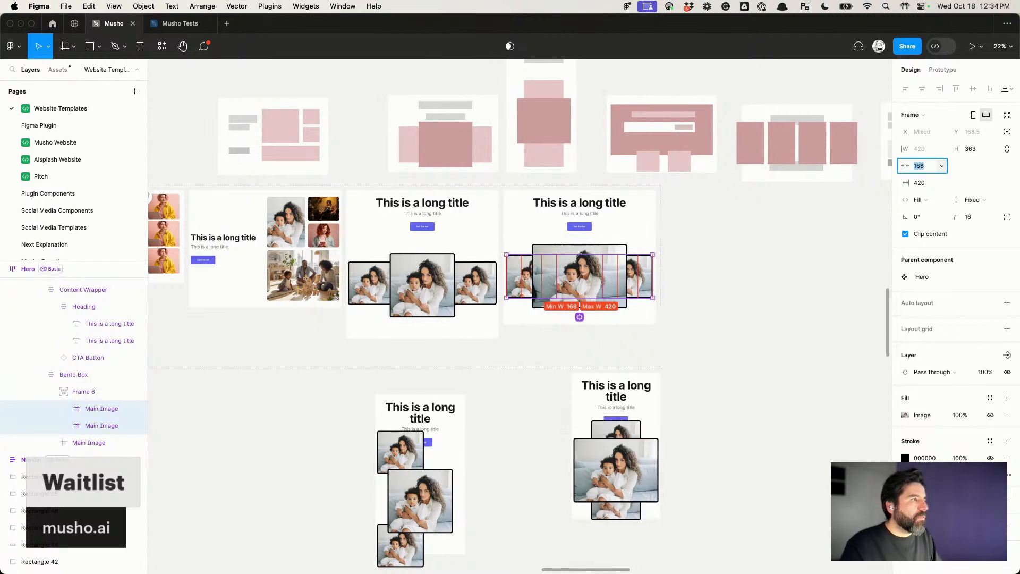
key("shift+Down")
key("shift+Down")
key("shift+Up")
key("shift+Up")
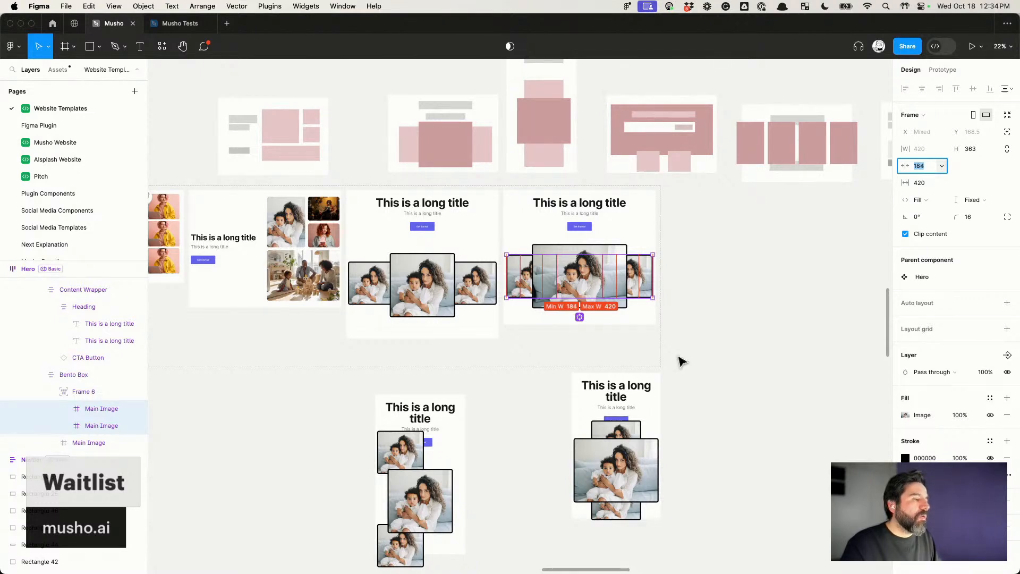
Step: Widen the Type23 instance to 2079 to test the three-image layout on a very wide hero
left_click(755, 378)
left_click(636, 427)
left_click_drag(661, 432, 819, 428)
Step: Set the maximum width of the Type23 variant's central image to 720
left_click(594, 285, "super")
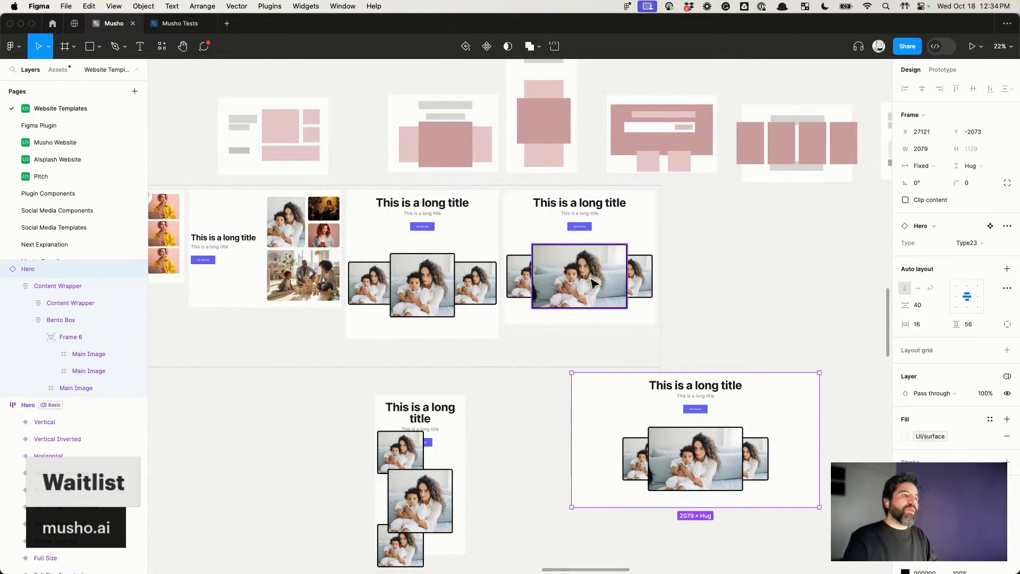
left_click(943, 151)
left_click(929, 180)
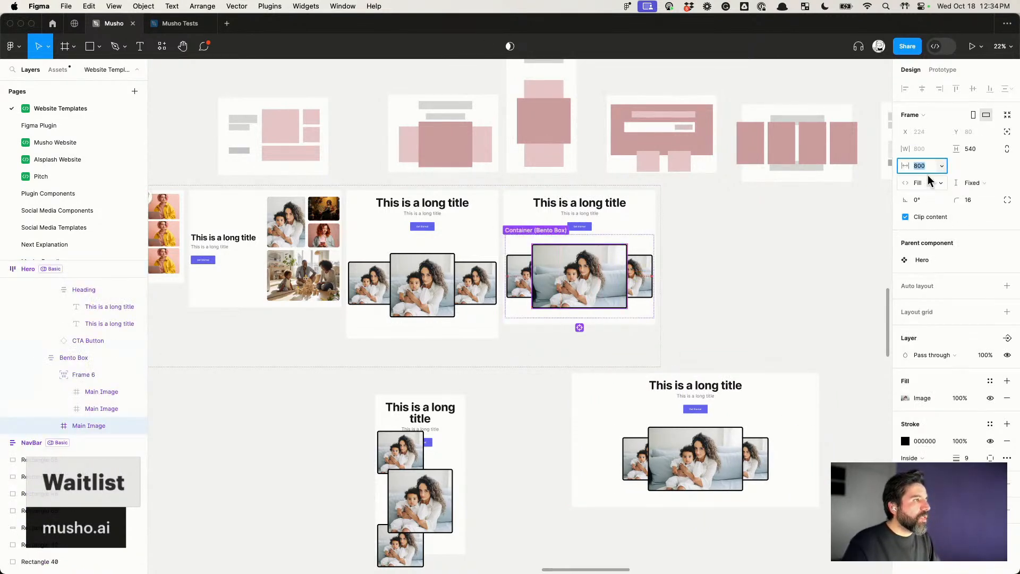
type("720")
key("Return")
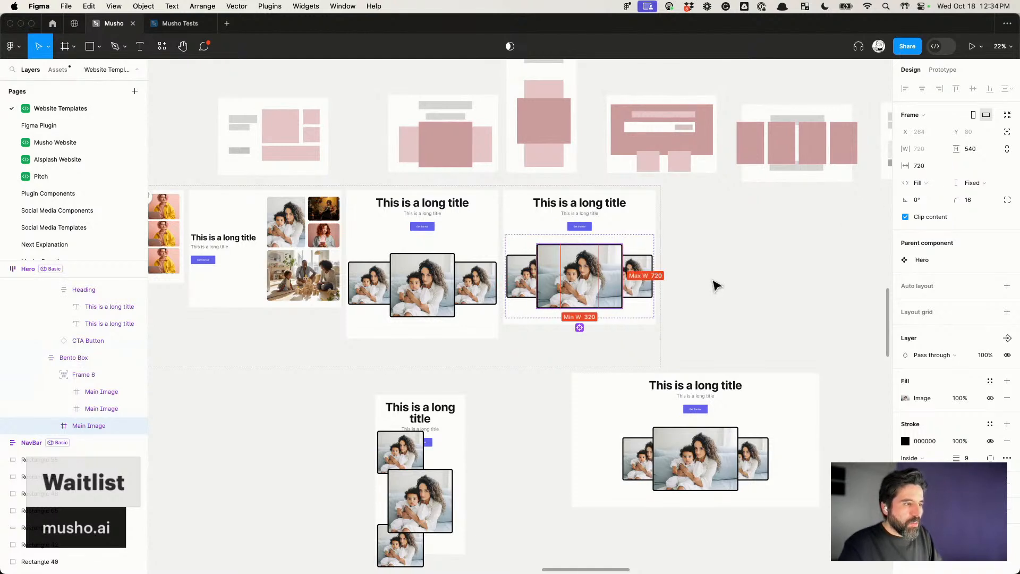
Step: Narrow the wide Type23 instance to 1877 and clear the selection
left_click(715, 269)
left_click(715, 458)
mouse_move(816, 432)
left_mouse_down()
mouse_move(660, 452)
mouse_move(795, 432)
left_mouse_up()
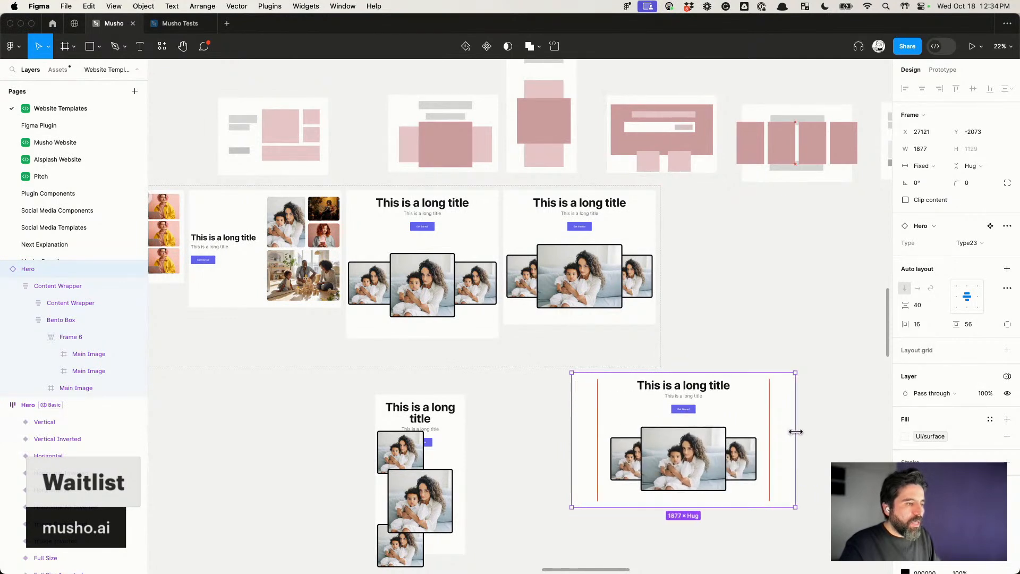
left_click(800, 235)
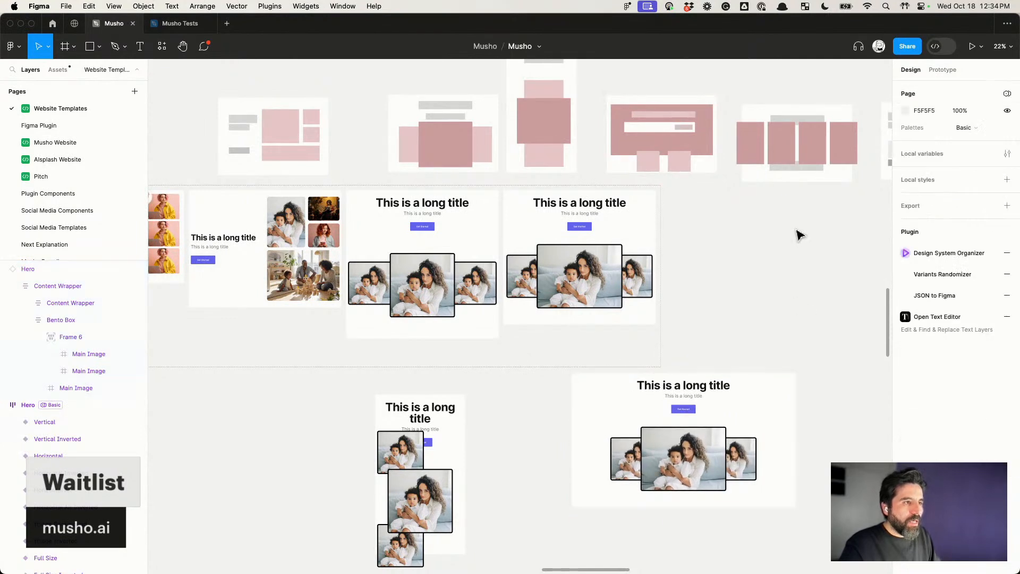
Step: Open the padding of the Type23 variant's Bento Box for editing all four sides as one list
double_click(604, 277)
left_click(979, 330)
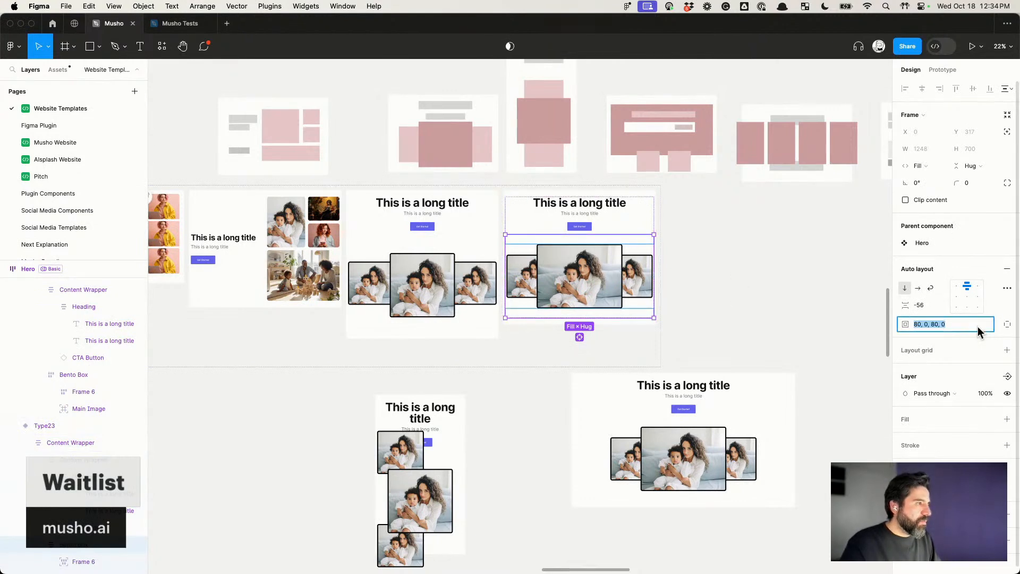
Step: Set the Bento Box frame's vertical padding to 120 in the Type23 Hero variant and narrow the test Hero instance to about 606 wide
left_click(979, 325)
type("120")
key("Return")
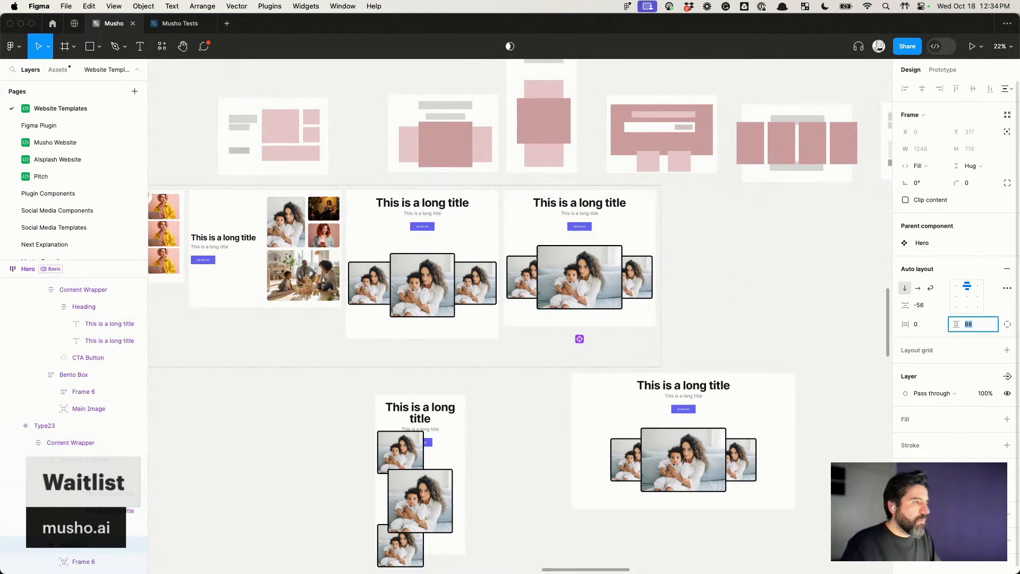
left_click(792, 443)
left_click_drag(794, 436, 643, 454)
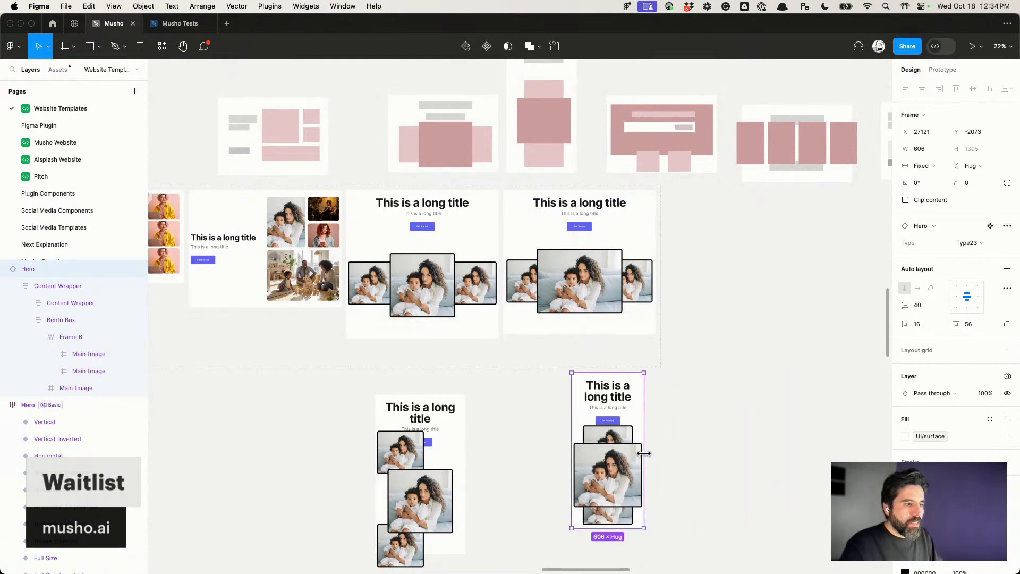
Step: Set the height of the two side images in the Type23 Hero variant to Fill container
double_click(609, 294)
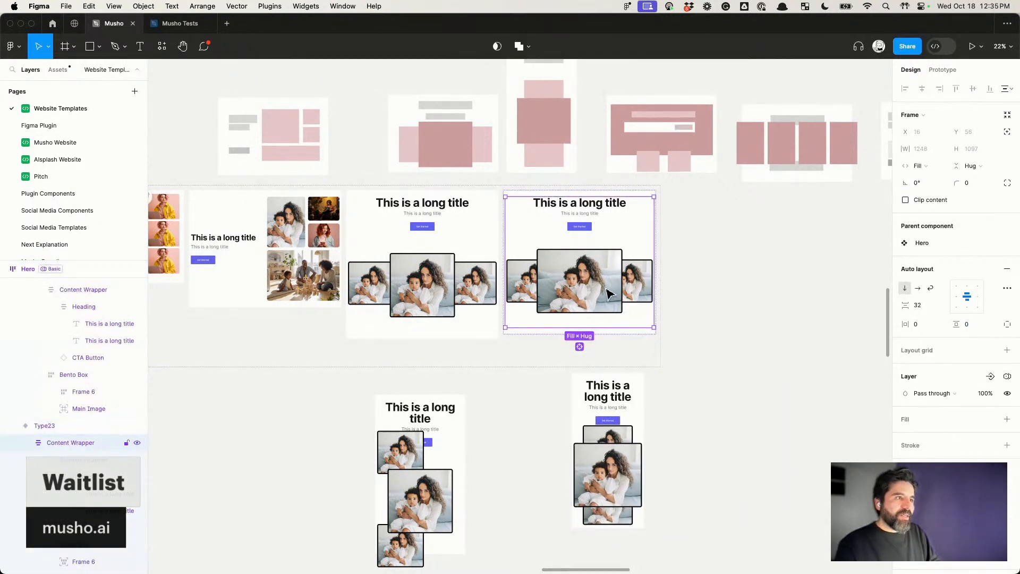
left_click(620, 268)
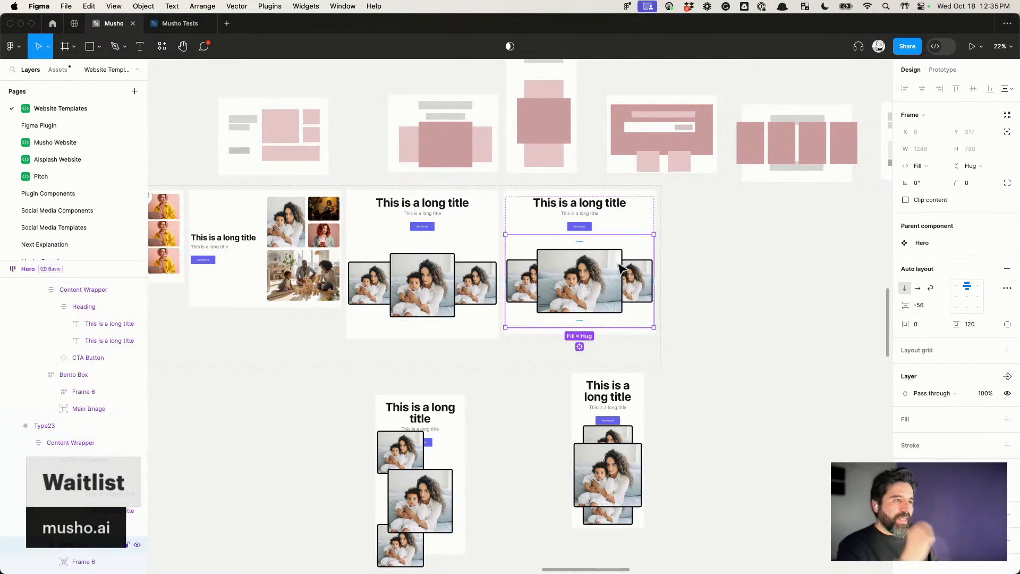
double_click(644, 282)
left_click(524, 297, "shift")
scroll(573, 273, "up", 5)
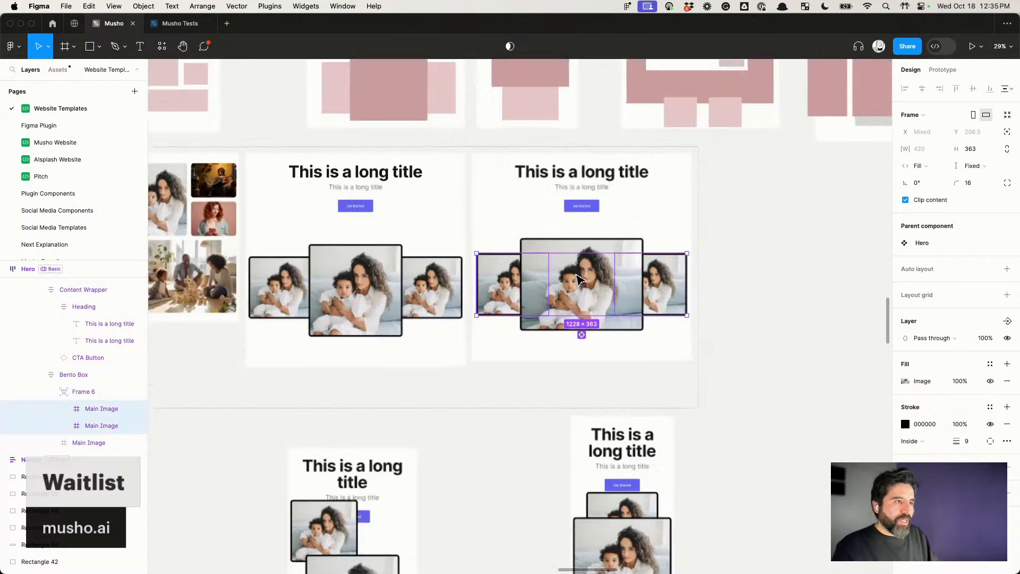
scroll(576, 248, "down", 3)
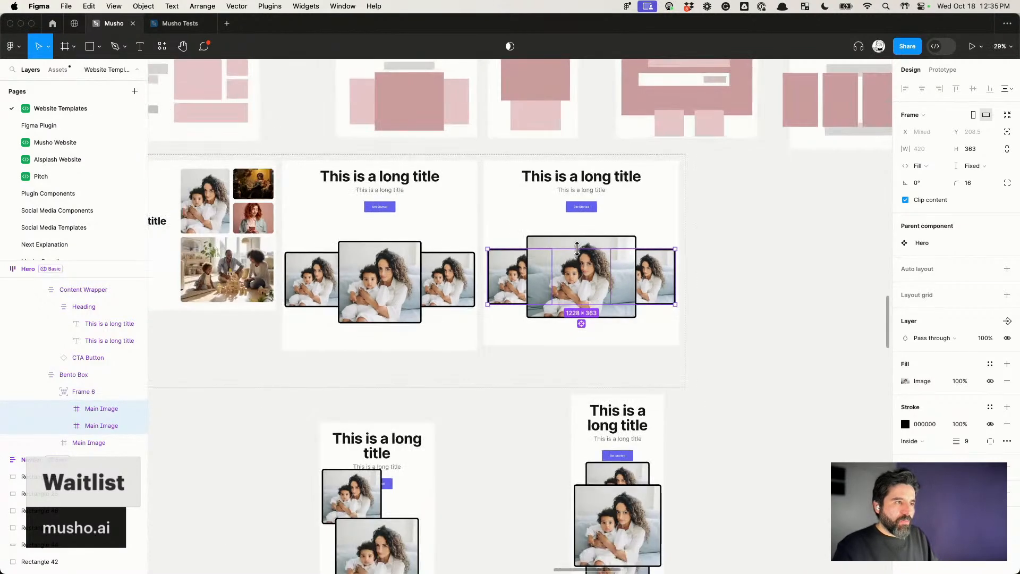
left_click(982, 169)
left_click(986, 180)
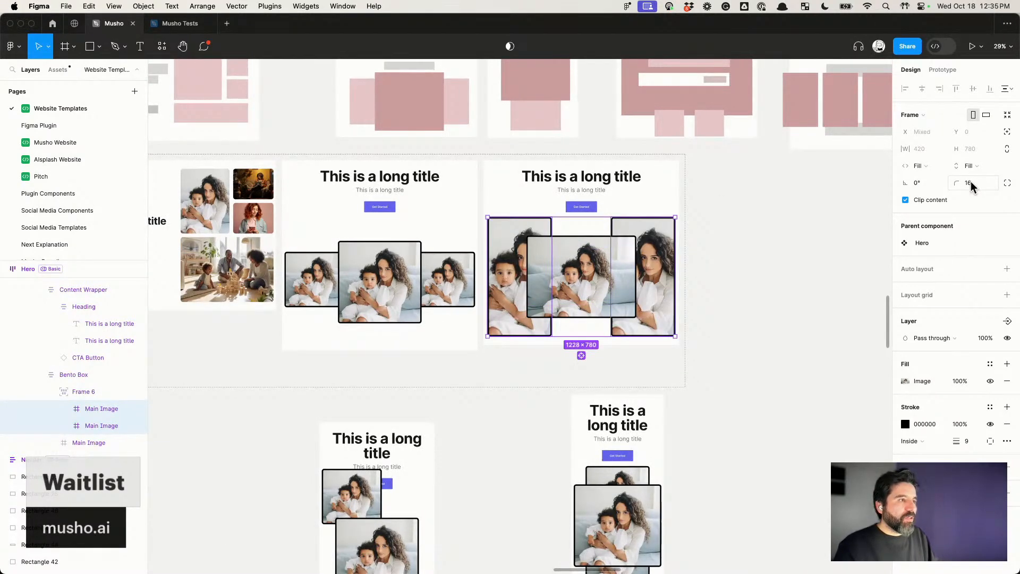
Step: Set the central image's height to Fill container in the Type23 variant and widen the test Hero instance
left_click(591, 274)
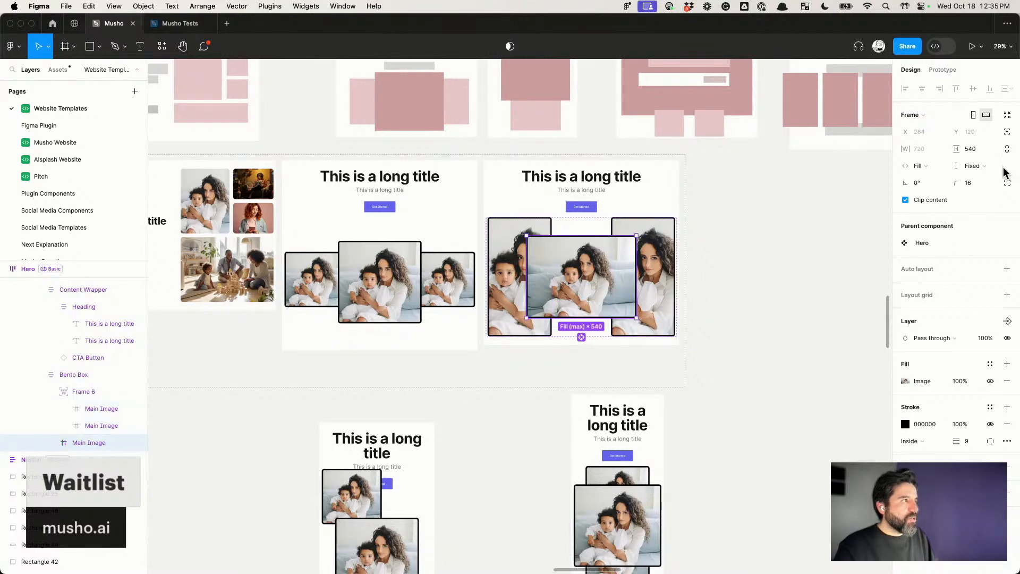
left_click(975, 166)
left_click(950, 182)
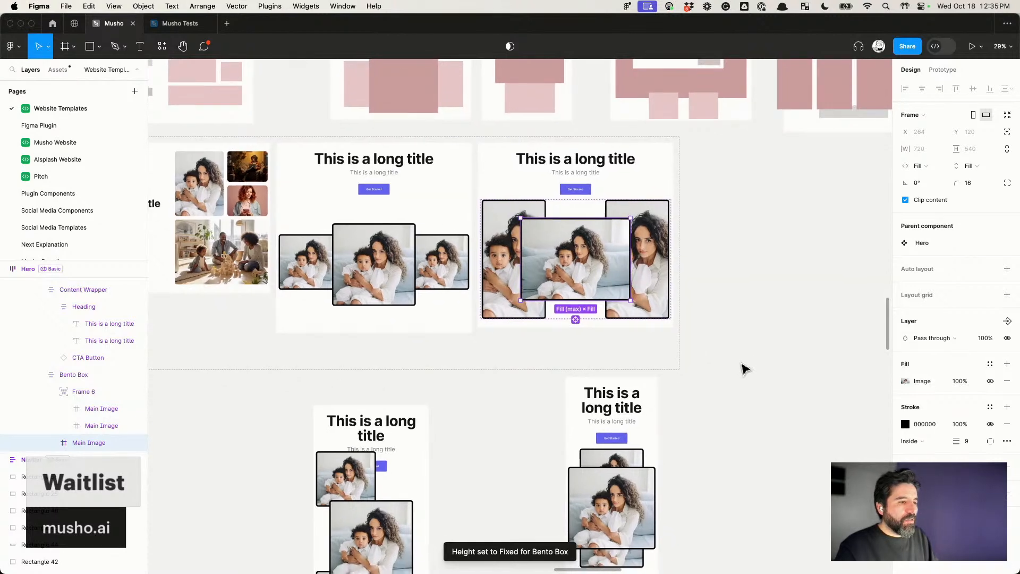
scroll(745, 369, "down", 2)
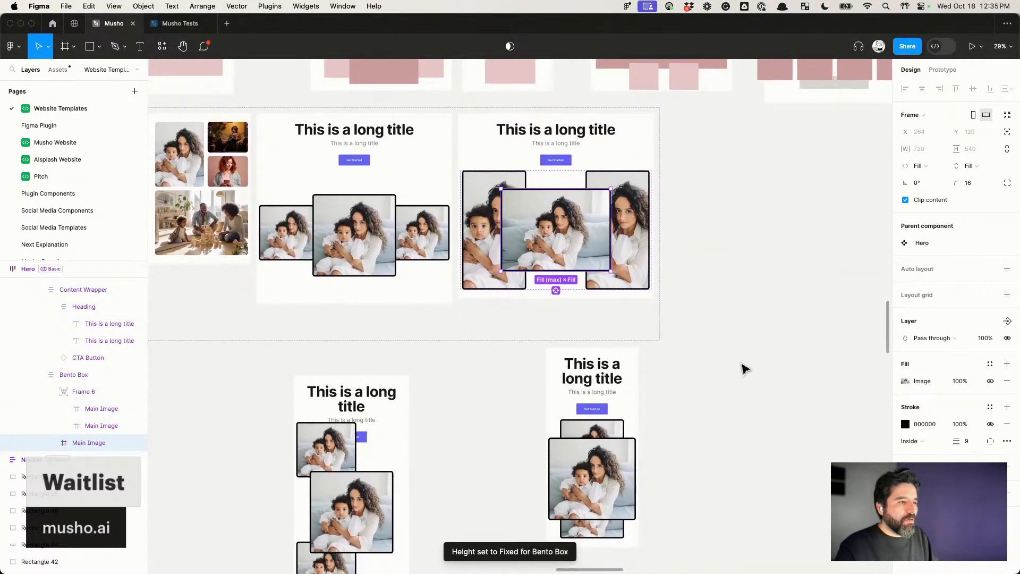
left_click(632, 383)
left_click_drag(667, 428, 699, 429)
Step: Give the variant's two side images a maximum height of 328 and widen the test Hero instance further
left_click(643, 270, "super")
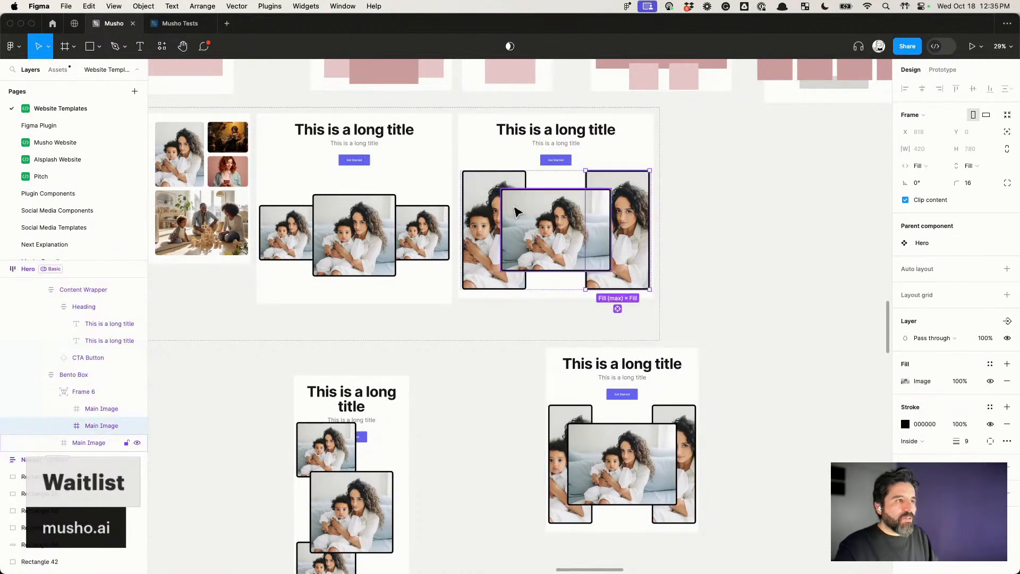
left_click(492, 186, "shift+super")
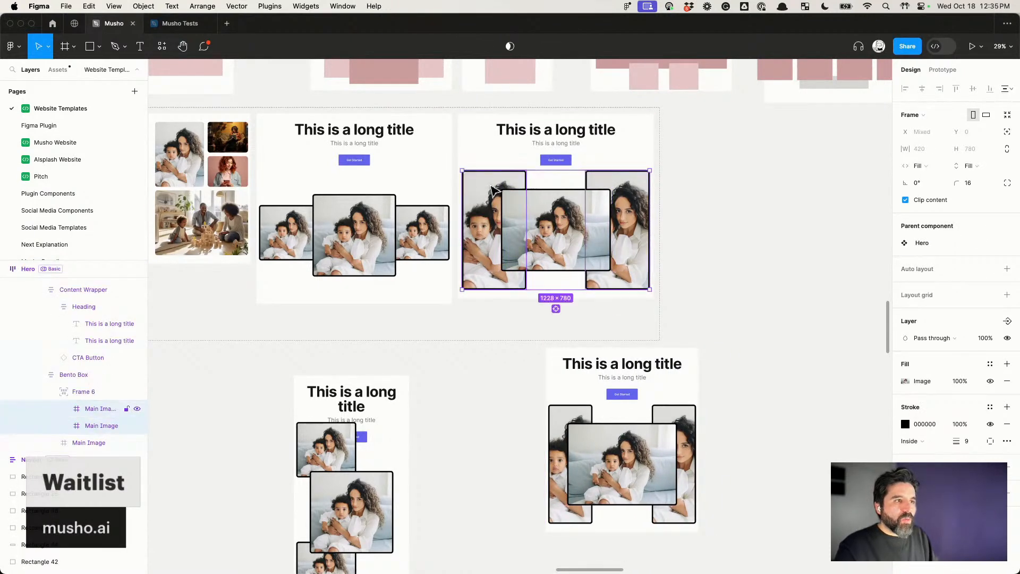
left_click(993, 149)
left_click(961, 181)
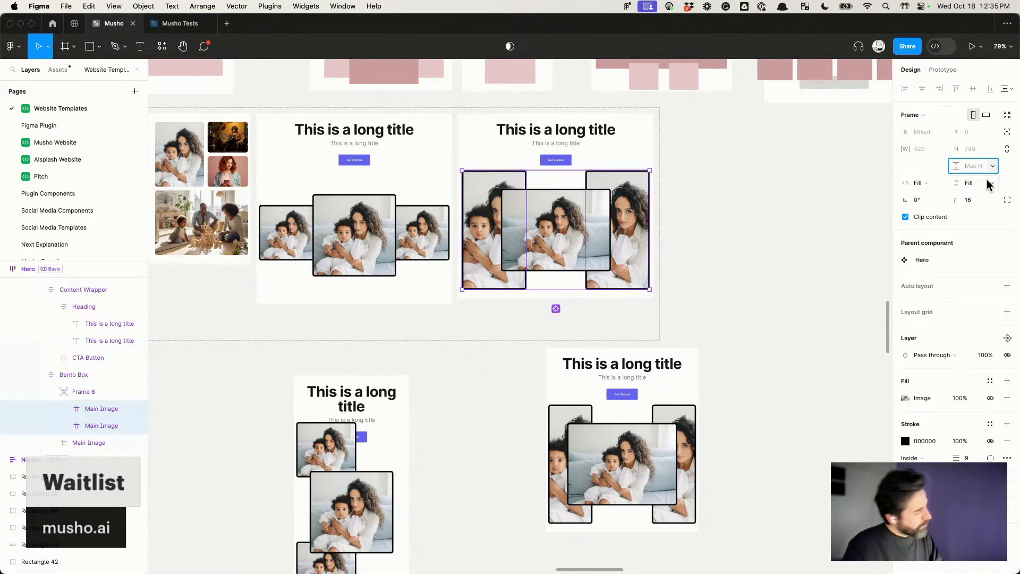
type("240")
key("Return")
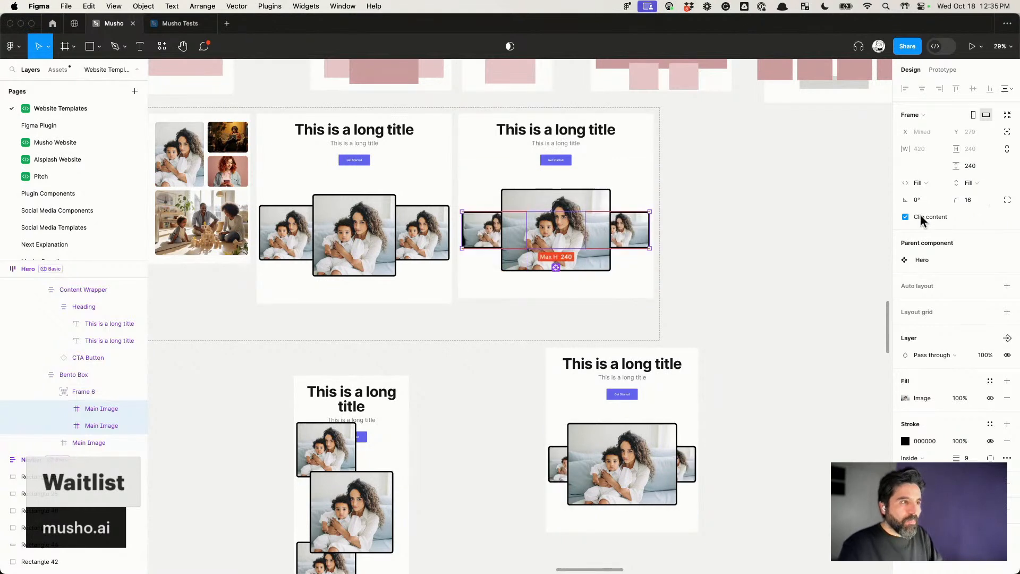
type("320")
key("Return")
key("shift+Up")
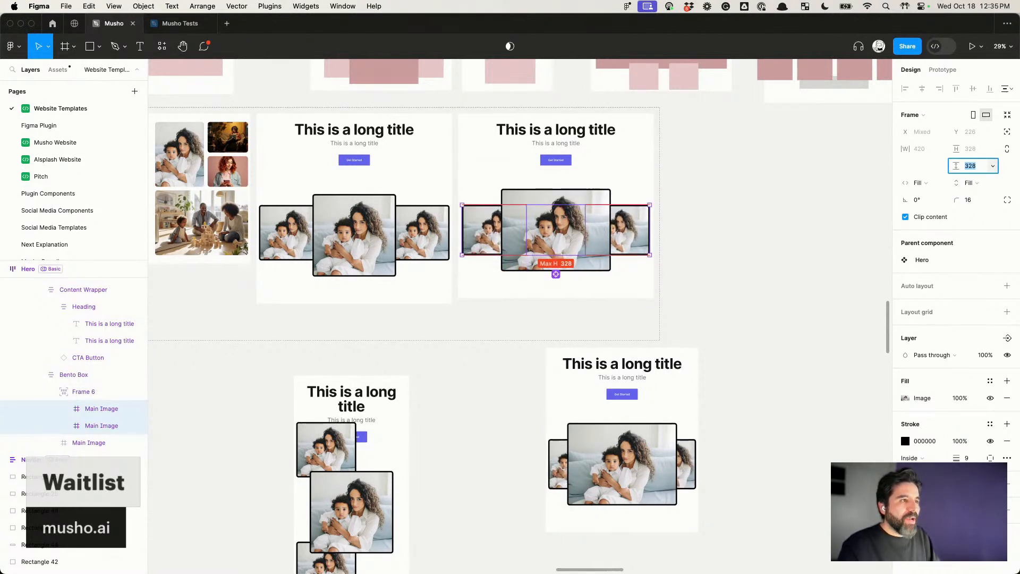
left_click(641, 410)
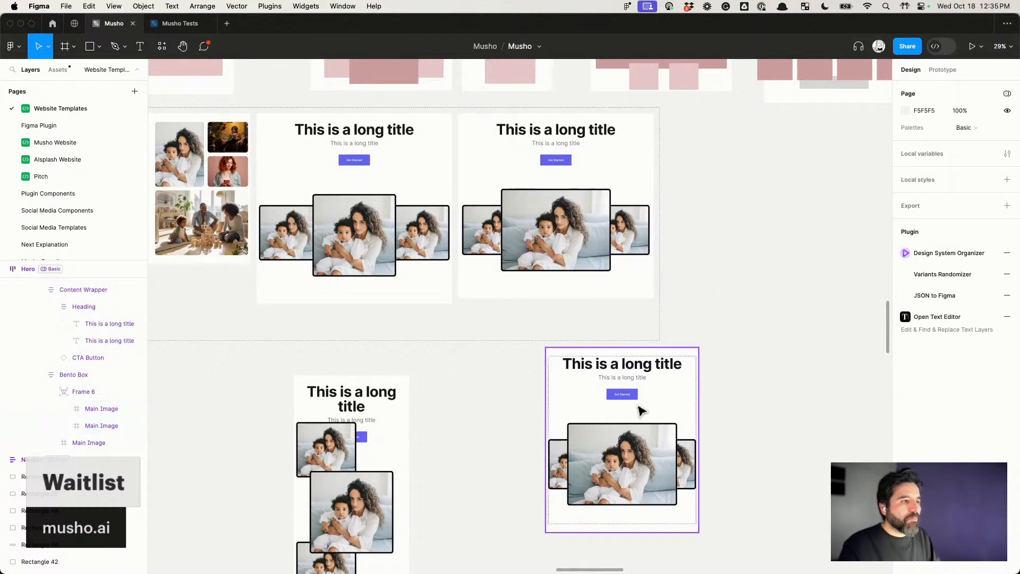
left_click_drag(698, 392, 769, 372)
Step: Try Hug contents for the Bento Box frame's height and widen the test Hero instance to about 1589
left_click(600, 219)
left_click(600, 219)
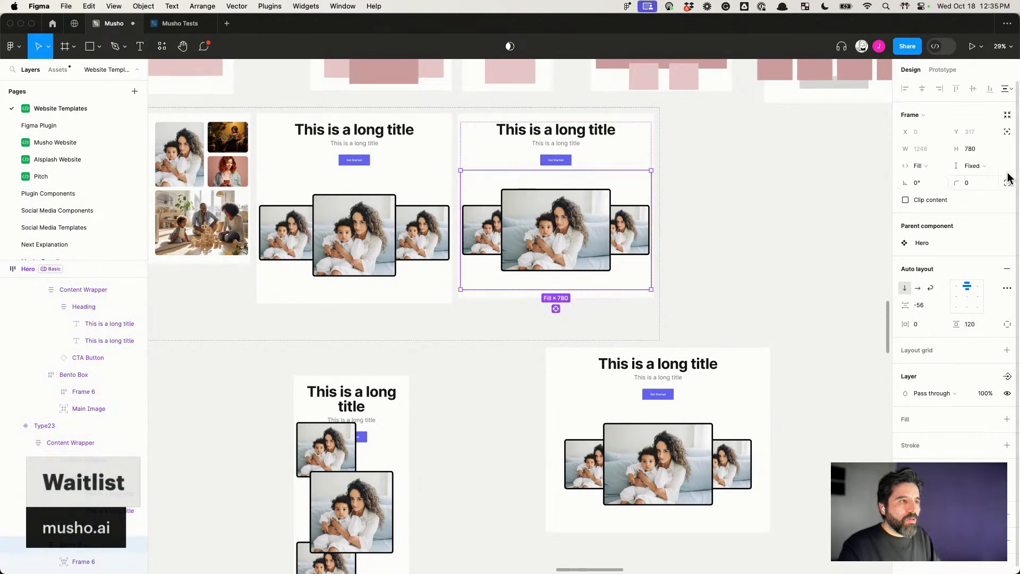
left_click(990, 166)
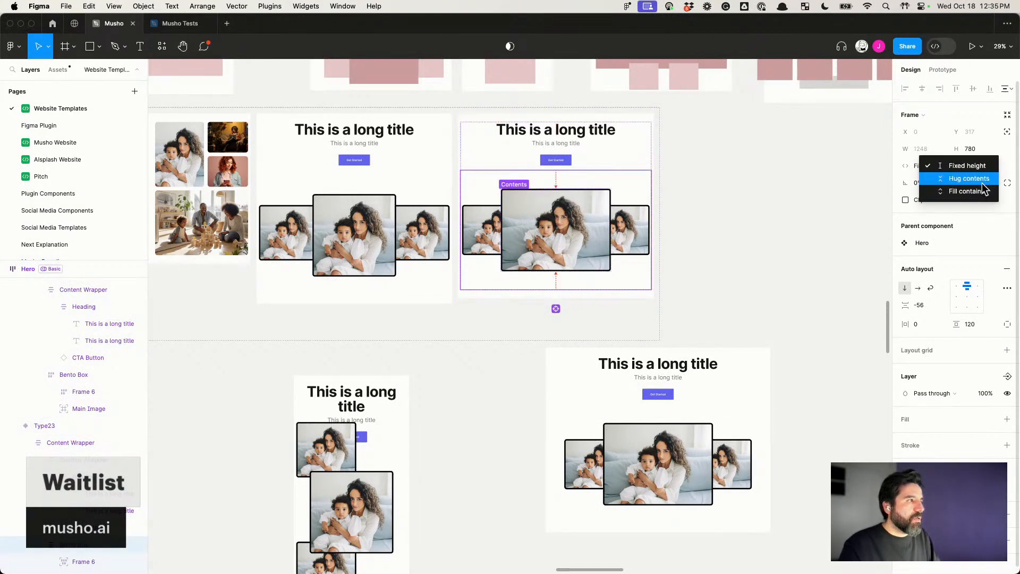
left_click(982, 184)
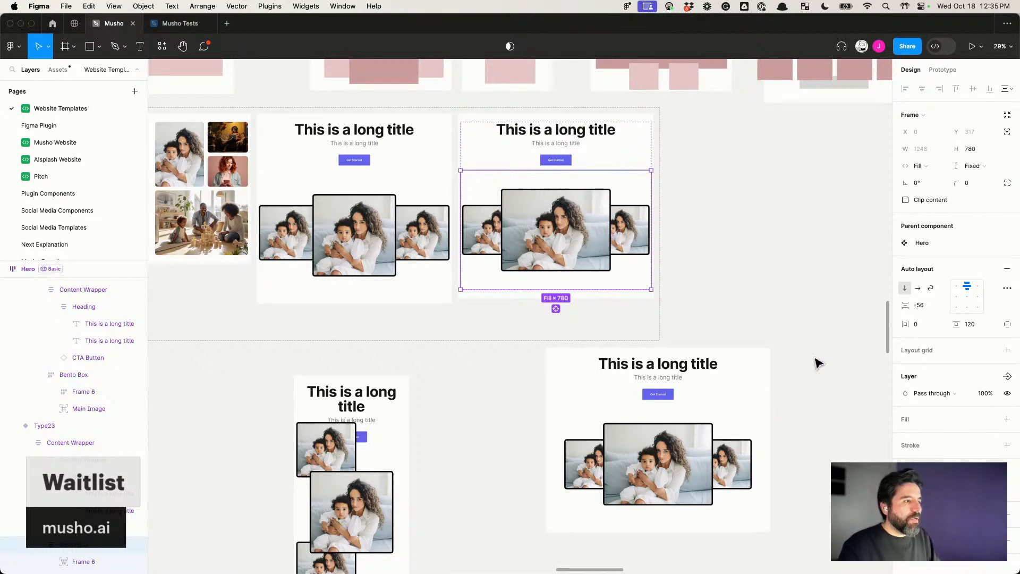
left_click(740, 414)
mouse_move(771, 407)
left_mouse_down()
mouse_move(634, 410)
mouse_move(861, 391)
mouse_move(620, 414)
mouse_move(758, 394)
left_mouse_up()
Step: Set the Bento Box frame's height to Hug contents and widen the test Hero instance to about 2003
left_click(550, 187)
left_click(550, 187)
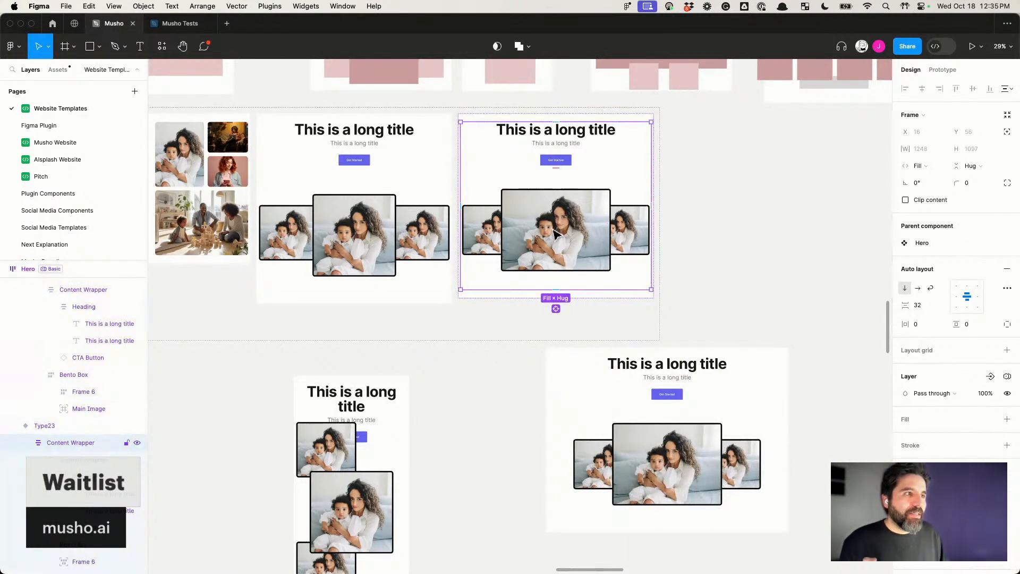
left_click(555, 233)
left_click(989, 167)
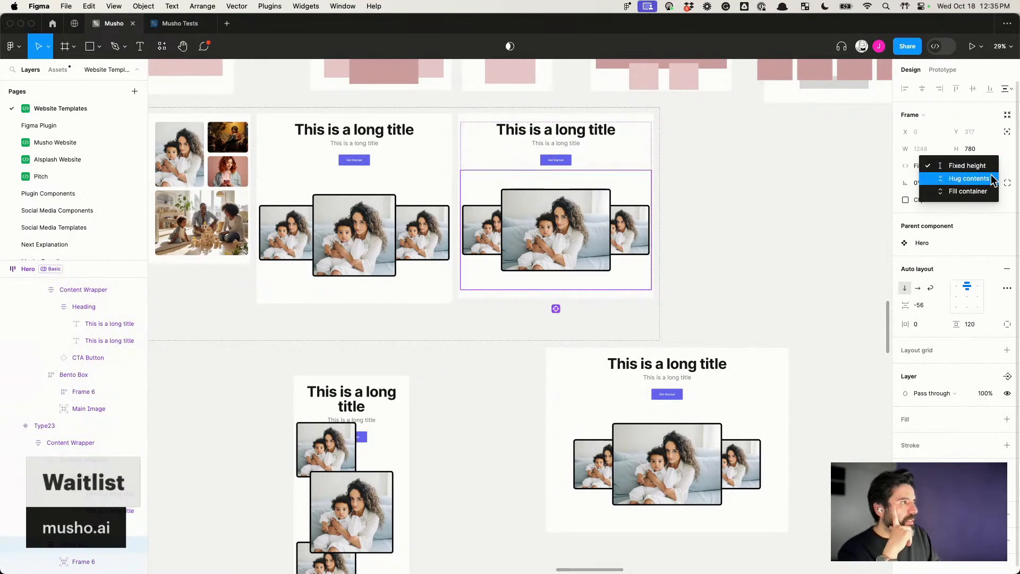
left_click(972, 165)
left_click(778, 345)
left_click(763, 389)
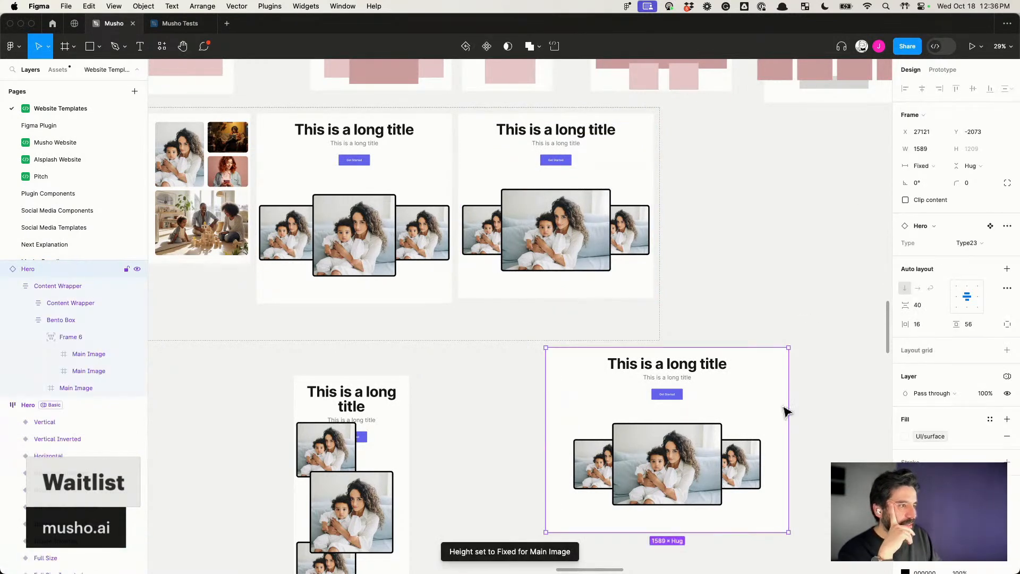
left_click_drag(787, 404, 850, 381)
Step: Set the Bento Box frame's height to Fill container and narrow the test Hero instance to about 719
double_click(528, 201)
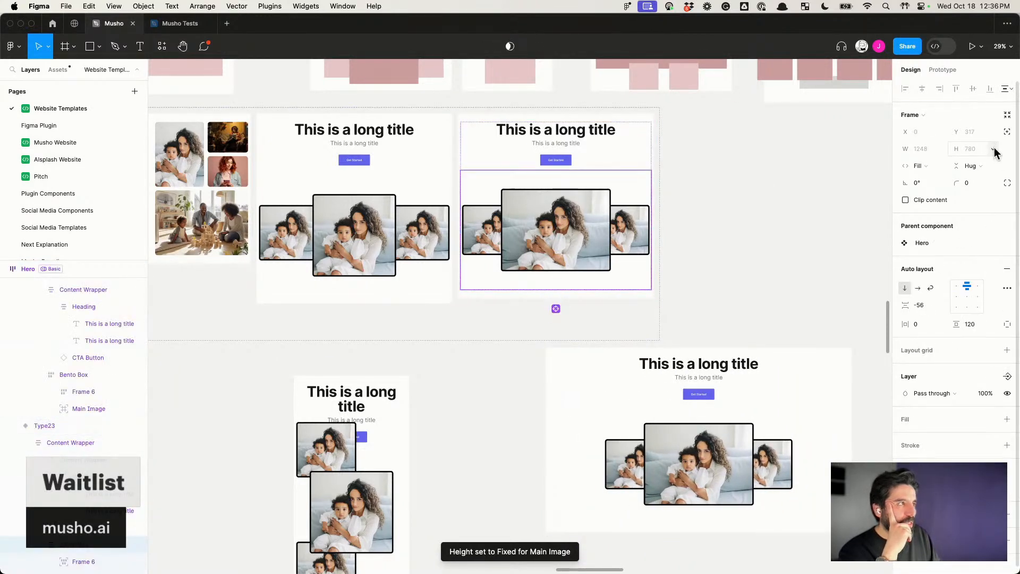
left_click(991, 167)
left_click(988, 178)
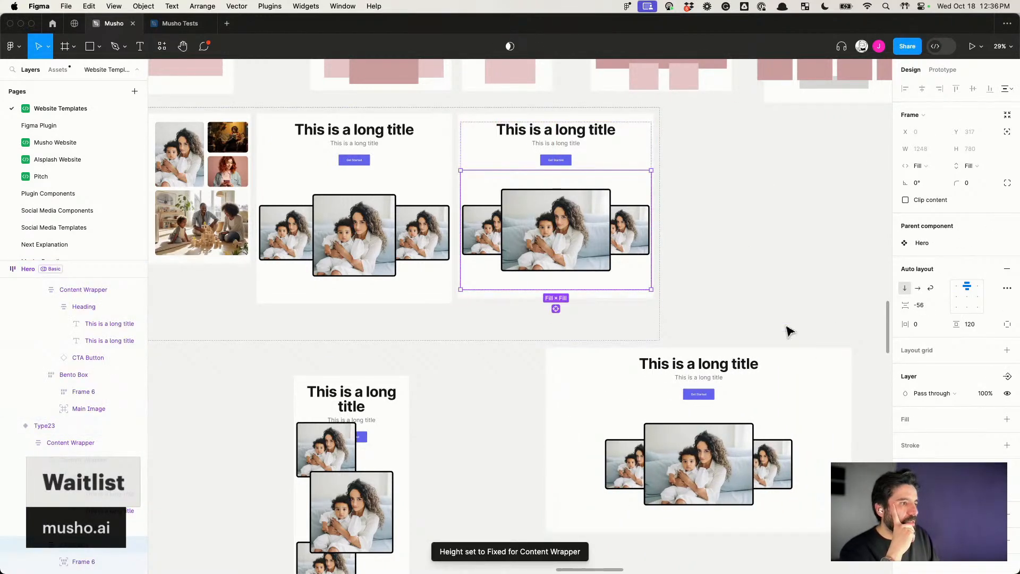
left_click(746, 237)
left_click(585, 213)
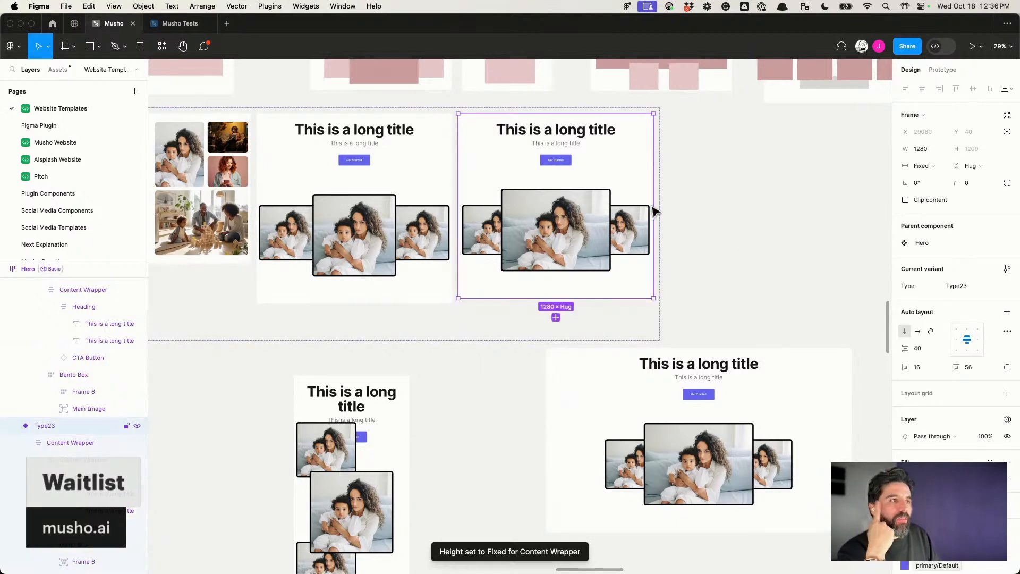
left_click(712, 383)
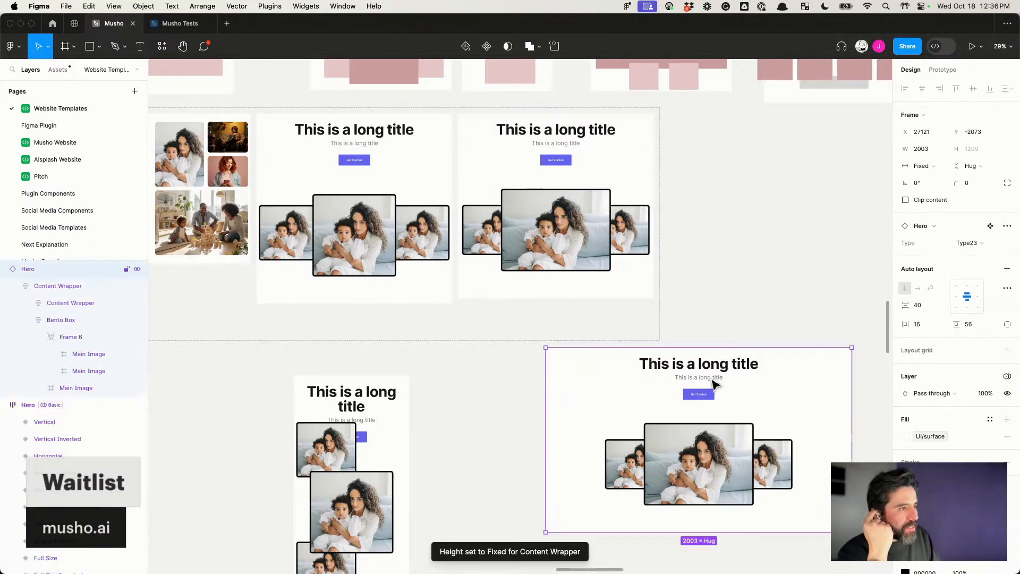
left_click_drag(851, 408, 655, 414)
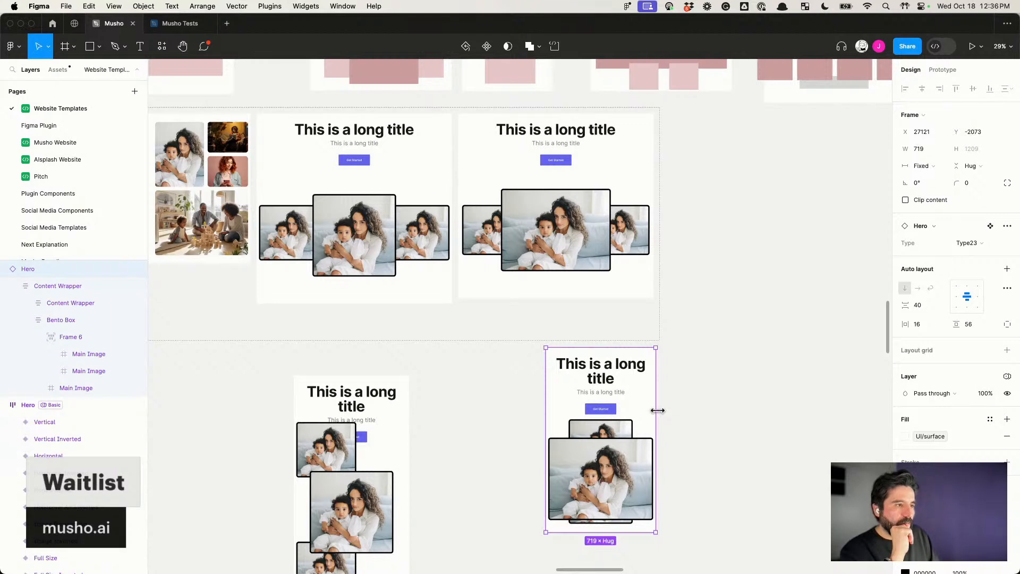
Step: Set the Bento Box frame's height to Fixed and widen the test Hero instance to about 1877
double_click(588, 216)
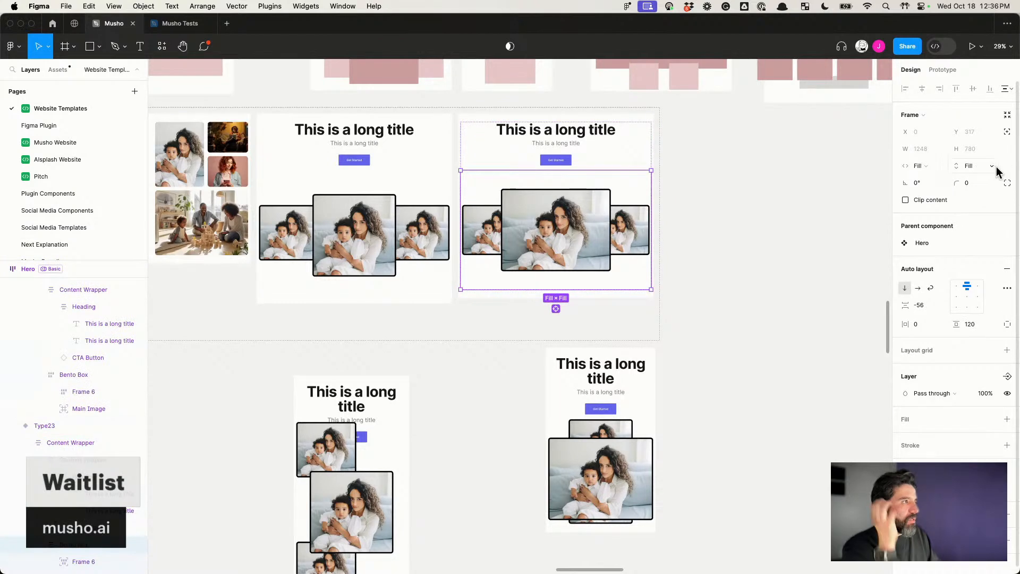
left_click(975, 166)
left_click(967, 140)
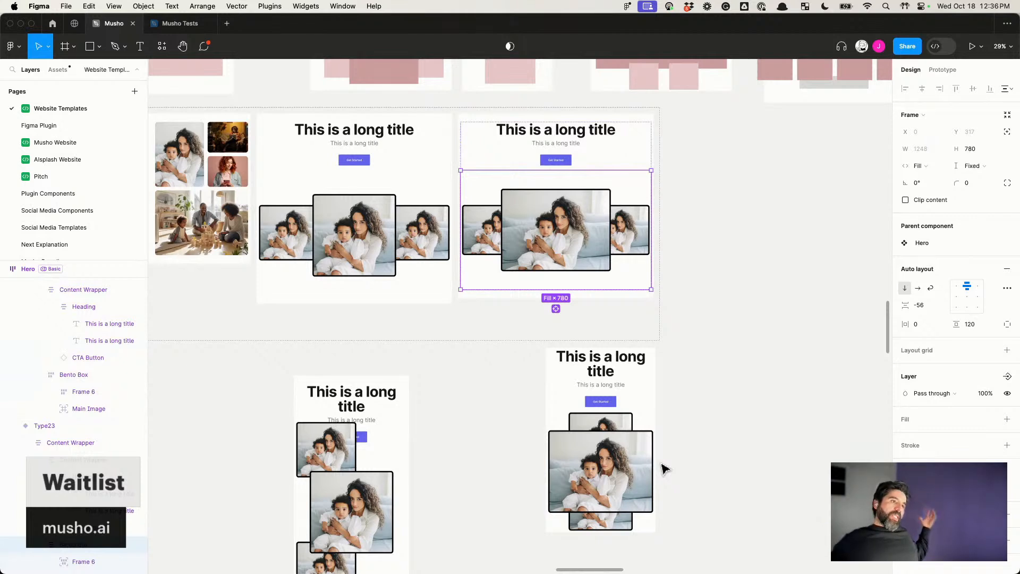
left_click(653, 457)
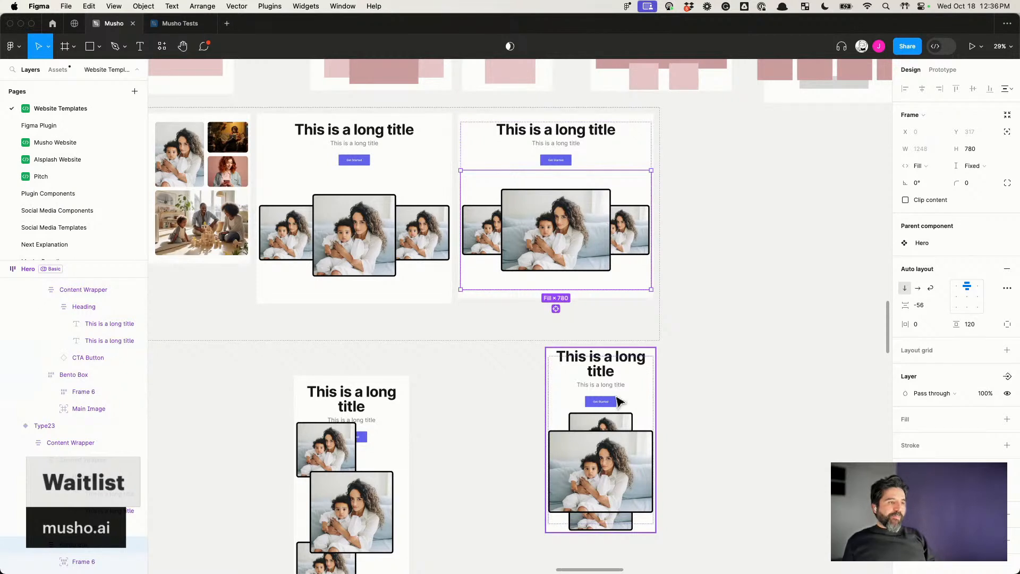
left_click_drag(668, 386, 831, 428)
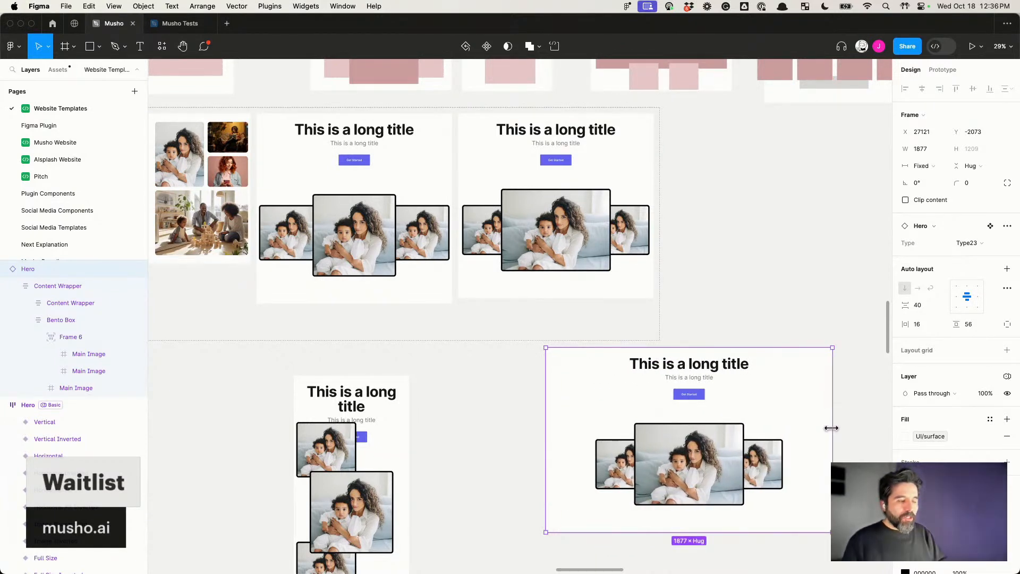
Step: Examine the pink wireframe layouts above the Hero variants and compare them with the test Hero instance
scroll(744, 216, "up", 5)
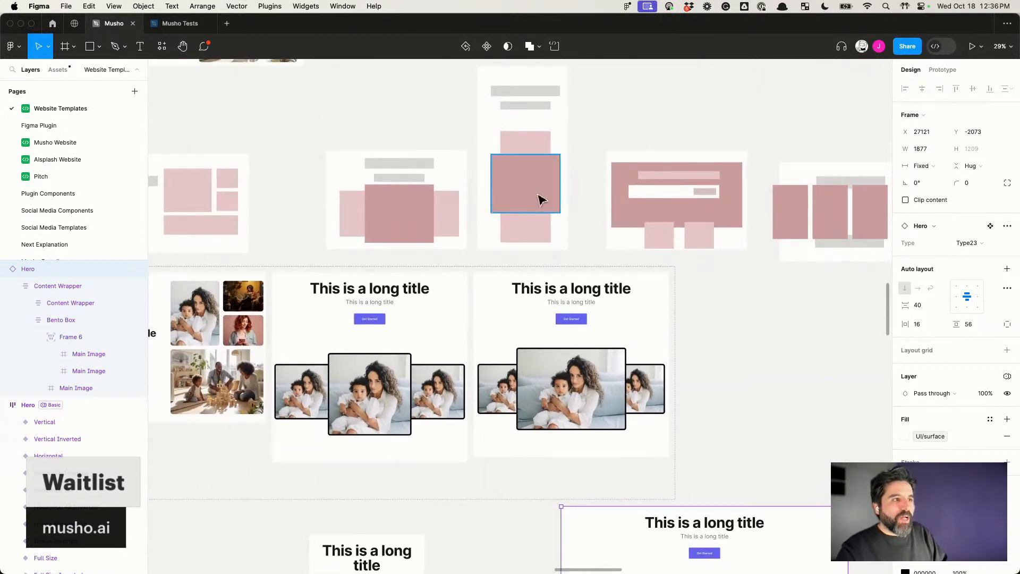
left_click(557, 209)
left_click(591, 129)
scroll(524, 149, "up", 1)
scroll(524, 149, "down", 4)
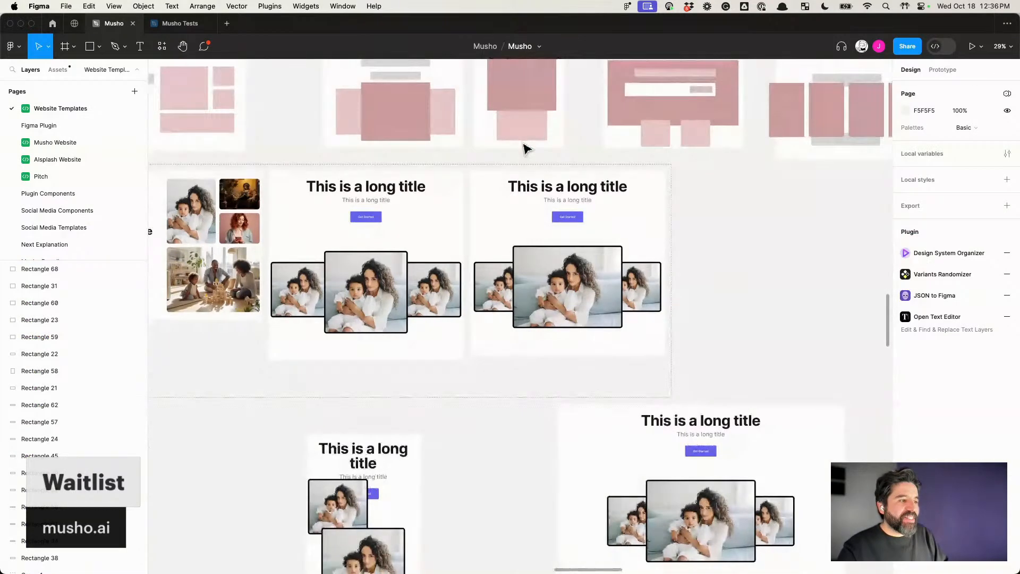
left_click(733, 538)
scroll(690, 425, "down", 1)
scroll(675, 374, "up", 5)
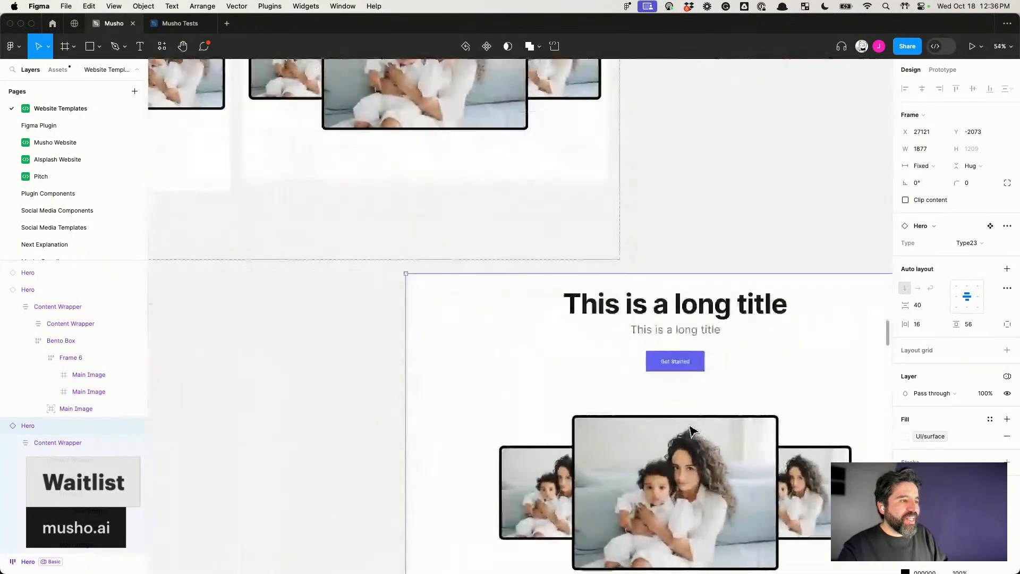
scroll(689, 391, "down", 5)
left_click(743, 336)
left_click(707, 398)
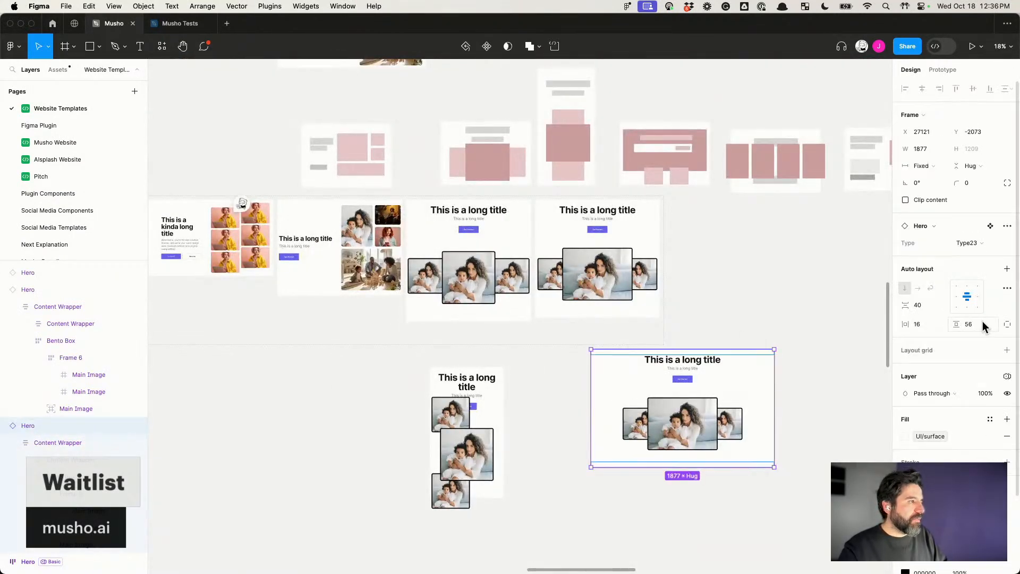
left_click(973, 328)
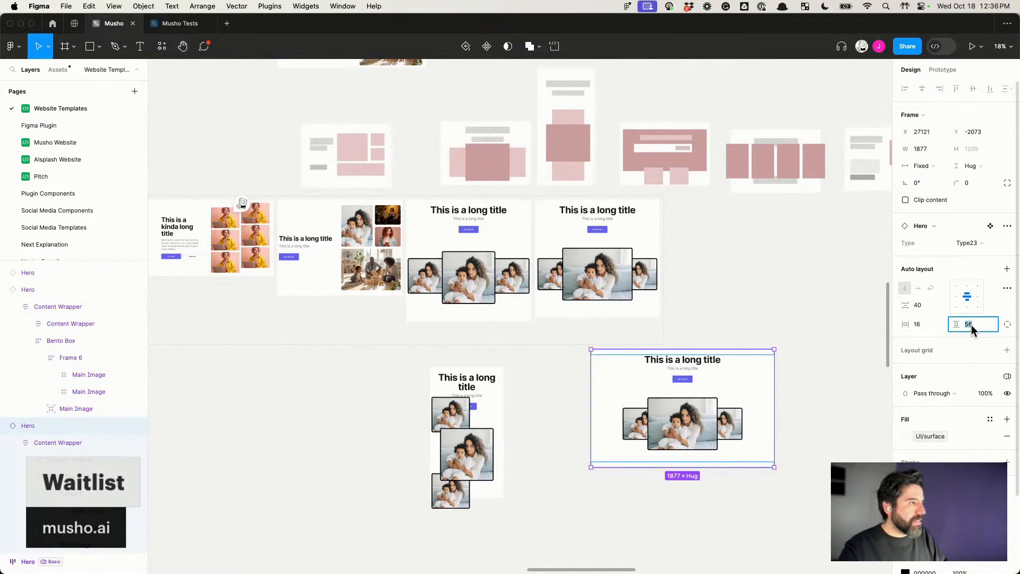
left_click(927, 304)
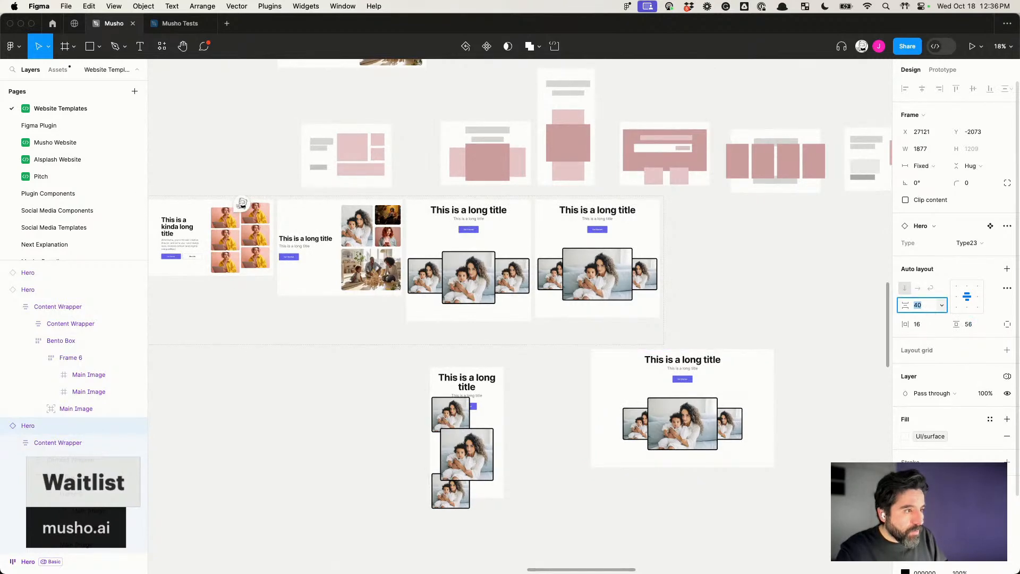
scroll(712, 449, "up", 5)
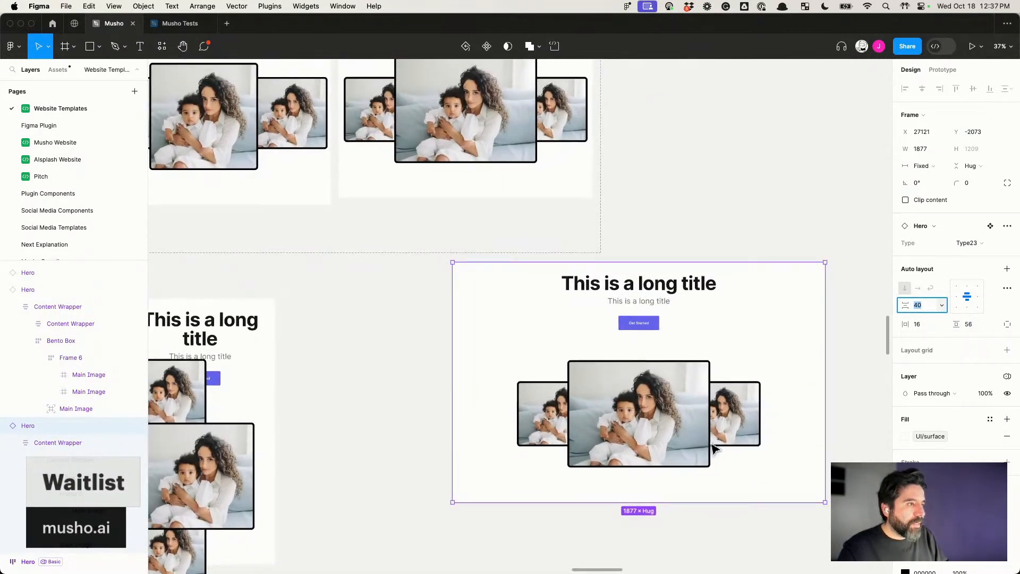
key("Escape")
scroll(712, 446, "up", 3)
left_click(547, 223)
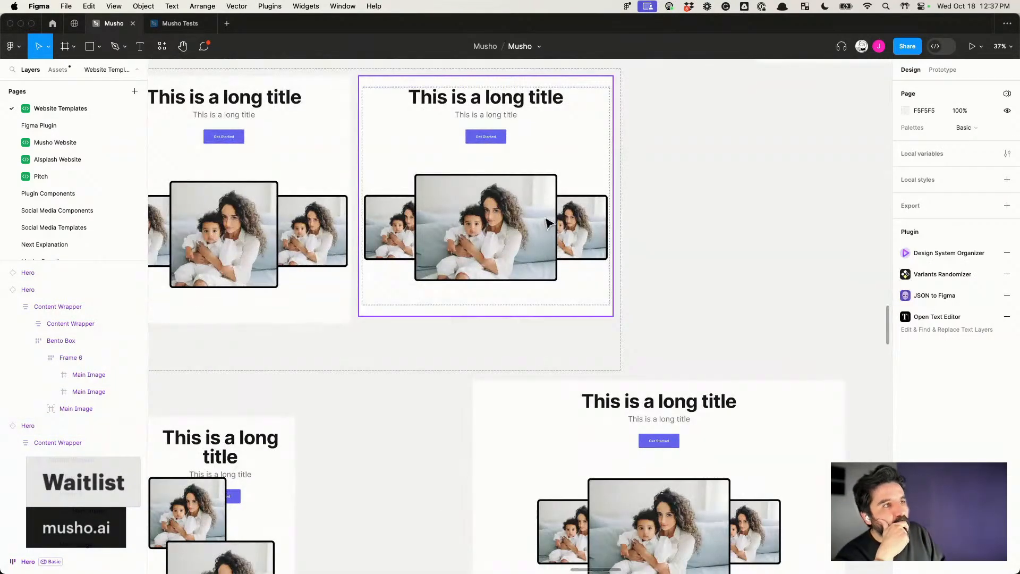
Step: Set the auto-layout item spacing of the Type23 Hero variant to Auto
left_click(735, 197)
left_click(582, 212)
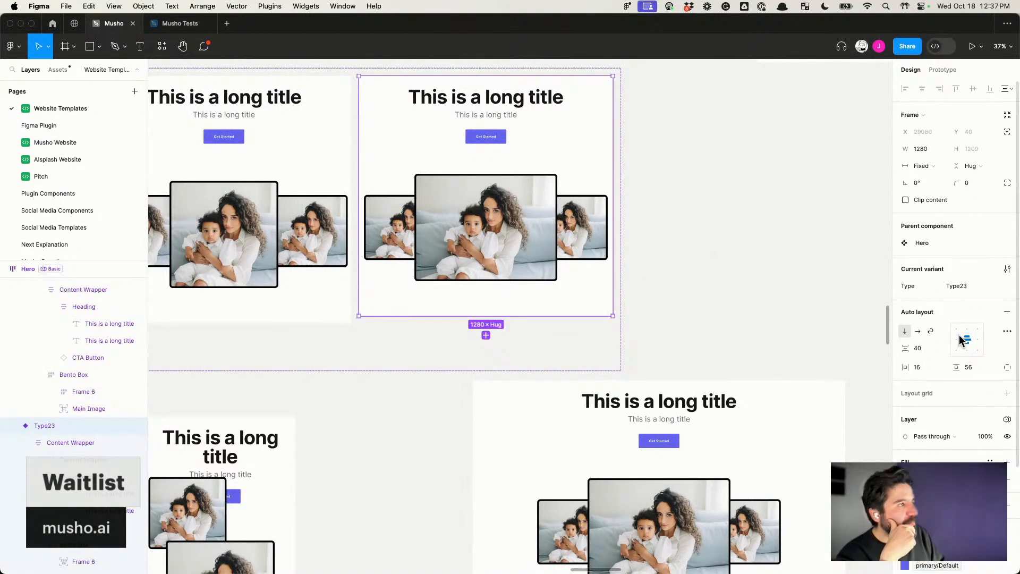
left_click(930, 354)
type("32")
key("Return")
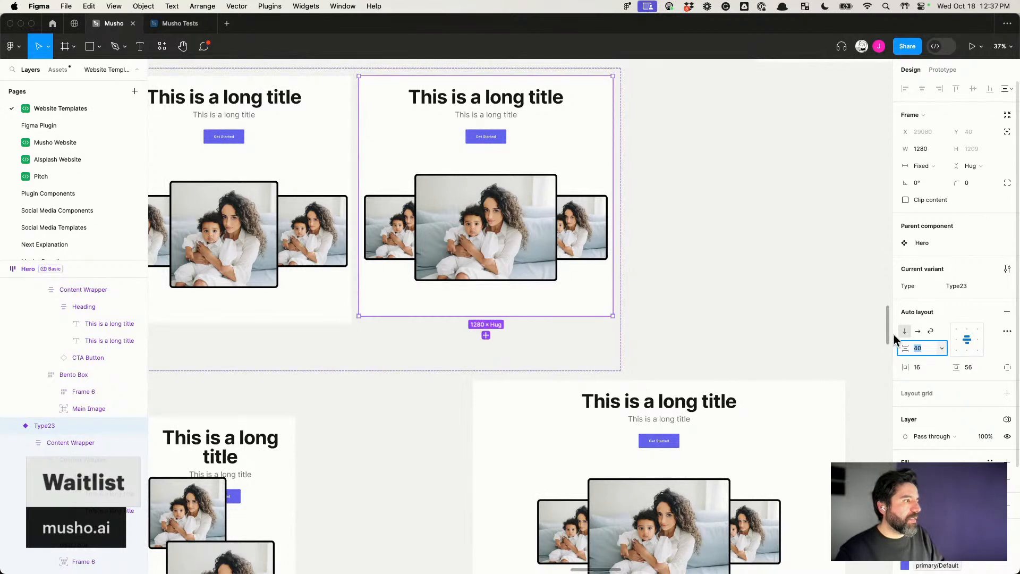
left_click(25, 442)
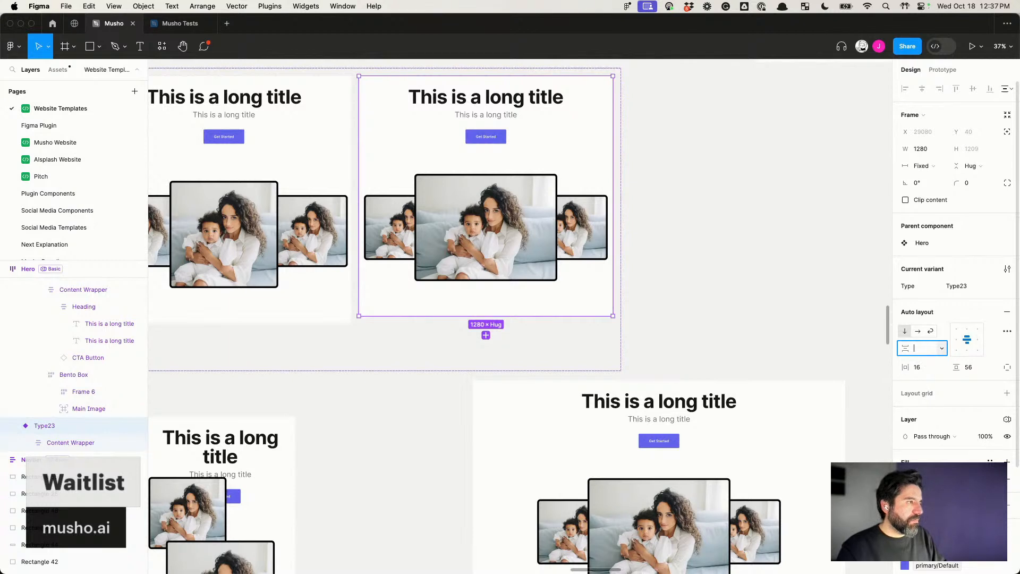
key("Return")
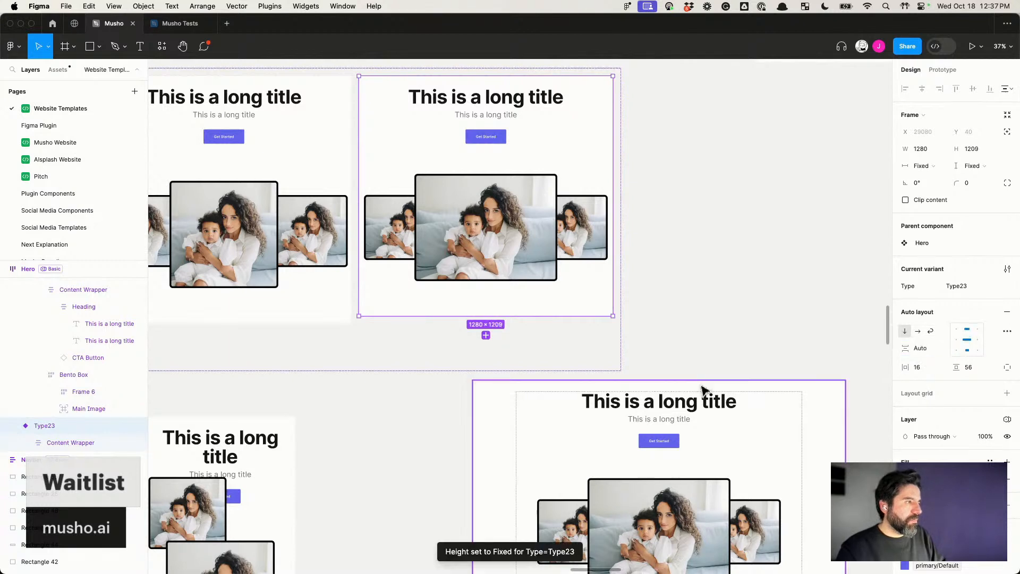
Step: Ungroup the outer Content Wrapper of the Type23 variant so its inner Content Wrapper and Bento Box sit directly in the variant
left_click(38, 290)
left_click(72, 291)
left_click(37, 306)
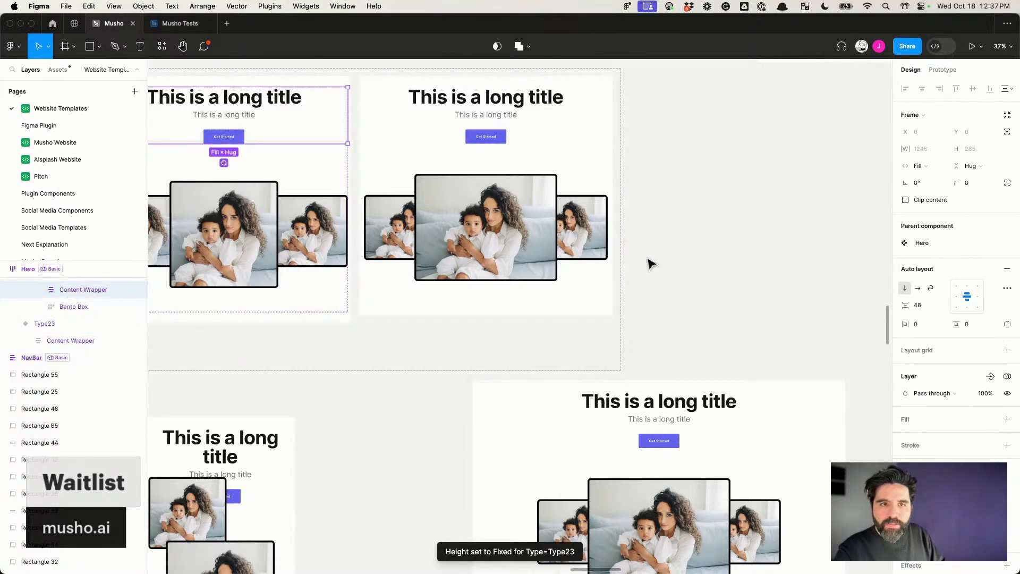
left_click(44, 324)
left_click(71, 340)
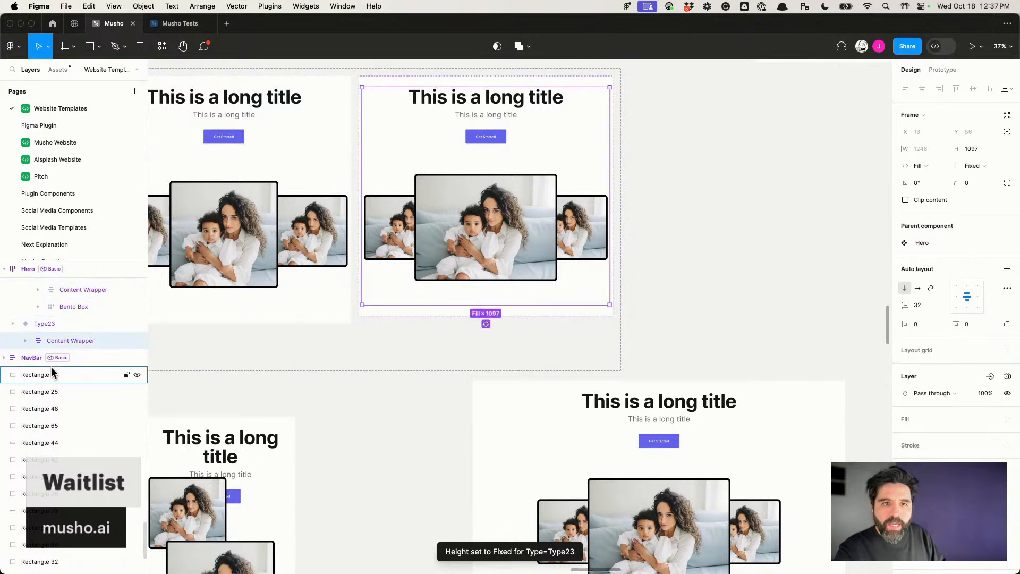
left_click(25, 340)
left_click(46, 359)
left_click(38, 357)
left_click(39, 375)
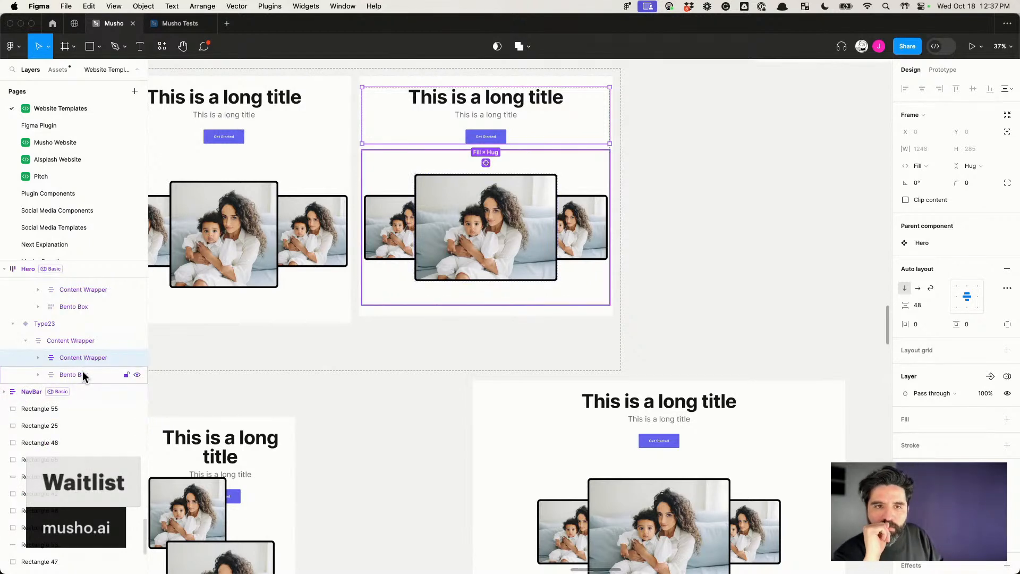
left_click(72, 340)
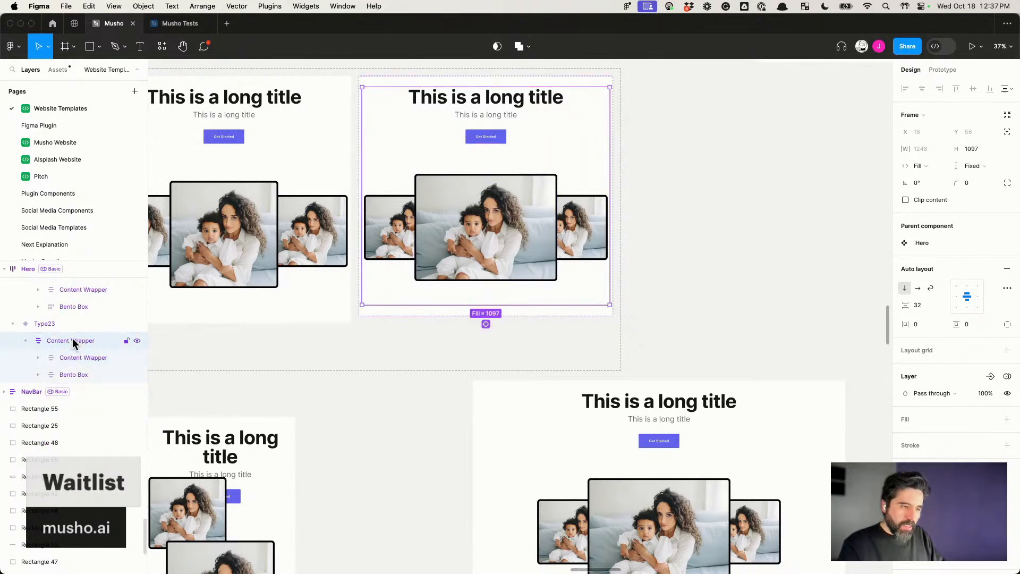
key("Return")
key("alt+l")
left_click(773, 233)
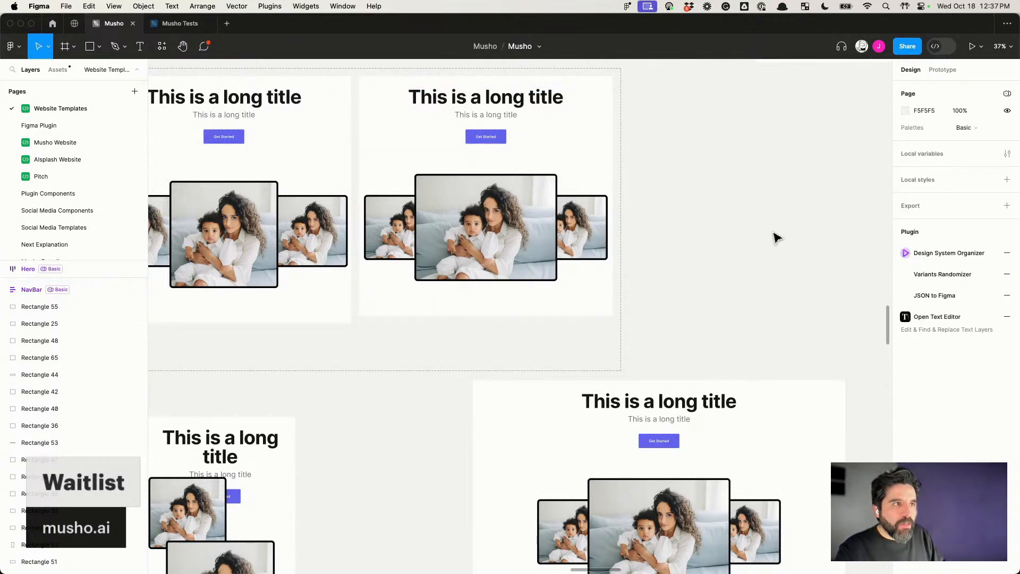
Step: Change the Type23 variant's item spacing to a fixed 40 and reduce it to 0
scroll(714, 282, "down", 5)
left_click(637, 283)
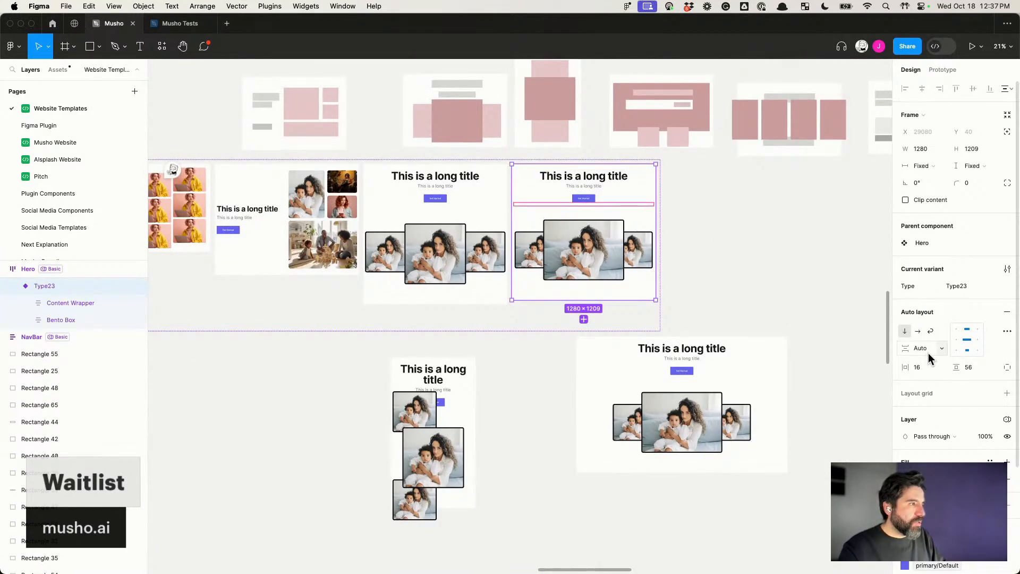
left_click(941, 349)
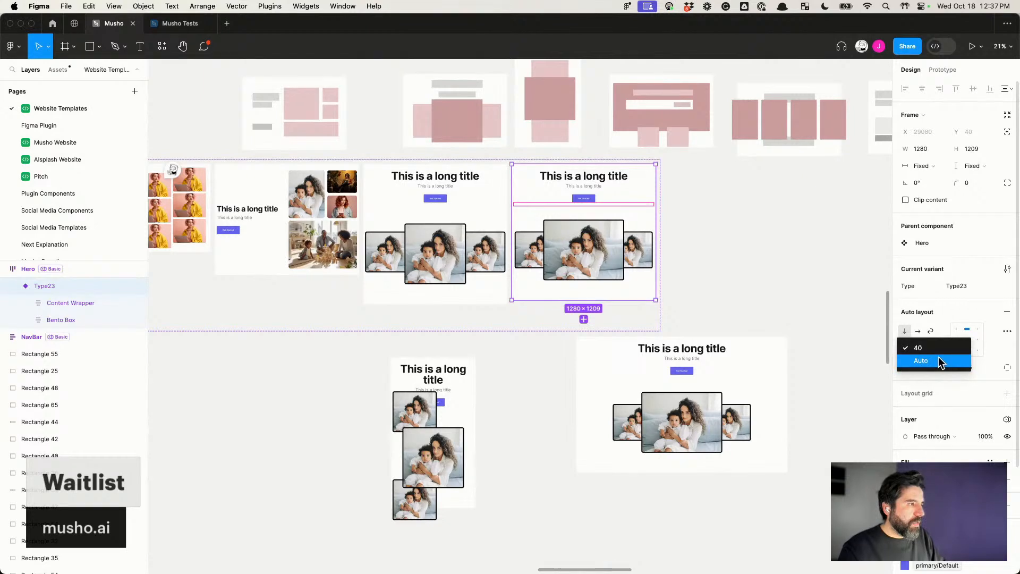
left_click(913, 347)
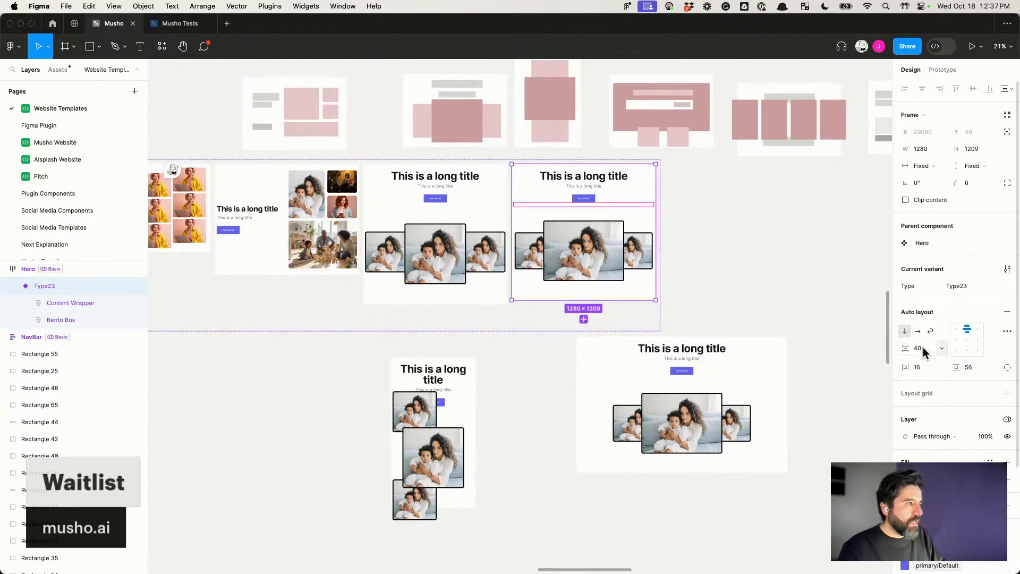
Step: Narrow the test Hero instance to about 672 and set the Type23 variant's height to Hug contents
left_click(736, 340)
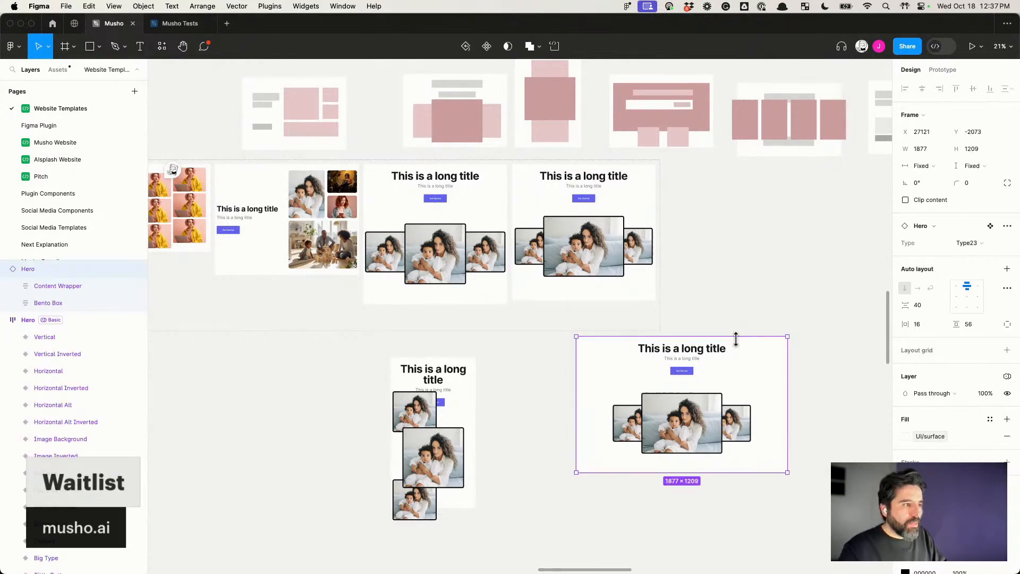
left_click_drag(790, 380, 651, 387)
left_click(637, 210)
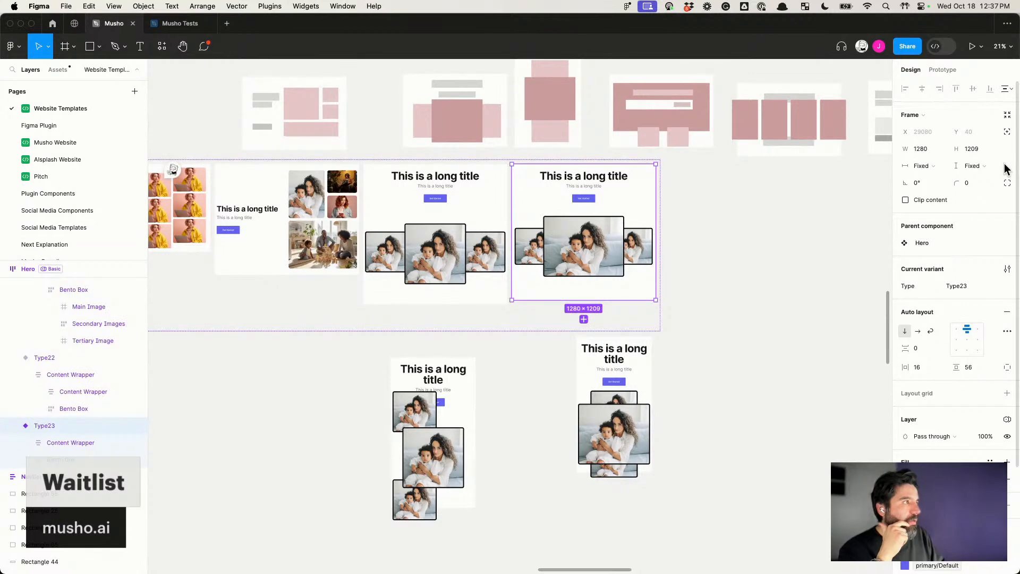
left_click(983, 166)
left_click(983, 179)
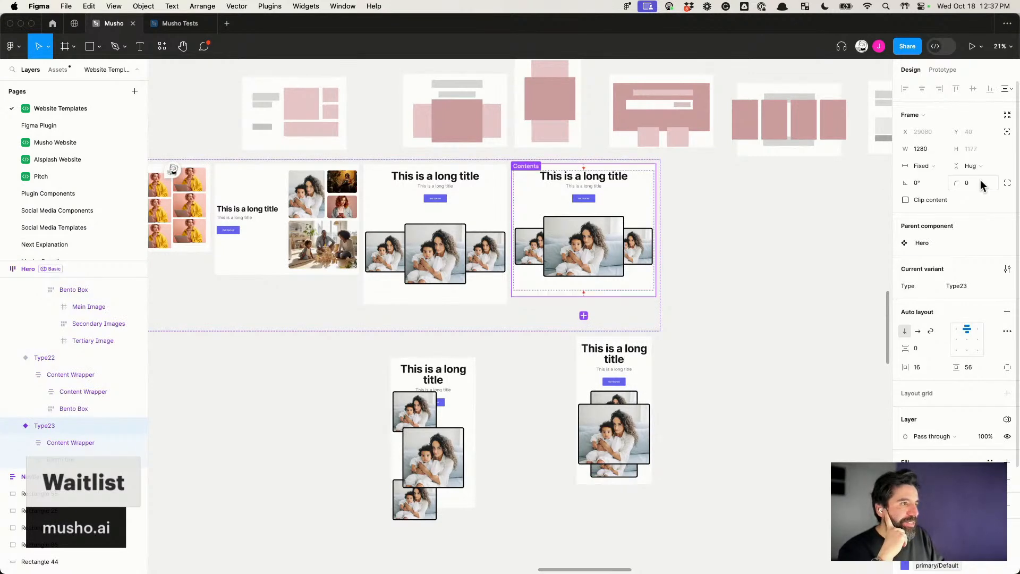
Step: Test the narrow layout by shrinking the test Hero instance to about 370 and widening it to about 441
left_click(630, 409)
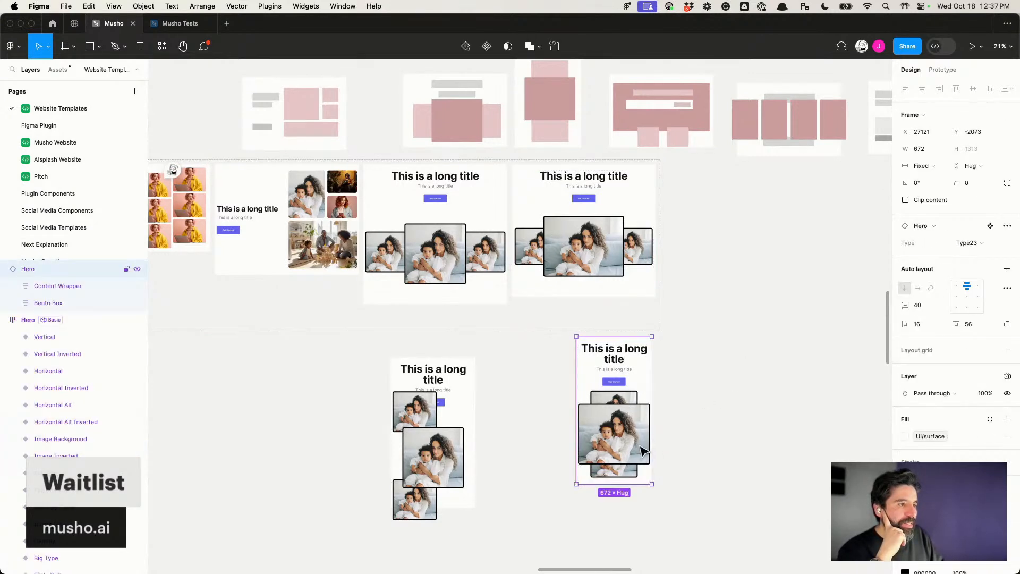
left_click_drag(654, 401, 618, 400)
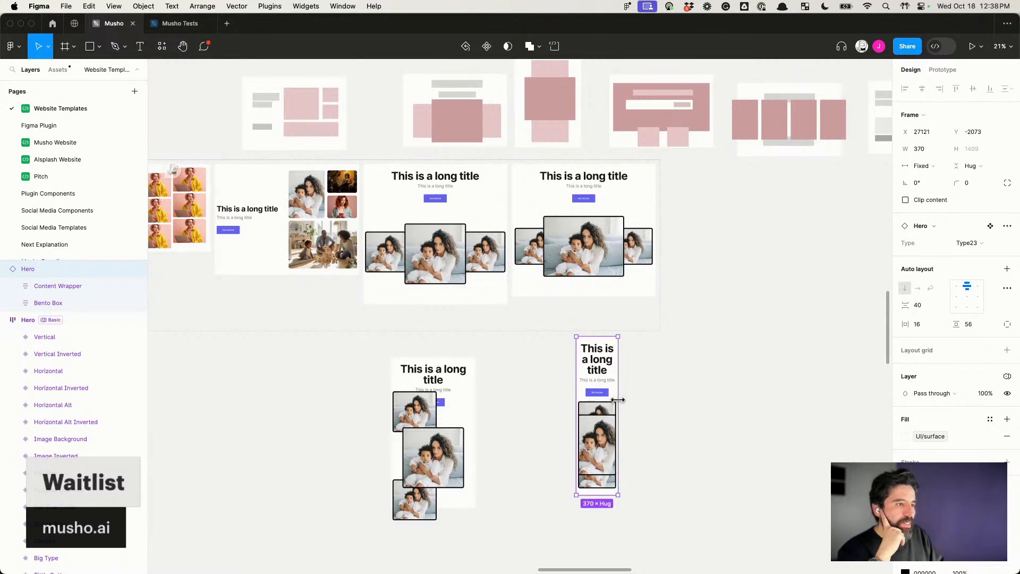
mouse_move(618, 400)
left_mouse_down()
mouse_move(634, 393)
mouse_move(624, 398)
left_mouse_up()
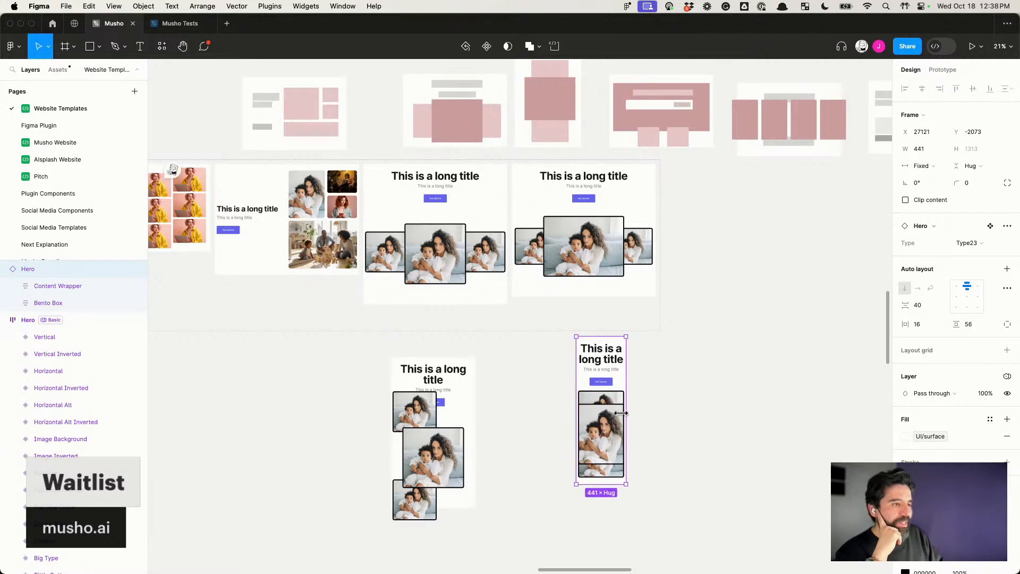
left_click(781, 330)
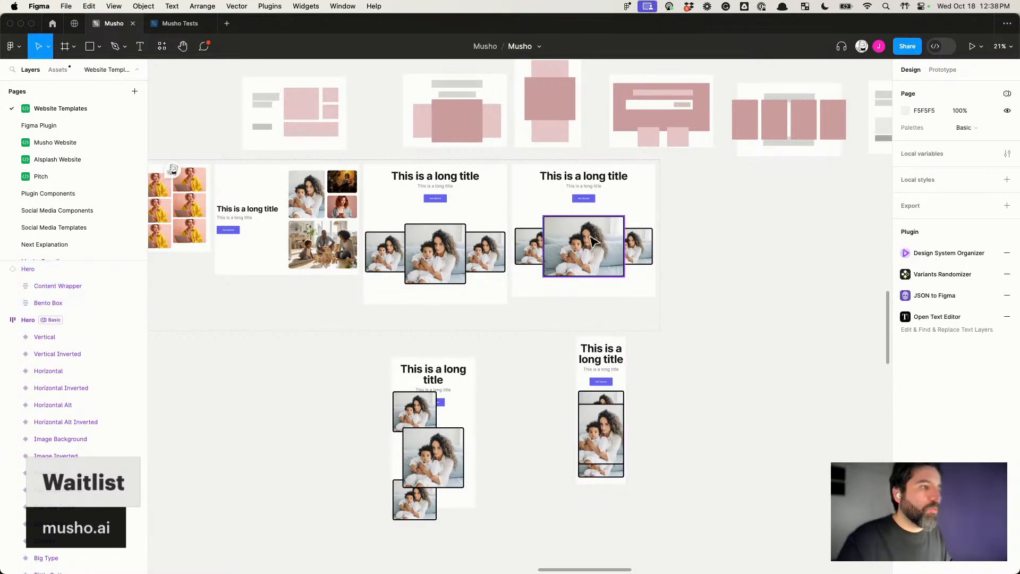
Step: Remove the black stroke from all three images in the Type23 variant
left_click(594, 242, "super")
scroll(593, 242, "up", 2)
scroll(594, 242, "up", 4)
left_click(423, 262, "shift")
left_click(707, 273, "shift")
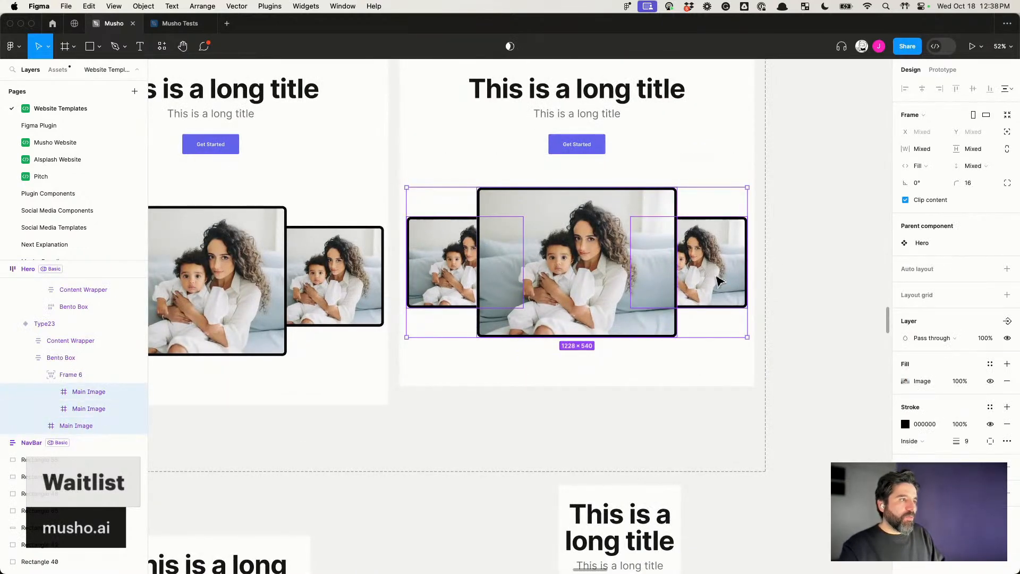
left_click(1007, 424)
left_click(838, 228)
Step: Set the layer opacity of the two side images in the Type23 variant to 80%
left_click(714, 269, "super")
left_click(414, 276, "shift")
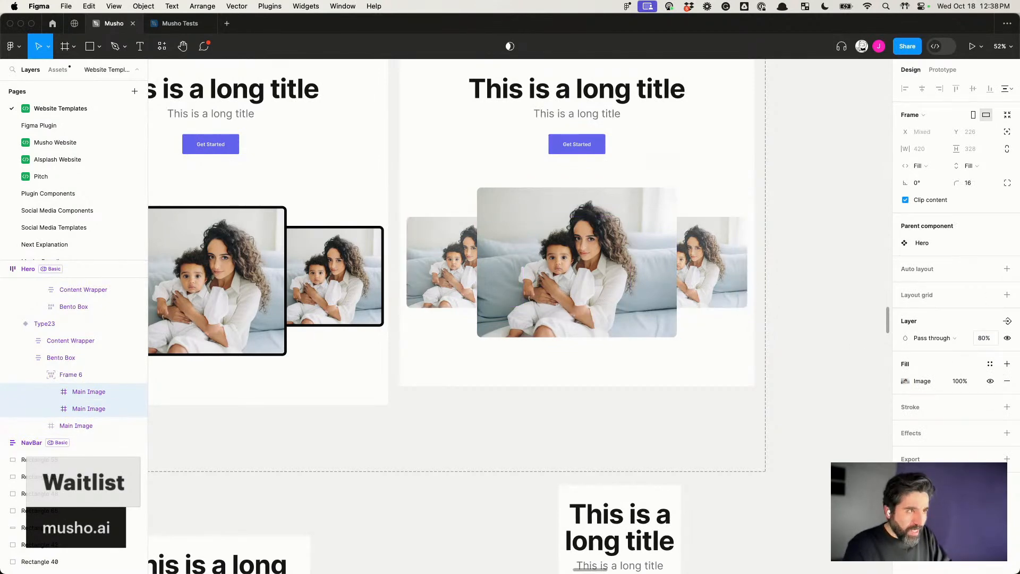
left_click(846, 373)
Step: Open the file chooser for replacing the image fill of the Type23 variant's left side image
scroll(849, 375, "down", 5)
scroll(848, 375, "right", 2)
scroll(848, 376, "down", 1)
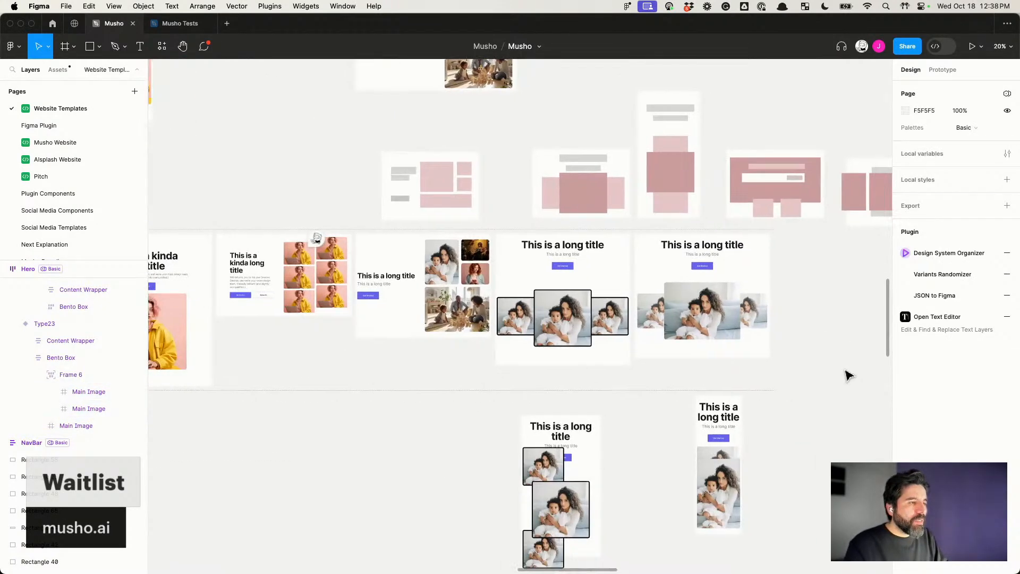
left_click(640, 302, "super")
left_click(905, 381)
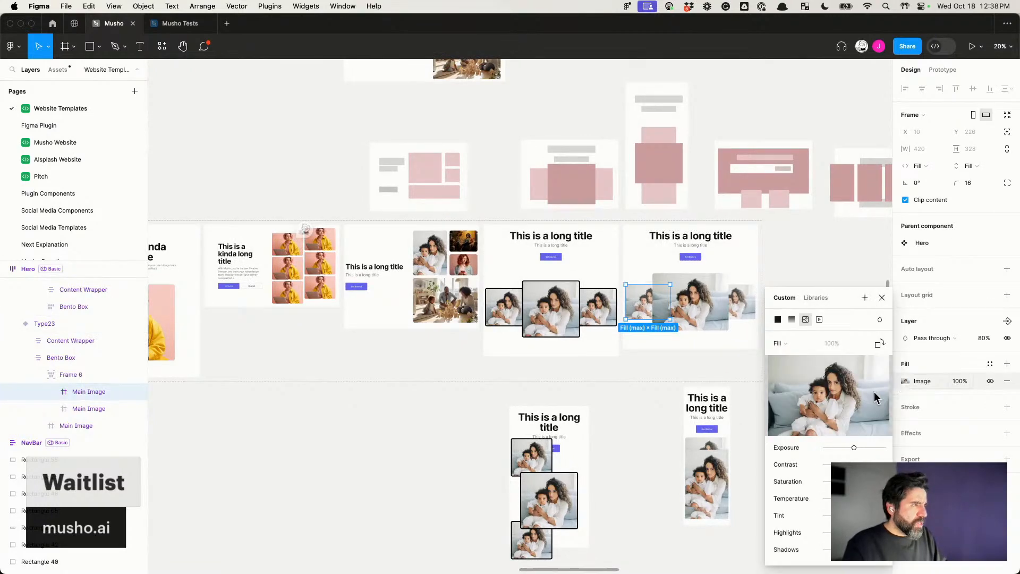
left_click(833, 400)
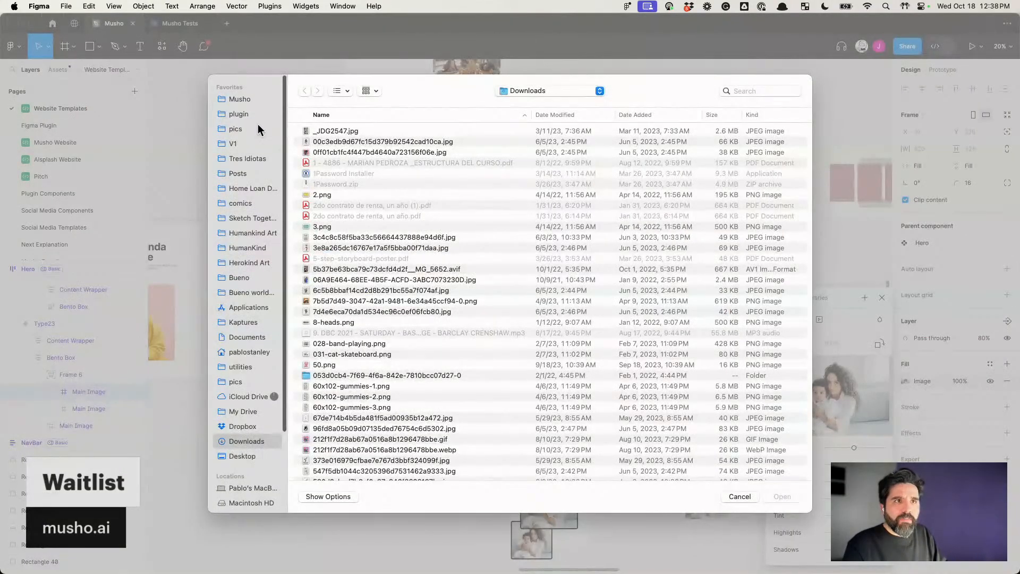
Step: Preview 5.png to 7.png in the architecture_interior folder of V1 and return to the V1 folder
left_click(252, 144)
double_click(368, 145)
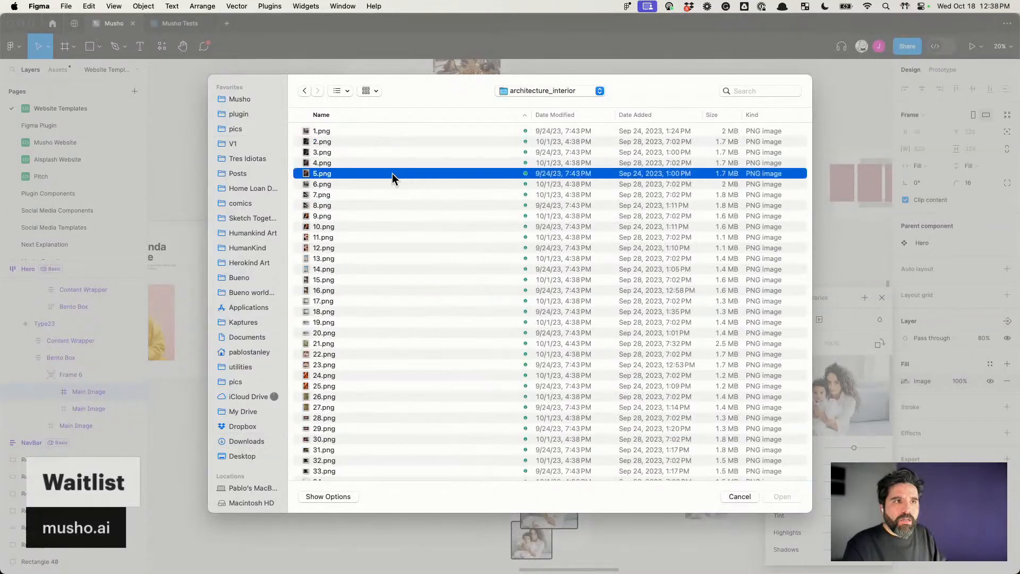
left_click(393, 173)
key("space")
key("Down")
key("Down")
key("space")
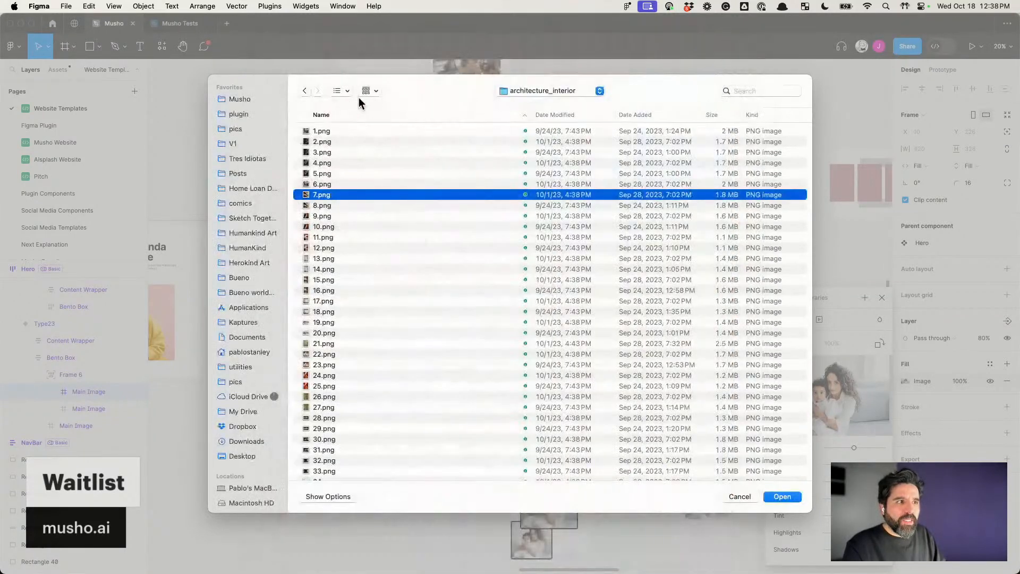
left_click(304, 91)
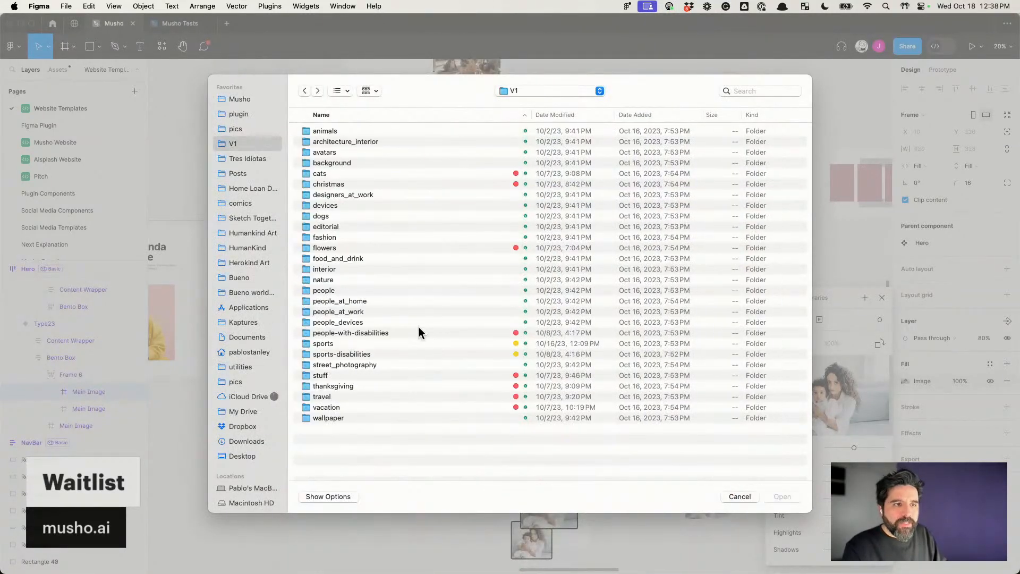
Step: Preview the photos in the people_at_home folder and use 30.png as the left side image's fill
double_click(373, 300)
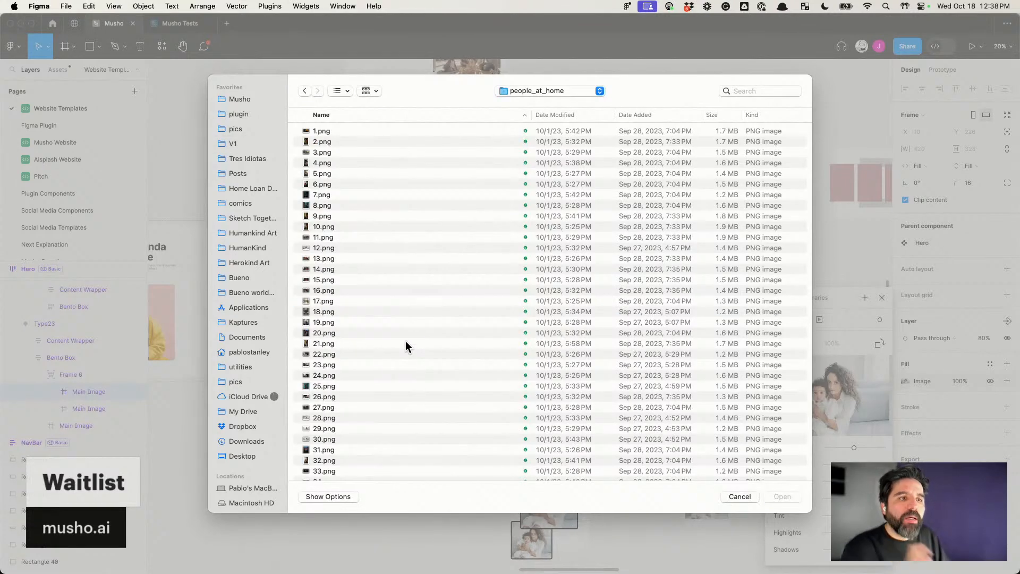
left_click(397, 375)
key("space")
key("Down")
key("Down")
key("Down")
key("Down")
key("Down")
key("Down")
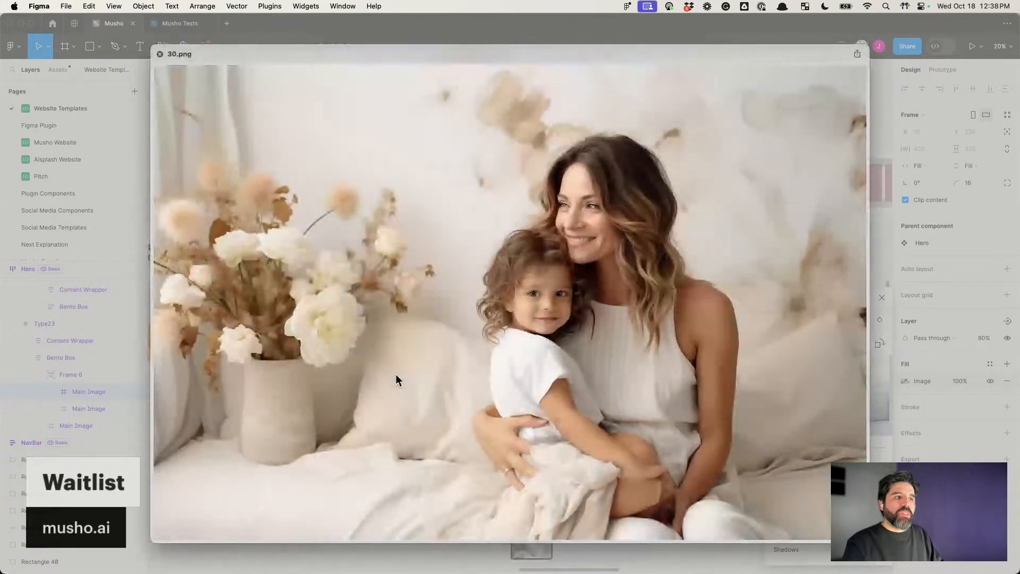
key("space")
key("Return")
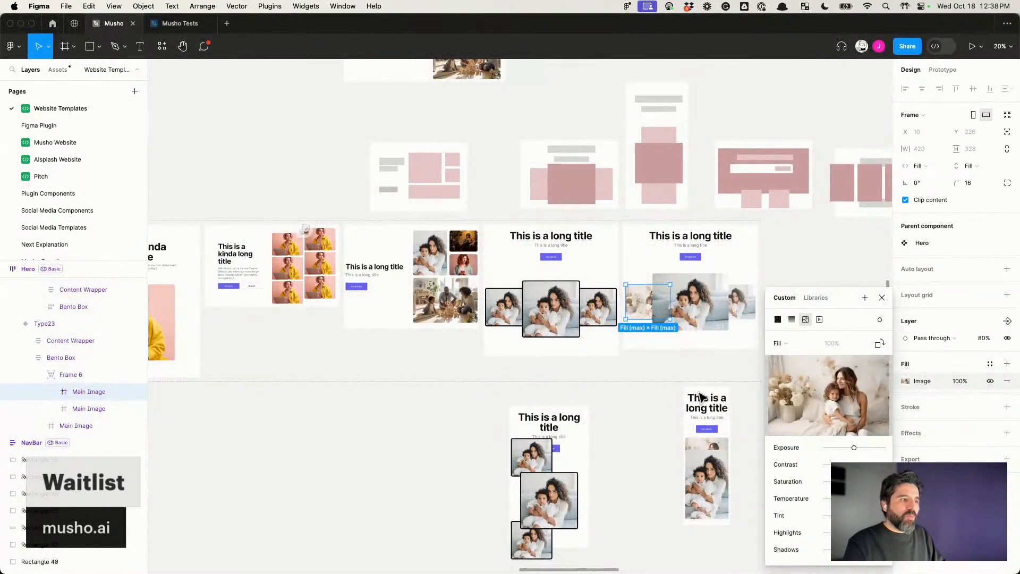
scroll(730, 411, "right", 5)
mouse_move(846, 421)
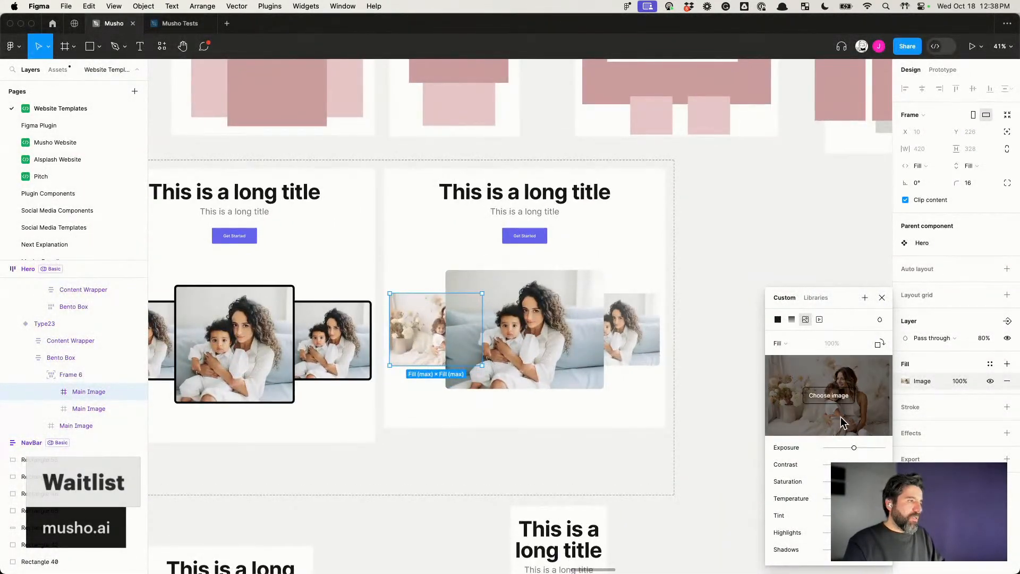
Step: Replace the left side image's fill with 57.png from the people_at_home folder in V1
left_click(836, 402)
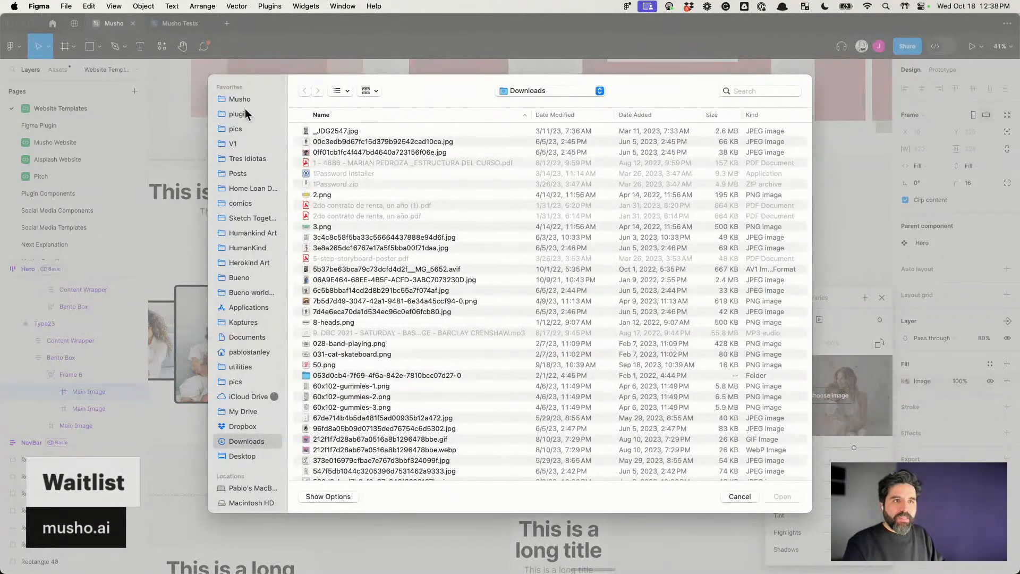
left_click(234, 144)
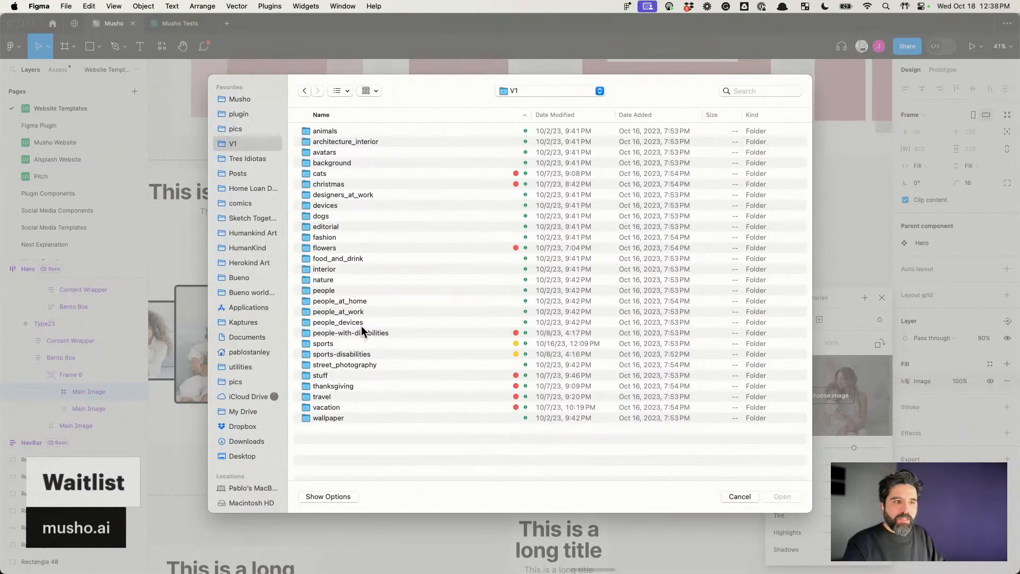
double_click(364, 301)
scroll(435, 340, "down", 5)
left_click(358, 360)
key("space")
key("Down")
key("Down")
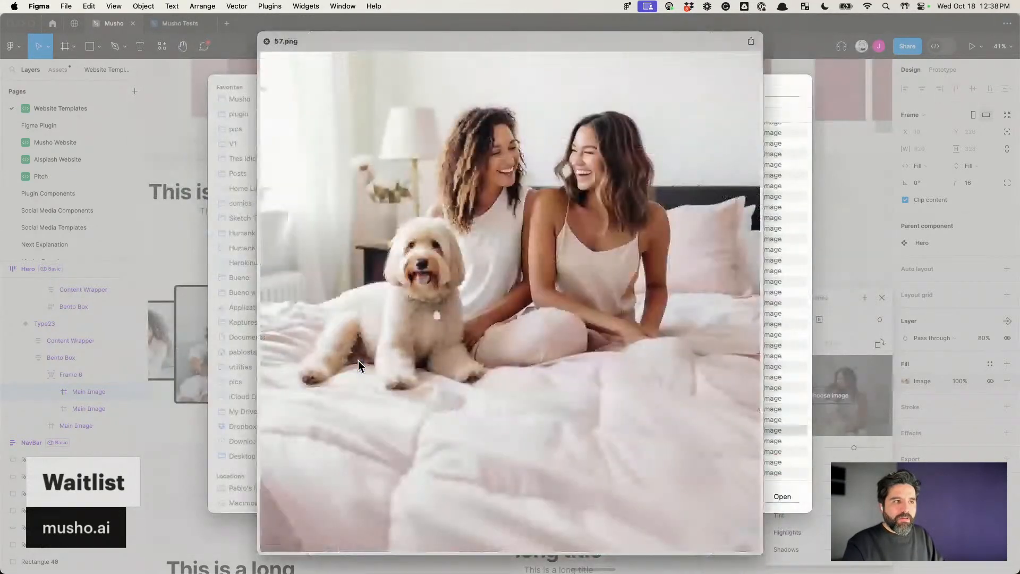
key("space")
key("Return")
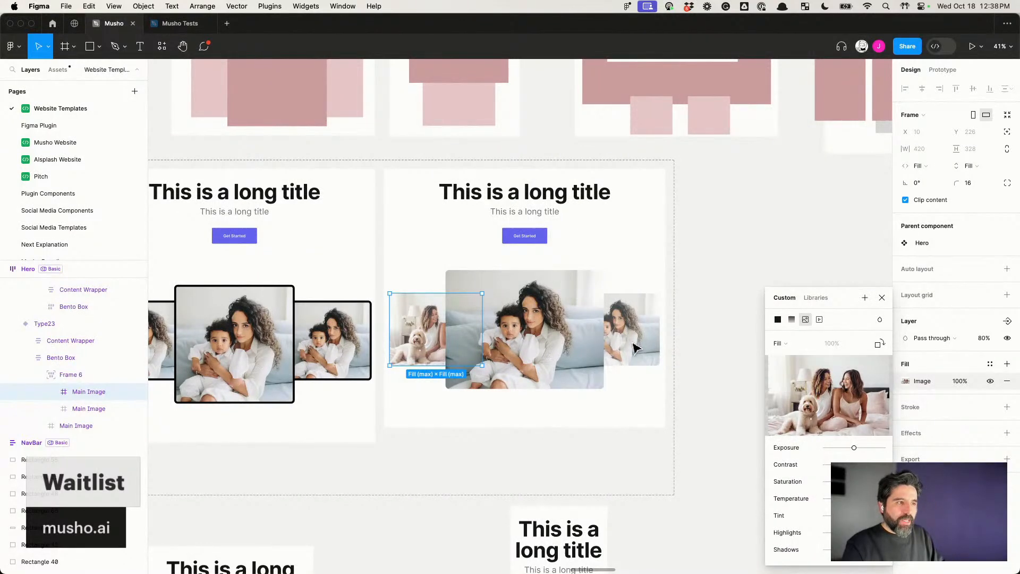
Step: Give the right side image of the Type23 variant the same photo fill as the left side image
key("Escape")
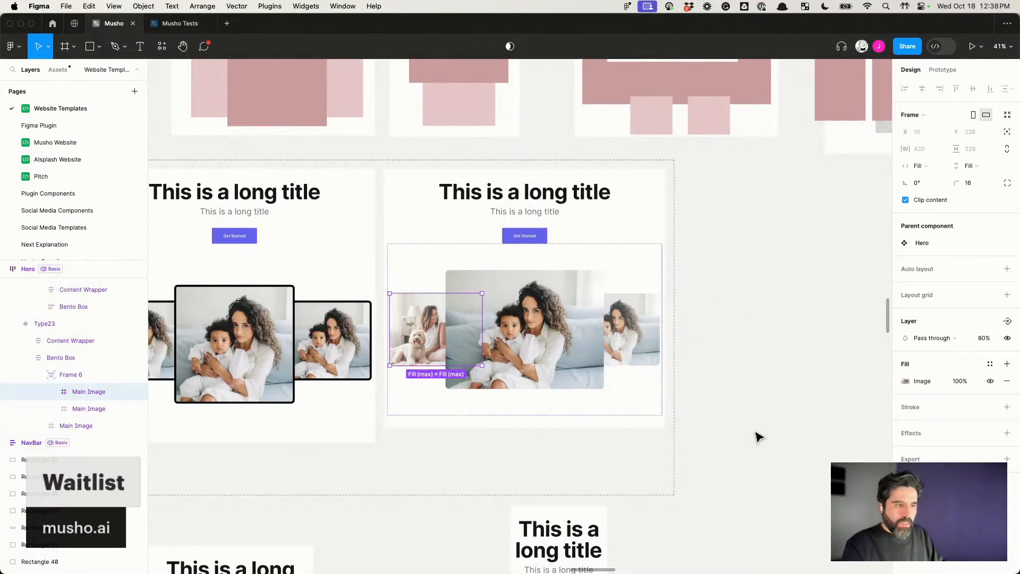
key("Tab")
left_click(744, 327)
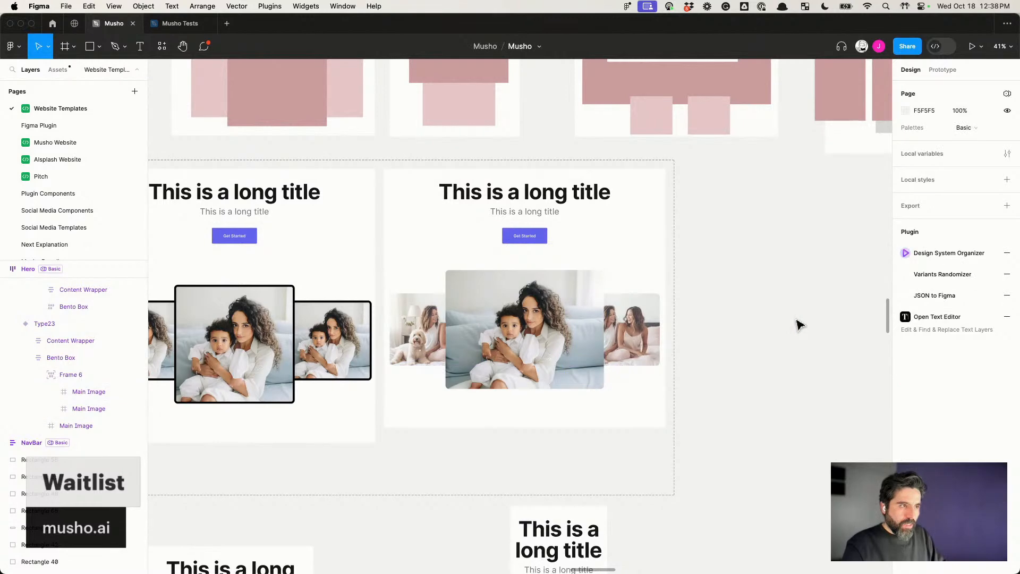
Step: Widen the narrow Type23 Hero instance below the component set to 1512
scroll(799, 324, "down", 5)
scroll(799, 325, "down", 2)
scroll(800, 325, "right", 2)
left_click(616, 466)
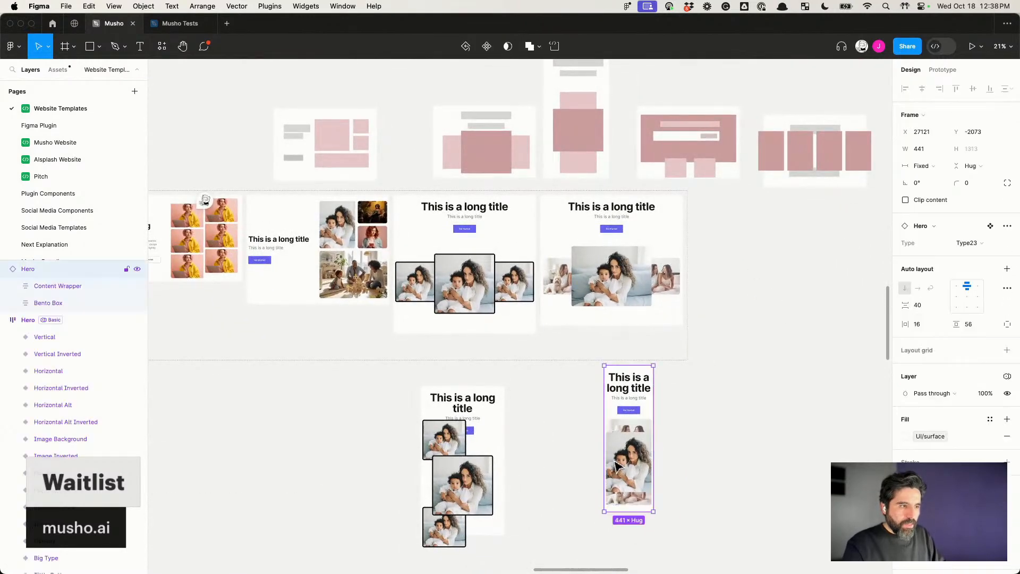
left_click_drag(653, 433, 772, 413)
Step: Add a drop shadow to the Type23 variant's centre image, with a larger blur and a Y offset of 16
scroll(611, 293, "up", 6)
left_click(611, 293, "super")
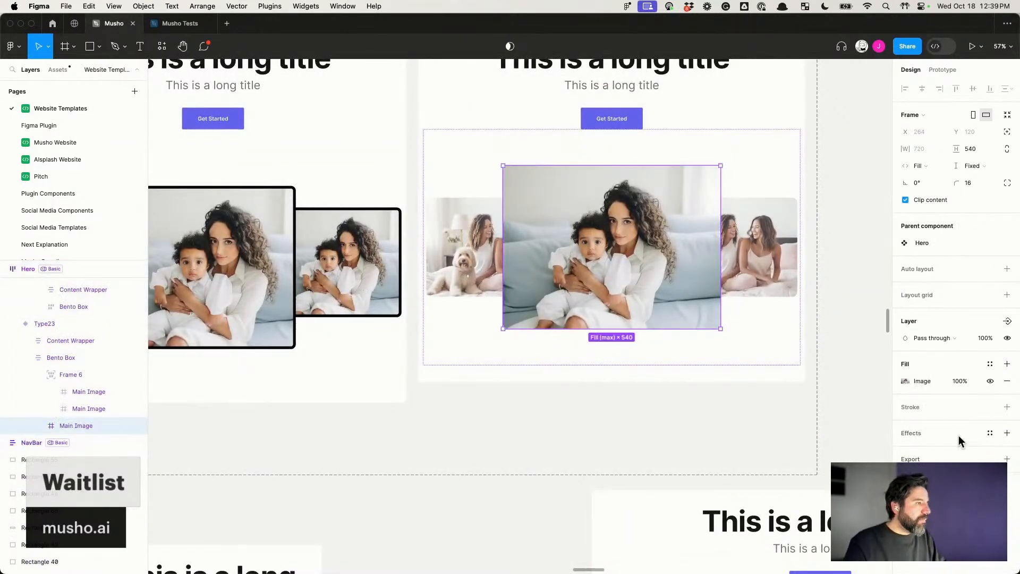
left_click(1006, 433)
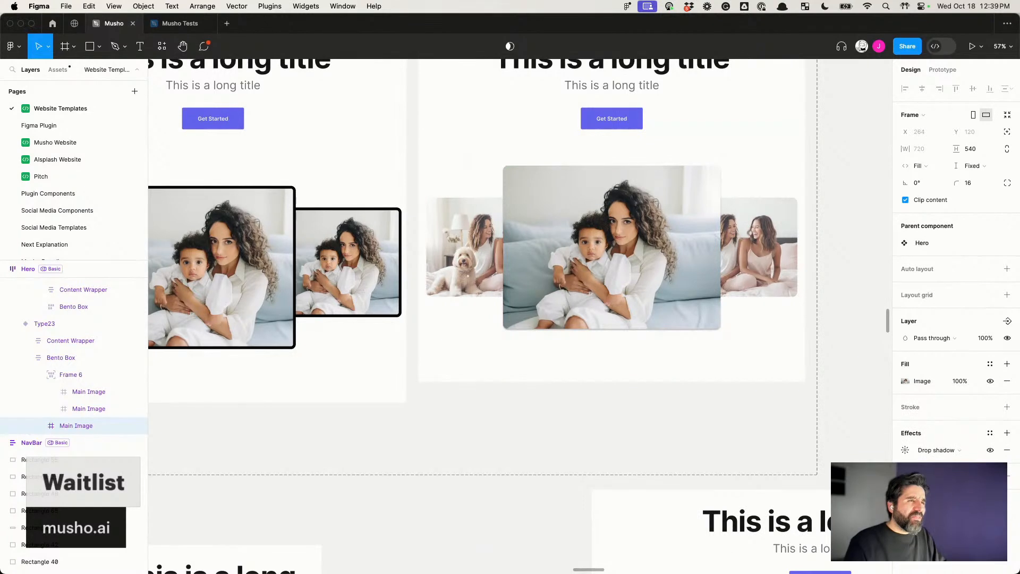
left_click(905, 450)
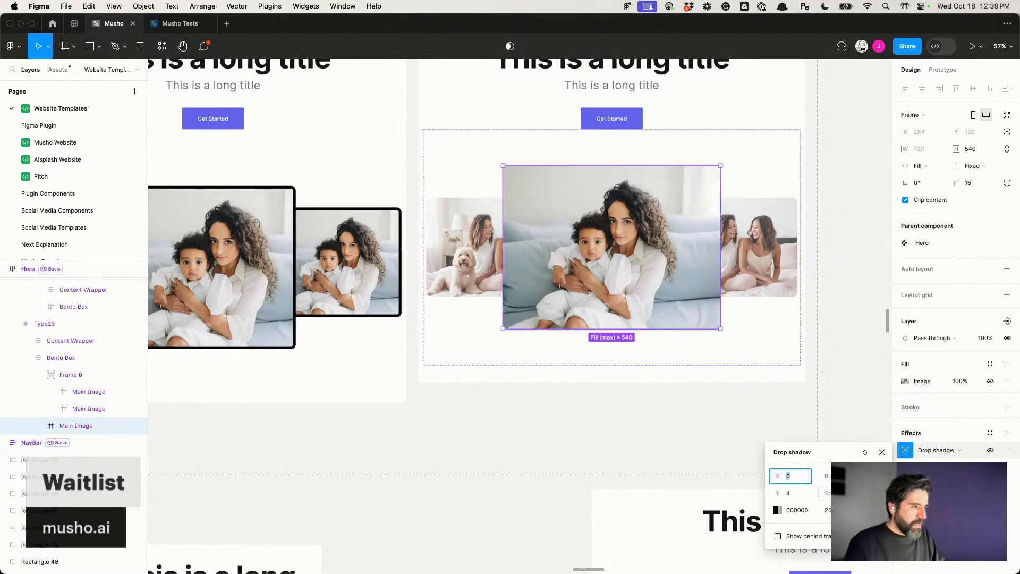
key("shift+Up")
key("shift+Up")
key("shift+Up")
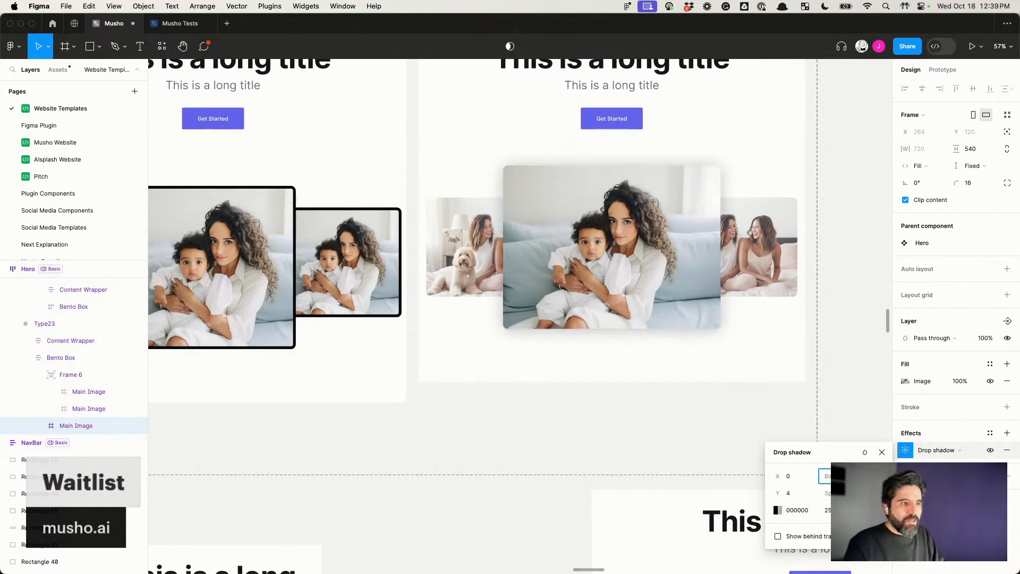
left_click(799, 493)
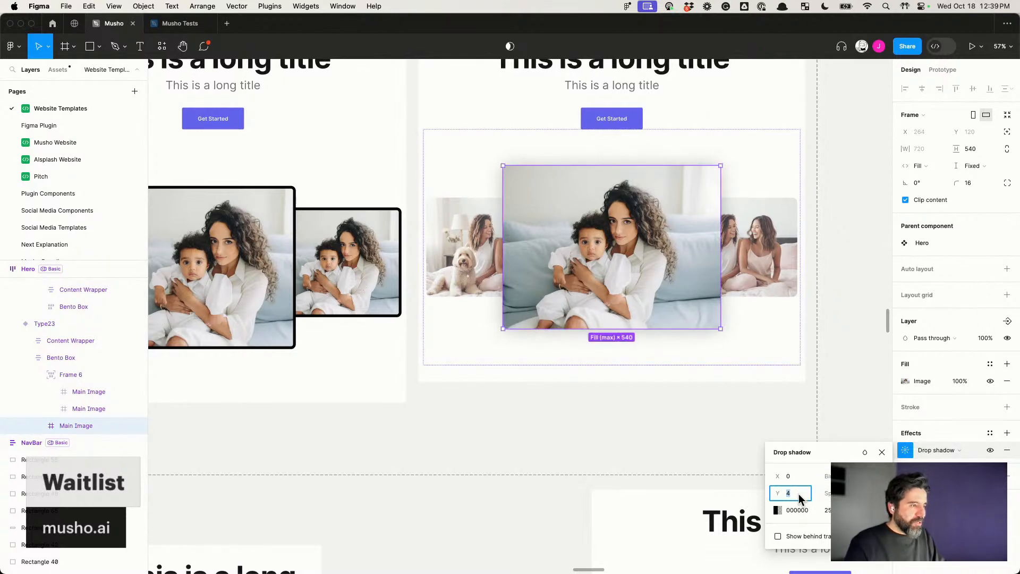
type("16")
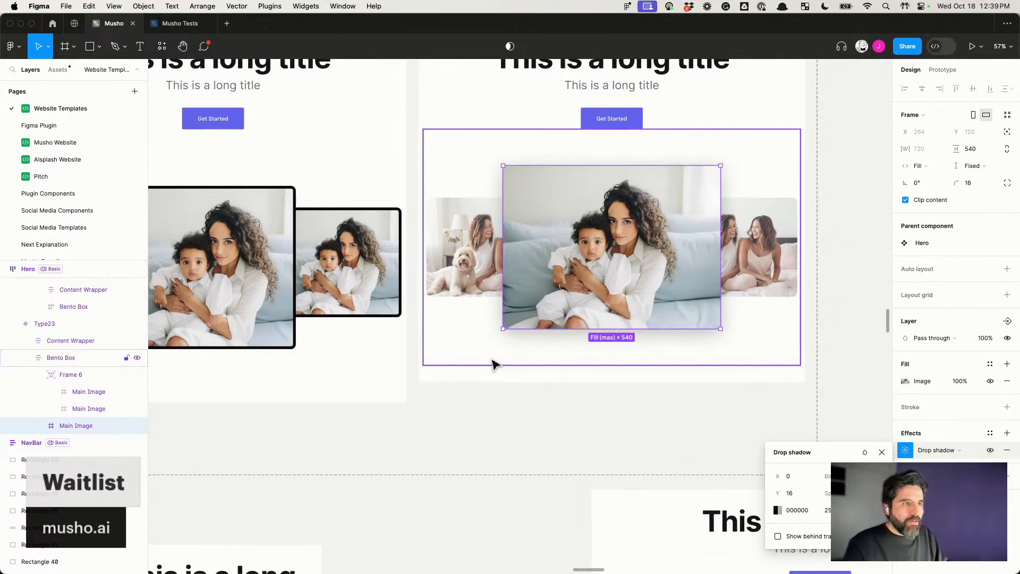
Step: Set the layer opacity of both side images in the Type23 variant to 60%
scroll(494, 360, "down", 7)
scroll(495, 365, "down", 1)
scroll(495, 365, "right", 5)
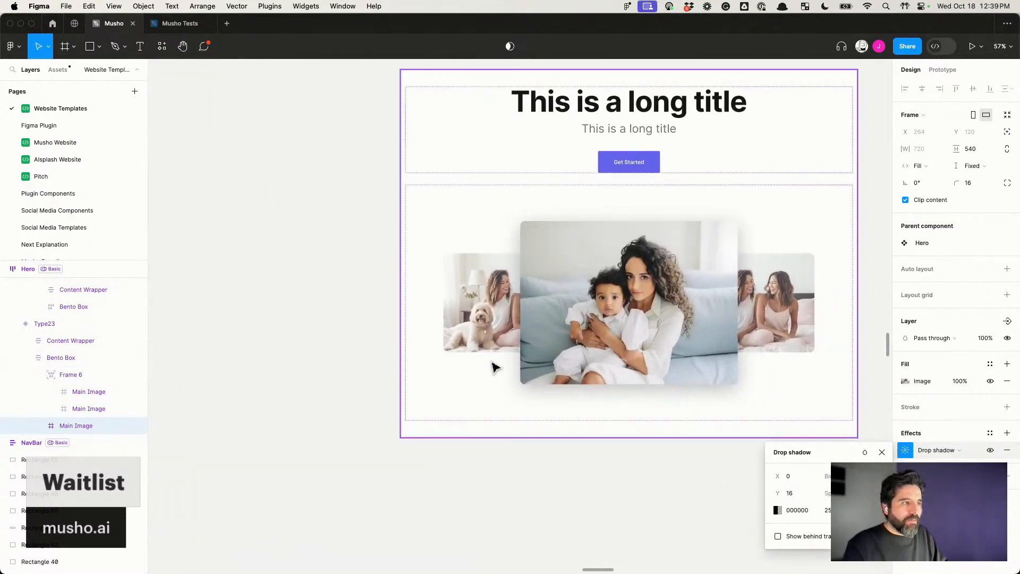
scroll(495, 367, "down", 3)
scroll(494, 365, "up", 3)
left_click(512, 269)
left_click(481, 138, "super")
left_click(301, 130, "shift+super")
left_click(987, 337)
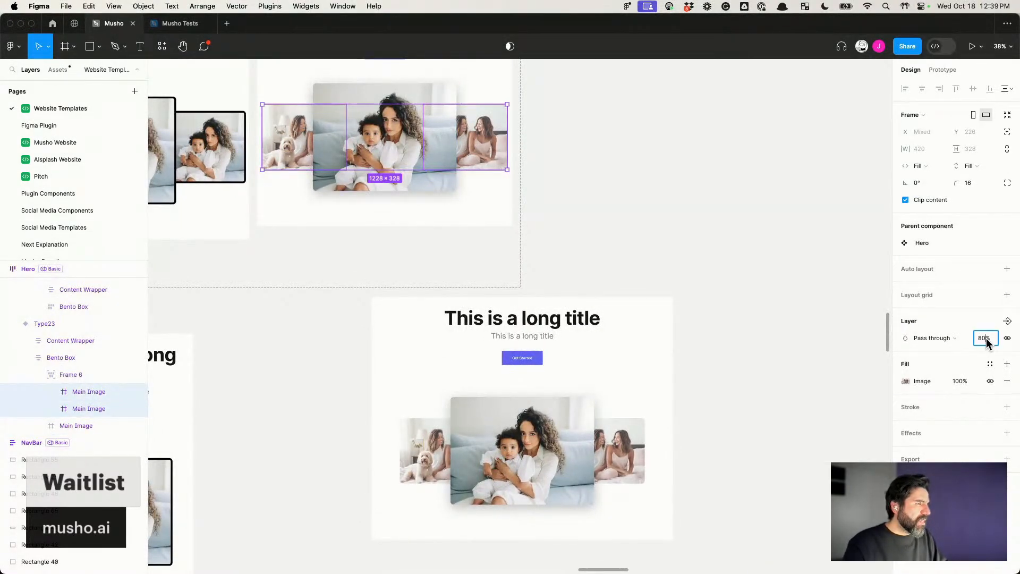
type("60")
key("Return")
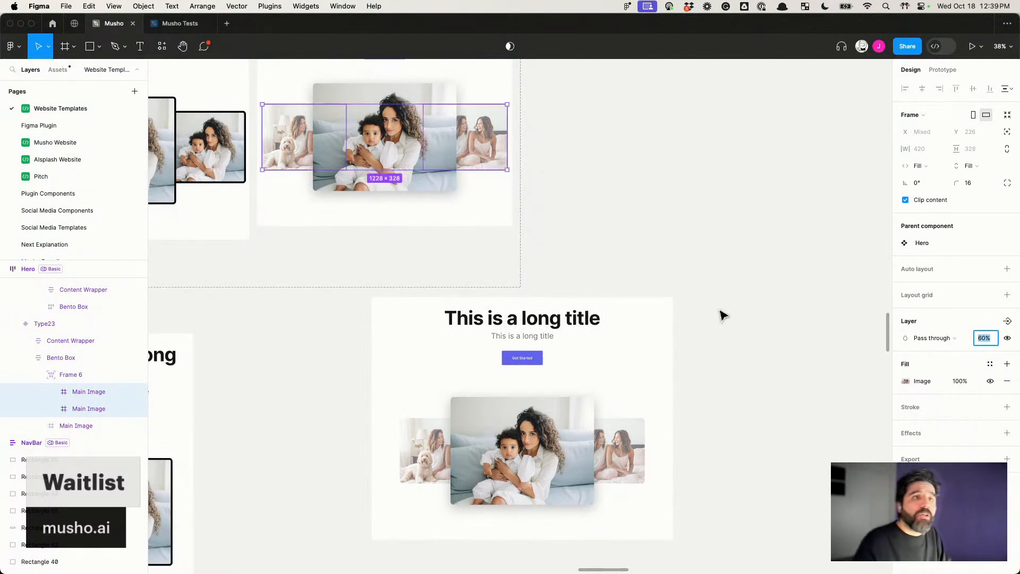
Step: Widen the Type23 Hero instance below the component set to 1843
left_click(755, 293)
scroll(755, 293, "left", 3)
left_click(707, 428)
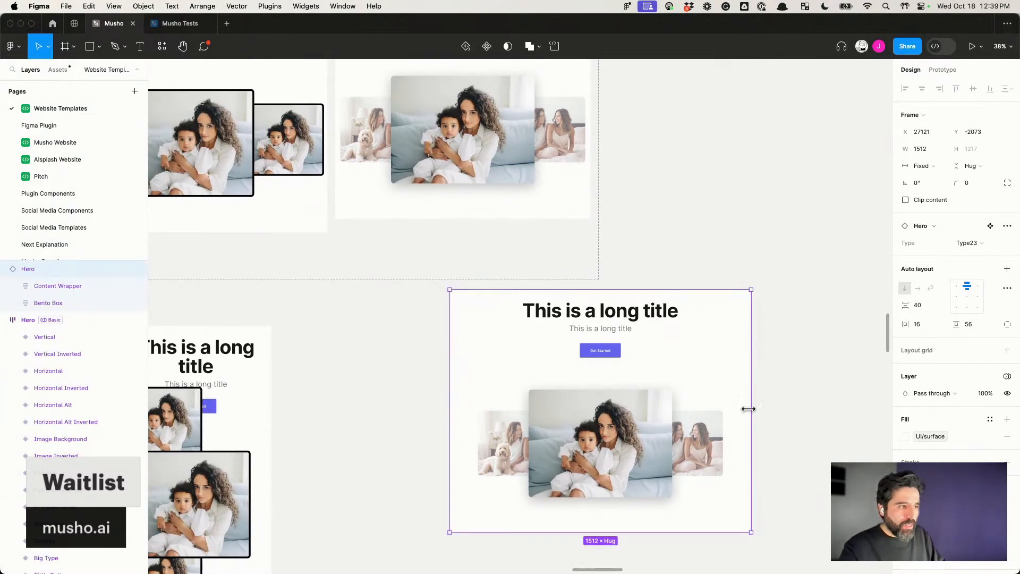
left_click_drag(750, 410, 817, 422)
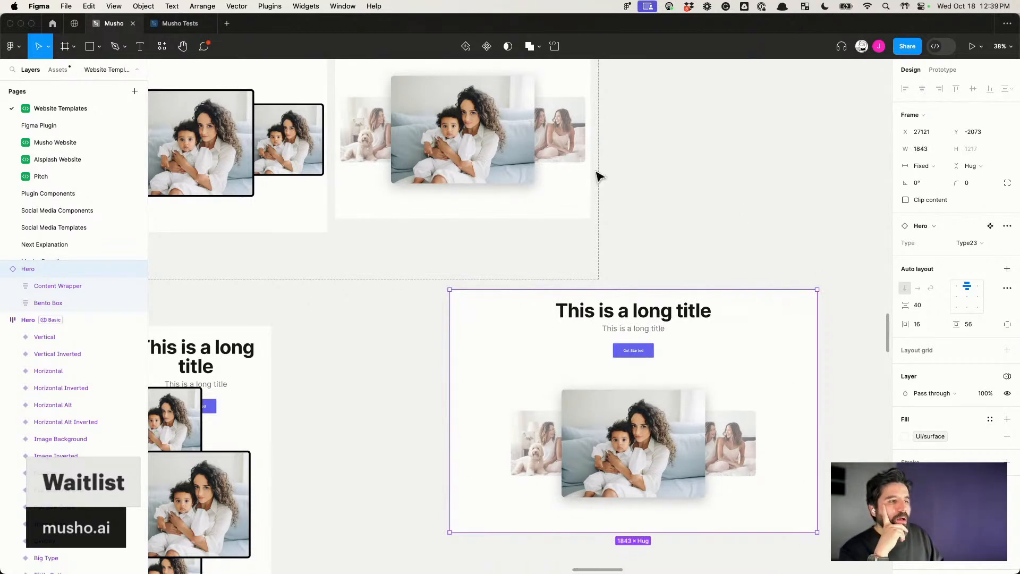
Step: Soften the centre image's drop shadow in the Type23 variant by setting its opacity to 16% and adjusting its blur
left_click(486, 139, "super")
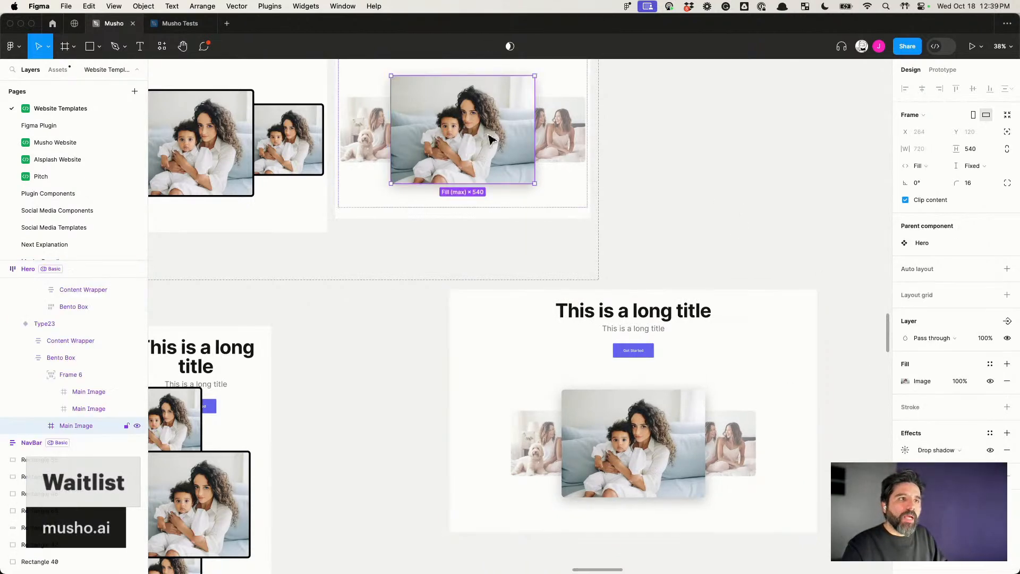
left_click(905, 451)
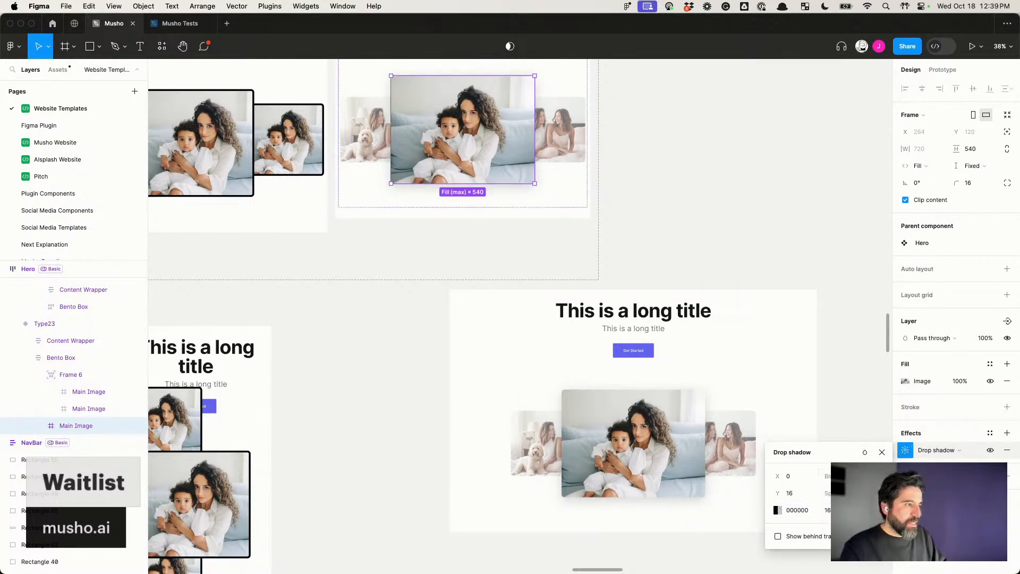
left_click(825, 475)
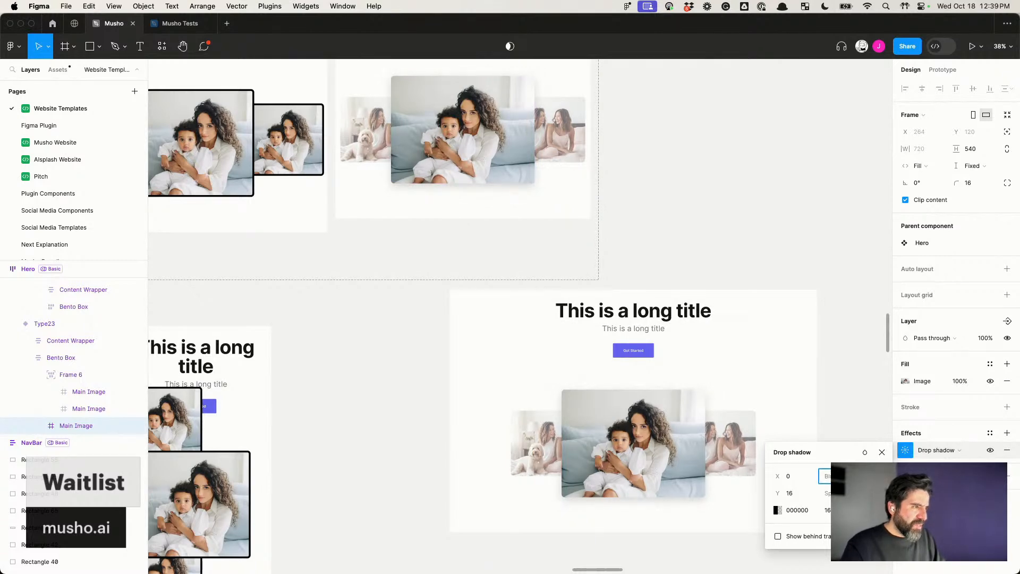
left_click(789, 221)
Step: Examine the centre image's shadow and the faded side images in the Type23 variant and its wide instance
scroll(619, 488, "up", 3)
scroll(618, 489, "up", 5)
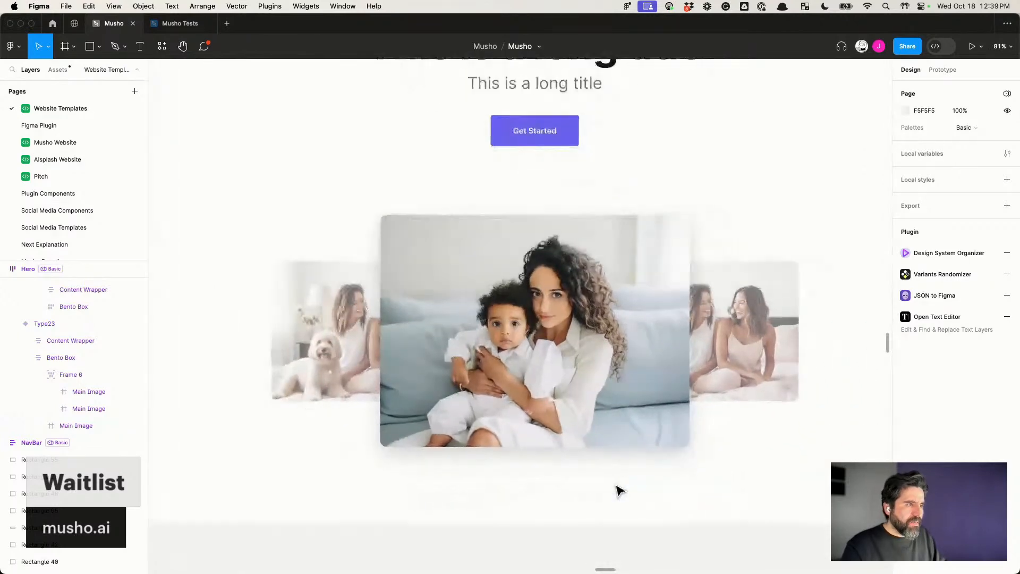
scroll(619, 490, "down", 5)
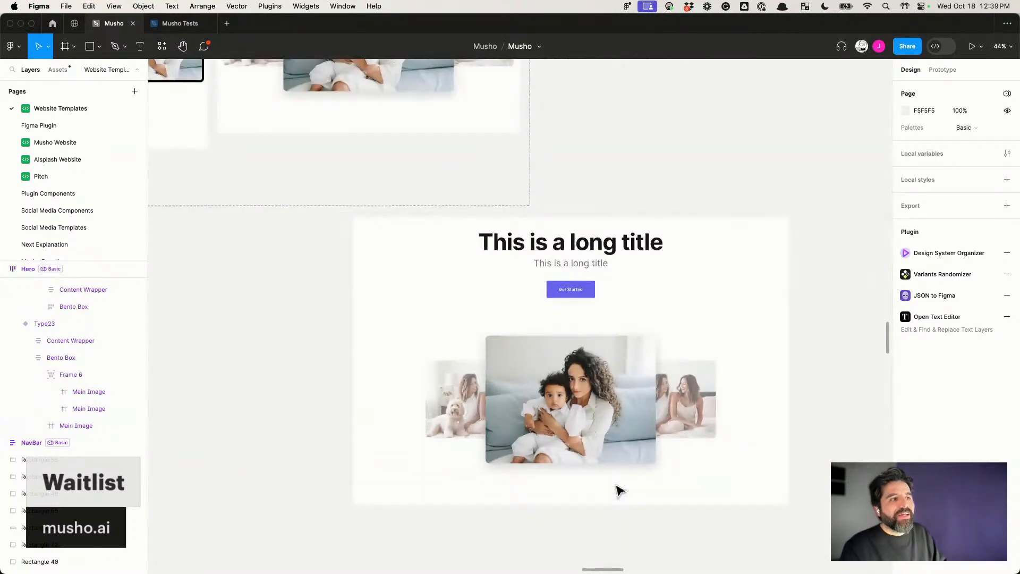
scroll(619, 490, "left", 2)
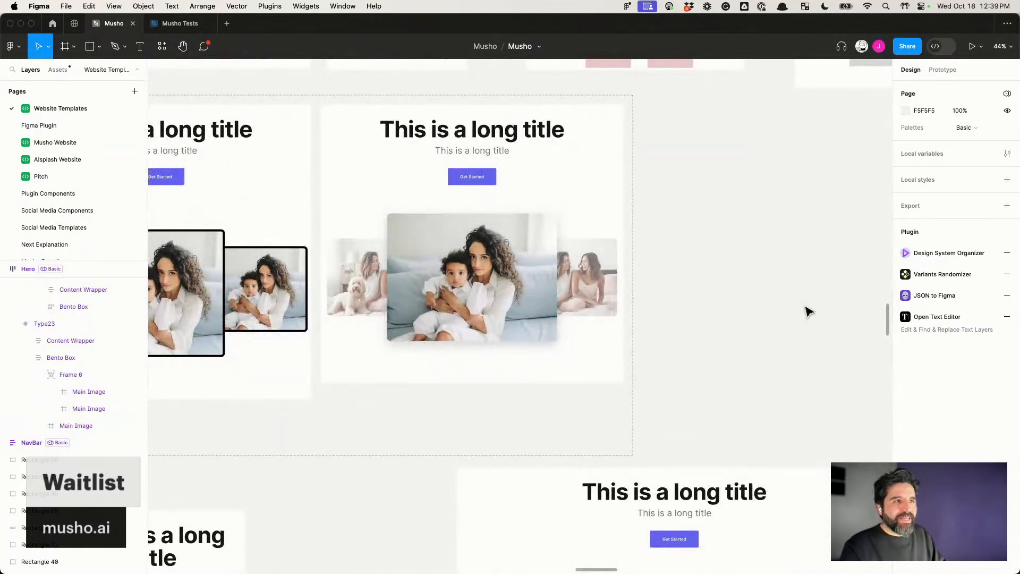
scroll(808, 311, "down", 5)
left_click(704, 257)
scroll(704, 257, "up", 3)
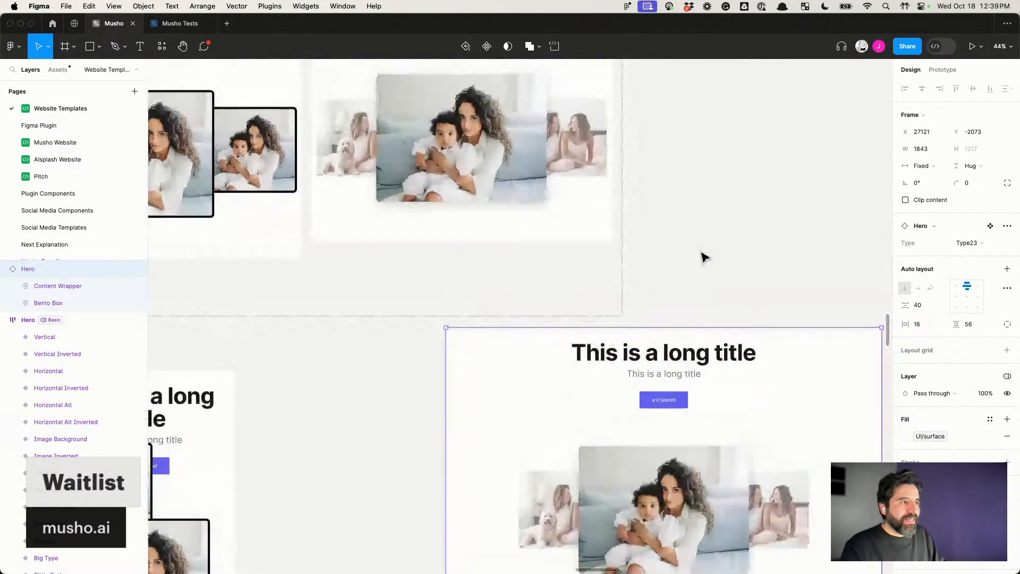
scroll(703, 256, "down", 3)
scroll(703, 257, "up", 1)
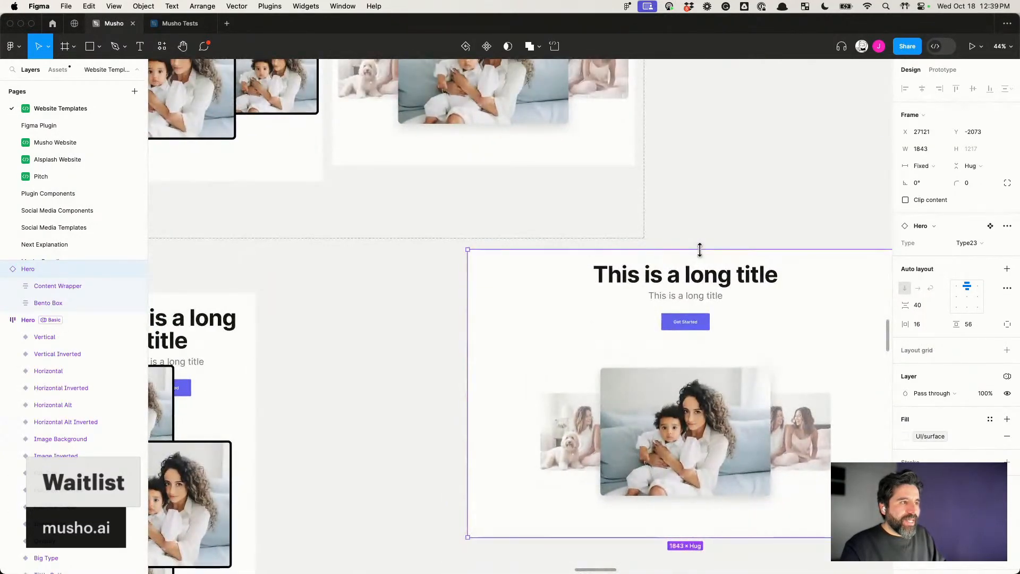
scroll(700, 249, "down", 2)
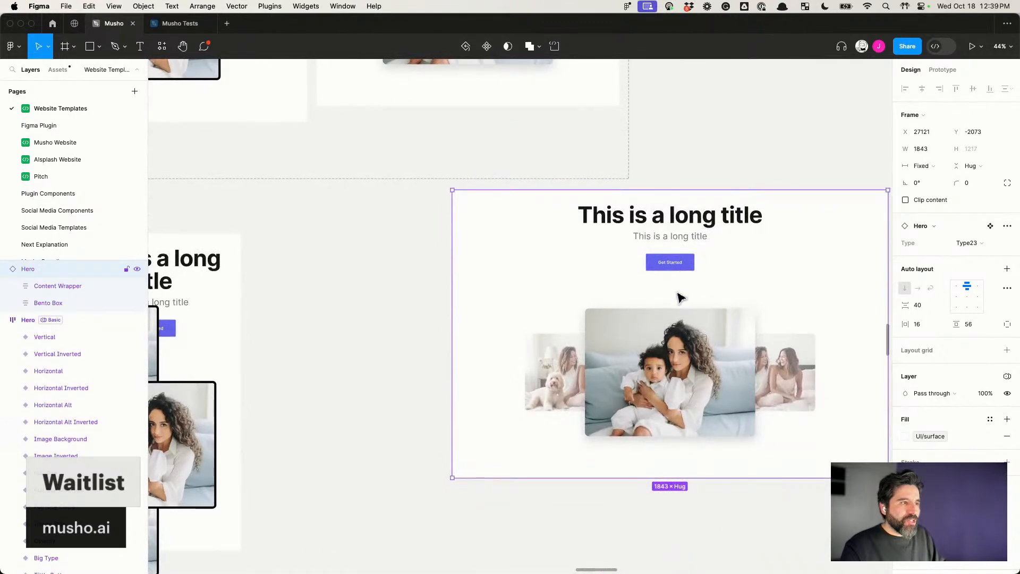
scroll(678, 298, "right", 2)
scroll(679, 298, "up", 6)
Step: Try to raise the Type23 variant's padding to 72, 32, 72, 32 and undo the change
left_click(523, 234)
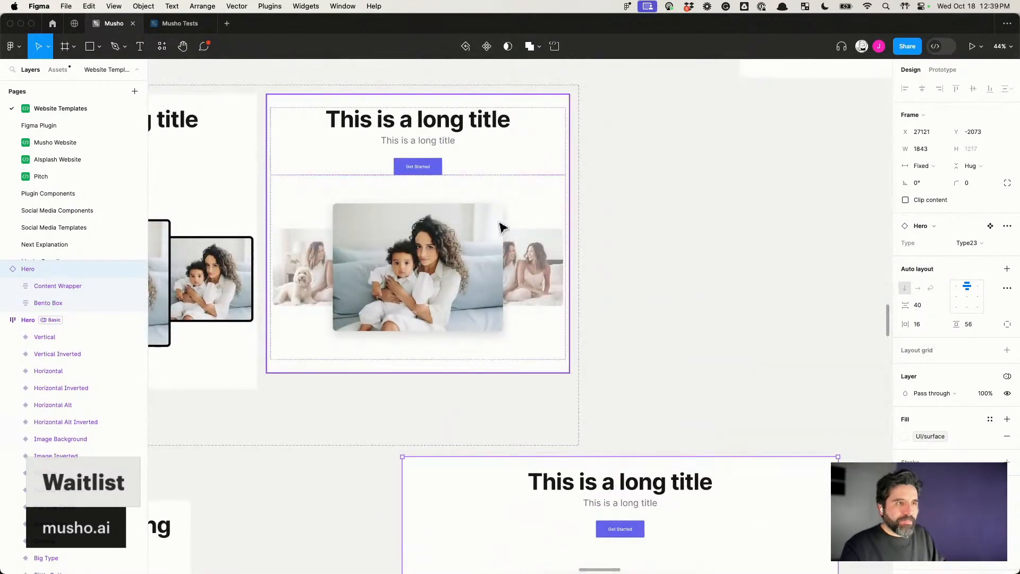
left_click(974, 371, "super")
key("shift+Up")
key("shift+Up")
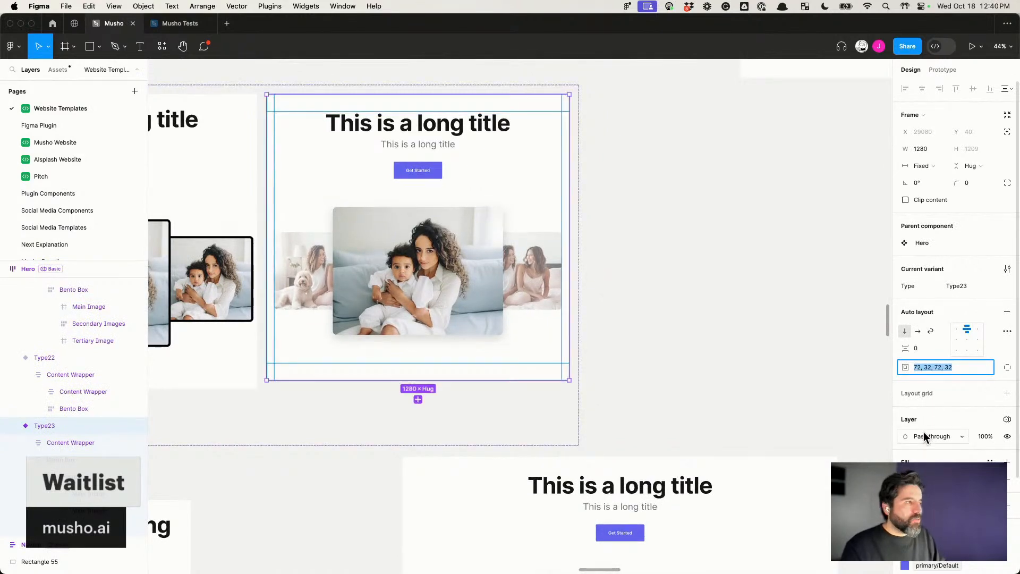
key("super+z")
key("super+z")
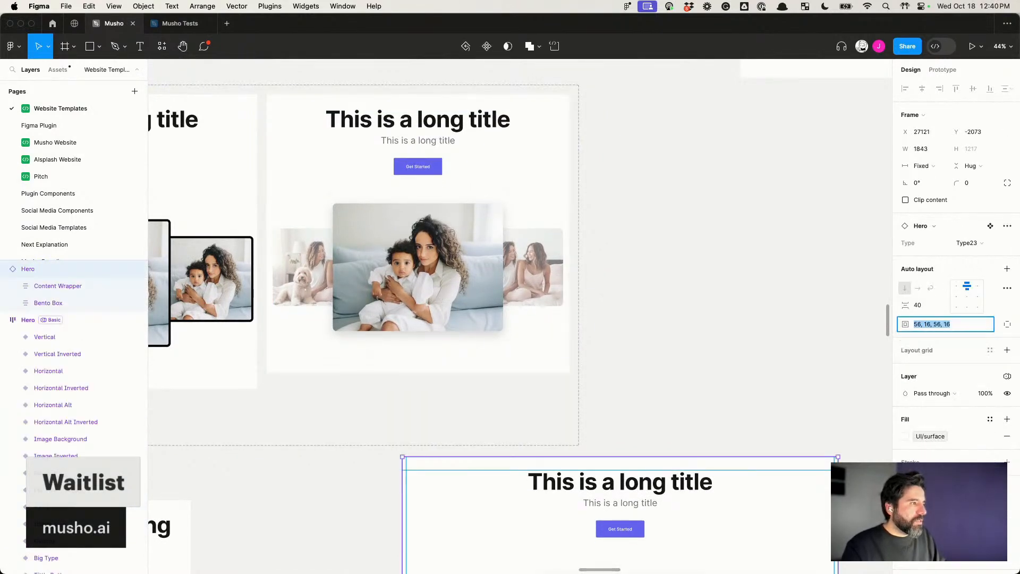
Step: Set the vertical padding of the Type23 variant to 120
left_click(770, 289)
left_click(483, 212)
left_click(971, 370)
type("80")
key("Return")
type("104")
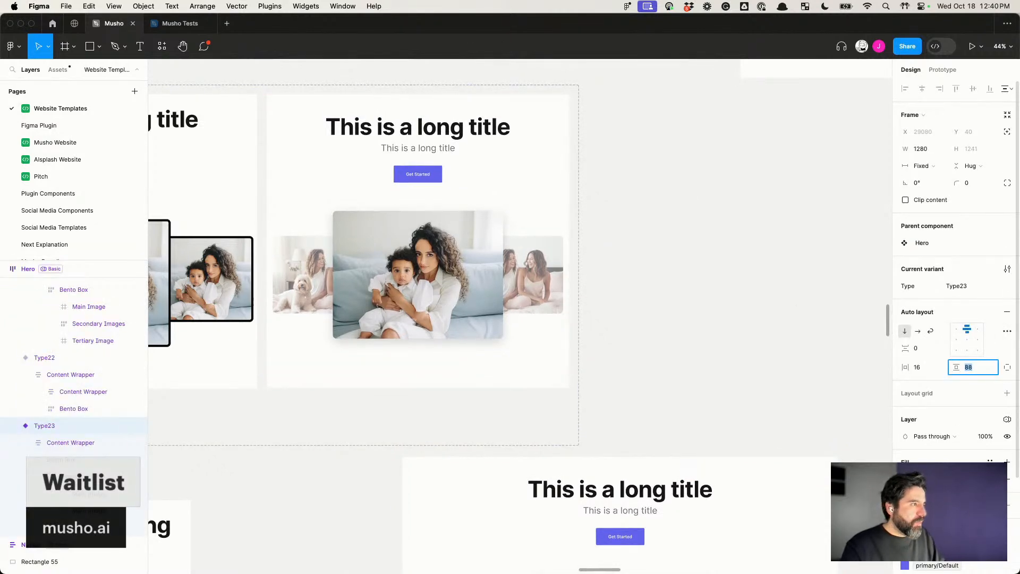
key("Return")
type("112")
key("Return")
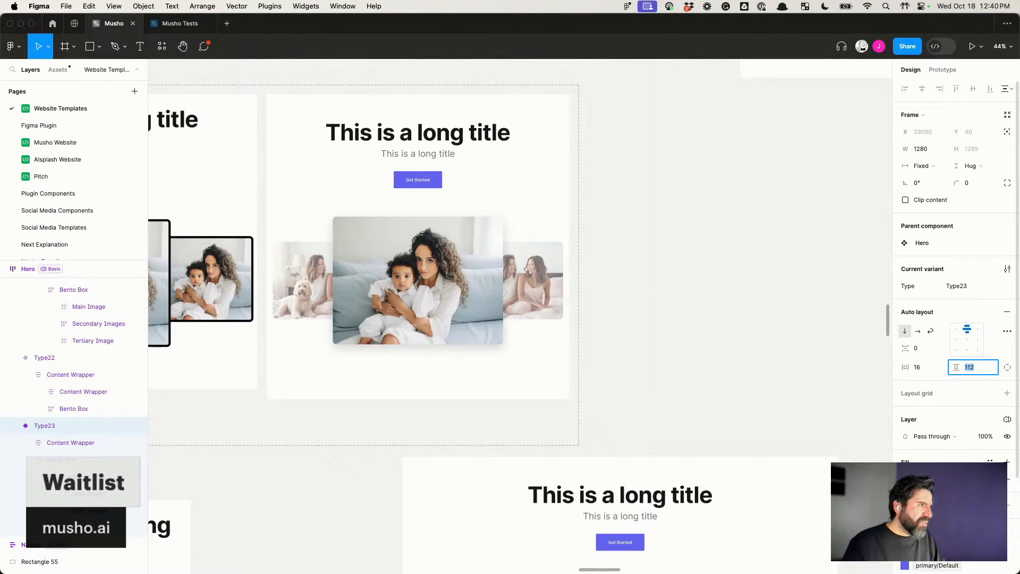
type("120")
key("Return")
Step: Give the Type23 variant a separate bottom padding of 64
scroll(756, 292, "down", 3)
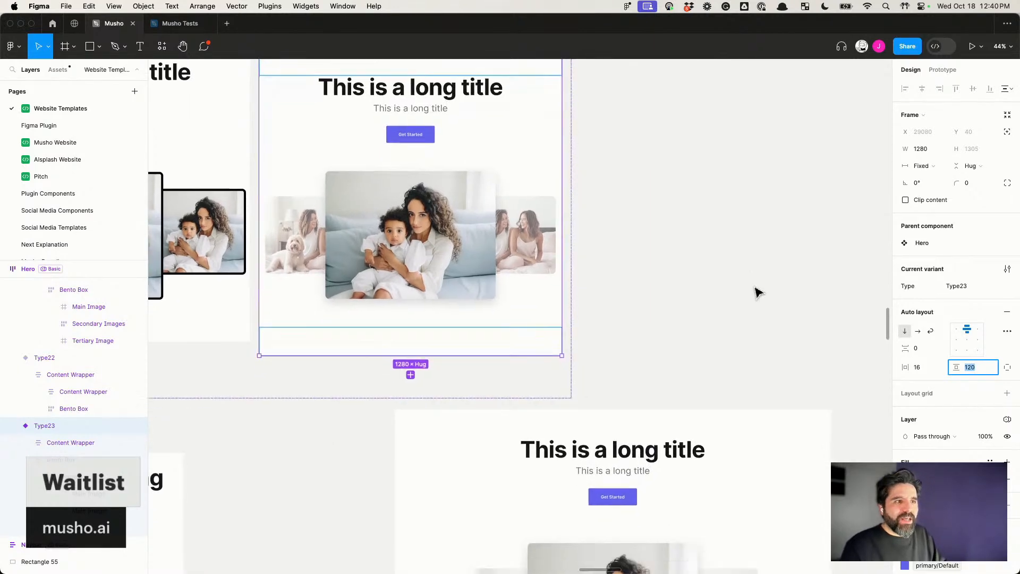
scroll(755, 292, "down", 2)
scroll(756, 292, "down", 3)
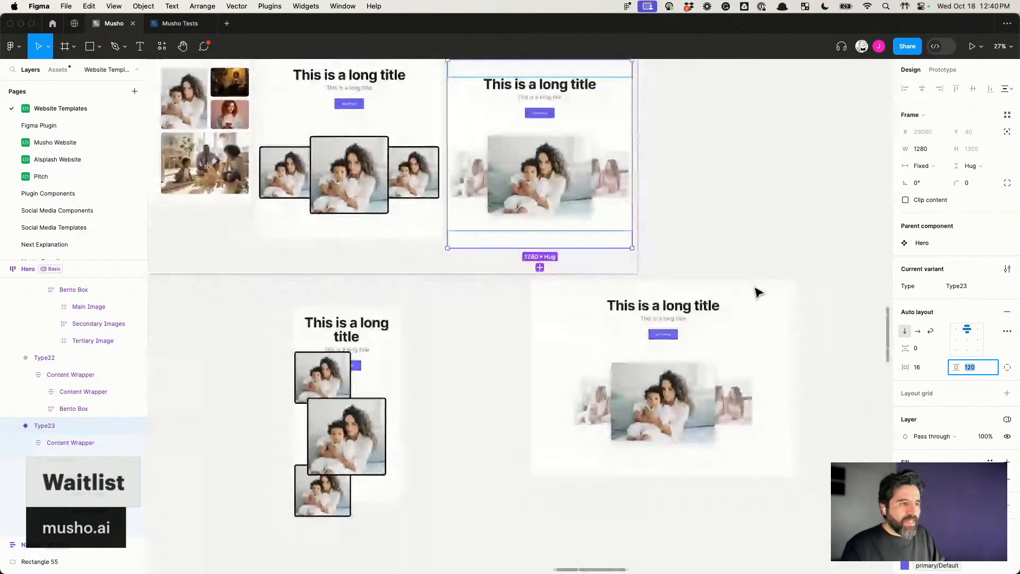
left_click(663, 332)
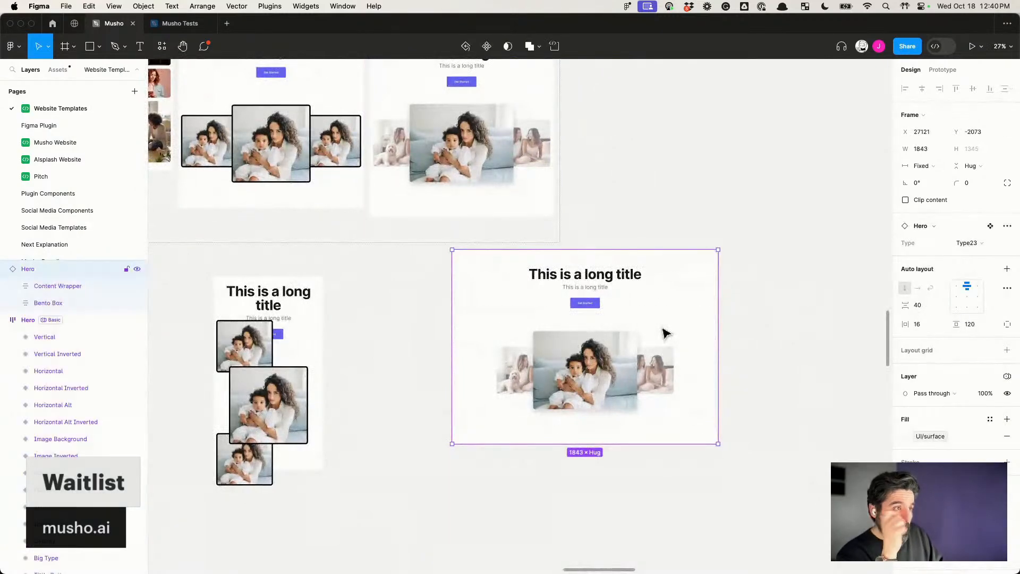
scroll(666, 333, "up", 2)
scroll(666, 333, "up", 2)
left_click(566, 250)
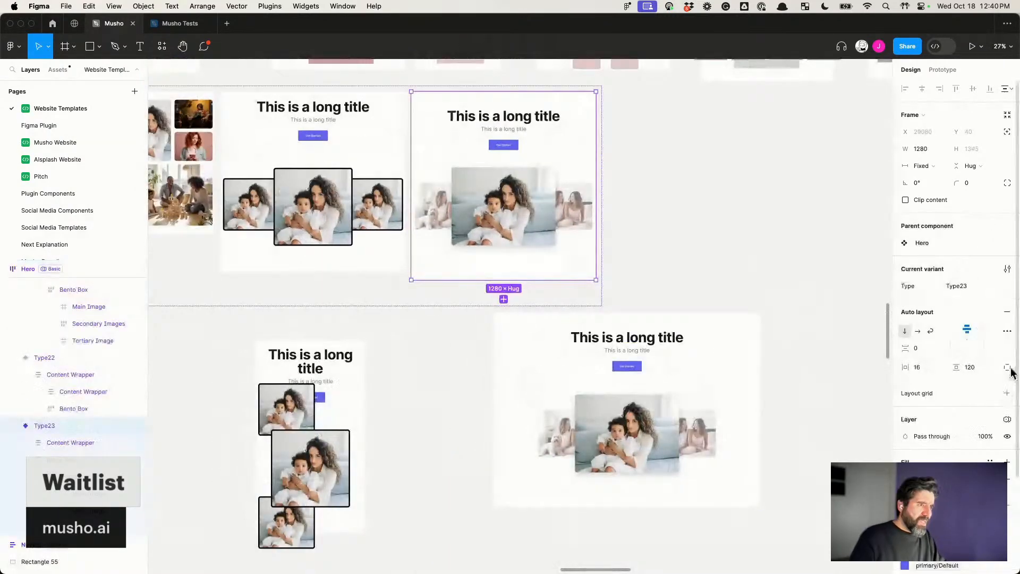
left_click(970, 384)
type("56")
key("Return")
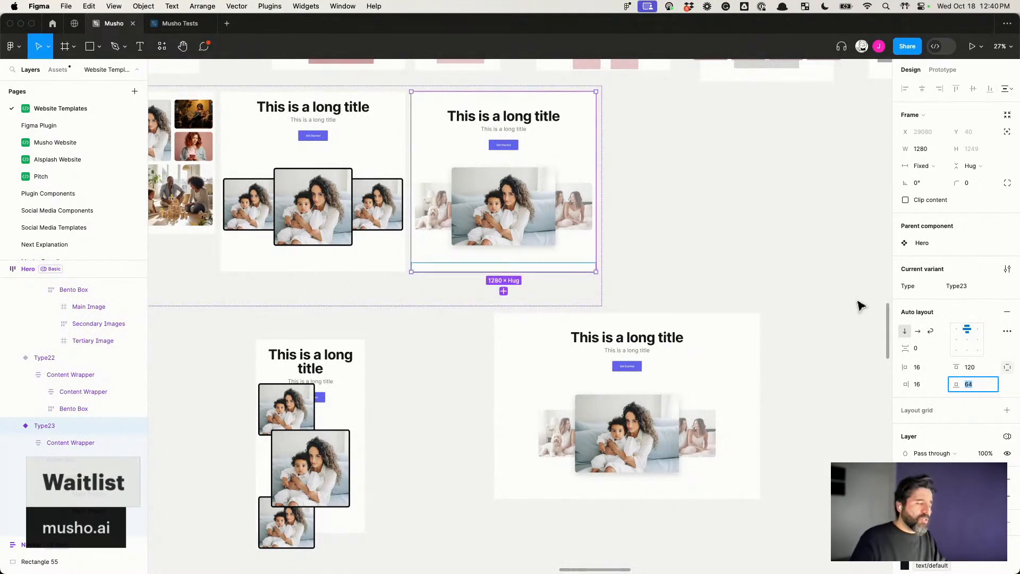
Step: Widen the Type23 Hero instance slightly beyond its current width
left_click(833, 333)
left_click(714, 436)
mouse_move(761, 411)
left_mouse_down()
mouse_move(568, 413)
mouse_move(838, 412)
mouse_move(600, 419)
mouse_move(769, 413)
left_mouse_up()
Step: Examine the width sizing and min/max options of the Type23 variant's image container and its Content Wrapper
left_click(467, 207)
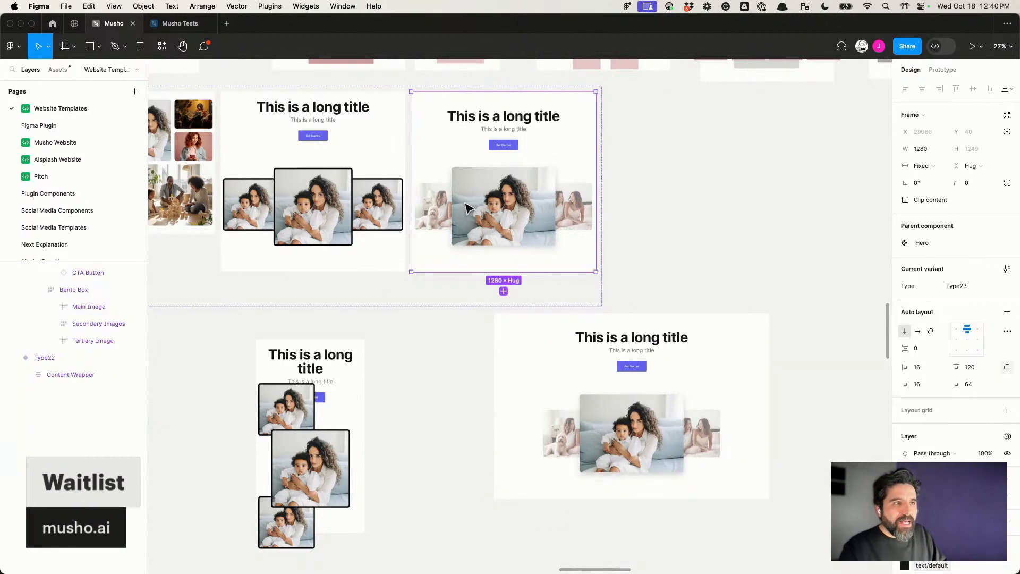
double_click(467, 207)
left_click(941, 149)
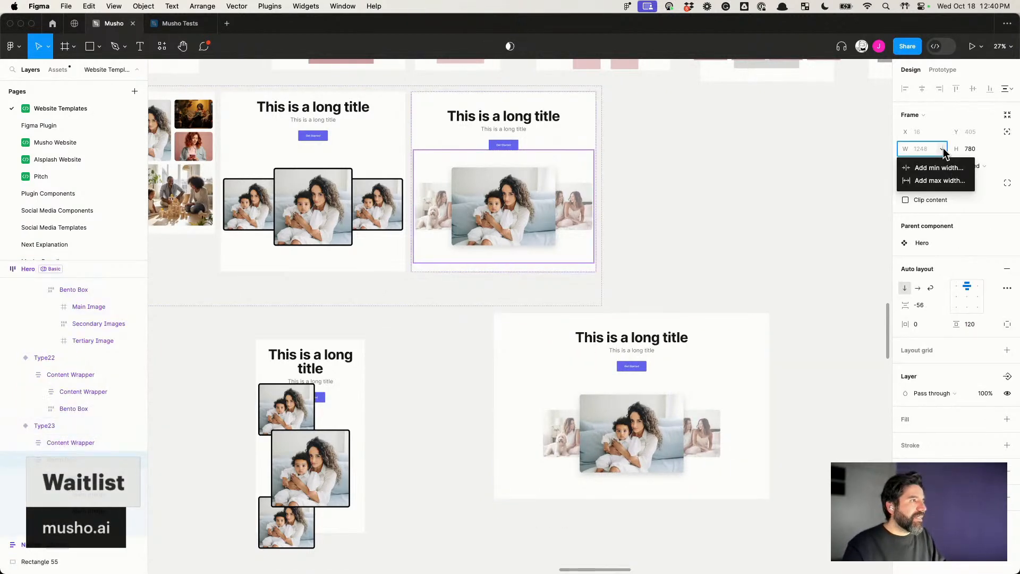
left_click(943, 153)
left_click(943, 169)
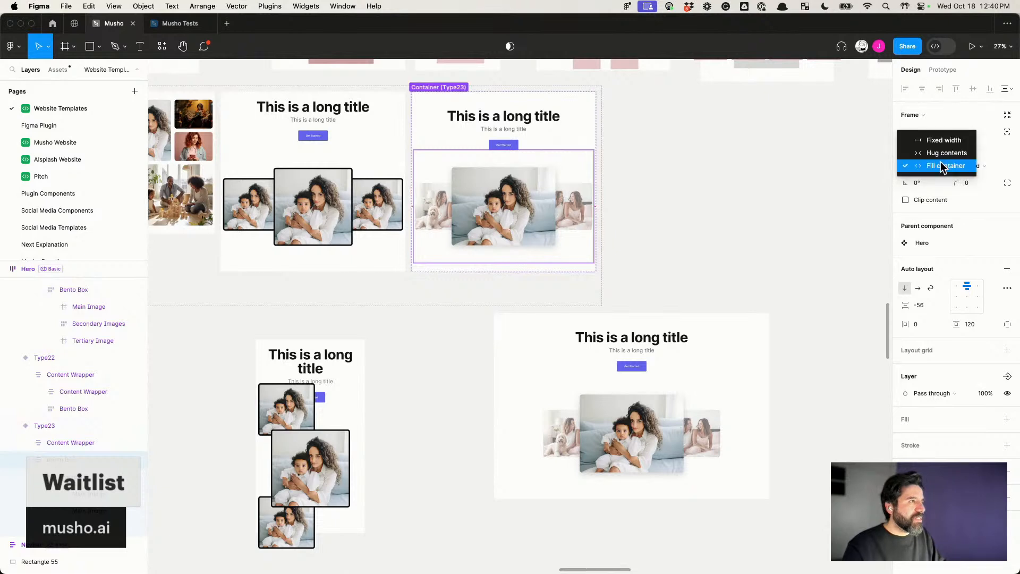
left_click(946, 165)
left_click(520, 144)
left_click(538, 142)
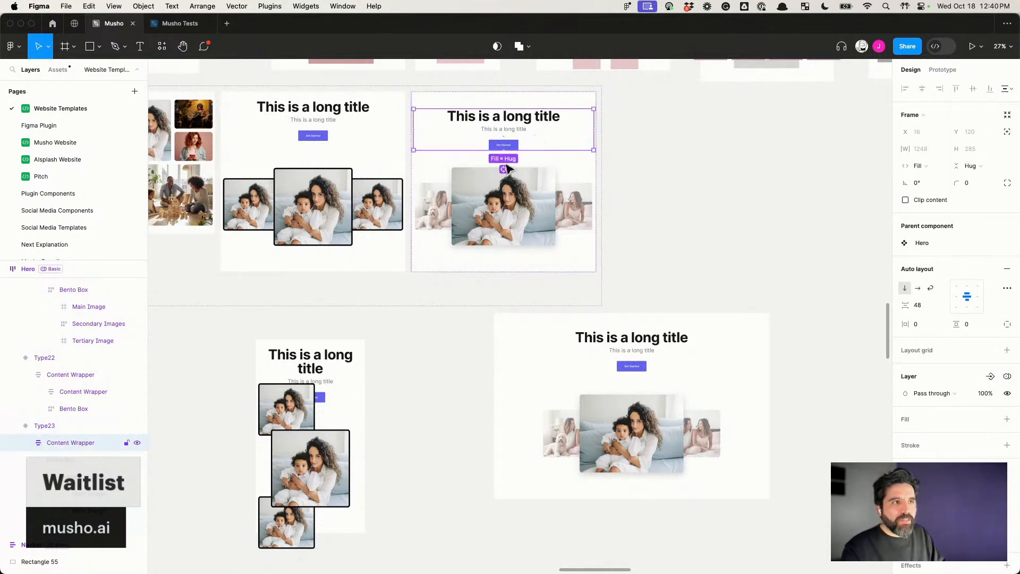
left_click(64, 463)
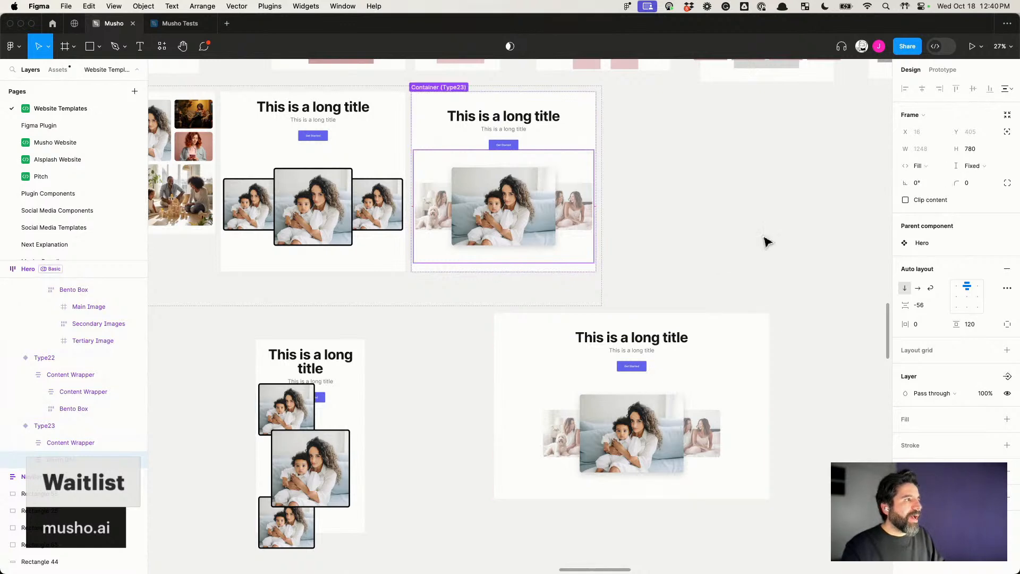
Step: Examine the centre image's sizing in the Type23 variant and the nested image frames inside the wide instance's Bento Box
left_click(523, 212)
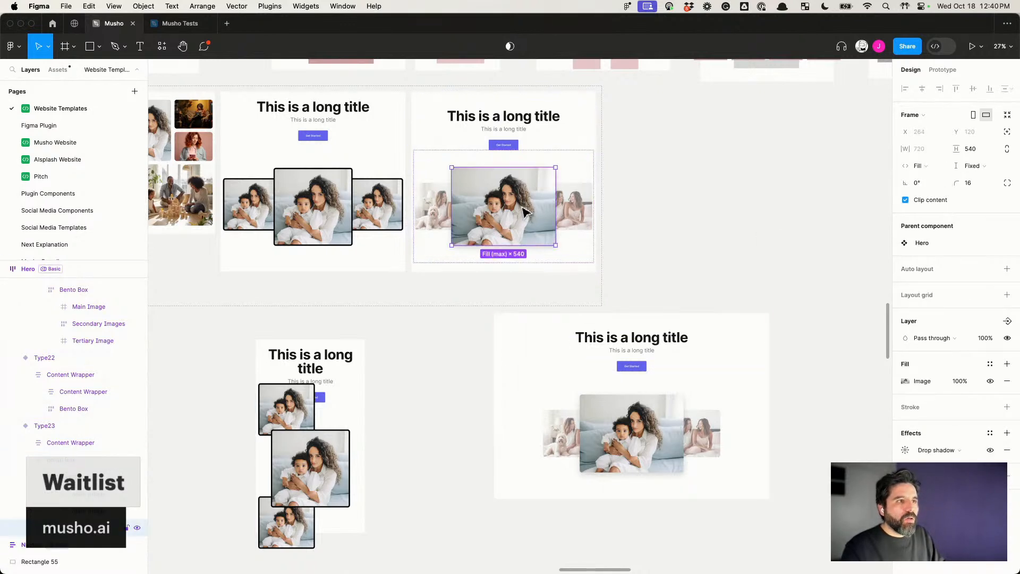
left_click(649, 447)
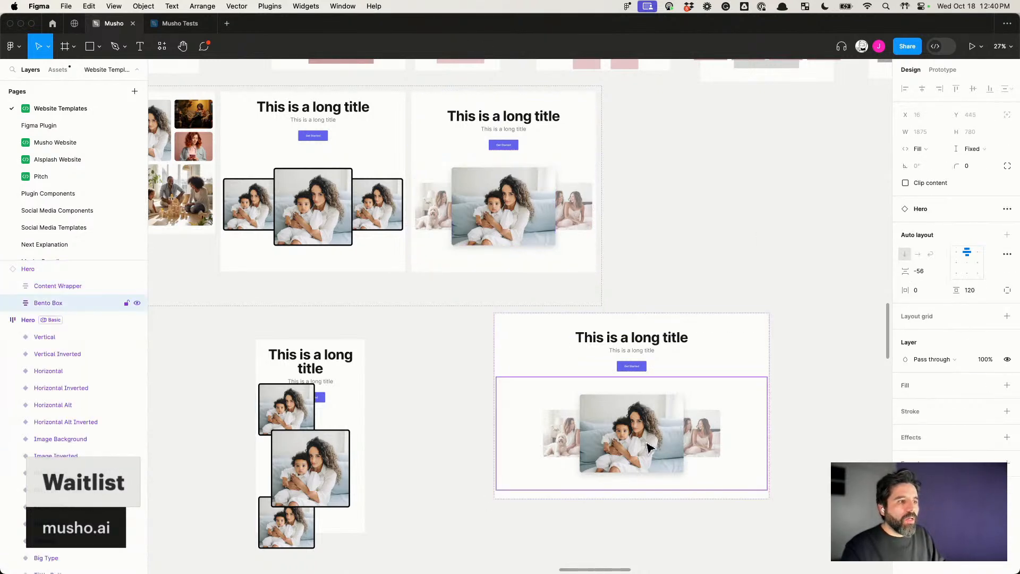
double_click(588, 435)
left_click(561, 434)
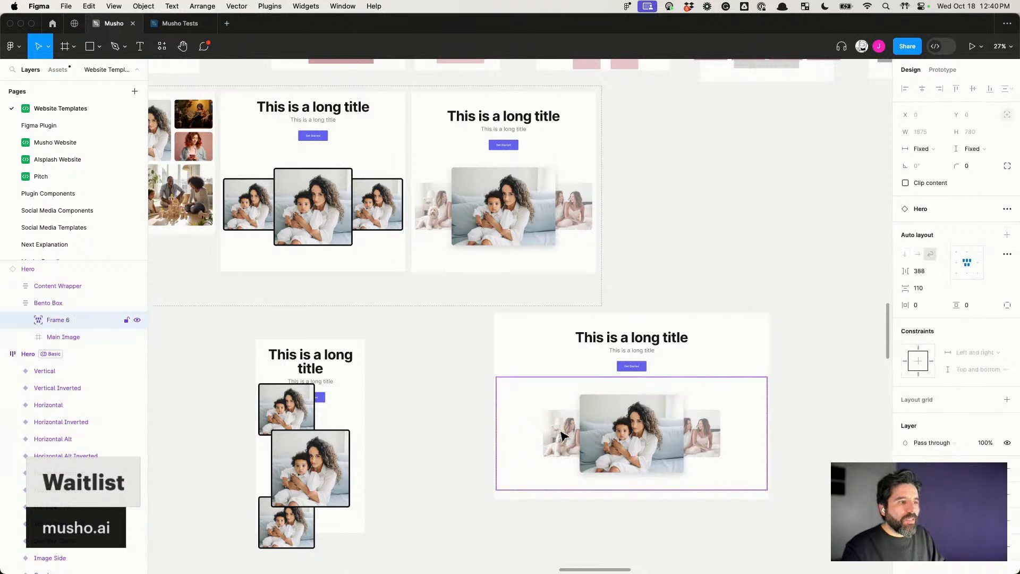
double_click(621, 423)
left_click(576, 430)
key("shift+Return")
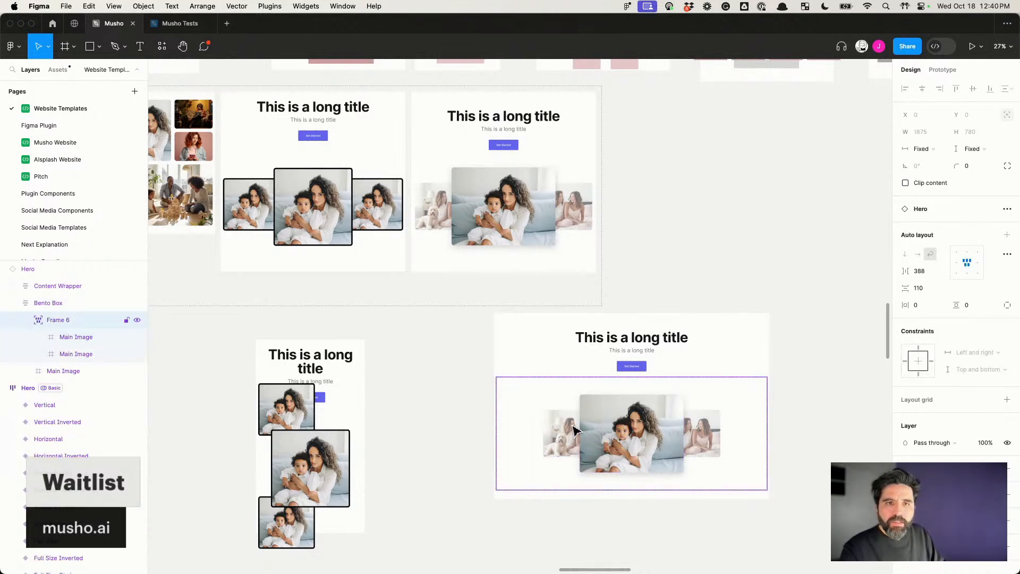
left_click(714, 246)
Step: Inspect the sizing and width-limit options of the variant's Bento Box and Frame 6, plus the instance's left faded image
double_click(503, 227)
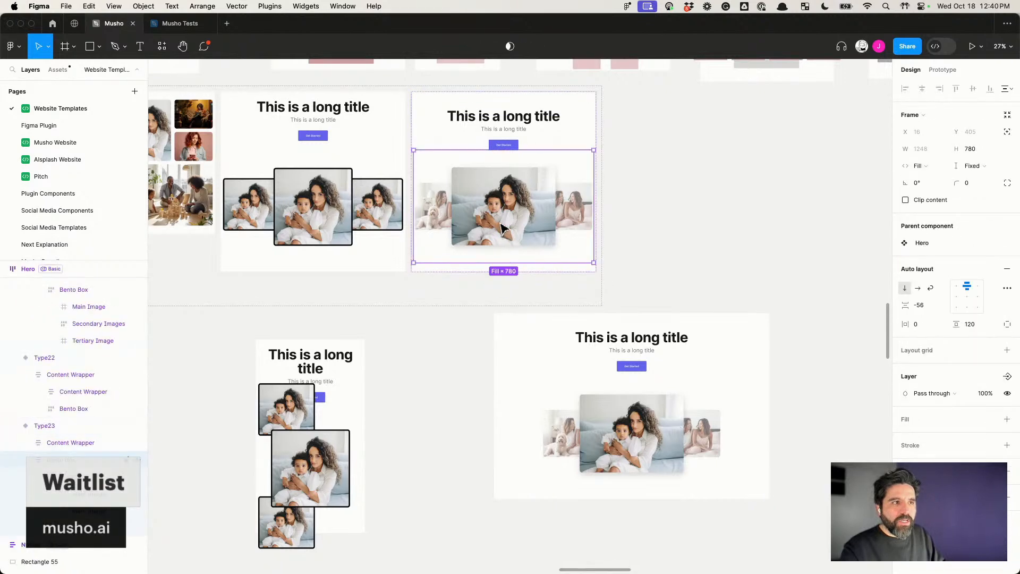
left_click(35, 483)
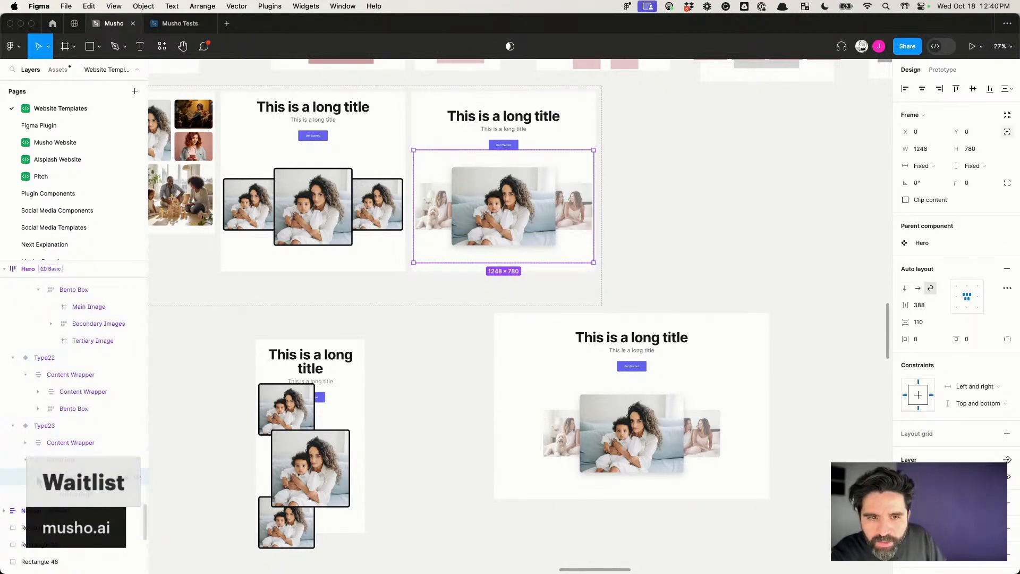
left_click(936, 161)
left_click(936, 167)
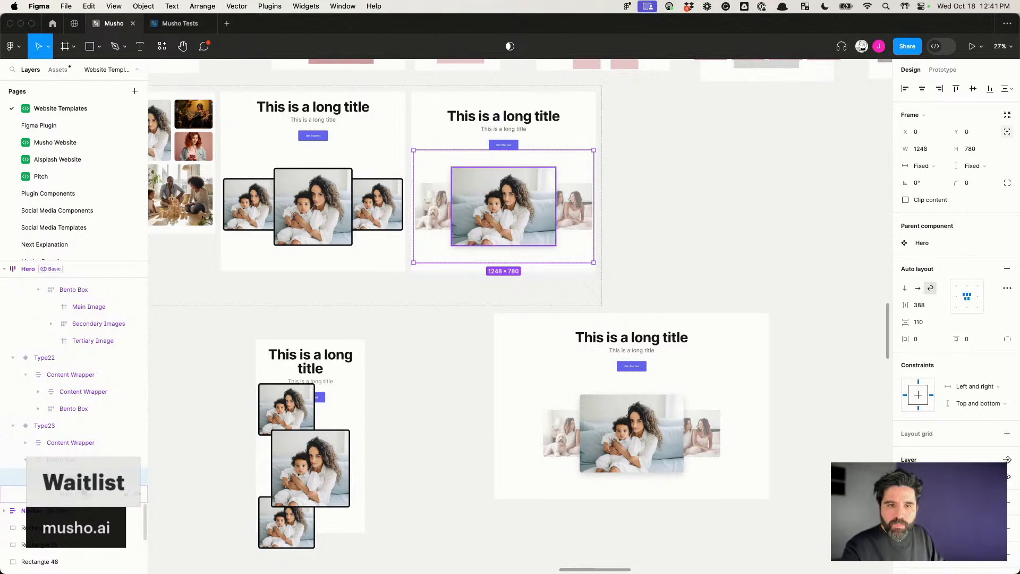
left_click(78, 462)
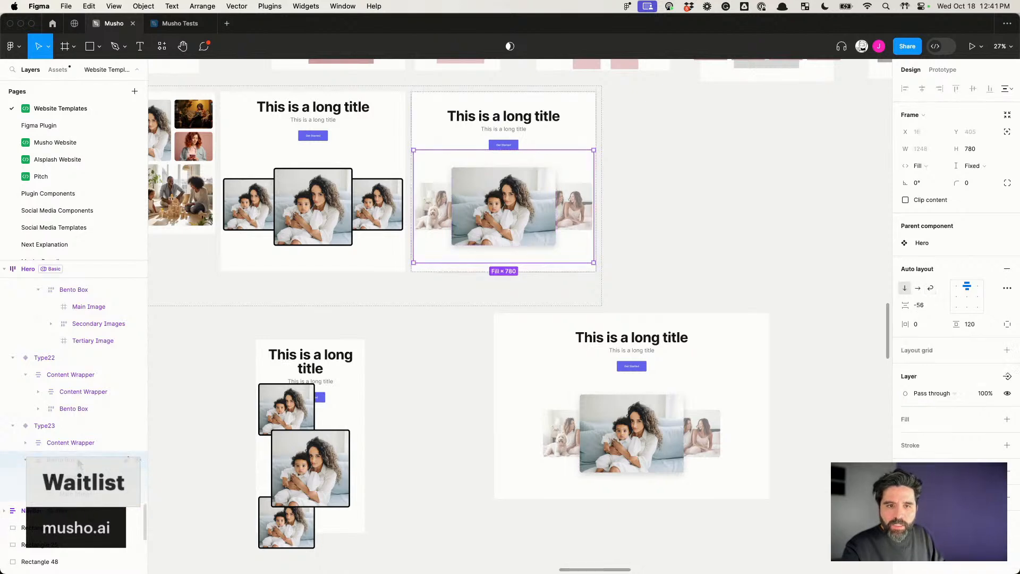
left_click(941, 147)
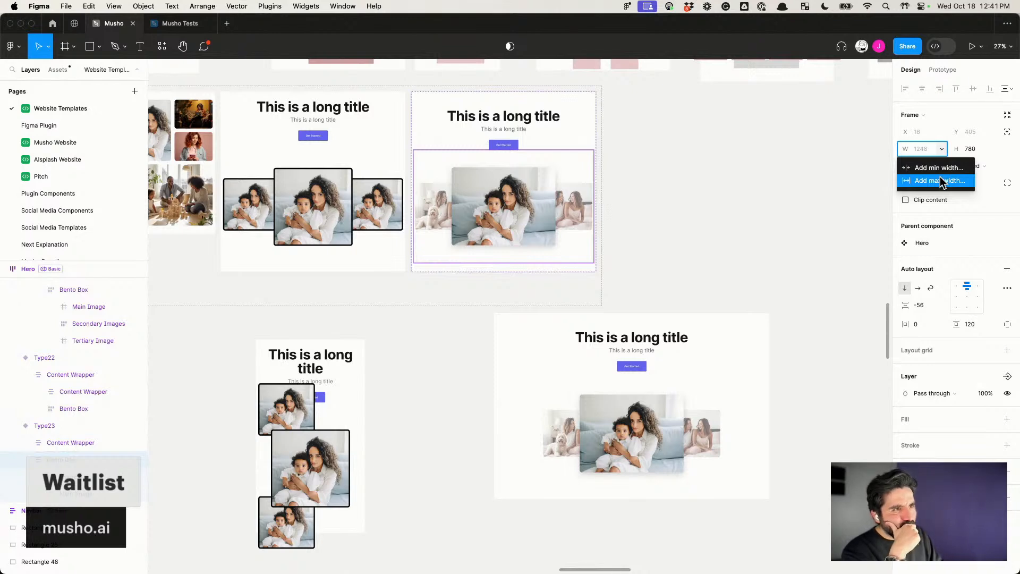
left_click(748, 270)
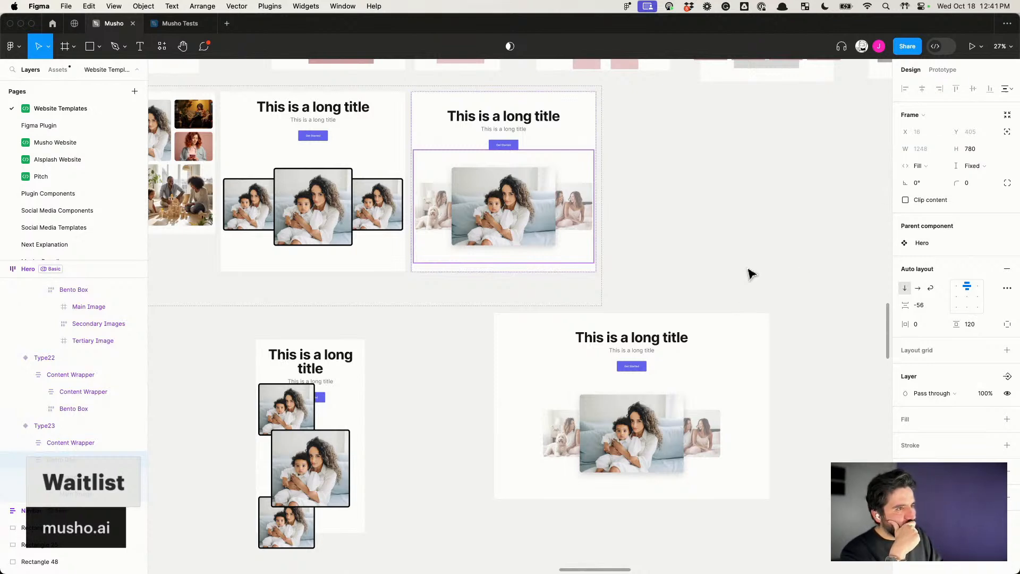
left_click(578, 422)
double_click(596, 425)
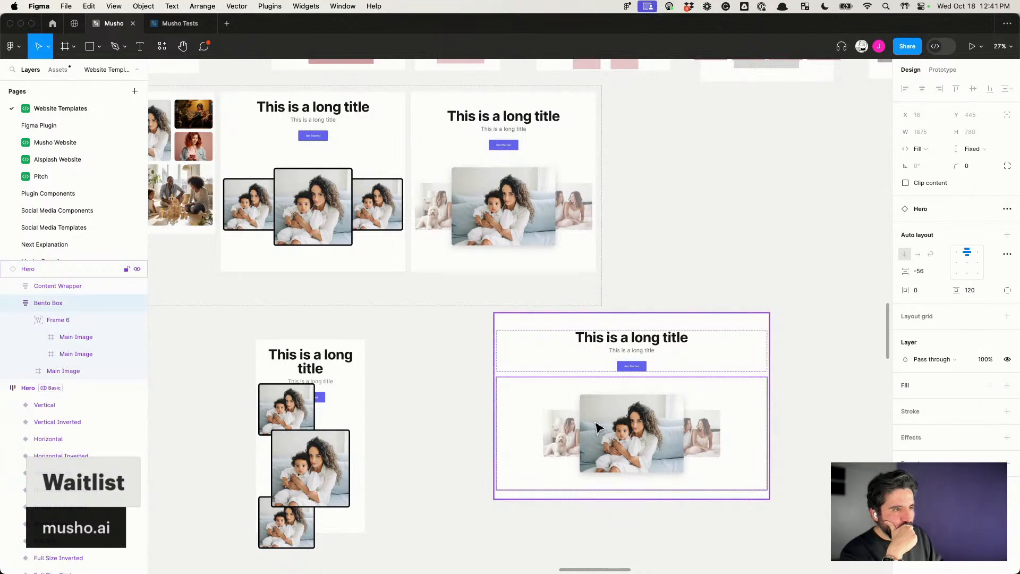
double_click(563, 428)
left_click(566, 431)
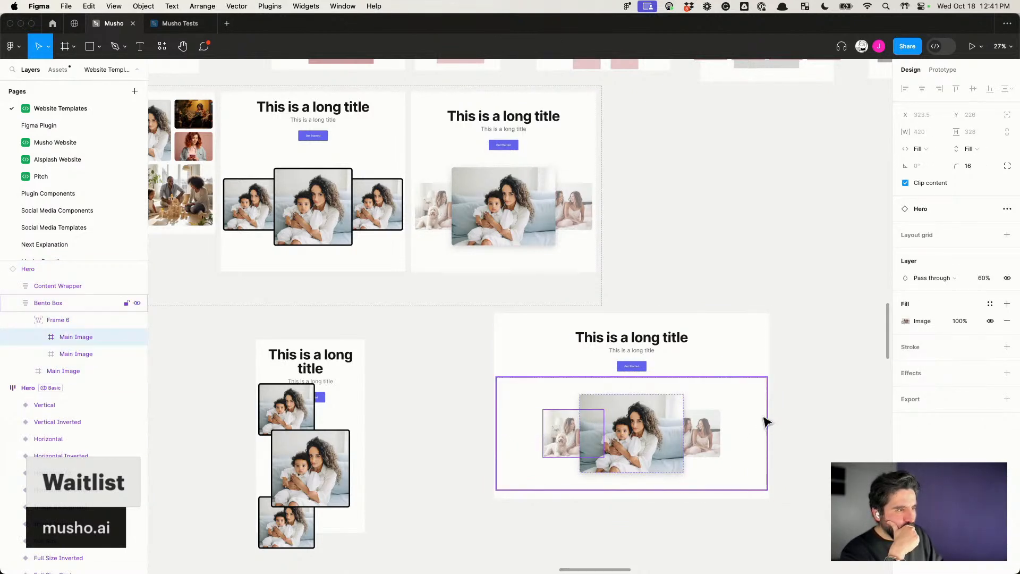
Step: Rename the two faded side image layers in the Type23 variant to "Secondary Image"
double_click(431, 211)
double_click(431, 210)
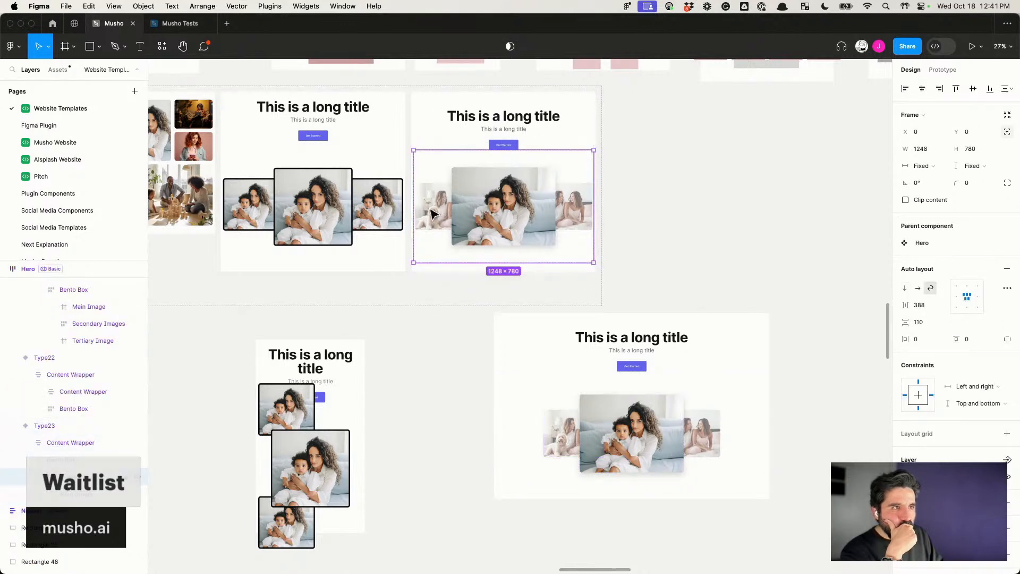
double_click(437, 207)
left_click(573, 249)
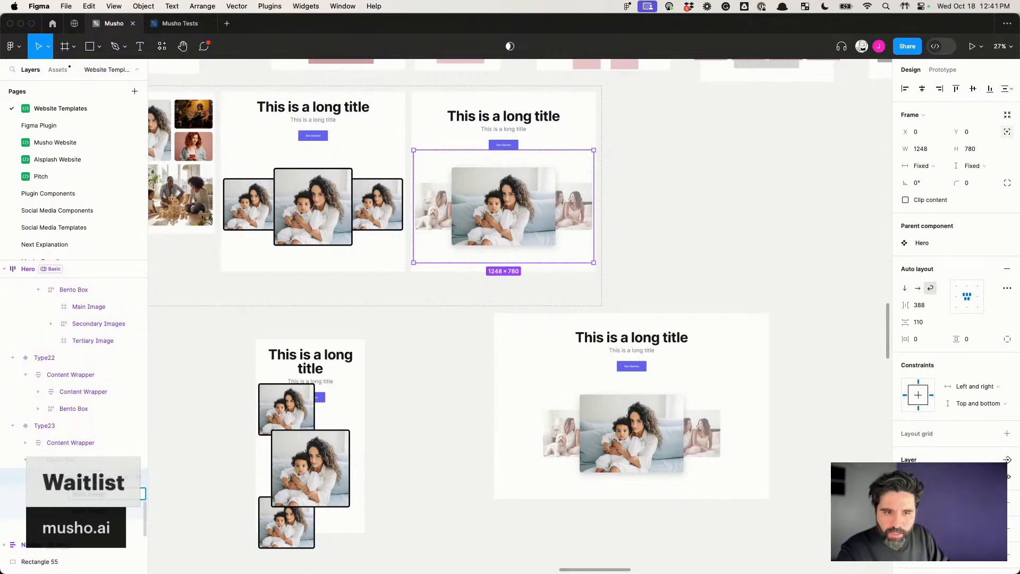
left_click(100, 509, "super")
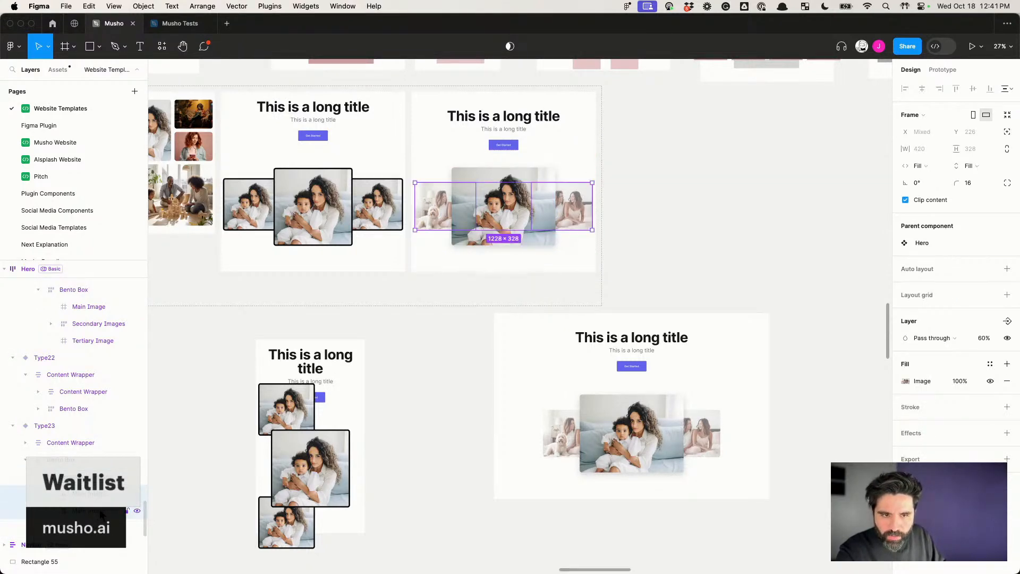
key("super+r")
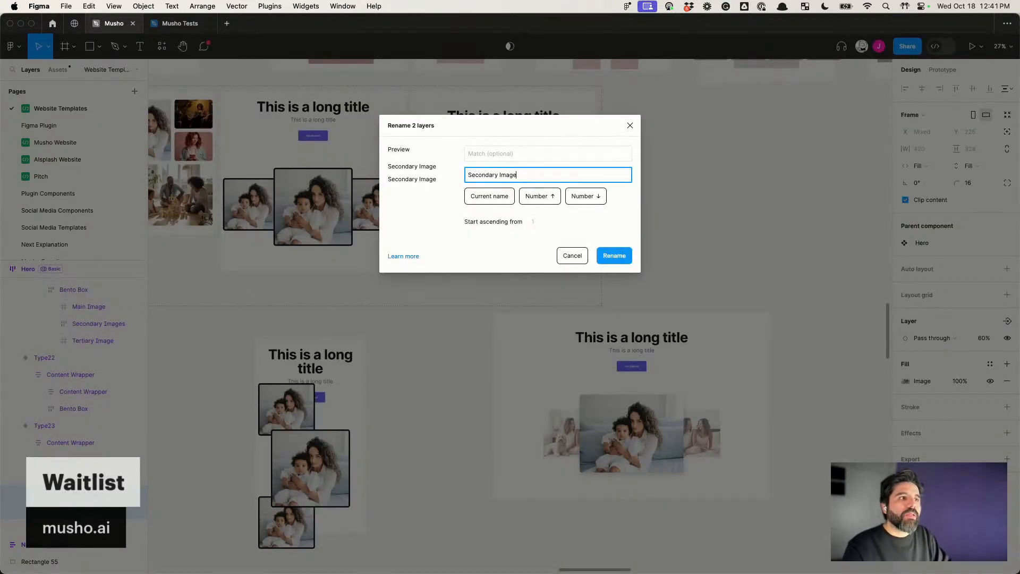
key("Return")
Step: Rename Frame 6, which holds the two faded side images, to "Secondary Images Container"
left_click(85, 476)
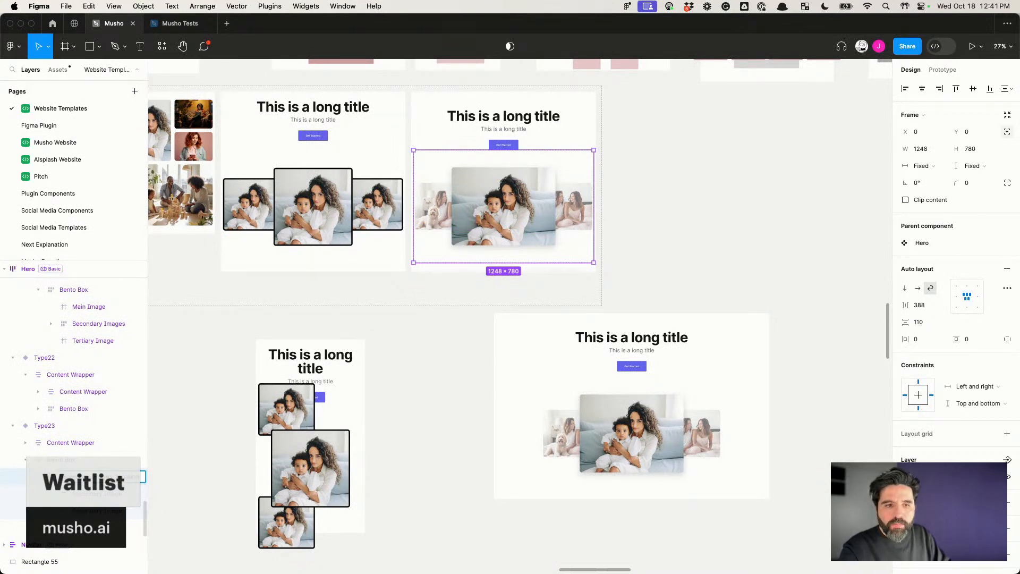
left_click(37, 480)
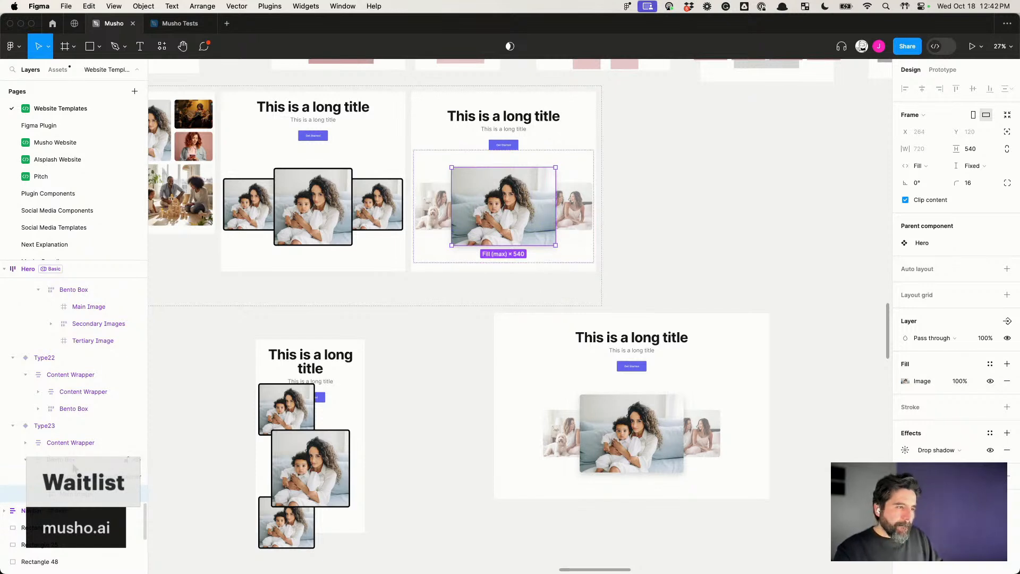
left_click(75, 462)
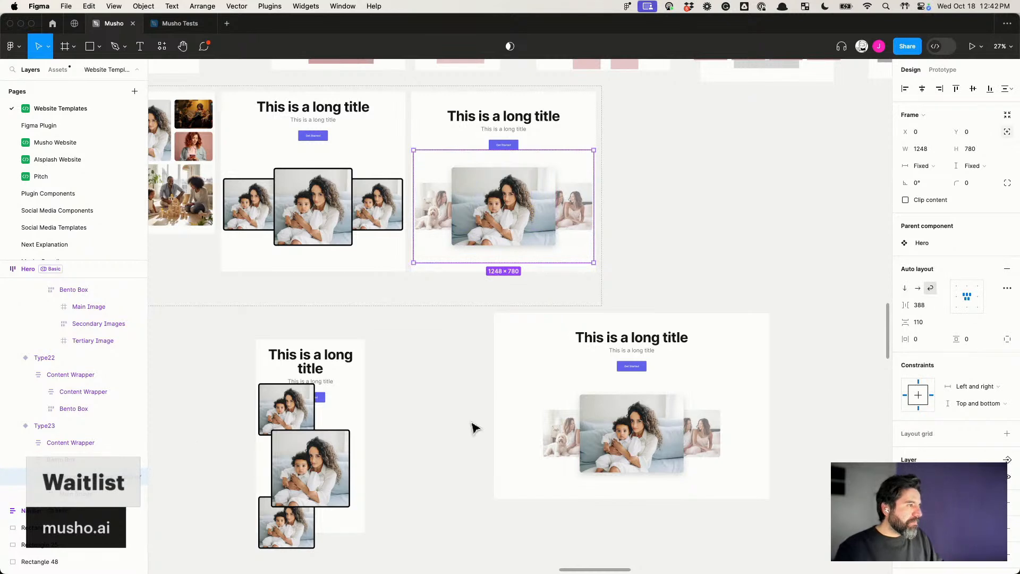
left_click(91, 463)
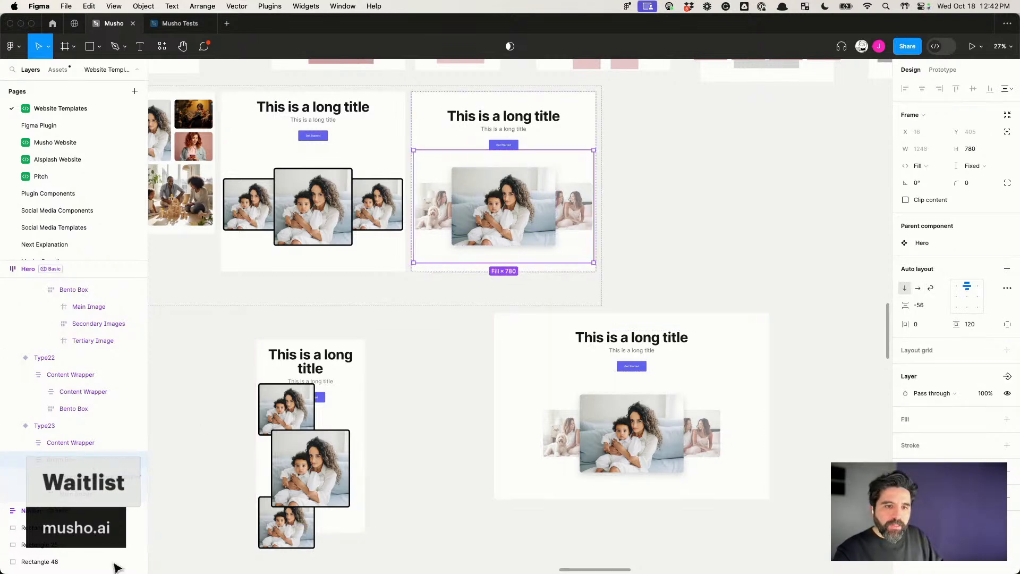
Step: Change the Type23 variant's Type value to "Gallery Box"
left_click(69, 425)
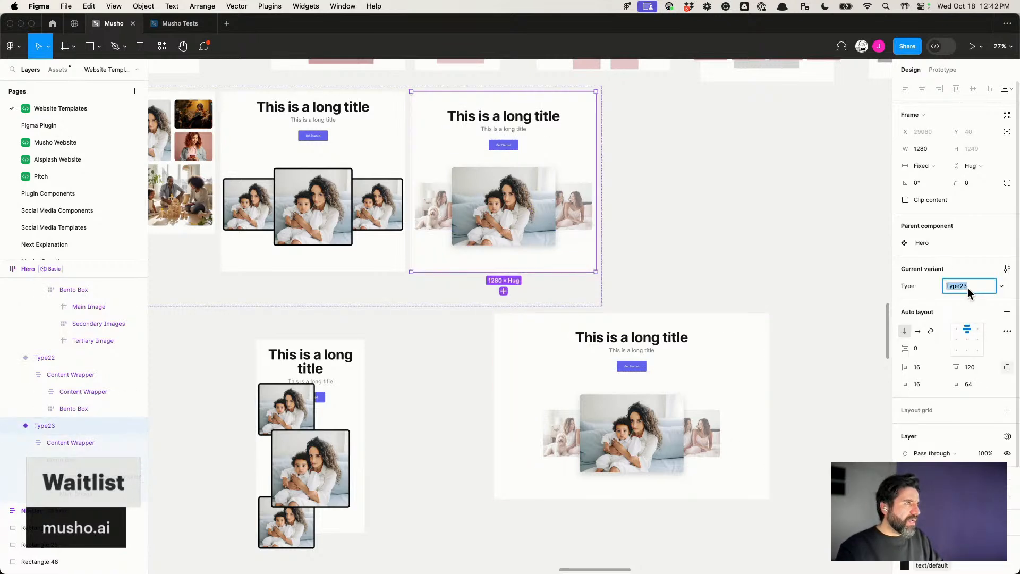
type("Gallery Box")
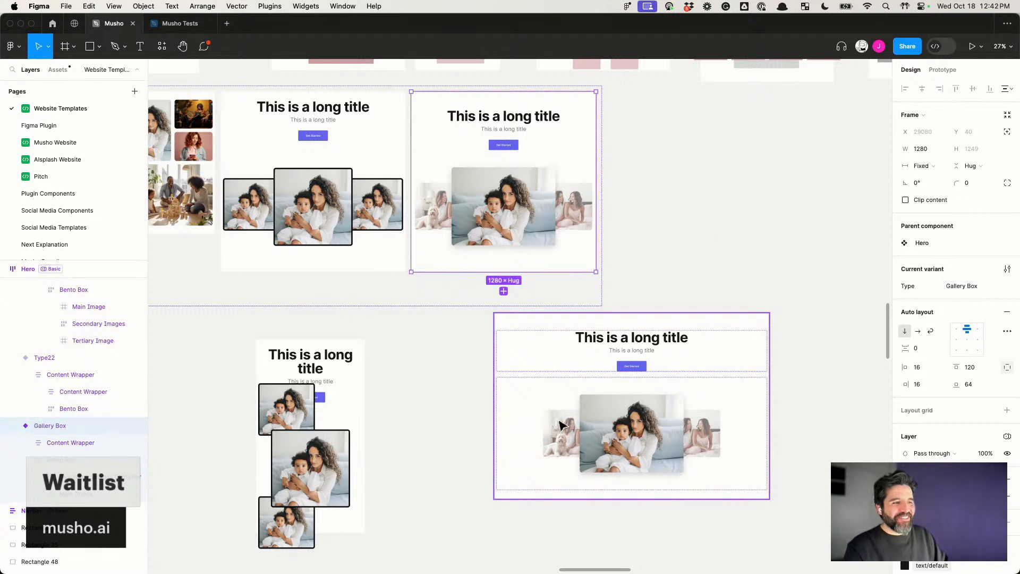
Step: Review the layer structure of the Gallery Box variant and the Bento Box in its wide instance
left_click_drag(28, 464, 105, 496)
left_click(24, 460)
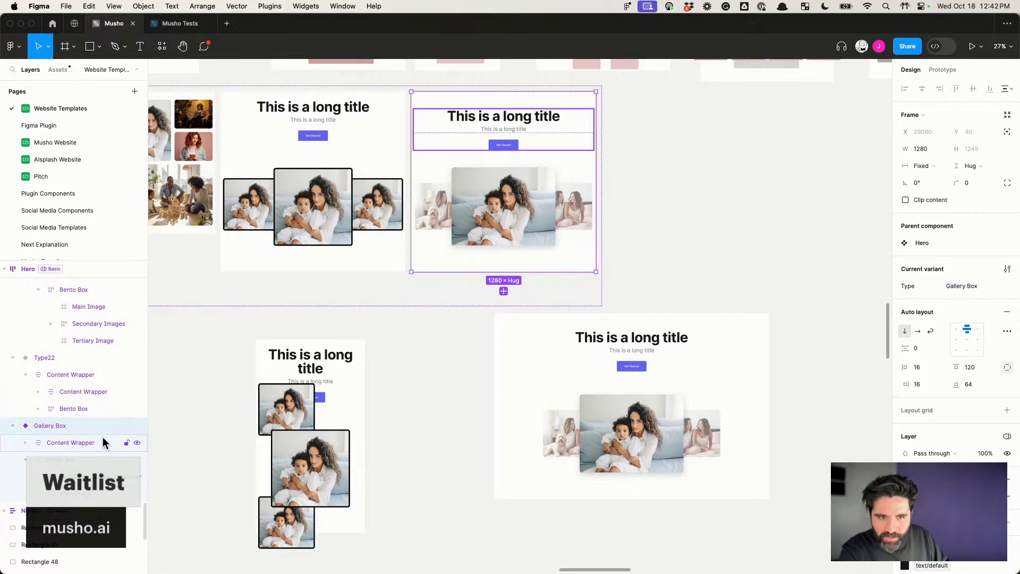
left_click(680, 440)
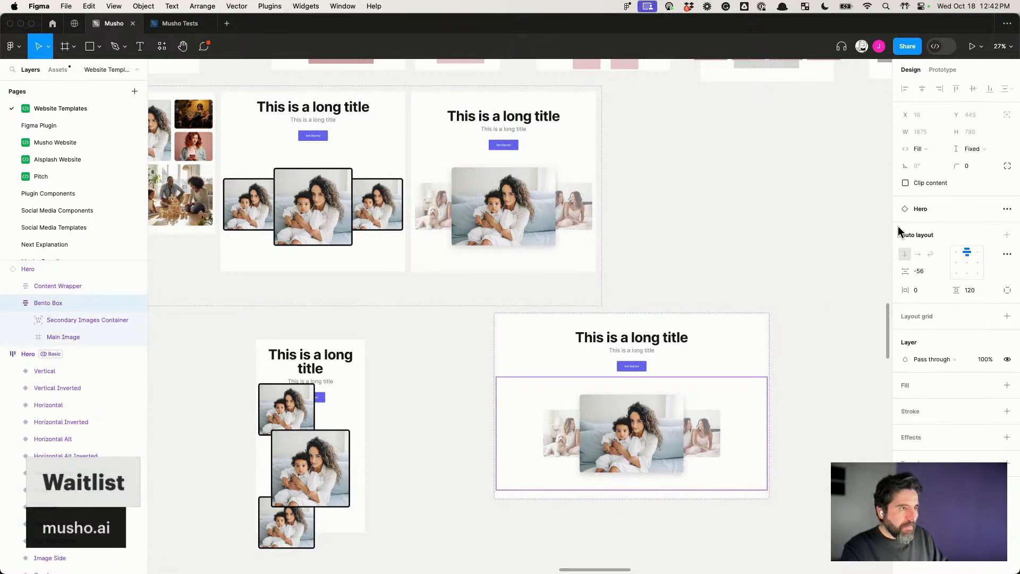
left_click(787, 244)
scroll(787, 244, "up", 3)
scroll(788, 244, "down", 2)
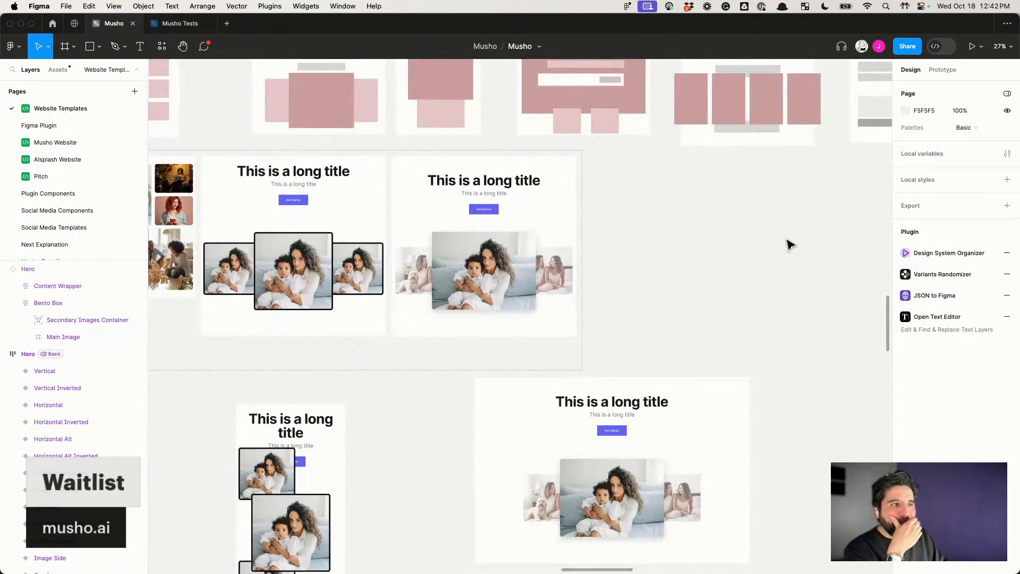
Step: Delete the Type22 variant with the black-bordered images and the narrow test instance below the Hero set
left_click(272, 291)
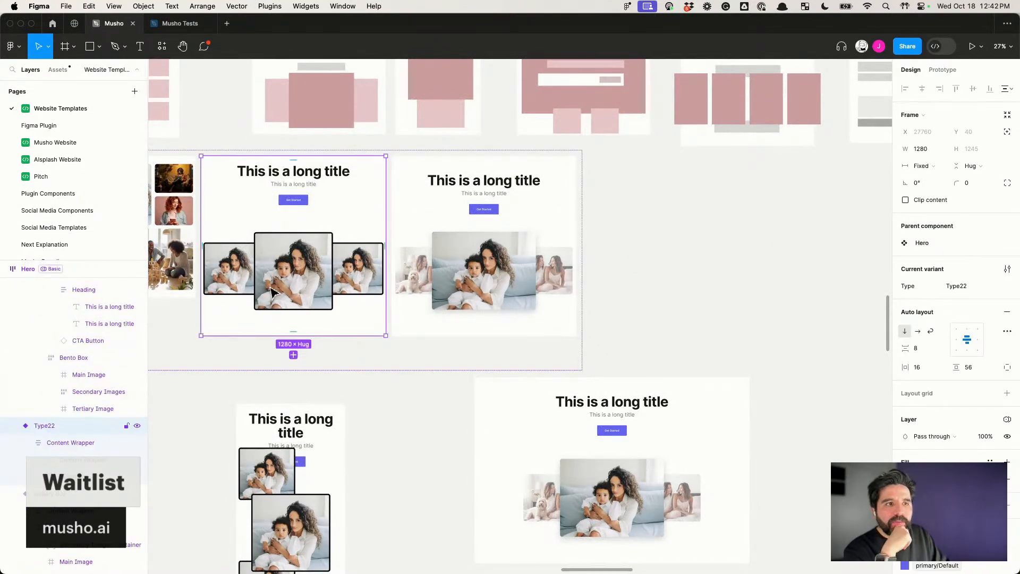
scroll(272, 291, "left", 4)
scroll(272, 291, "down", 2)
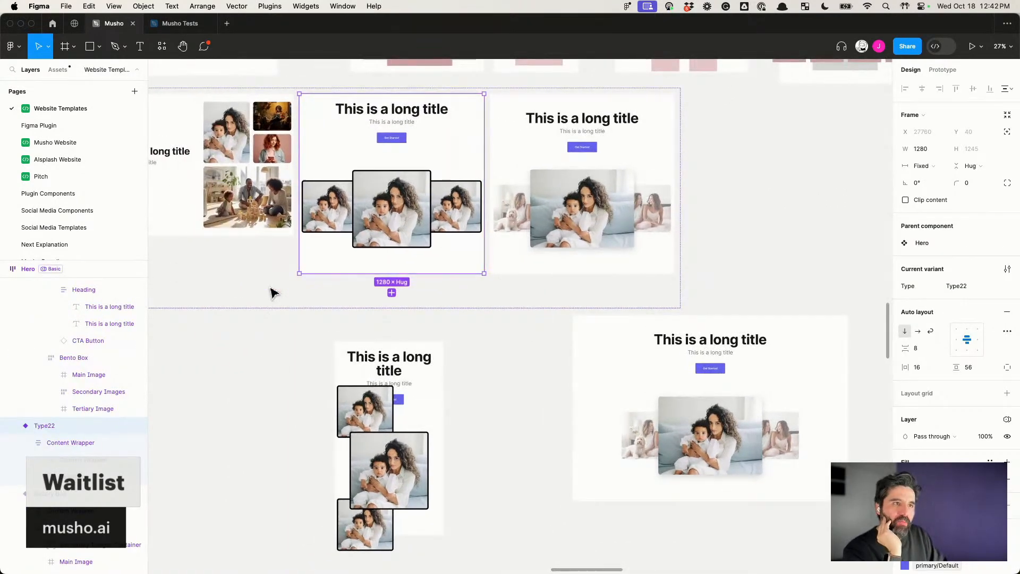
key("Delete")
left_click(391, 391)
key("Delete")
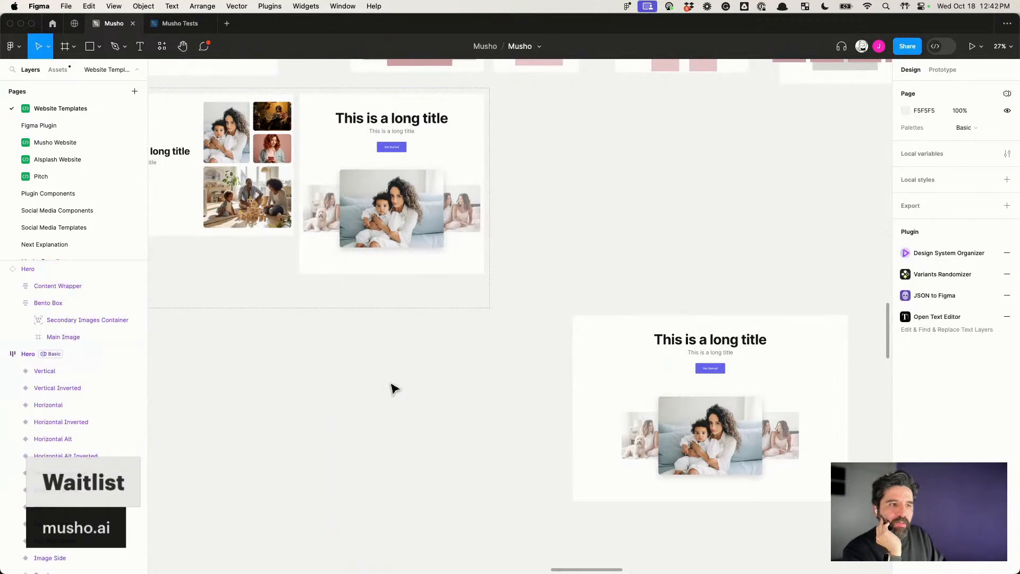
Step: Stretch one Gallery Box test instance very wide and resize the other one beside it to 1295 px wide
scroll(391, 389, "down", 3)
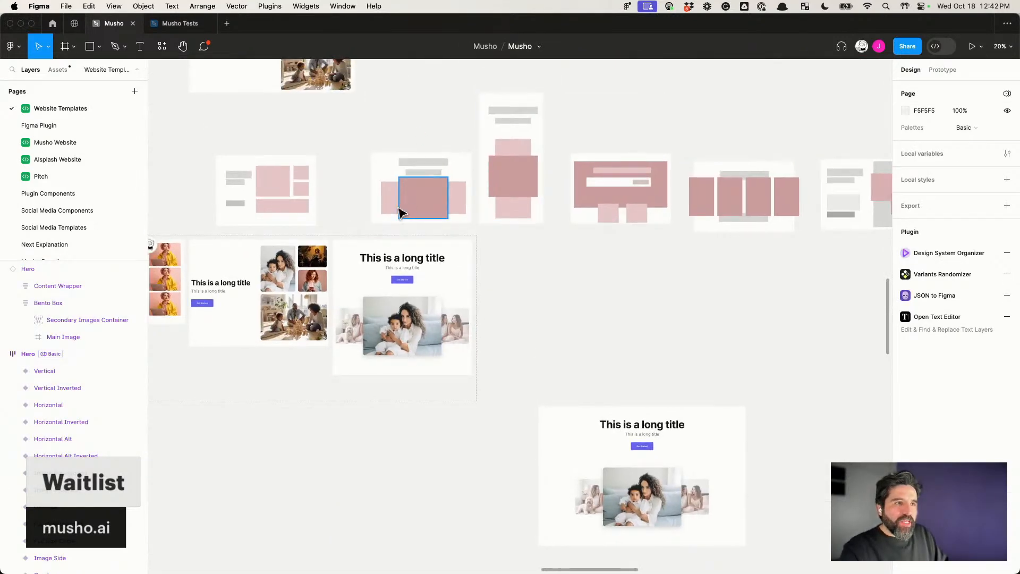
left_click_drag(375, 235, 537, 121)
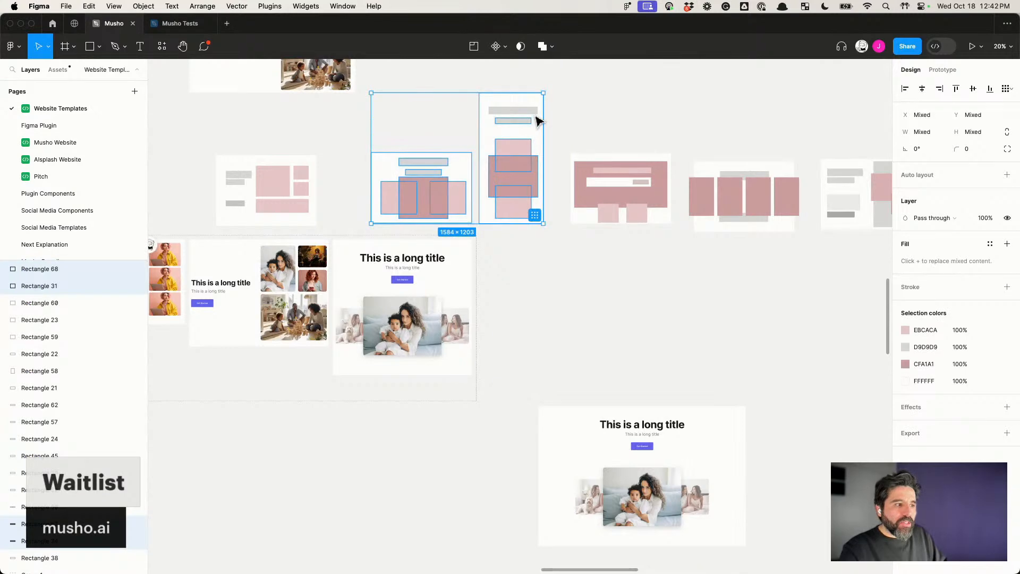
scroll(537, 121, "down", 6)
left_click_drag(642, 220, 788, 275)
left_click(419, 312)
left_click_drag(474, 267, 429, 265)
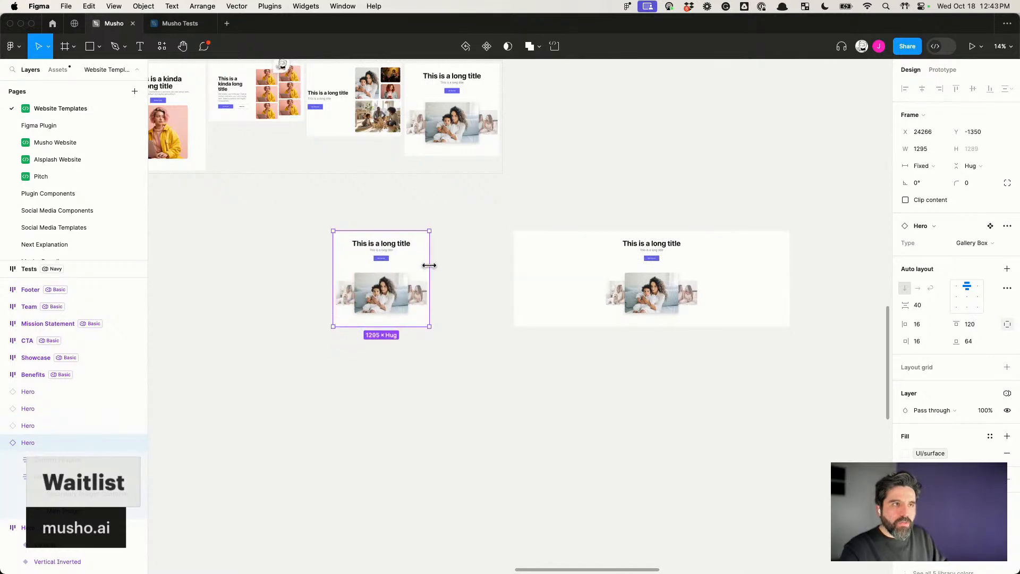
scroll(431, 268, "up", 5)
scroll(432, 270, "left", 4)
scroll(571, 300, "up", 5)
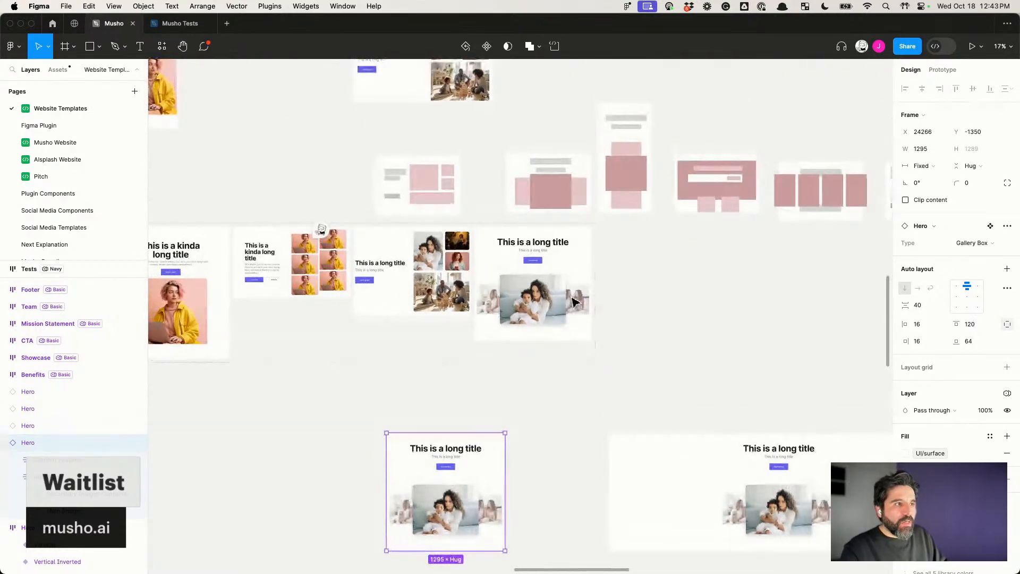
Step: Switch to Chrome to read the live chat in Restream Studio, and return to Figma
key("super+Tab")
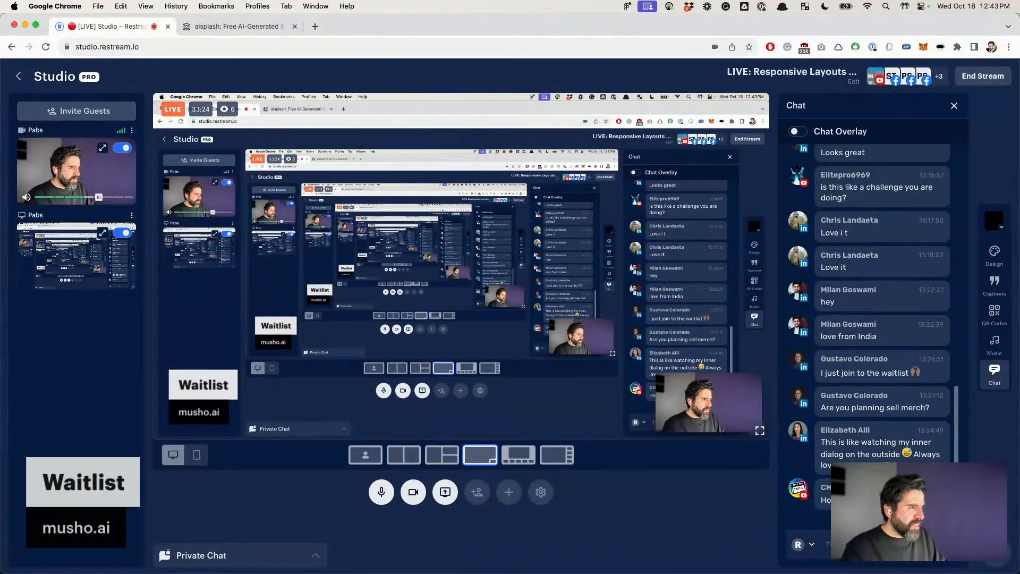
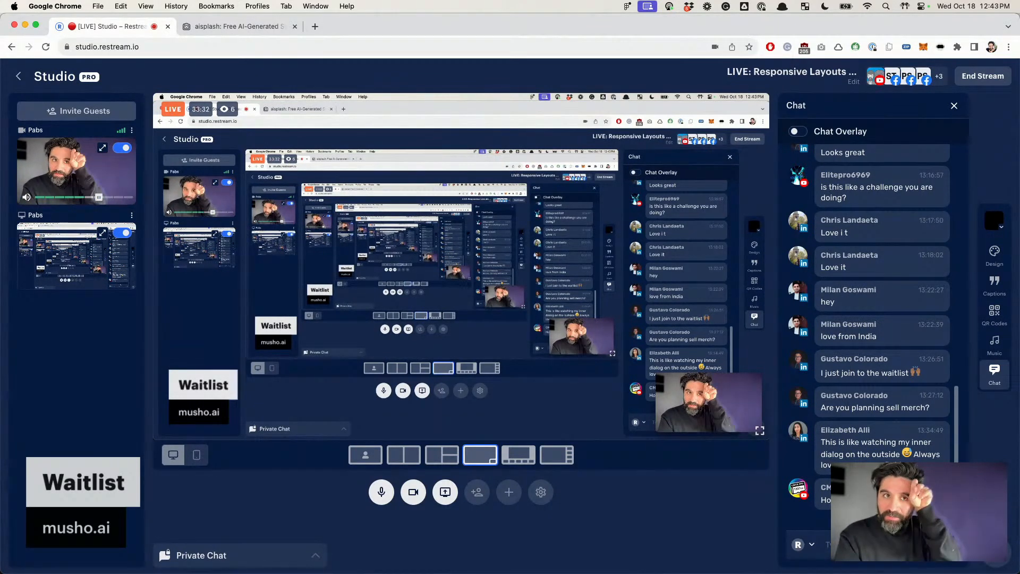
key("super+Tab")
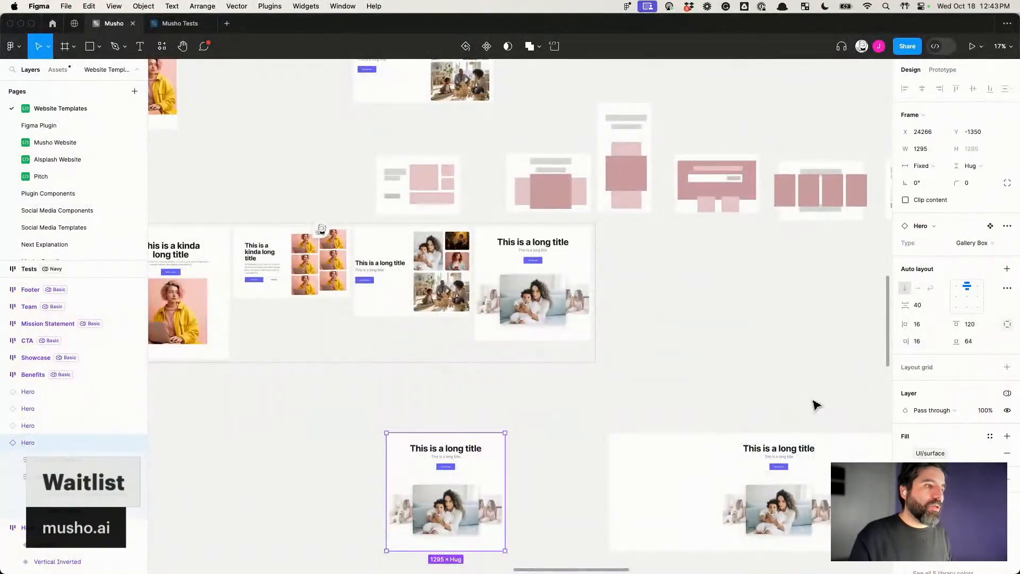
key("super+Tab")
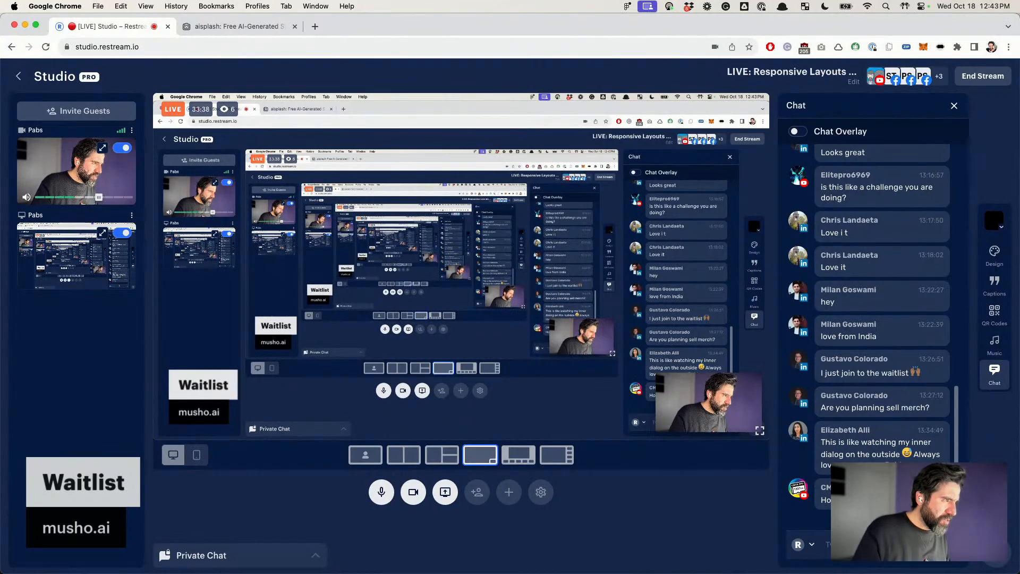
key("super+Tab")
Step: Delete the very wide Gallery Box test instance, keeping the 1295 px one
scroll(715, 403, "down", 3)
scroll(715, 403, "right", 3)
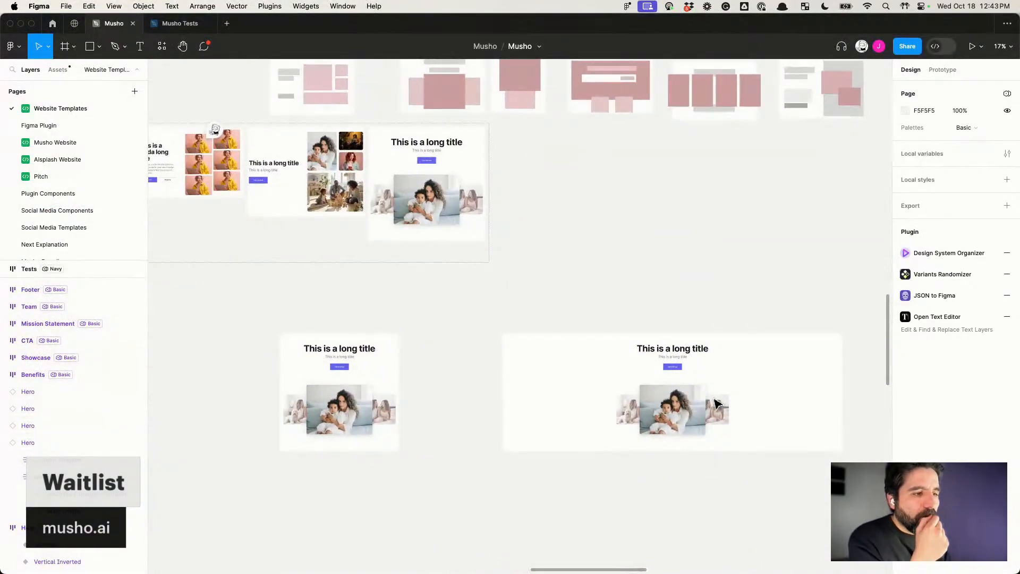
left_click(705, 401)
key("Delete")
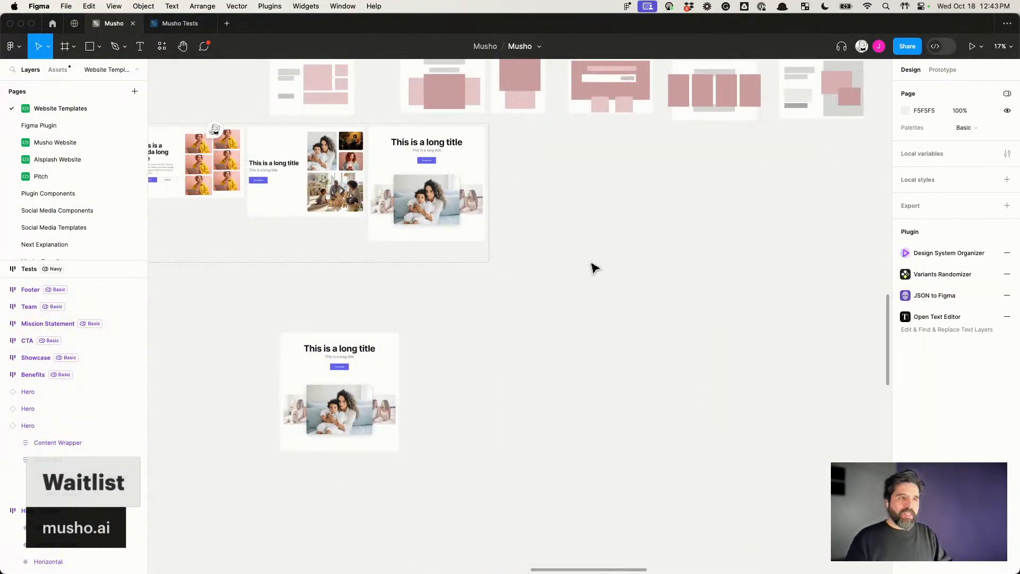
Step: Check the Restream Studio stream in Chrome again, and return to the Figma canvas
scroll(593, 266, "up", 3)
scroll(593, 267, "left", 2)
key("super+Tab")
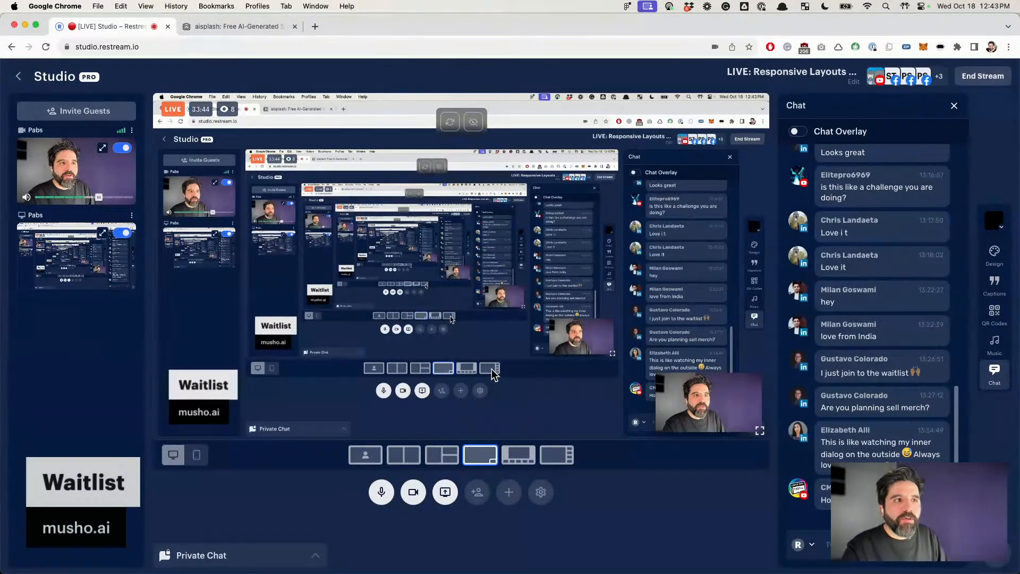
key("super+Tab")
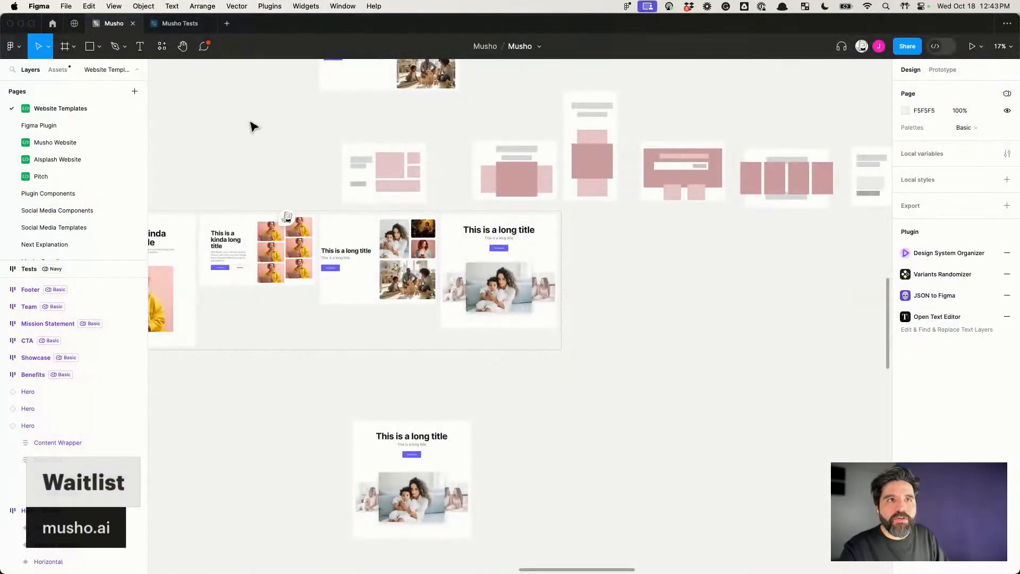
Step: Place a test instance of the Floating Gallery hero variant in the empty area below the Hero component set
scroll(254, 129, "down", 3)
scroll(254, 130, "left", 6)
scroll(254, 129, "up", 2)
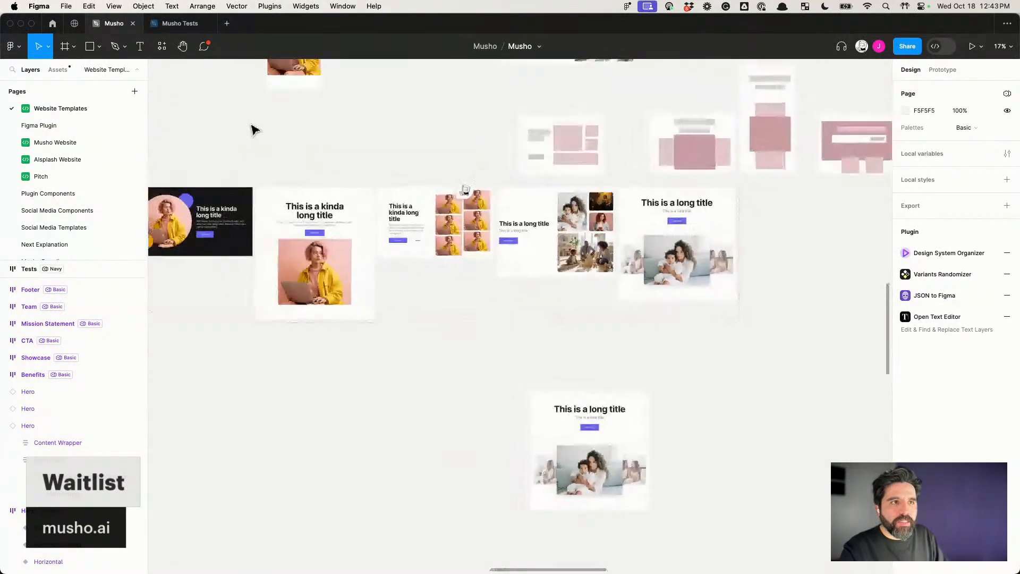
scroll(445, 456, "left", 3)
scroll(445, 456, "up", 2)
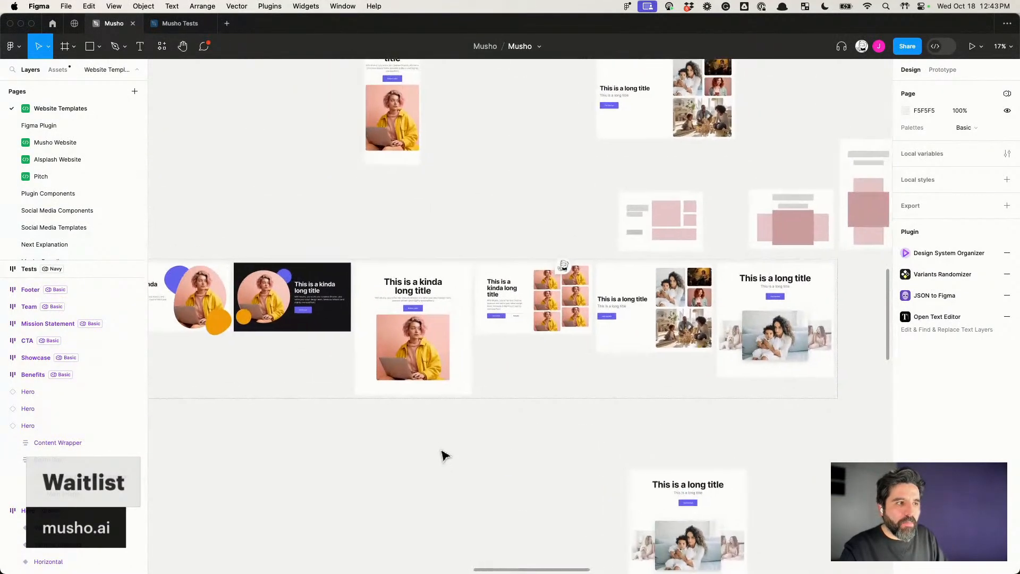
scroll(445, 456, "down", 3)
left_click(539, 222)
left_click_drag(539, 222, 433, 448)
Step: Narrow the Floating Gallery test instance to 297 px wide and inspect how its images stack
scroll(433, 448, "up", 5)
scroll(584, 411, "down", 2)
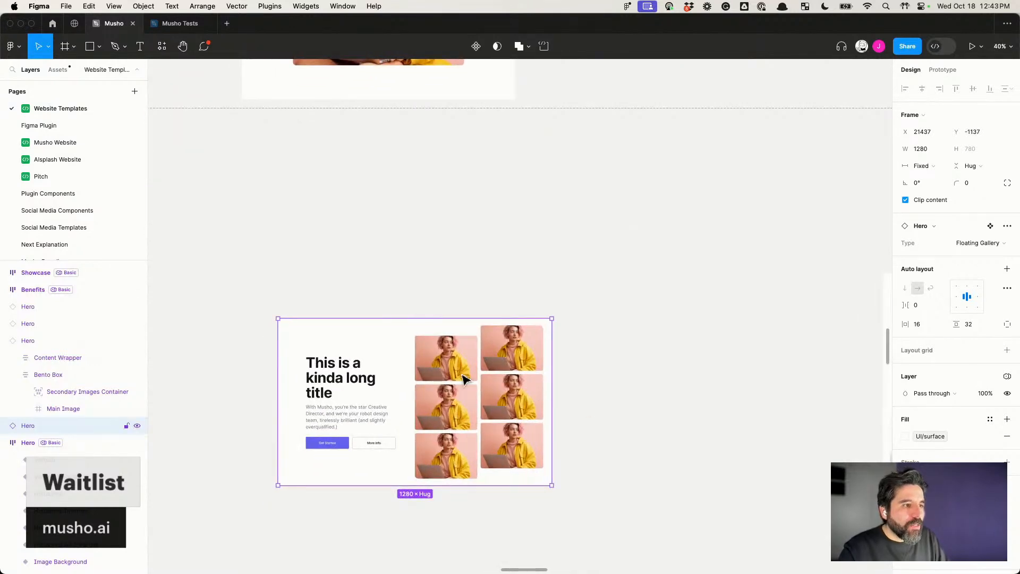
scroll(463, 378, "down", 3)
scroll(463, 379, "left", 3)
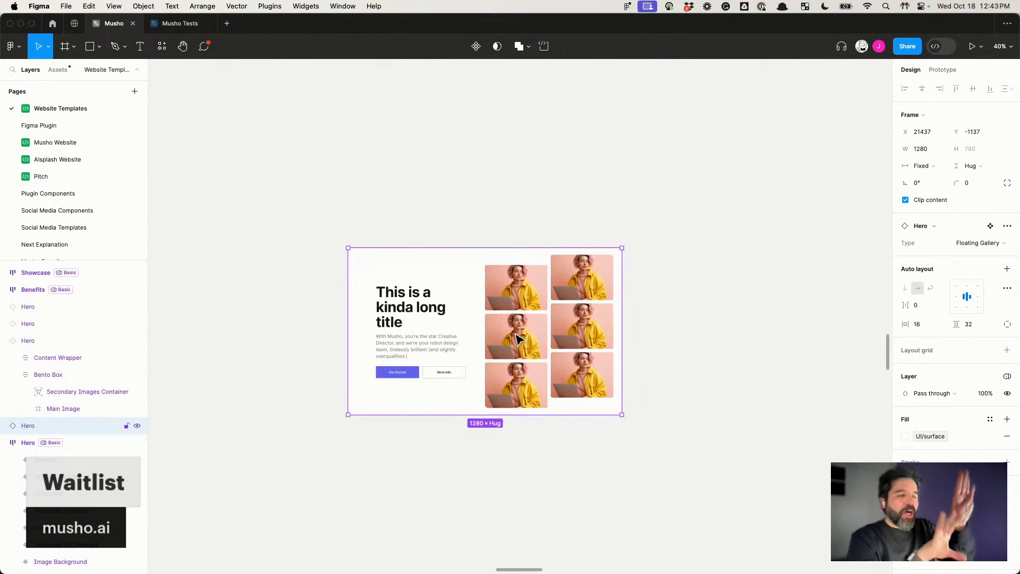
left_click(711, 239)
left_click(596, 333)
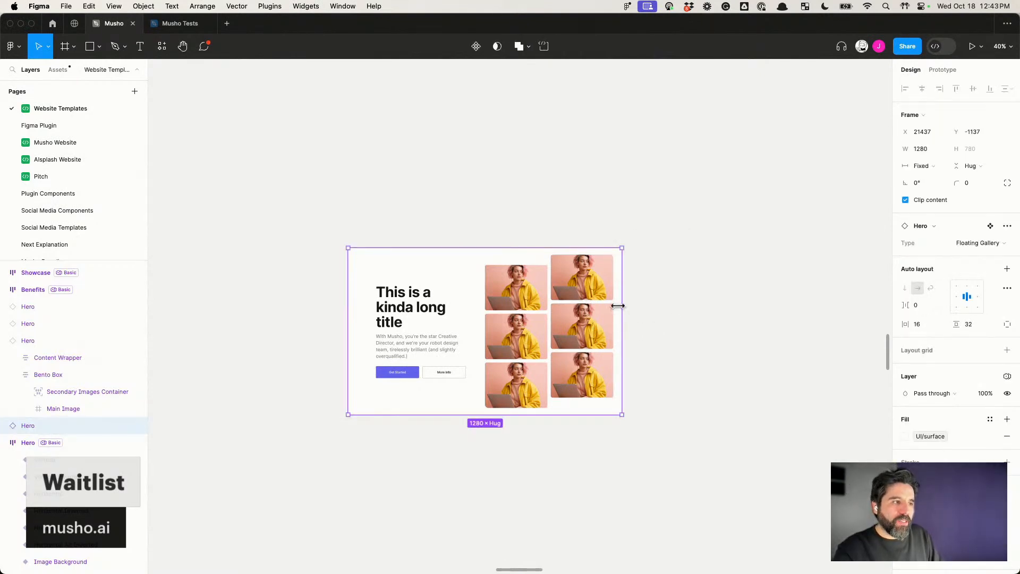
left_click_drag(621, 306, 412, 341)
scroll(394, 357, "down", 5)
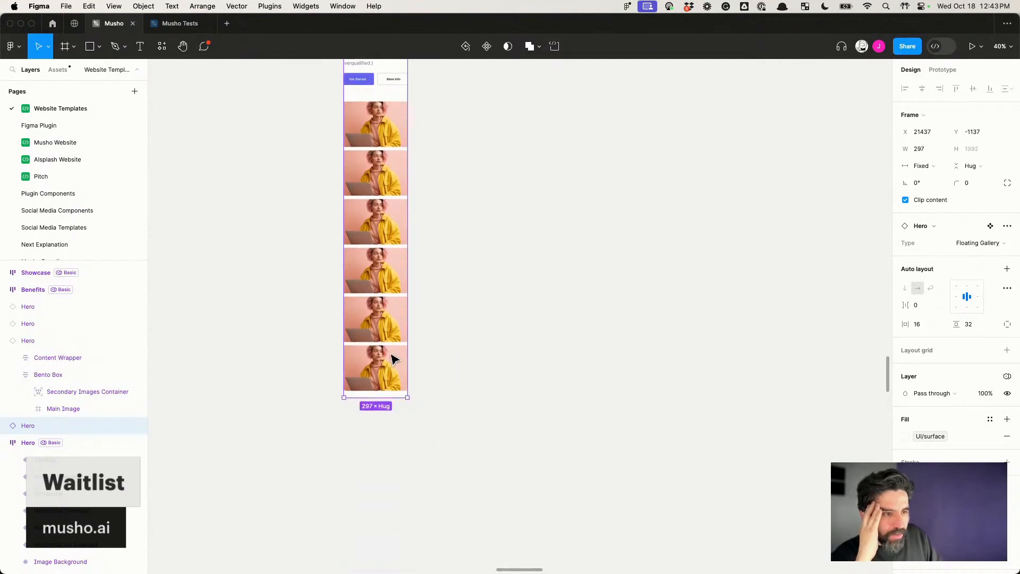
Step: Widen the Floating Gallery test instance to 1525 px
scroll(394, 357, "up", 3)
left_click_drag(396, 281, 652, 275)
scroll(659, 268, "down", 5)
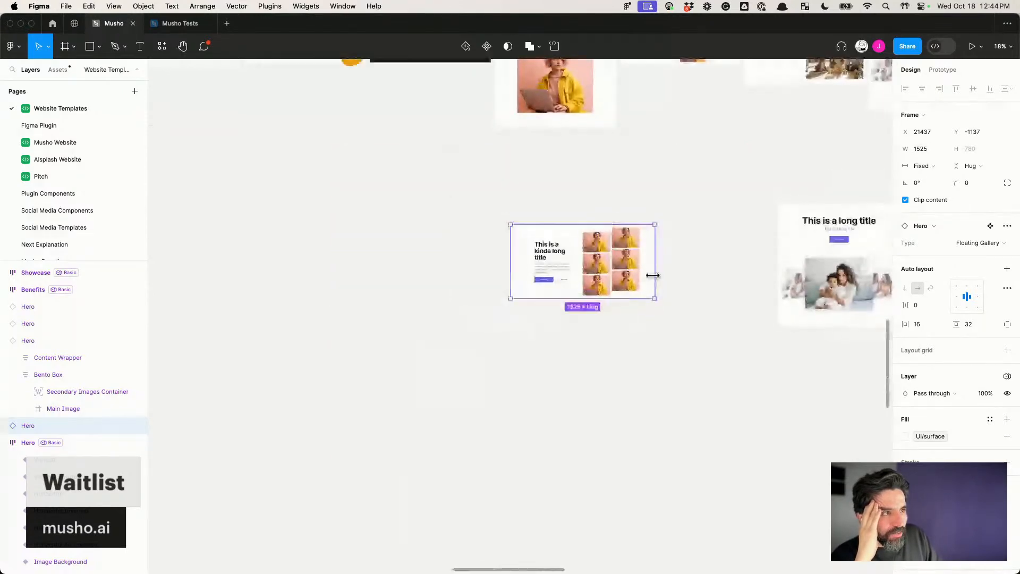
Step: Examine the auto layout settings of the Gallery frame and its two image columns in the Floating Gallery variant
scroll(618, 215, "up", 4)
scroll(619, 212, "up", 8)
scroll(618, 213, "right", 1)
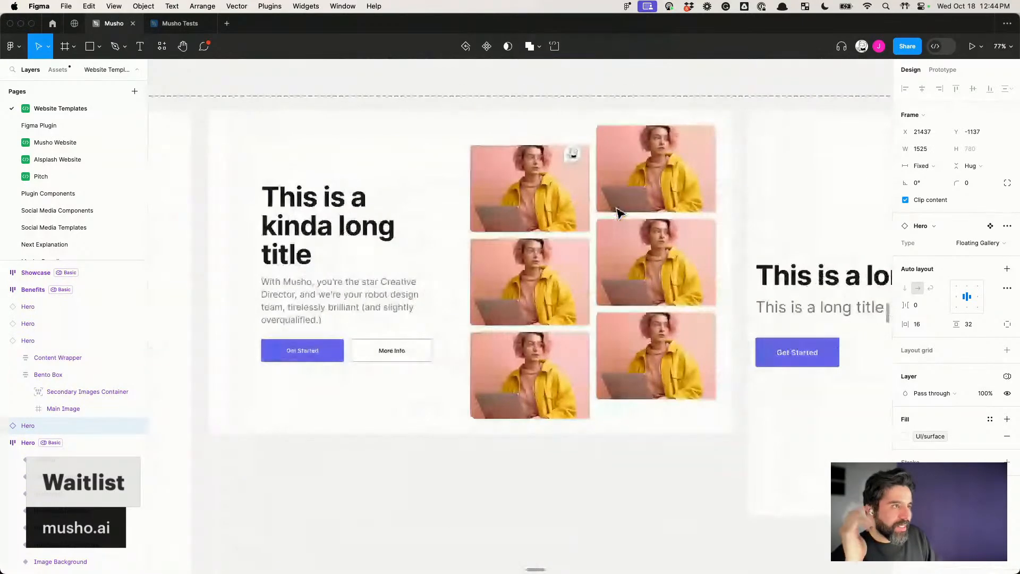
scroll(618, 213, "down", 3)
left_click(584, 210)
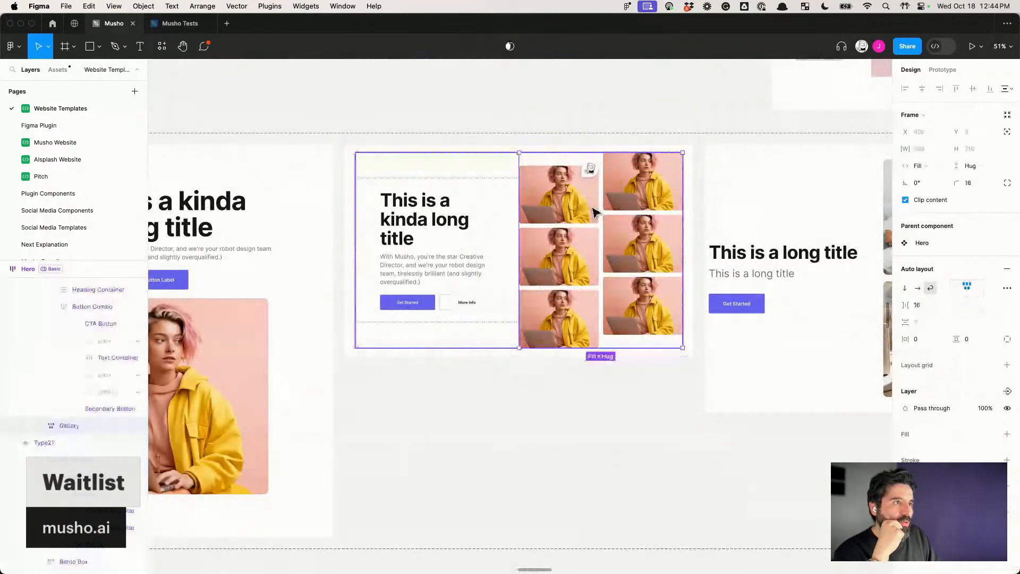
double_click(595, 213)
left_click(661, 195)
left_click(585, 203)
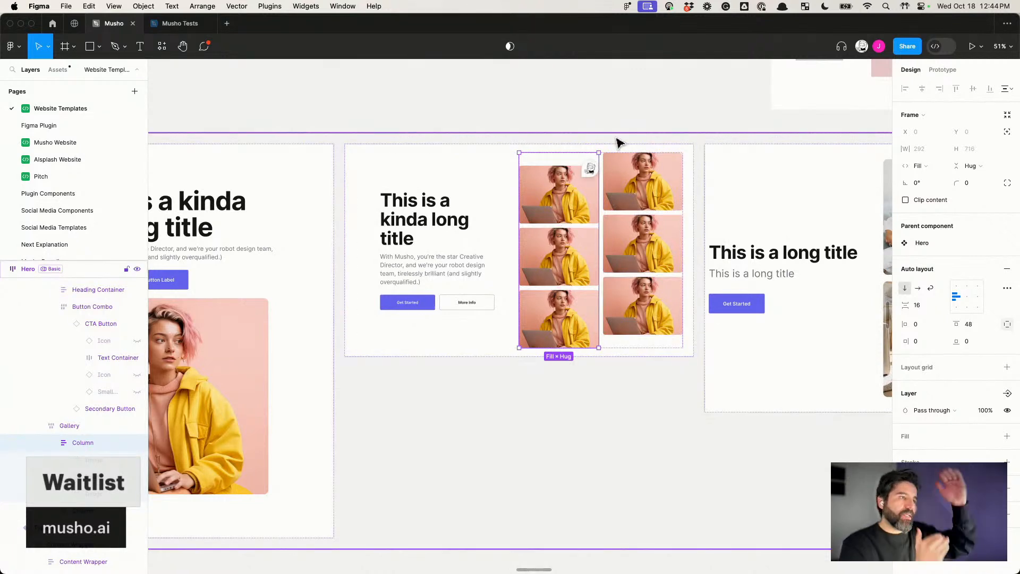
left_click(658, 218)
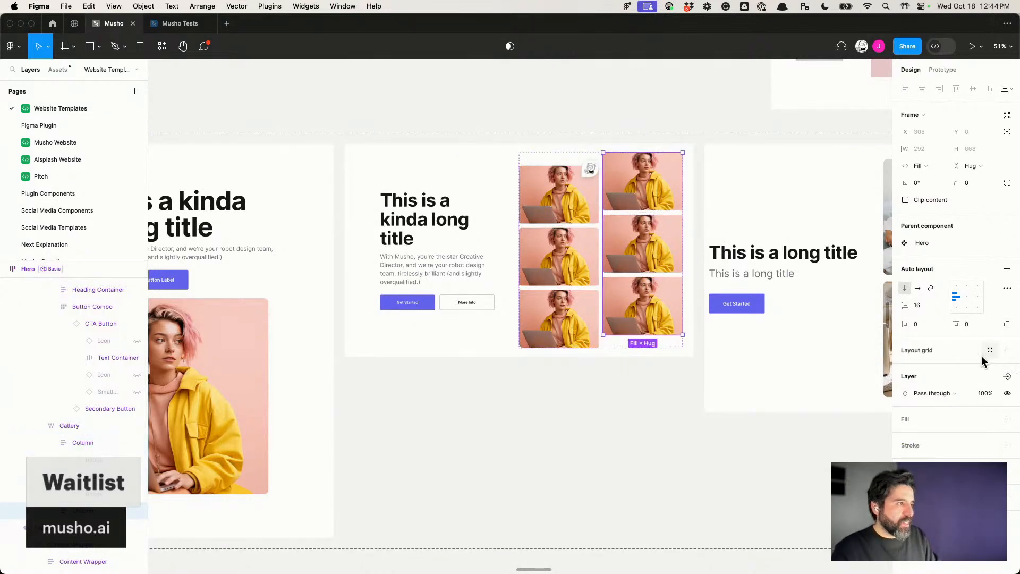
left_click(558, 212)
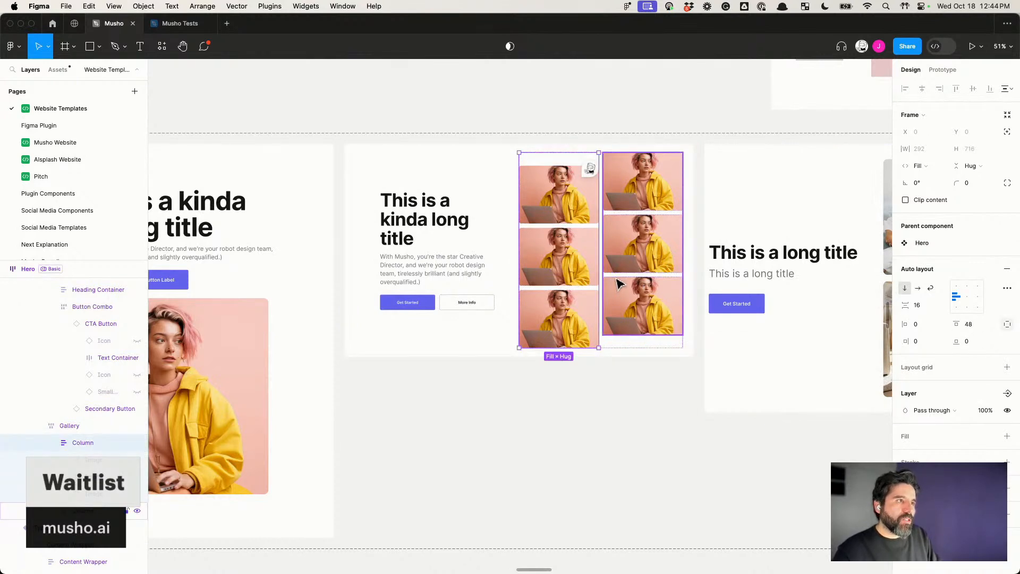
key("shift+Return")
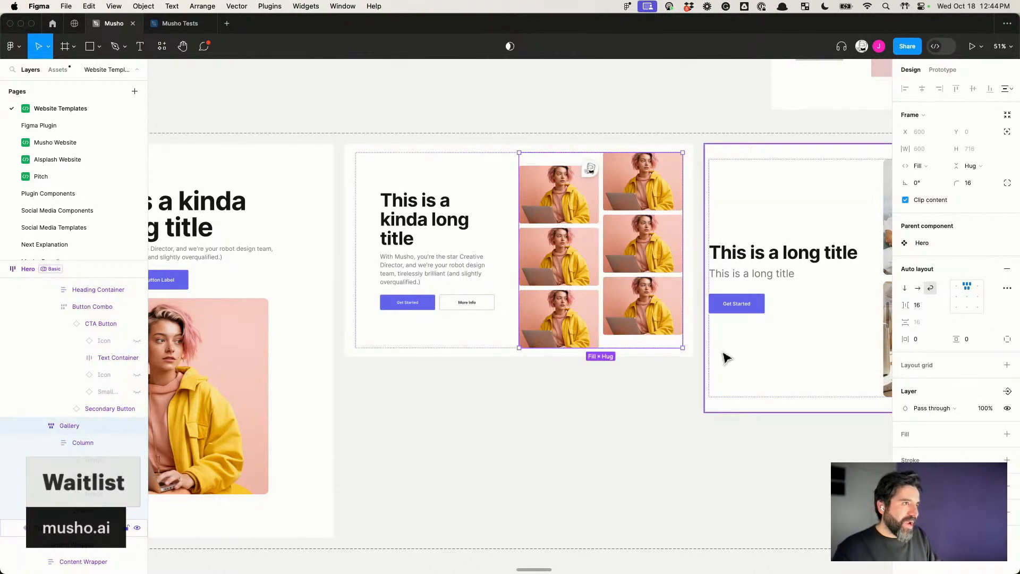
Step: Stretch the Floating Gallery test instance to 2569 px wide, and delete it once its layout is checked
scroll(724, 357, "down", 5)
left_click(616, 406)
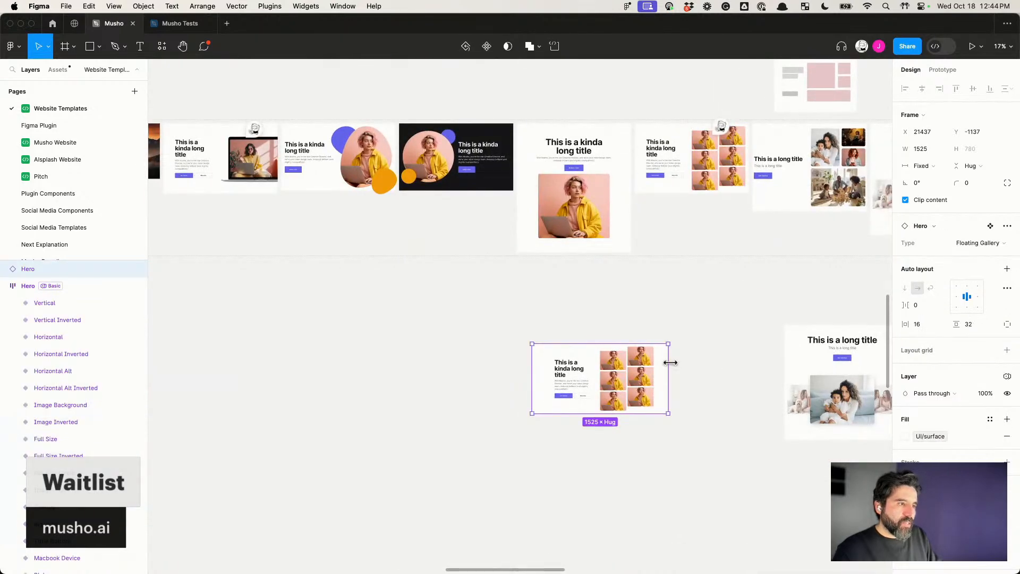
left_click_drag(668, 378, 763, 395)
scroll(614, 360, "up", 3)
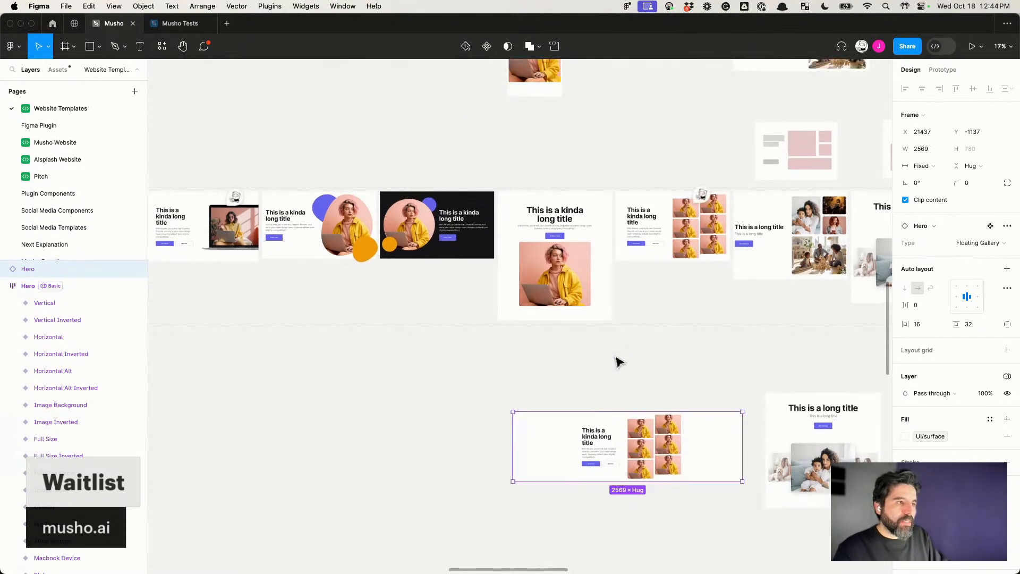
key("Delete")
Step: Place a test instance of the Macbook Device hero variant in the empty area below the Hero component set
scroll(499, 476, "up", 2)
scroll(499, 476, "left", 1)
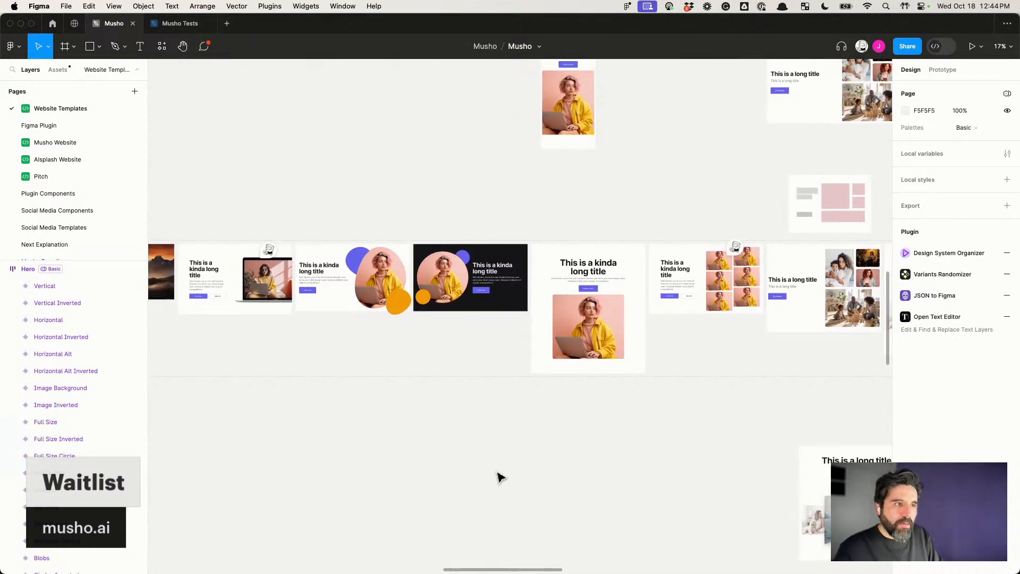
scroll(499, 477, "left", 3)
scroll(499, 476, "down", 1)
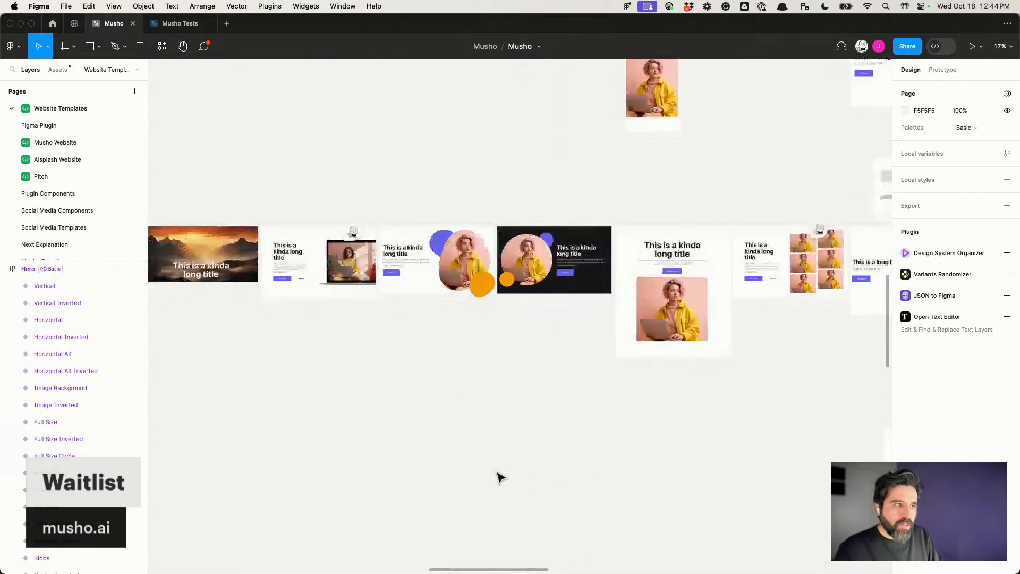
scroll(499, 476, "left", 5)
left_click(590, 273)
left_click_drag(573, 309, 584, 455)
Step: Test the Macbook Device instance's responsiveness by narrowing it to 609 px and widening it to 1527 px
scroll(584, 455, "up", 5)
scroll(587, 459, "down", 3)
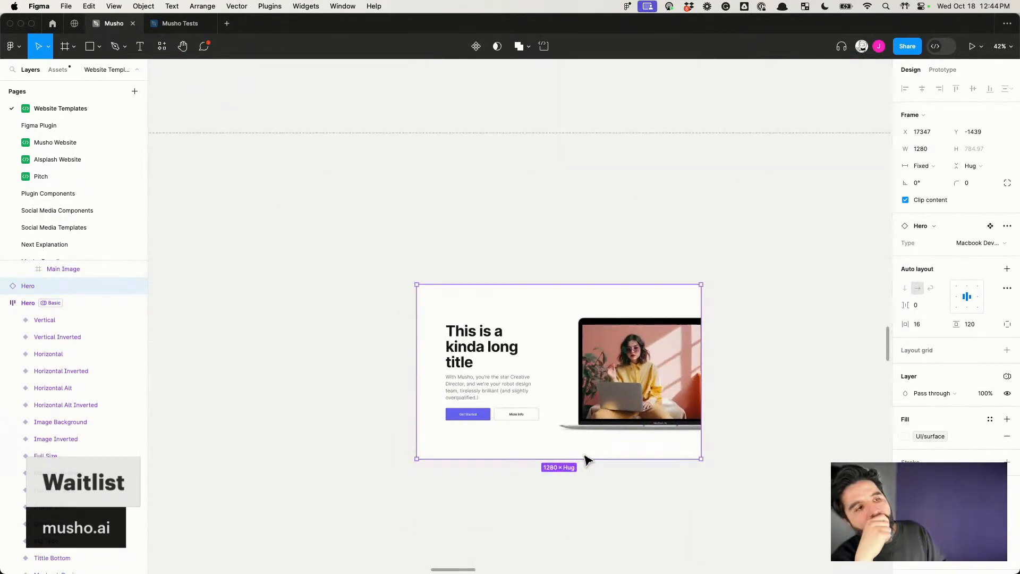
left_click_drag(699, 363, 551, 366)
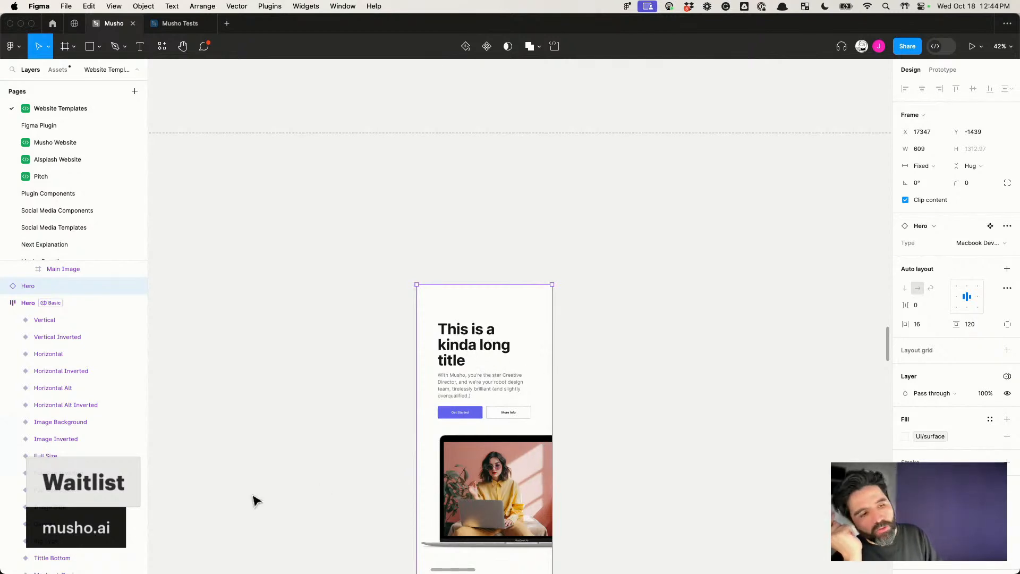
left_click_drag(550, 351, 756, 412)
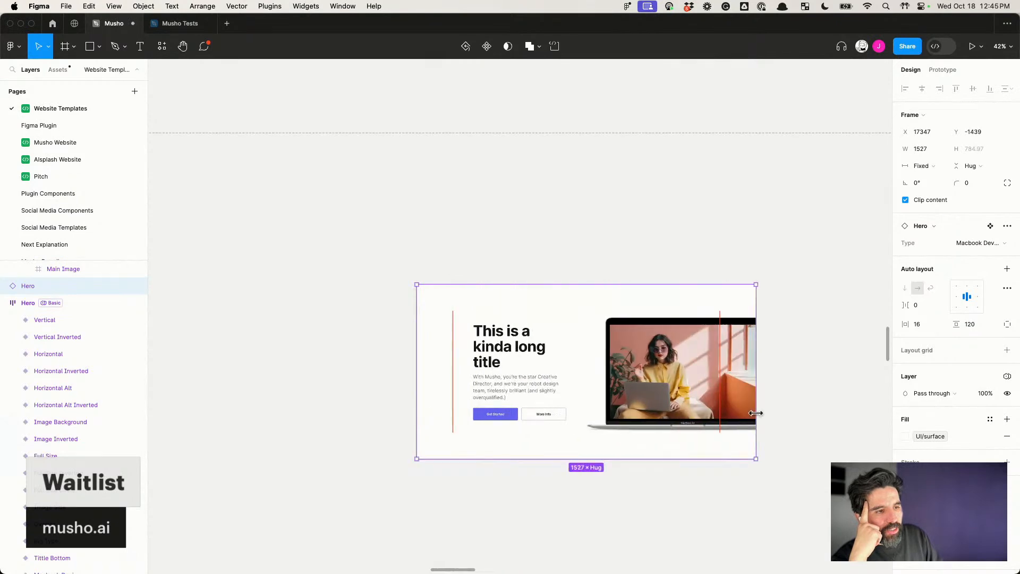
Step: Delete the Macbook Device test instance and go to the Benefits component set
key("Delete")
scroll(548, 443, "down", 2)
scroll(549, 445, "up", 3)
scroll(558, 457, "left", 8)
scroll(554, 462, "up", 2)
scroll(556, 466, "down", 5)
scroll(556, 466, "down", 3)
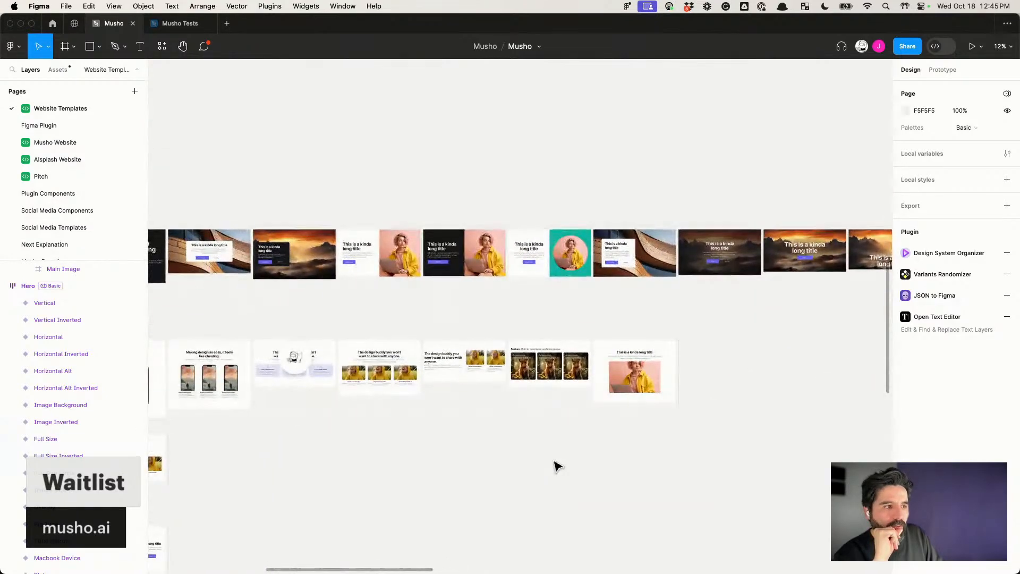
scroll(556, 466, "down", 2)
Step: Place a test instance of the Big Image Cards variant in the empty area below the Benefits component set
left_click(584, 336)
scroll(584, 336, "up", 5)
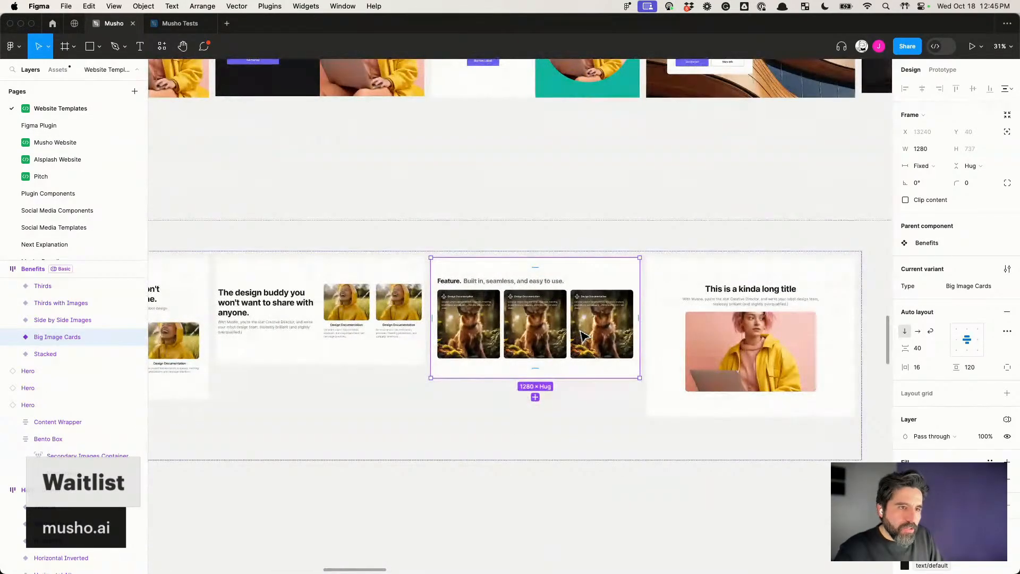
scroll(581, 335, "left", 5)
scroll(581, 335, "down", 3)
scroll(581, 334, "right", 8)
scroll(582, 333, "down", 2)
scroll(301, 218, "left", 2)
left_click_drag(319, 229, 535, 408)
scroll(534, 406, "up", 5)
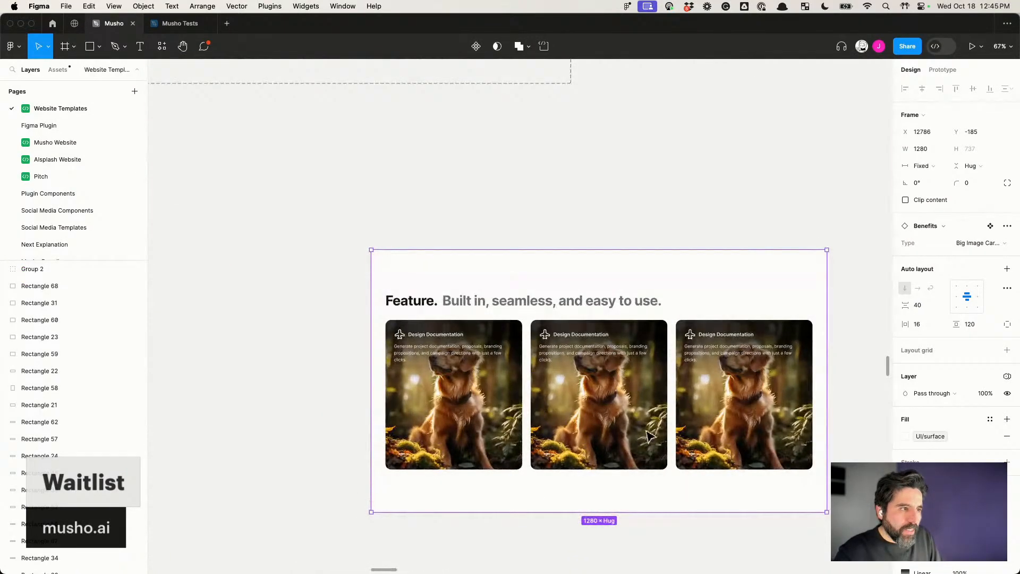
scroll(586, 371, "down", 1)
scroll(585, 371, "right", 5)
scroll(584, 371, "down", 2)
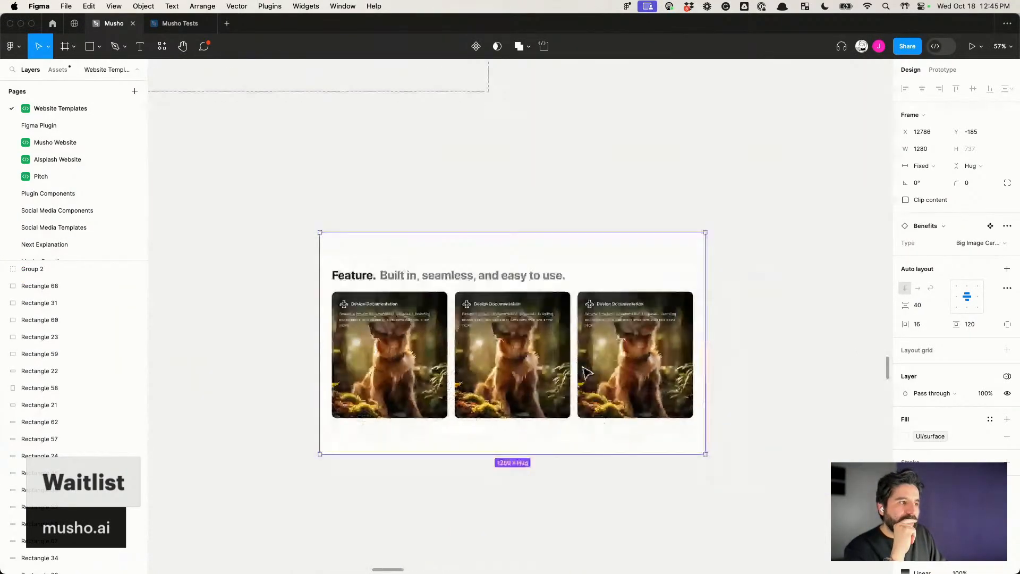
Step: Test the Big Image Cards instance's responsiveness by narrowing it to 902 px and 838 px and widening it to 1586 px
left_click_drag(701, 337, 624, 266)
scroll(572, 375, "down", 3)
scroll(572, 375, "left", 2)
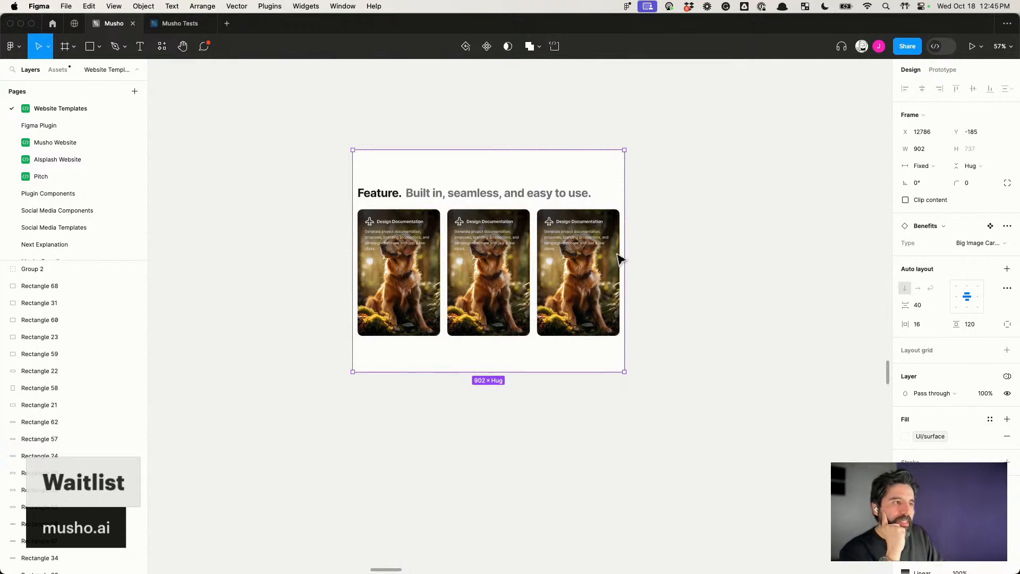
left_click_drag(623, 251, 605, 252)
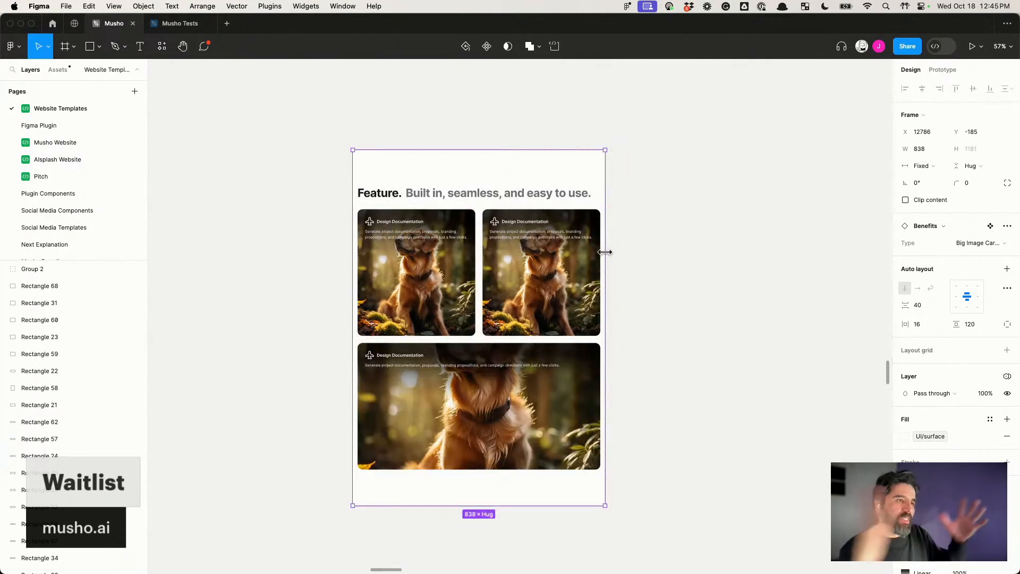
left_click_drag(605, 253, 830, 264)
scroll(718, 292, "down", 10)
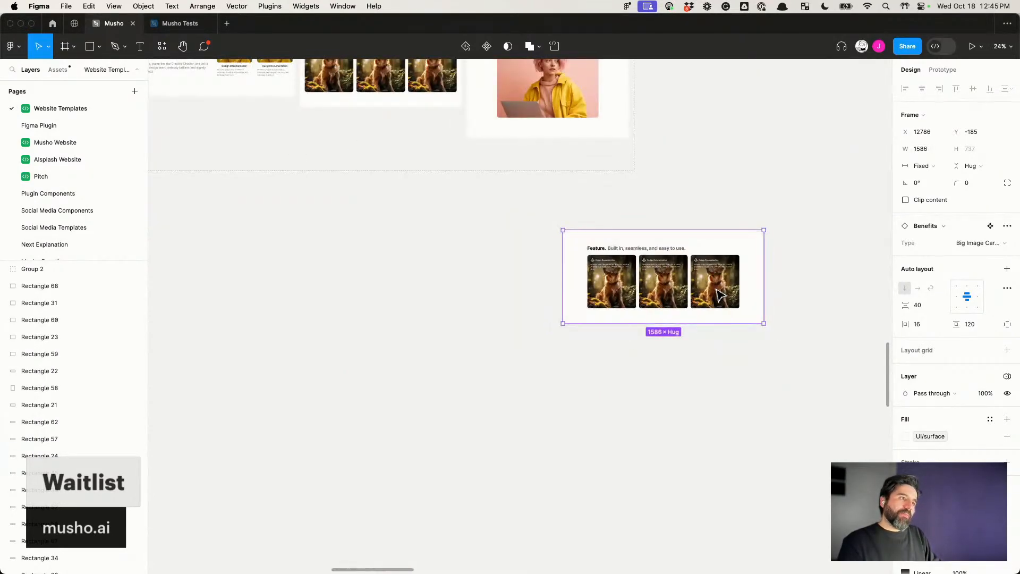
Step: Set the maximum width of the Content frame in the Big Image Cards variant to 1440
scroll(738, 302, "up", 5)
scroll(674, 354, "right", 2)
scroll(674, 353, "right", 3)
key("Return")
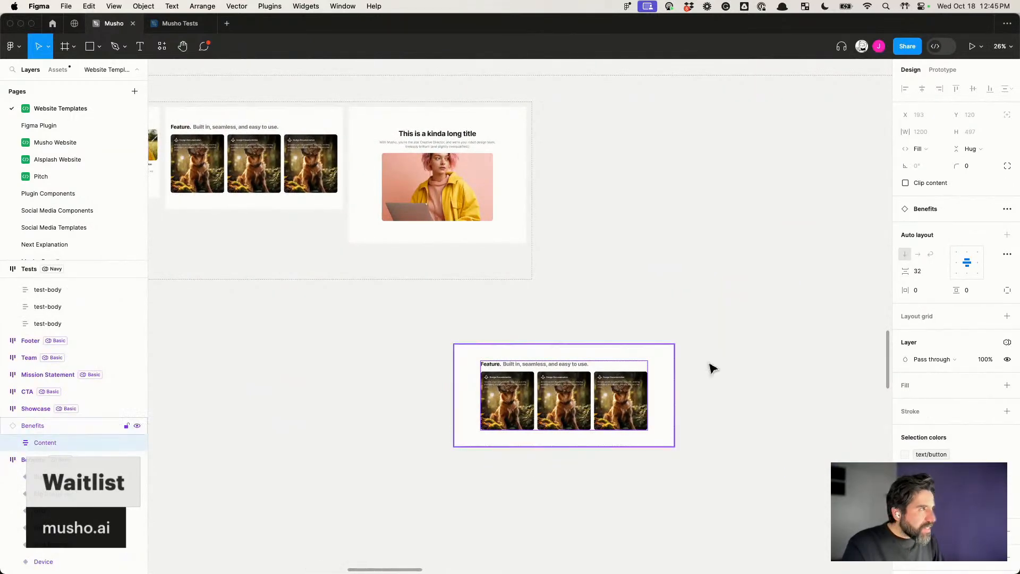
scroll(581, 421, "up", 2)
scroll(581, 422, "left", 2)
left_click(342, 237)
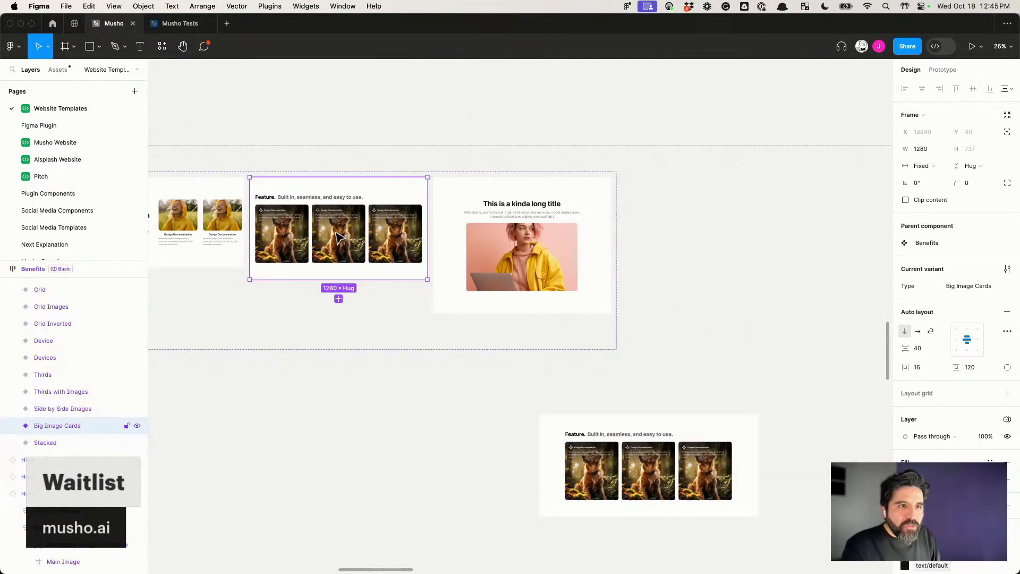
left_click(942, 150)
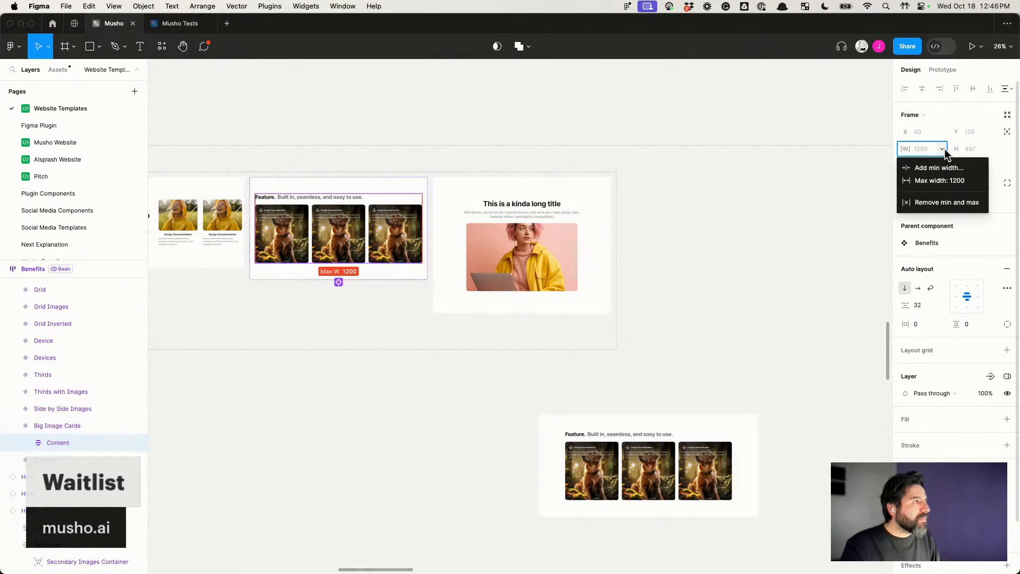
left_click(955, 181)
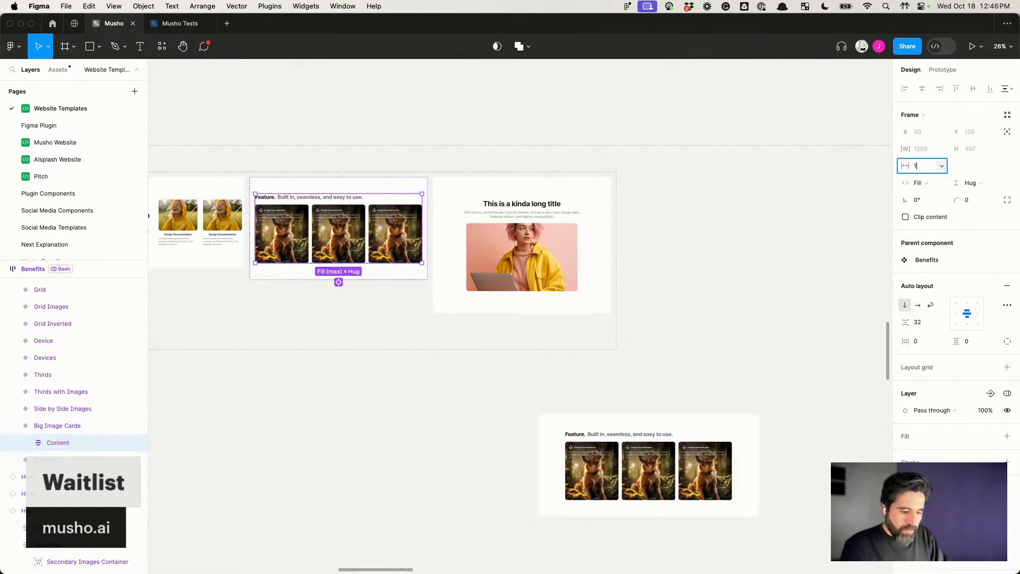
key("Return")
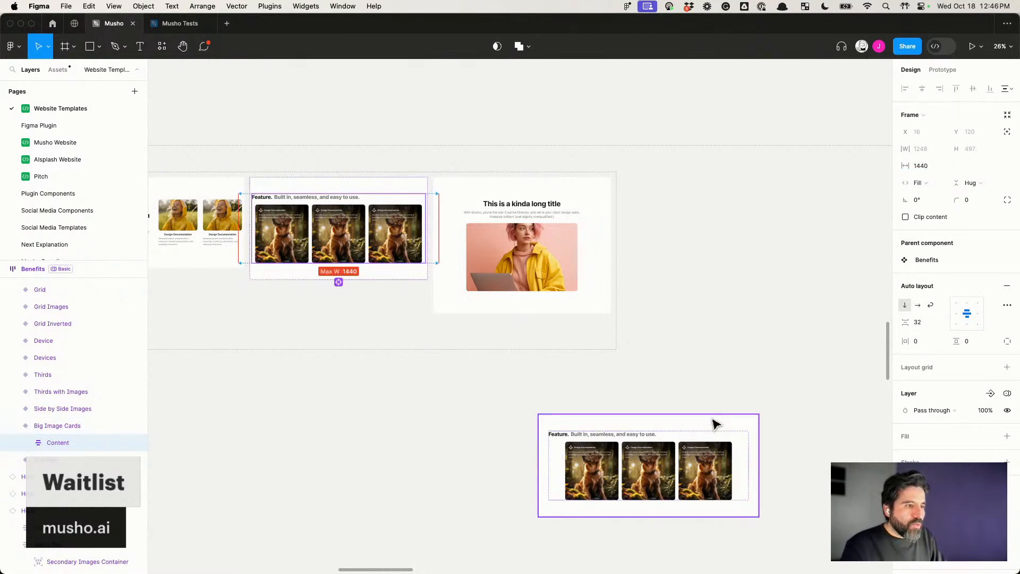
Step: Remove the min and max width limits from the frame holding the three image cards in the Big Image Cards variant
left_click(375, 245)
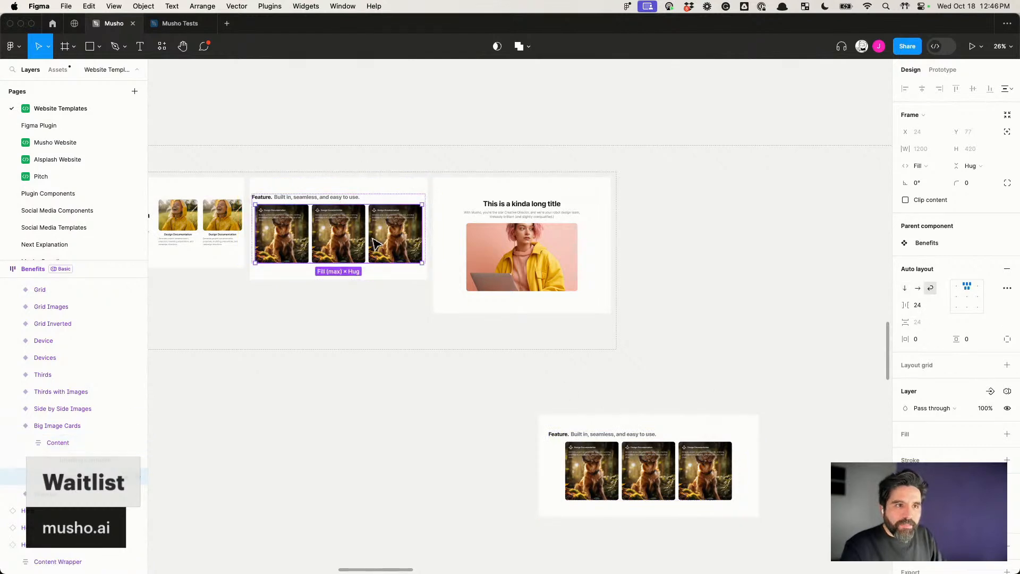
left_click(942, 149)
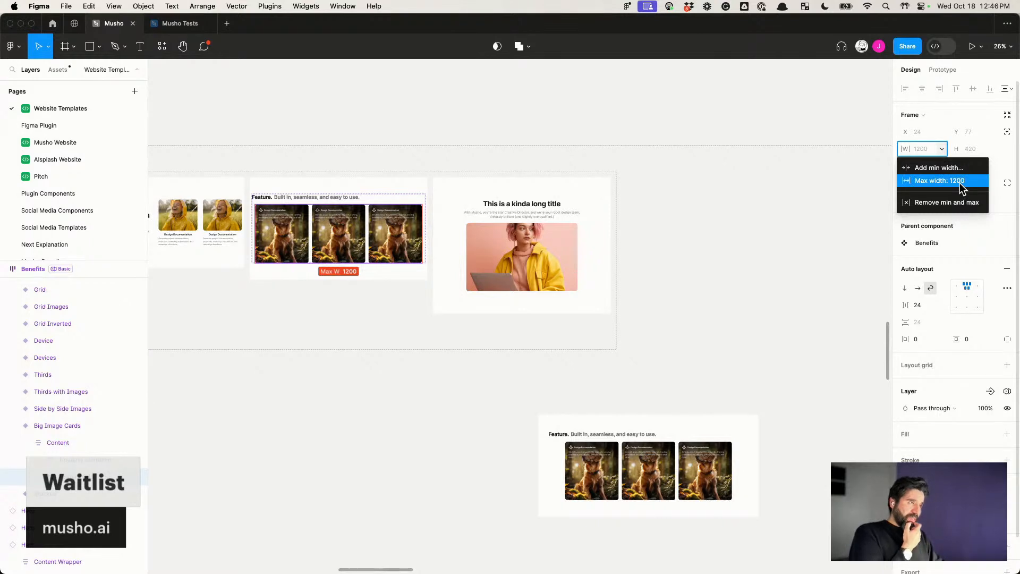
left_click(958, 202)
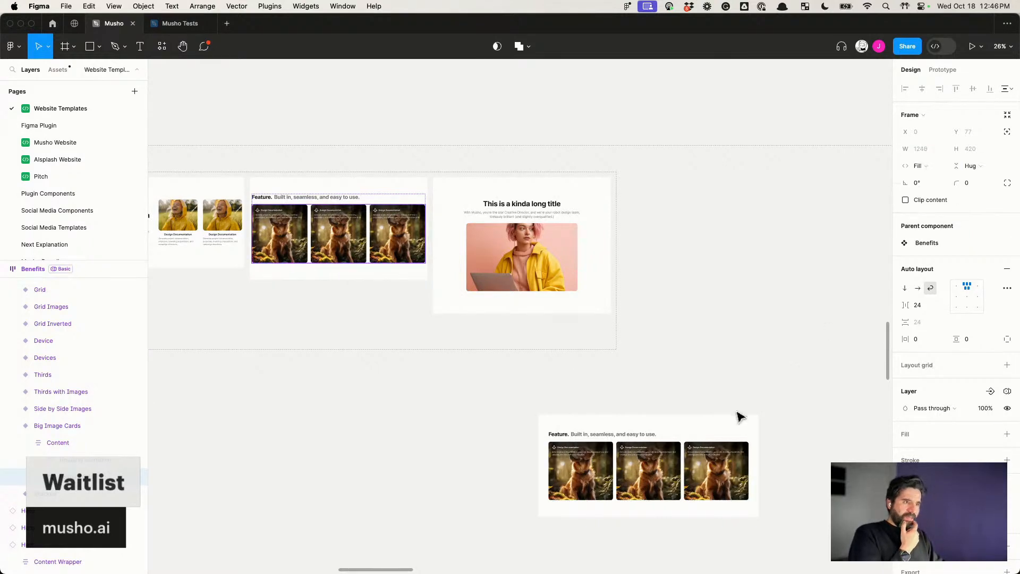
left_click(757, 371)
Step: Resize the Big Image Cards test instance to 1651 px wide to check its layout, and delete it
scroll(755, 370, "down", 4)
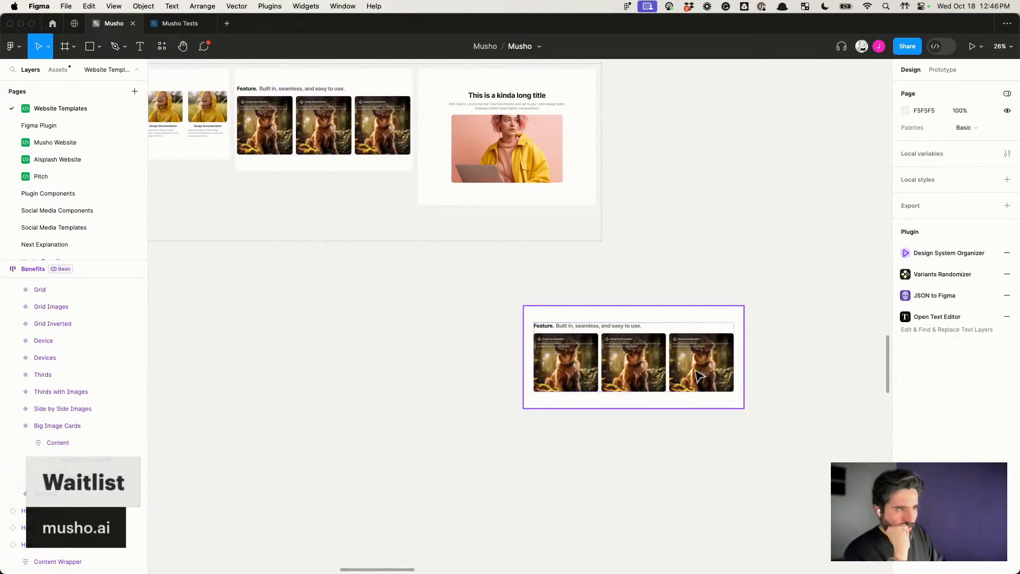
left_click(740, 365)
left_click_drag(791, 356, 749, 345)
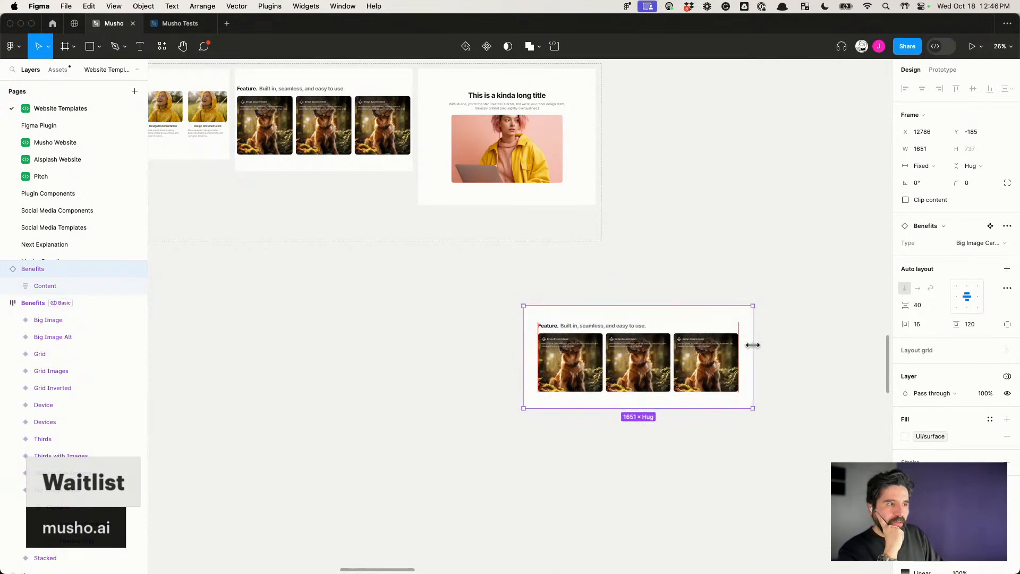
scroll(750, 335, "up", 3)
scroll(749, 336, "left", 3)
key("BackSpace")
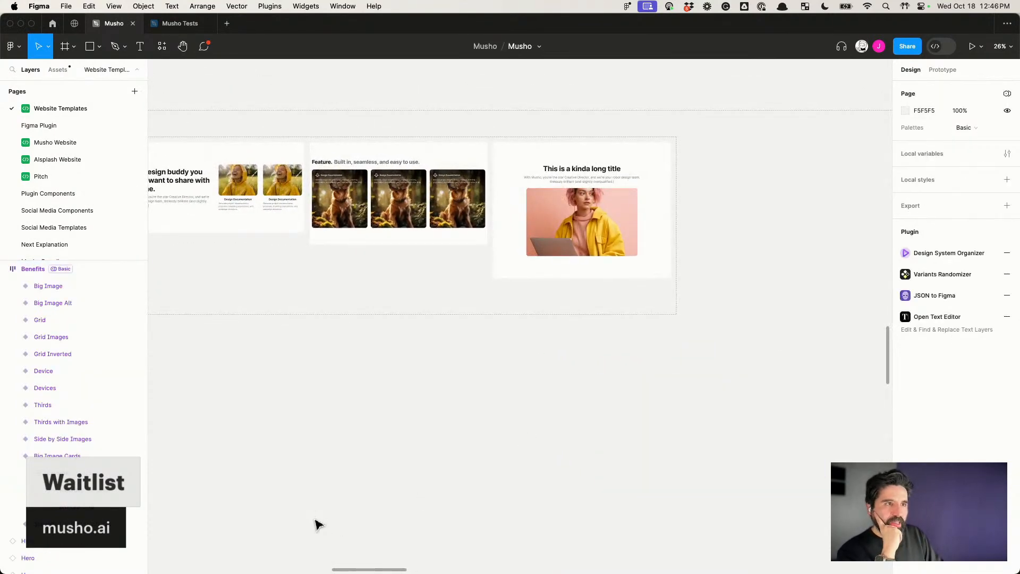
Step: Place a test instance of the Side by Side Images variant below the Benefits component set
scroll(501, 471, "up", 2)
scroll(501, 471, "left", 5)
left_click(474, 226)
left_click_drag(474, 226, 505, 469)
scroll(503, 468, "down", 2)
scroll(505, 465, "up", 2)
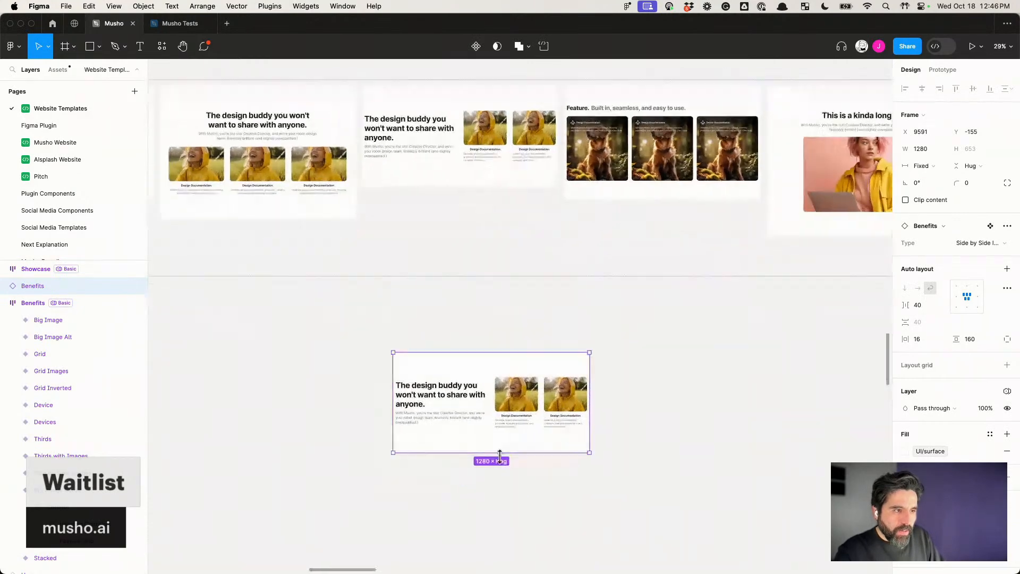
Step: Widen the Side by Side Images test instance to 1836 px to check its layout, and delete it
left_click_drag(605, 389, 689, 394)
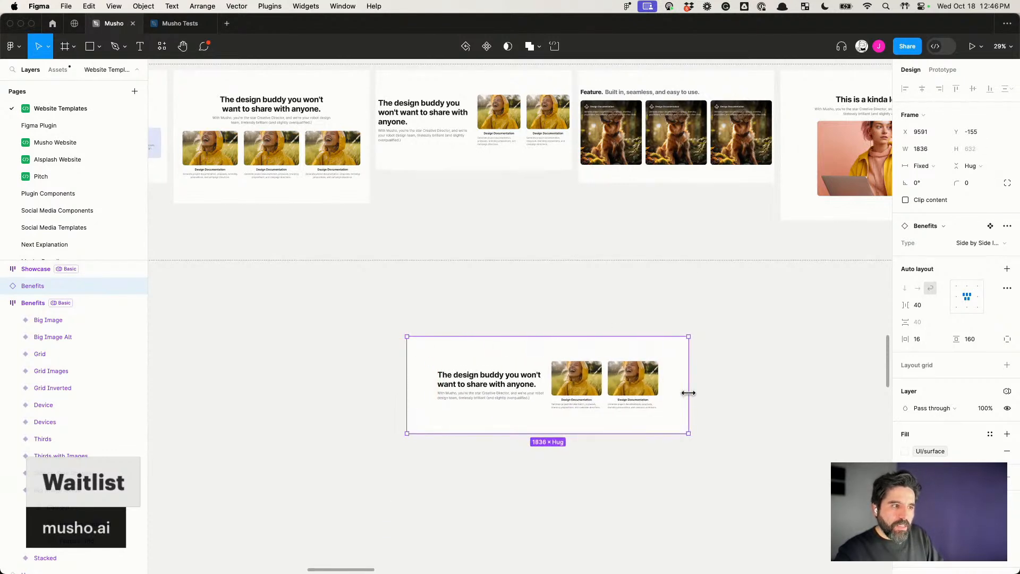
key("Delete")
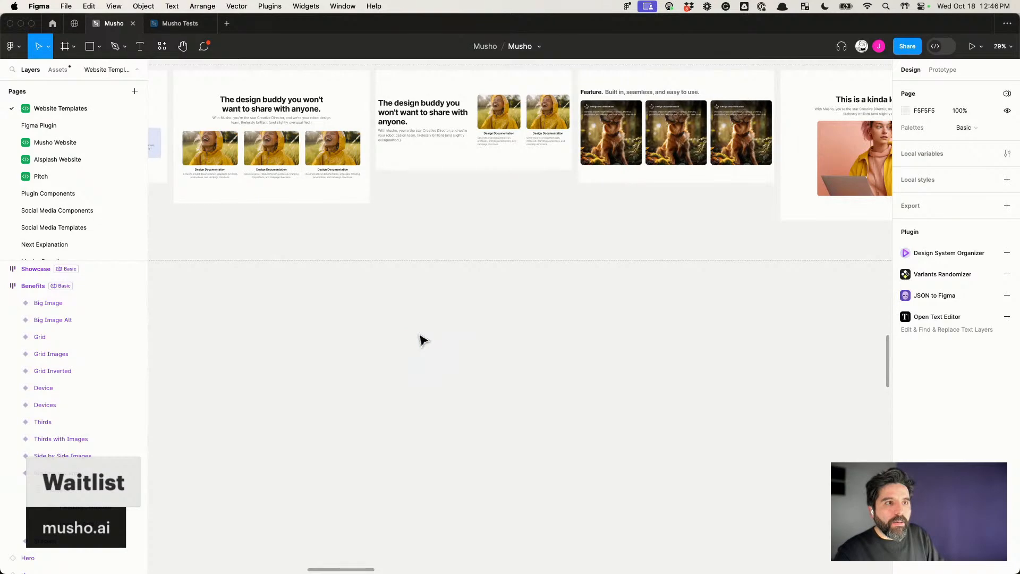
scroll(421, 339, "down", 10)
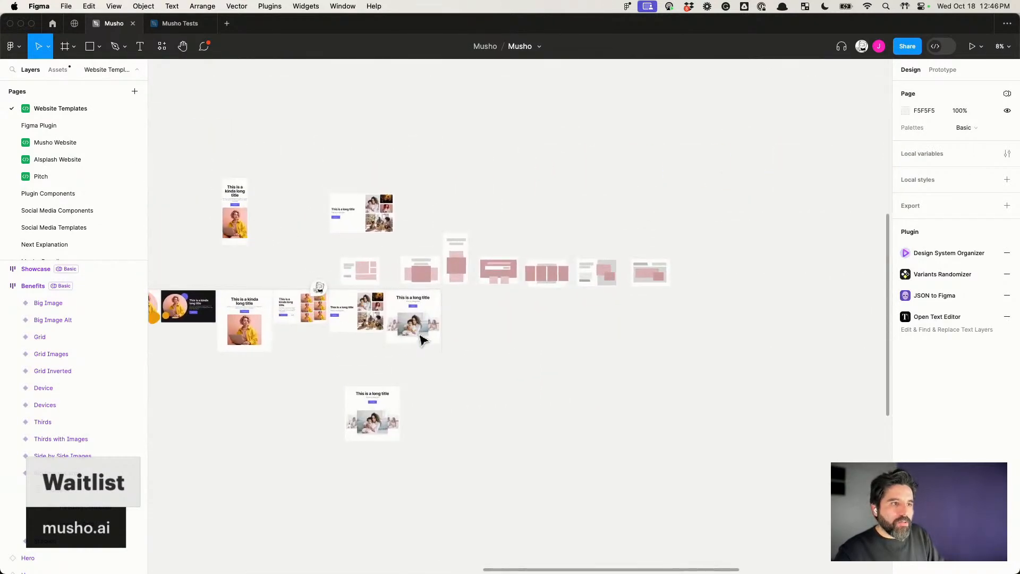
key("super+Tab")
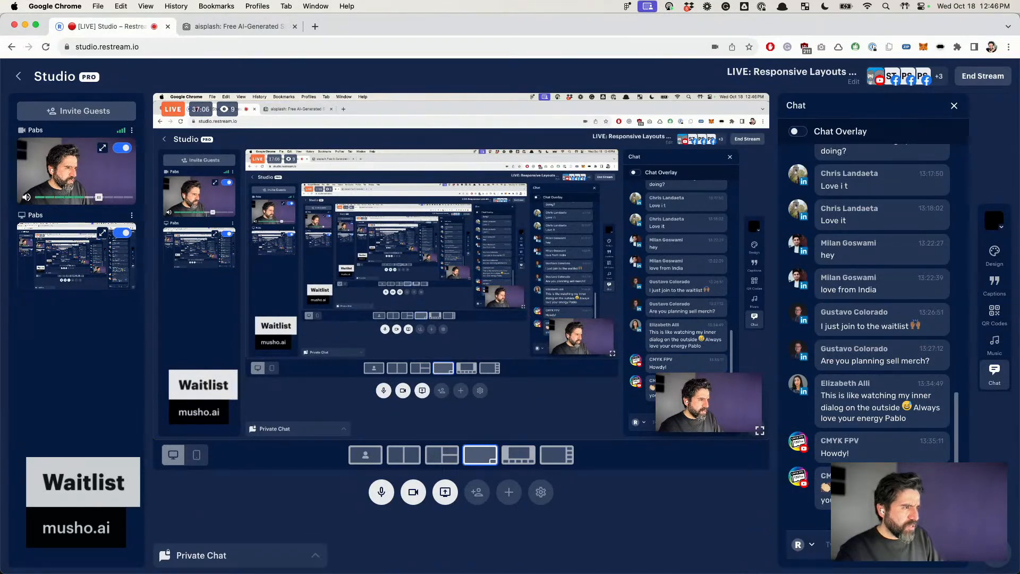
key("super+Tab")
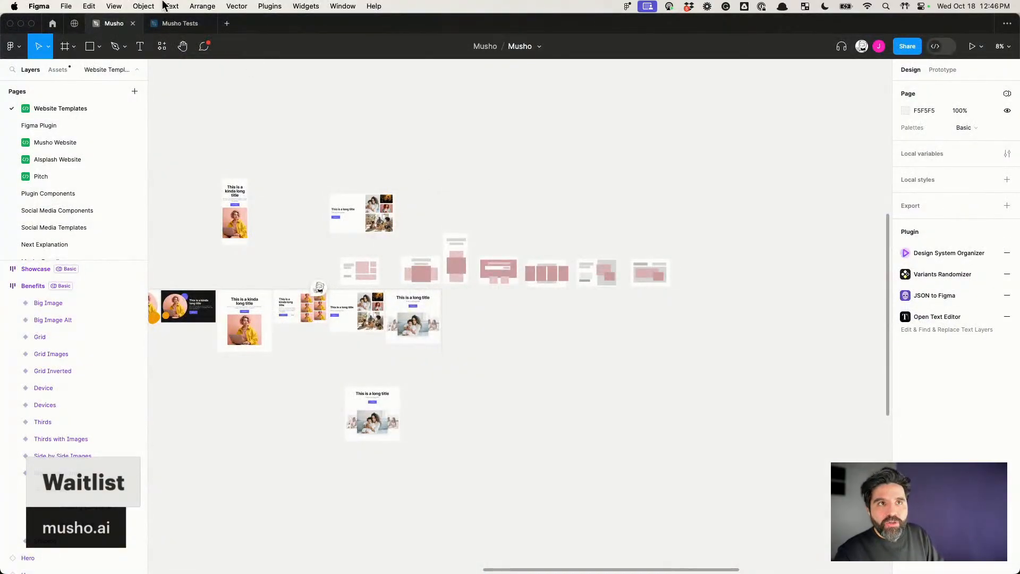
left_click(183, 23)
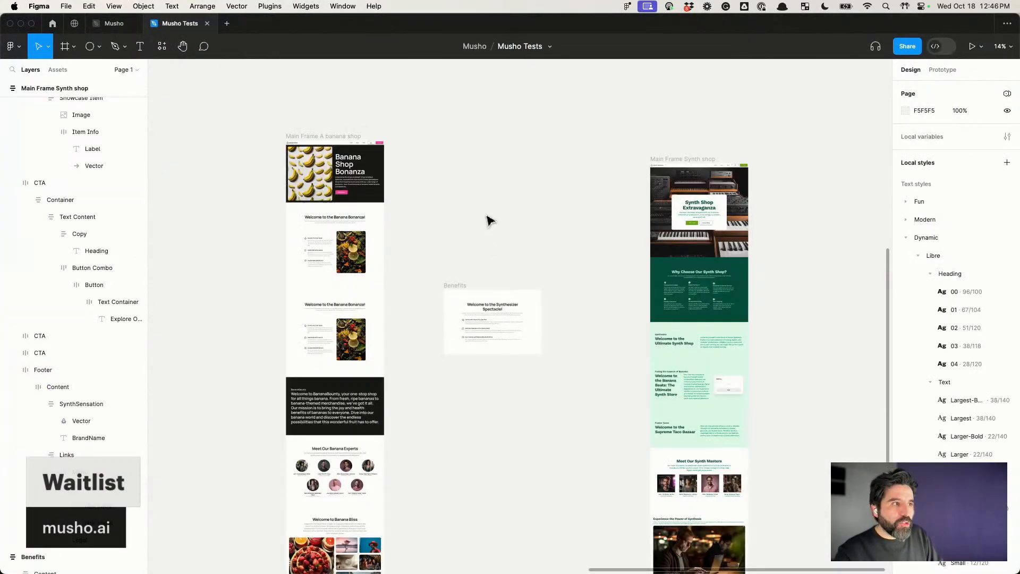
scroll(489, 220, "up", 10)
key("super+slash")
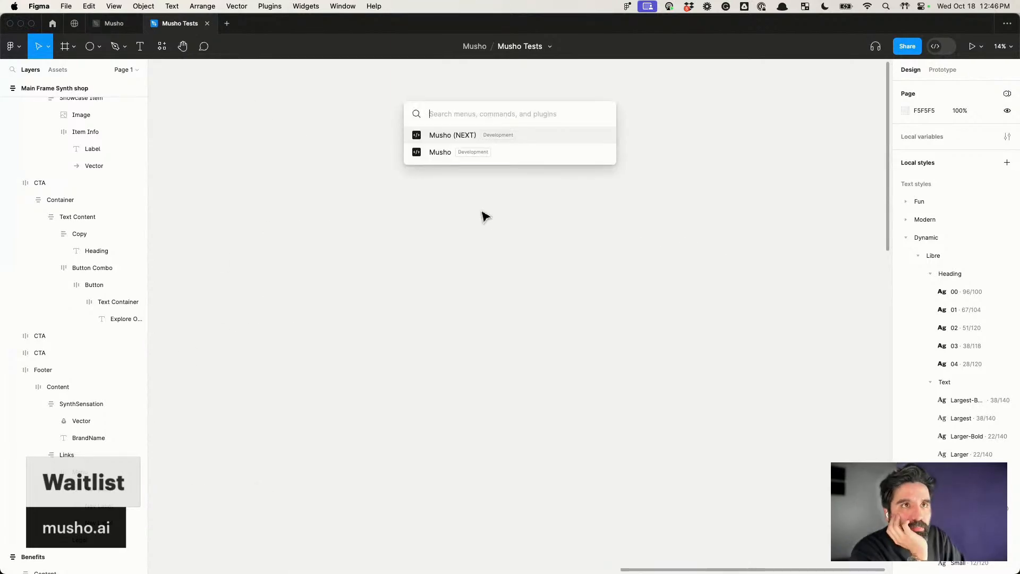
key("Escape")
left_click(113, 23)
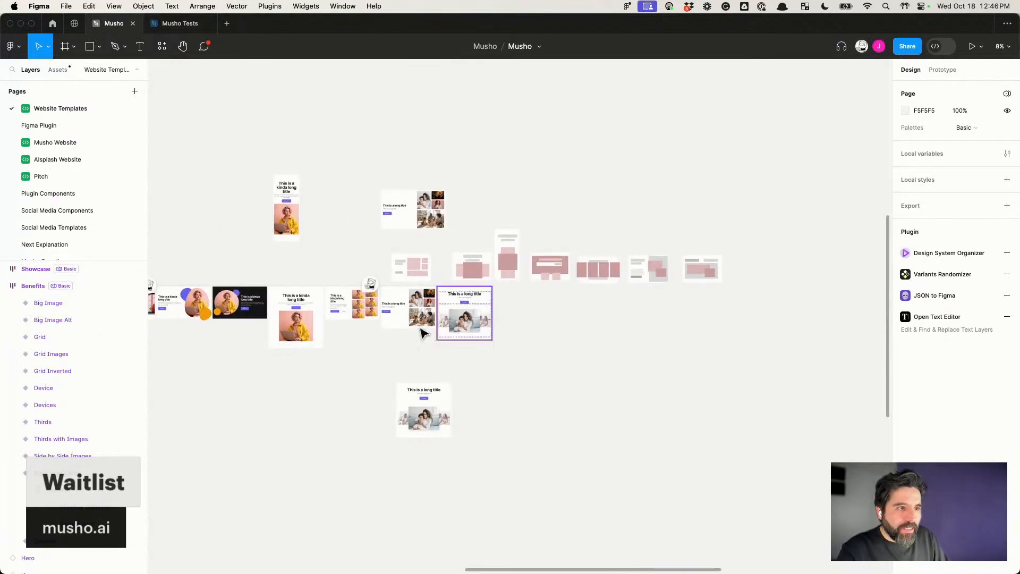
Step: Copy the Type21 and Gallery Box Hero variants from the Musho file and paste them as instances into the Musho Tests file
scroll(404, 334, "up", 5)
left_click(681, 267)
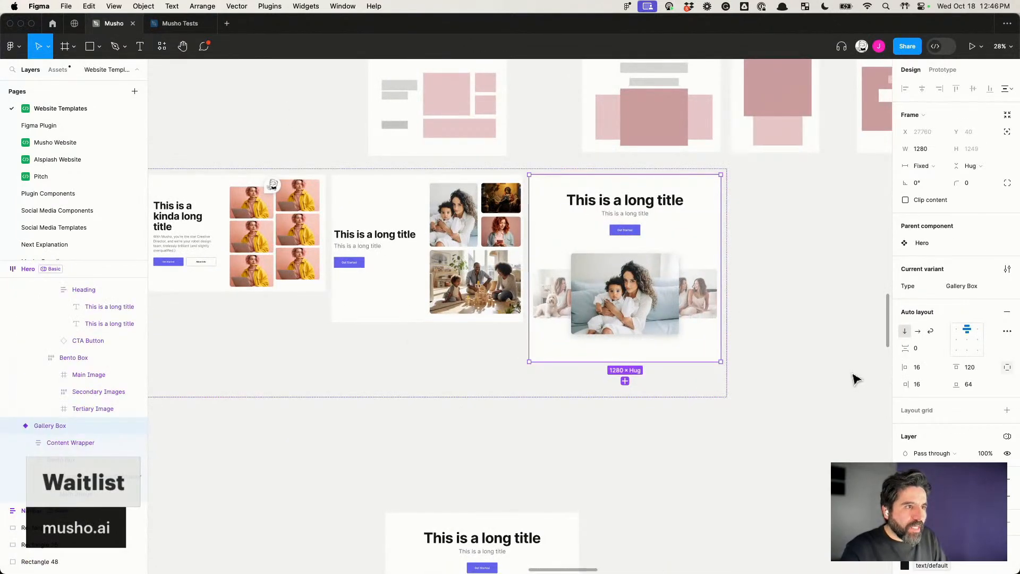
left_click(420, 245)
left_click(580, 287, "shift")
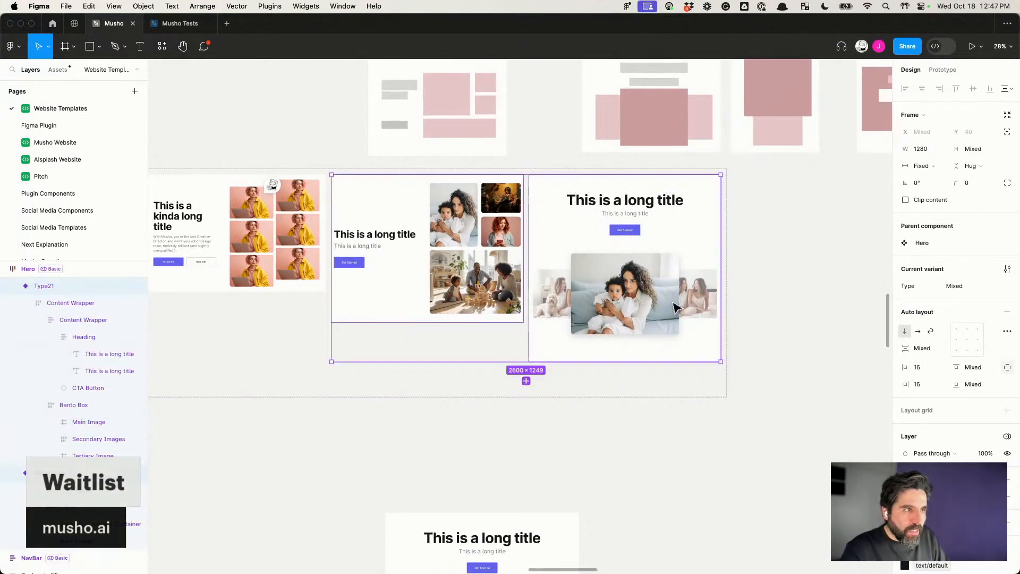
left_click(185, 24)
key("cmd+v")
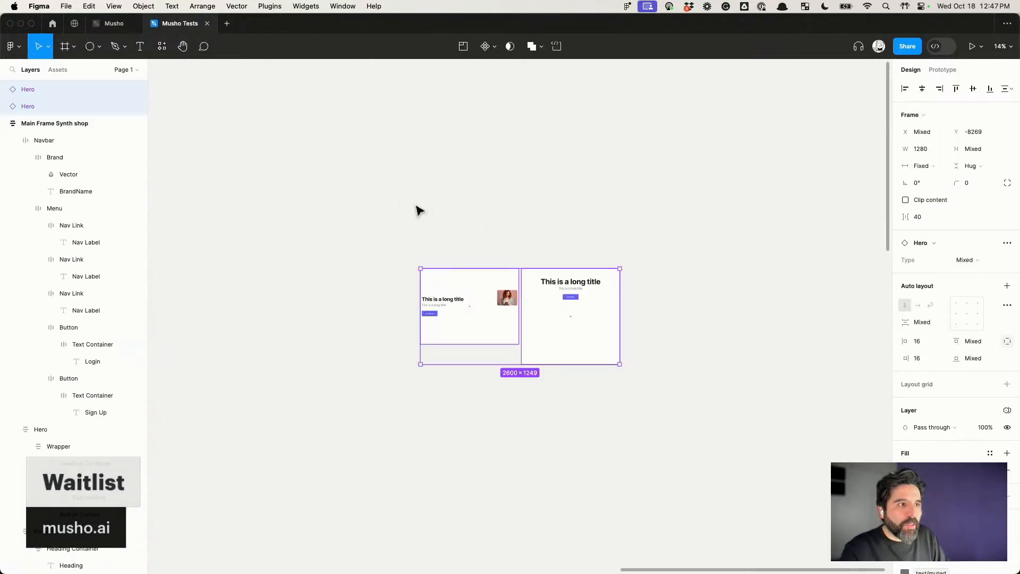
scroll(540, 290, "up", 5)
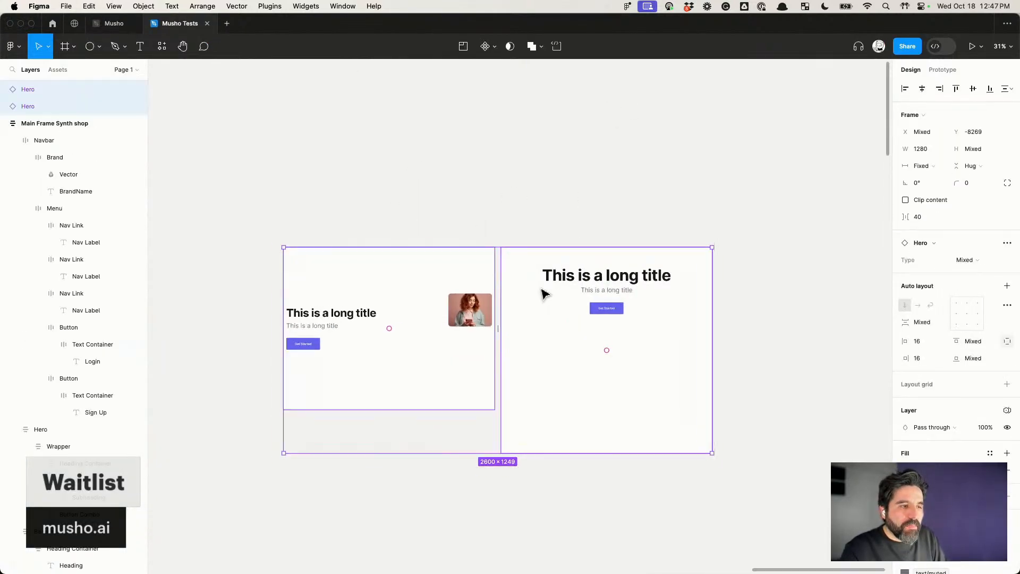
left_click(543, 160)
scroll(543, 162, "down", 2)
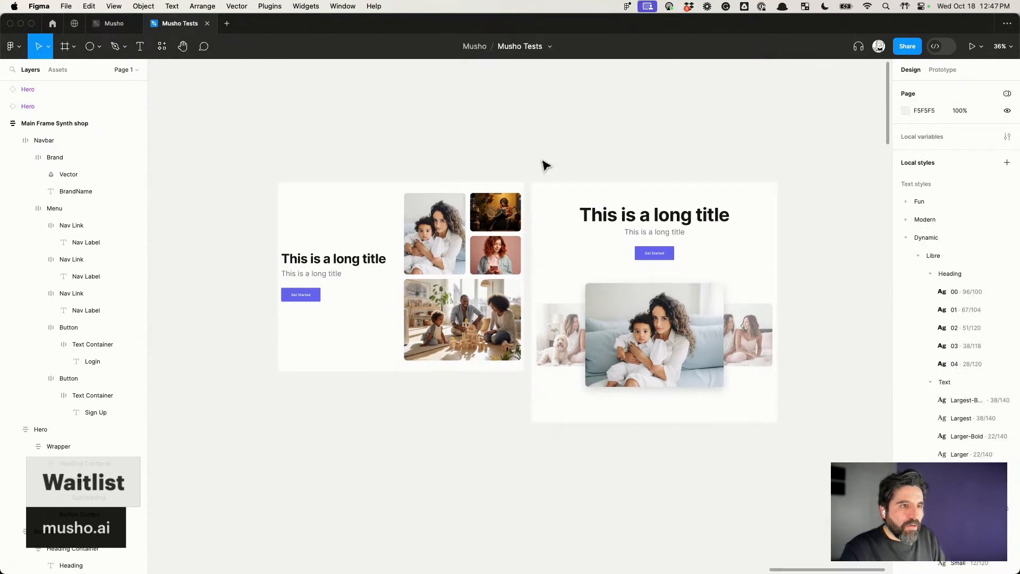
Step: Run the Musho (NEXT) development plugin and move its window clear of the Hero instances
key("cmd+slash")
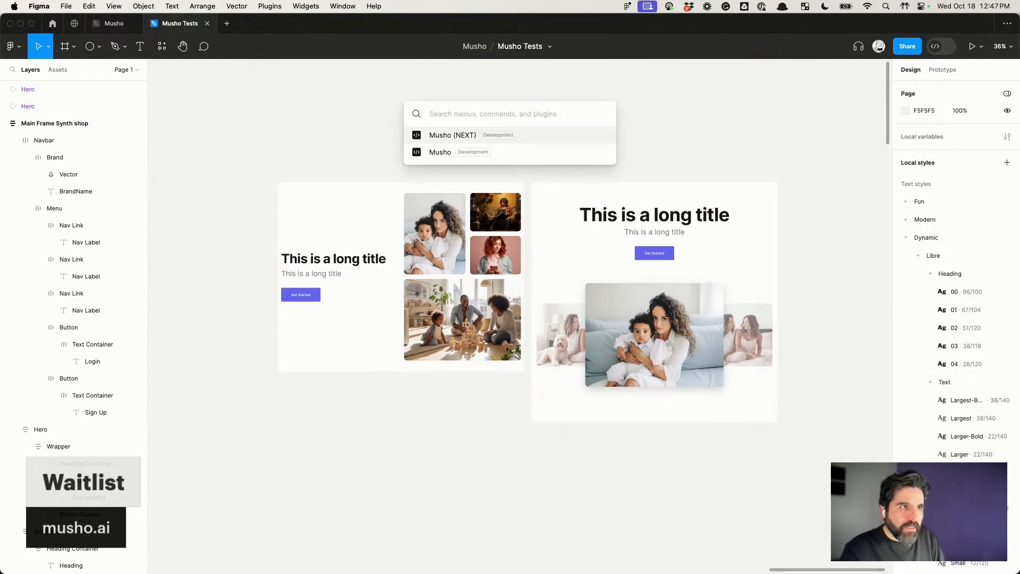
key("Return")
left_click_drag(329, 216, 227, 243)
Step: Move both Hero instances together away from the plugin window, and close the Musho (NEXT) plugin
left_click(406, 216)
left_click(666, 284, "shift")
left_click_drag(471, 279, 576, 243)
left_click(325, 171)
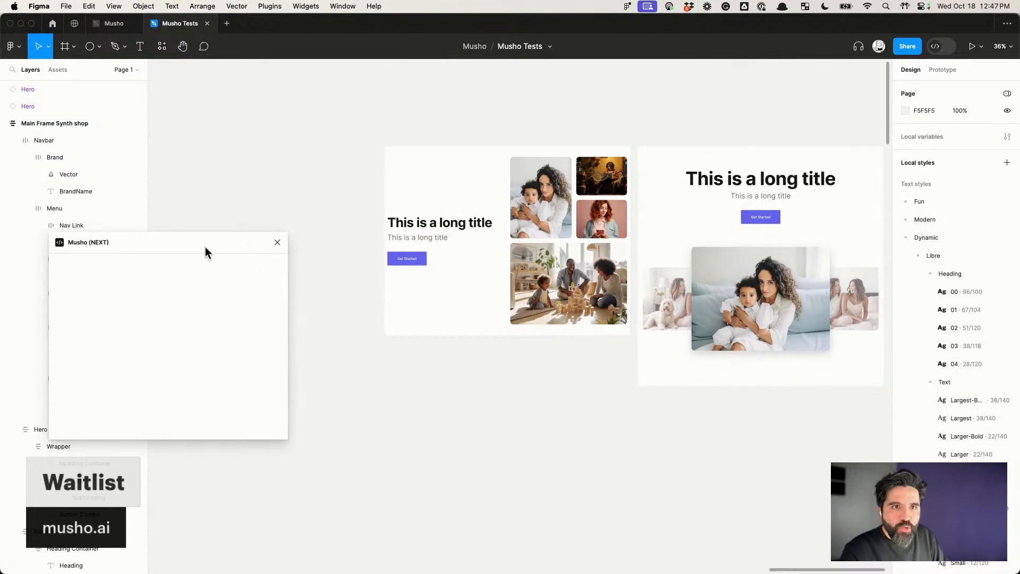
left_click_drag(205, 247, 309, 165)
left_click(381, 160)
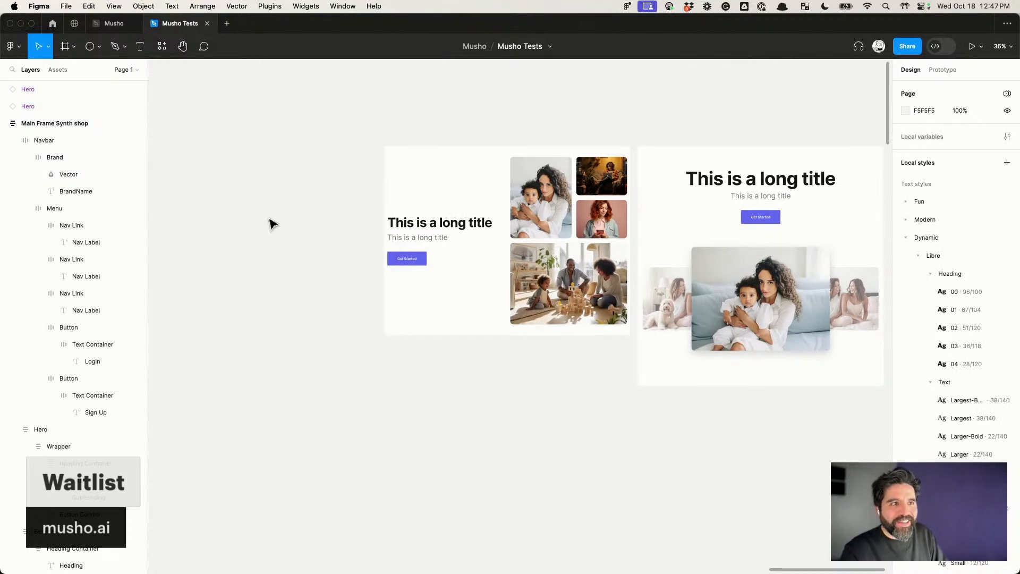
key("super+slash")
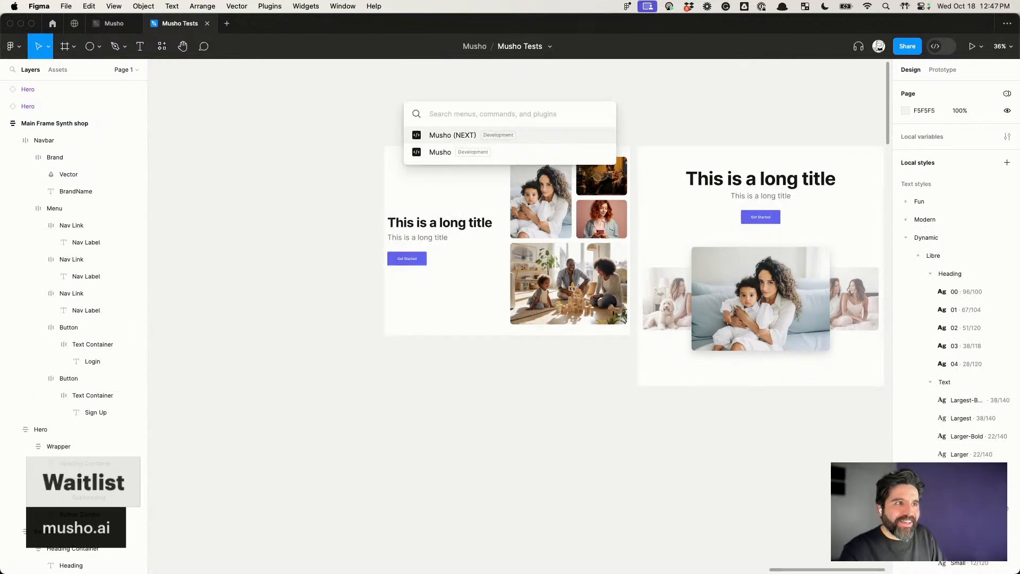
key("Return")
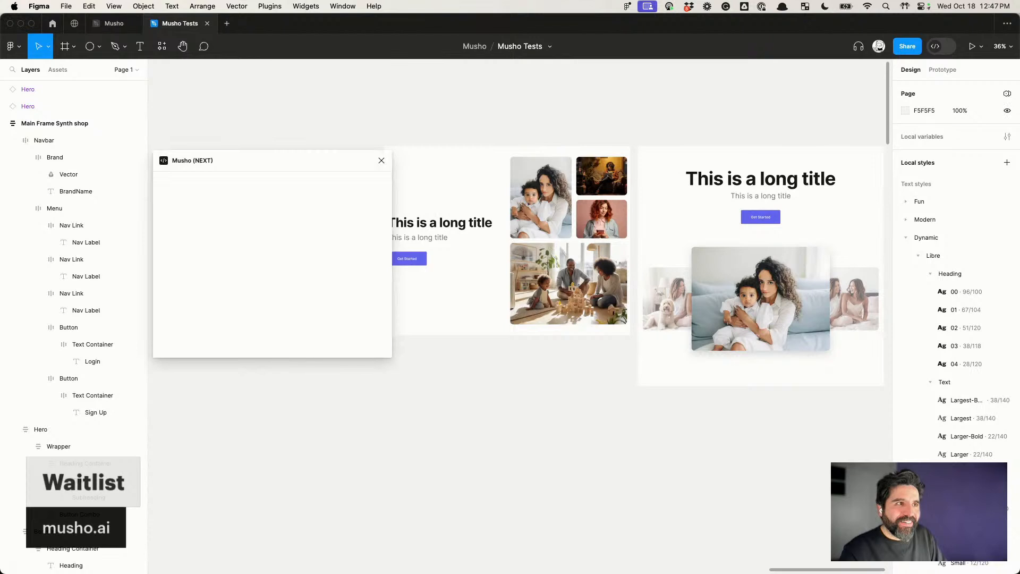
left_click(383, 160)
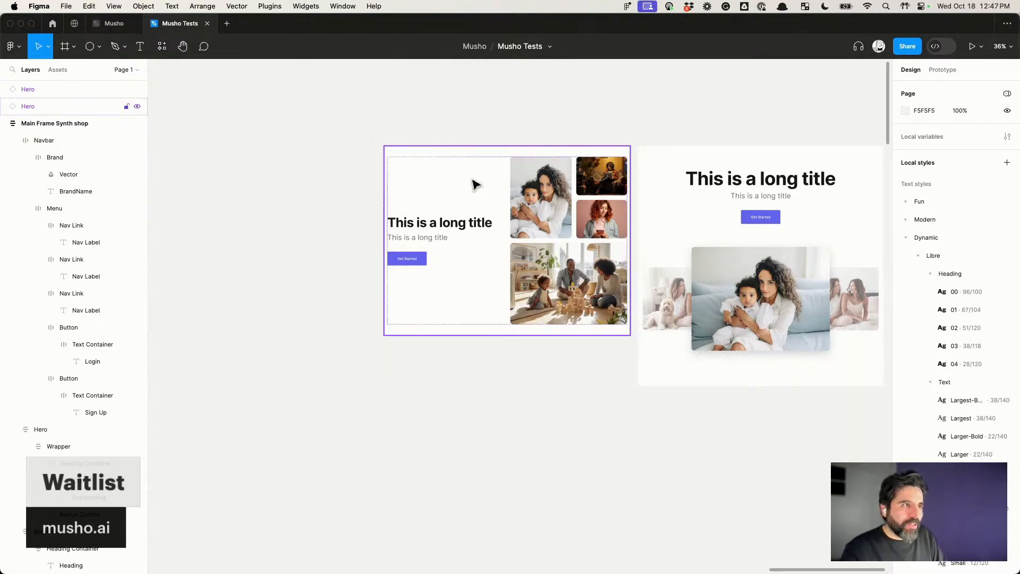
key("super+slash")
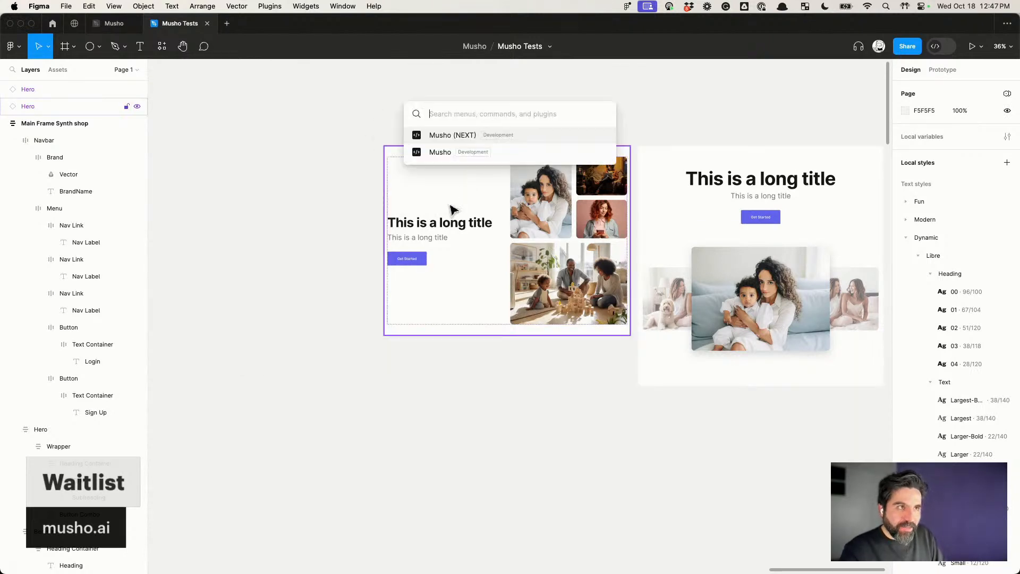
left_click(488, 153)
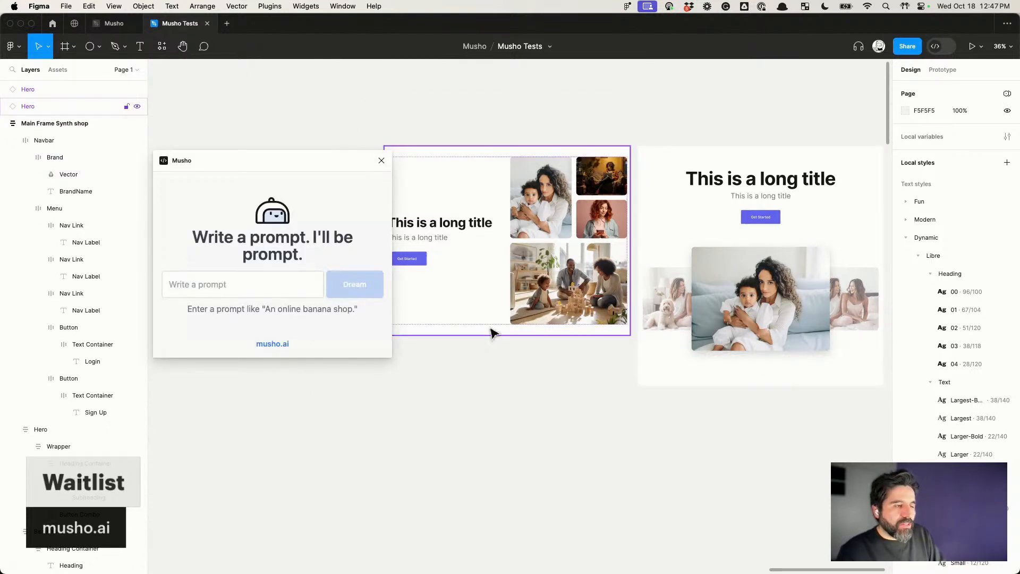
left_click(382, 160)
key("super+slash")
key("Down")
key("Return")
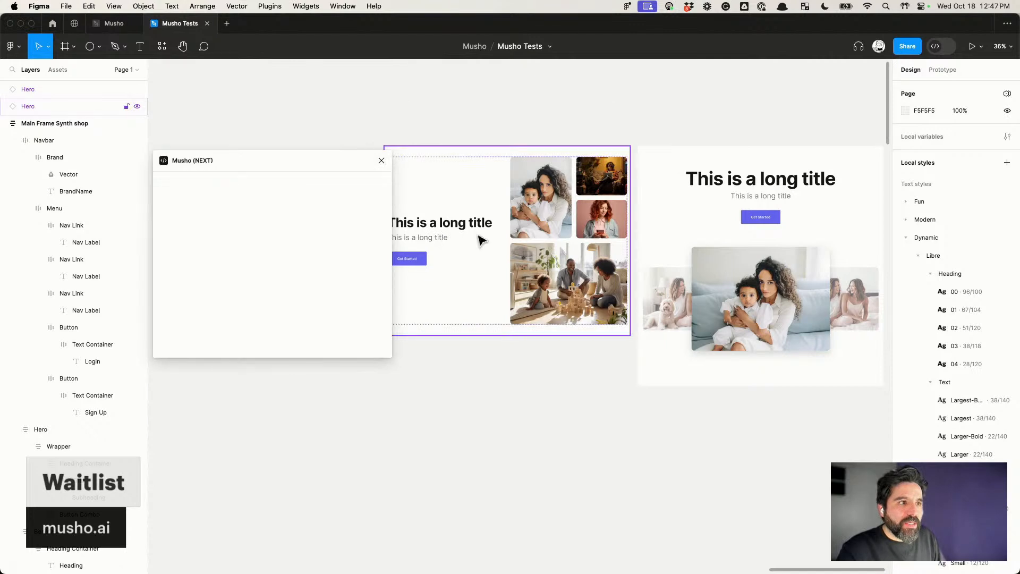
scroll(481, 241, "left", 1)
left_click(595, 223)
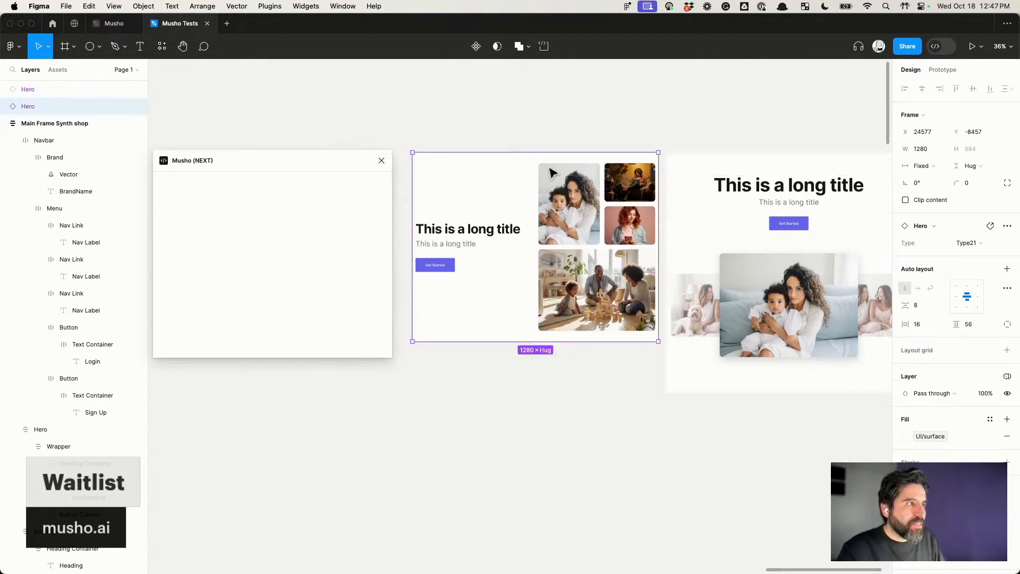
left_click(533, 485)
scroll(533, 485, "down", 4)
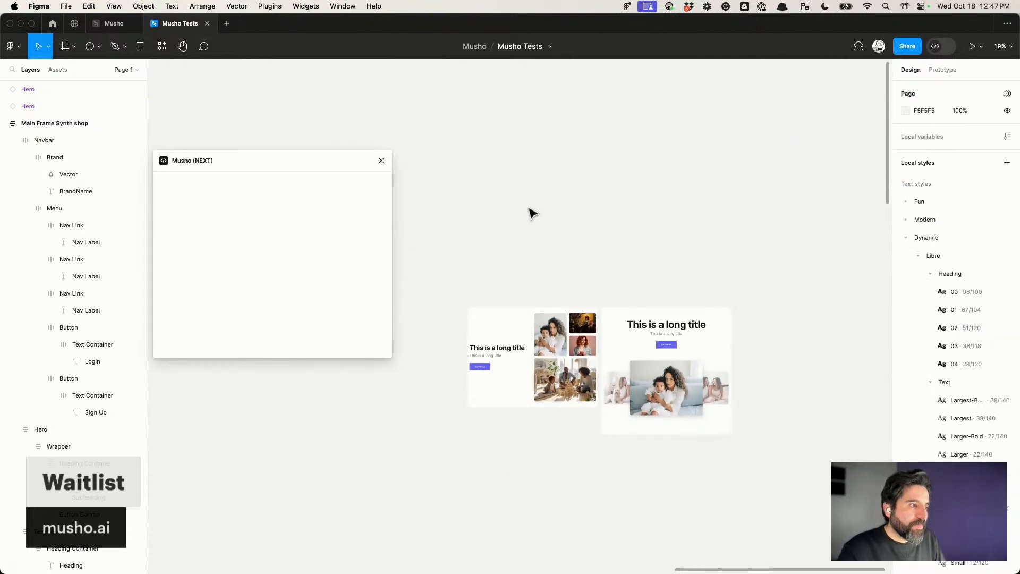
left_click_drag(531, 213, 683, 408)
left_click(542, 282)
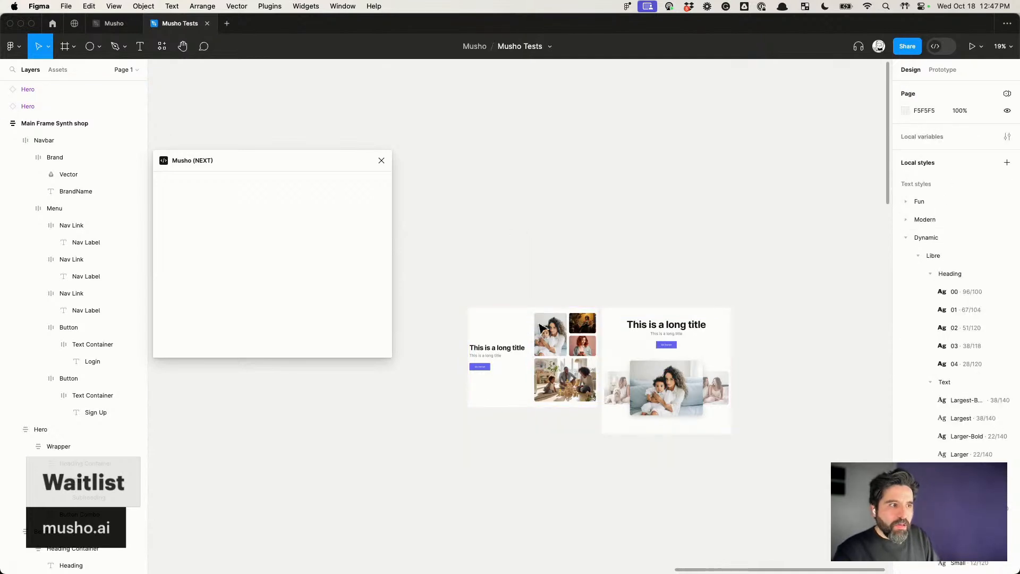
left_click(381, 166)
Step: Run the Musho development plugin and generate a page design from the prompt "bananas"
key("super+slash")
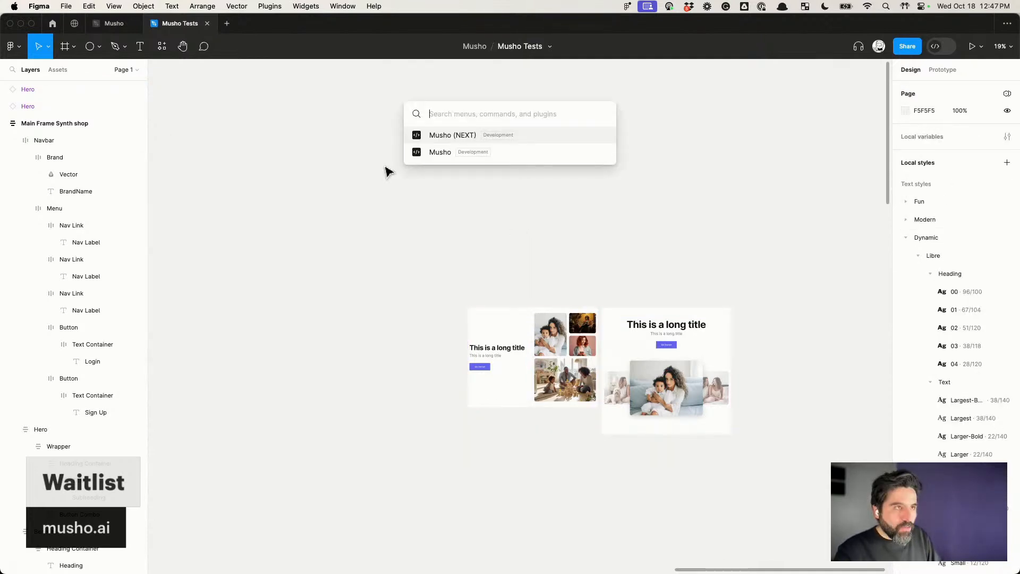
left_click(440, 152)
left_click(542, 351)
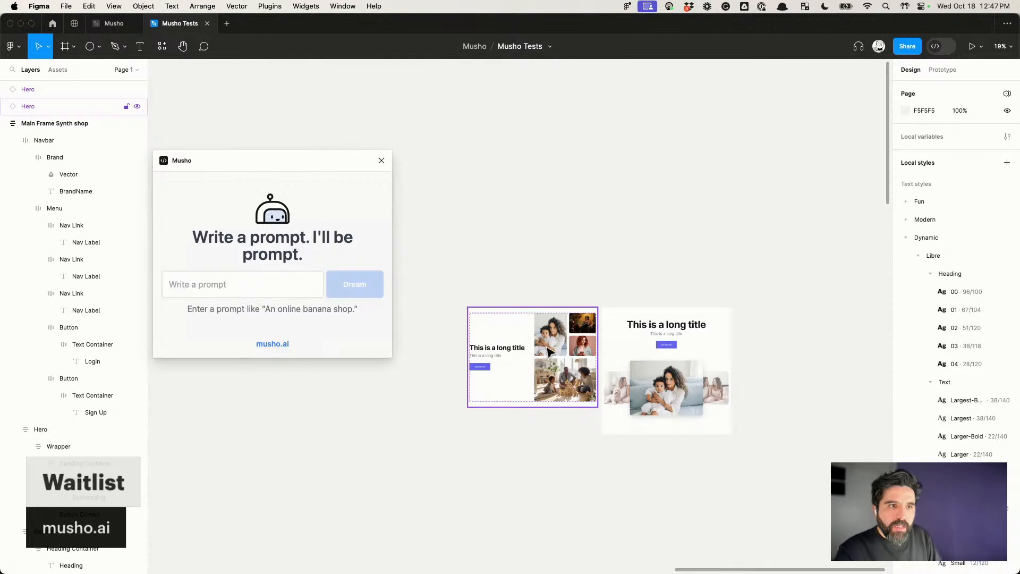
left_click(276, 280)
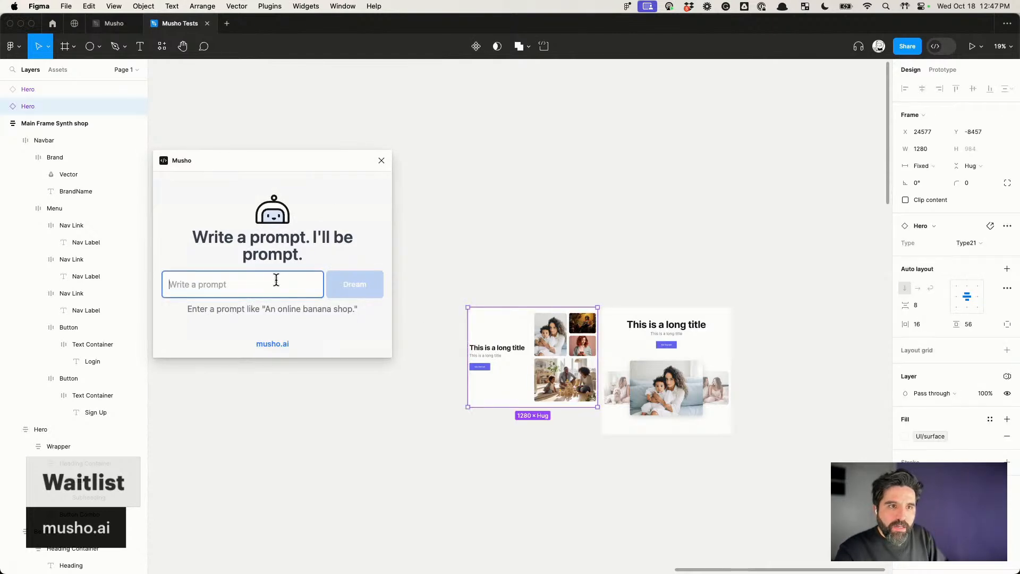
type("ban")
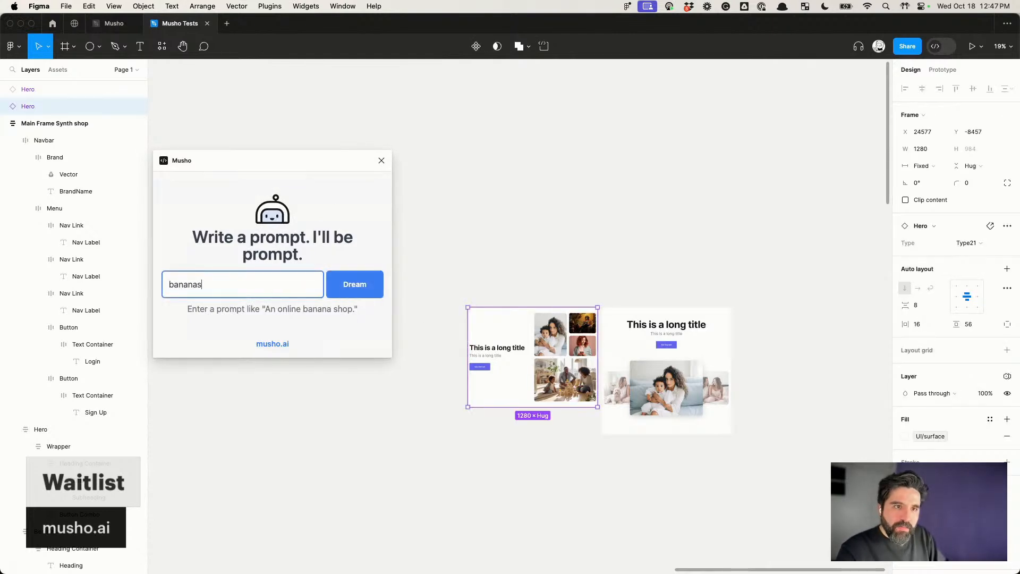
type("anas")
left_click(356, 289)
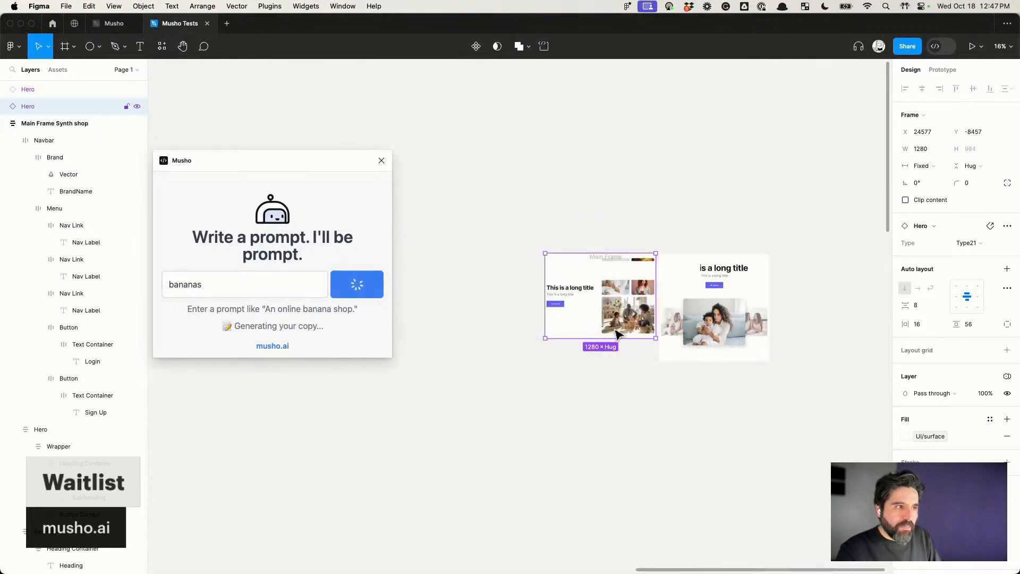
Step: Move the Type21 and Gallery Box Hero instances above the generated Main Frame so they no longer overlap it
left_click(615, 222)
left_click_drag(600, 319, 607, 126)
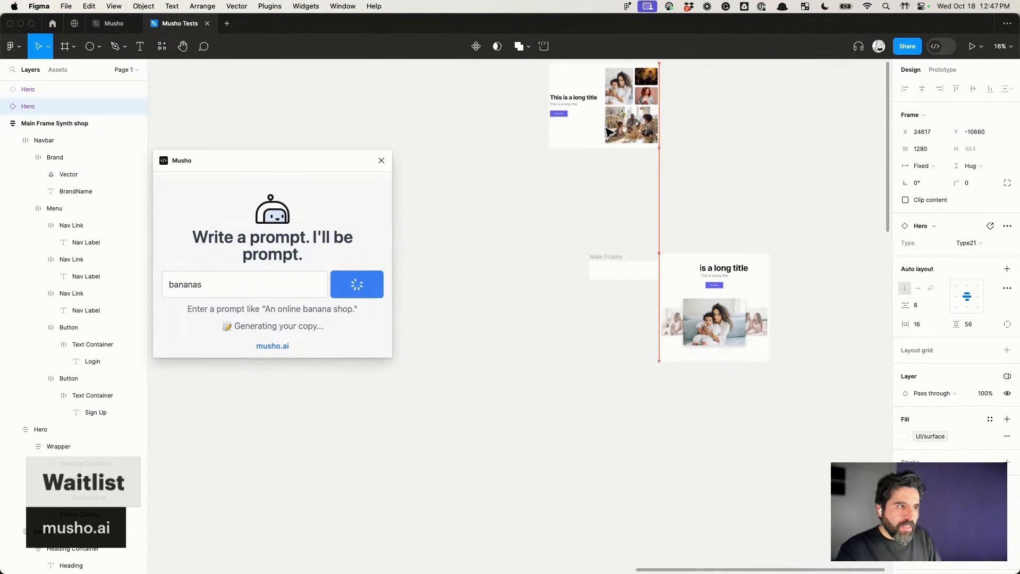
scroll(717, 219, "down", 2)
left_click(741, 301)
scroll(741, 301, "down", 4)
scroll(741, 301, "right", 3)
scroll(742, 302, "up", 2)
left_click_drag(585, 430, 592, 263)
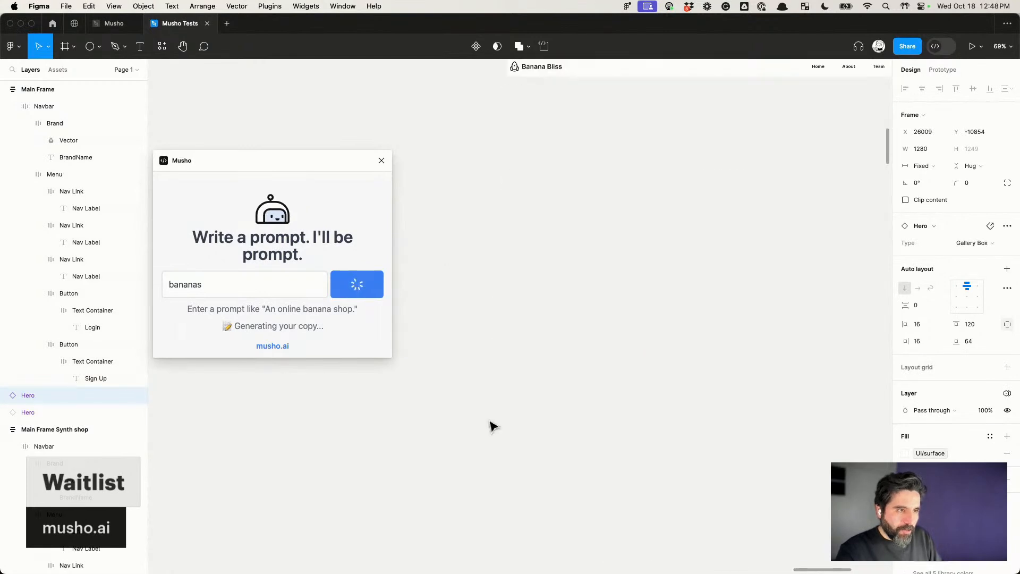
Step: Deselect the Hero instance and move the Musho plugin window clear of the generated Banana Bliss frame
scroll(556, 318, "down", 3)
scroll(556, 319, "up", 1)
scroll(556, 319, "right", 1)
left_click(526, 143)
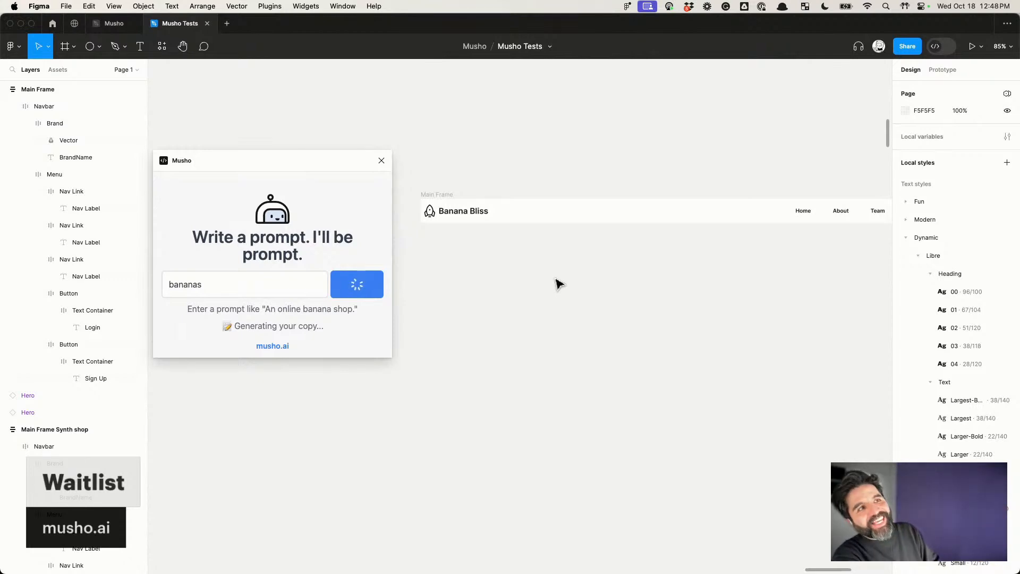
left_click(208, 290)
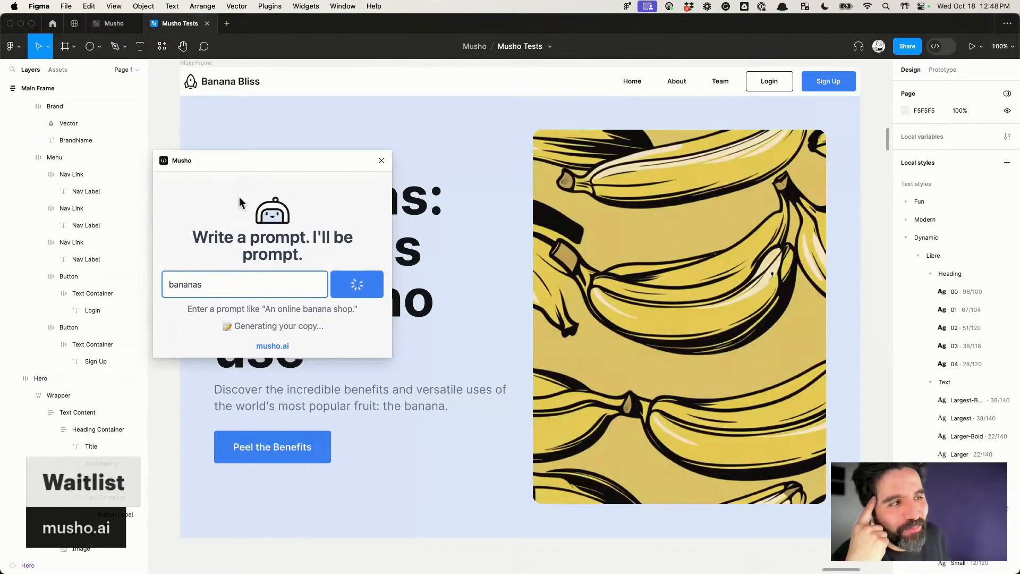
scroll(669, 325, "down", 5)
scroll(669, 325, "right", 1)
scroll(633, 253, "up", 3)
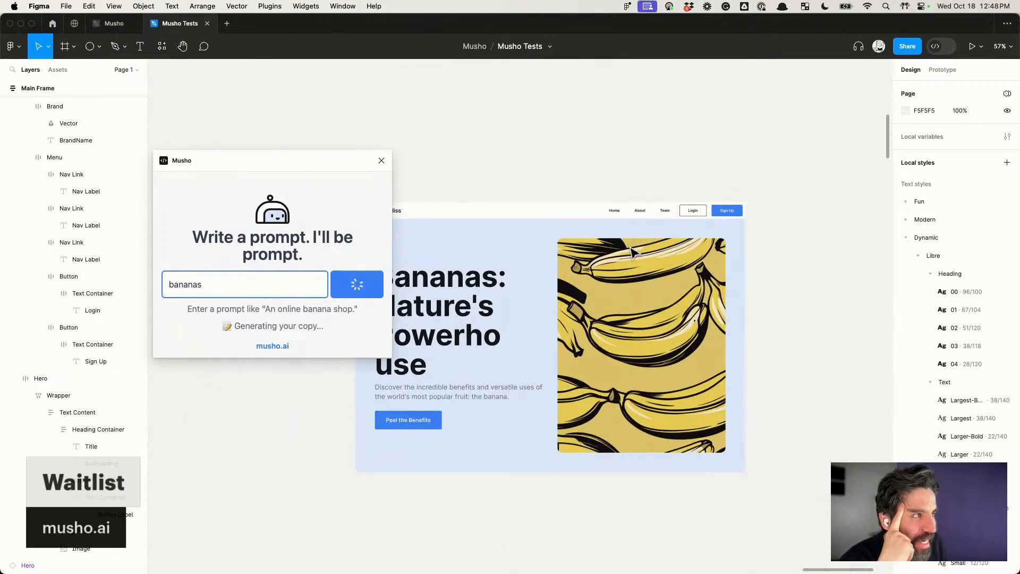
scroll(632, 251, "left", 1)
scroll(632, 251, "down", 1)
left_click_drag(307, 169, 274, 236)
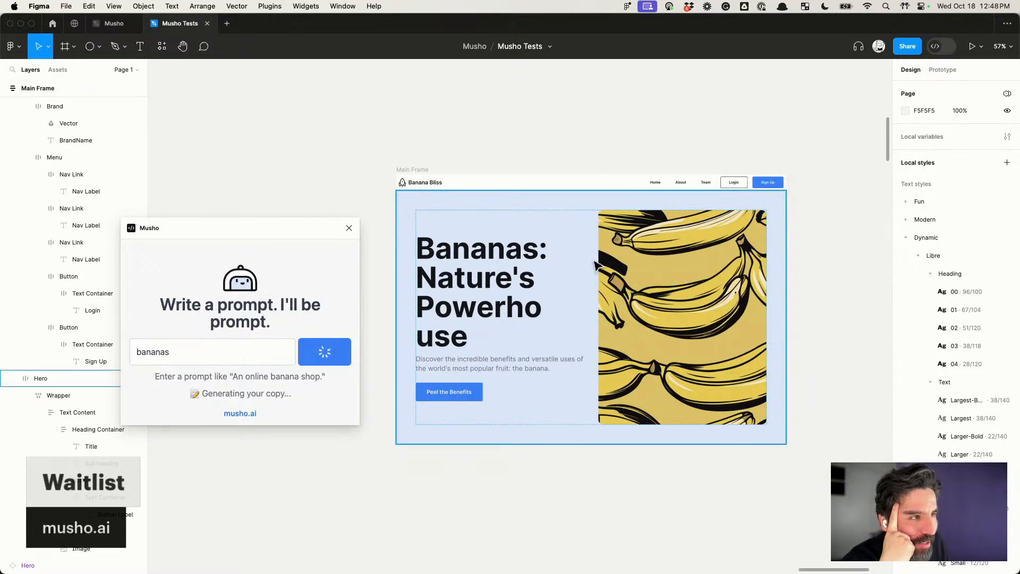
Step: Examine the layout, text and icons of the generated hero, benefits and introduction sections of the Banana Bliss page
scroll(425, 415, "up", 5)
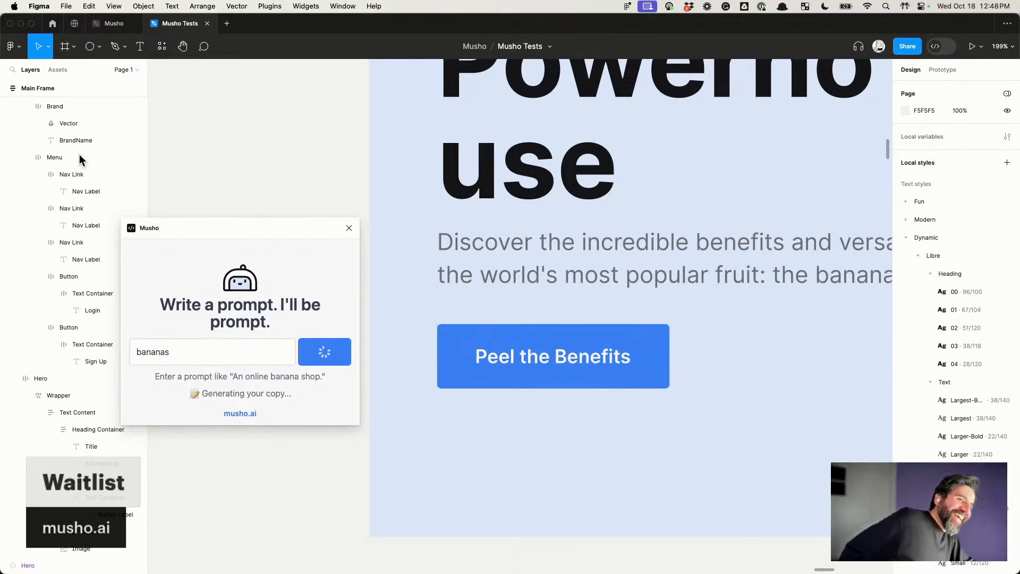
scroll(258, 154, "down", 5)
scroll(260, 154, "up", 2)
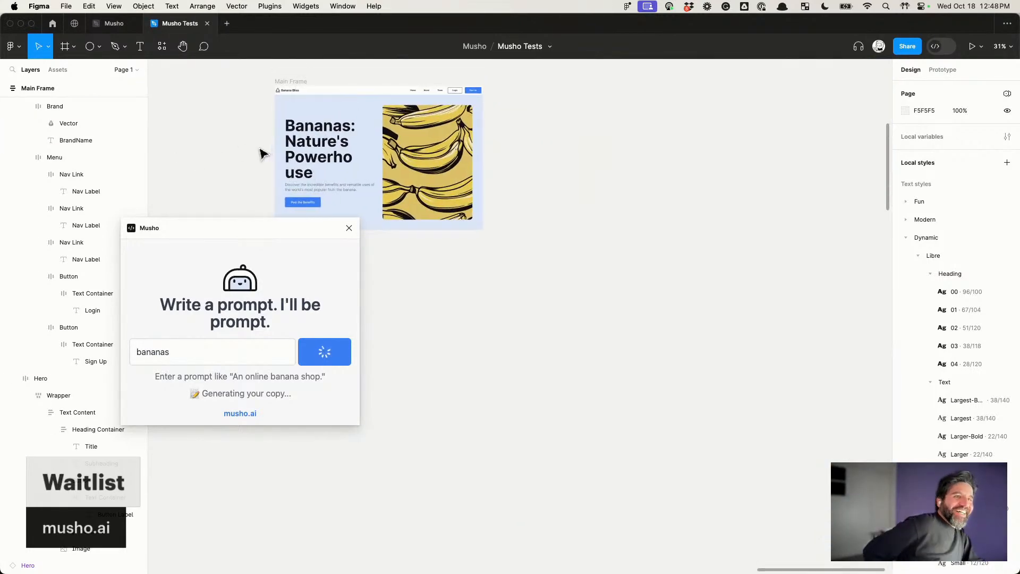
scroll(621, 222, "up", 5)
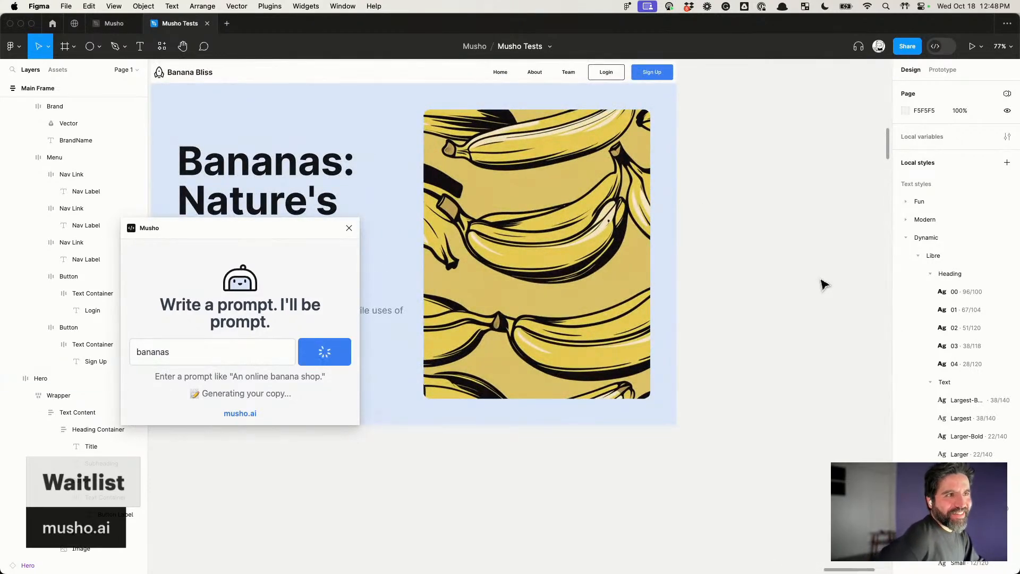
scroll(825, 285, "left", 2)
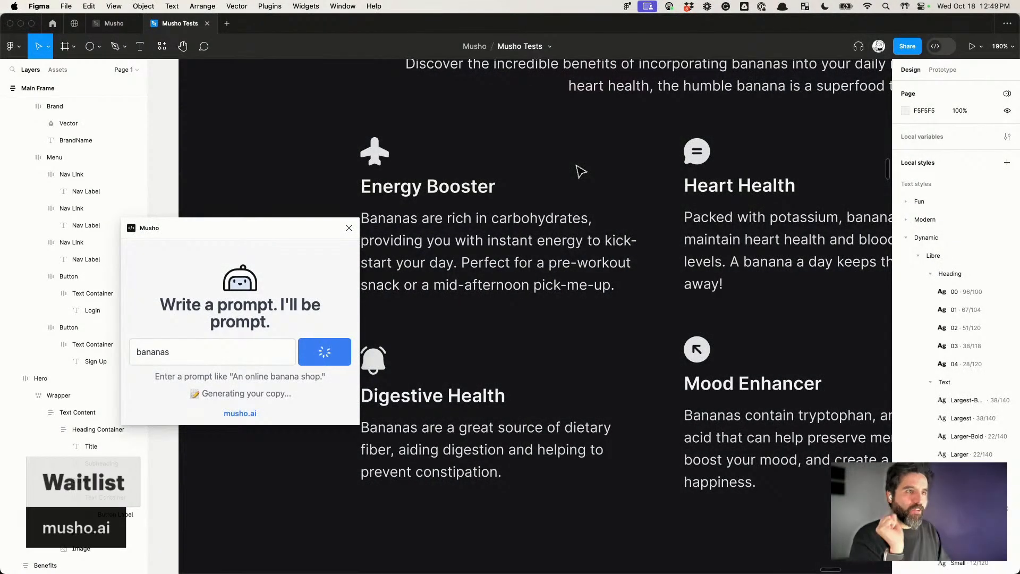
scroll(581, 171, "down", 5)
scroll(580, 171, "down", 6)
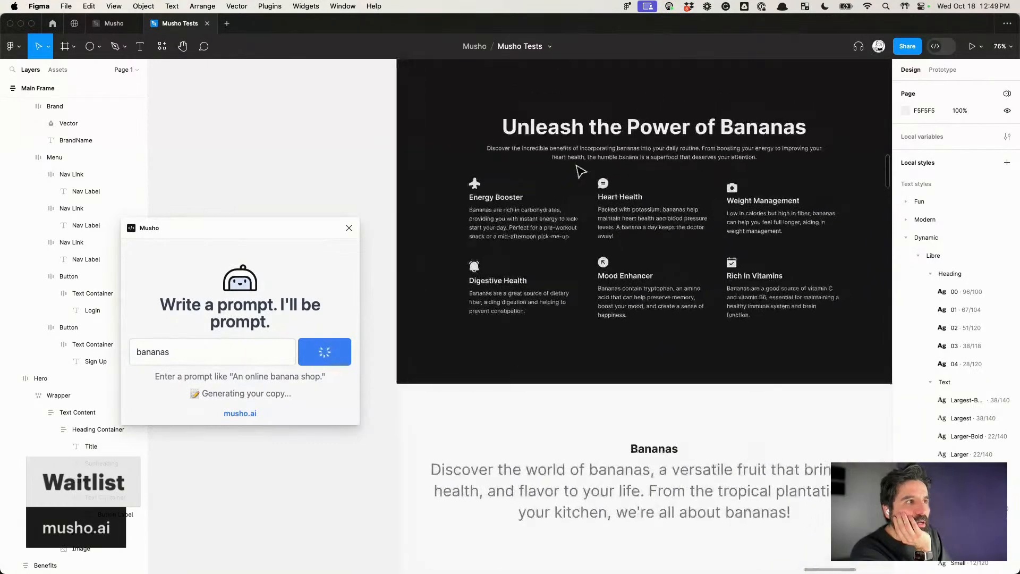
scroll(581, 171, "down", 1)
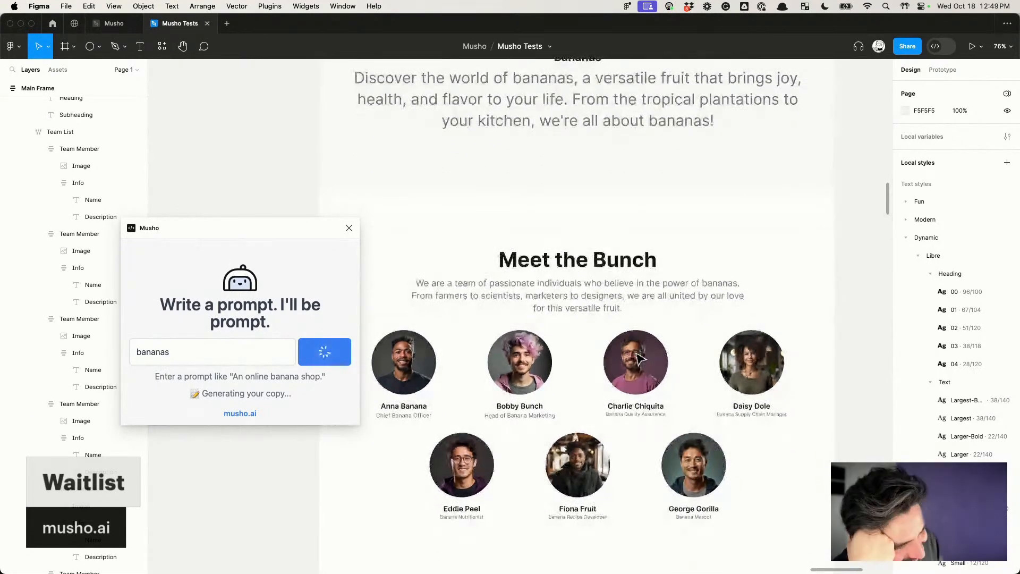
Step: Inspect the portraits, names and job titles in the generated "Meet the Bunch" team section up close
scroll(610, 422, "up", 5)
scroll(610, 421, "left", 3)
scroll(610, 421, "left", 3)
scroll(474, 343, "up", 5)
scroll(475, 342, "down", 5)
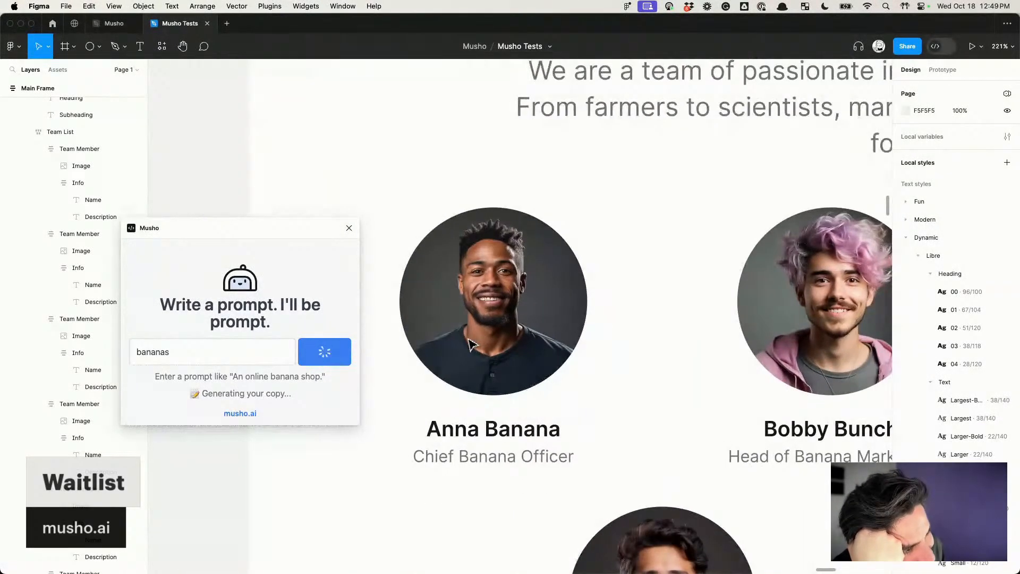
scroll(472, 344, "down", 4)
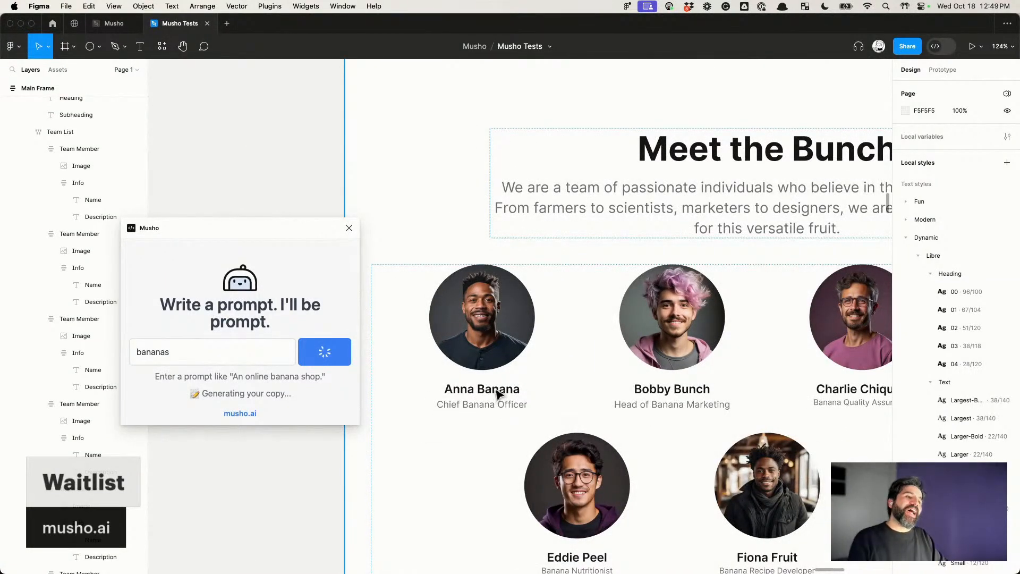
scroll(499, 393, "down", 3)
scroll(498, 393, "right", 3)
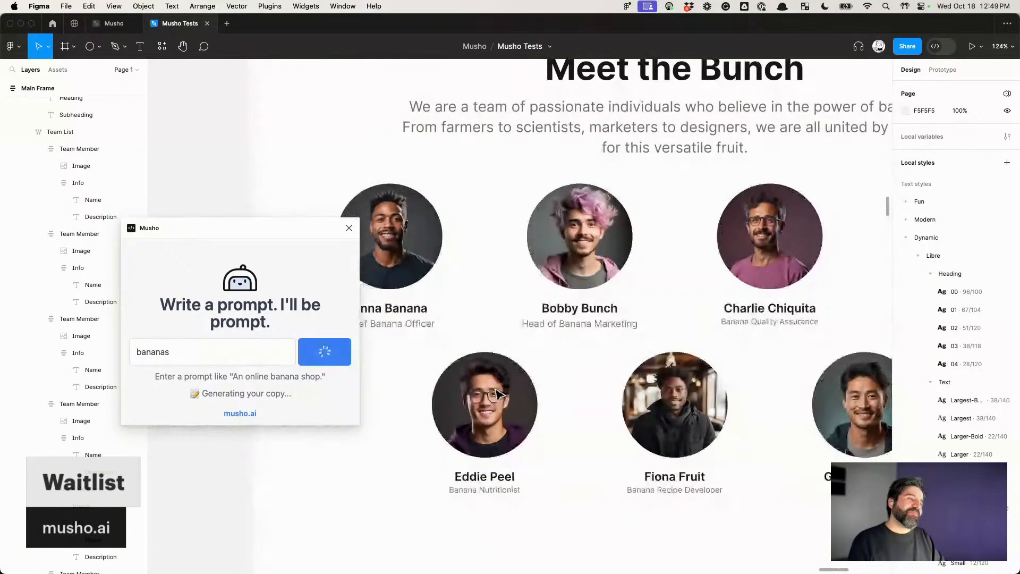
scroll(499, 393, "up", 1)
scroll(498, 393, "left", 1)
scroll(498, 393, "right", 5)
scroll(499, 393, "down", 1)
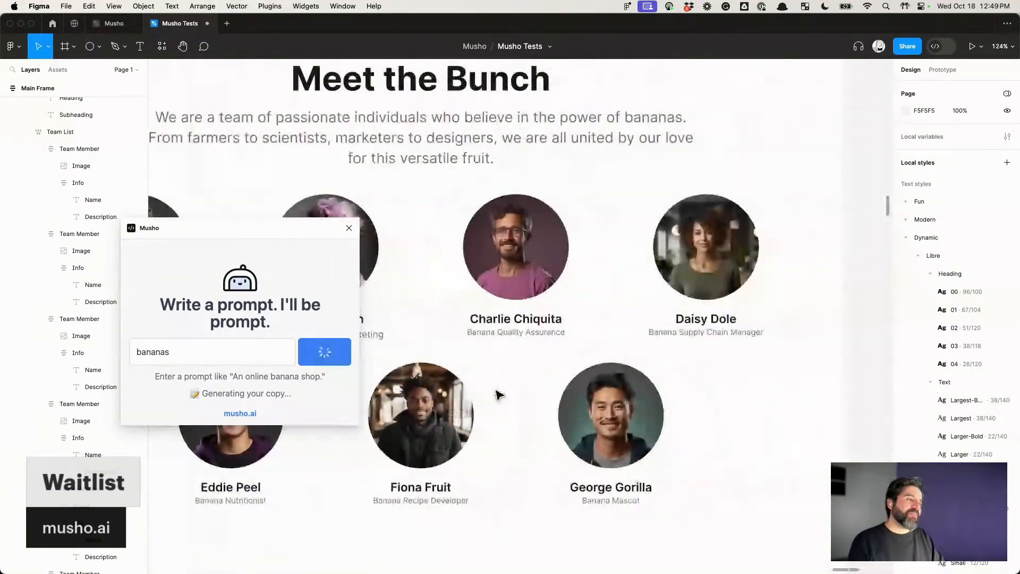
Step: Review the "Welcome to Banana Bliss" image gallery and compare it with the team section above it
scroll(498, 394, "right", 2)
scroll(499, 395, "up", 1)
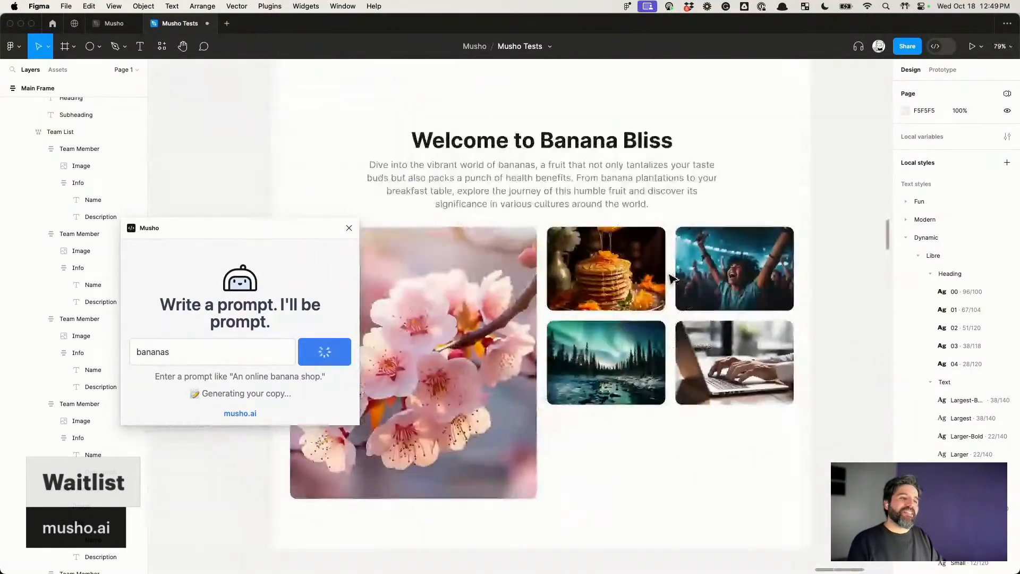
scroll(672, 279, "left", 2)
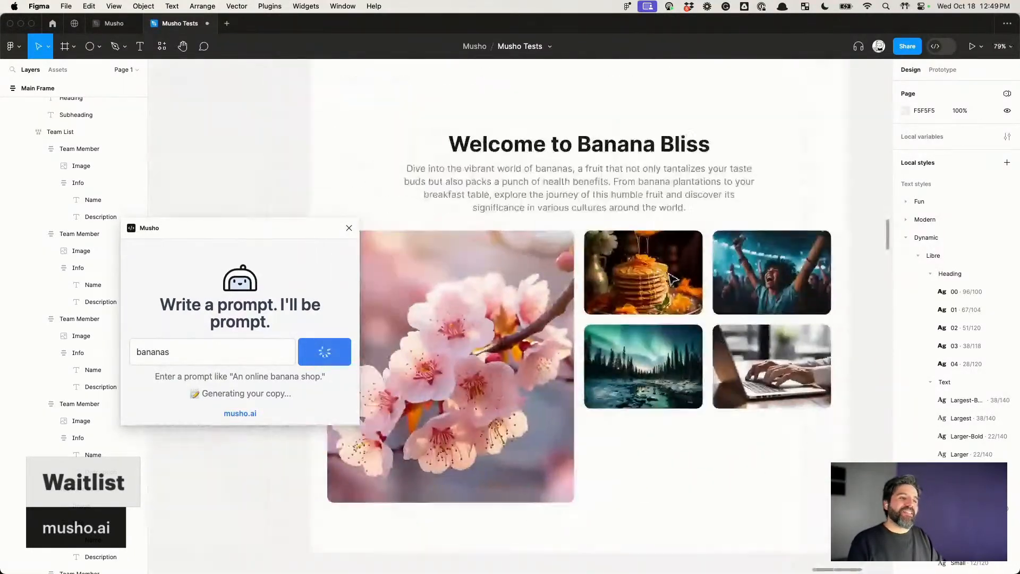
scroll(672, 279, "down", 5)
scroll(659, 269, "up", 2)
scroll(644, 257, "up", 6)
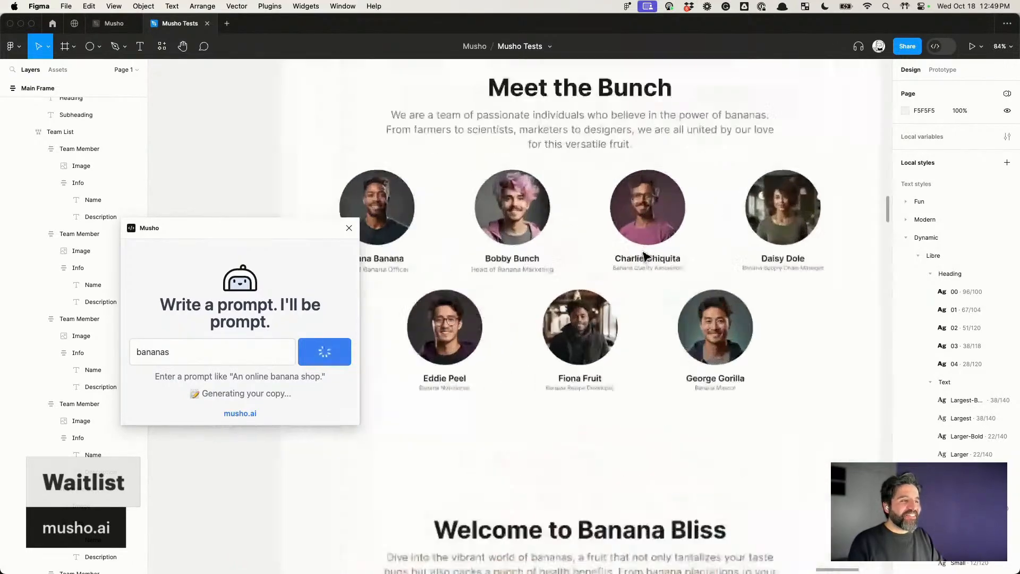
scroll(644, 257, "up", 3)
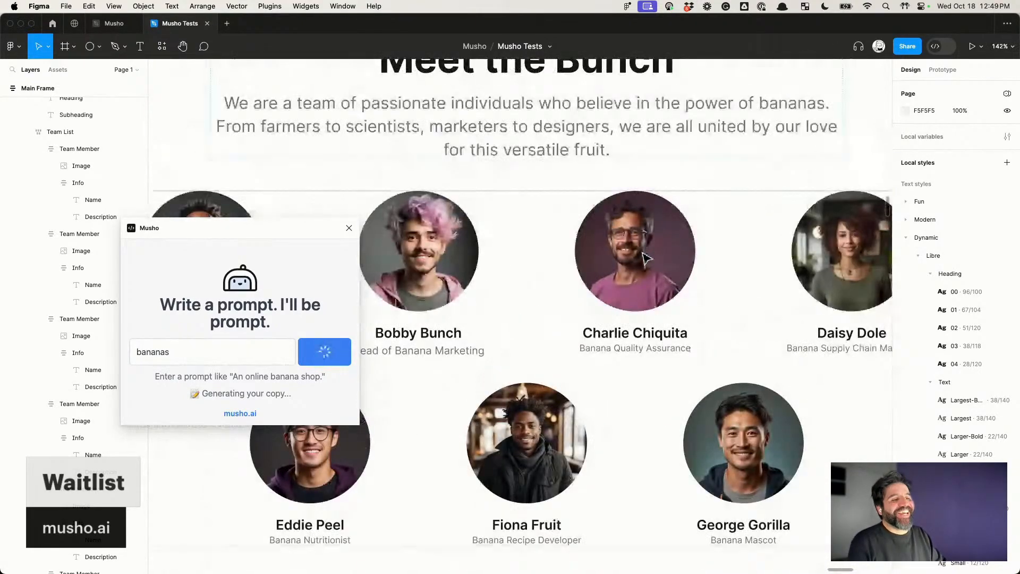
scroll(644, 257, "up", 4)
scroll(644, 258, "down", 1)
scroll(547, 287, "left", 3)
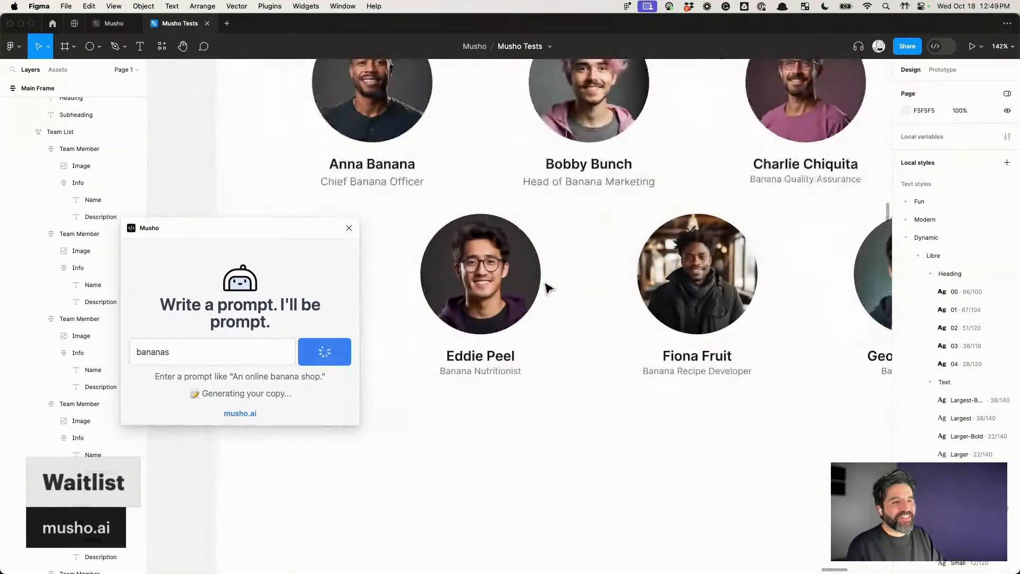
Step: Examine the image gallery, the call-to-action section and the footer of the generated Banana Bliss page
scroll(547, 287, "down", 10)
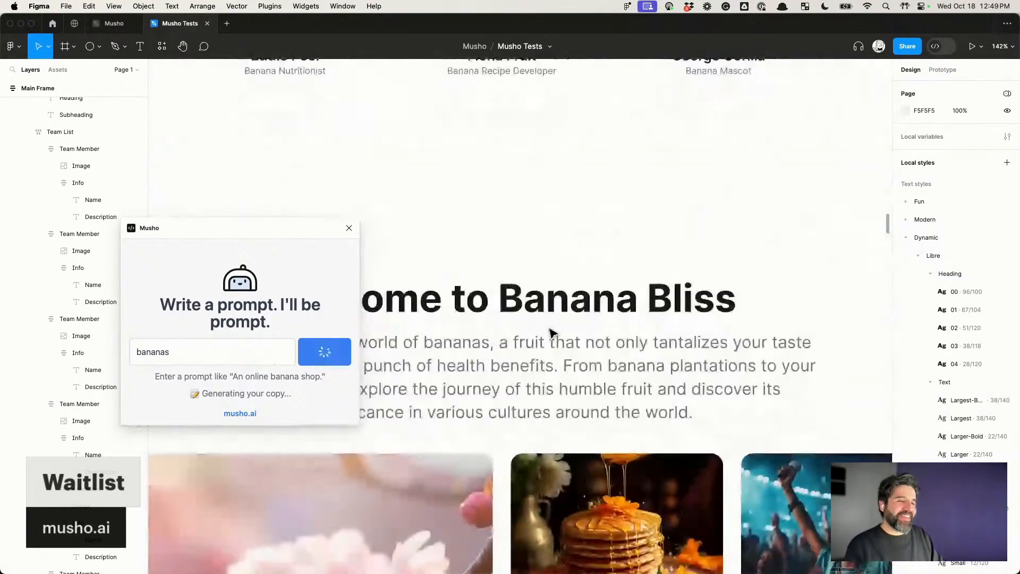
scroll(551, 333, "down", 5)
scroll(551, 333, "down", 8)
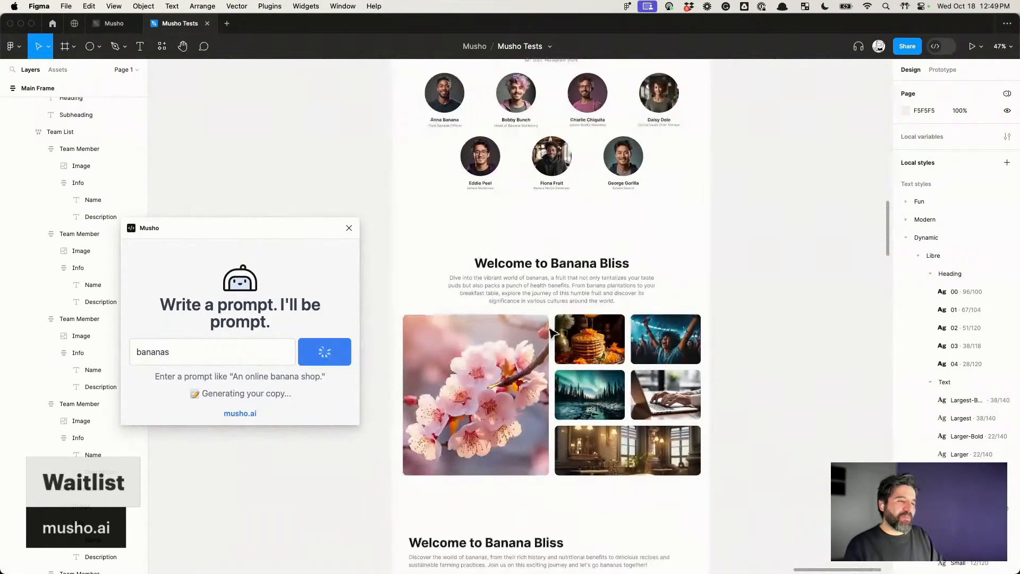
scroll(516, 386, "up", 4)
left_click(515, 386)
scroll(590, 426, "down", 5)
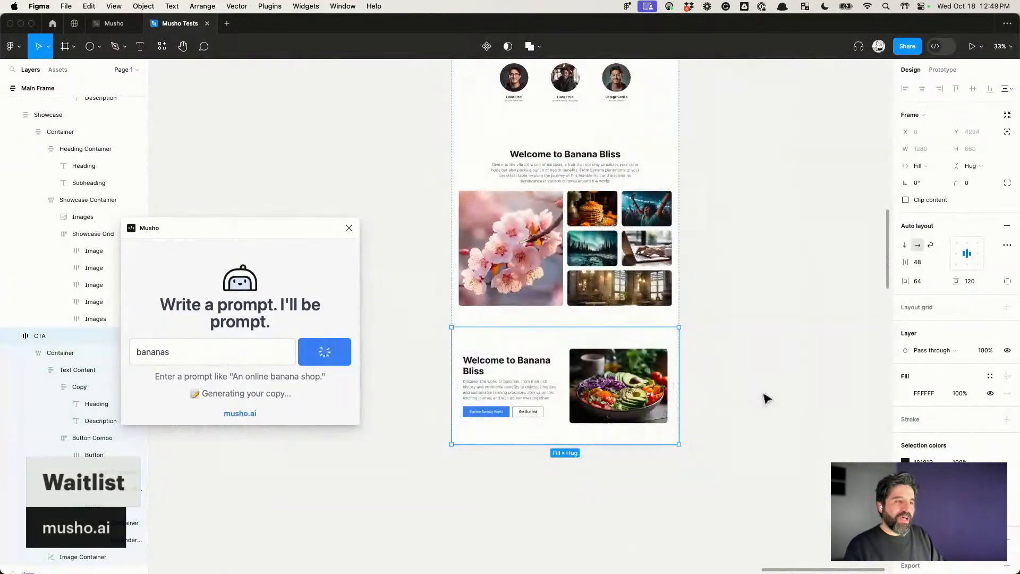
left_click(624, 462)
scroll(606, 466, "up", 10)
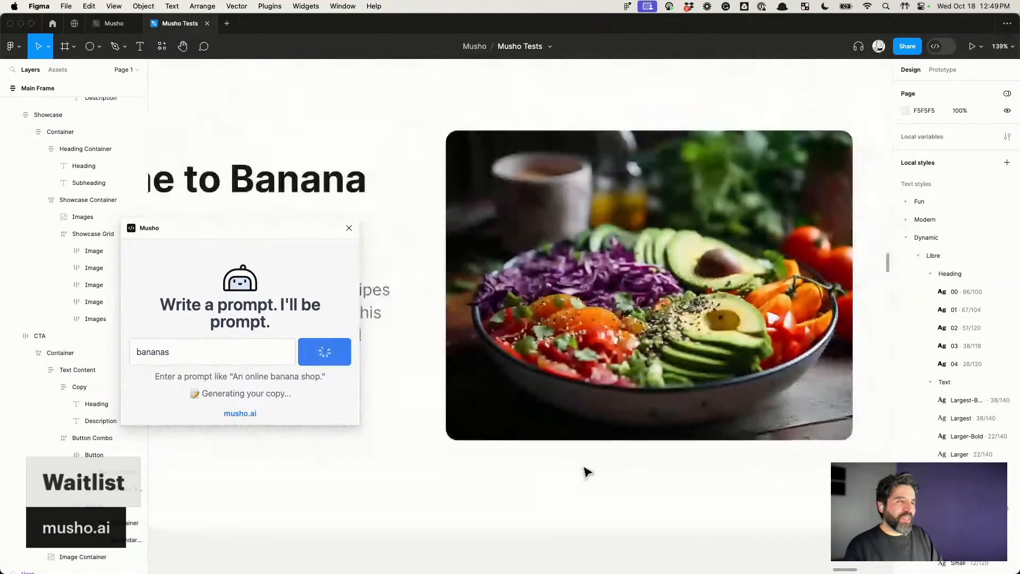
scroll(587, 471, "down", 3)
scroll(586, 472, "up", 3)
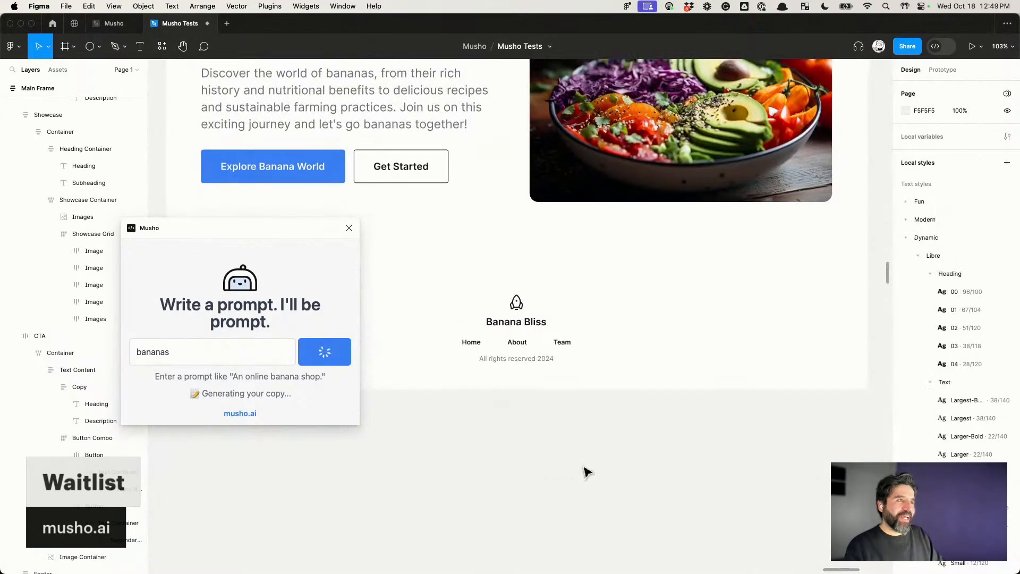
scroll(587, 472, "down", 5)
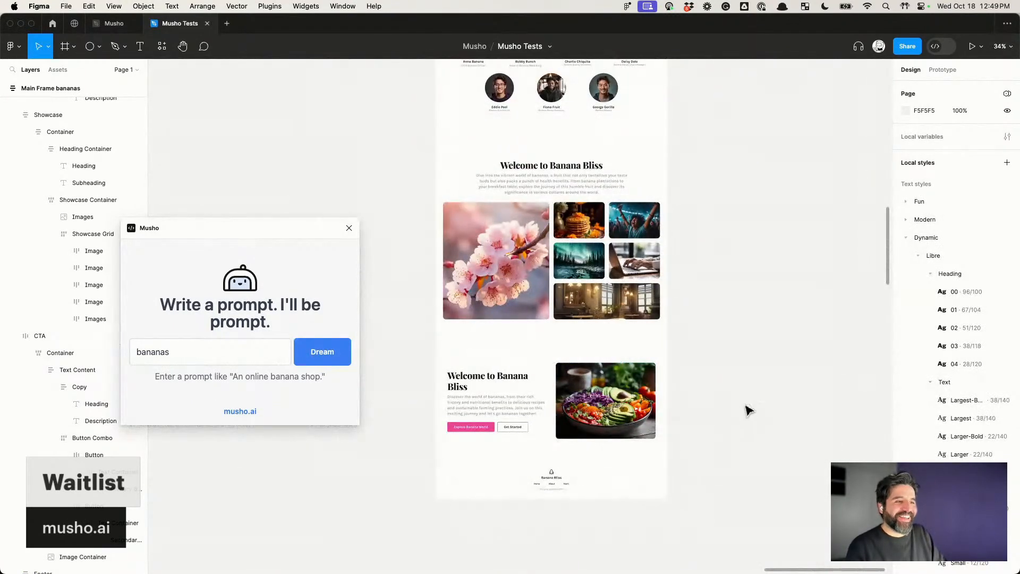
Step: Review the restyled bananas page from hero to footer, checking its fonts, colors and call-to-action section
scroll(749, 409, "up", 8)
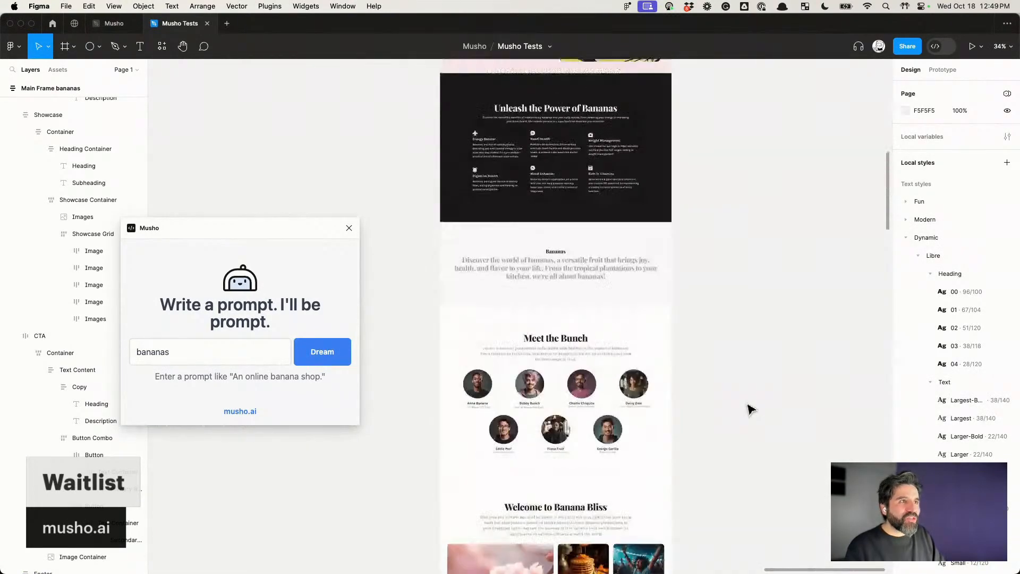
scroll(586, 249, "up", 3)
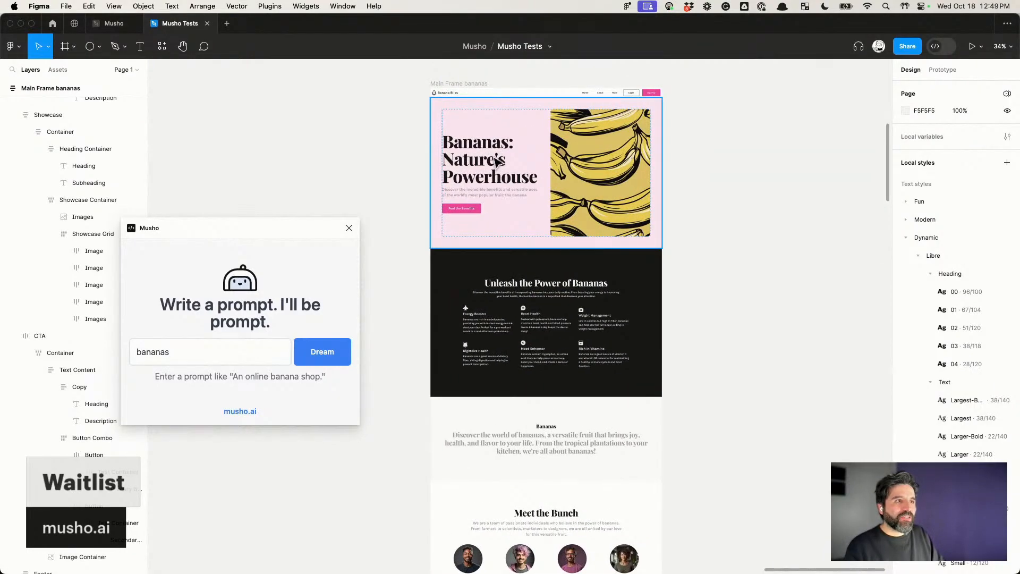
scroll(495, 160, "up", 5)
scroll(498, 162, "down", 4)
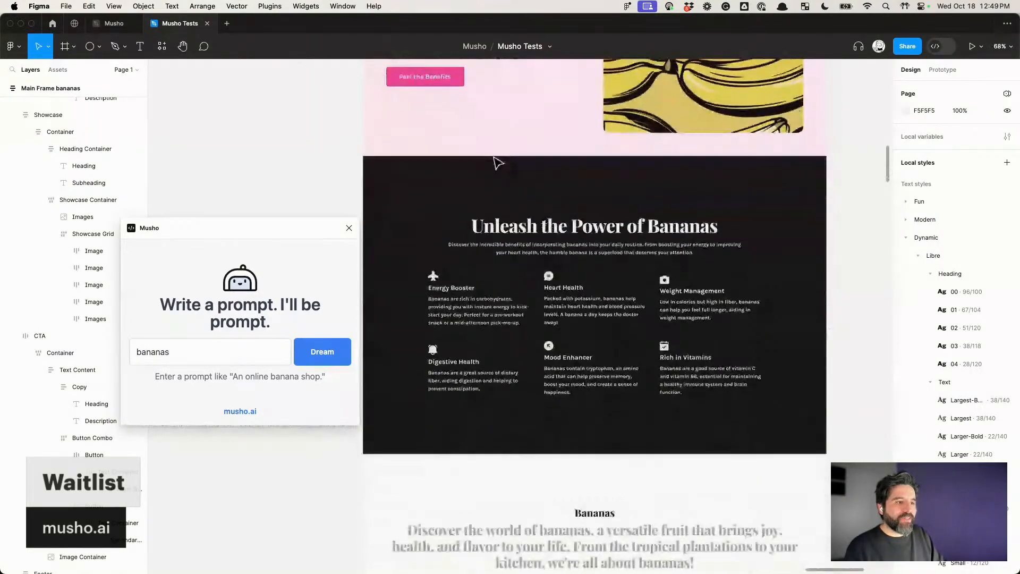
scroll(497, 162, "down", 10)
scroll(496, 162, "down", 11)
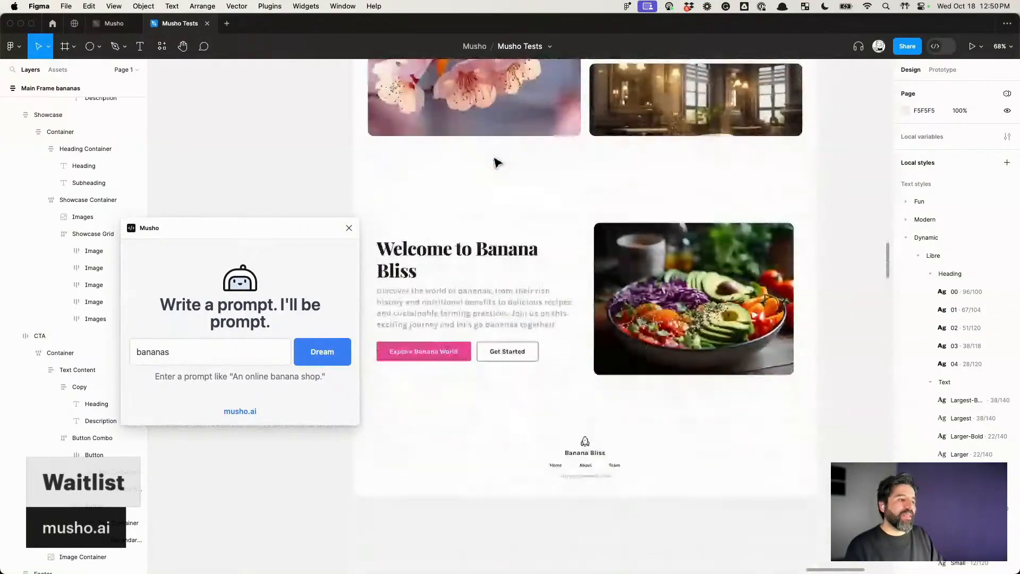
scroll(433, 299, "up", 4)
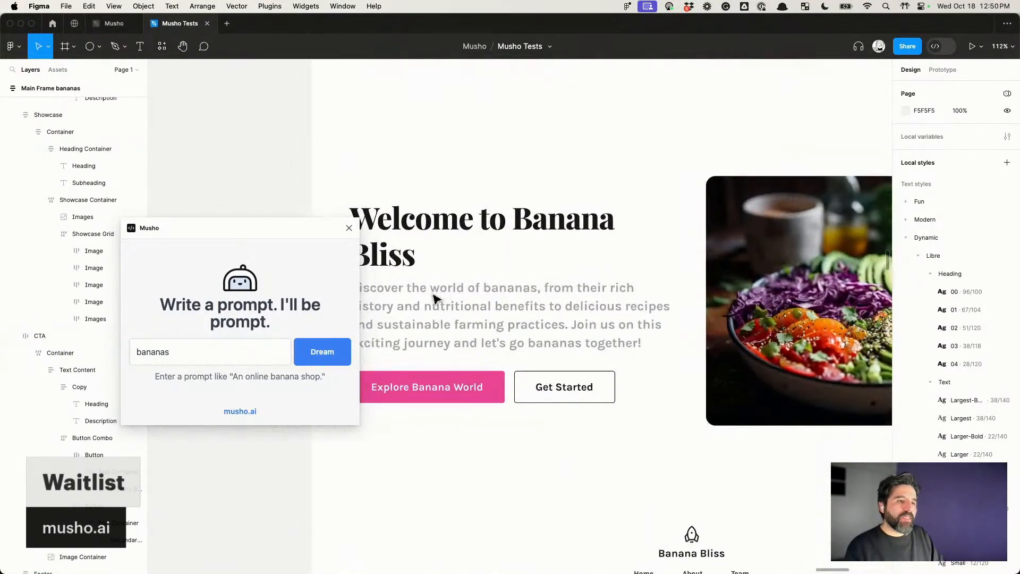
scroll(433, 299, "down", 5)
Step: Close the Musho plugin and launch the Musho (NEXT) development plugin in its place
left_click(350, 228)
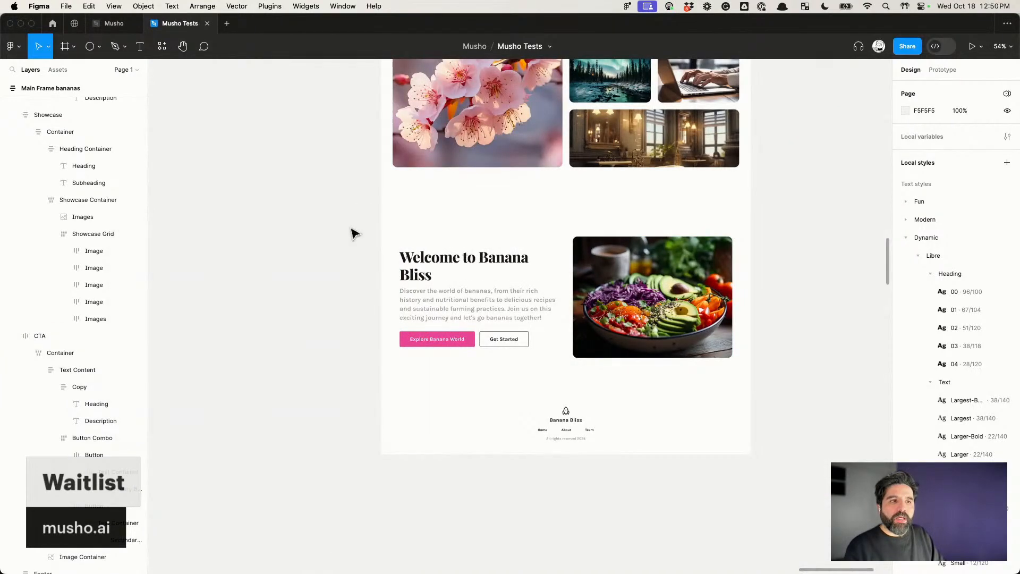
key("super+slash")
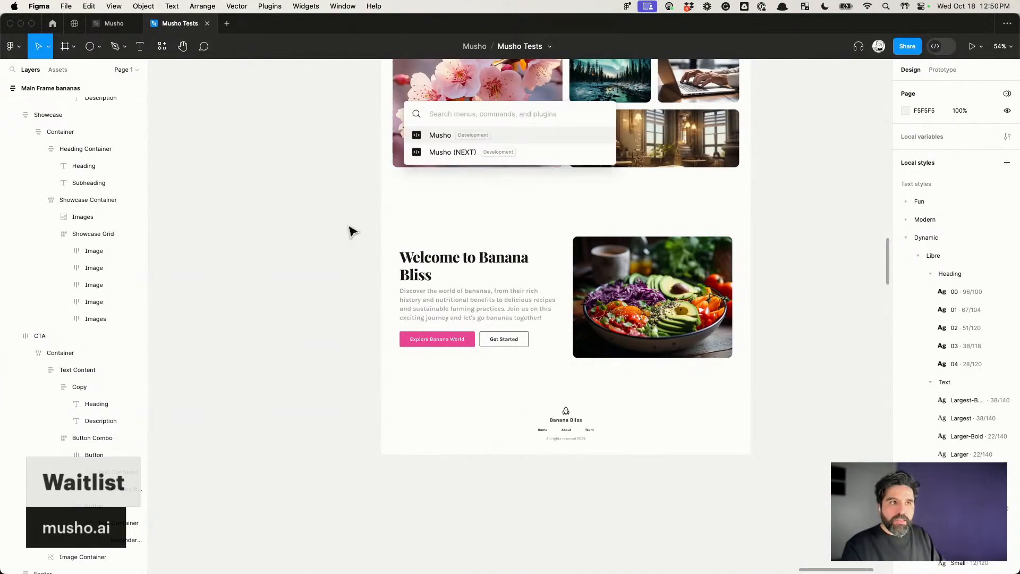
key("Down")
key("Return")
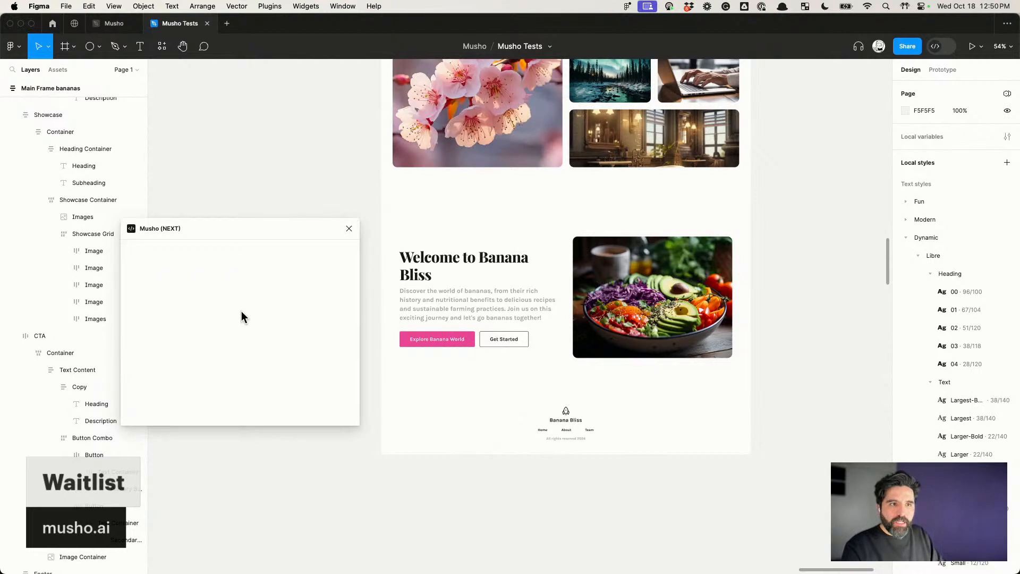
left_click(507, 322)
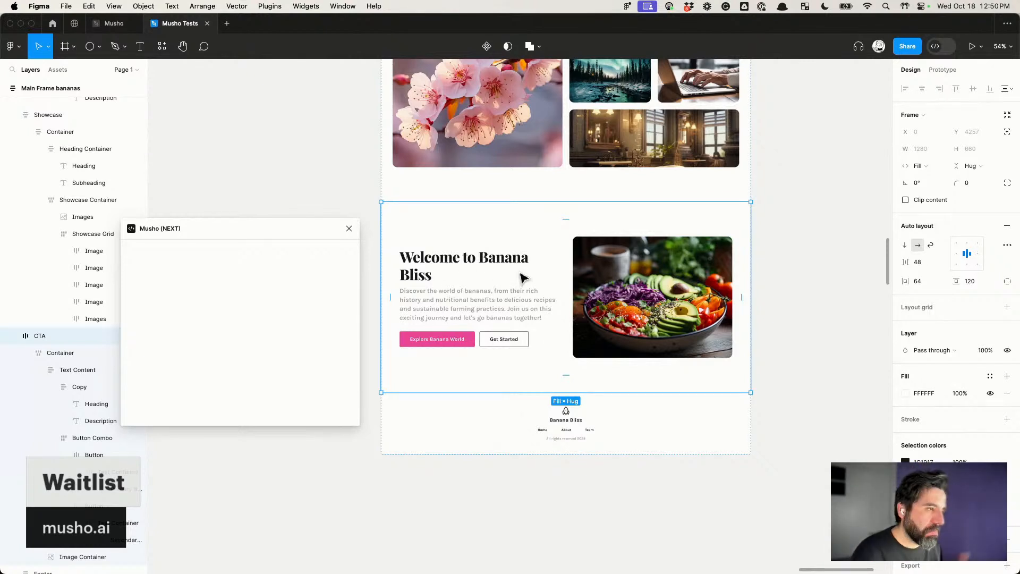
left_click(785, 272)
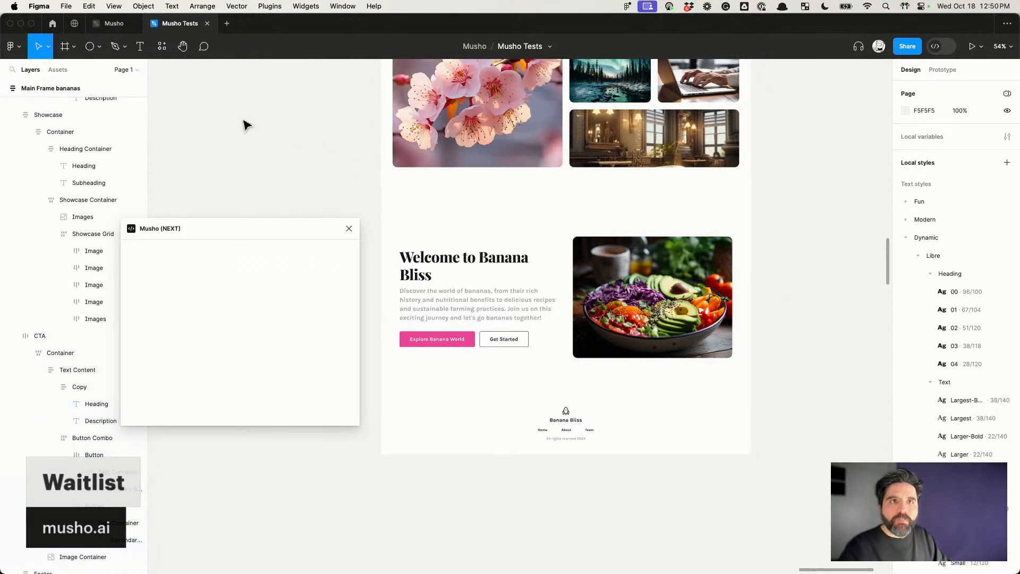
Step: Switch to the Musho file and examine the desktop and mobile wireframes of the hero with overlapping images
left_click(106, 30)
scroll(558, 300, "down", 3)
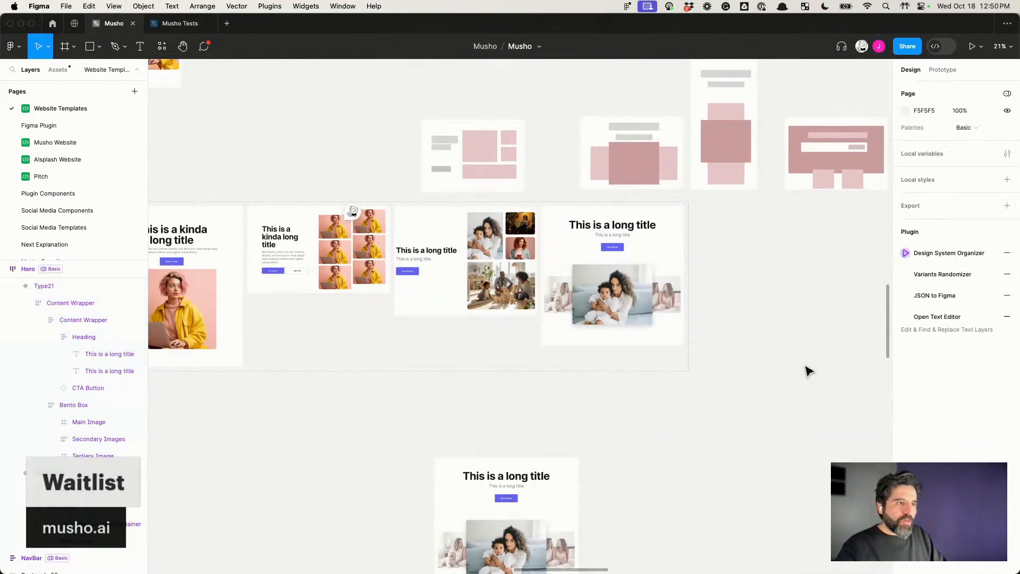
scroll(606, 154, "up", 5)
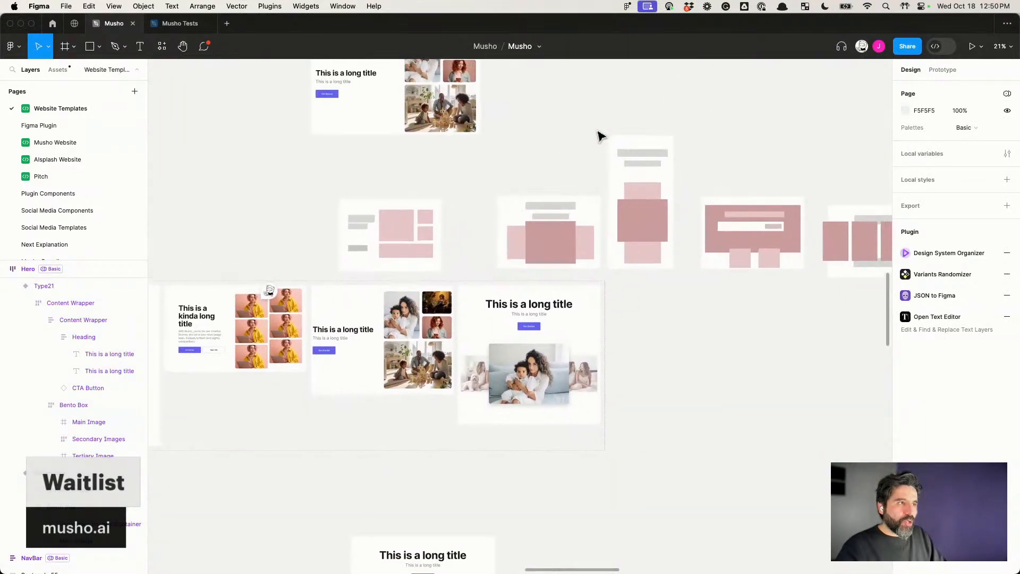
scroll(607, 181, "up", 3)
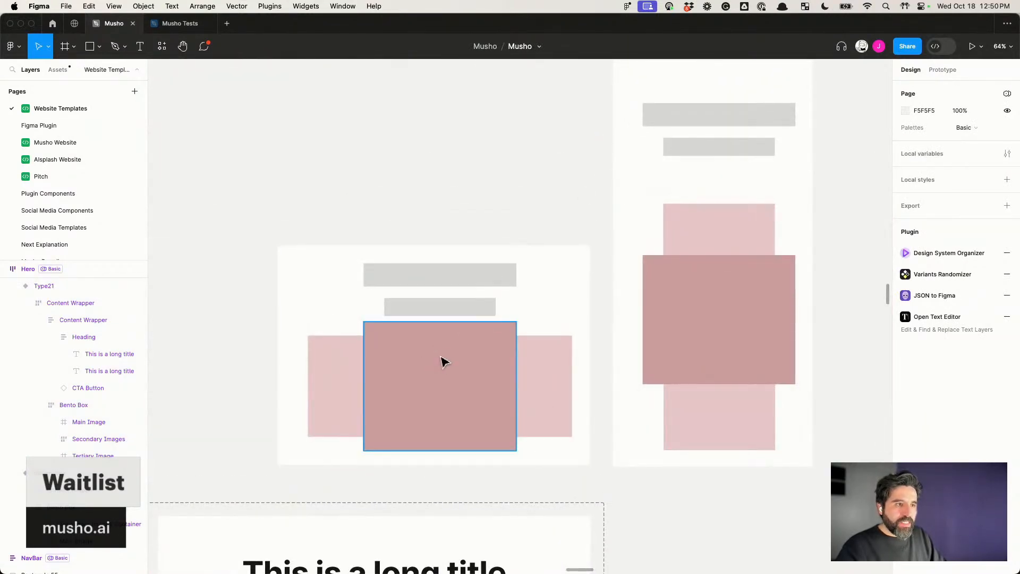
scroll(445, 361, "right", 4)
scroll(445, 362, "up", 2)
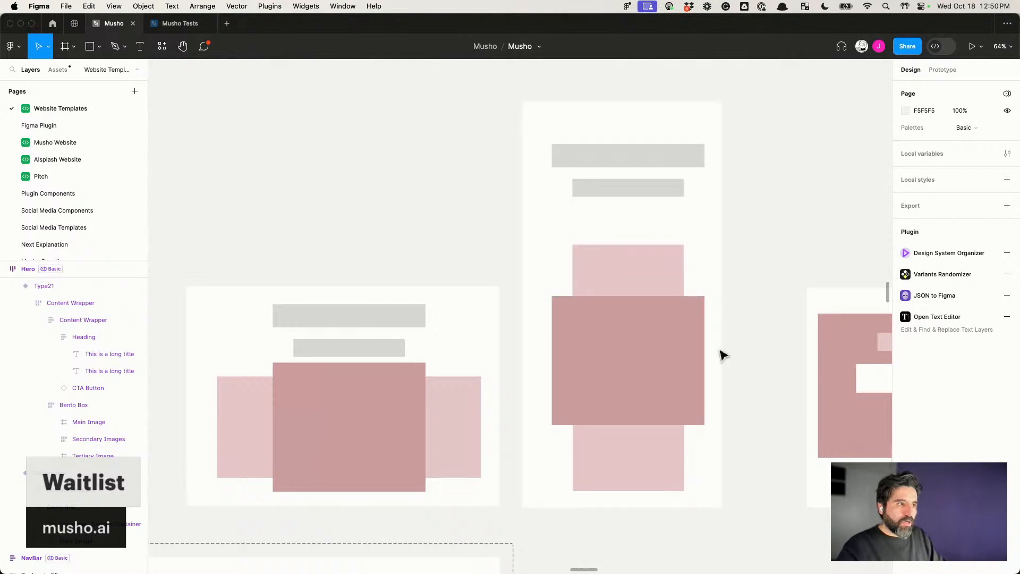
scroll(637, 435, "down", 8)
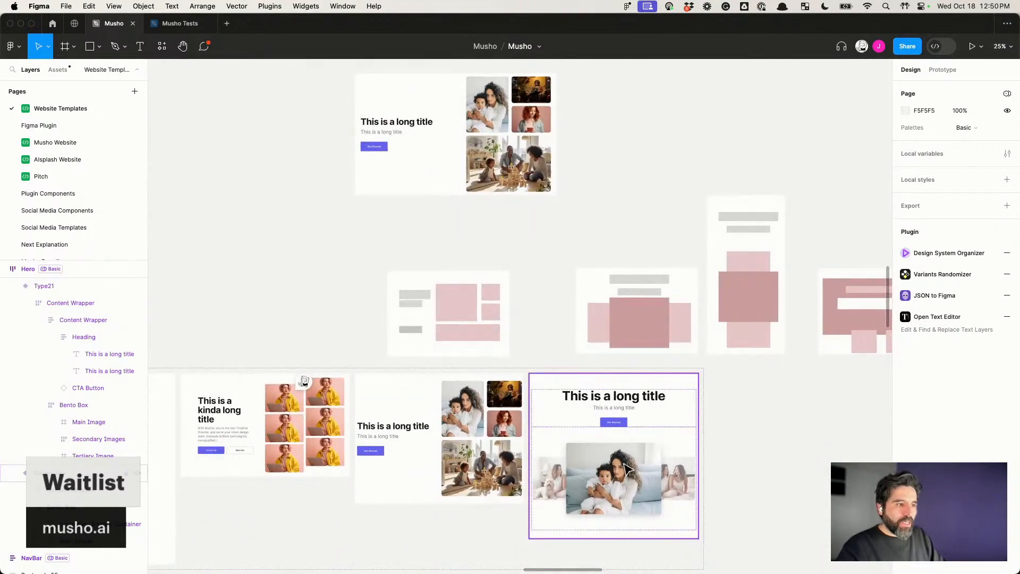
Step: Inspect the text and image frames of the Gallery Box hero variant and compare them with the wireframes above
scroll(627, 467, "up", 5)
left_click(643, 364)
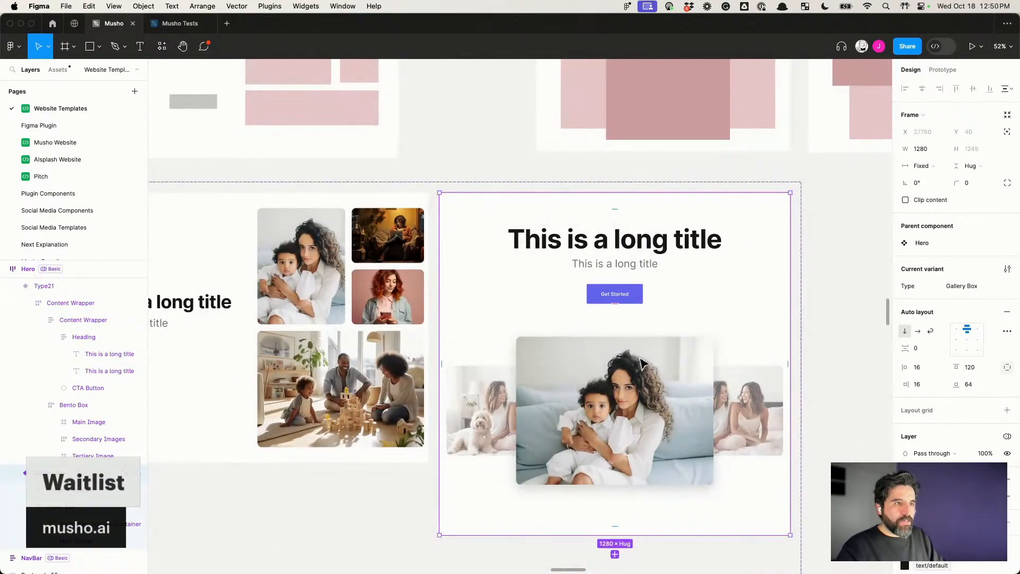
scroll(643, 364, "right", 2)
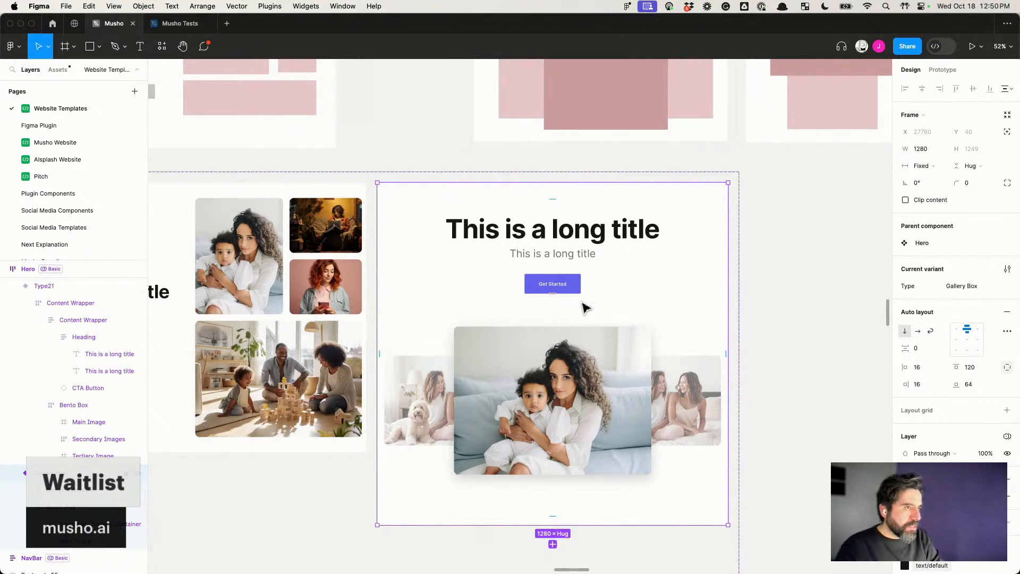
scroll(659, 348, "down", 2)
scroll(658, 348, "left", 1)
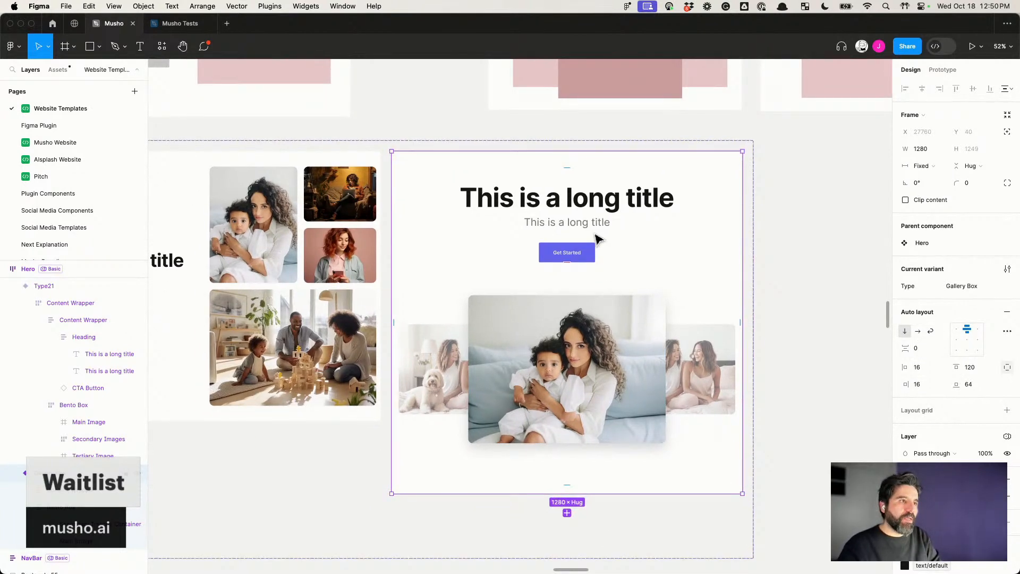
double_click(592, 236)
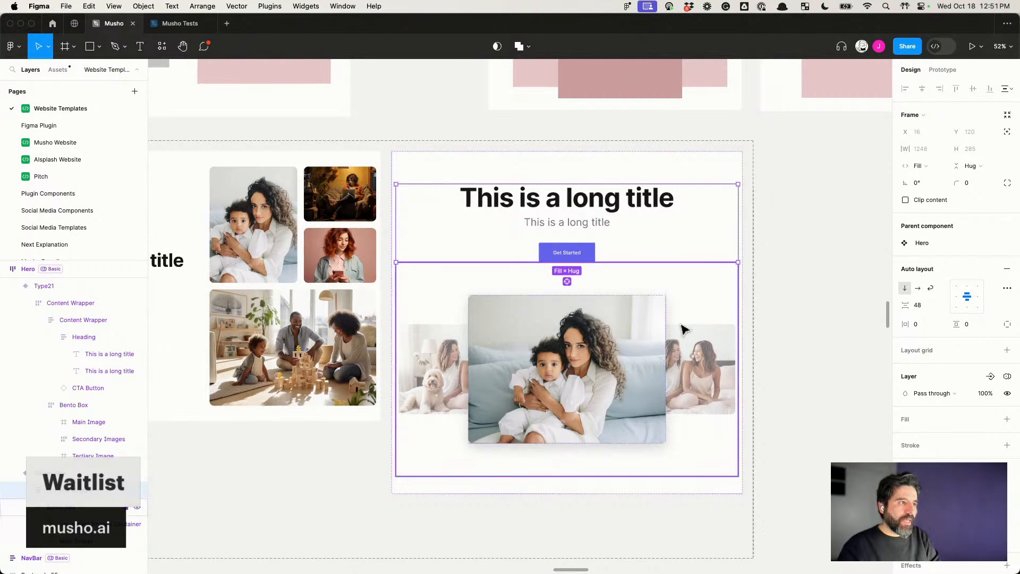
left_click(657, 338)
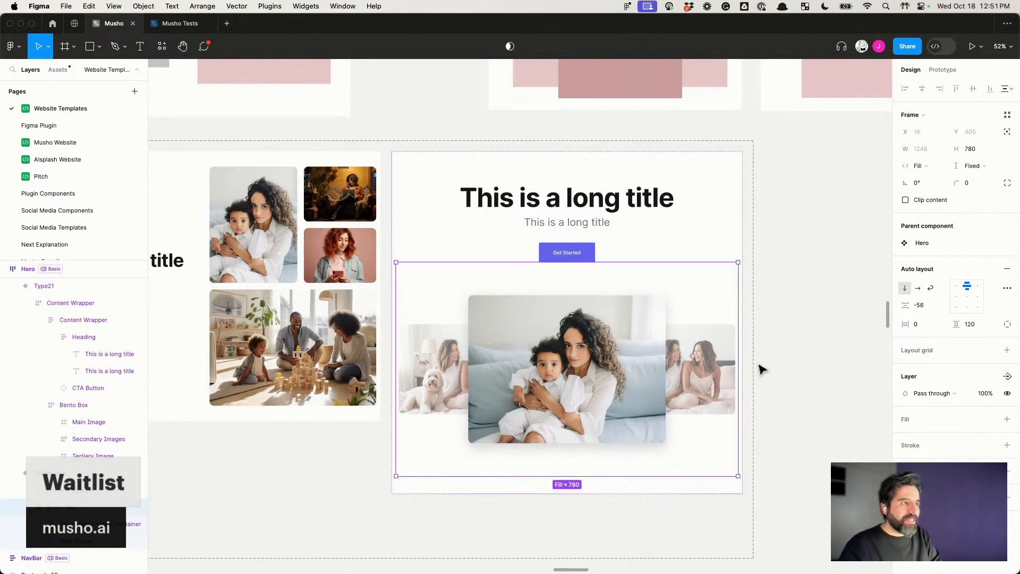
scroll(606, 377, "down", 3)
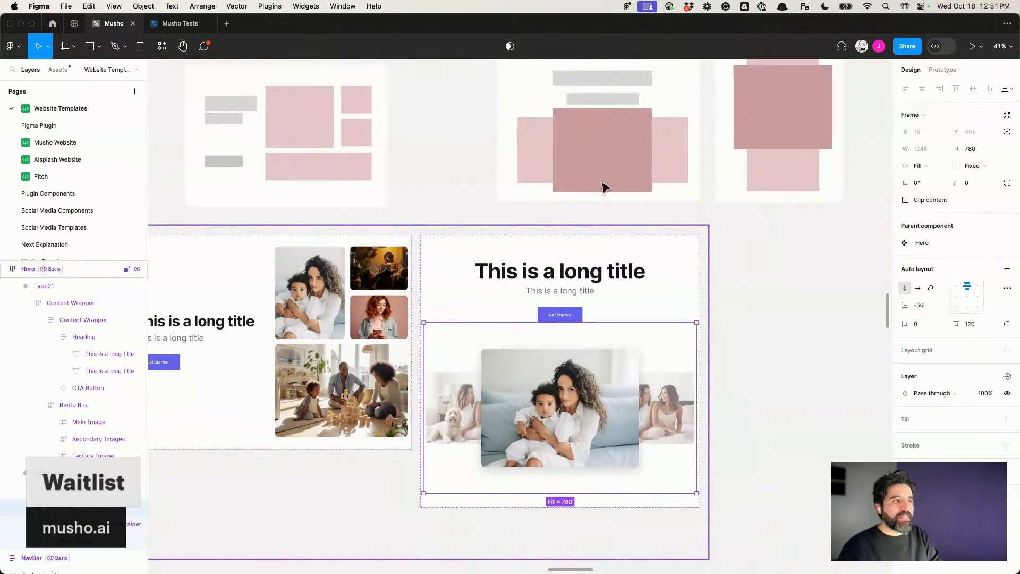
scroll(806, 127, "up", 1)
scroll(732, 440, "down", 1)
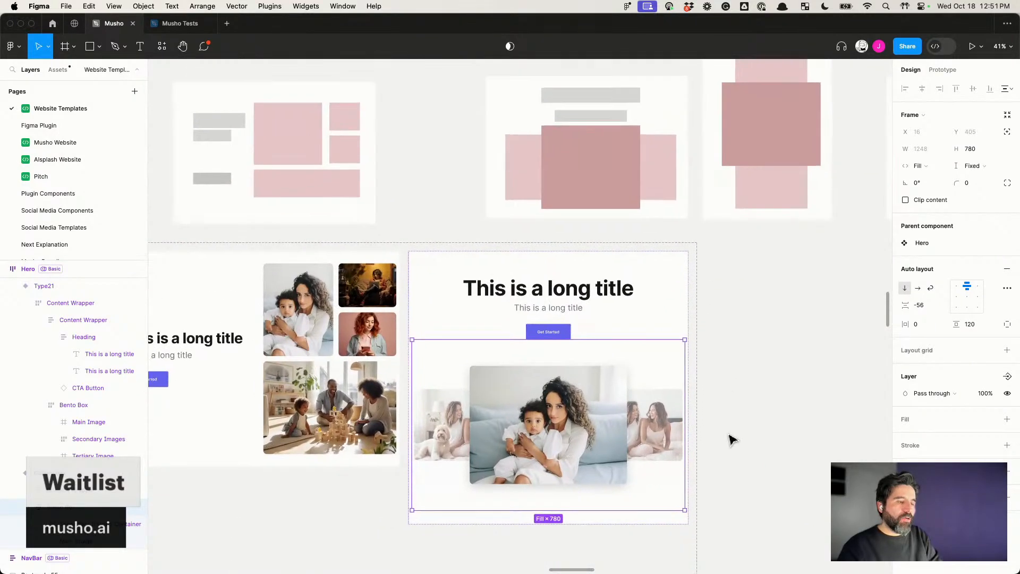
scroll(557, 404, "up", 5)
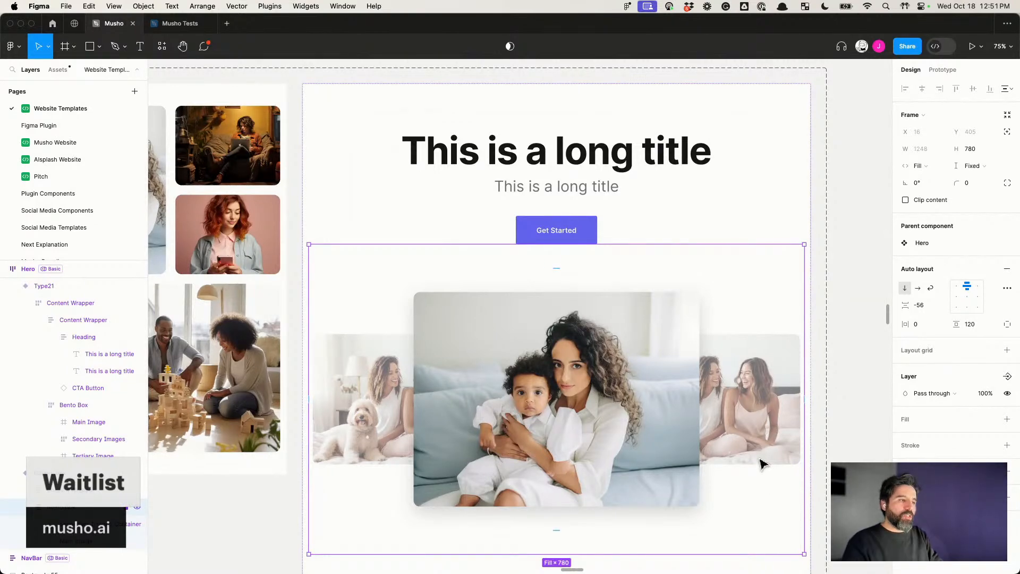
scroll(762, 464, "down", 5)
scroll(763, 463, "right", 3)
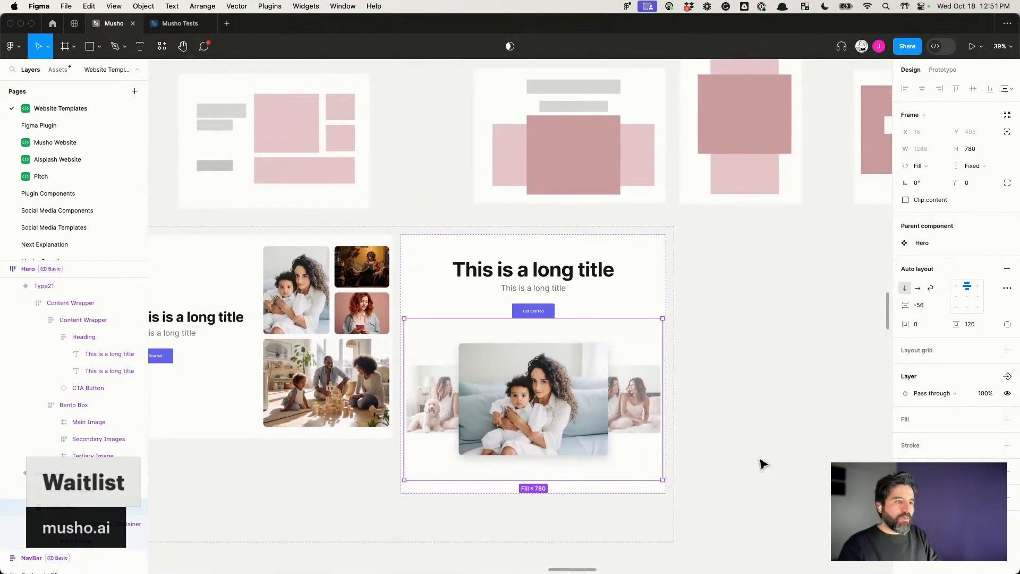
Step: Place a copy of the Gallery Box variant's Bento Box on the empty canvas beside the Hero component set
scroll(762, 464, "right", 6)
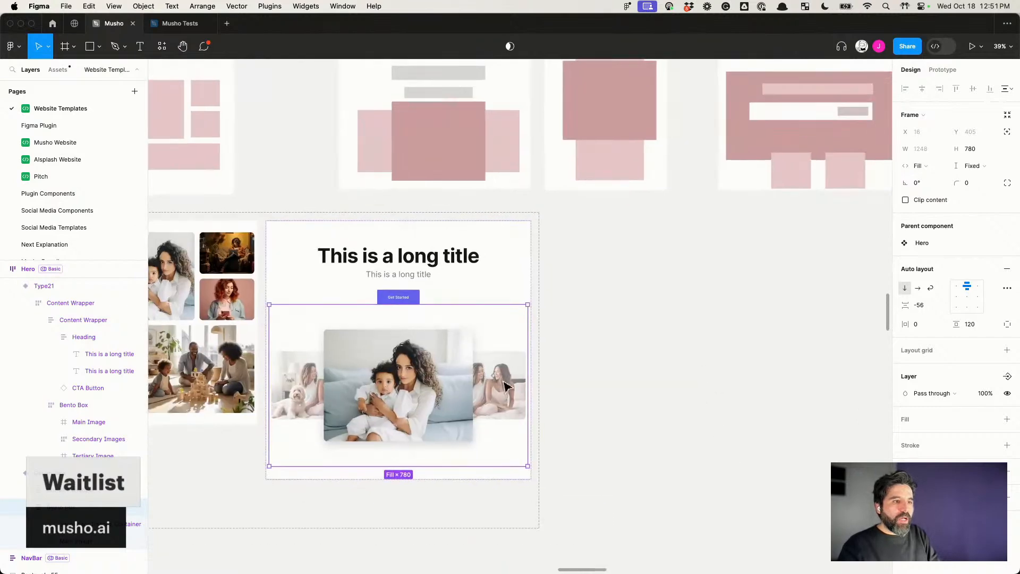
left_click_drag(431, 359, 767, 362)
scroll(672, 253, "right", 3)
scroll(672, 253, "down", 1)
scroll(672, 253, "right", 1)
Step: Ungroup the Secondary Images Container inside the copied Bento Box and select the secondary image of the two women
left_click(709, 356)
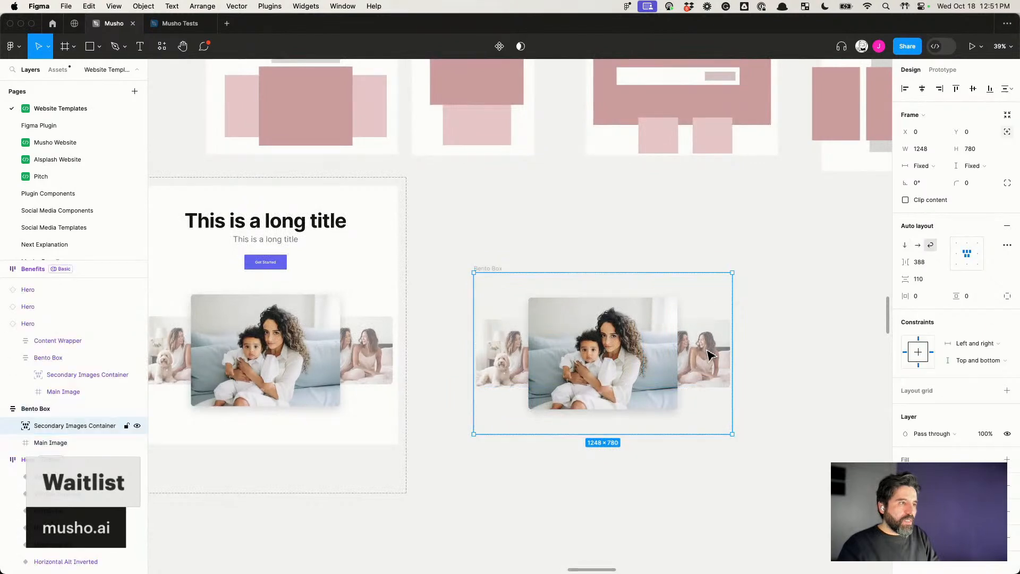
left_click(799, 323)
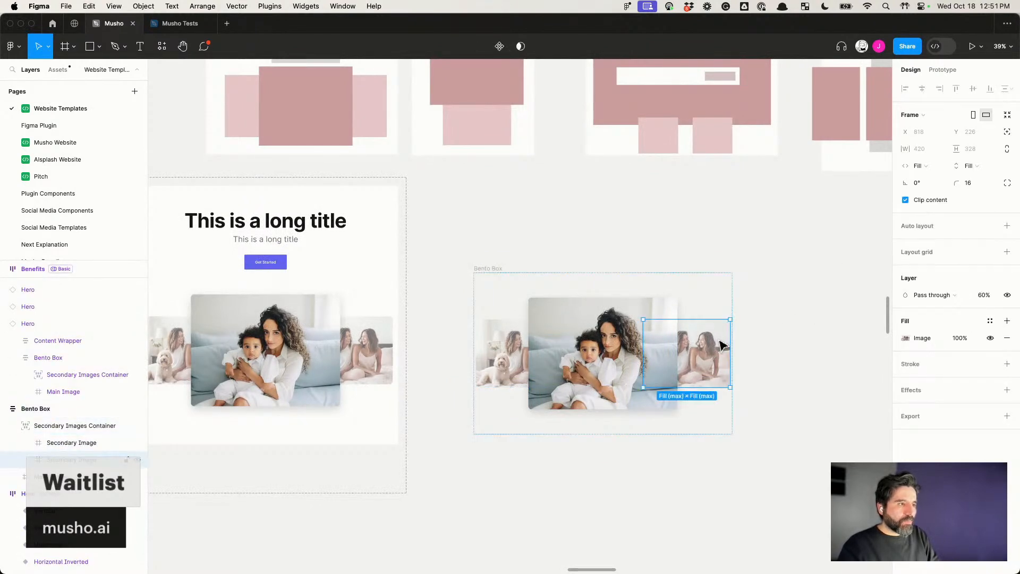
left_click(724, 346)
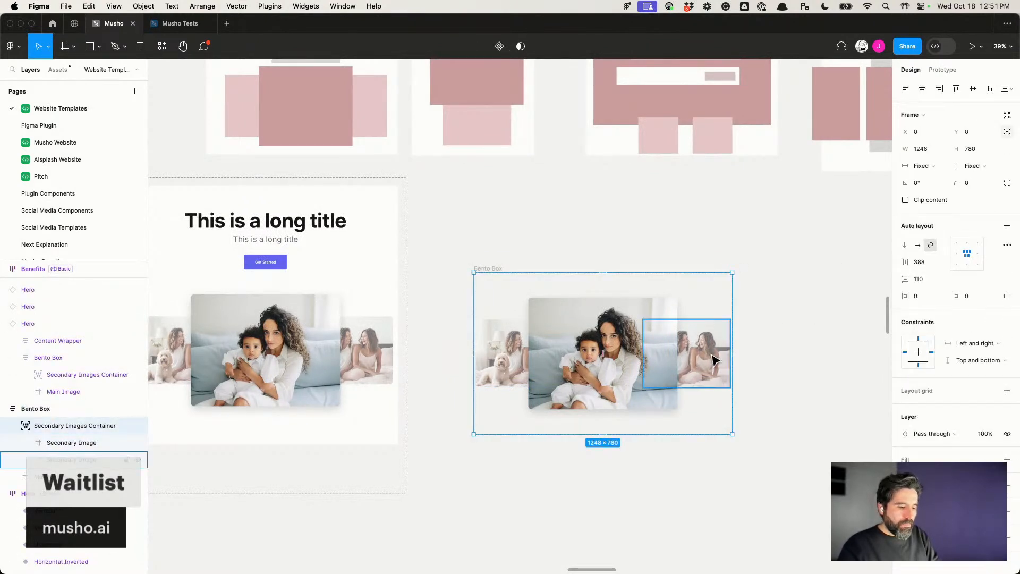
key("Return")
left_click(794, 359)
left_click(656, 345)
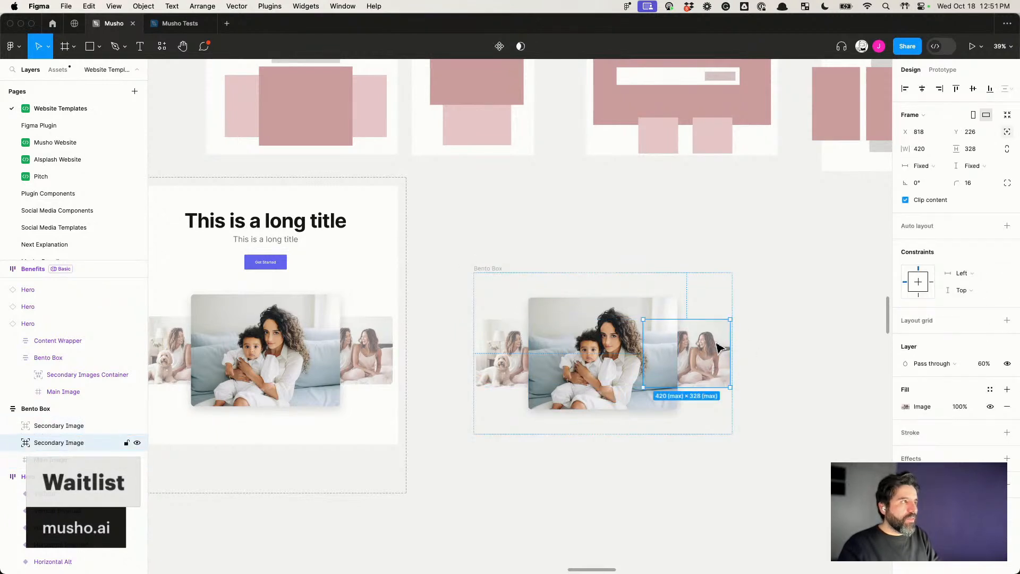
Step: Turn off absolute positioning for both secondary images in the copied Bento Box so they join its auto layout
left_click(690, 378)
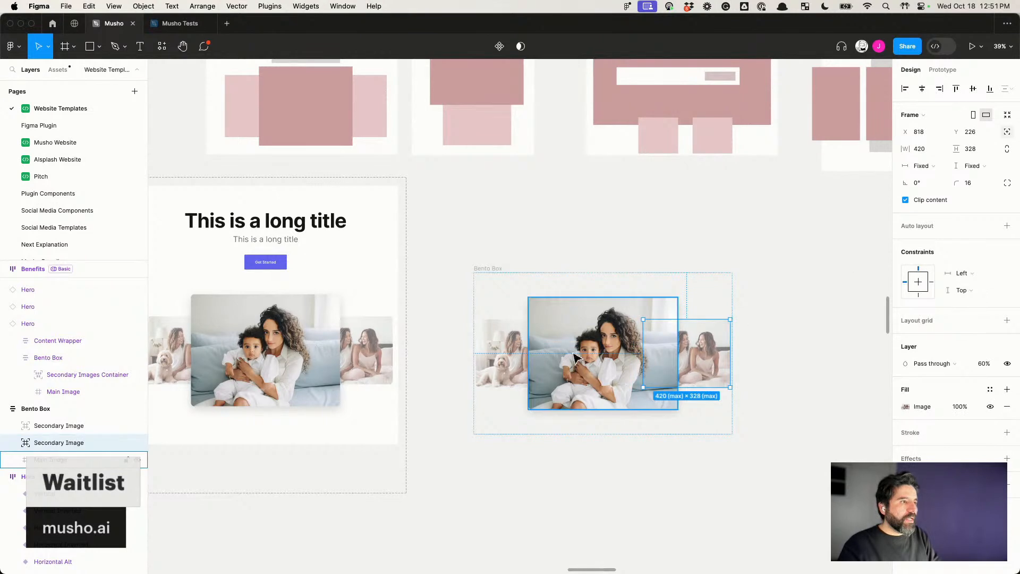
left_click(501, 355, "shift")
left_click(1007, 131)
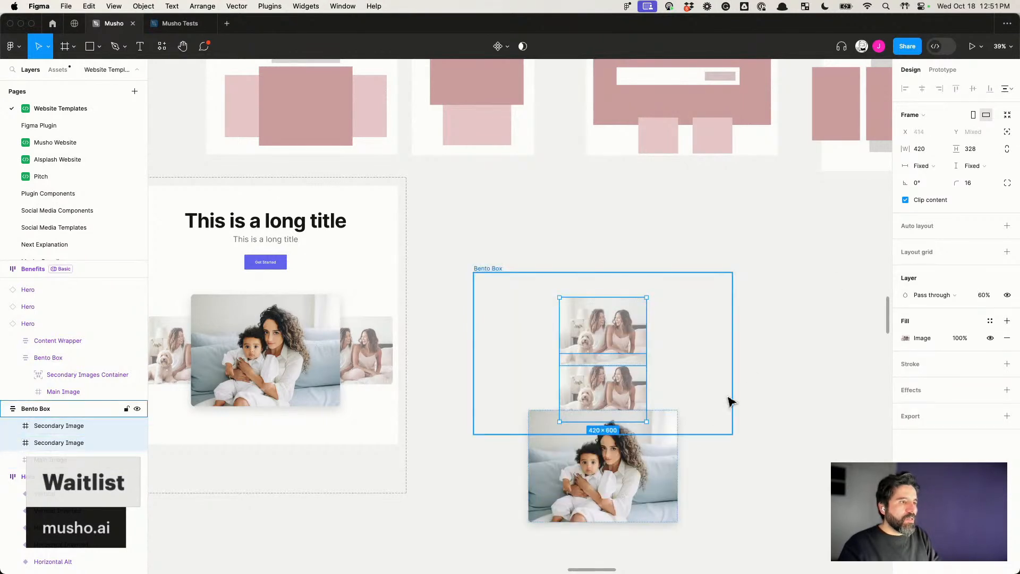
Step: Set the copied Bento Box's auto layout to wrap and move the main image between the two secondary images
left_click(758, 367)
scroll(547, 340, "down", 1)
left_click(547, 340)
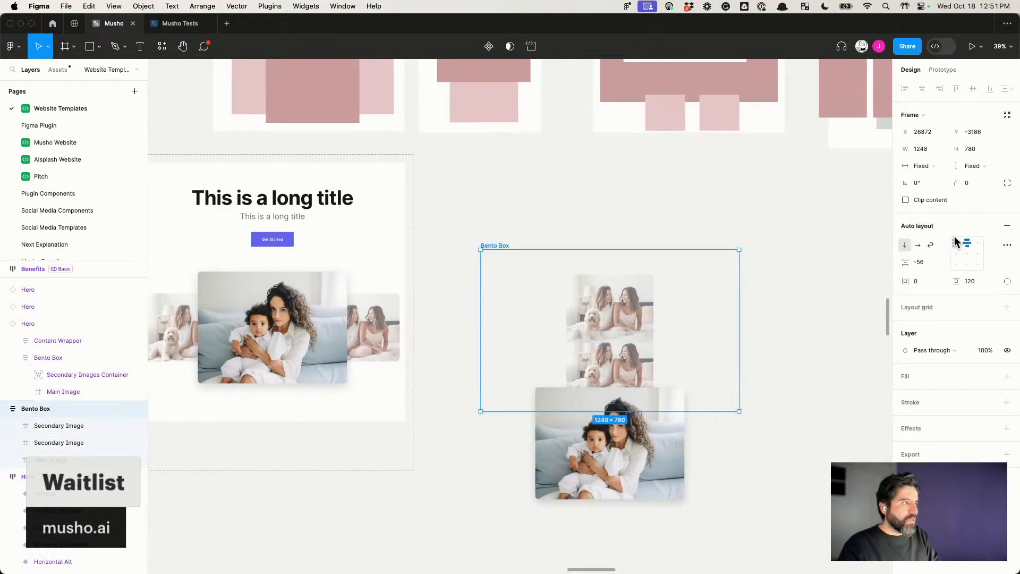
left_click(931, 245)
left_click(689, 352)
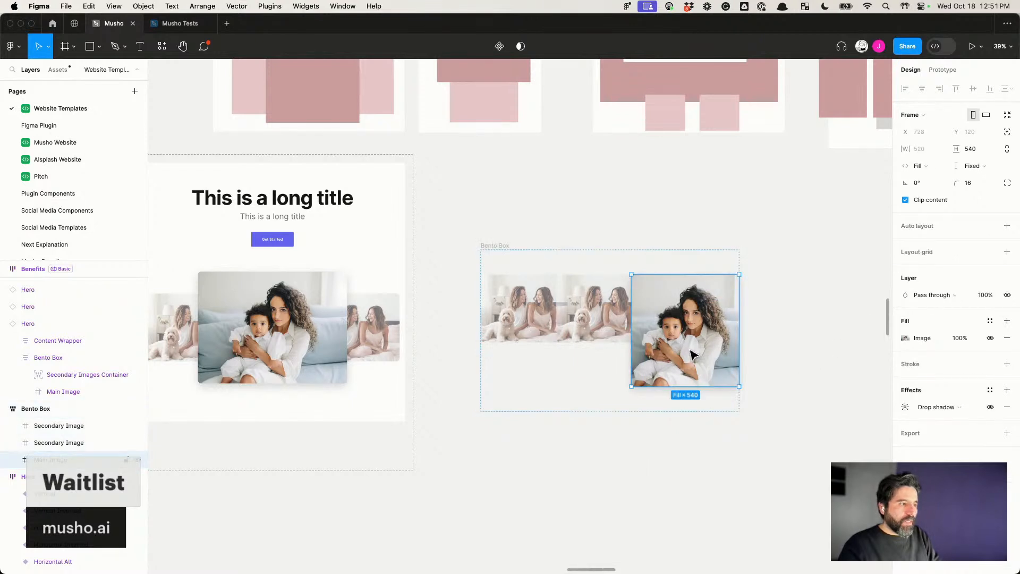
key("Left")
left_click(679, 481)
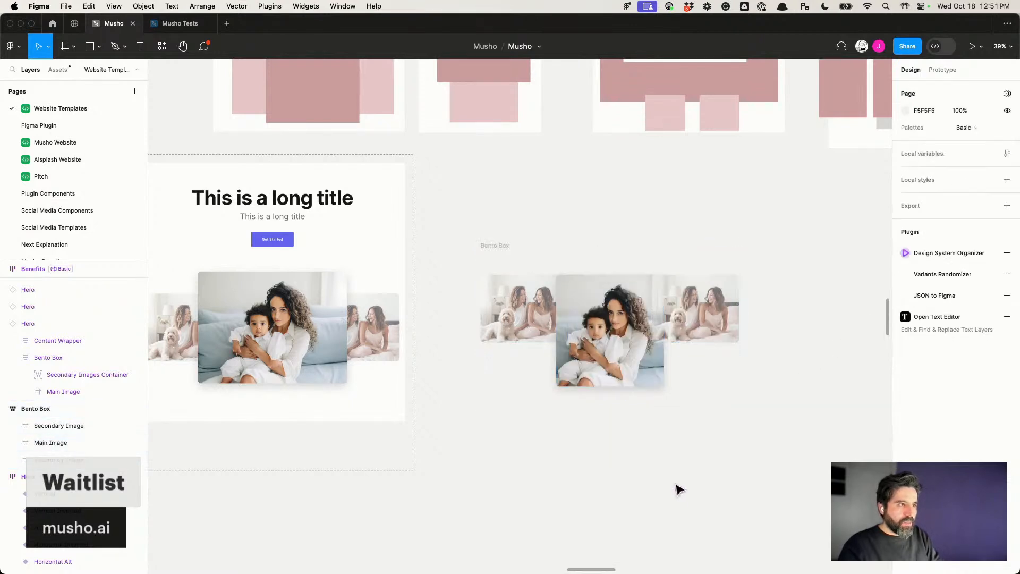
Step: Align the contents of the copied Bento Box to the centre both horizontally and vertically
left_click(556, 255)
left_click(968, 256)
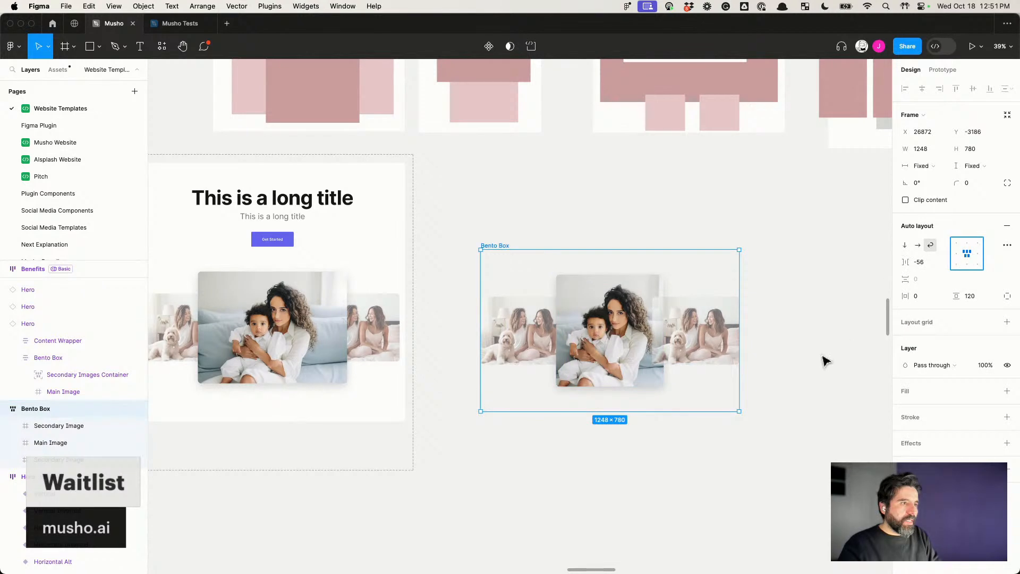
left_click(816, 376)
Step: Add a black inside stroke 17 thick to all three images in the copied Bento Box
left_click(677, 346)
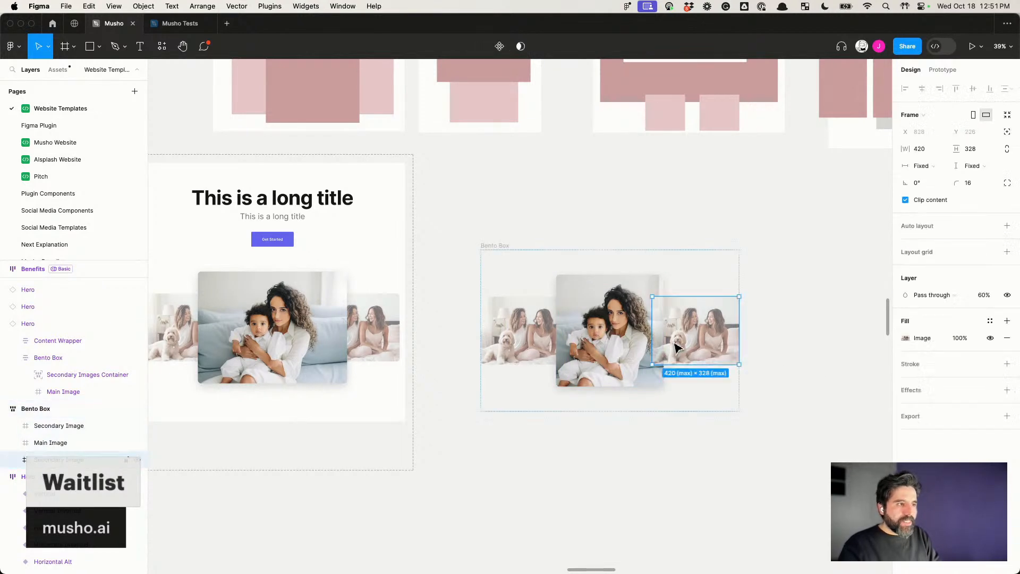
left_click(626, 335, "shift")
left_click(527, 326, "shift")
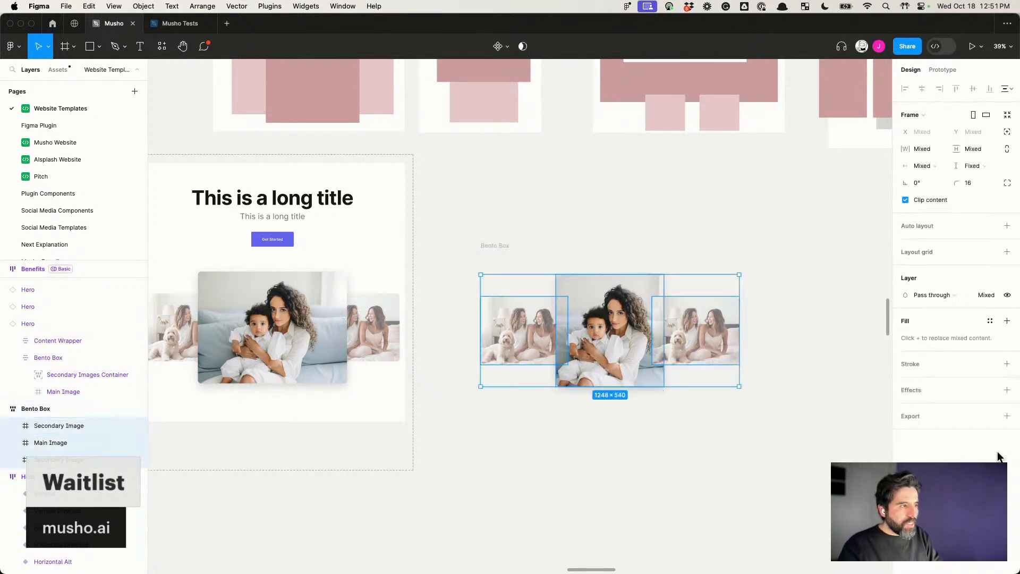
left_click(1007, 364)
left_click(965, 400)
key("shift+Up")
key("shift+Up")
left_click(841, 426)
scroll(797, 415, "up", 1)
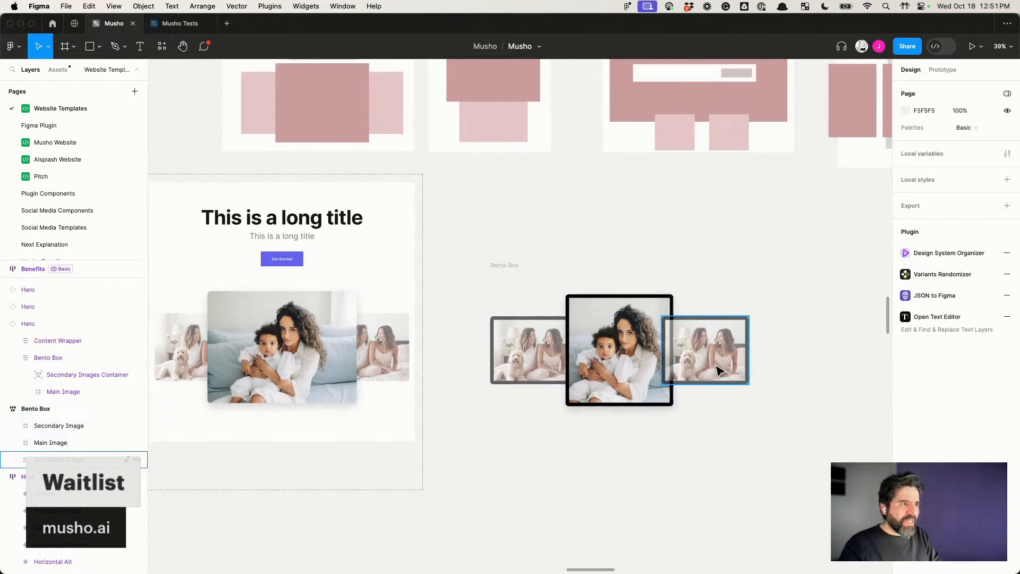
Step: Set the opacity of the right secondary image in the copied Bento Box to 100%
left_click(717, 368)
left_click(985, 295)
type("100")
key("Return")
left_click(755, 478)
Step: Compare the stacking of the copied Bento Box's outlined images with the mobile wireframe's overlapping rectangles
scroll(754, 478, "up", 3)
scroll(754, 478, "left", 1)
left_click(526, 215)
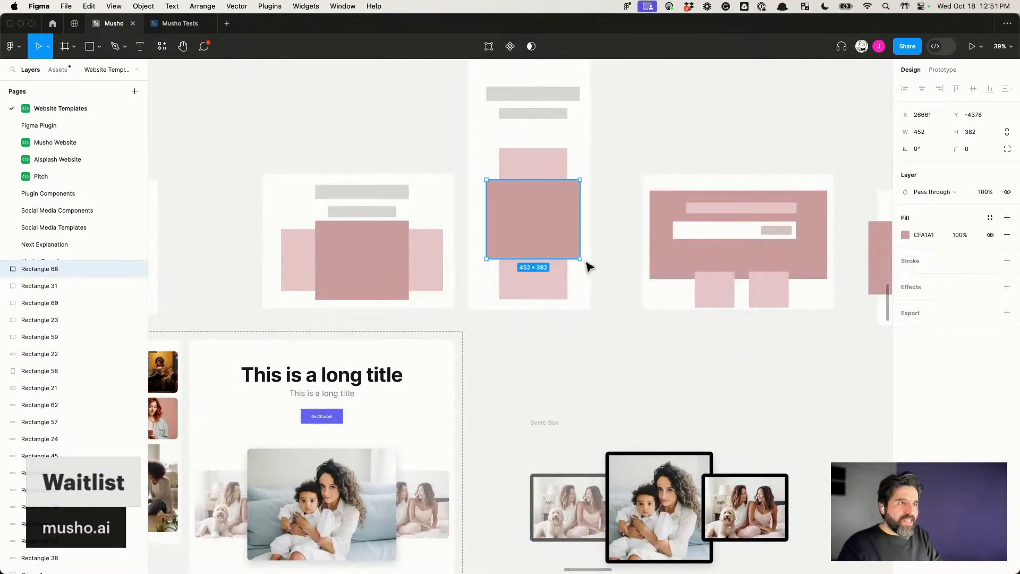
scroll(606, 234, "down", 3)
left_click(675, 398)
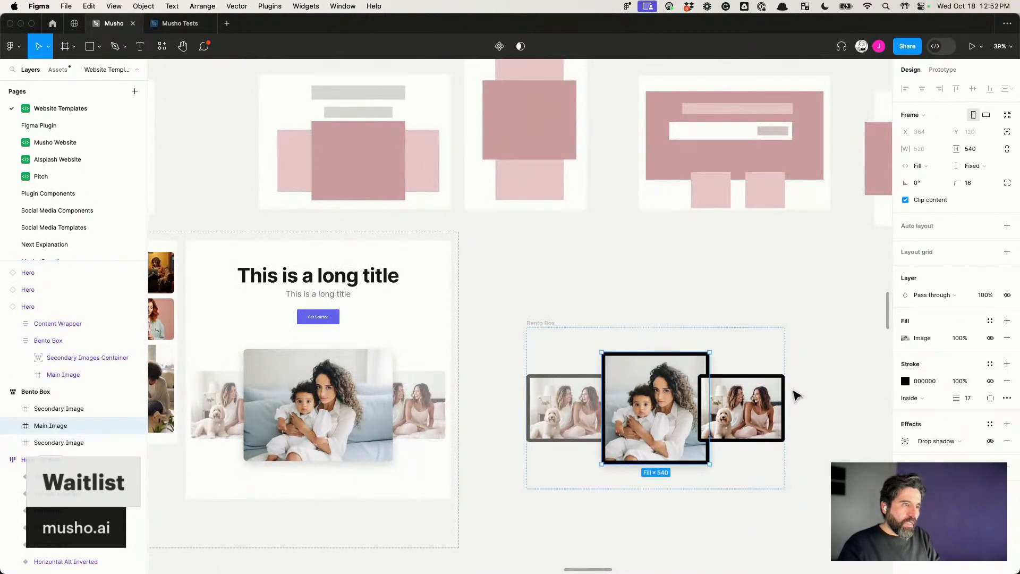
left_click(826, 378)
scroll(825, 379, "down", 2)
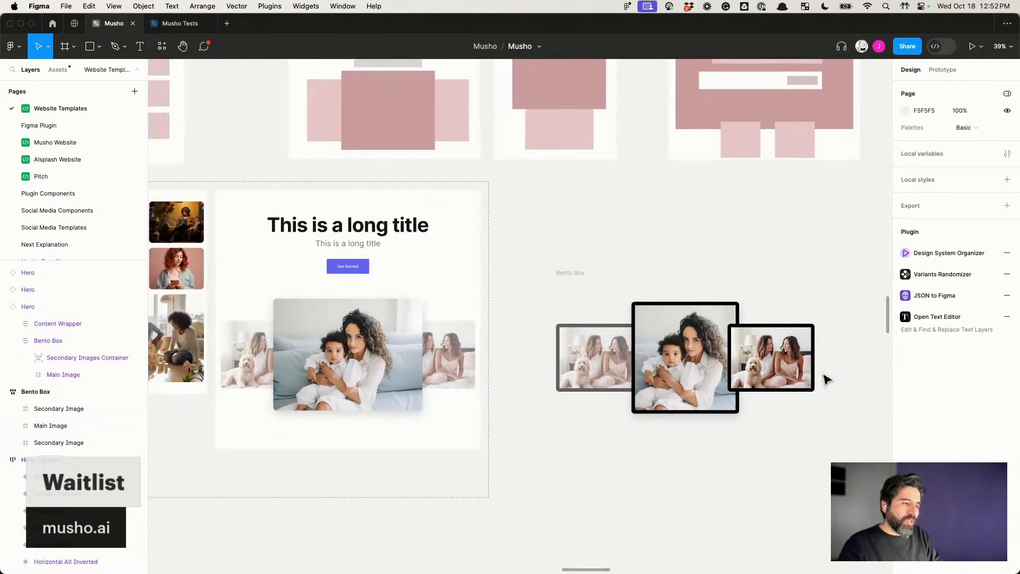
left_click(773, 363)
left_click(658, 510)
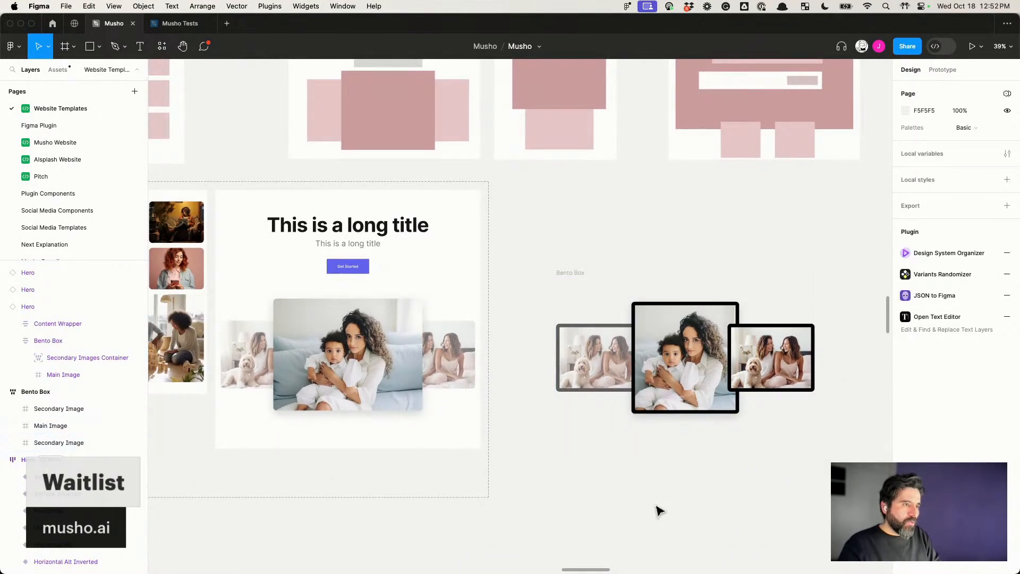
Step: Widen the copied Bento Box to 1468 and check the right secondary image's overlap with the main image
left_click(582, 282)
left_click_drag(815, 357, 859, 351)
left_click(810, 361)
left_click(597, 367)
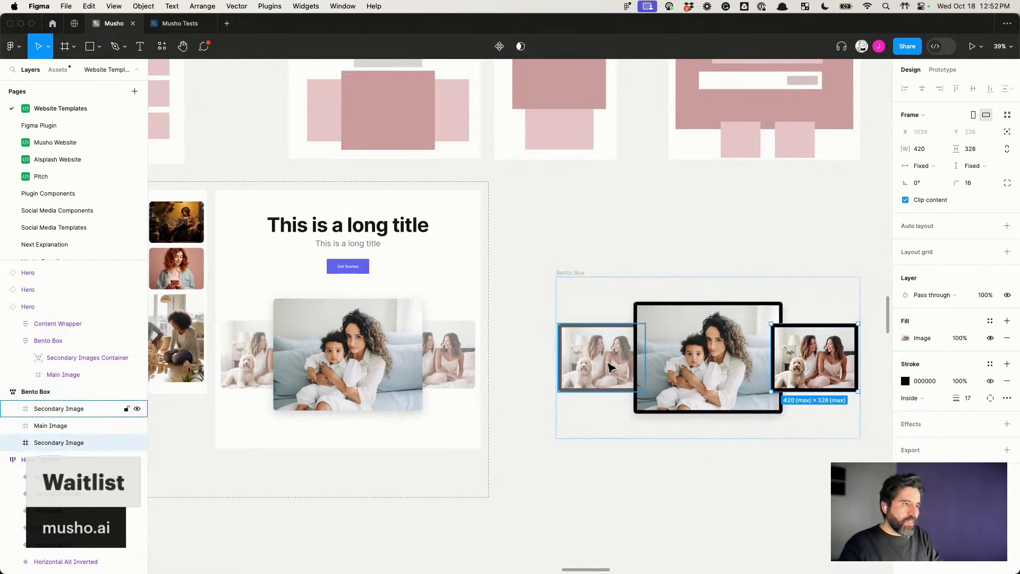
Step: Set the copied Bento Box's canvas stacking to First on top and check how the left and main images overlap
left_click(579, 272)
left_click(1007, 246)
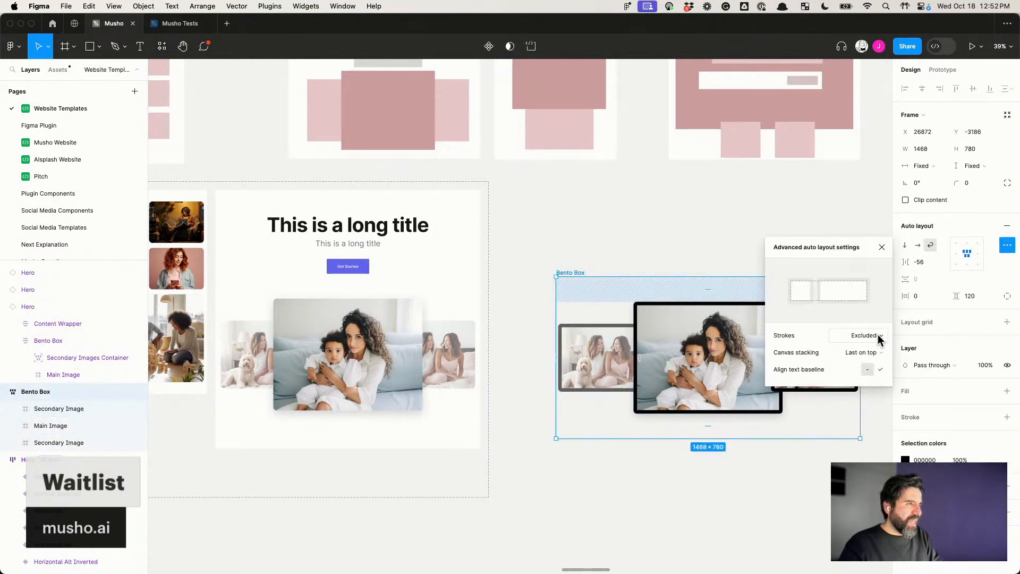
left_click(876, 355)
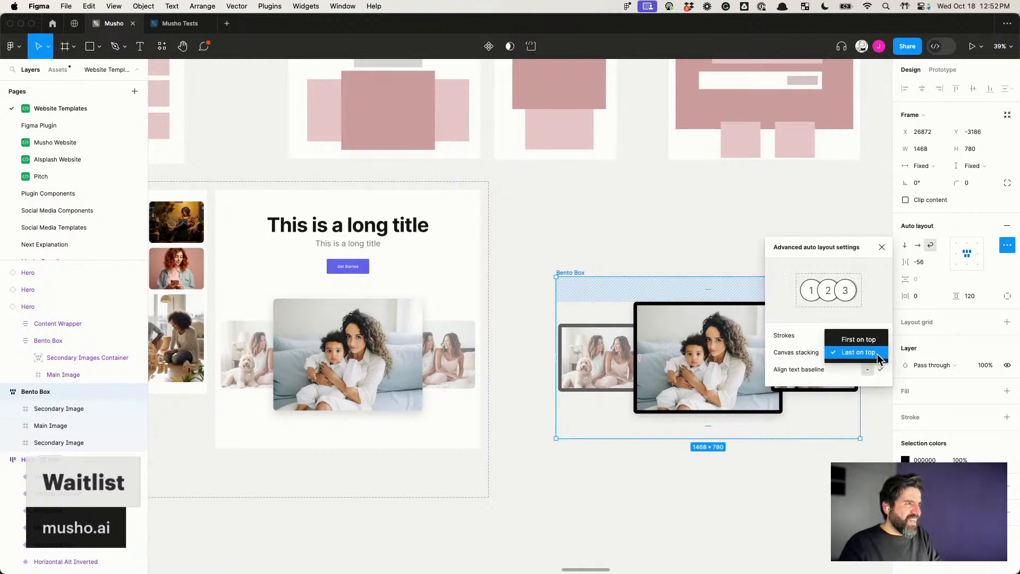
left_click(876, 341)
left_click(685, 287)
left_click(611, 364)
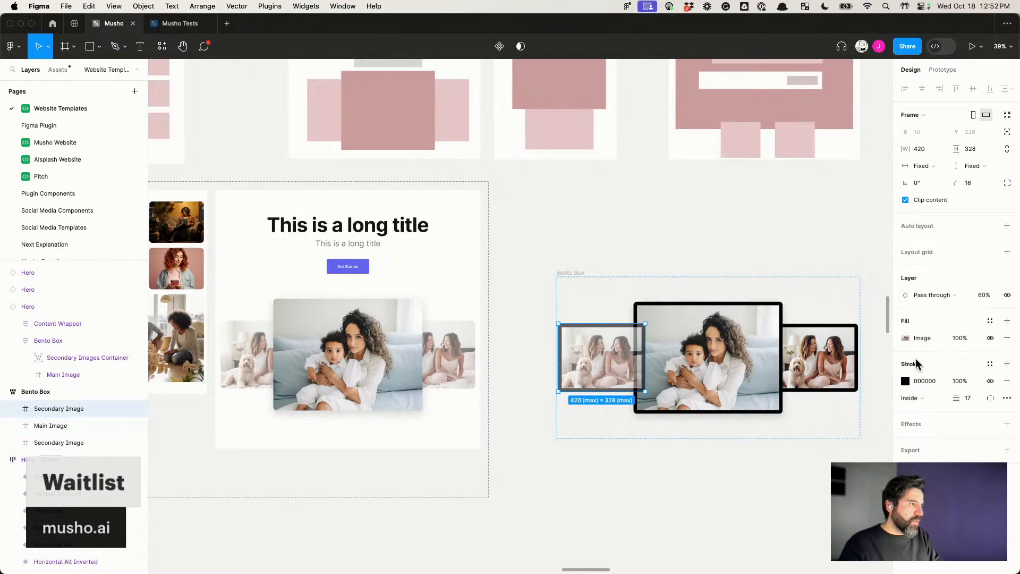
left_click(689, 341)
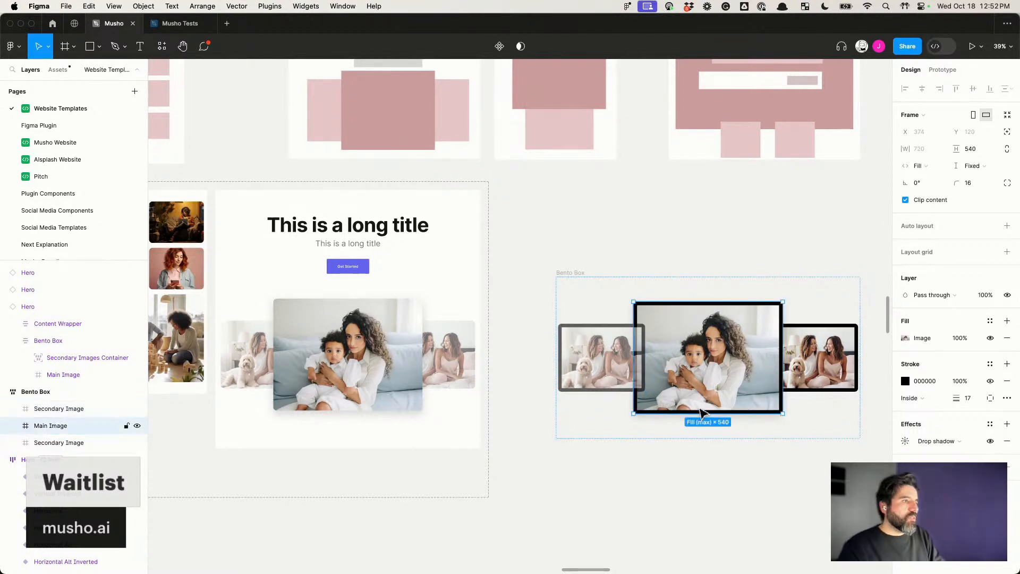
left_click(654, 480)
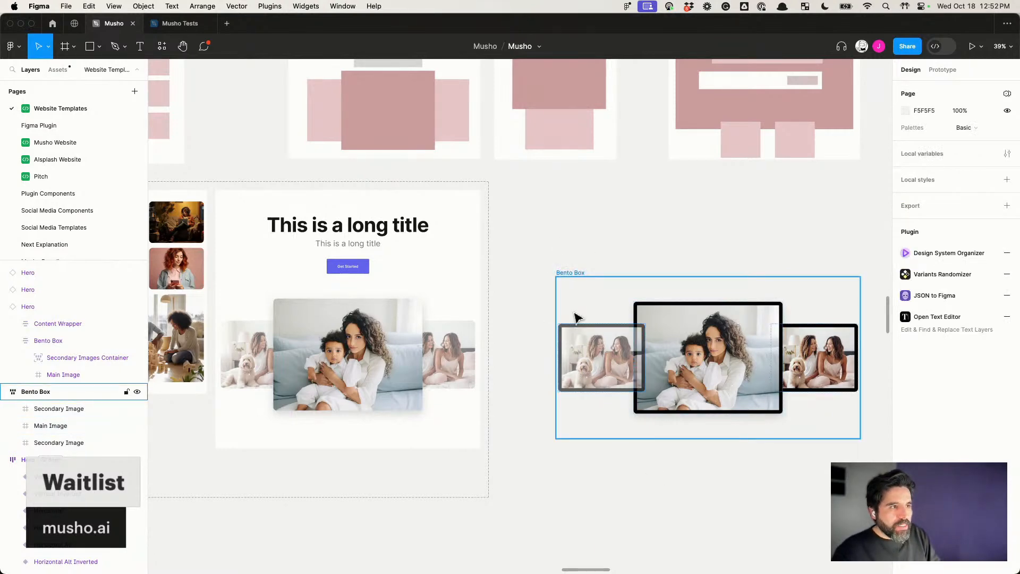
Step: Inspect the two secondary images of the original Gallery Box variant and the Secondary Images Container that holds them
scroll(582, 319, "left", 5)
left_click(584, 349)
left_click(386, 356, "shift")
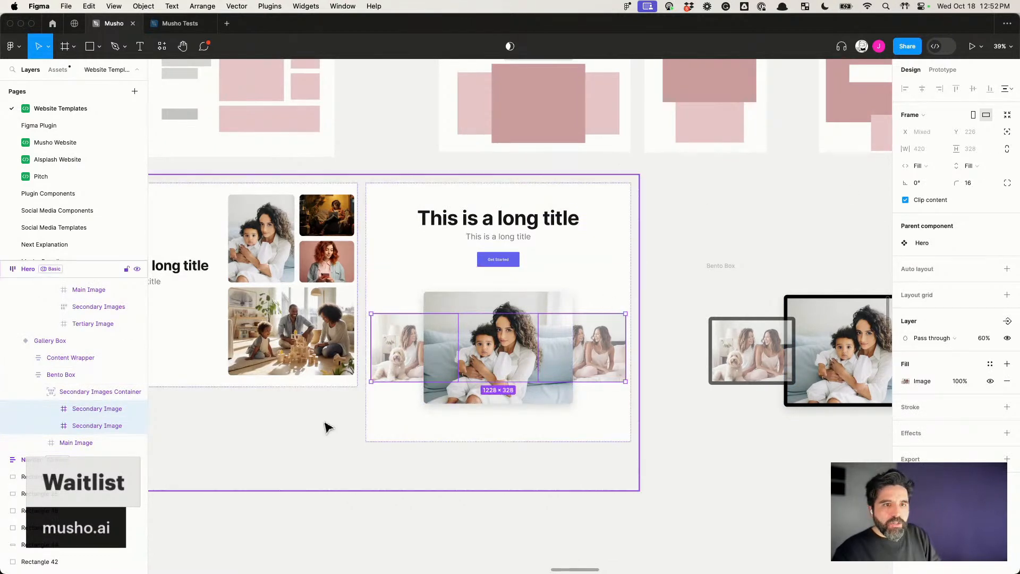
left_click(85, 397)
left_click(38, 392)
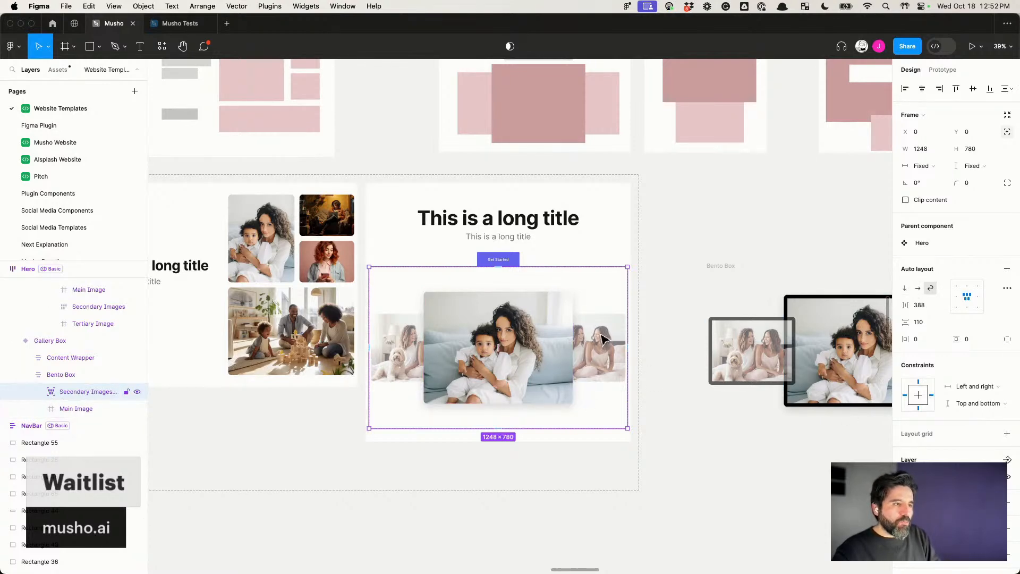
Step: Compare the Gallery Box variant's container and Bento Box layout with the desktop and mobile wireframes above
scroll(604, 340, "up", 5)
scroll(604, 340, "down", 1)
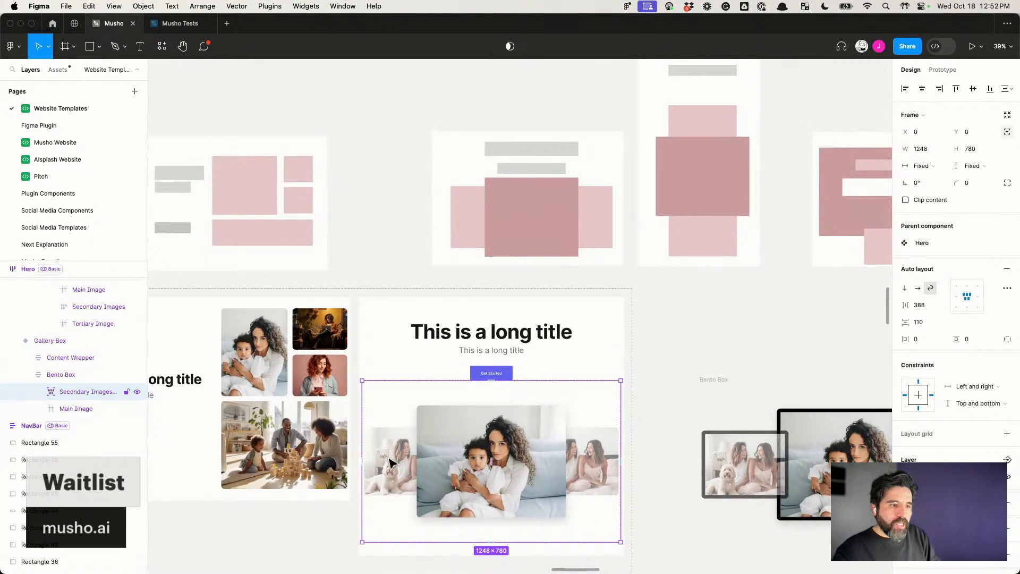
scroll(717, 159, "up", 1)
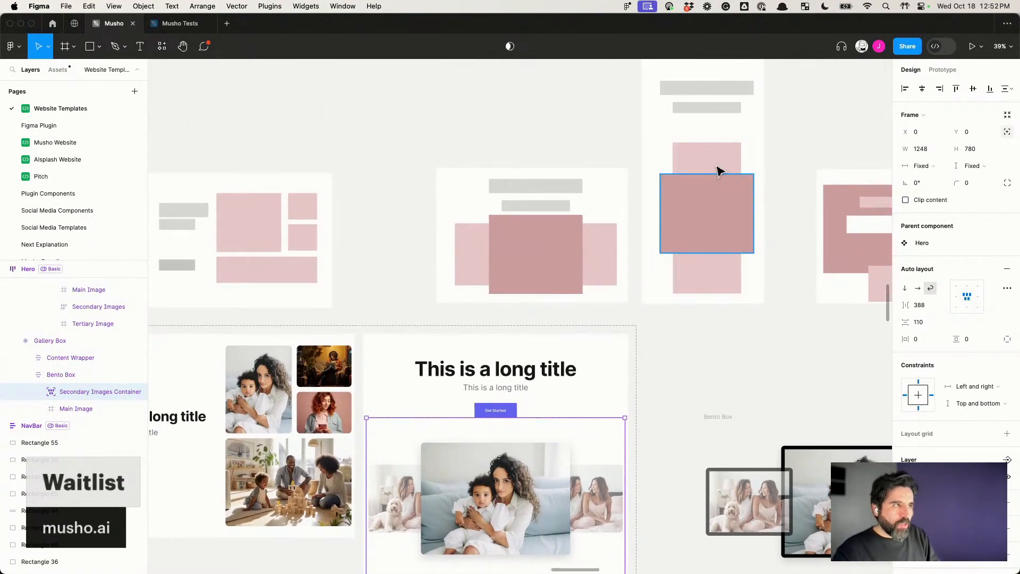
scroll(715, 216, "down", 5)
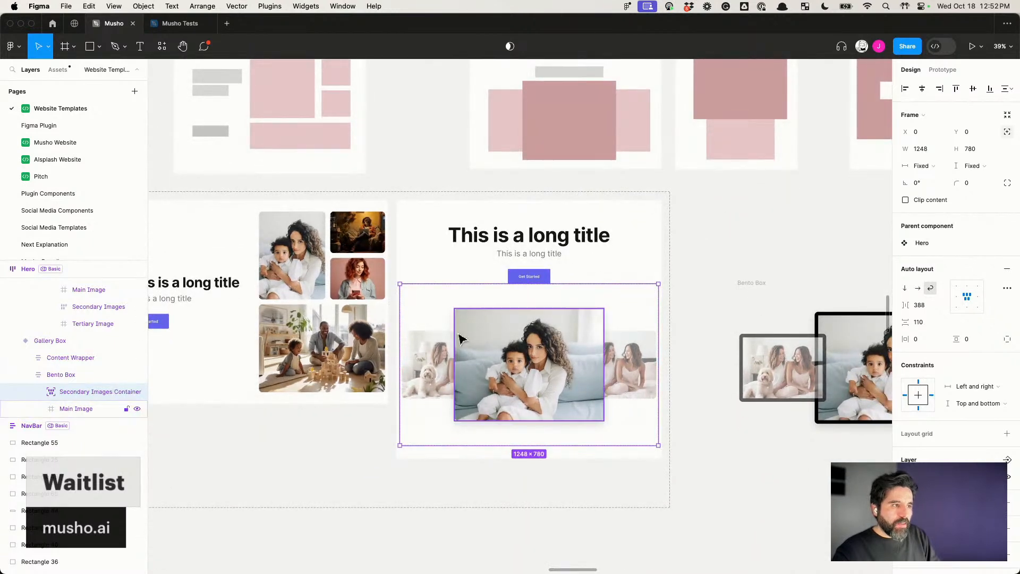
left_click(61, 377)
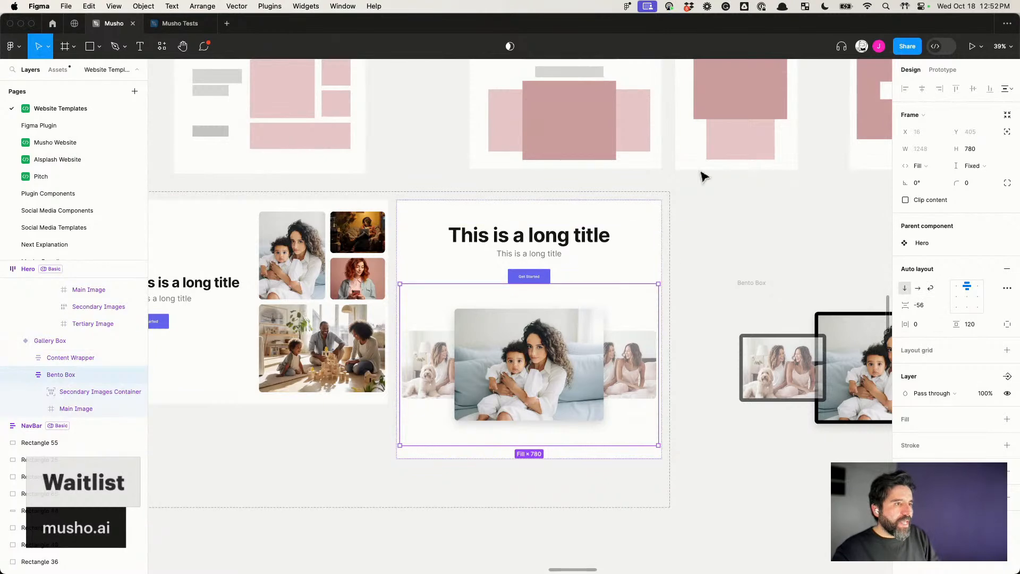
scroll(690, 159, "up", 3)
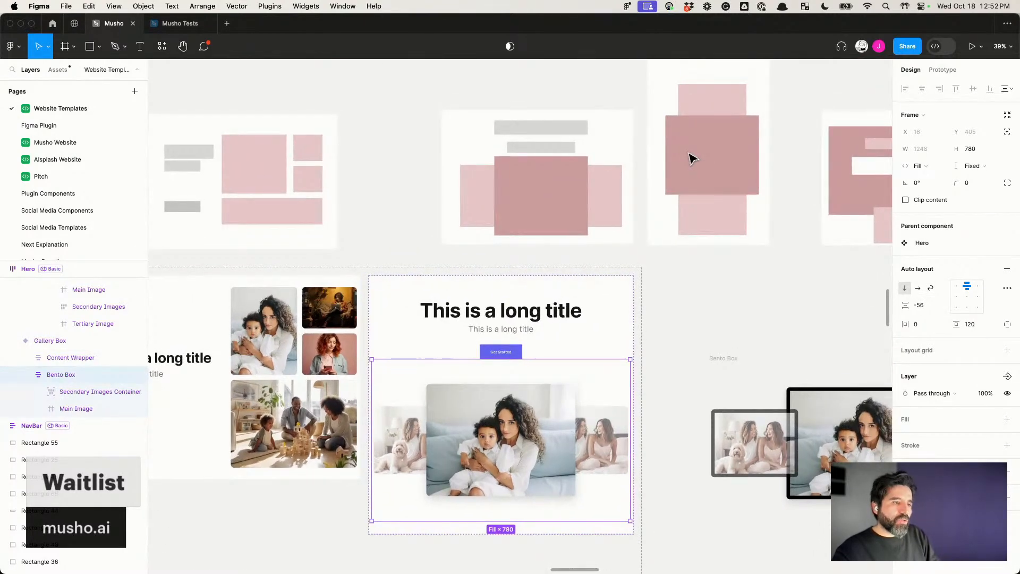
scroll(691, 157, "up", 2)
scroll(474, 497, "down", 6)
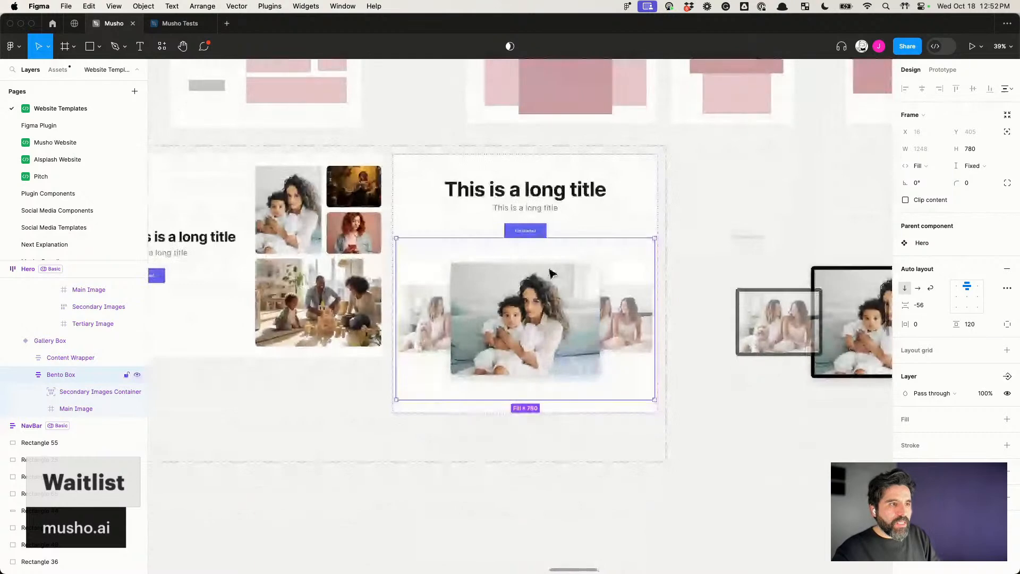
Step: Inspect the left secondary image inside the Gallery Box variant's container, and collapse the container's layers
left_click(444, 332)
left_click(444, 332)
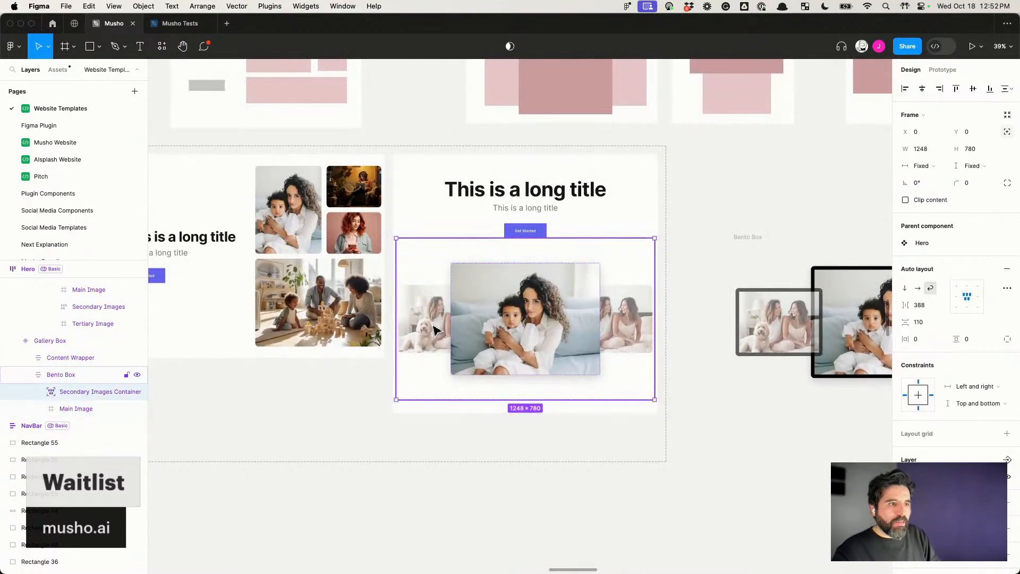
left_click(425, 324)
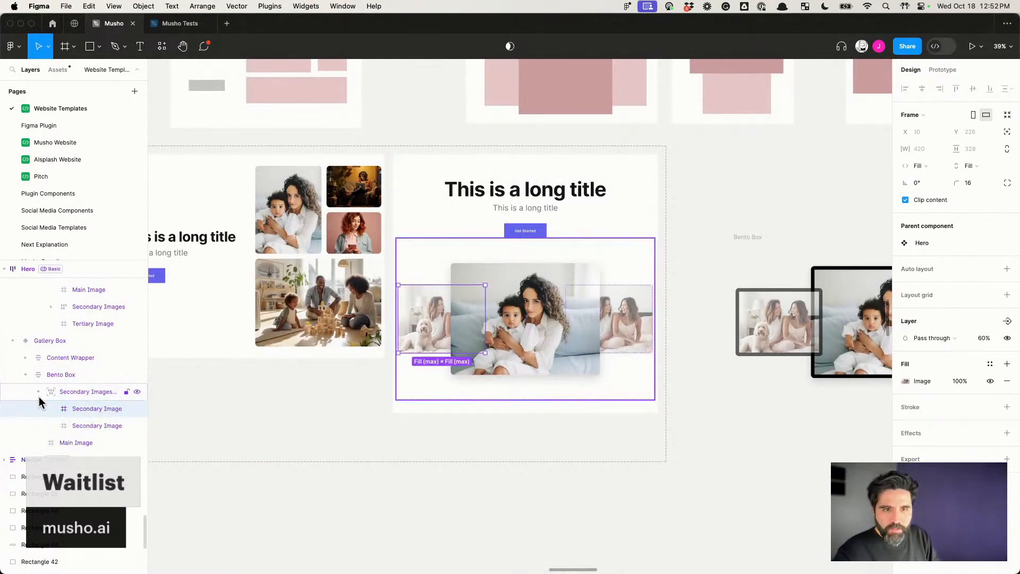
left_click(38, 391)
Step: Rename the Gallery Box variant's Bento Box frame to Gallery
left_click(59, 375)
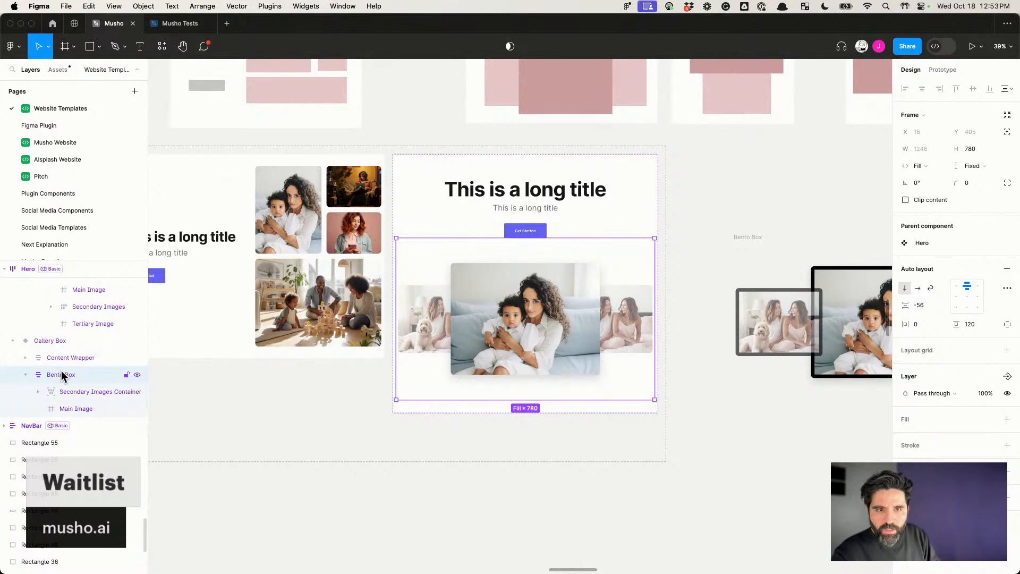
double_click(65, 374)
type("Gallery")
key("Return")
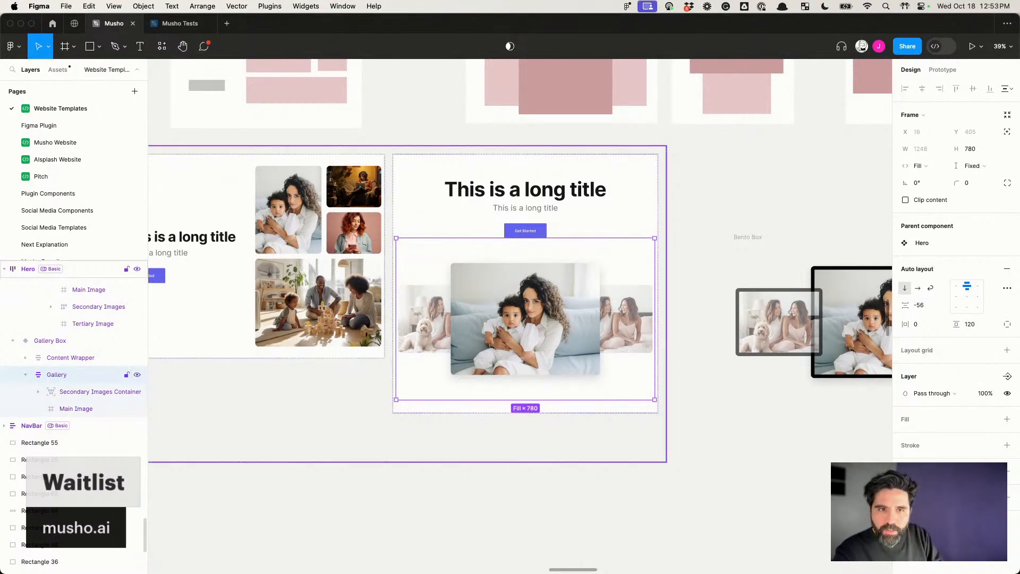
Step: Examine the Gallery frame, its Secondary Images Container and Main Image, and compare them with the wireframes
left_click(75, 391)
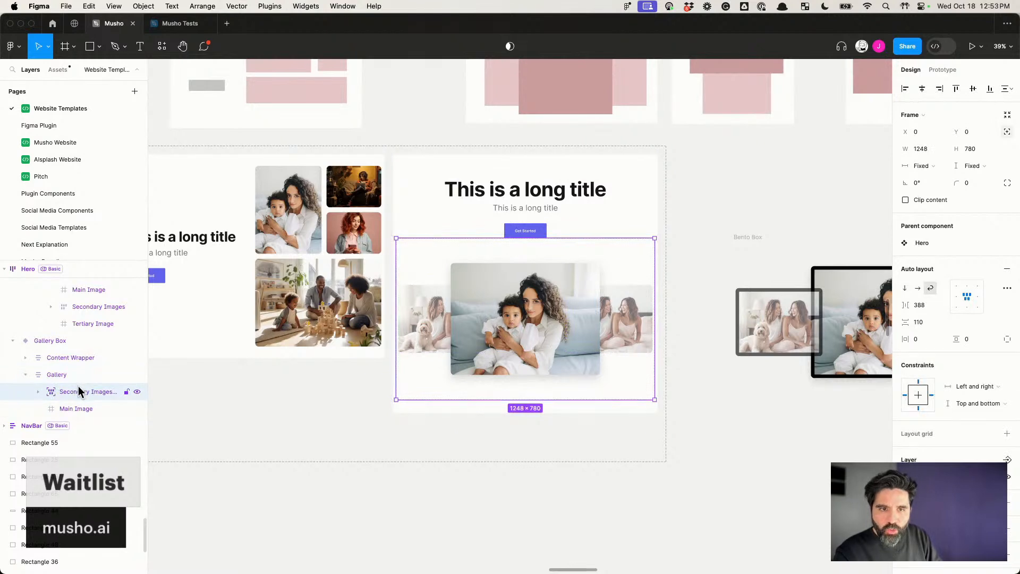
left_click(72, 408)
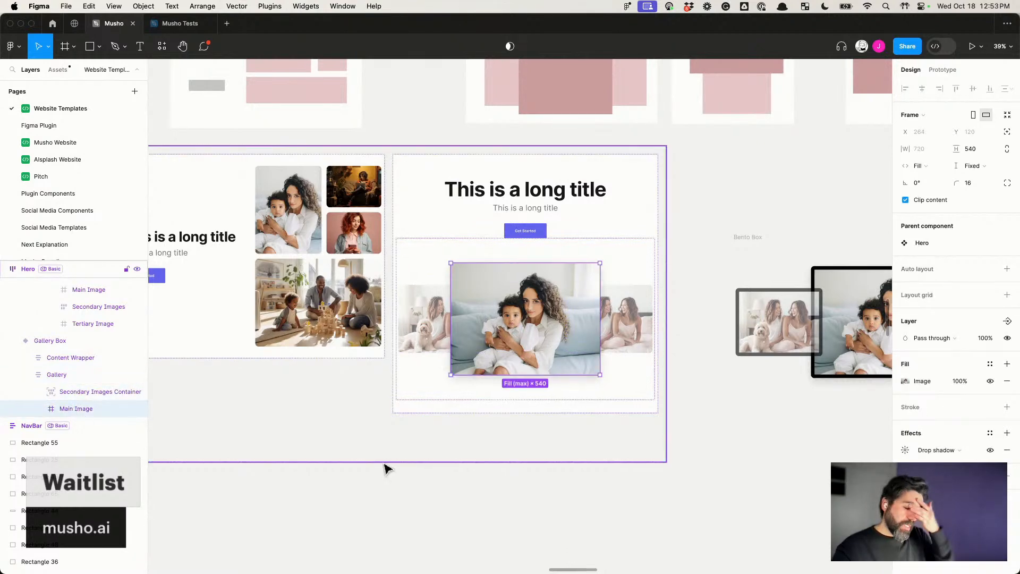
left_click(594, 261)
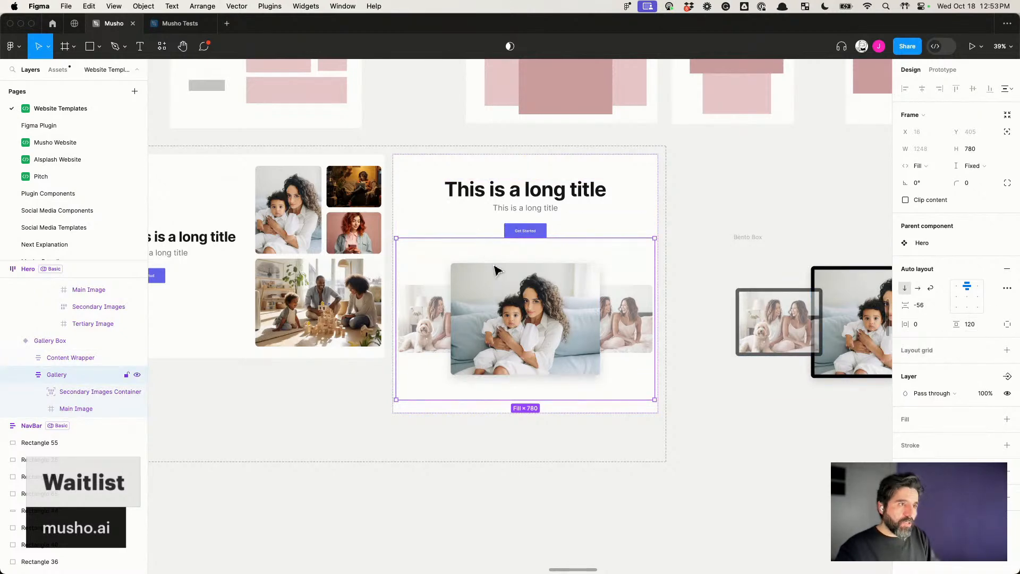
scroll(664, 223, "up", 5)
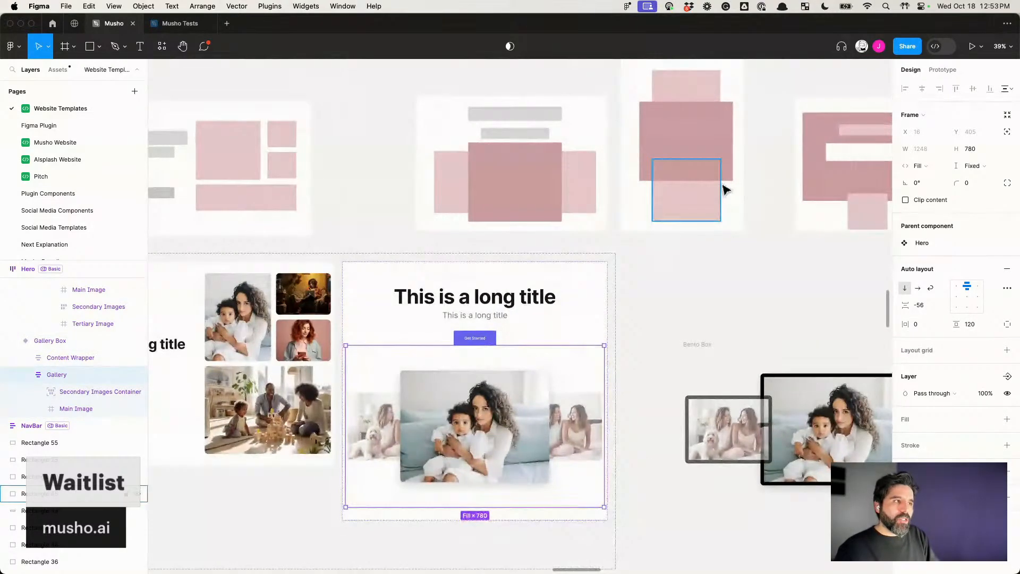
Step: Narrow the Gallery Box hero instance below the Bento Box to about 707 wide to test its mobile stacking
left_click(696, 166)
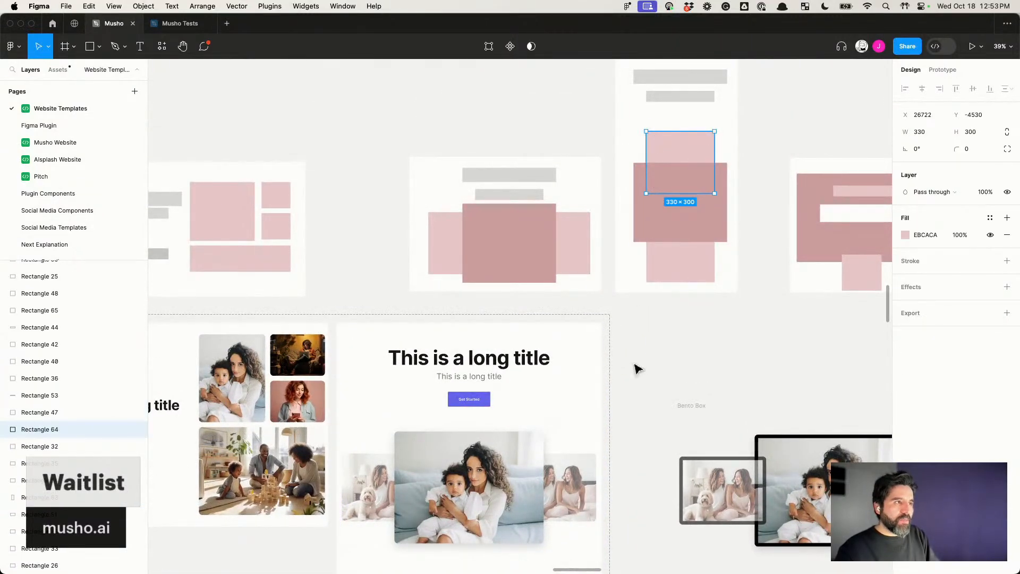
scroll(632, 362, "down", 5)
scroll(635, 372, "down", 3)
left_click_drag(599, 378, 751, 505)
scroll(751, 505, "down", 4)
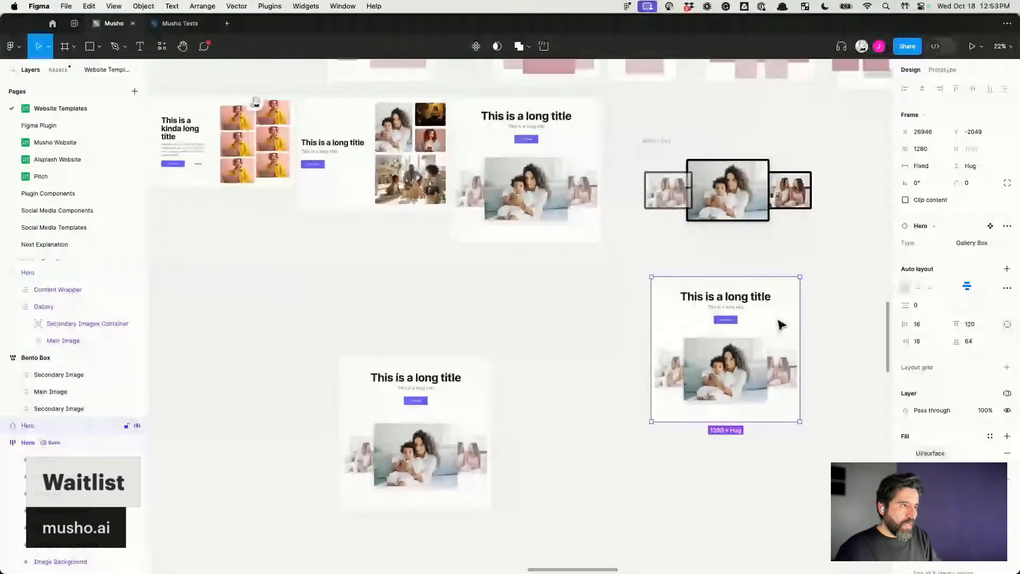
scroll(780, 325, "up", 5)
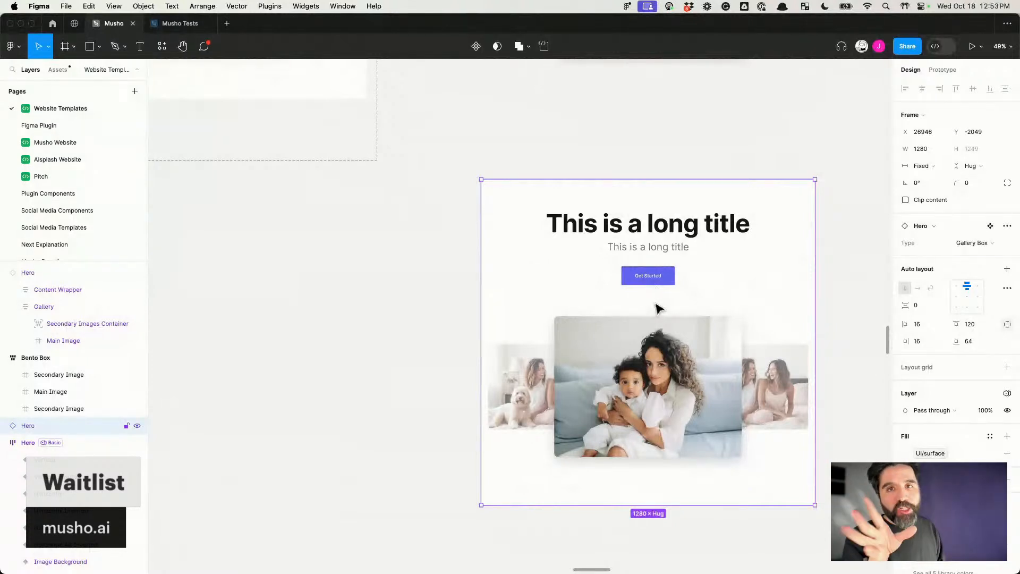
left_click_drag(812, 292, 665, 305)
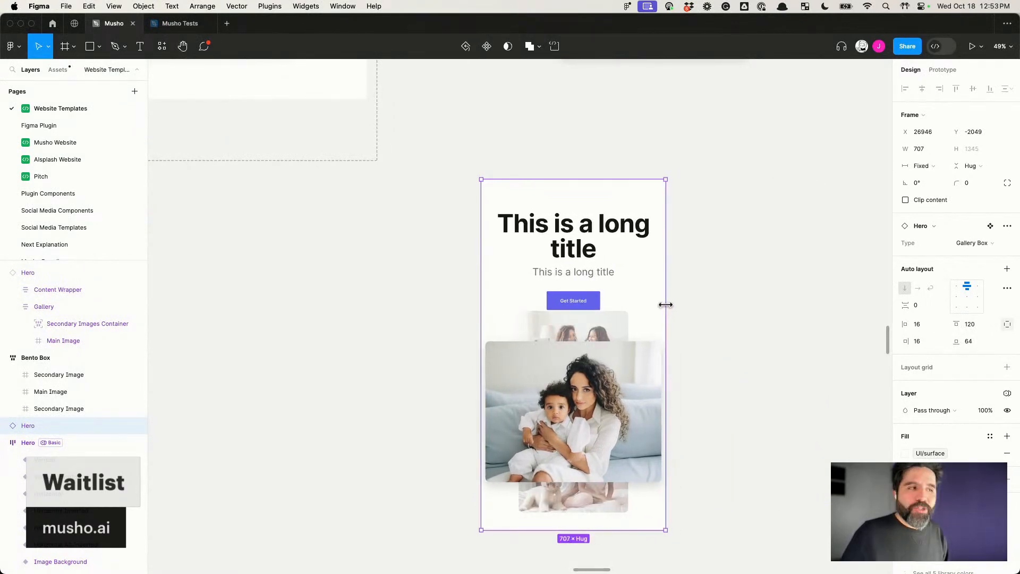
scroll(610, 343, "down", 5)
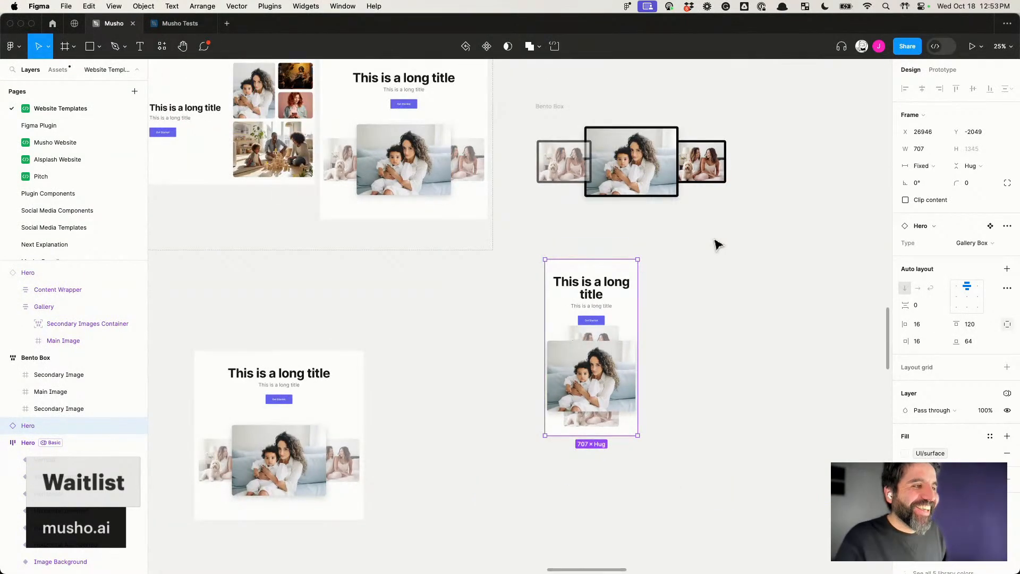
left_click(715, 240)
Step: Try a larger vertical padding of 136 on the Gallery frame inside the Gallery Box variant
scroll(691, 236, "up", 1)
scroll(691, 237, "left", 1)
double_click(494, 220)
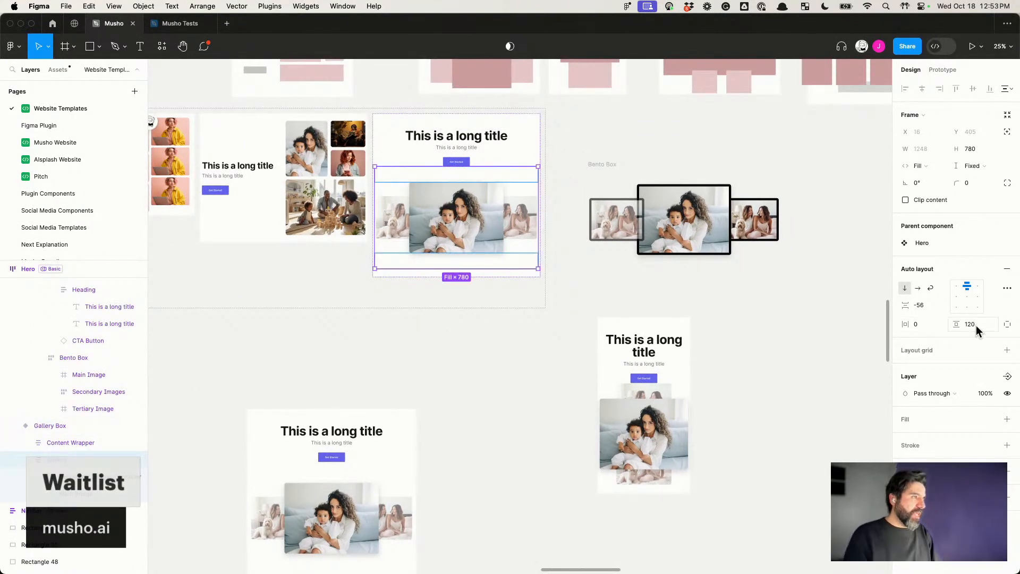
type("144")
key("Return")
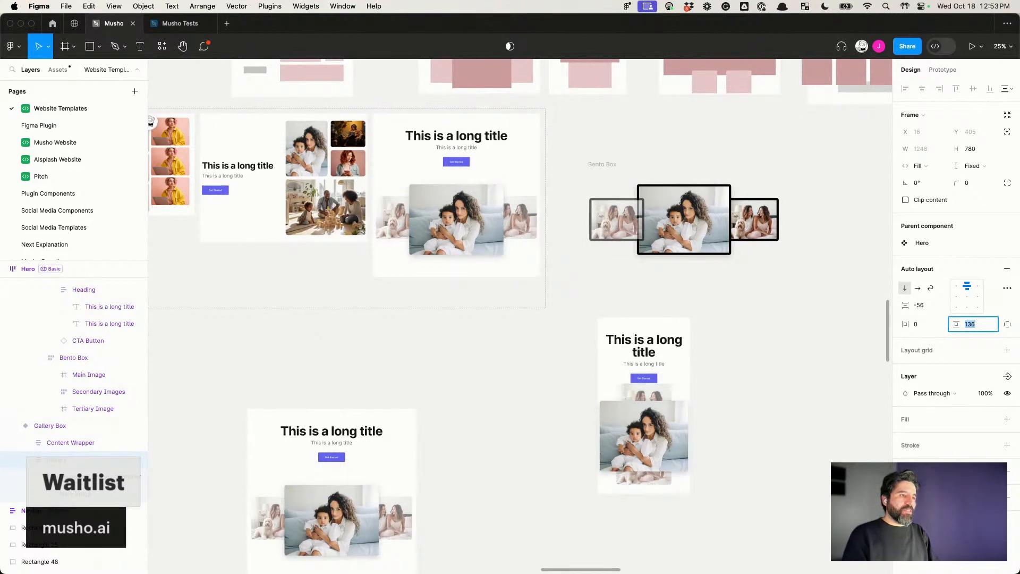
key("shift+Down")
key("shift+Down")
key("shift+Down")
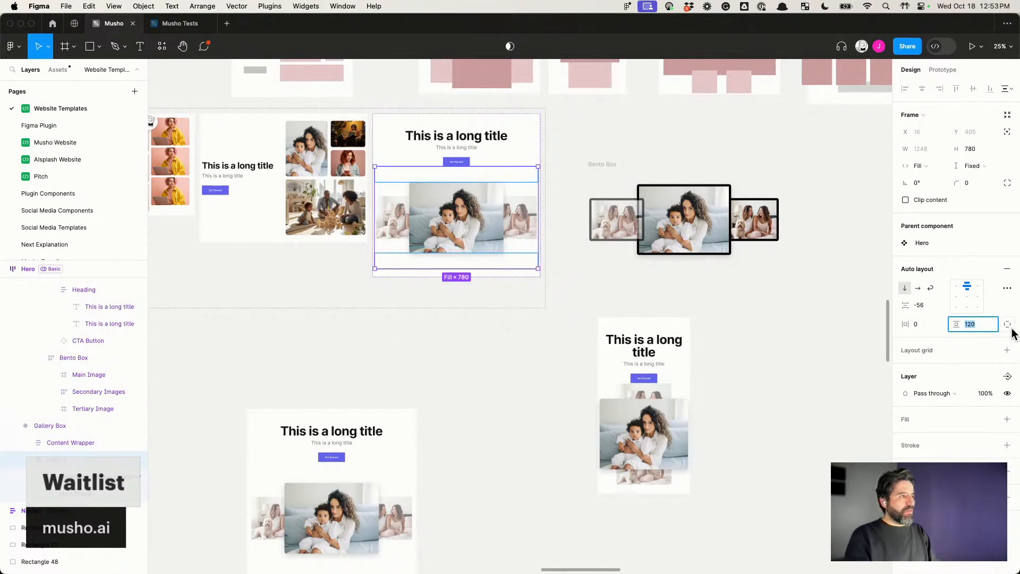
key("shift+Up")
key("shift+Up")
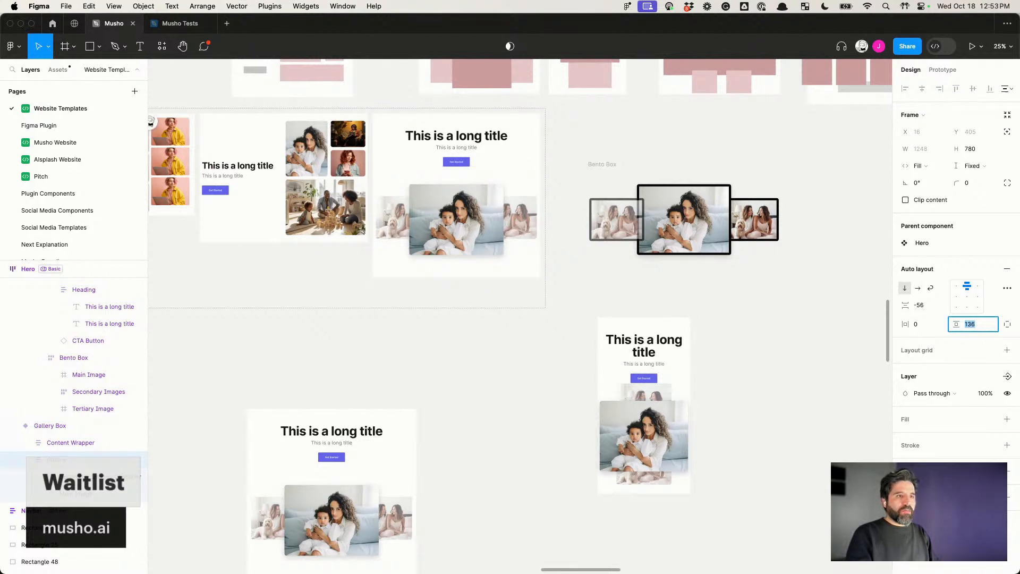
Step: Align the Gallery frame's contents to the center and set its vertical padding to 120
left_click(967, 297)
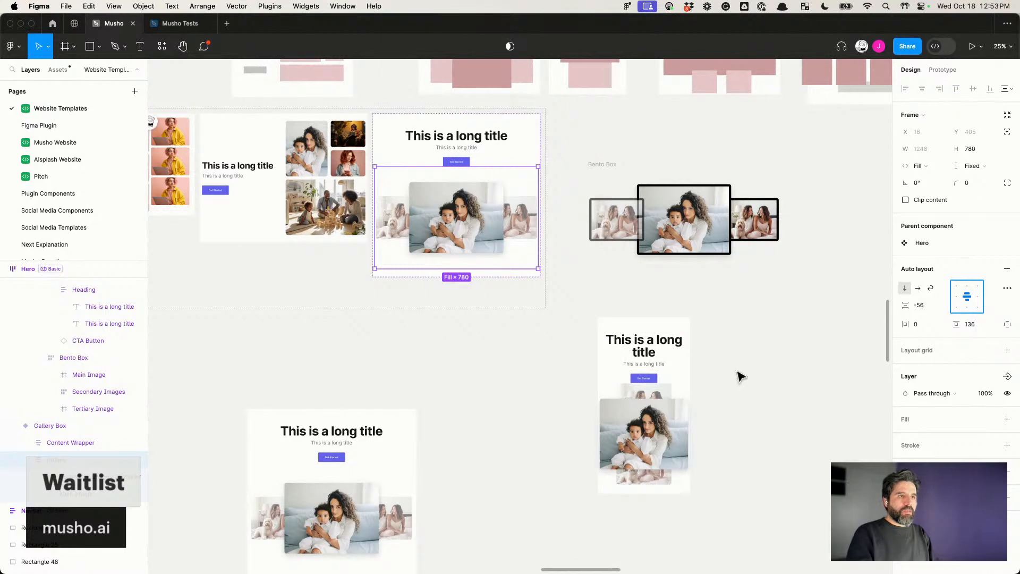
left_click(968, 330)
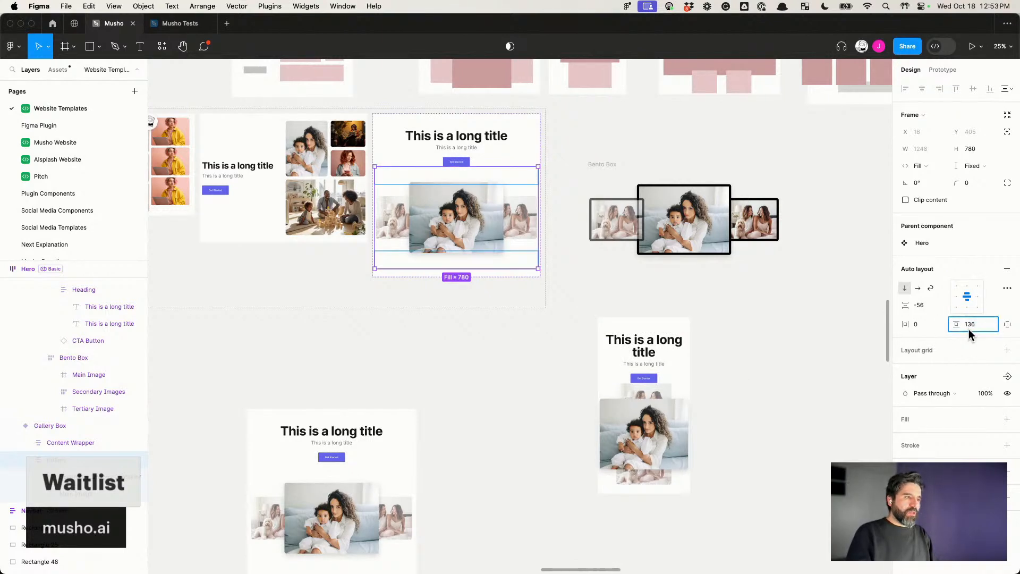
type("120")
key("Return")
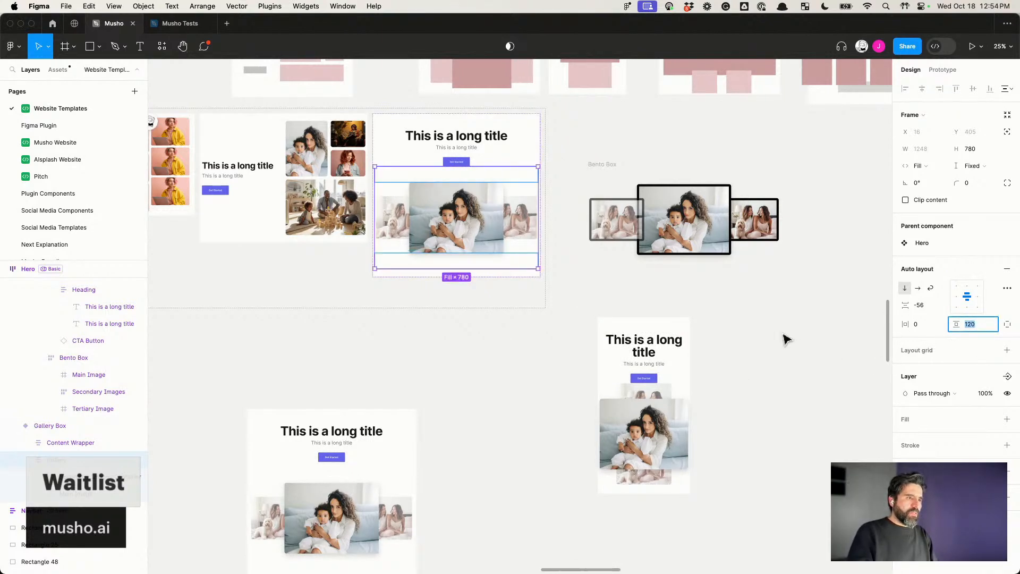
left_click(794, 340)
Step: Set the vertical gap between items in the Gallery Box variant to 32, after trying 24
left_click(480, 221)
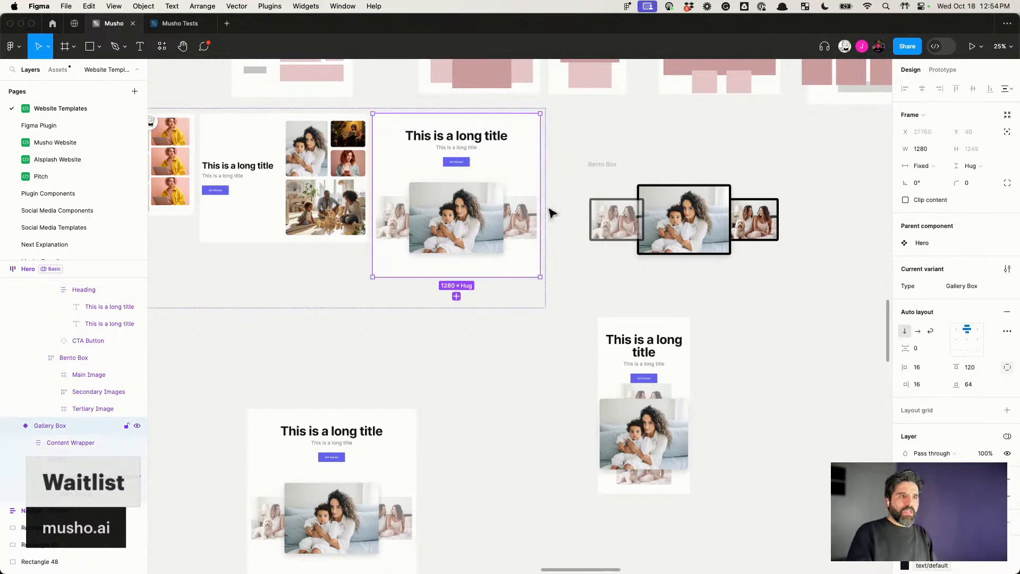
left_click(922, 348)
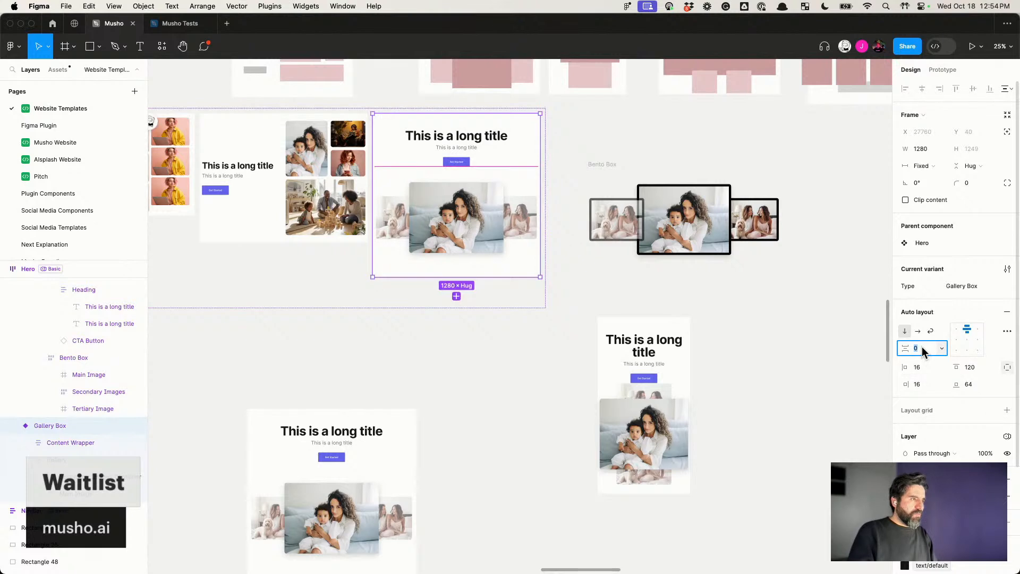
type("24")
key("Return")
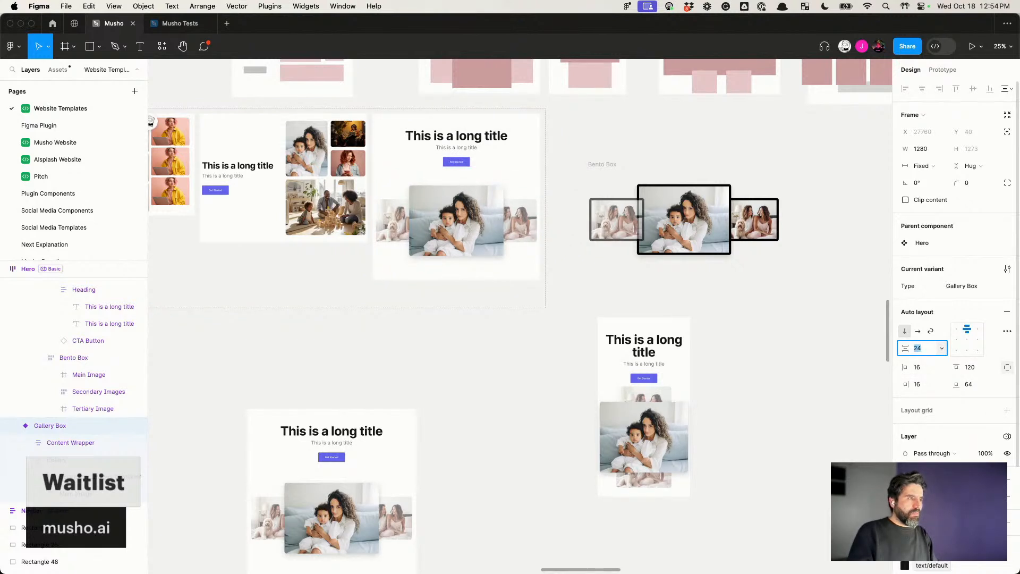
type("32")
key("Return")
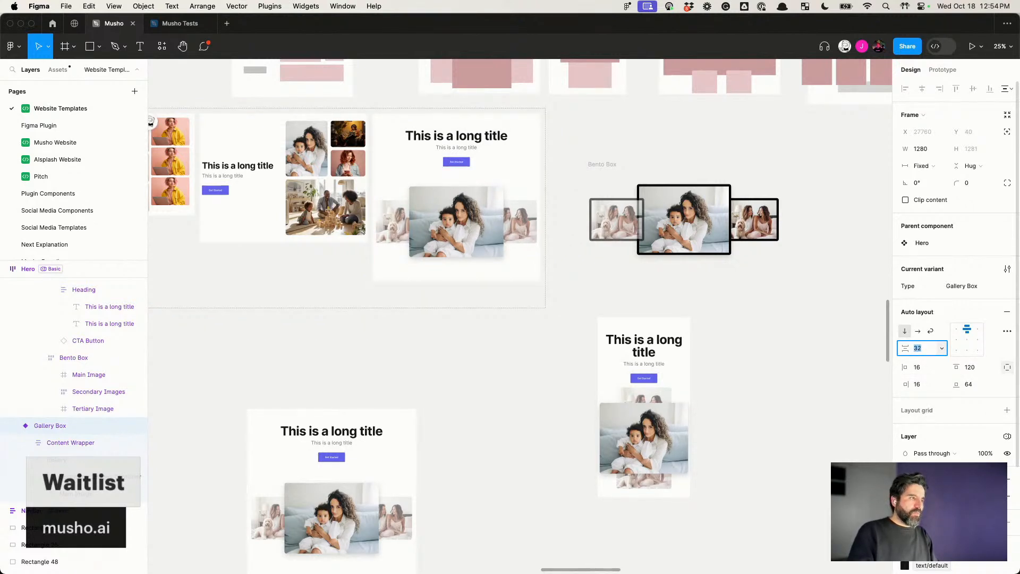
left_click(773, 418)
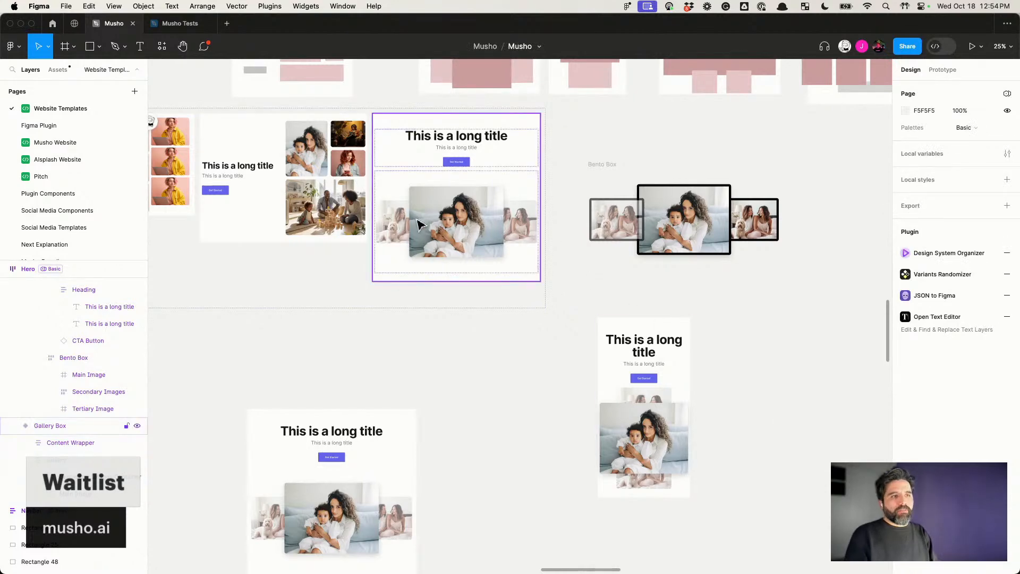
Step: Set the height of the Gallery Box variant's Main Image to Fill container
scroll(420, 226, "up", 5)
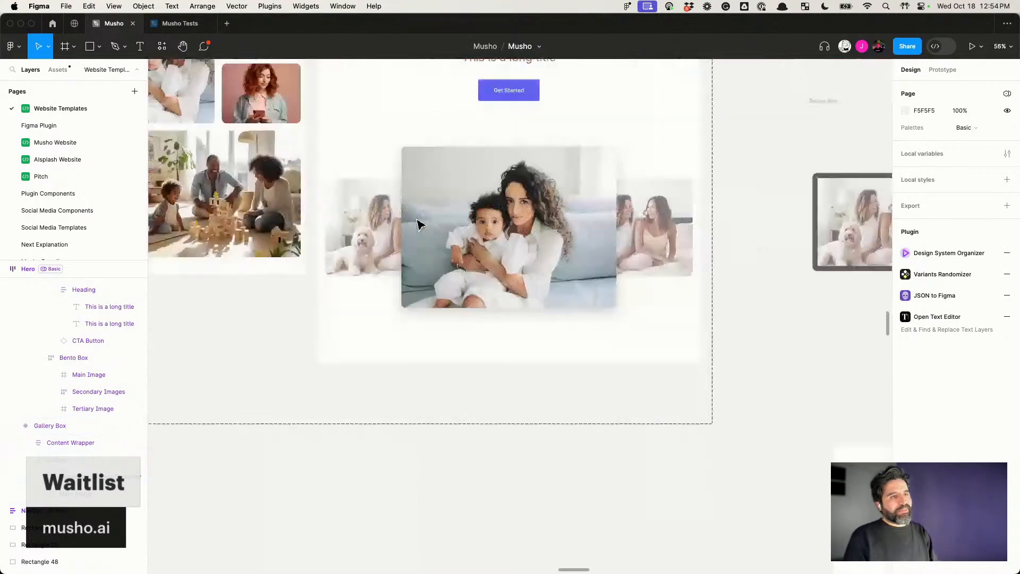
left_click(517, 219)
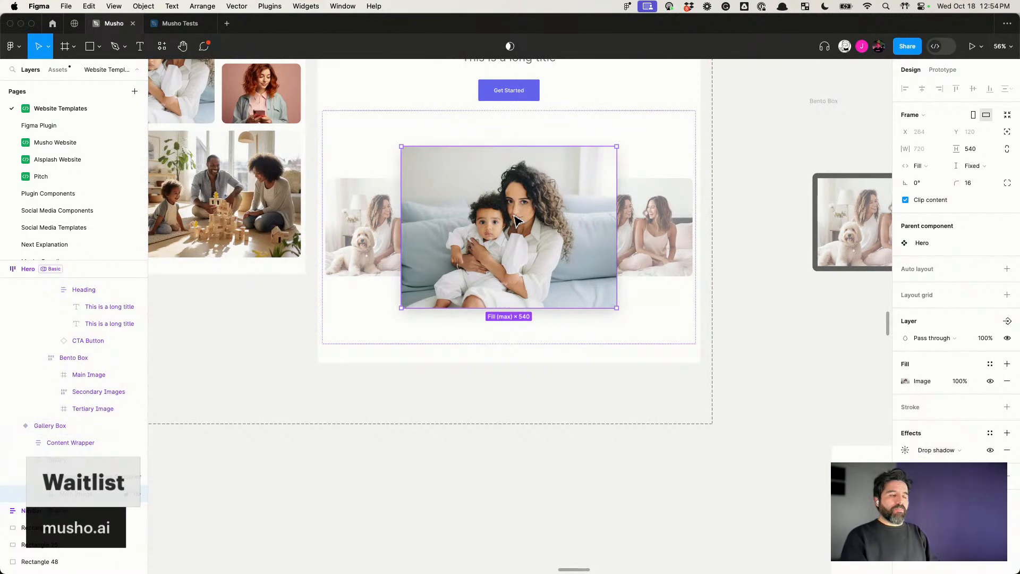
left_click(972, 166)
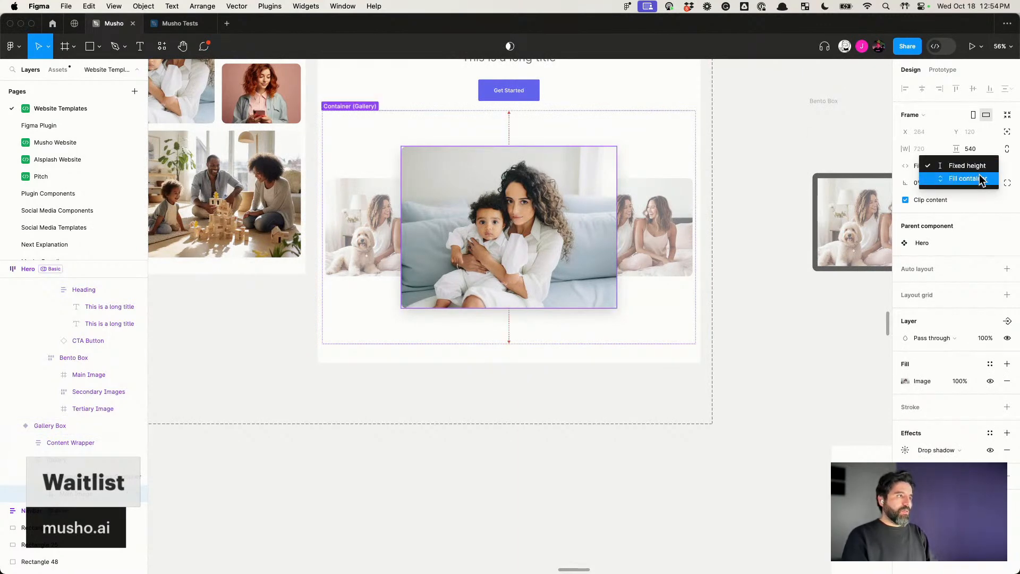
left_click(981, 180)
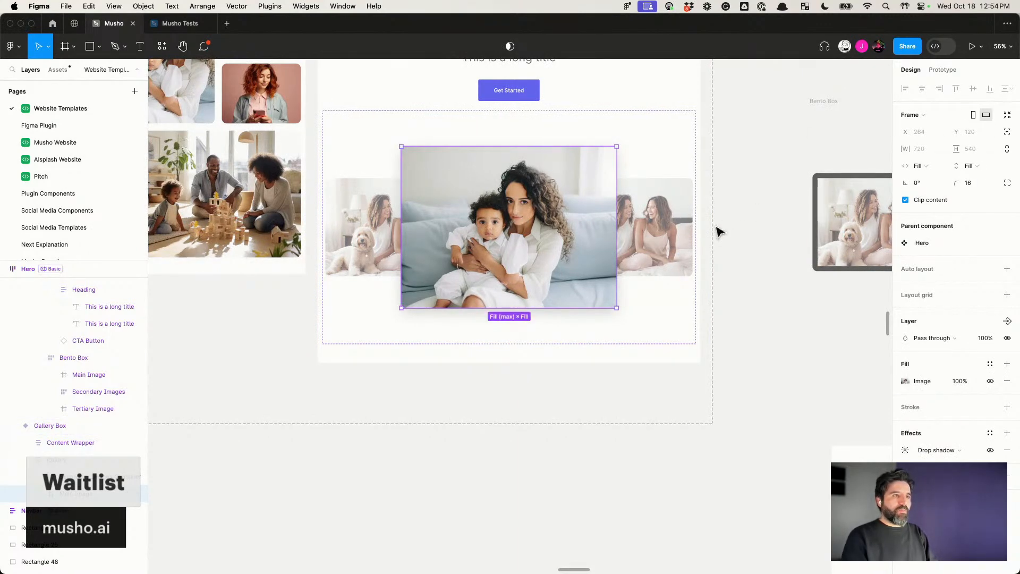
Step: Try vertical paddings of 88 and 96 on the Gallery frame, and set the padding back to 120
scroll(719, 231, "down", 5)
left_click(663, 166)
left_click(976, 325)
scroll(666, 398, "right", 3)
scroll(666, 398, "down", 2)
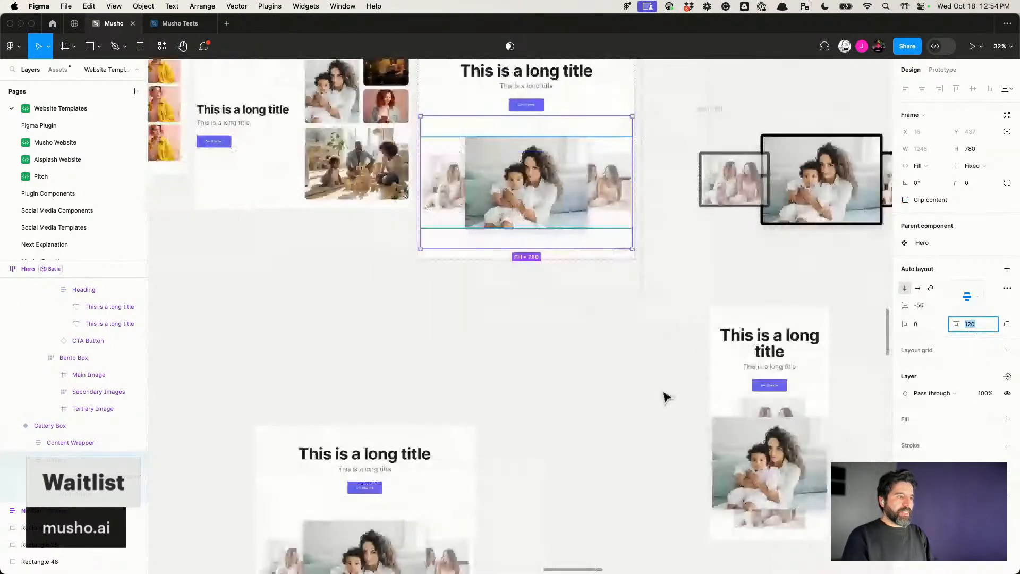
type("88")
key("Return")
type("96")
key("Return")
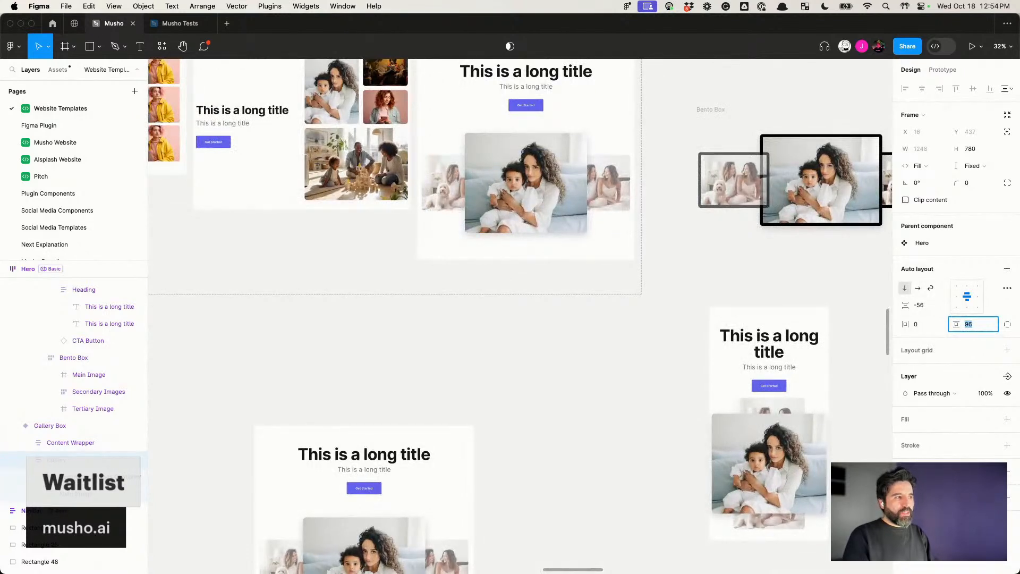
type("120")
key("Return")
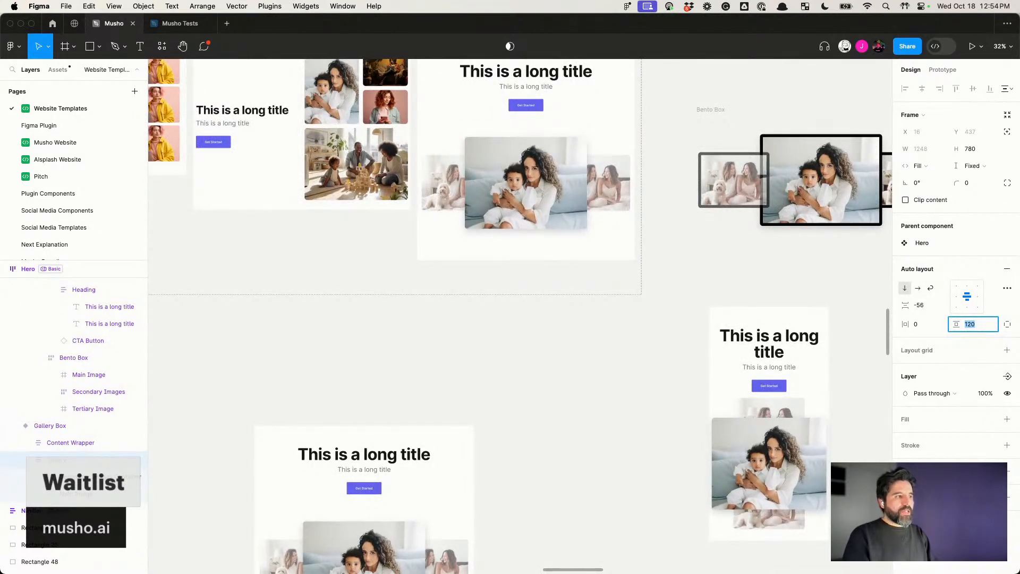
Step: Test the Gallery frame's vertical padding at 104, 112, 96 and nearby values, finishing at 120
type("104")
key("Return")
type("112")
key("Return")
type("96")
key("Return")
key("shift+Up")
key("shift+Up")
key("shift+Down")
key("shift+Down")
key("shift+Down")
key("shift+Down")
key("shift+Up")
key("shift+Up")
key("shift+Up")
key("shift+Up")
key("shift+Up")
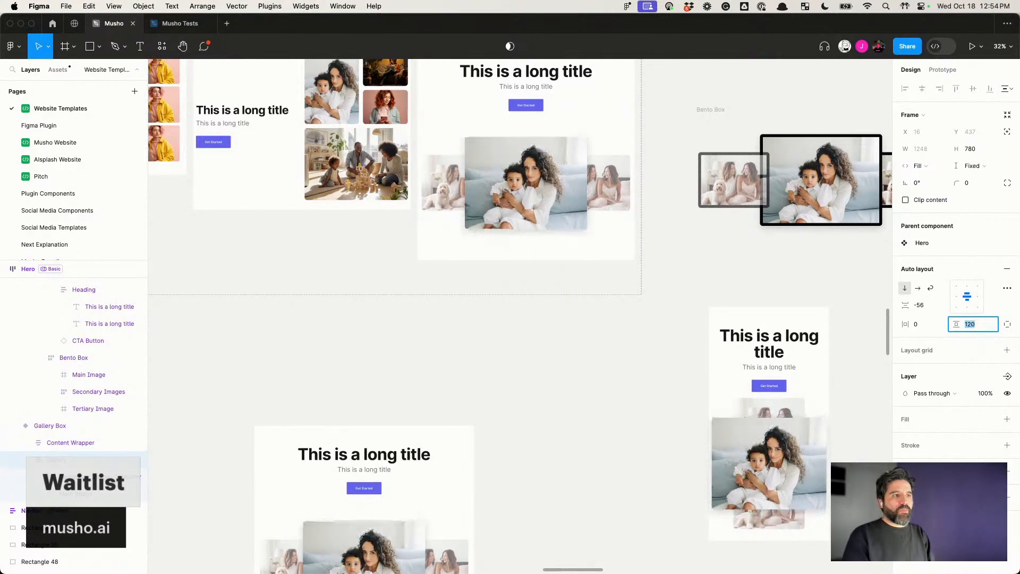
left_click(557, 353)
Step: Widen the Gallery Box hero instance to about 1685 to test its desktop layout
scroll(560, 355, "right", 5)
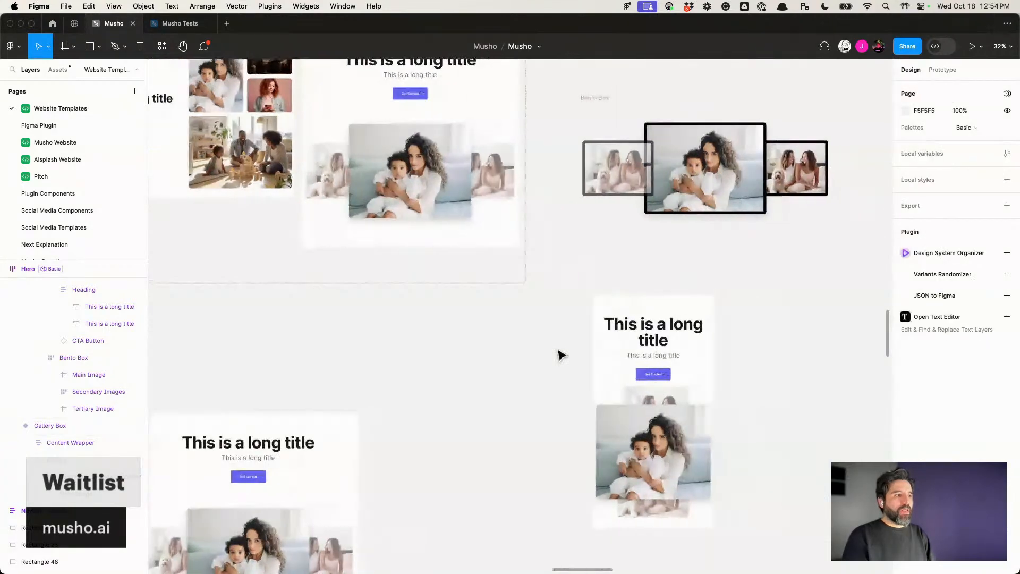
scroll(560, 355, "right", 2)
left_click(595, 354)
left_click_drag(685, 369, 852, 355)
scroll(761, 407, "up", 5)
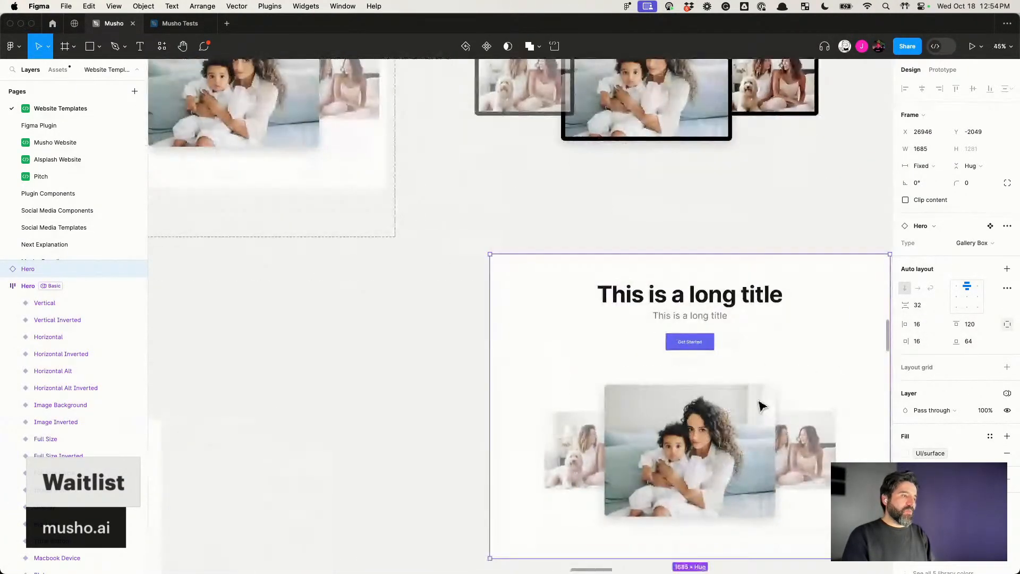
Step: Narrow the hero instance to about 662 wide and inspect the stacked images up close
left_click_drag(861, 321, 616, 372)
scroll(559, 366, "up", 5)
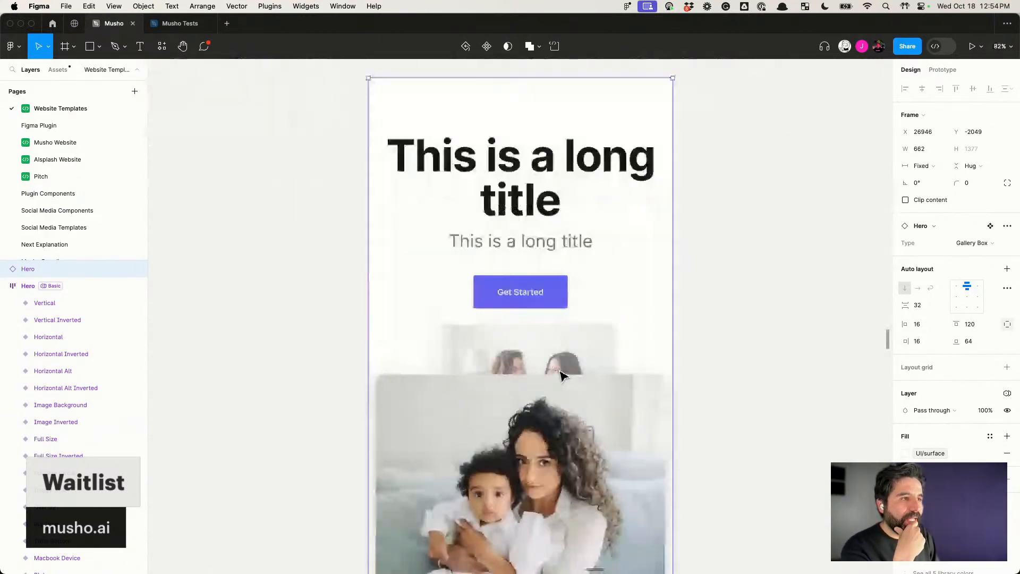
scroll(554, 382, "down", 3)
scroll(652, 331, "down", 5)
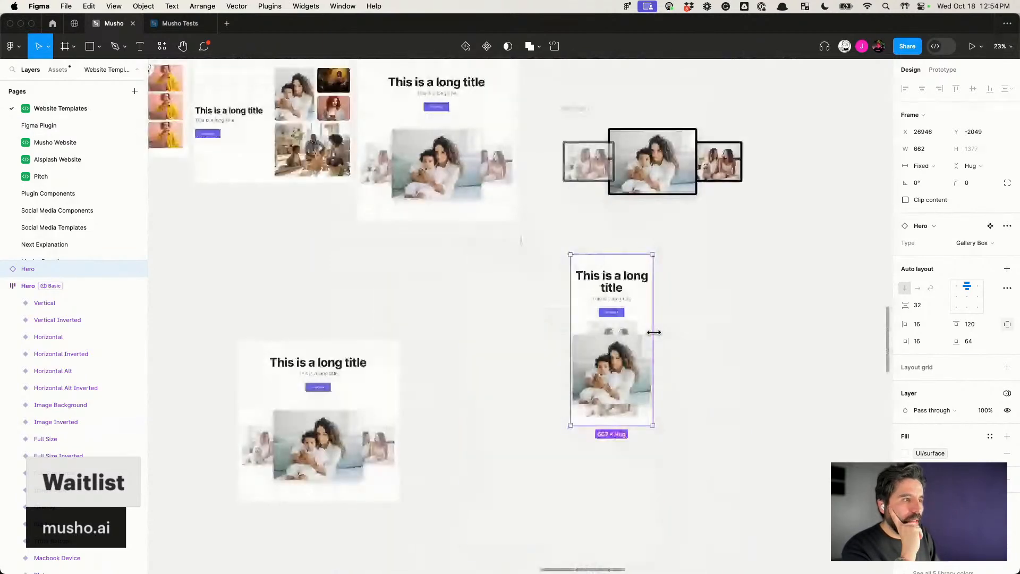
Step: Widen the hero instance to about 1600 so the gallery images sit side by side again
left_click_drag(644, 309, 769, 293)
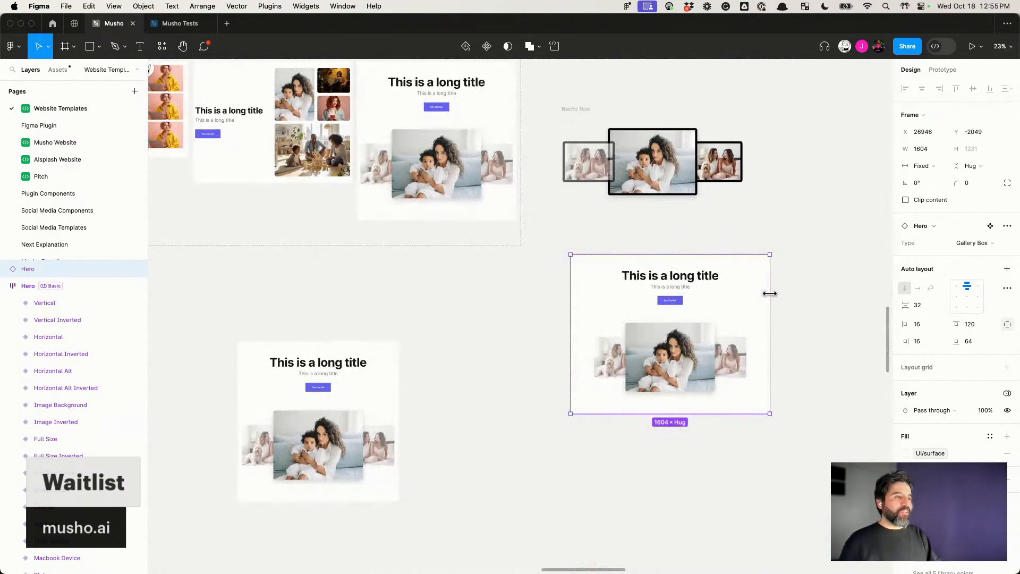
mouse_move(770, 293)
left_mouse_down()
mouse_move(655, 287)
mouse_move(792, 314)
mouse_move(621, 318)
mouse_move(765, 293)
mouse_move(724, 269)
mouse_move(613, 312)
mouse_move(771, 296)
left_mouse_up()
left_click(477, 329)
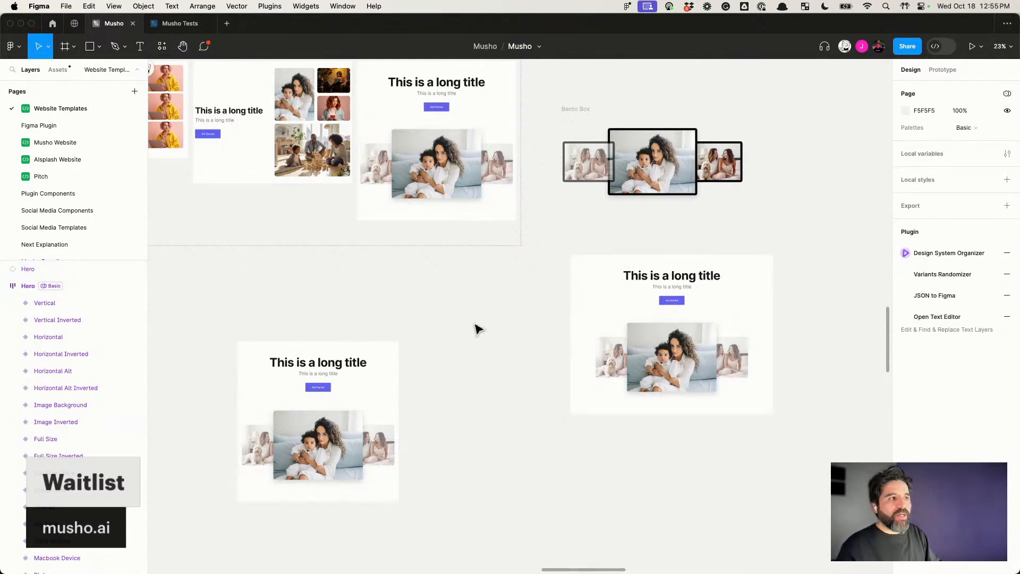
Step: Switch to Google Chrome
scroll(477, 329, "up", 3)
scroll(477, 328, "up", 2)
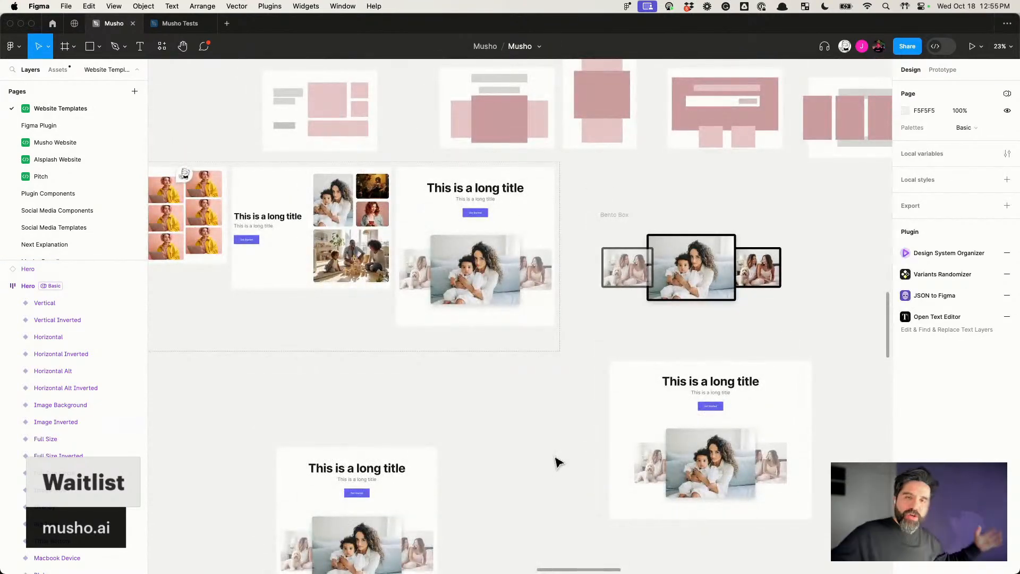
key("super+Tab")
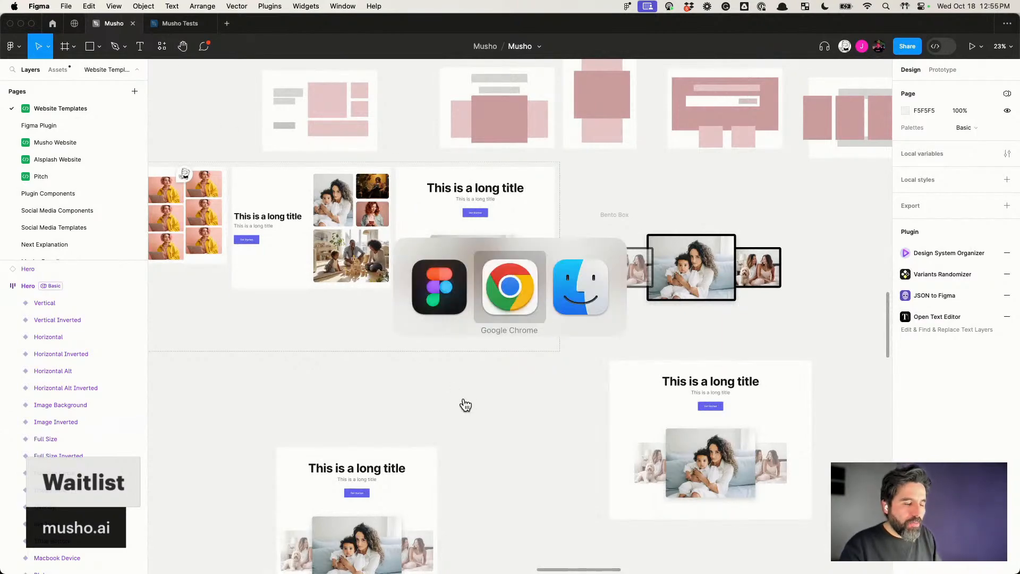